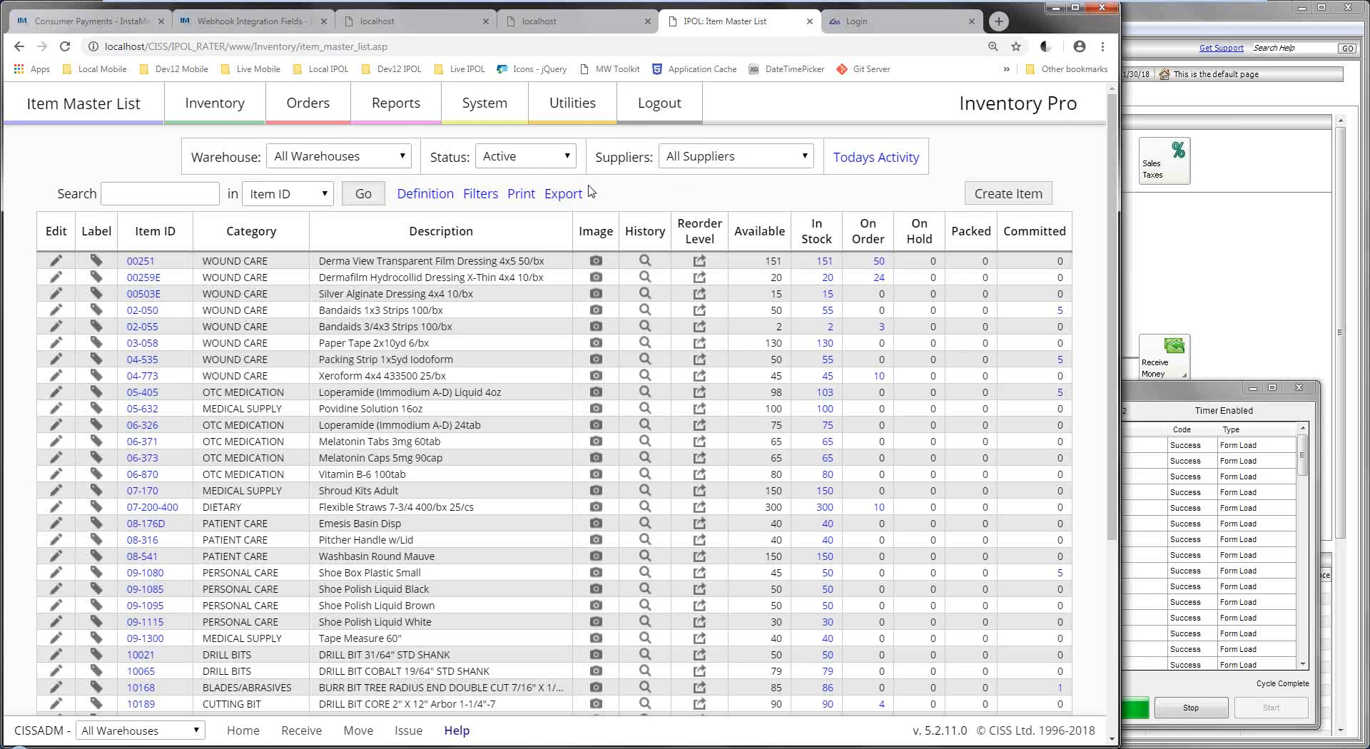
Log out of Inventory Pro and sign back in.
{"action": "left_click", "coordinate": [663, 108]}
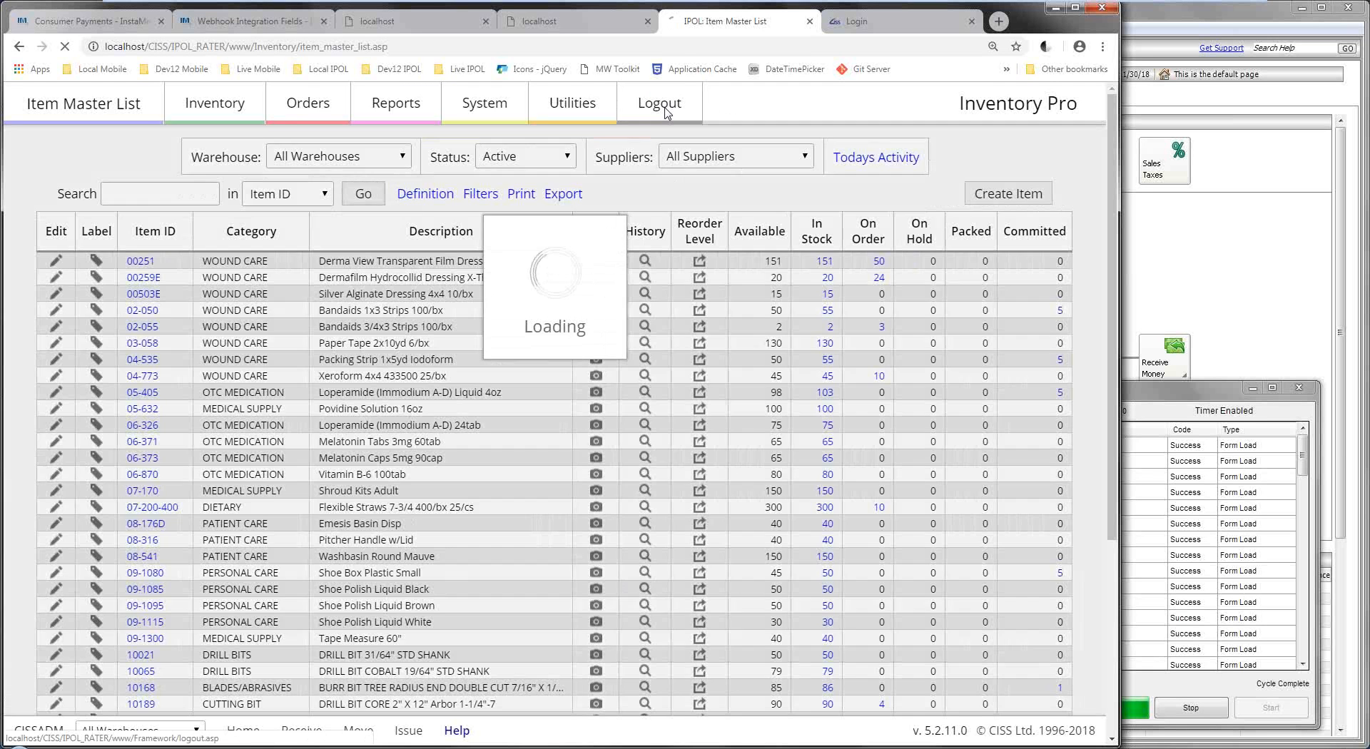
{"action": "left_click", "coordinate": [648, 236]}
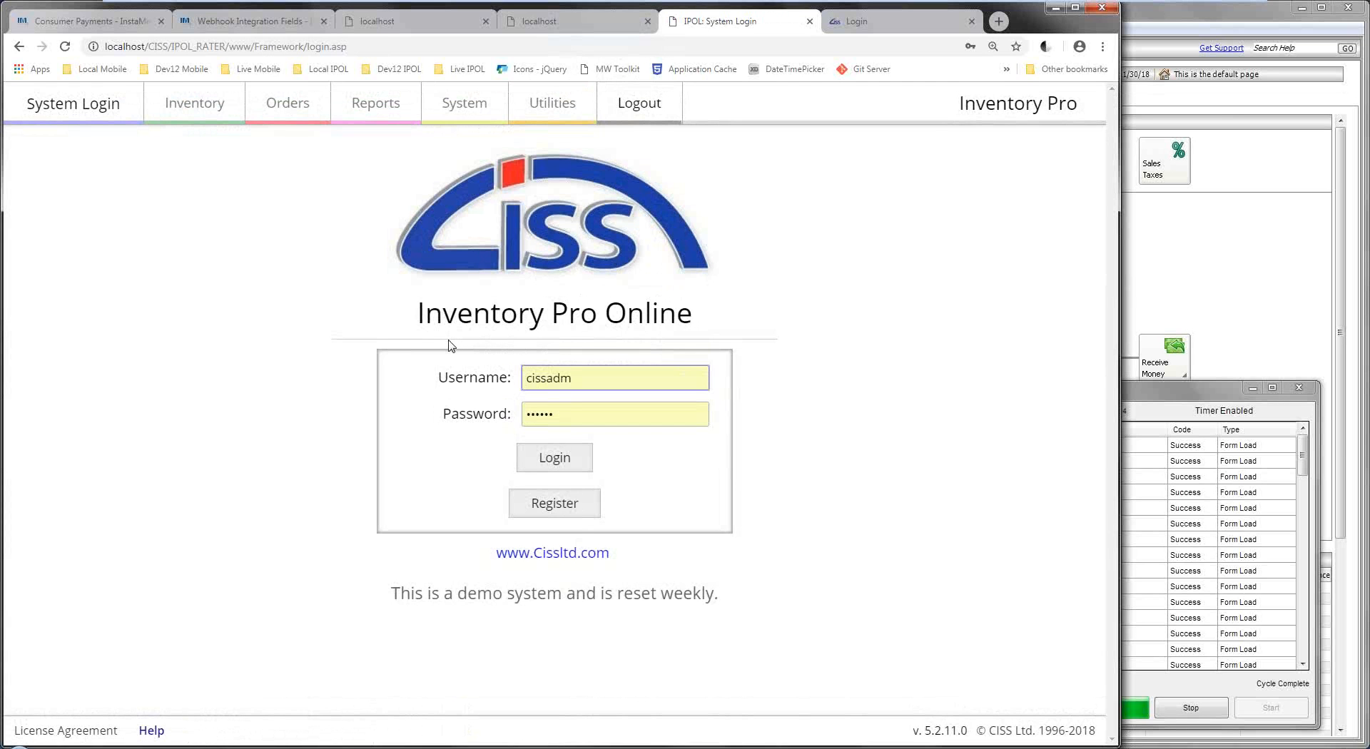
{"action": "left_click", "coordinate": [549, 464]}
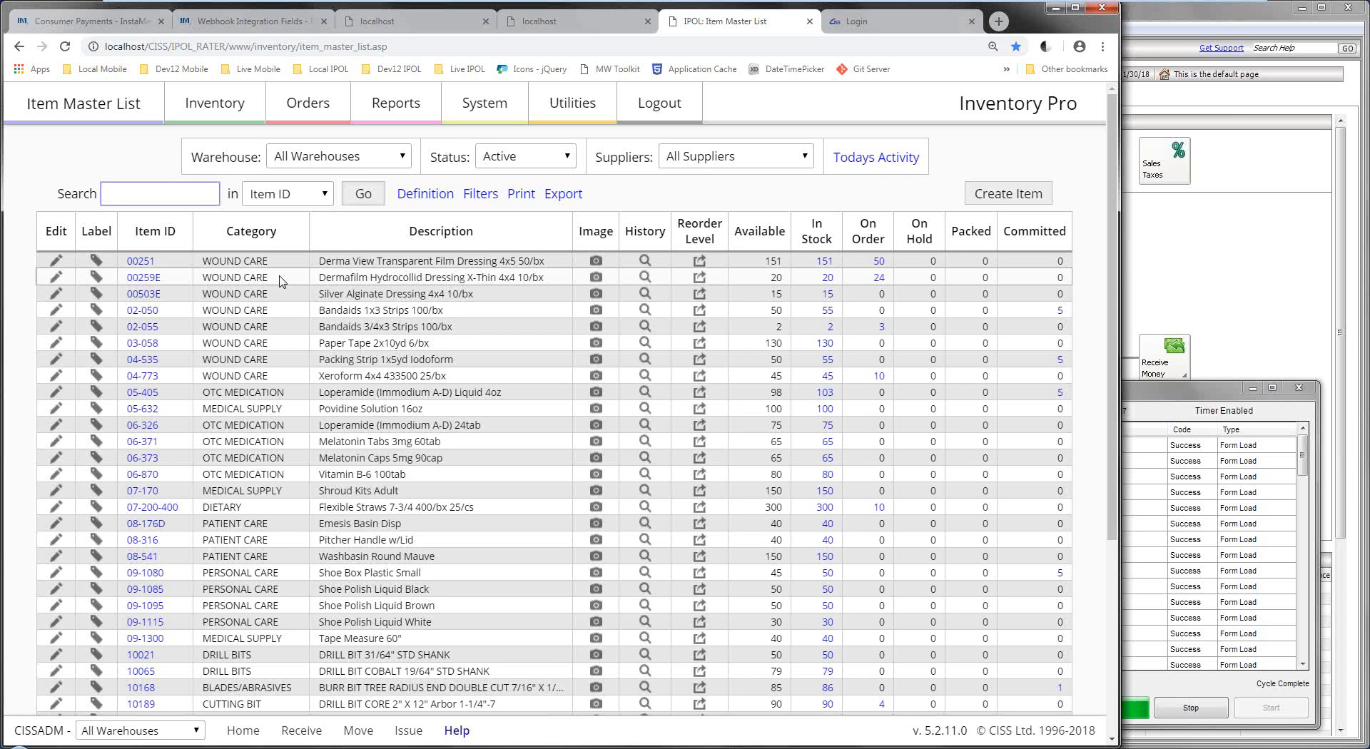
Review the item list filters, leaving all warehouses, Active status and All Suppliers.
{"action": "left_click", "coordinate": [384, 165]}
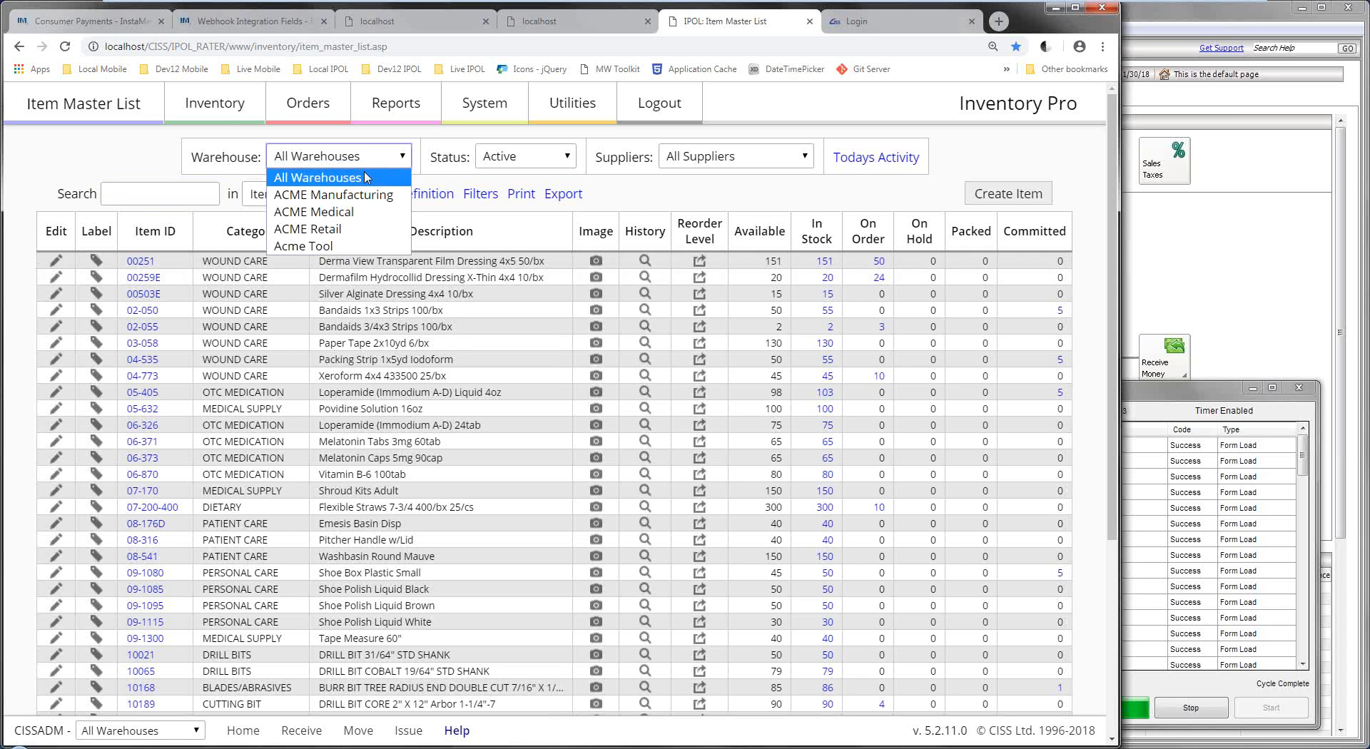
{"action": "left_click", "coordinate": [367, 179]}
{"action": "left_click", "coordinate": [524, 160]}
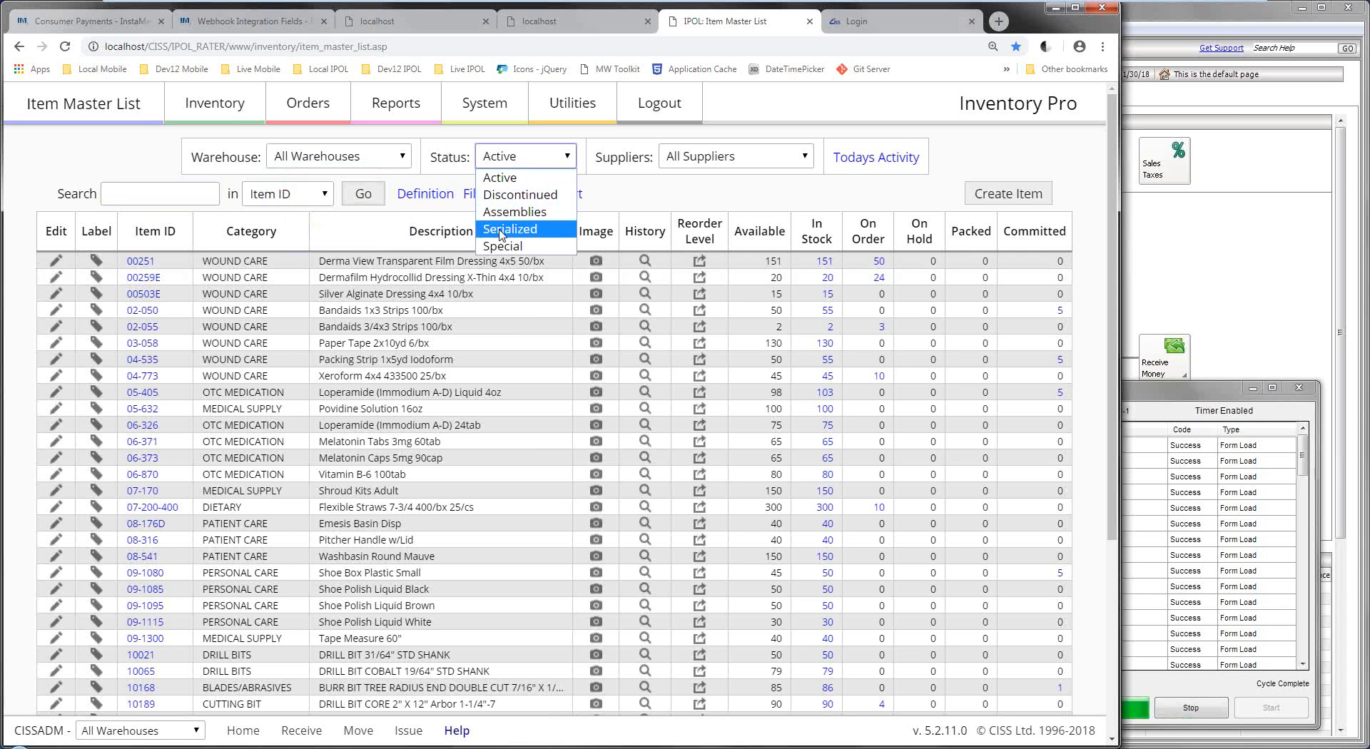
{"action": "left_click", "coordinate": [687, 199]}
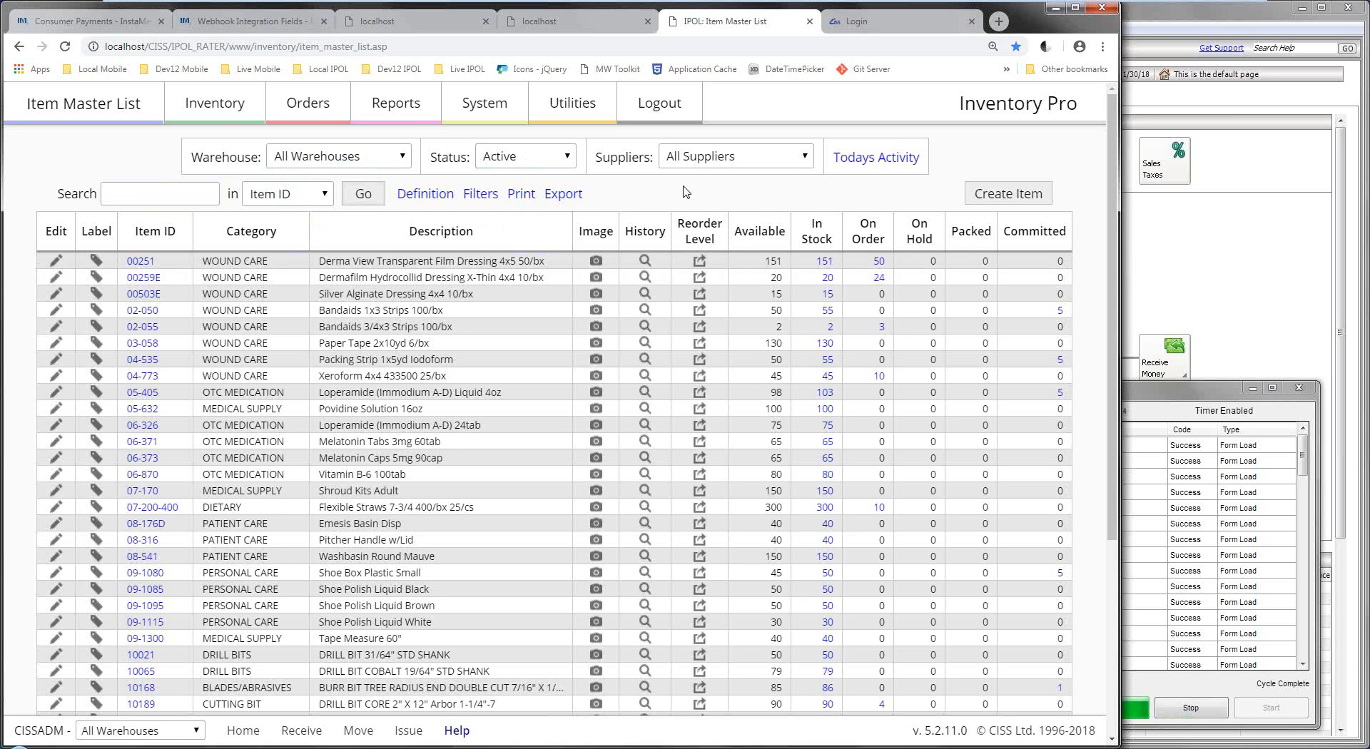
{"action": "left_click", "coordinate": [727, 161]}
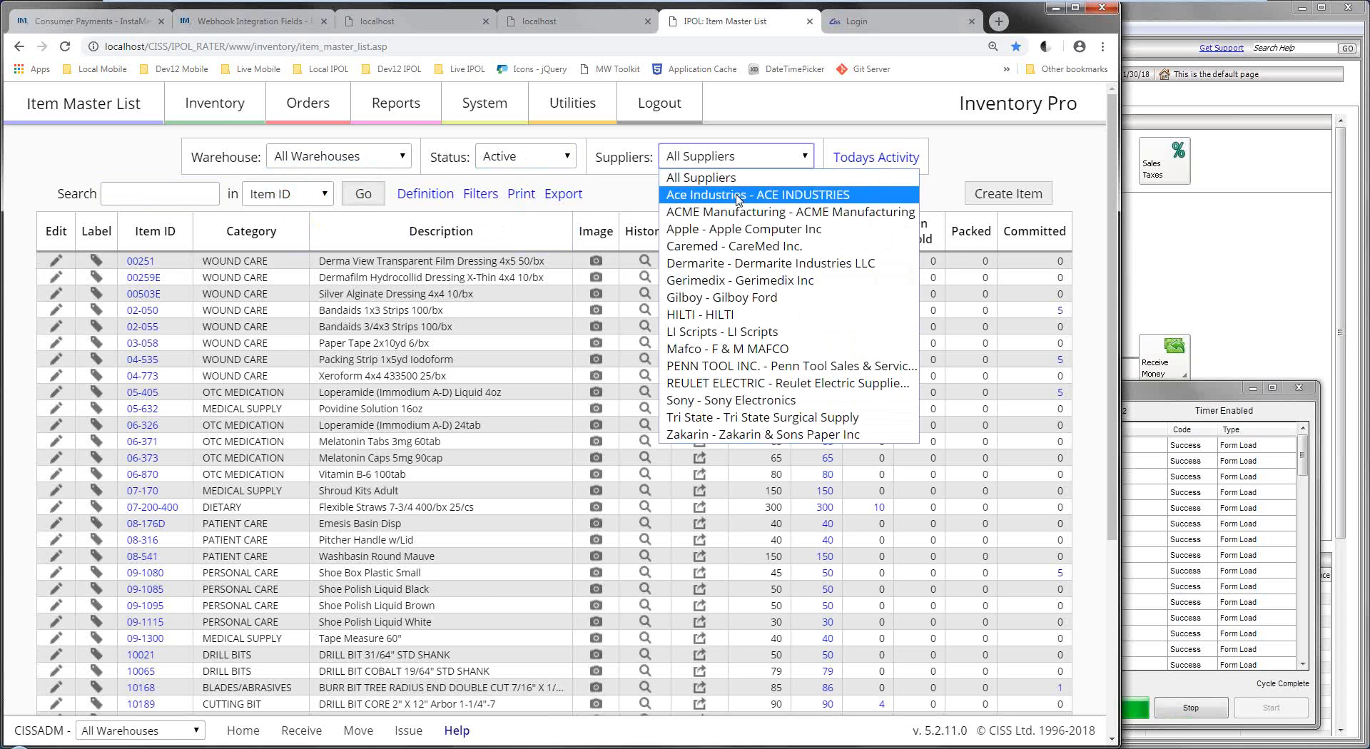
{"action": "left_click", "coordinate": [619, 191]}
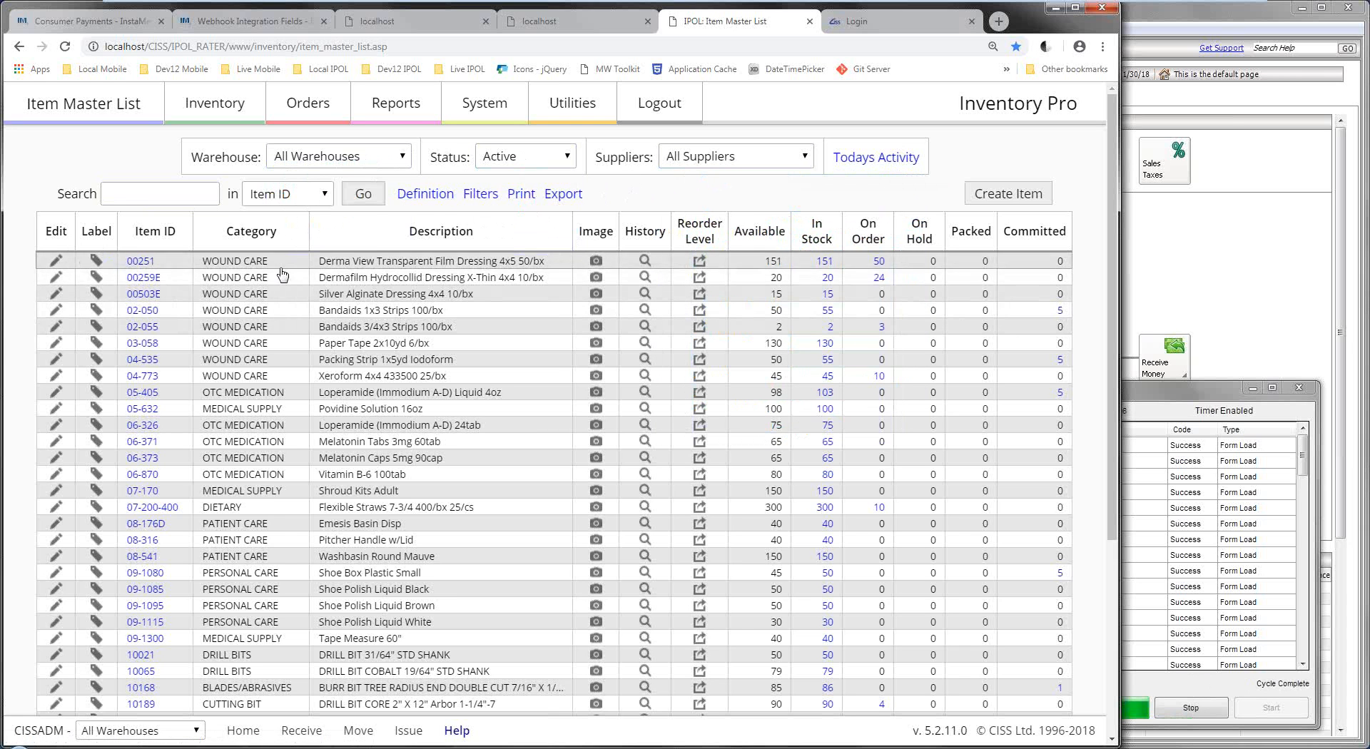
Check the search and filter options, keeping Item ID search and filter operation None, and show the list.
{"action": "left_click", "coordinate": [139, 193]}
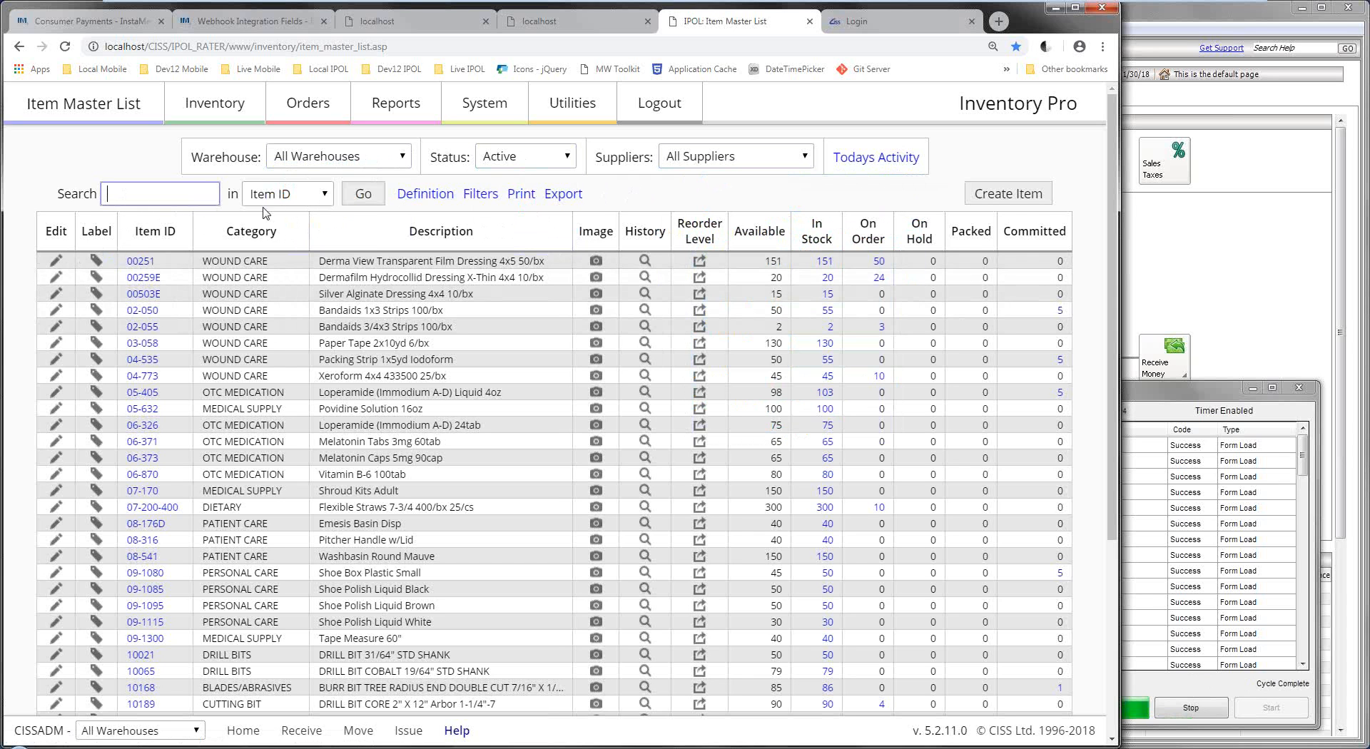
{"action": "left_click", "coordinate": [301, 202]}
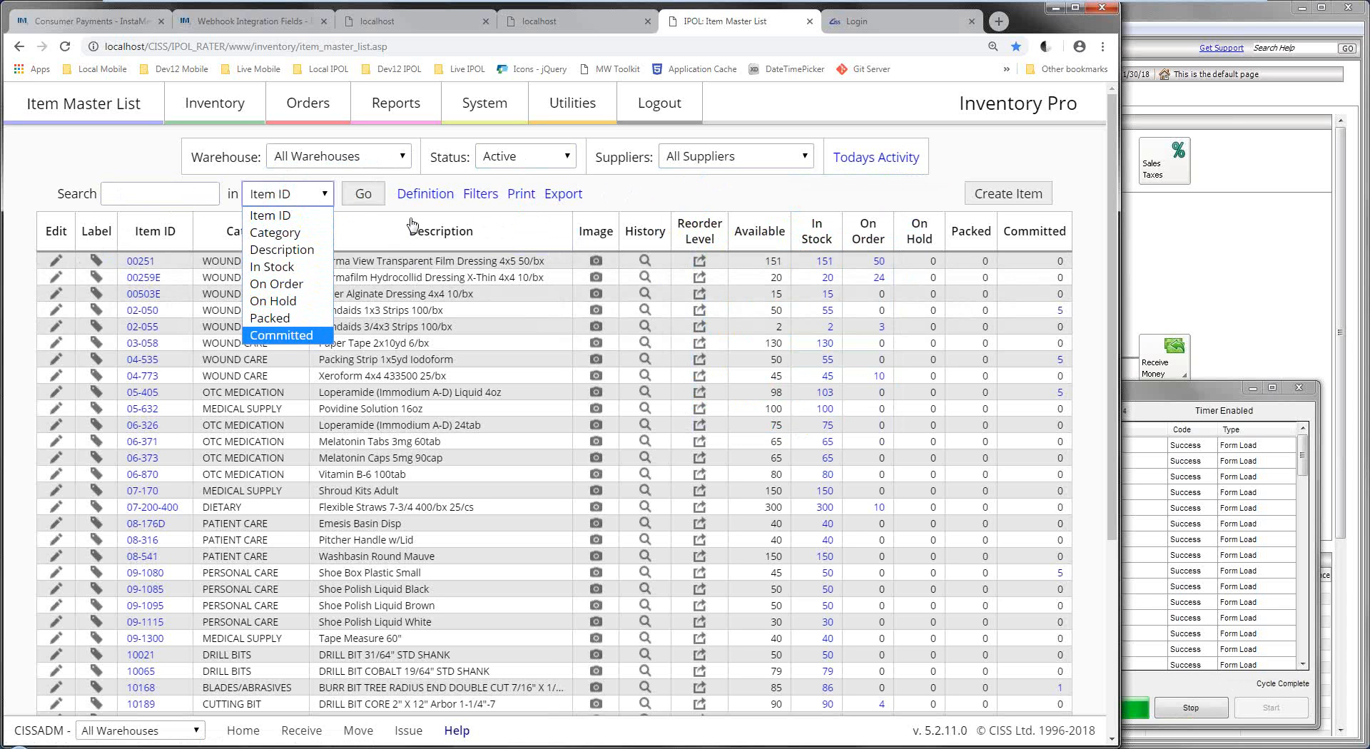
{"action": "left_click", "coordinate": [635, 201]}
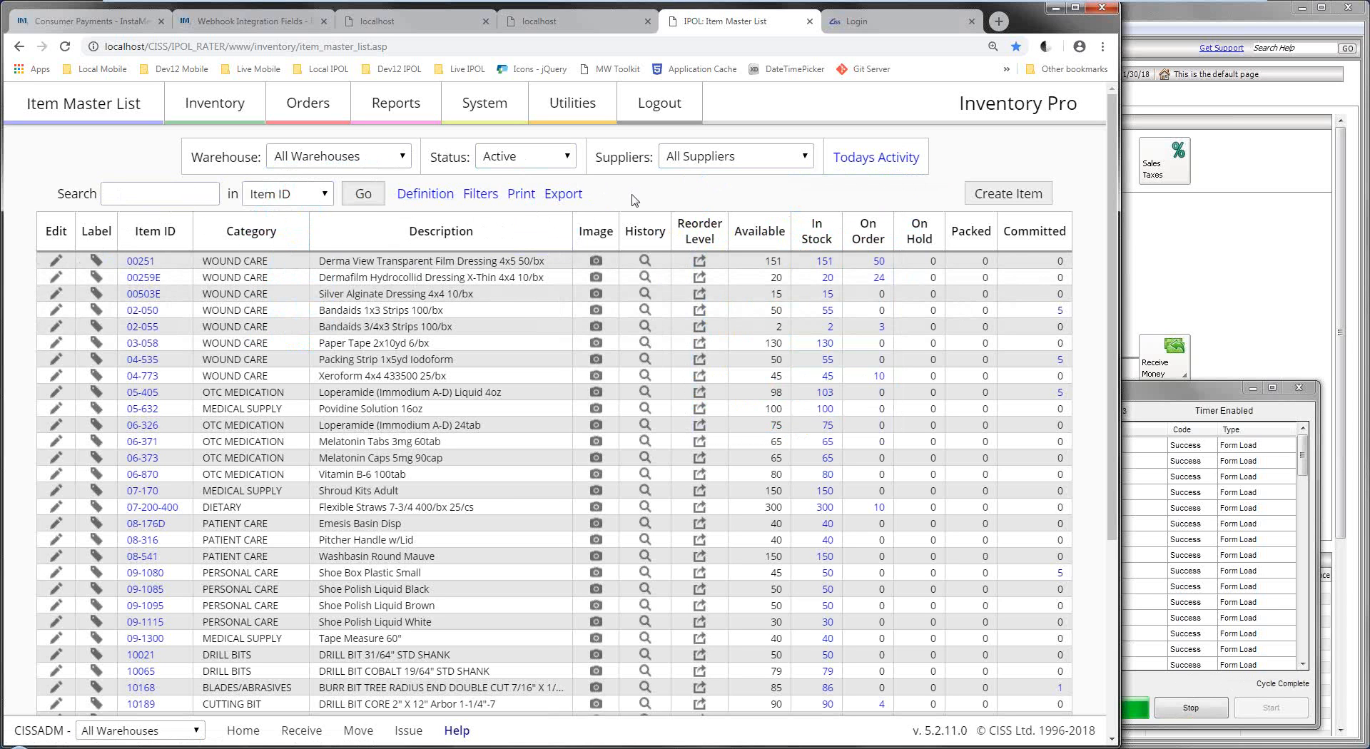
{"action": "left_click", "coordinate": [483, 202]}
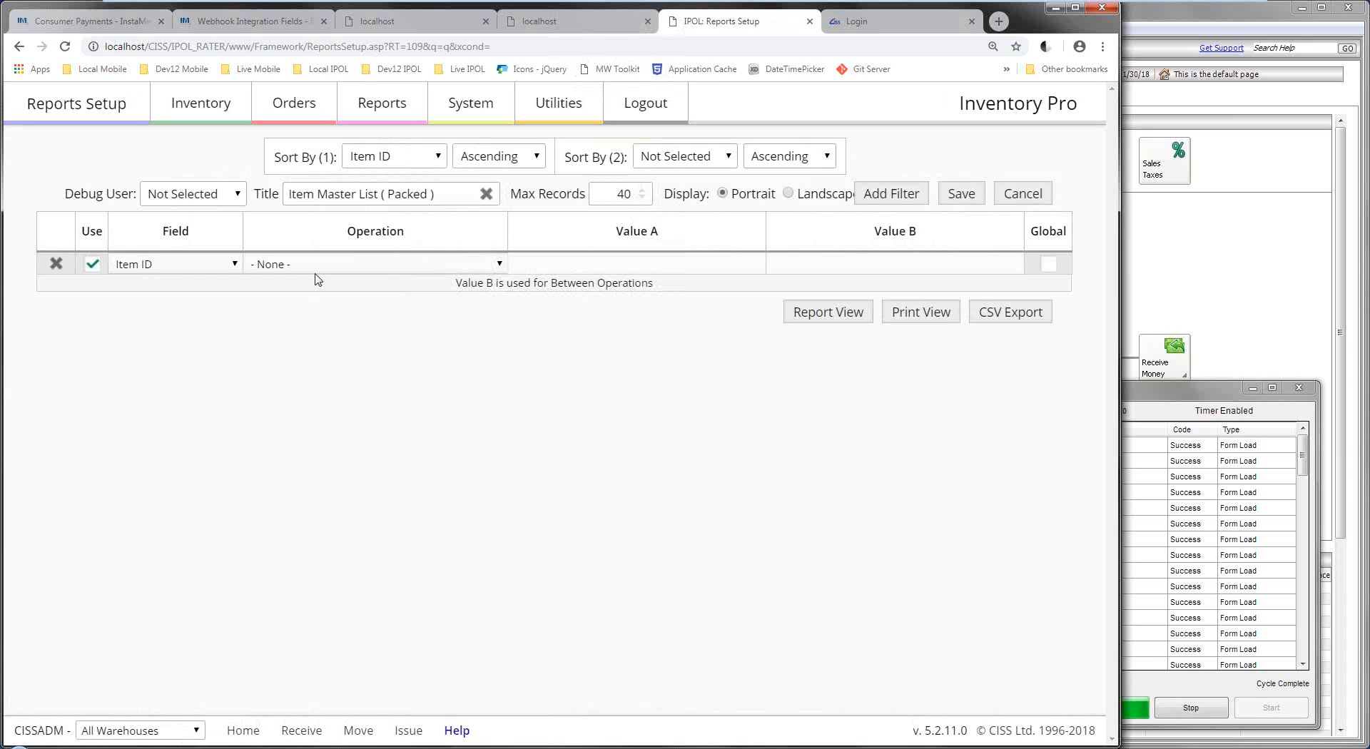
{"action": "left_click", "coordinate": [262, 266]}
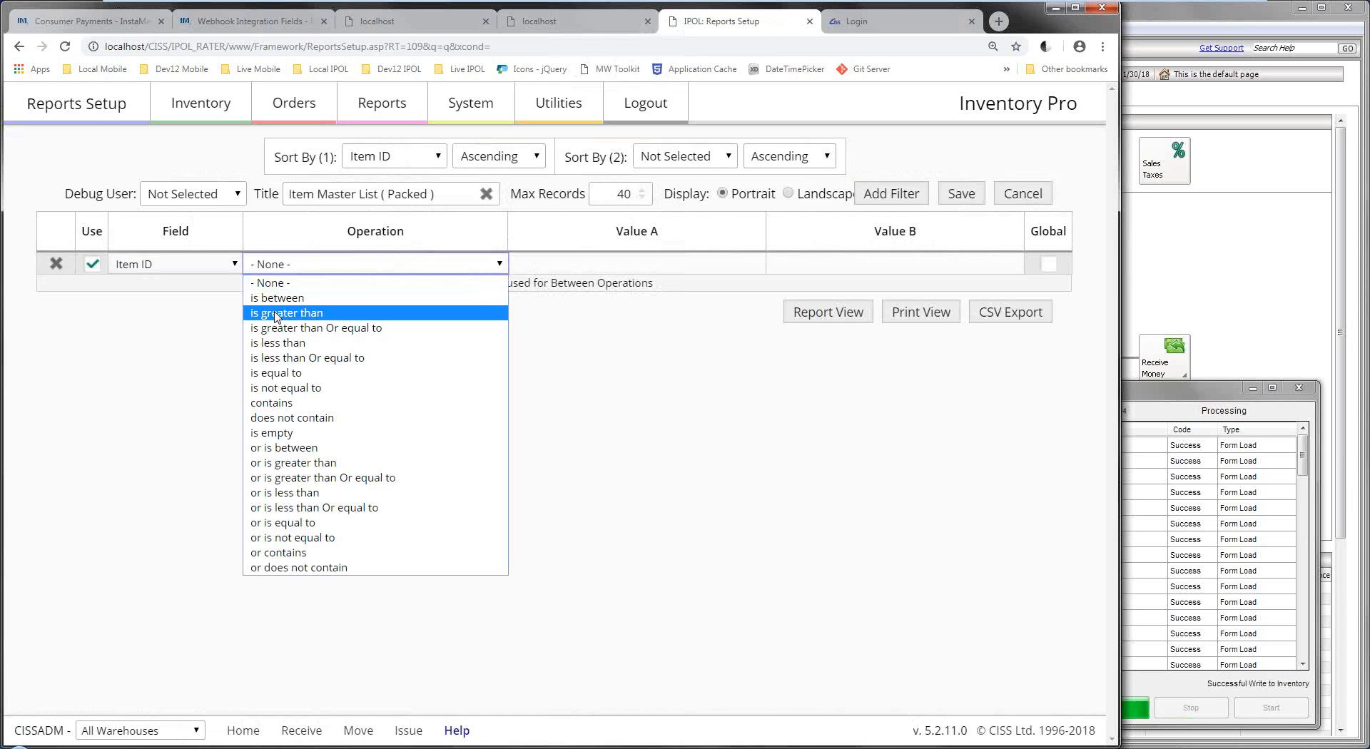
{"action": "left_click", "coordinate": [559, 334]}
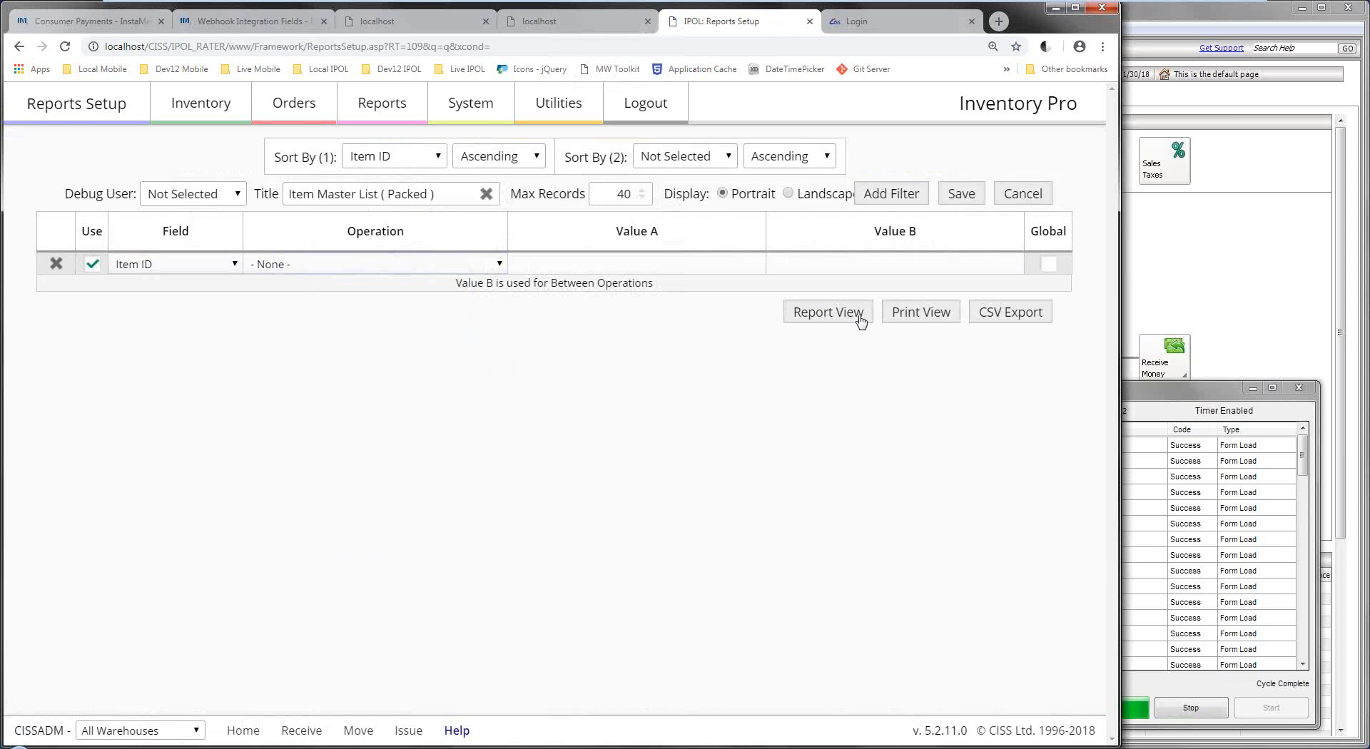
{"action": "left_click", "coordinate": [823, 312]}
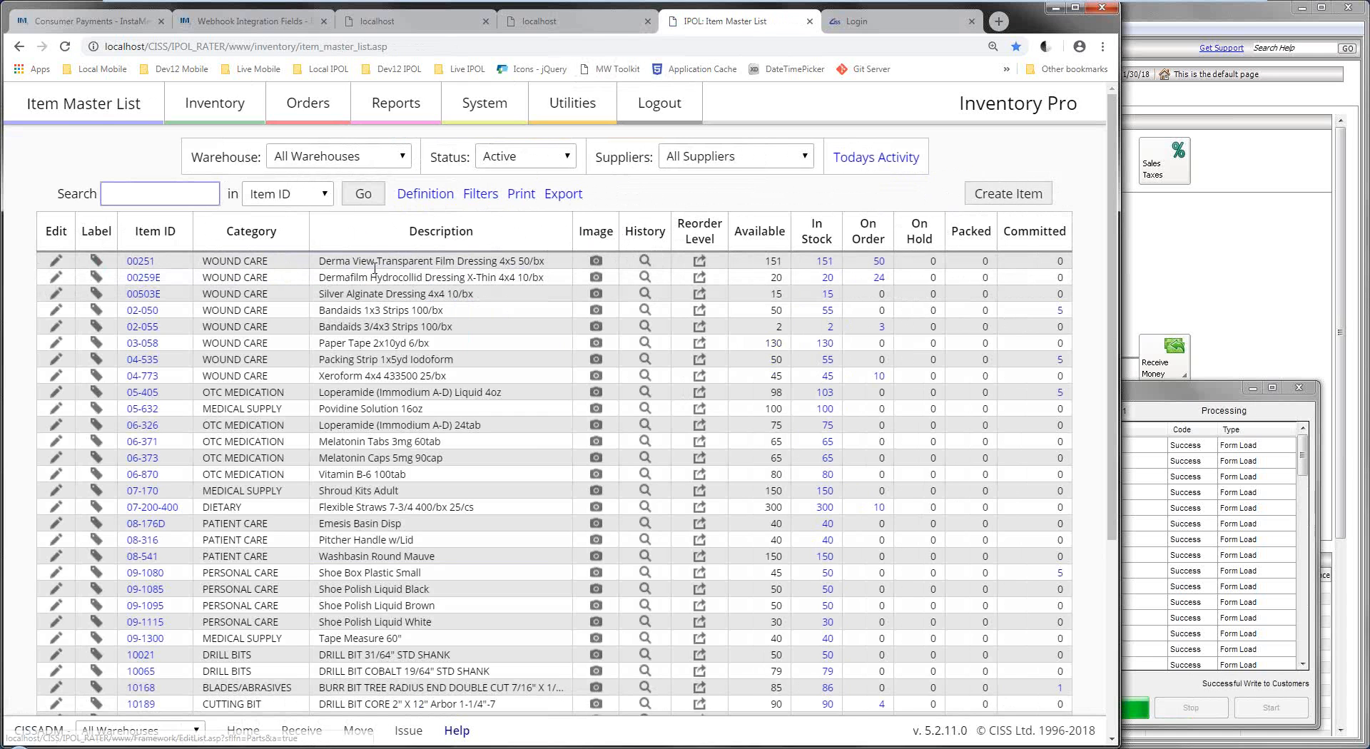
Start a new item and expand Re-Order Level Defaults, Assemblies and Serializing, Units / Costs / Pricing, and Certifications / Inspections.
{"action": "left_click", "coordinate": [1006, 193]}
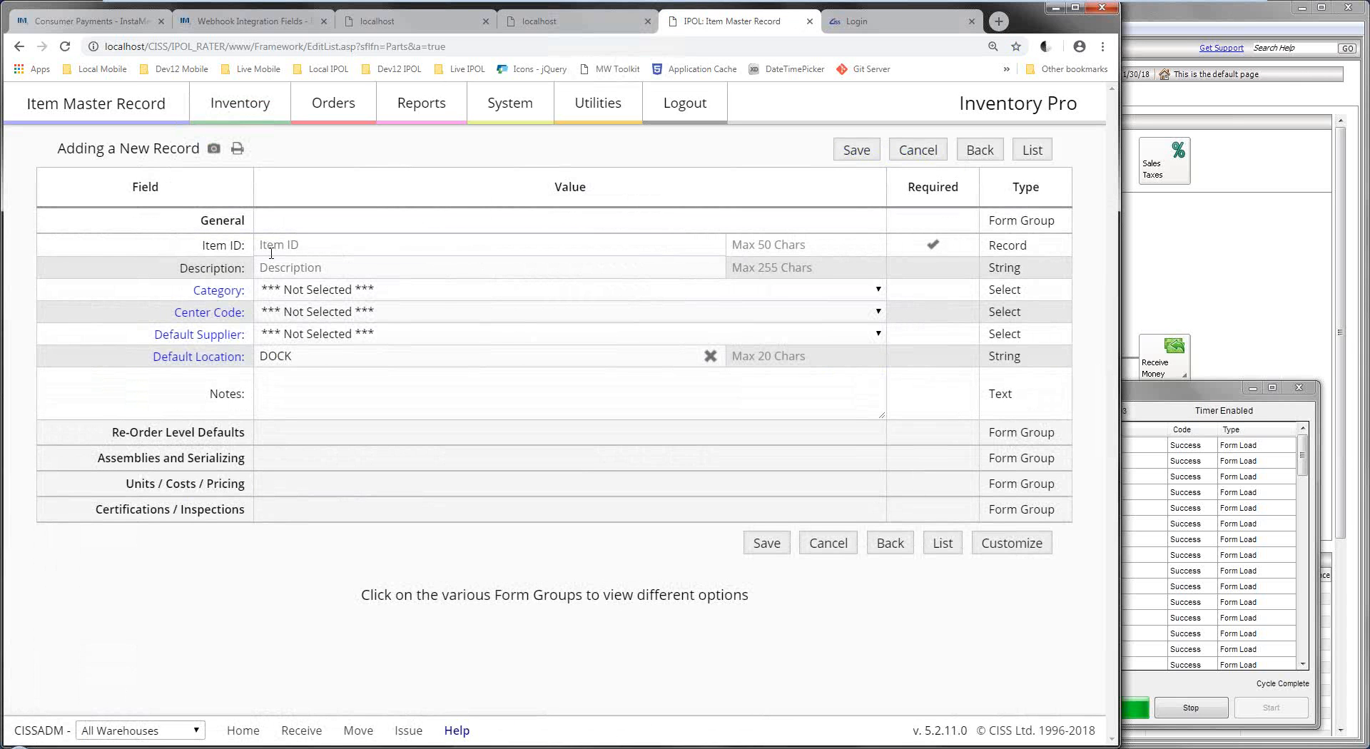
{"action": "left_click", "coordinate": [310, 439]}
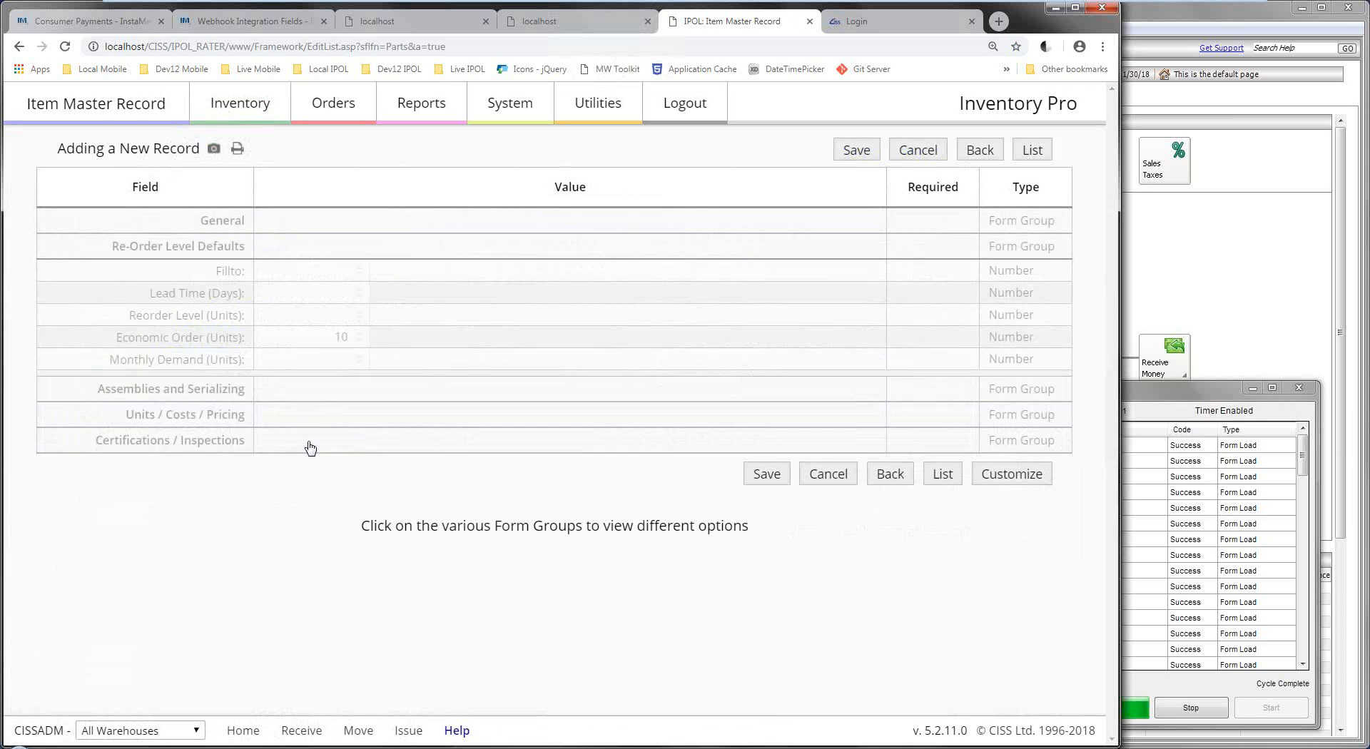
{"action": "left_click", "coordinate": [305, 404]}
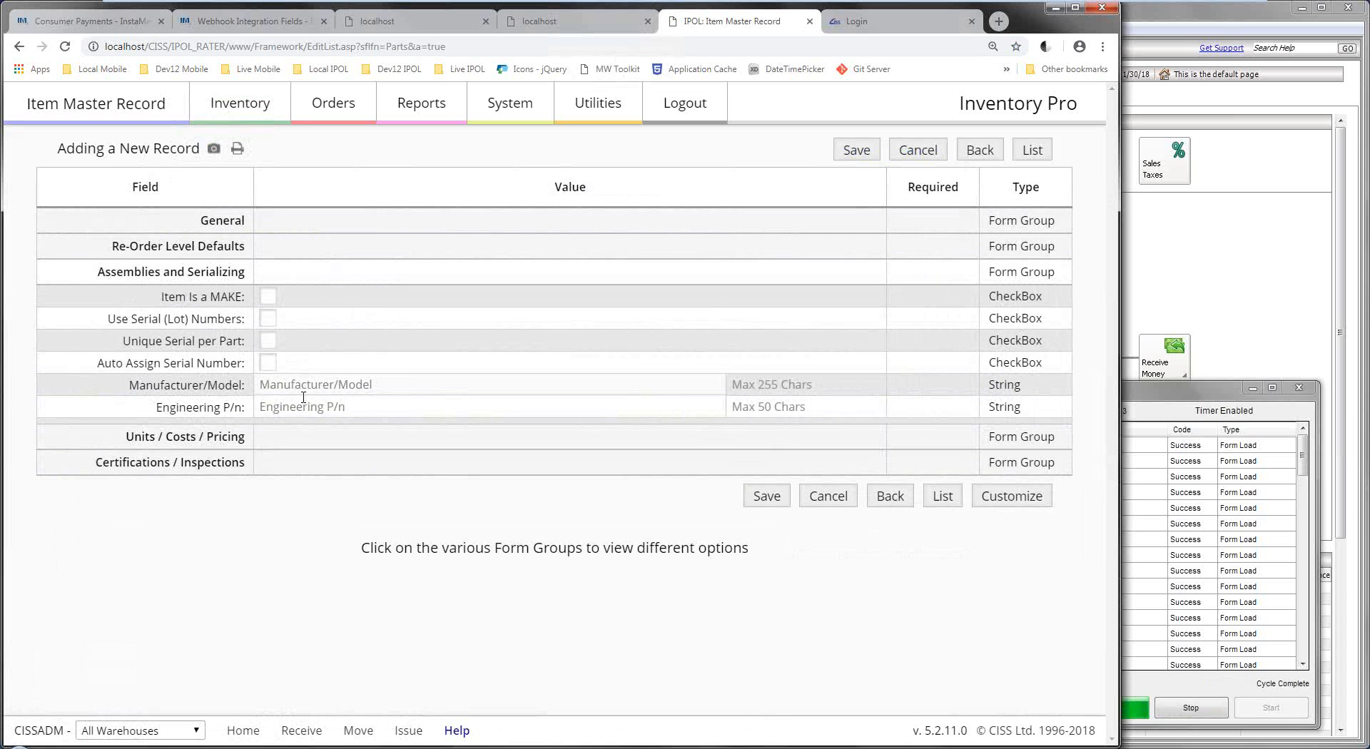
{"action": "left_click", "coordinate": [276, 442]}
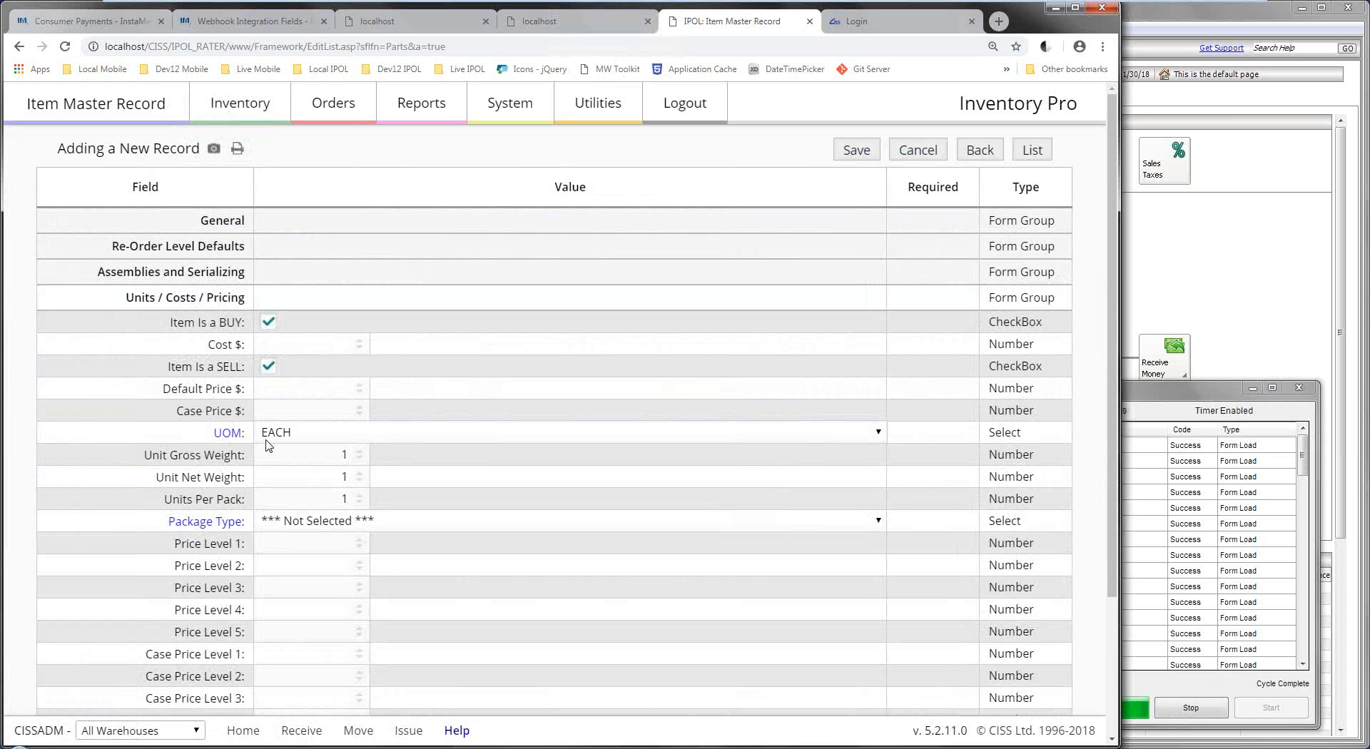
{"action": "scroll", "coordinate": [268, 446], "scroll_direction": "down", "scroll_amount": 3}
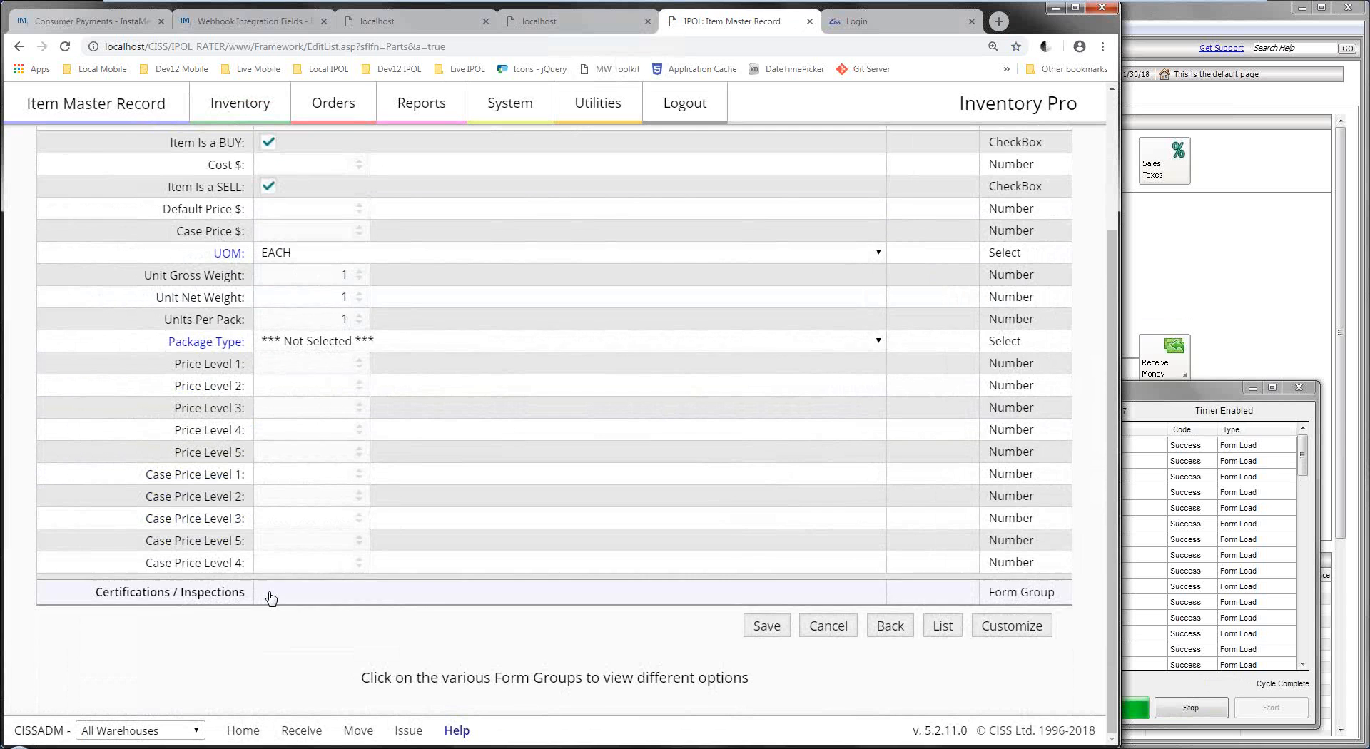
{"action": "left_click", "coordinate": [271, 596]}
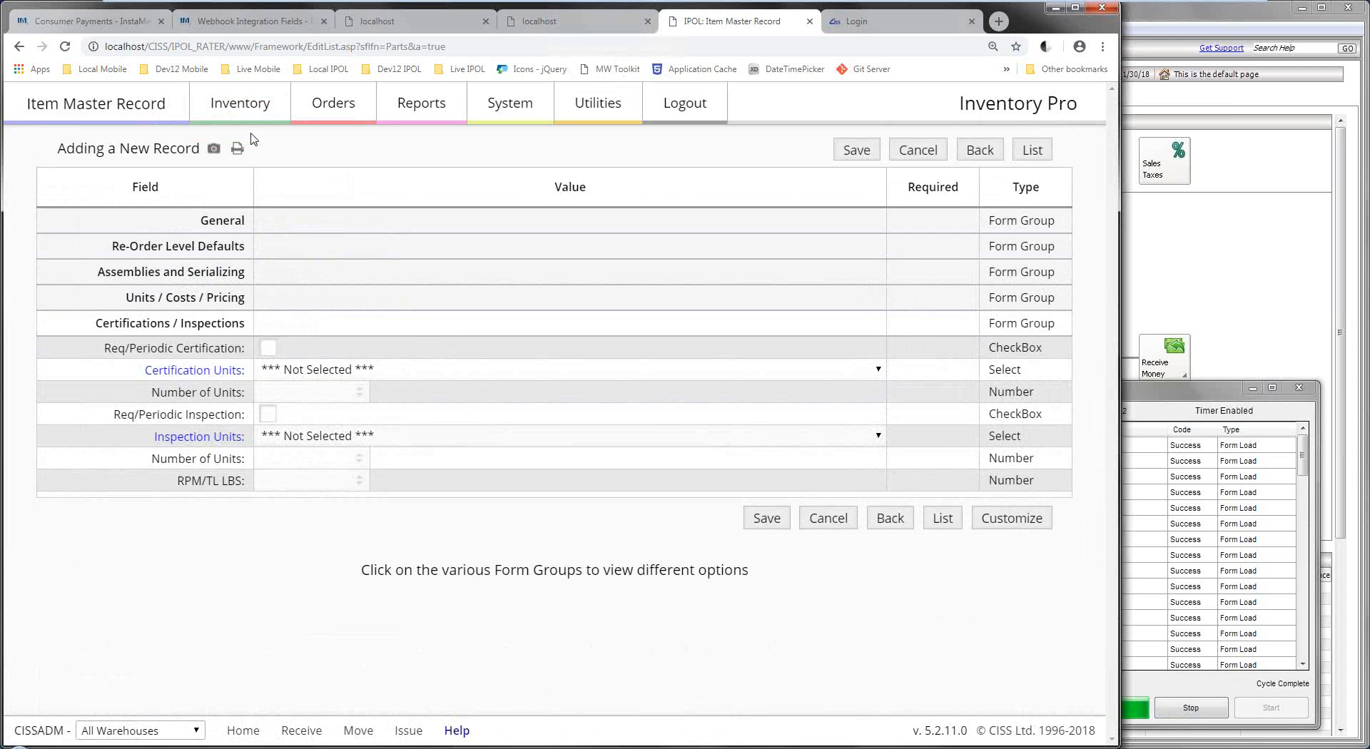
Leave the new item for the Item Master List and open item 07-200-400 for editing.
{"action": "mouse_move", "coordinate": [252, 123]}
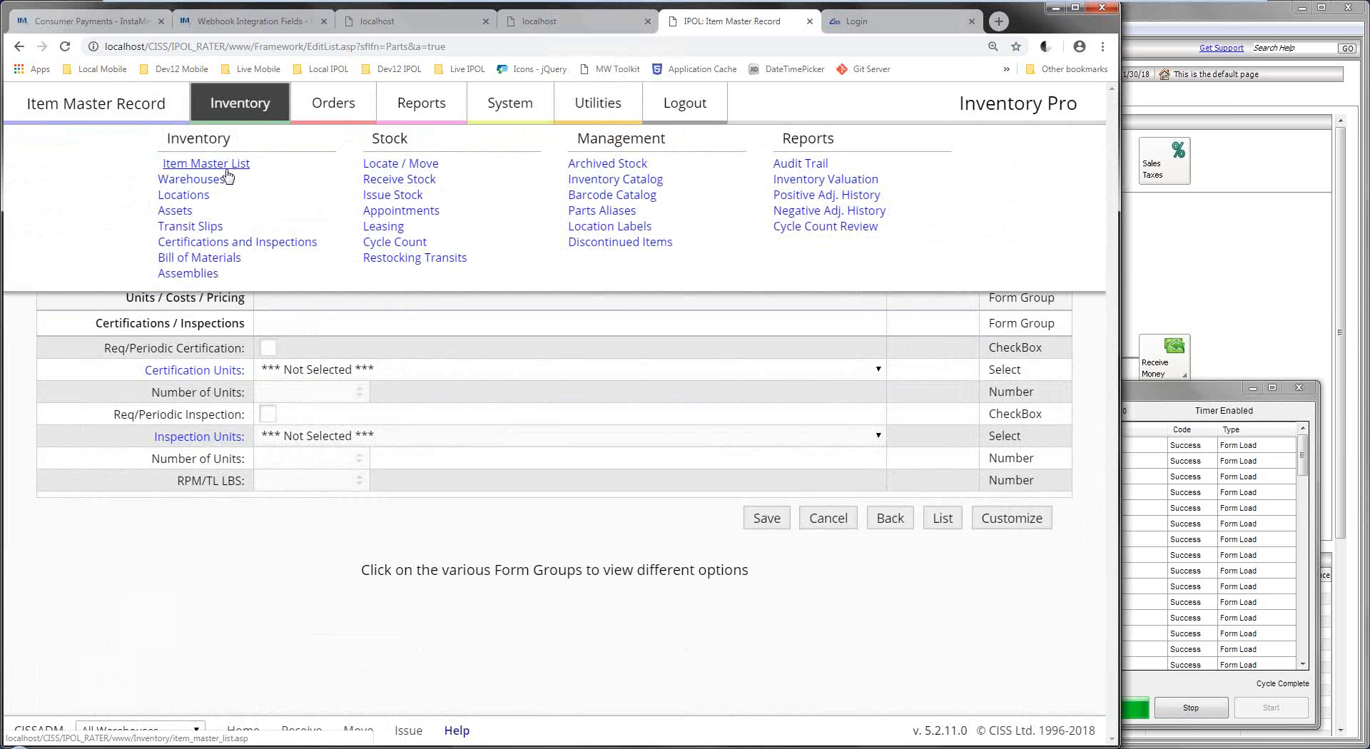
{"action": "left_click", "coordinate": [226, 167]}
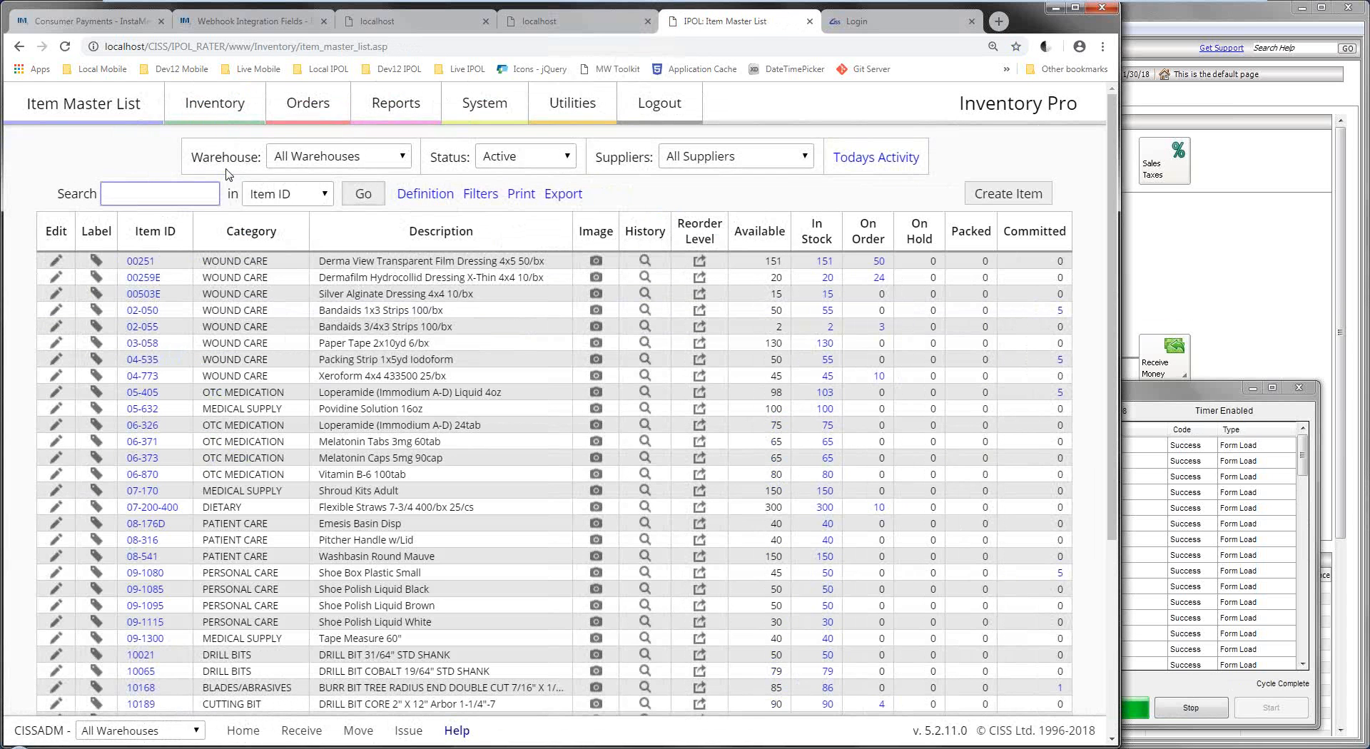
{"action": "left_click", "coordinate": [214, 187]}
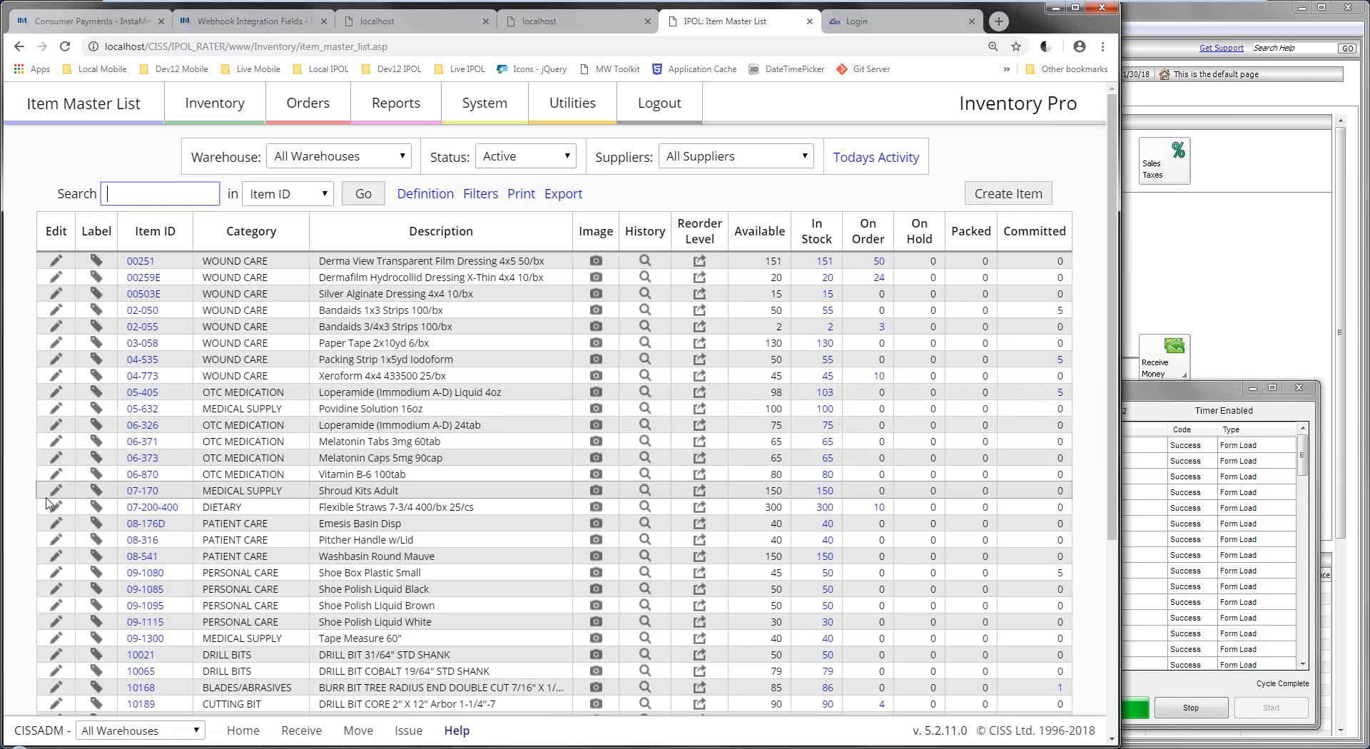
{"action": "left_click", "coordinate": [55, 508]}
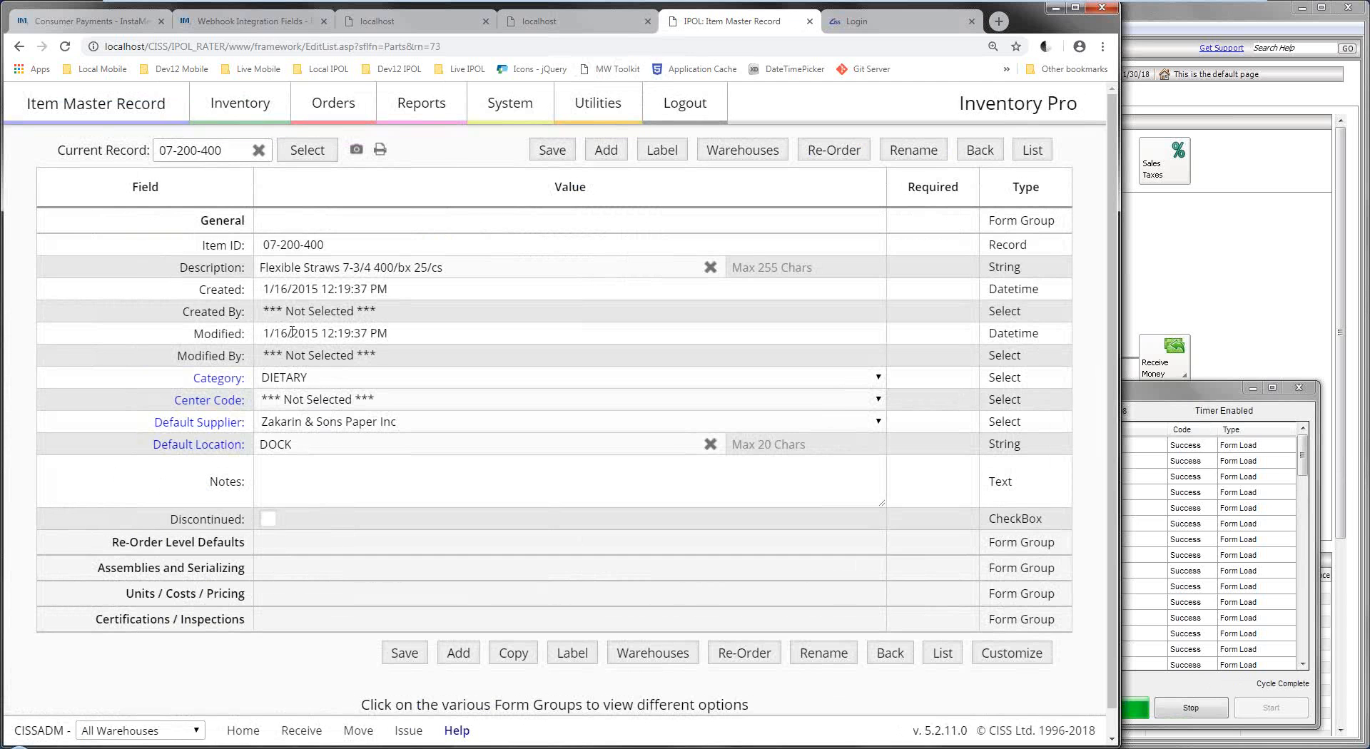
Expand 07-200-400's re-order, assemblies/serializing and units/costs/pricing groups, then return to the item list.
{"action": "left_click", "coordinate": [282, 544]}
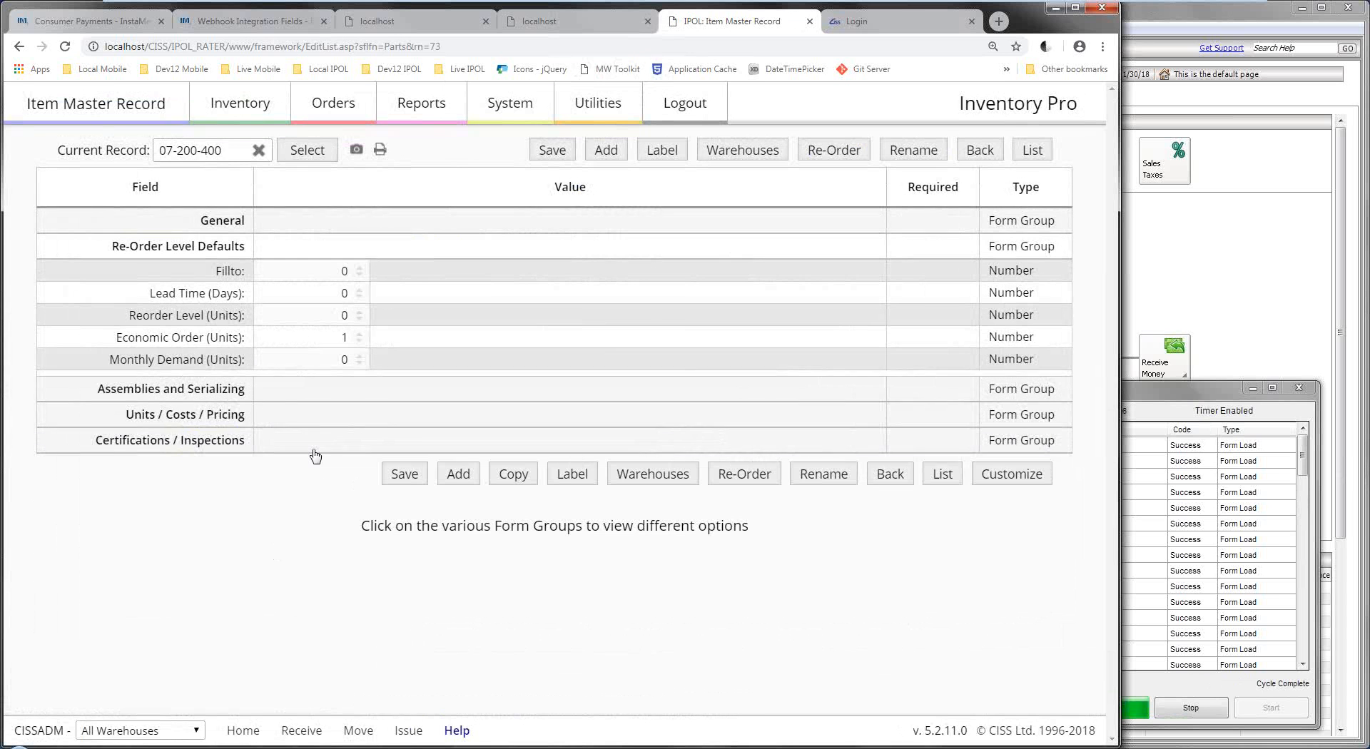
{"action": "left_click", "coordinate": [289, 390]}
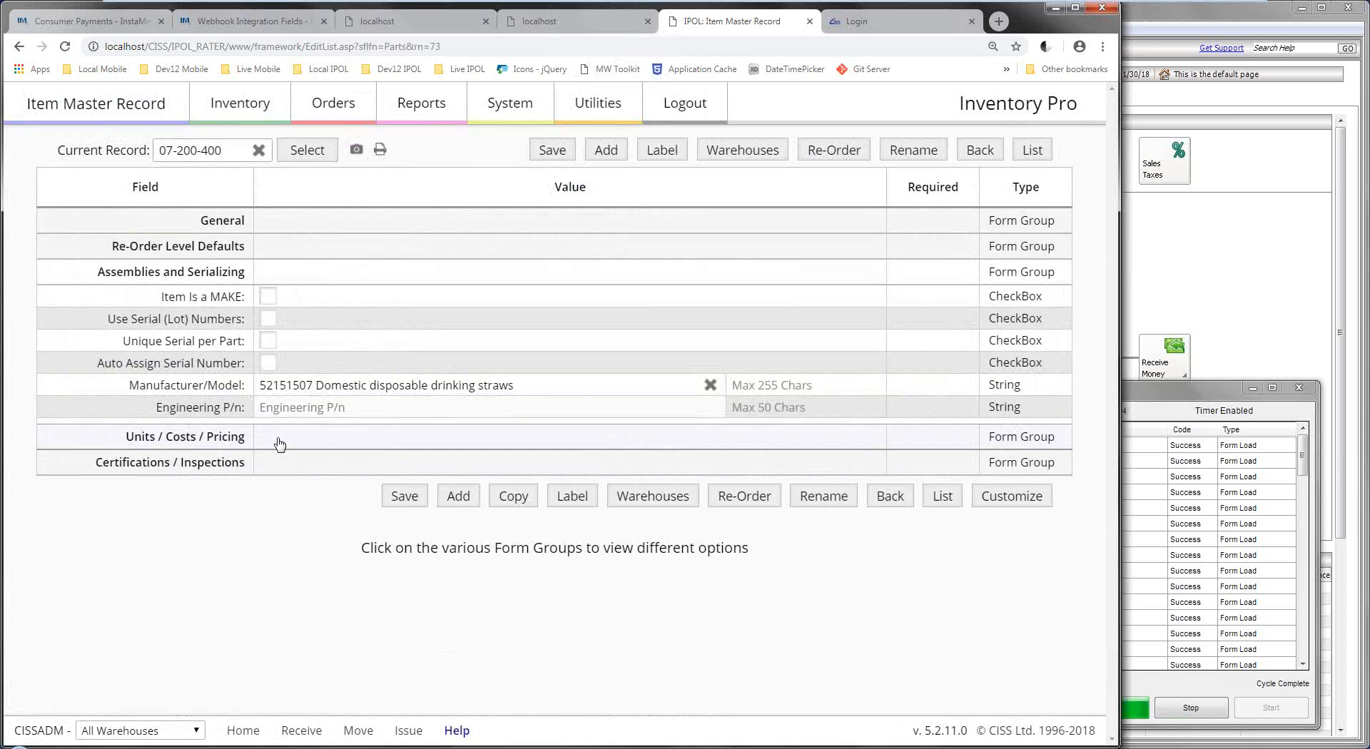
{"action": "left_click", "coordinate": [279, 444]}
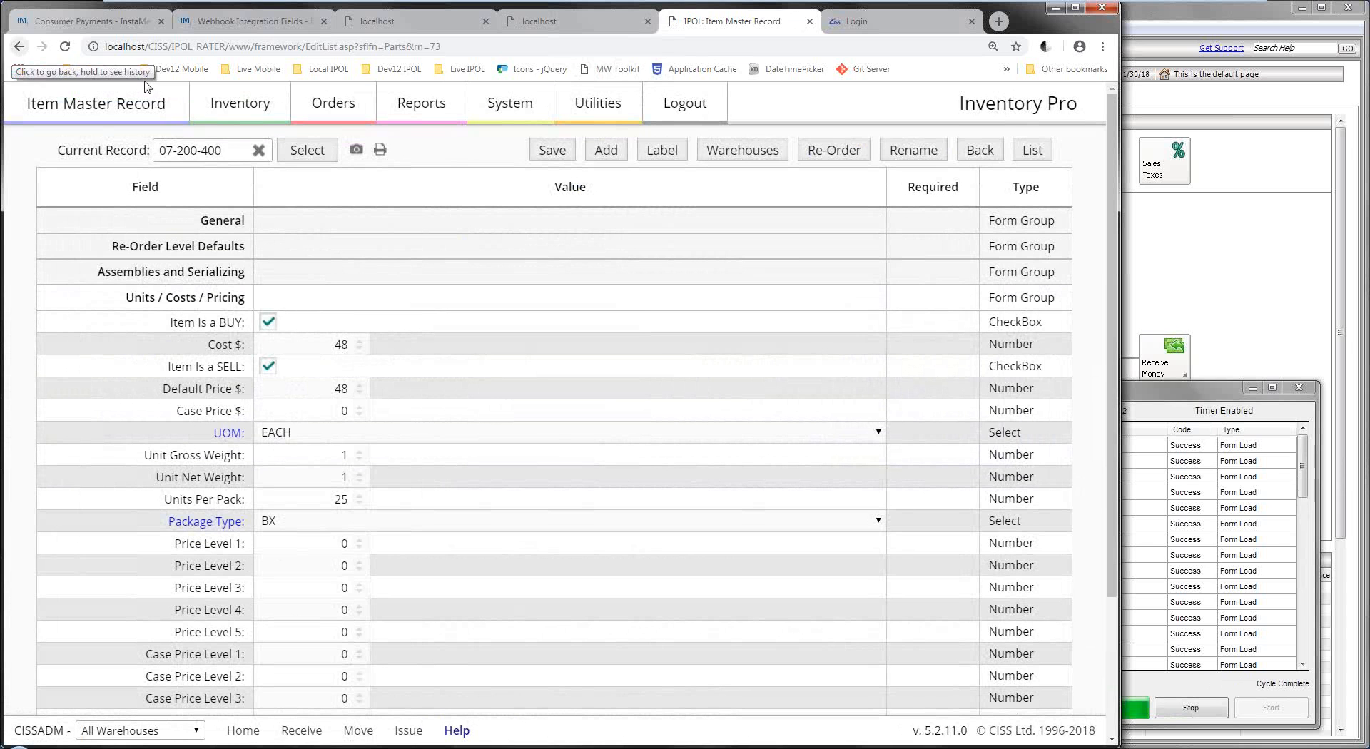
{"action": "mouse_move", "coordinate": [245, 112]}
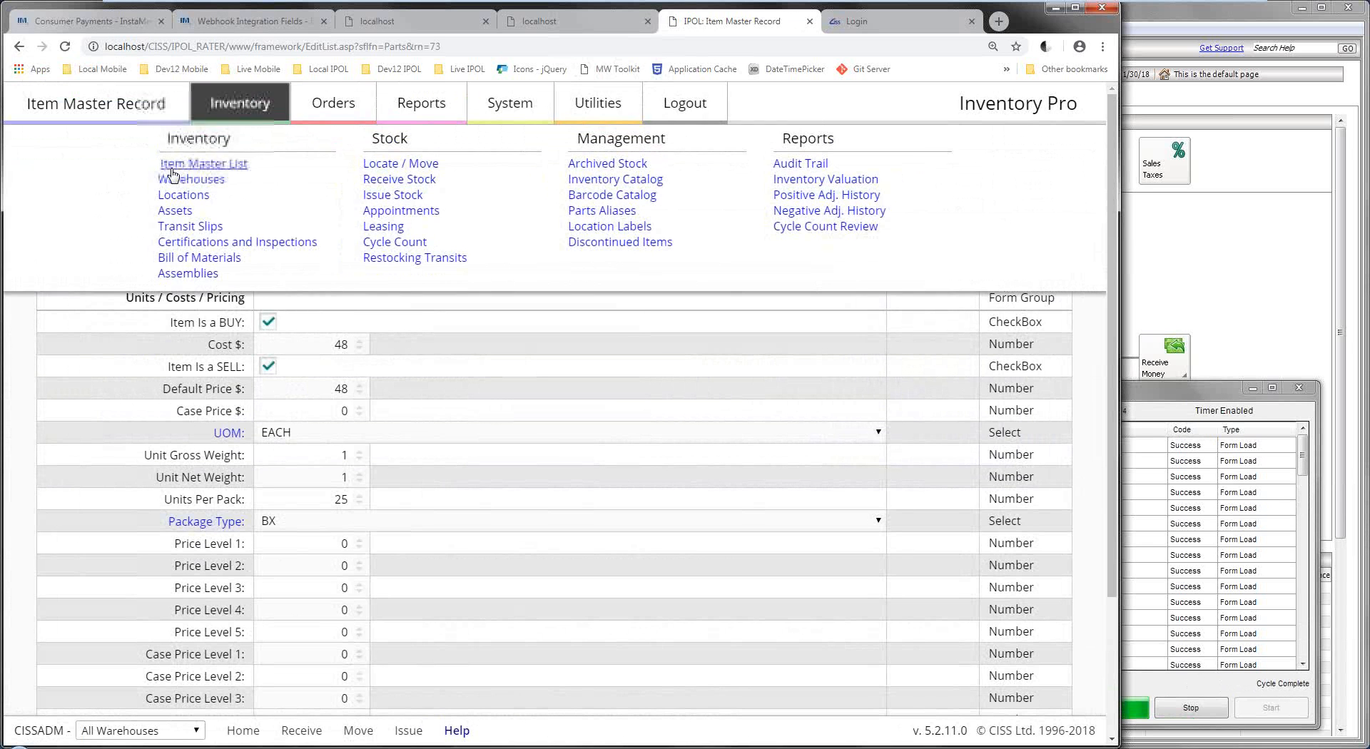
{"action": "left_click", "coordinate": [172, 170]}
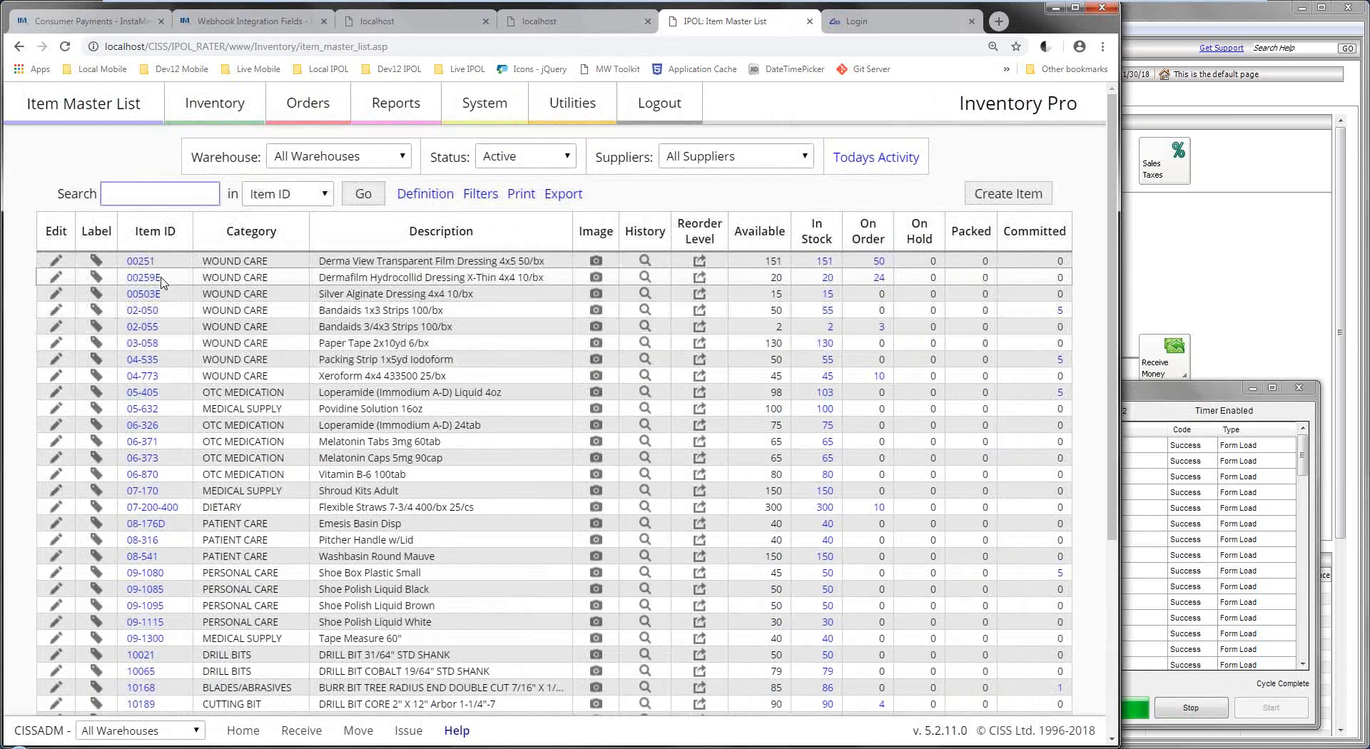
Preview item 00251's barcode label, then close the Item Label dialog.
{"action": "left_click", "coordinate": [98, 262]}
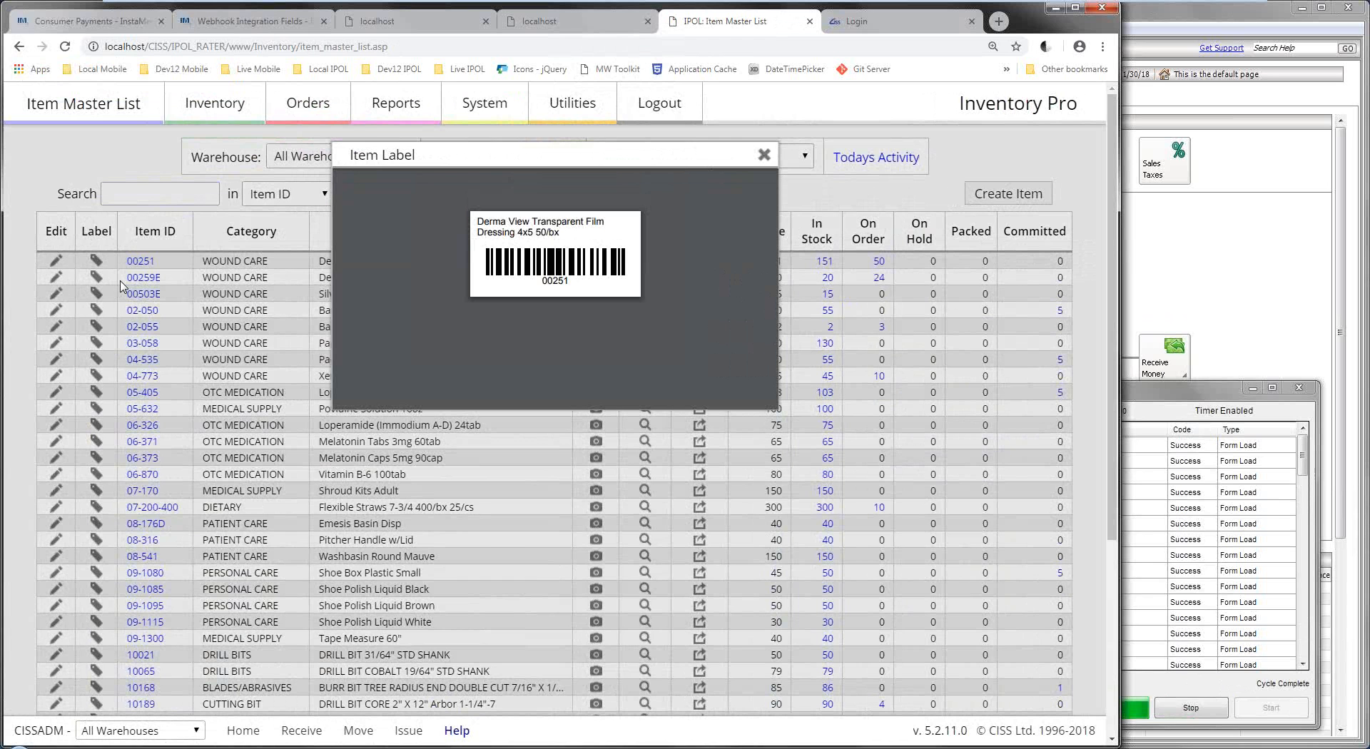
{"action": "mouse_move", "coordinate": [587, 237]}
{"action": "left_click", "coordinate": [764, 154]}
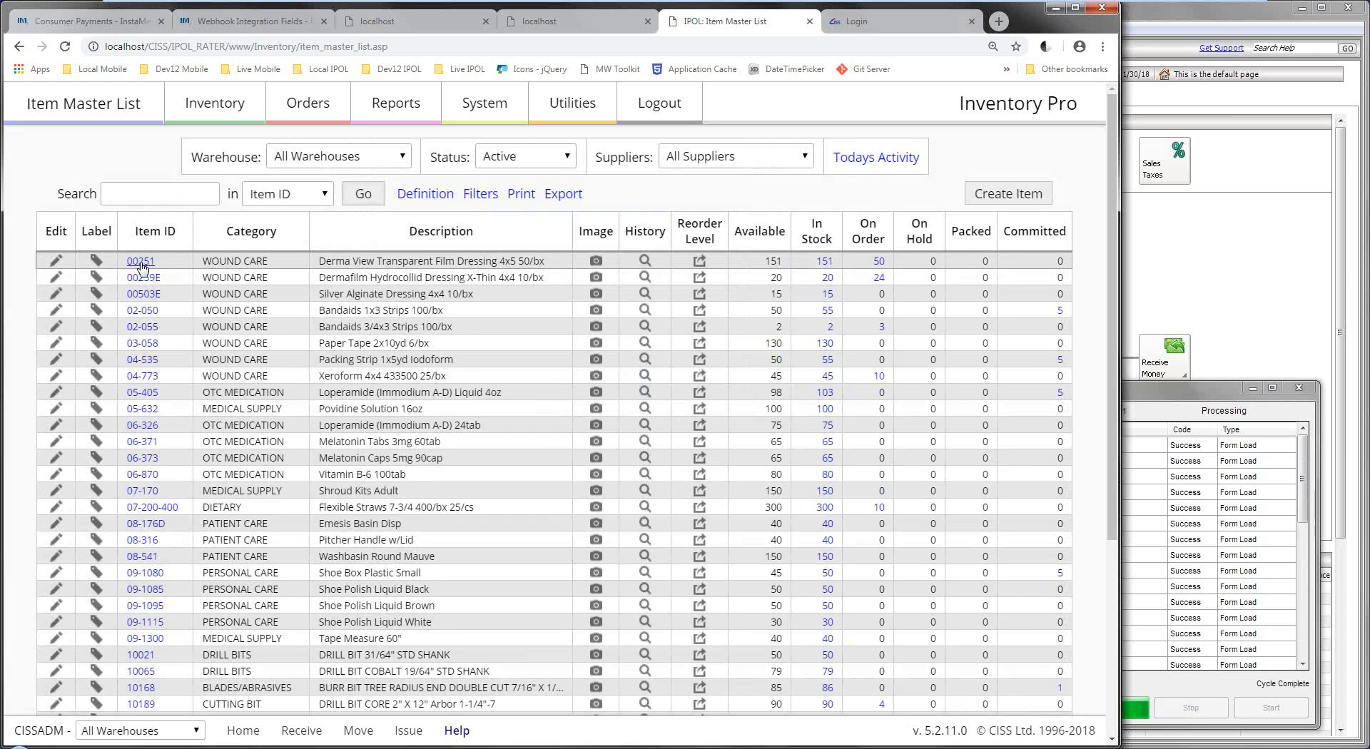
{"action": "left_click", "coordinate": [142, 328]}
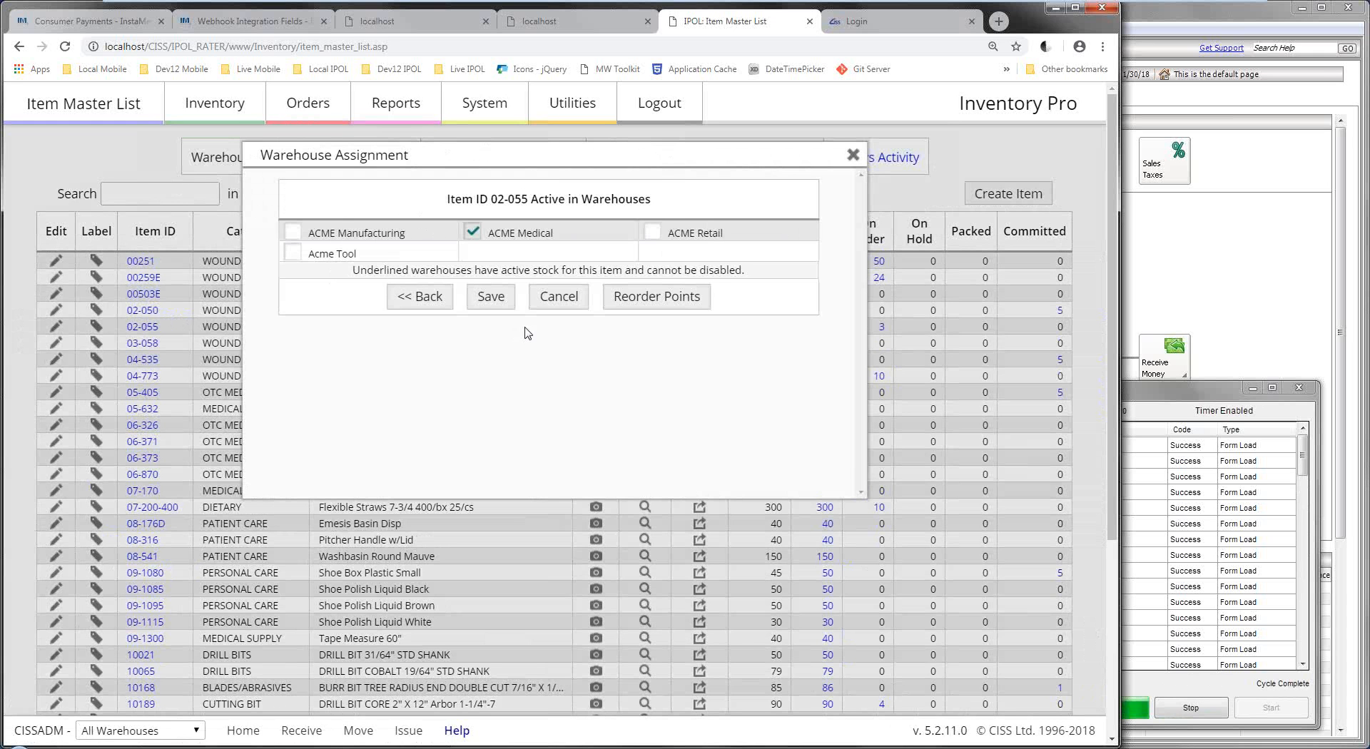
{"action": "left_click", "coordinate": [853, 155]}
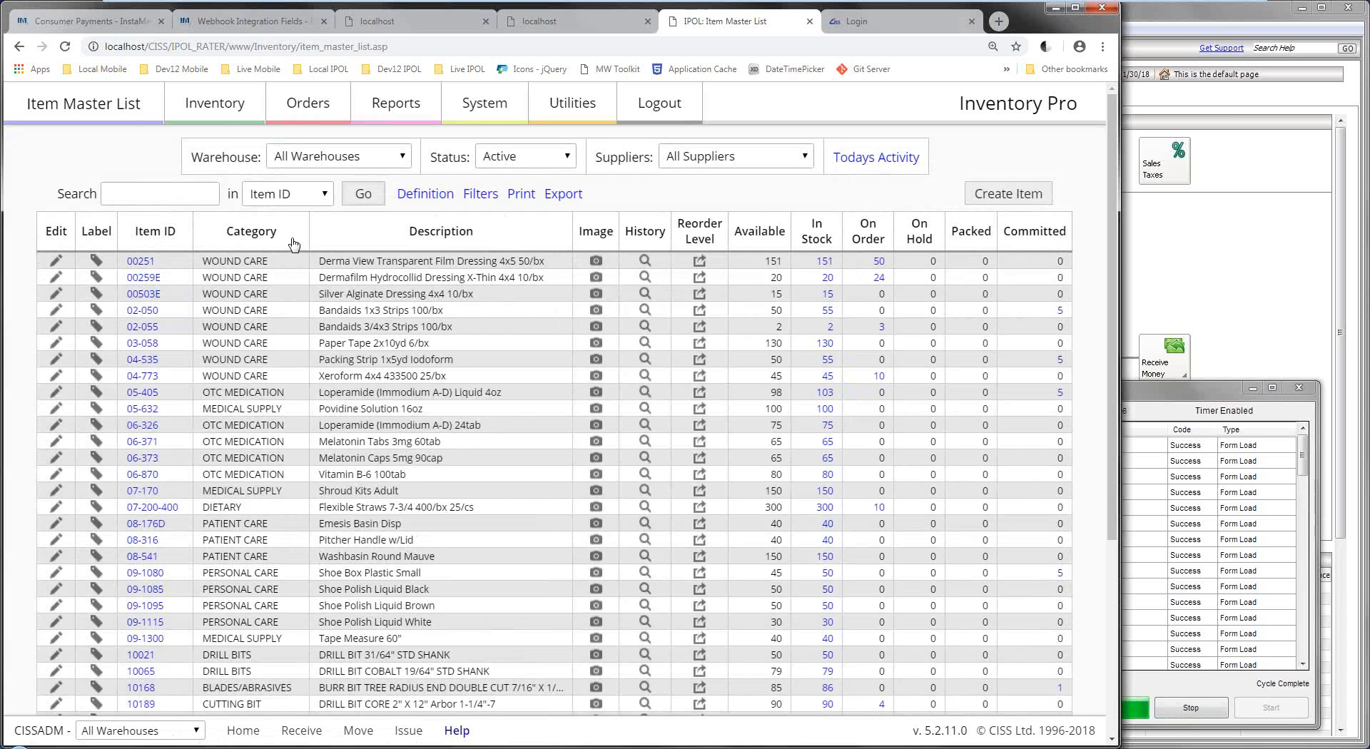
{"action": "left_click", "coordinate": [299, 247]}
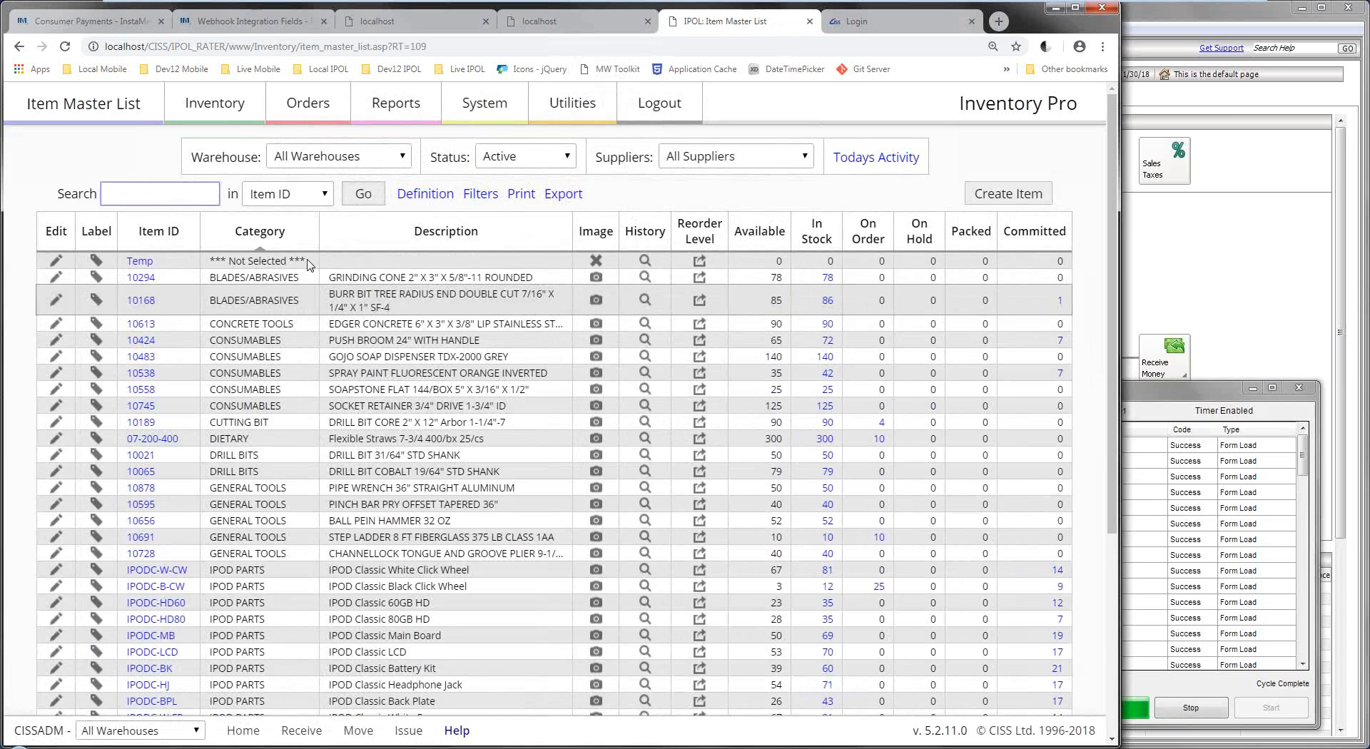
{"action": "left_click", "coordinate": [262, 240]}
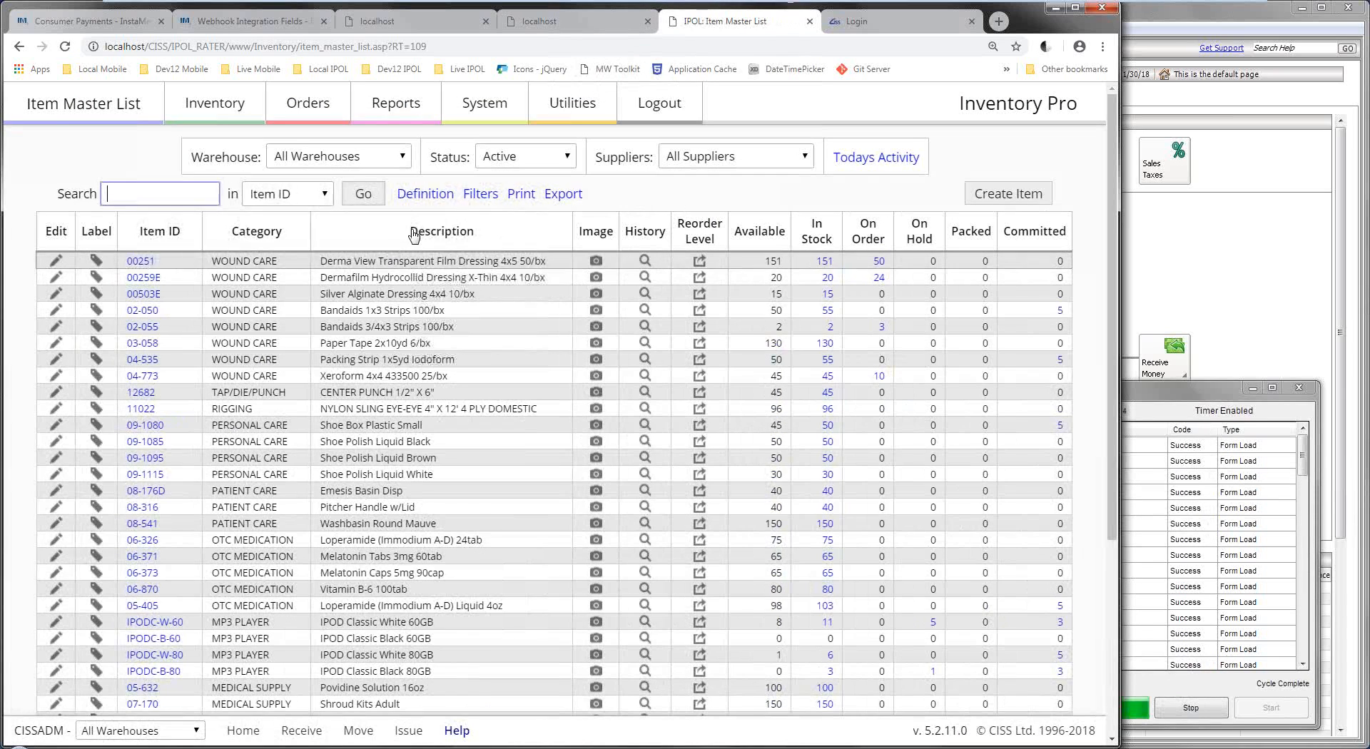
{"action": "left_click", "coordinate": [274, 231]}
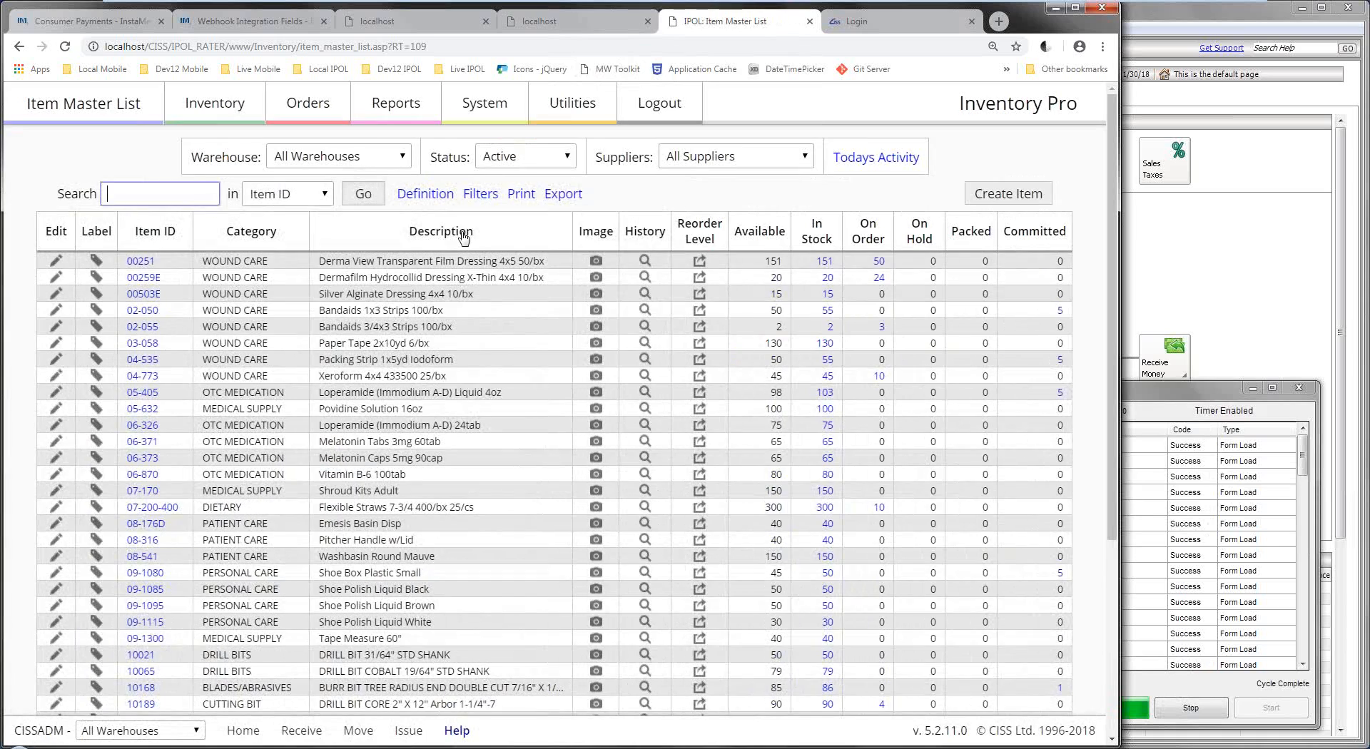
{"action": "left_click", "coordinate": [464, 235]}
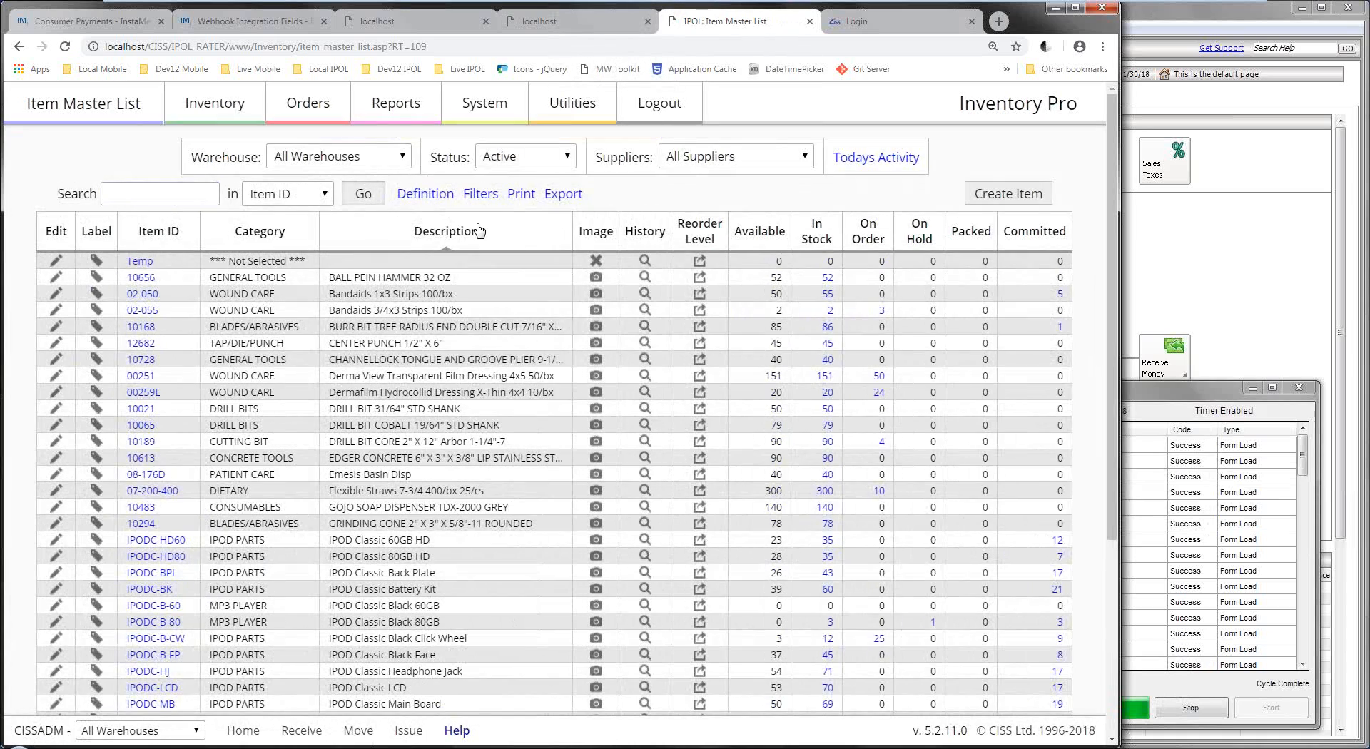
{"action": "left_click", "coordinate": [477, 232]}
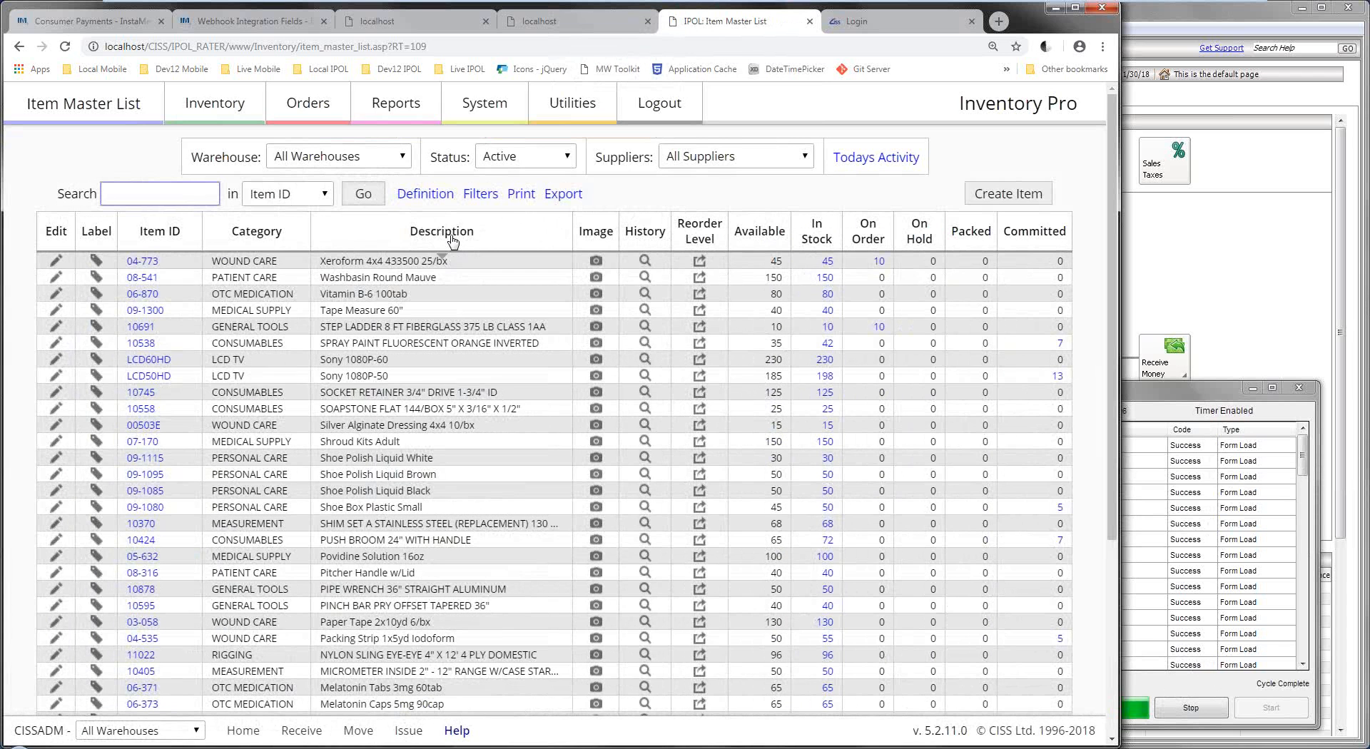
{"action": "left_click", "coordinate": [404, 240]}
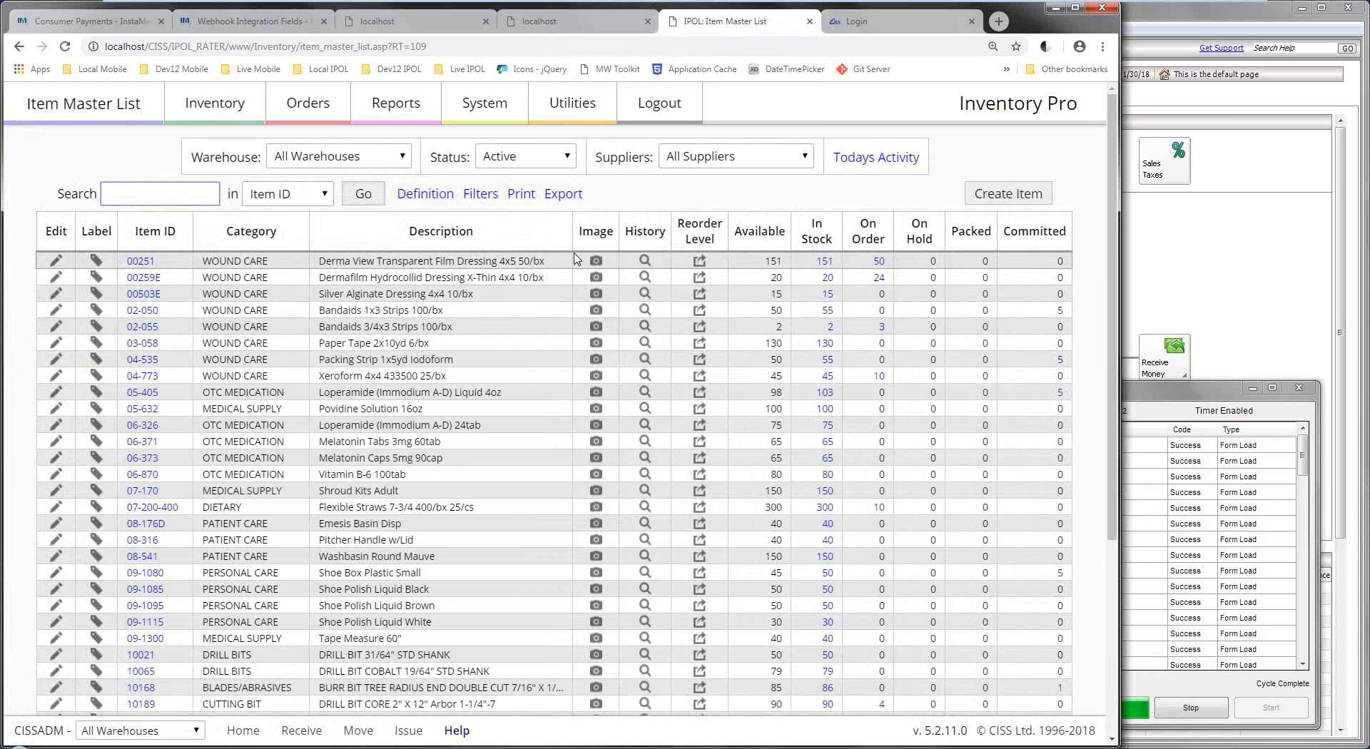
{"action": "left_click", "coordinate": [597, 310]}
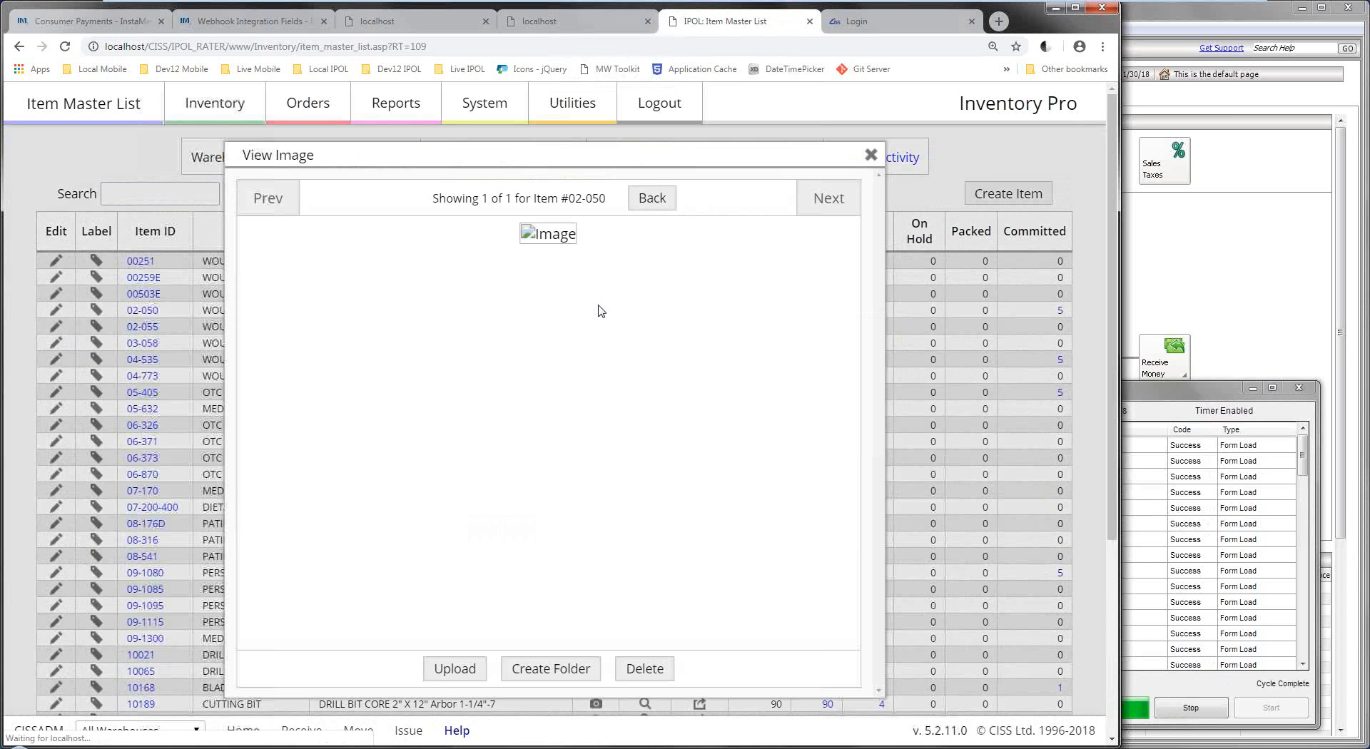
{"action": "left_click", "coordinate": [872, 156]}
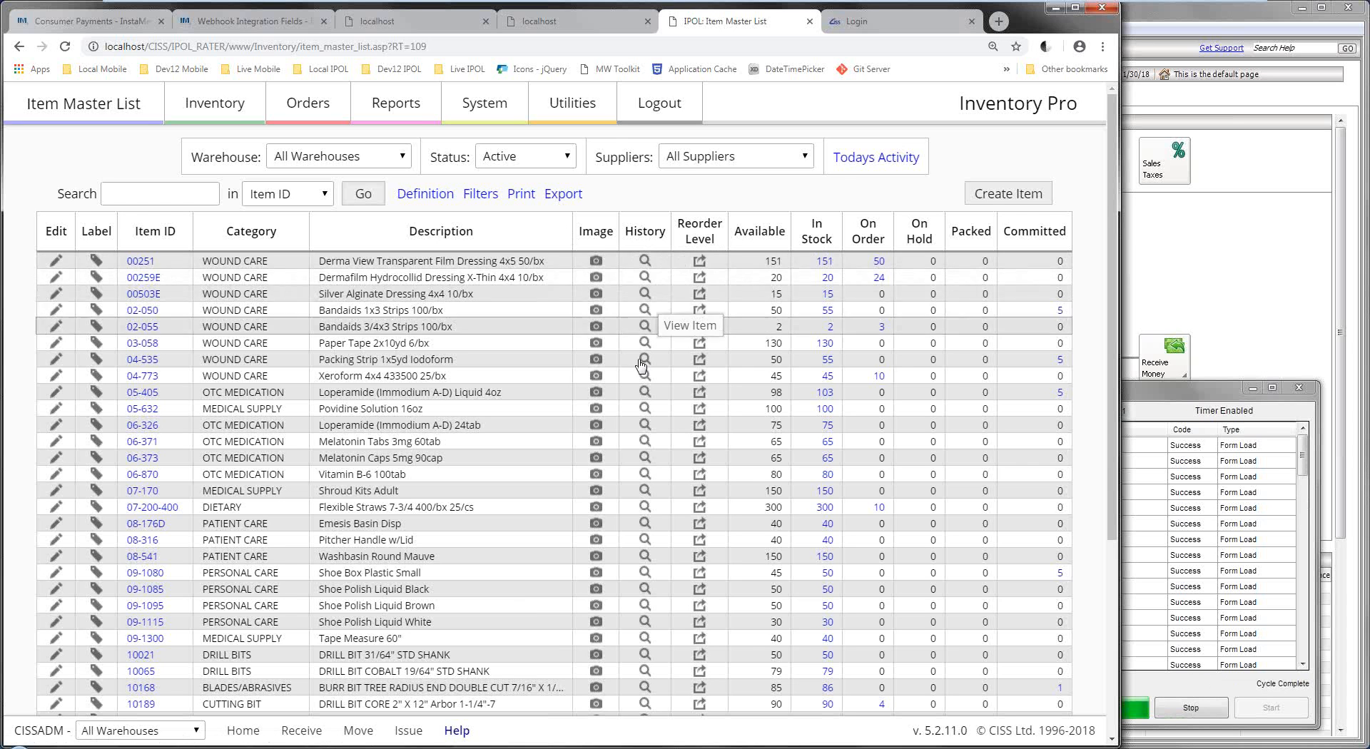
{"action": "left_click", "coordinate": [646, 473]}
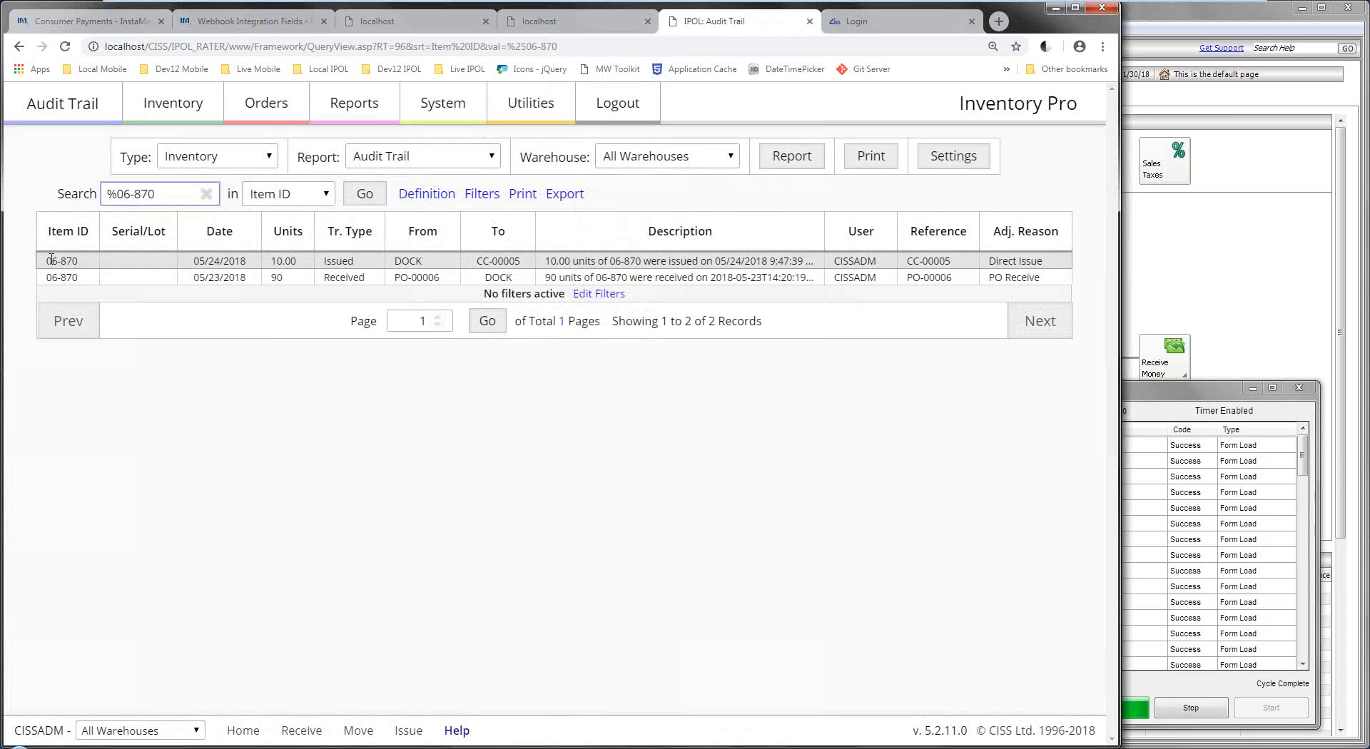
{"action": "left_click_drag", "start_coordinate": [46, 261], "coordinate": [80, 262]}
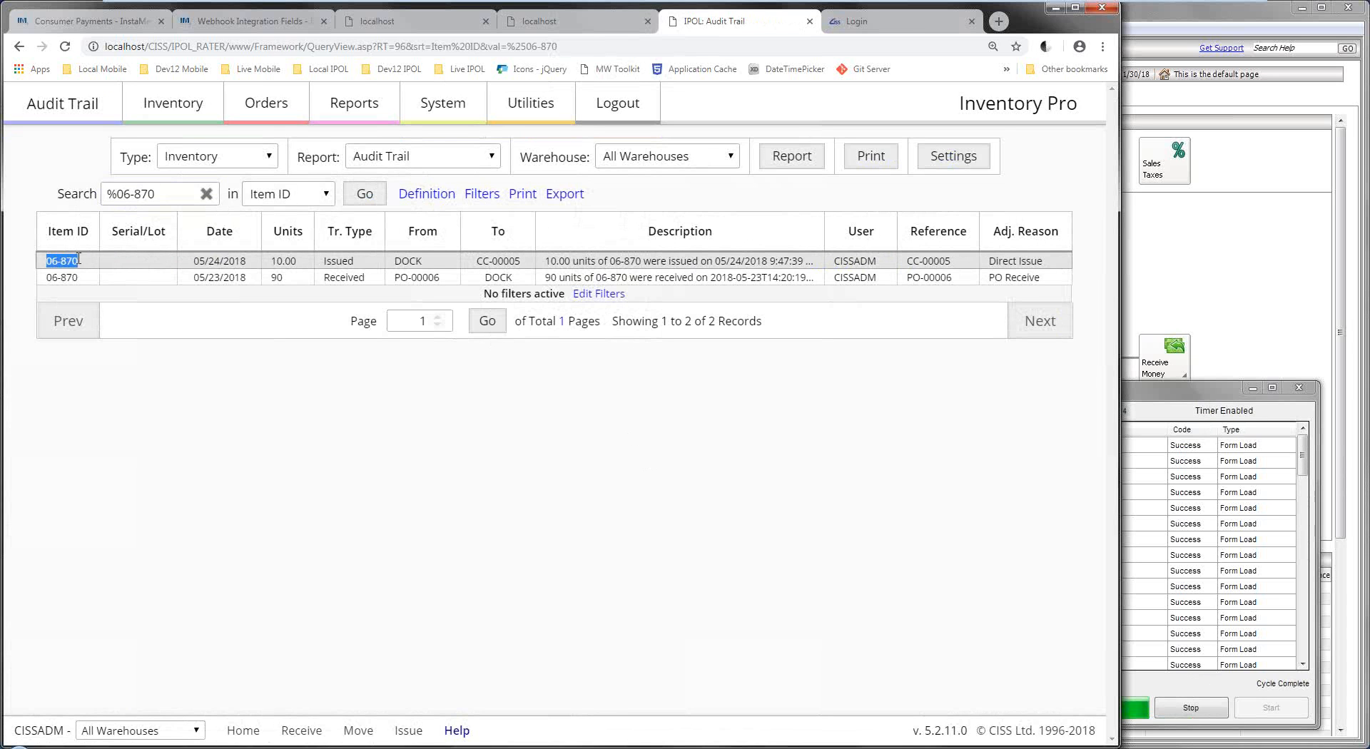
{"action": "left_click", "coordinate": [189, 265]}
{"action": "left_click", "coordinate": [608, 268]}
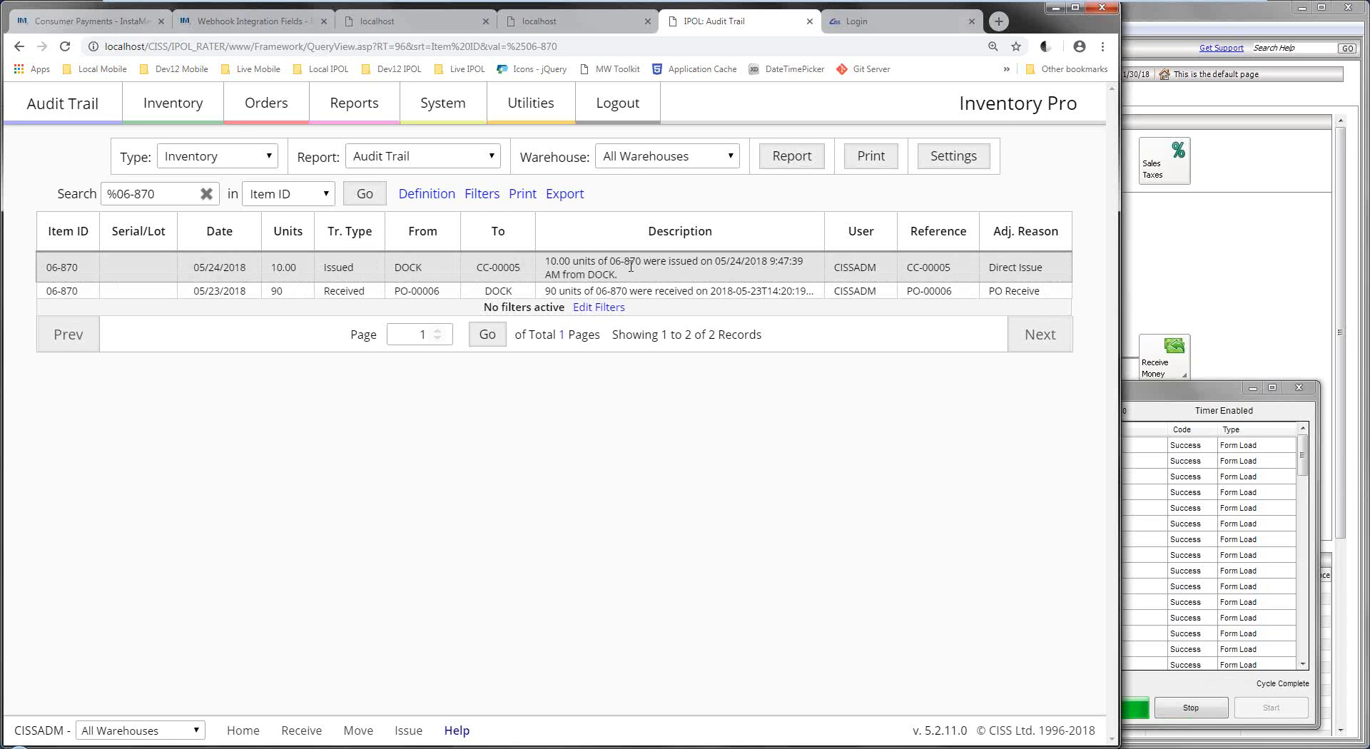
{"action": "mouse_move", "coordinate": [210, 114]}
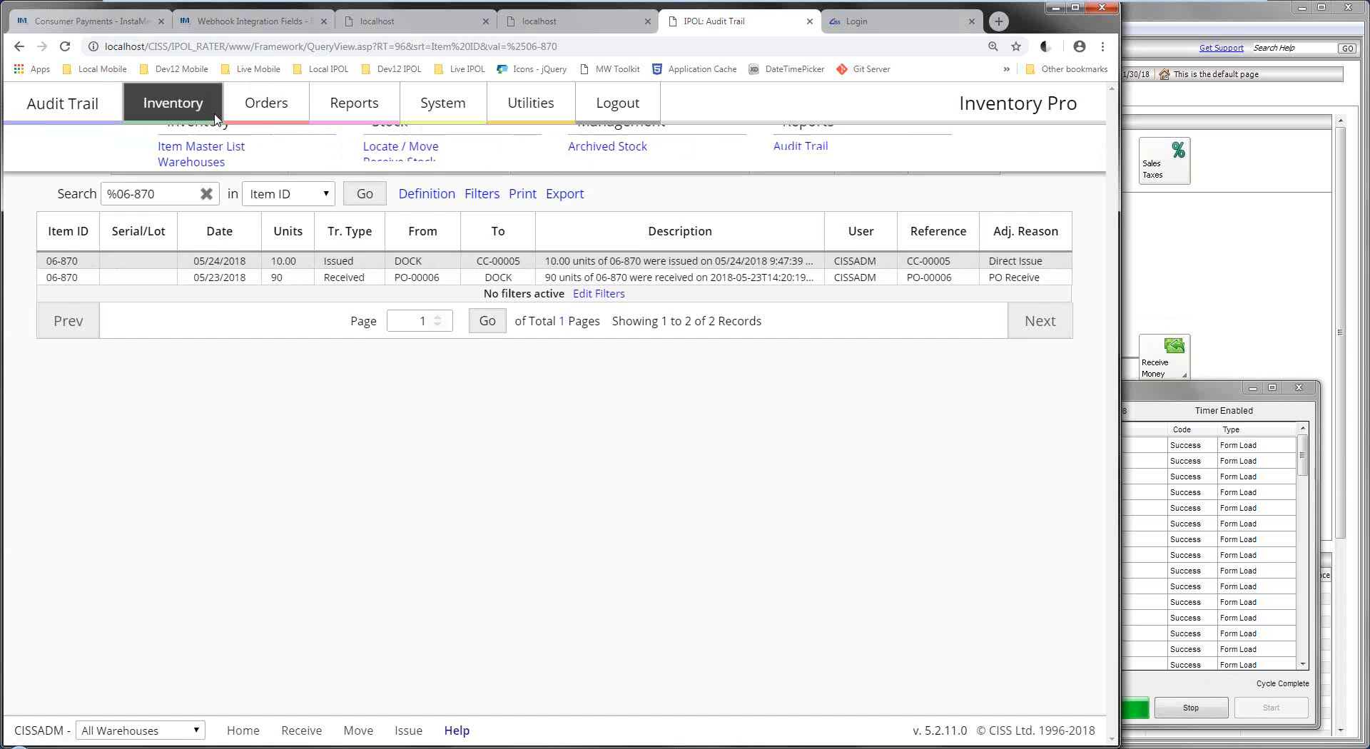
{"action": "left_click", "coordinate": [222, 166]}
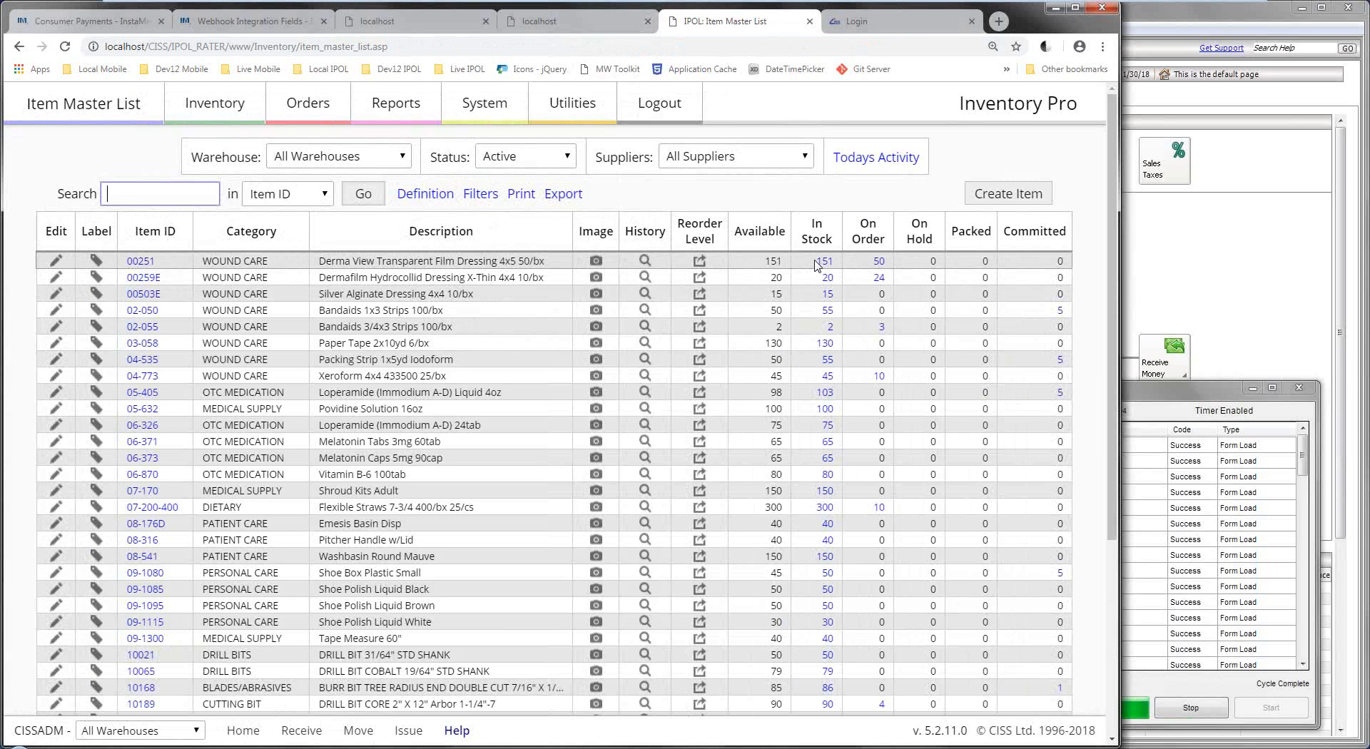
{"action": "left_click", "coordinate": [700, 262]}
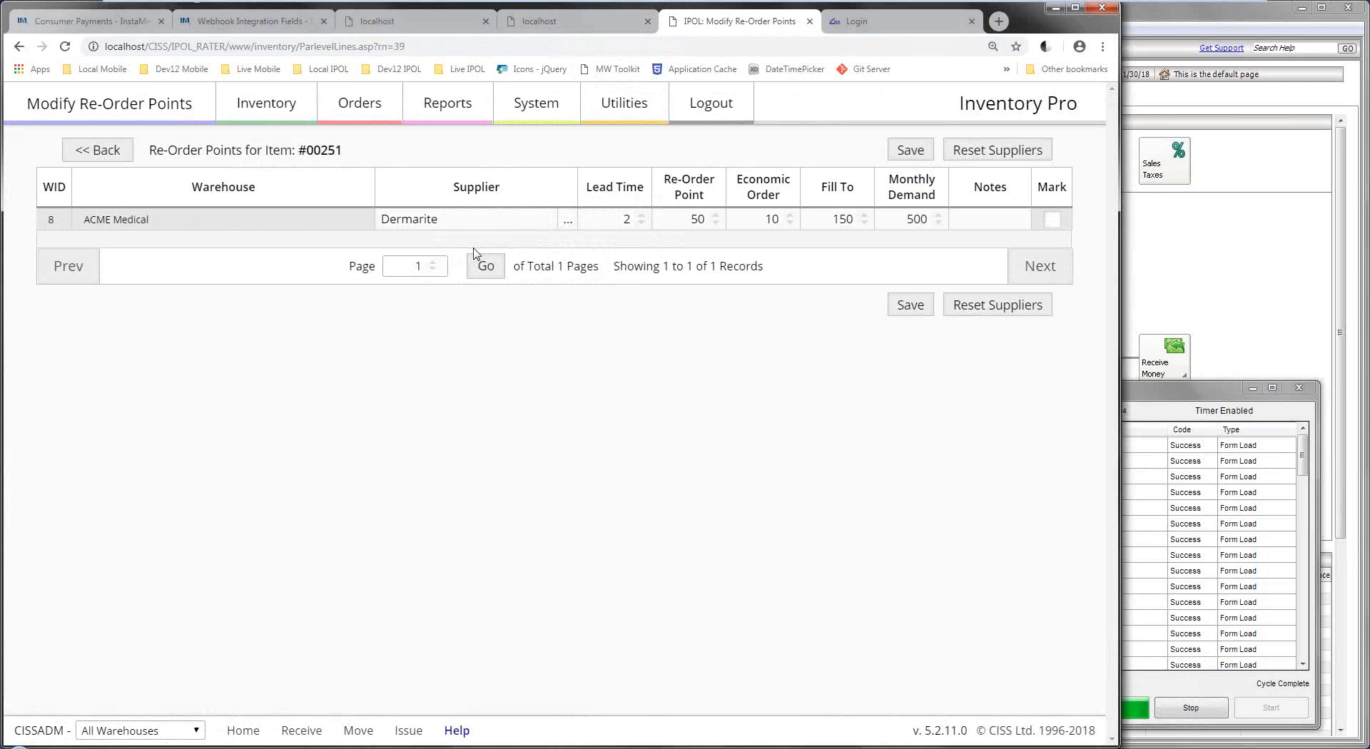
{"action": "left_click", "coordinate": [85, 150]}
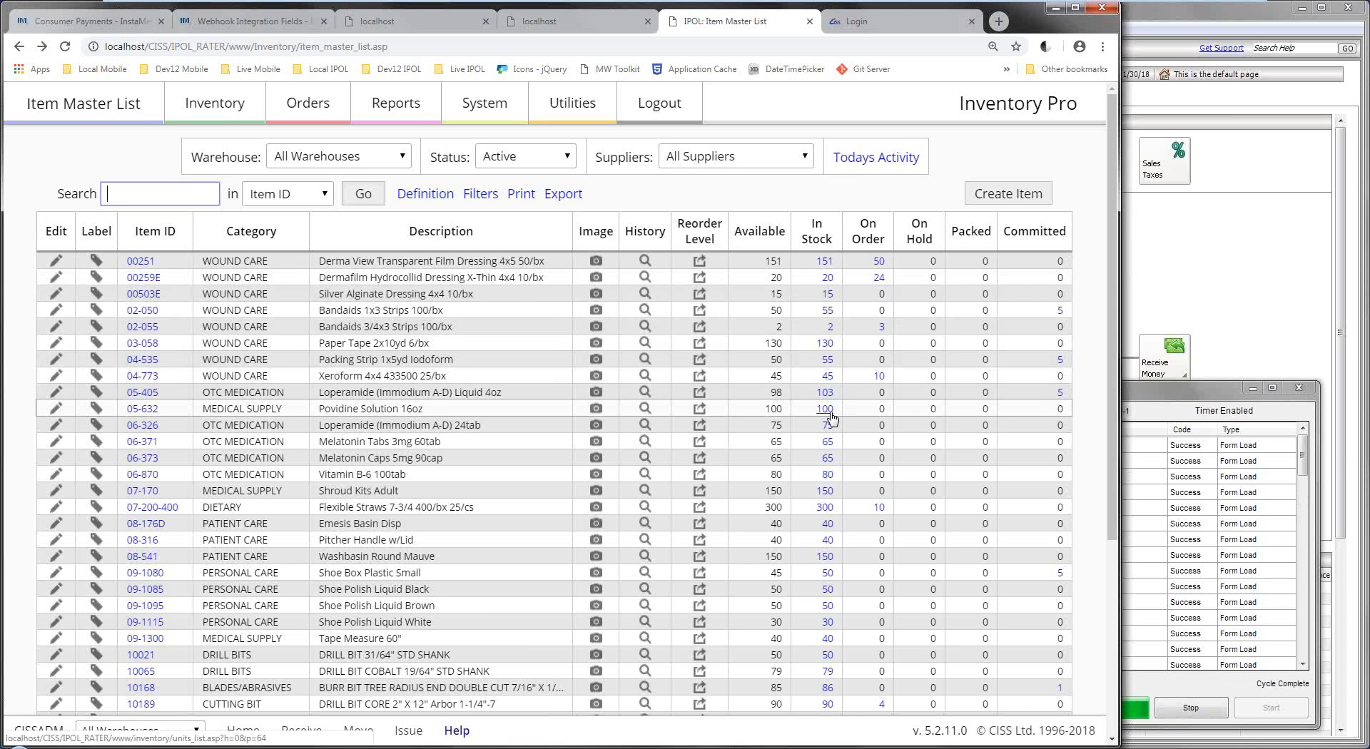
Show where item 05-632's 100 units are stocked, try splitting the lot, and dismiss the numbers-only warning.
{"action": "left_click", "coordinate": [826, 409]}
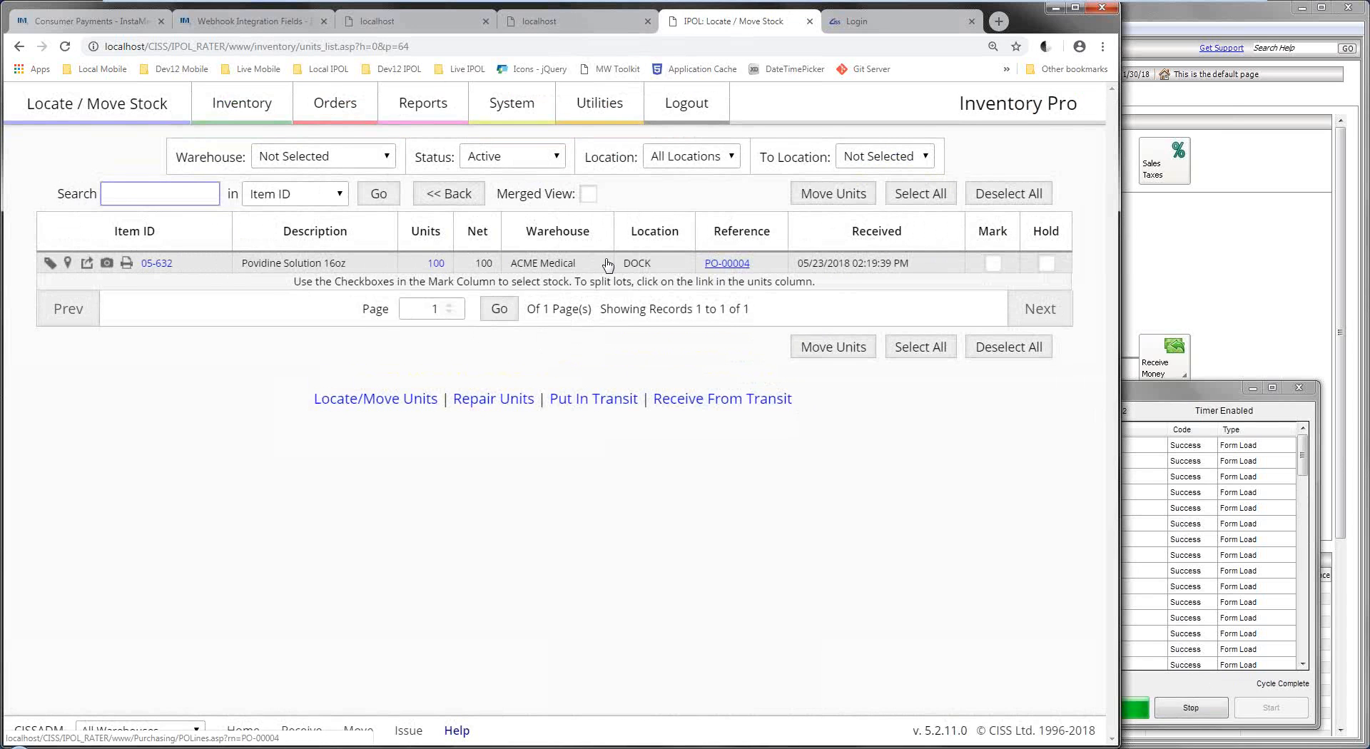
{"action": "left_click", "coordinate": [436, 263]}
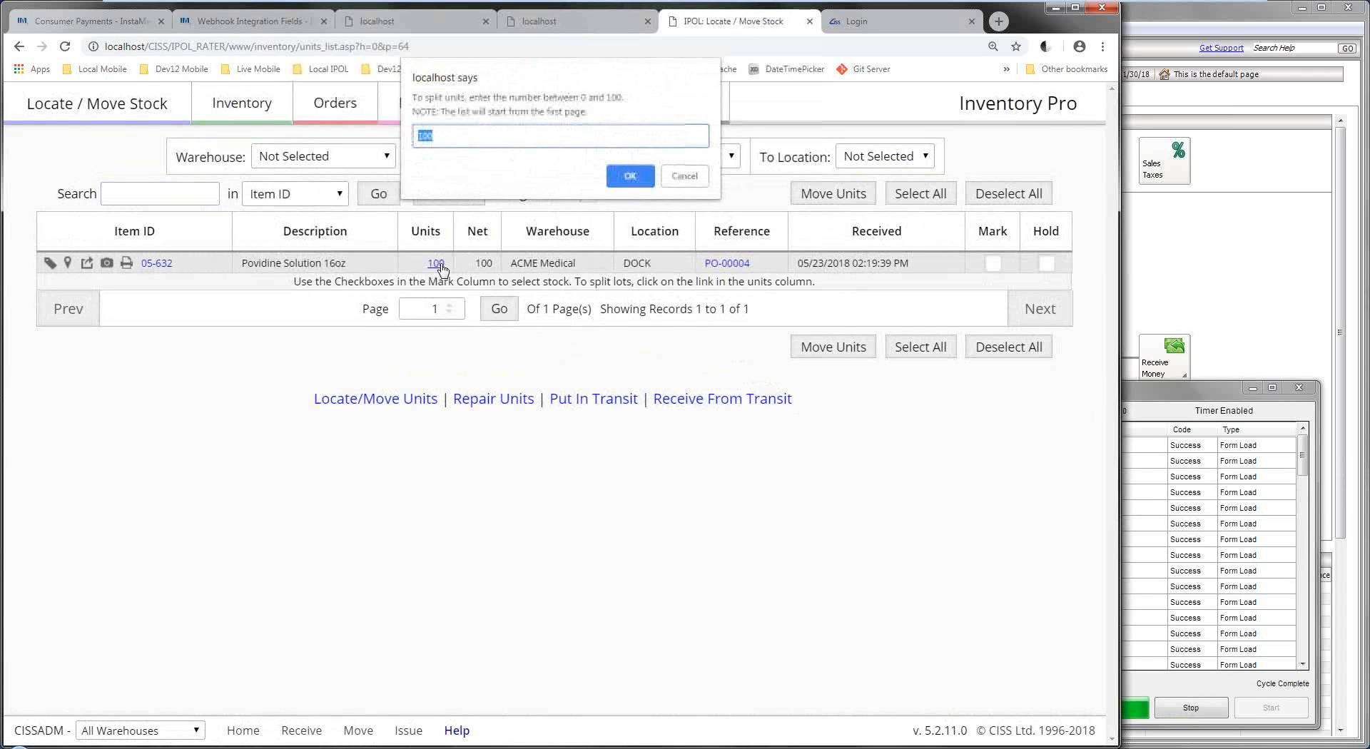
{"action": "left_click", "coordinate": [685, 171]}
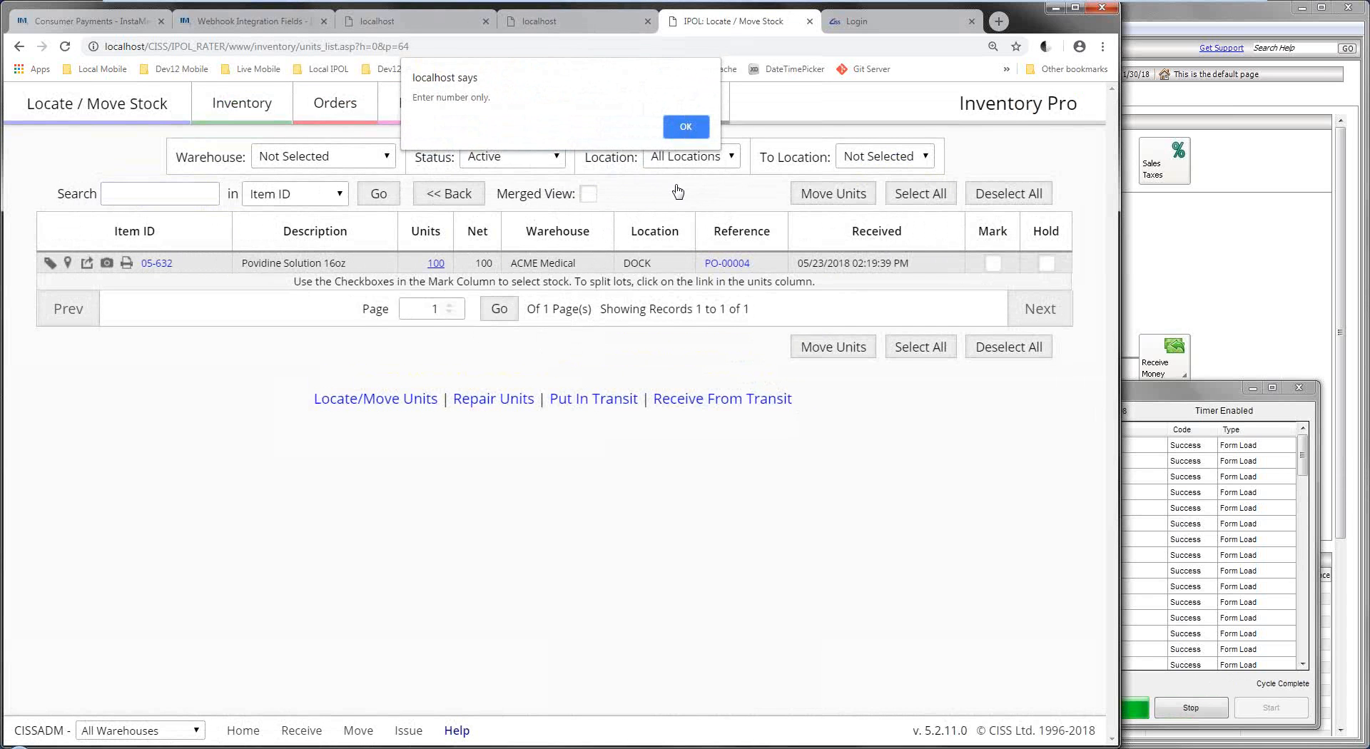
{"action": "left_click", "coordinate": [688, 133]}
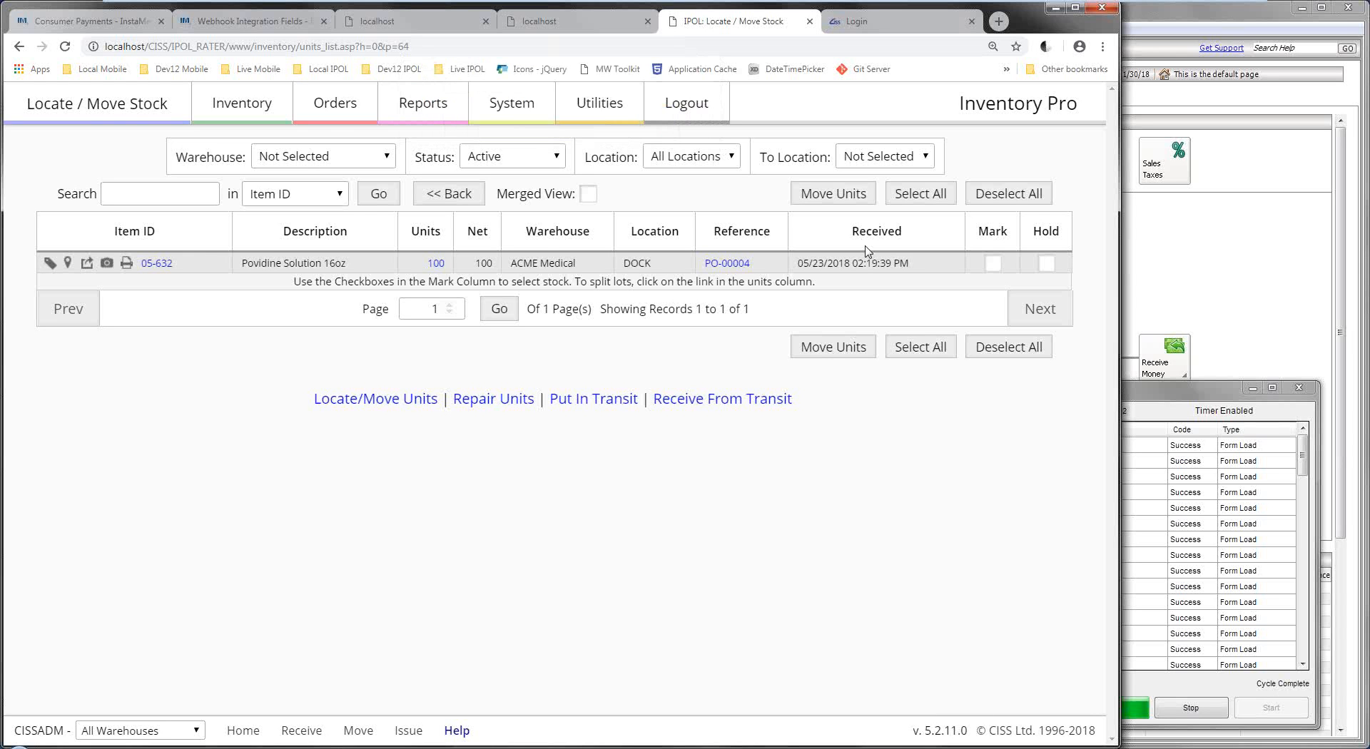
{"action": "left_click", "coordinate": [246, 105]}
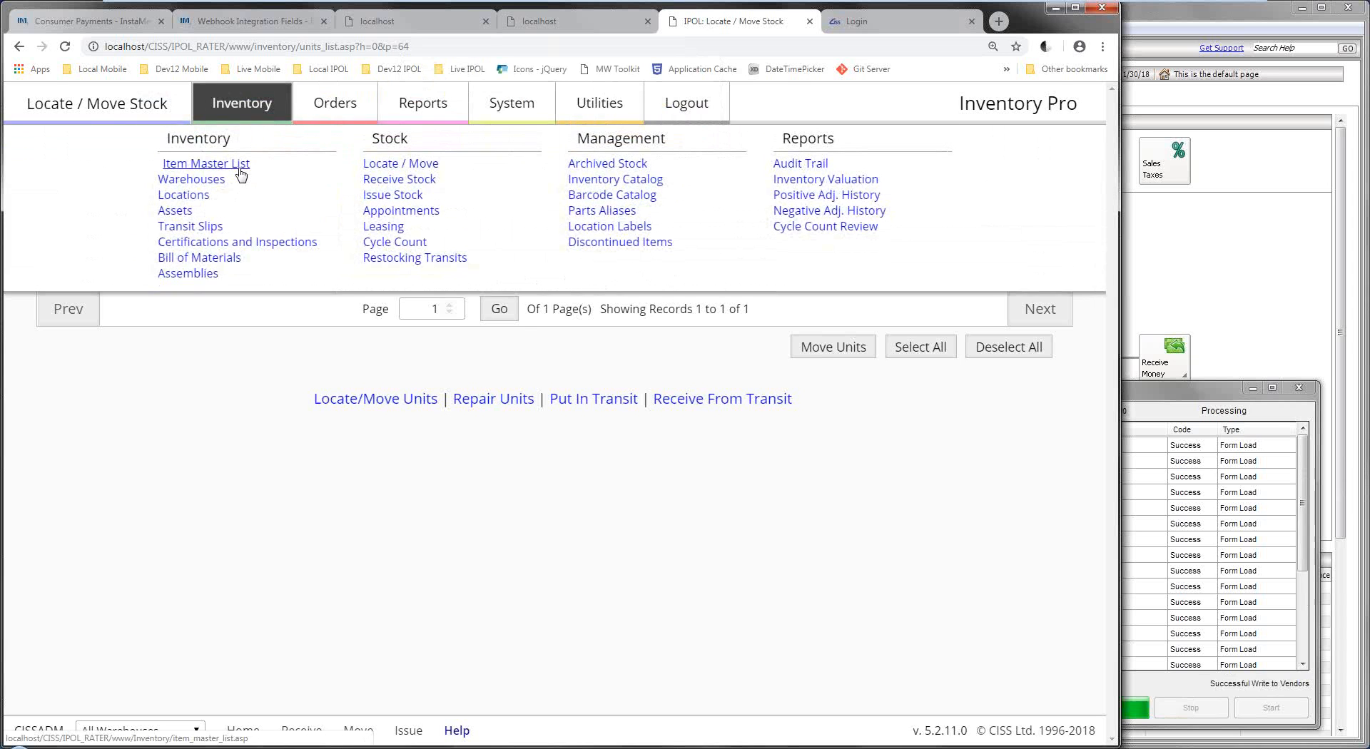
Check item 00251's 50 units on order and item 02-050's 5 committed units, then return to the list.
{"action": "left_click", "coordinate": [241, 164]}
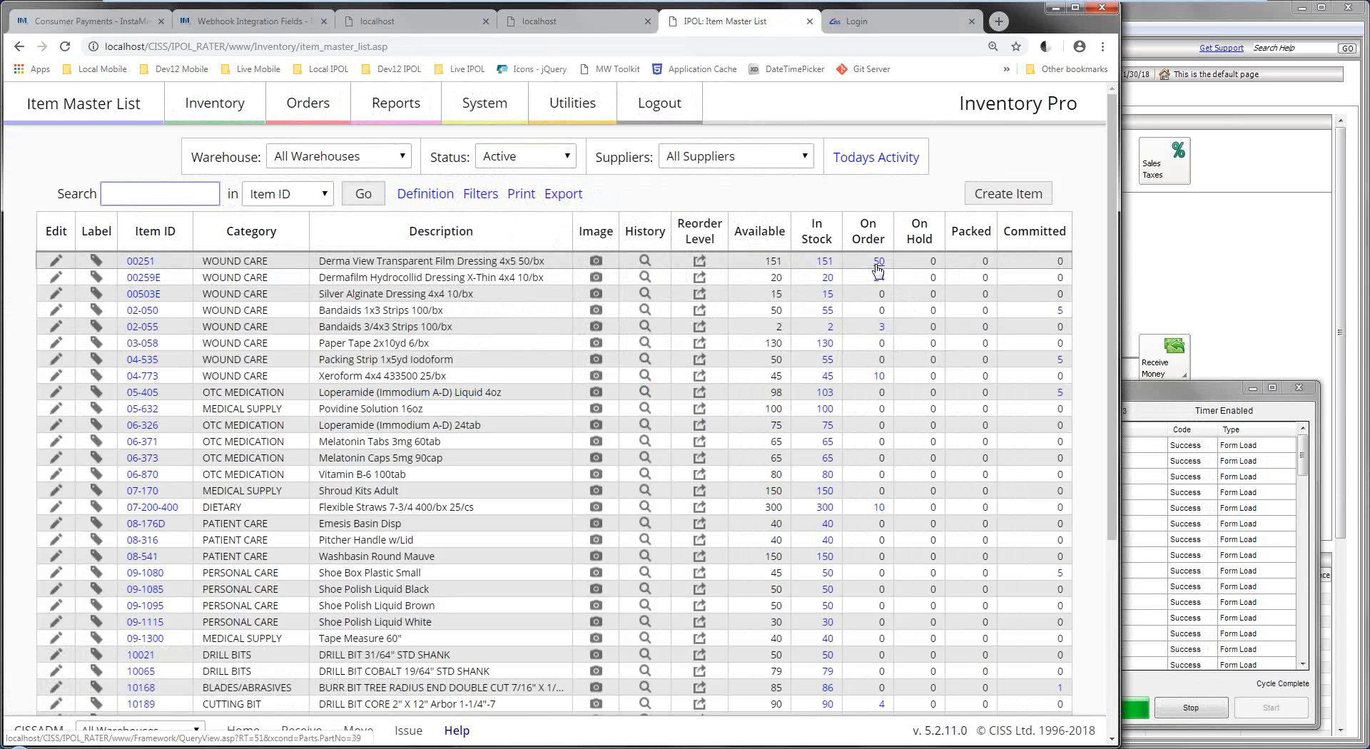
{"action": "left_click", "coordinate": [877, 264]}
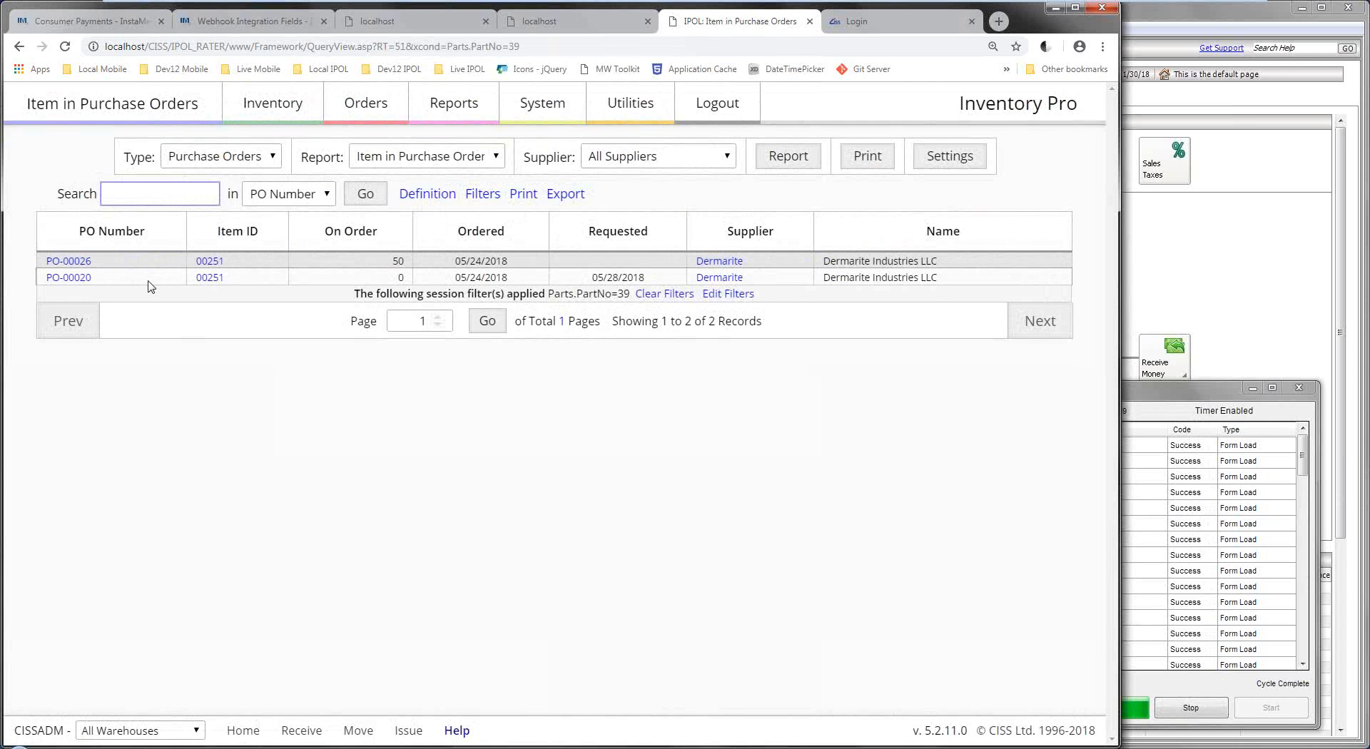
{"action": "left_click", "coordinate": [18, 47]}
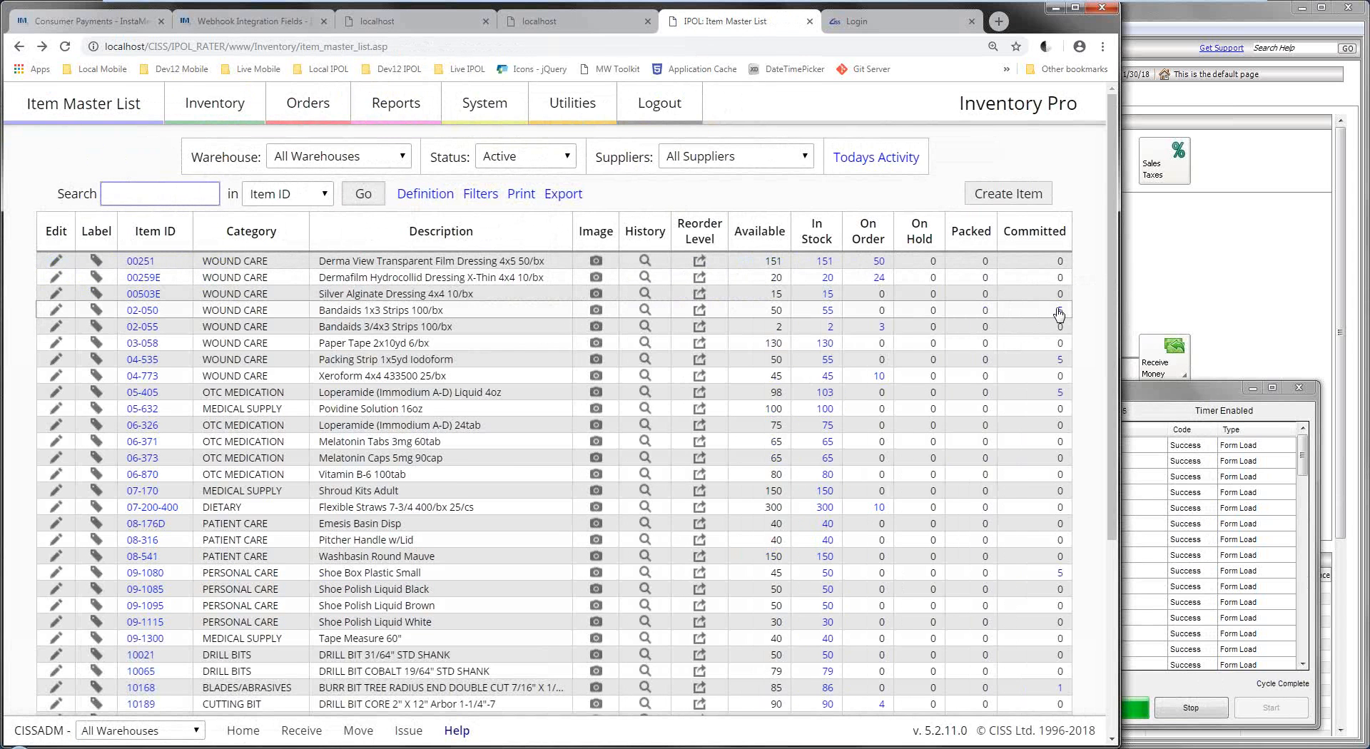
{"action": "left_click", "coordinate": [1059, 312]}
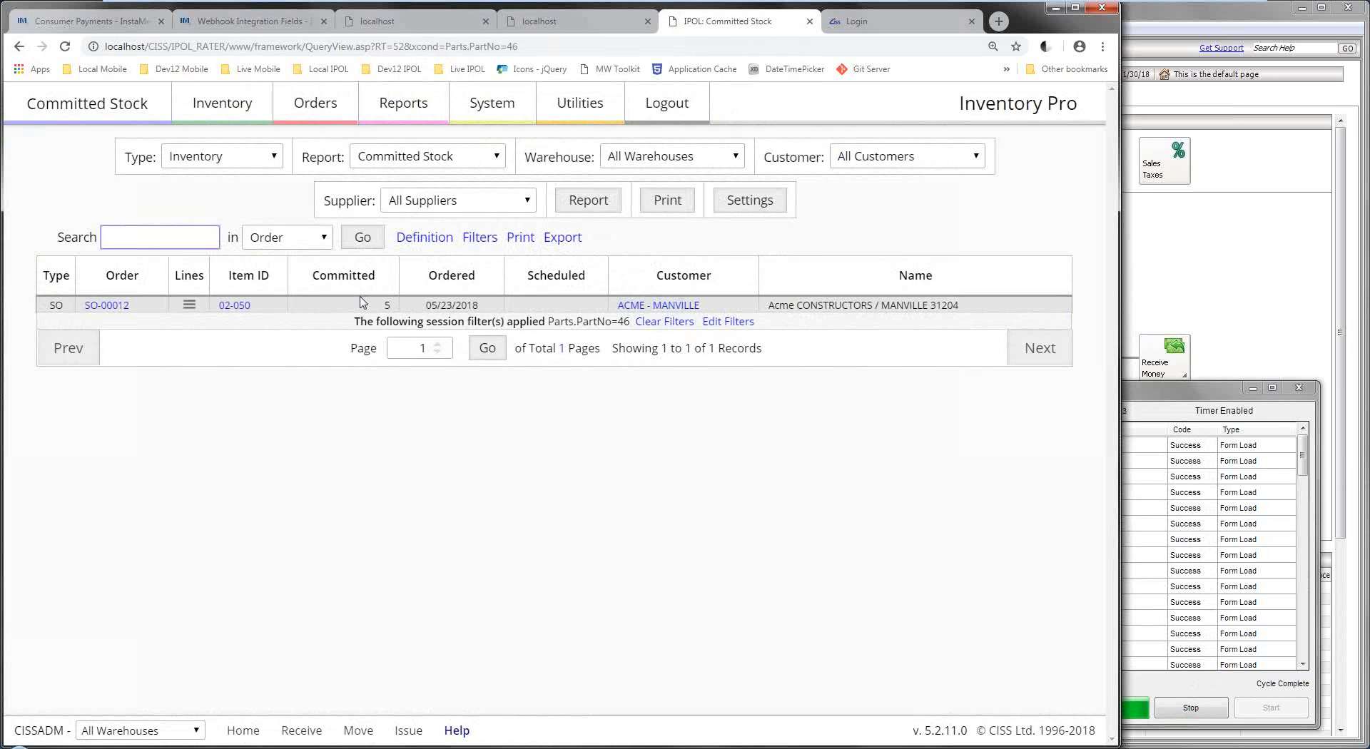
{"action": "left_click", "coordinate": [227, 113]}
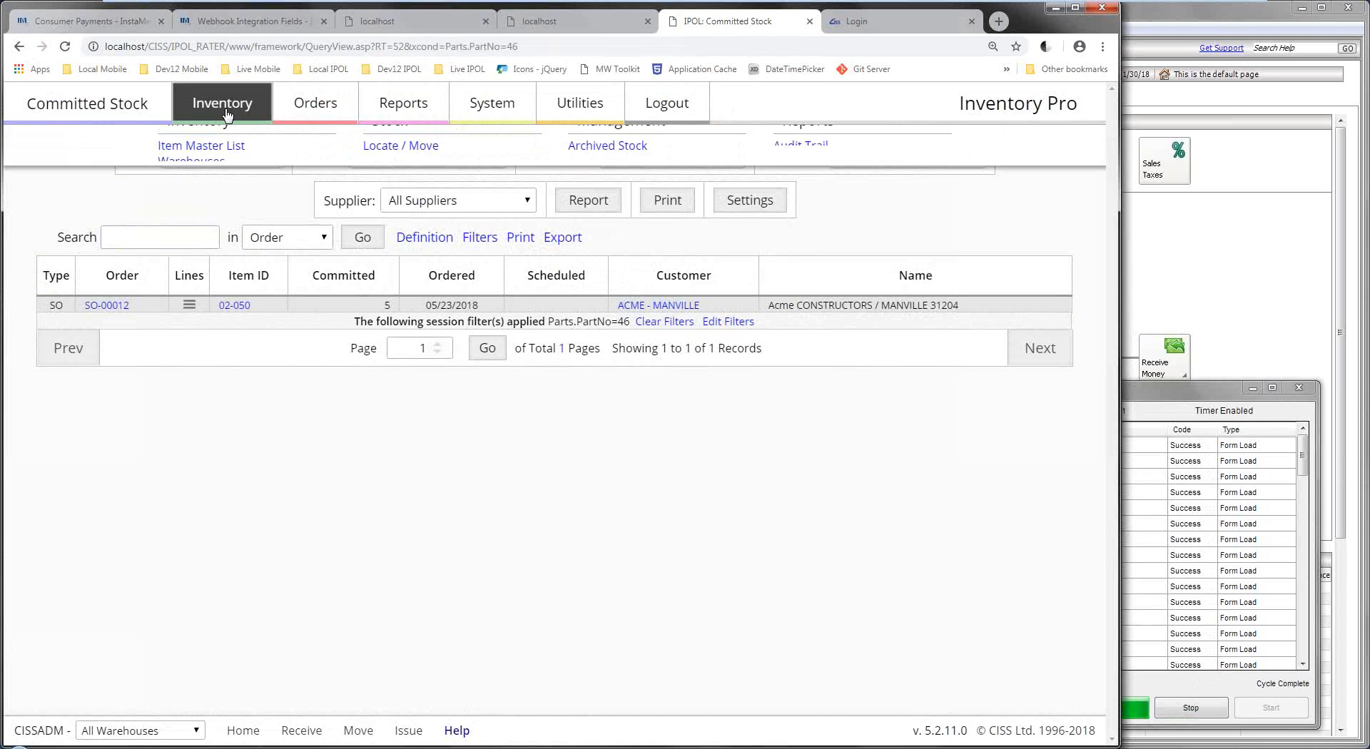
{"action": "left_click", "coordinate": [191, 165]}
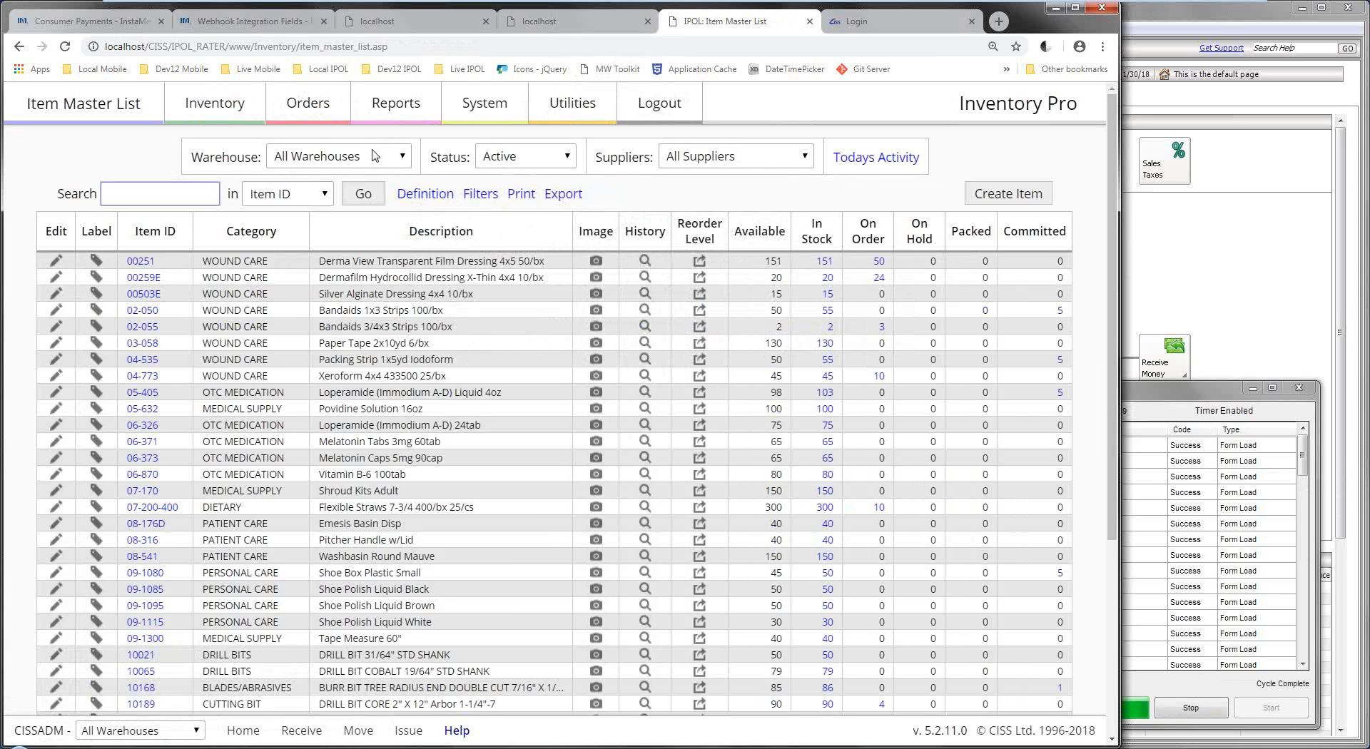
Start a receive into ACME Manufacturing with IPODC-W-60 on line 1 and IPODC-MB on line 2.
{"action": "left_click", "coordinate": [251, 122]}
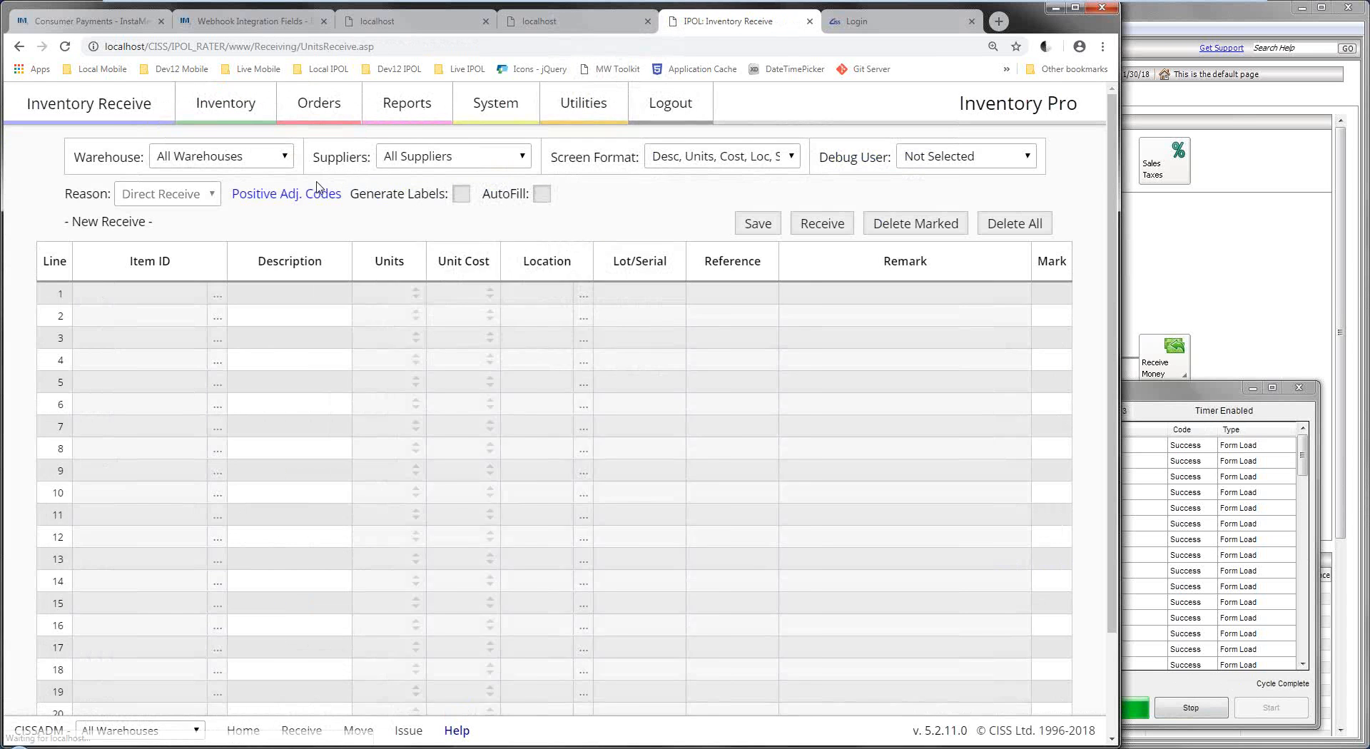
{"action": "left_click", "coordinate": [251, 168]}
{"action": "left_click", "coordinate": [234, 195]}
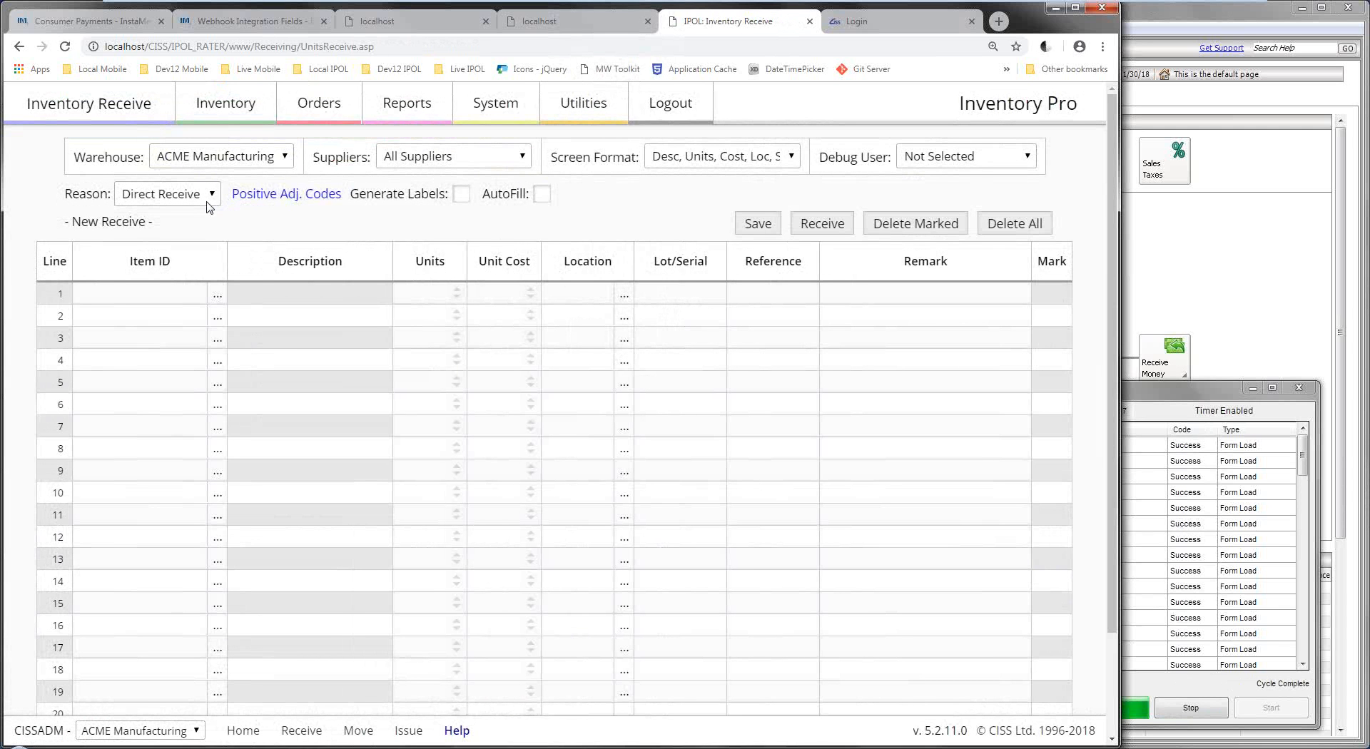
{"action": "left_click", "coordinate": [218, 294]}
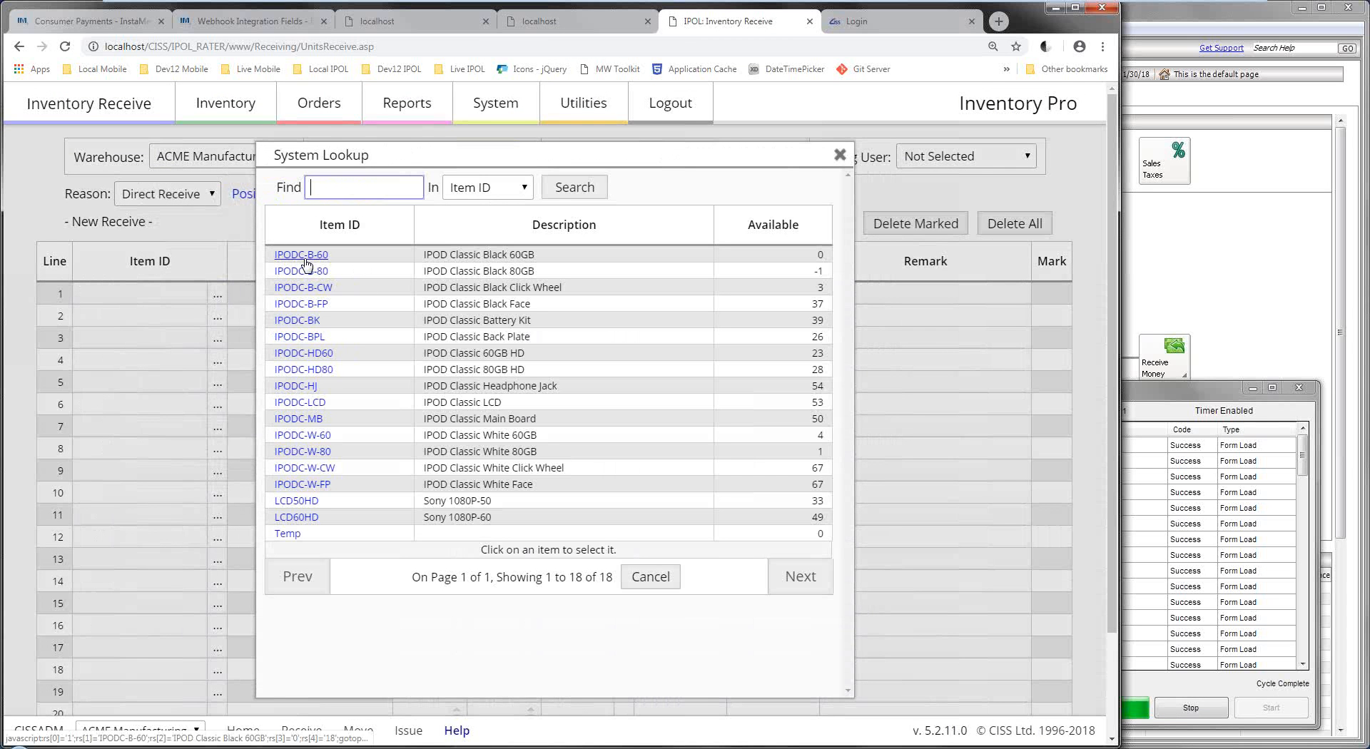
{"action": "left_click", "coordinate": [313, 437]}
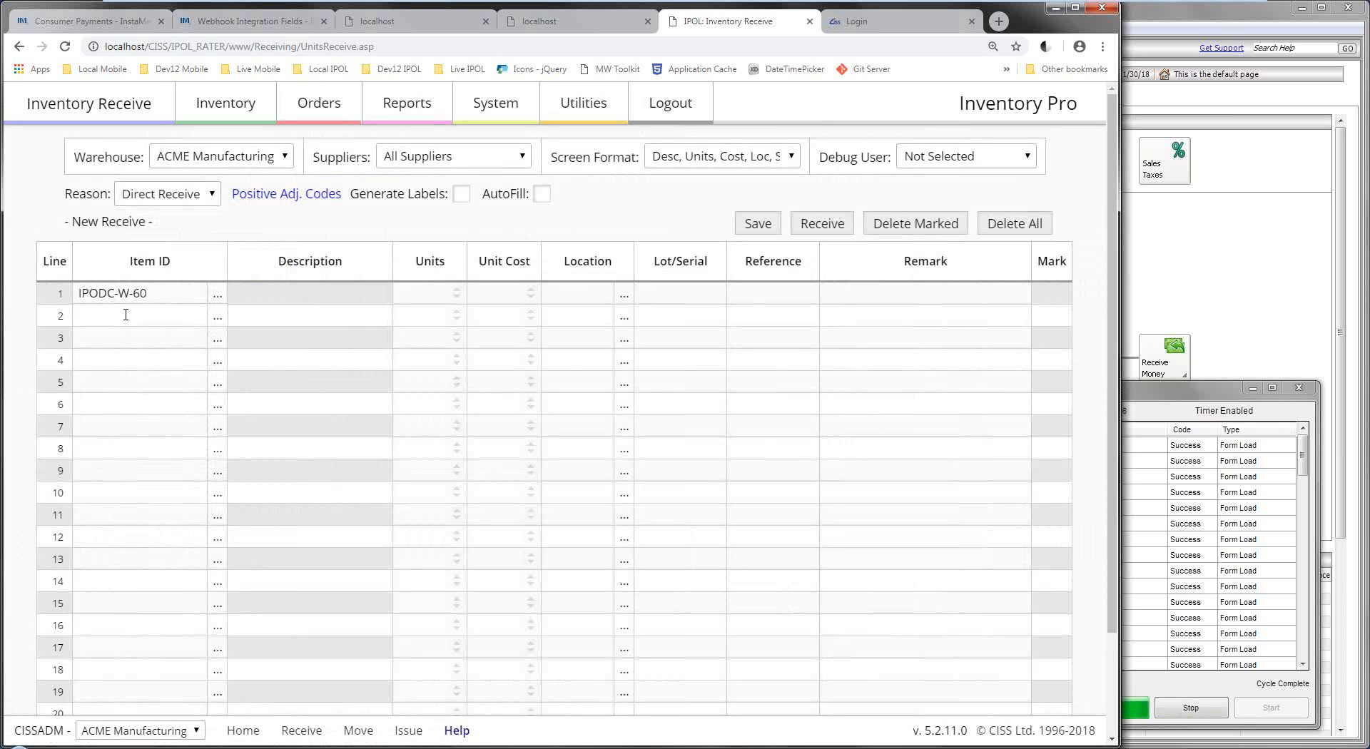
{"action": "left_click", "coordinate": [219, 317]}
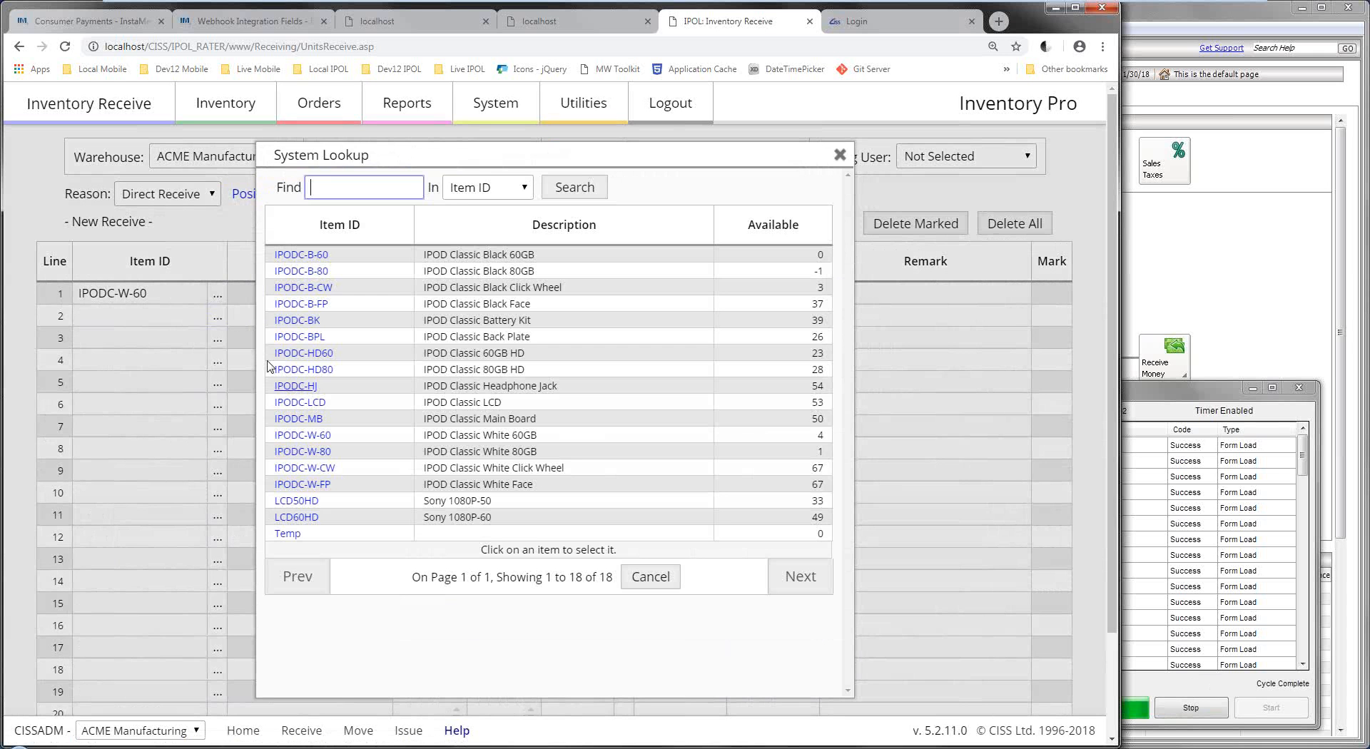
{"action": "left_click", "coordinate": [310, 424]}
Enter 2 units on each line, locate IPODC-W-60 at DOCK and IPODC-MB at DG, and save.
{"action": "left_click", "coordinate": [436, 294]}
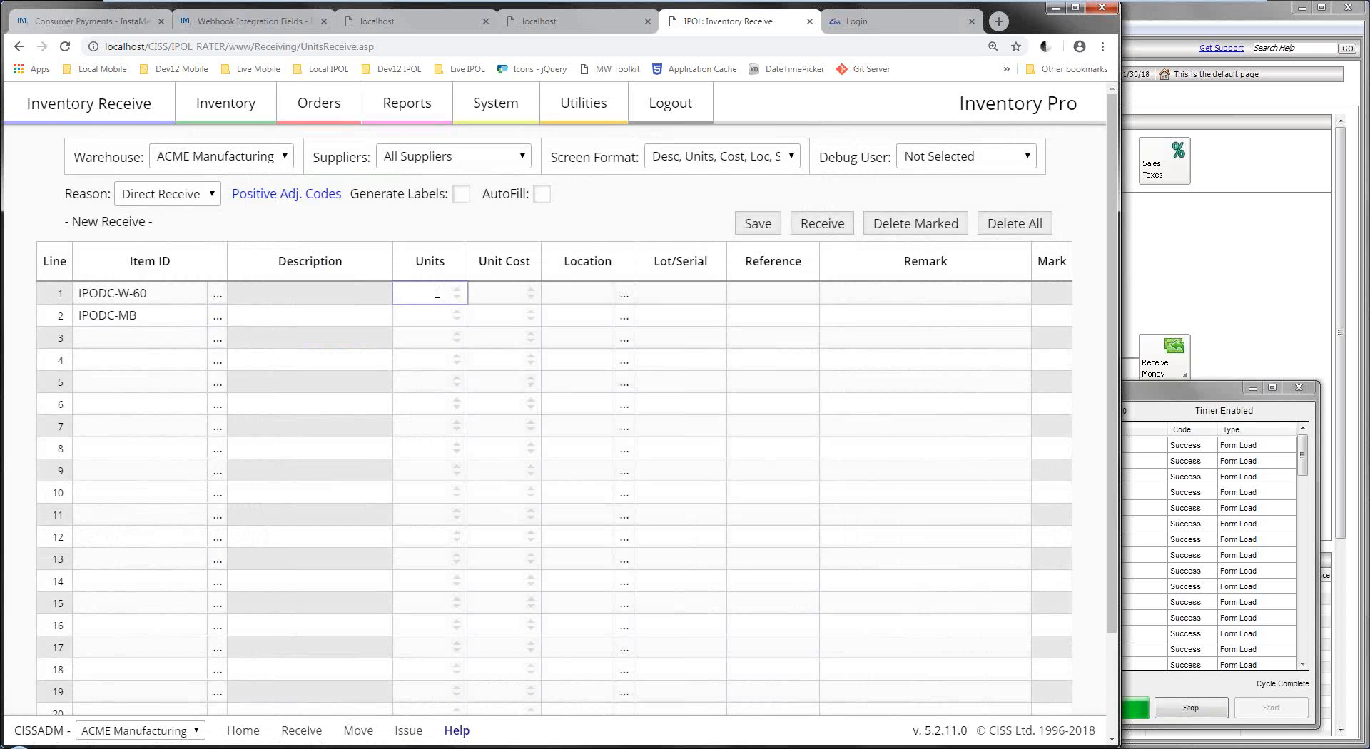
{"action": "type", "text": "2"}
{"action": "left_click", "coordinate": [437, 309]}
{"action": "type", "text": "2"}
{"action": "left_click", "coordinate": [624, 294]}
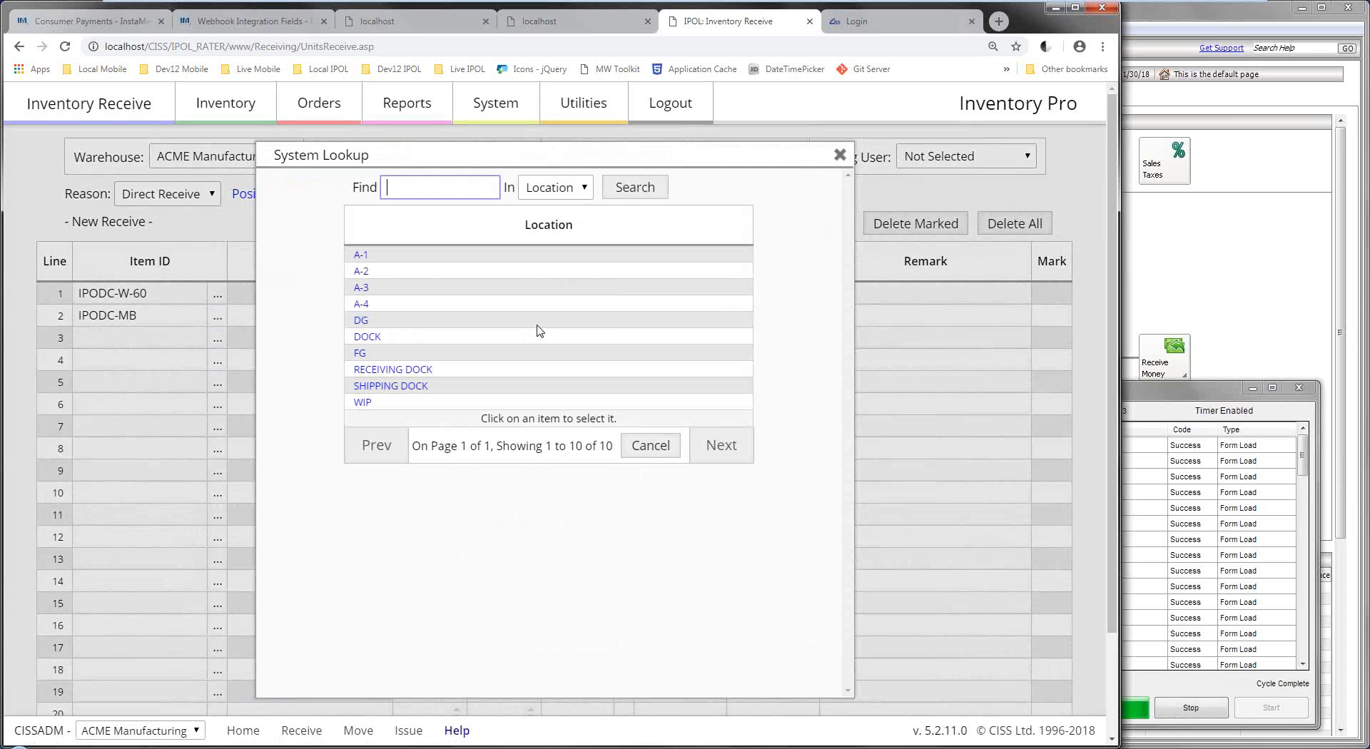
{"action": "left_click", "coordinate": [367, 337]}
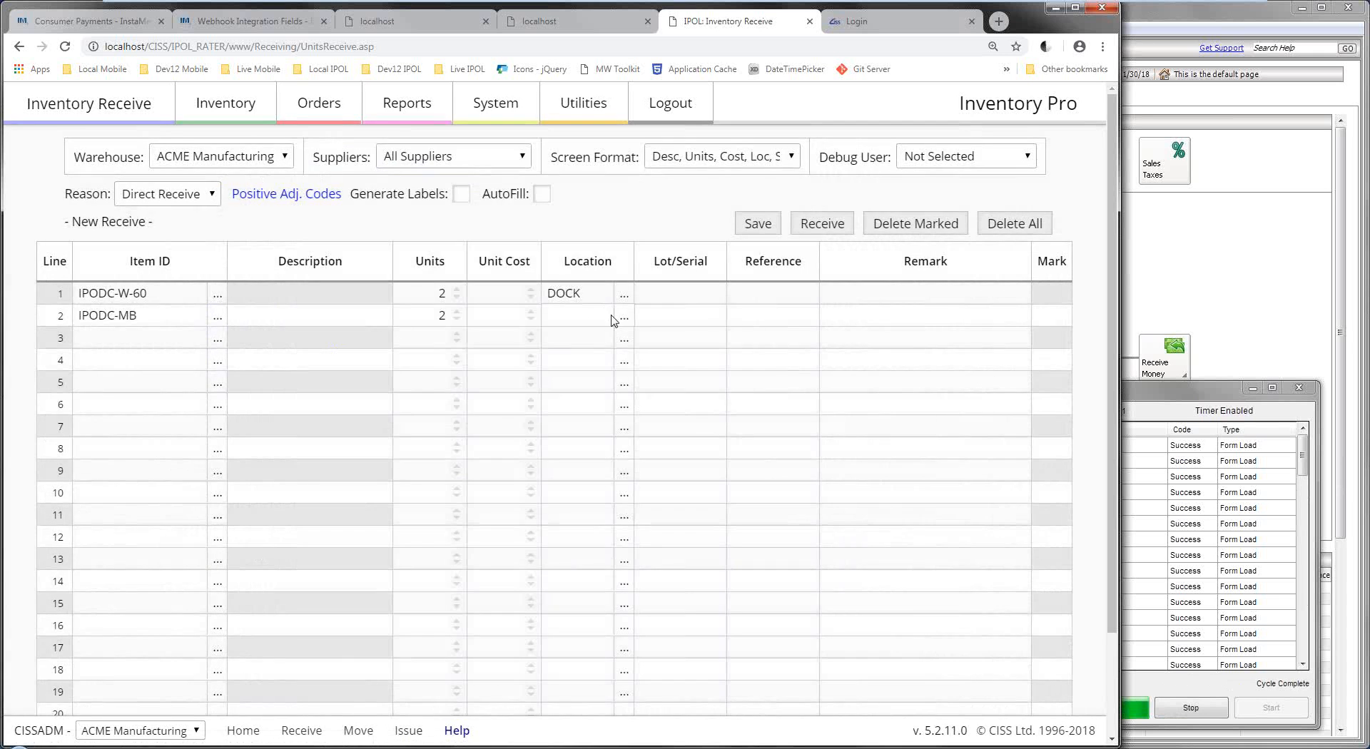
{"action": "left_click", "coordinate": [622, 316]}
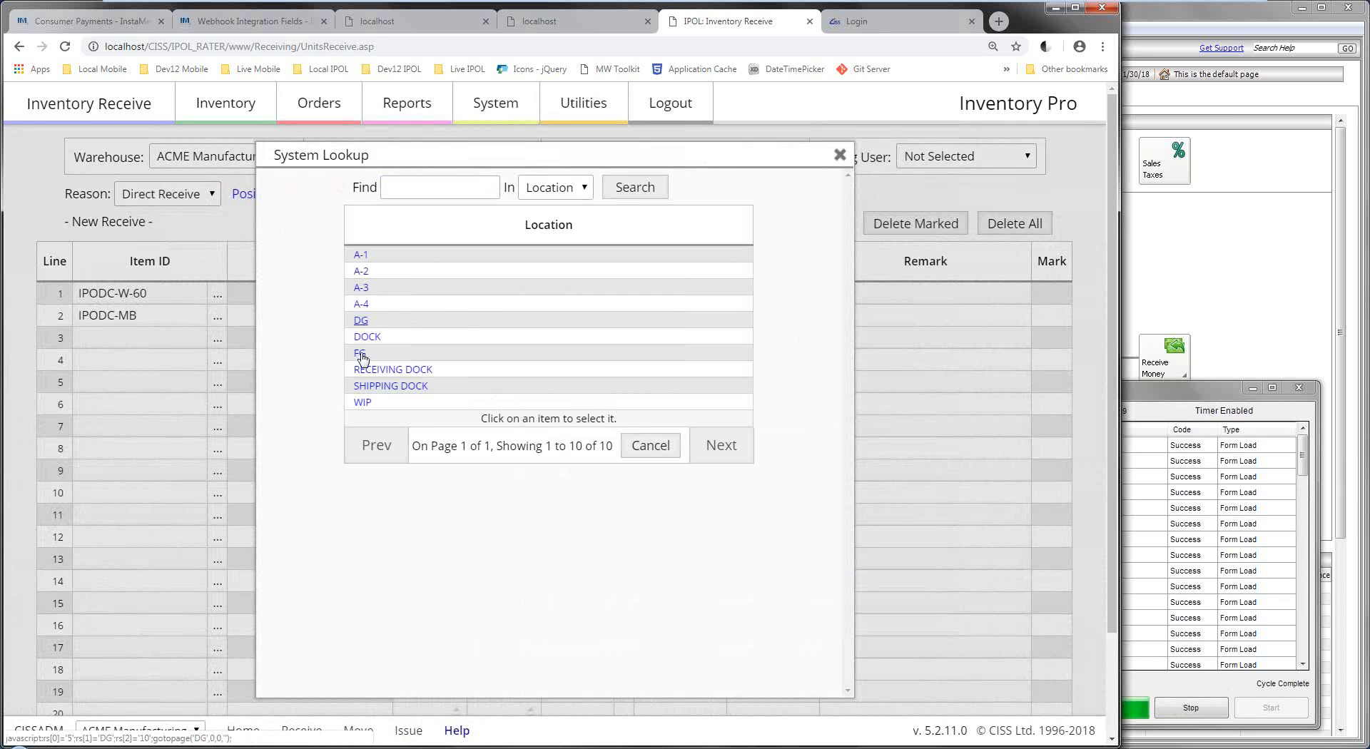
{"action": "left_click", "coordinate": [361, 320]}
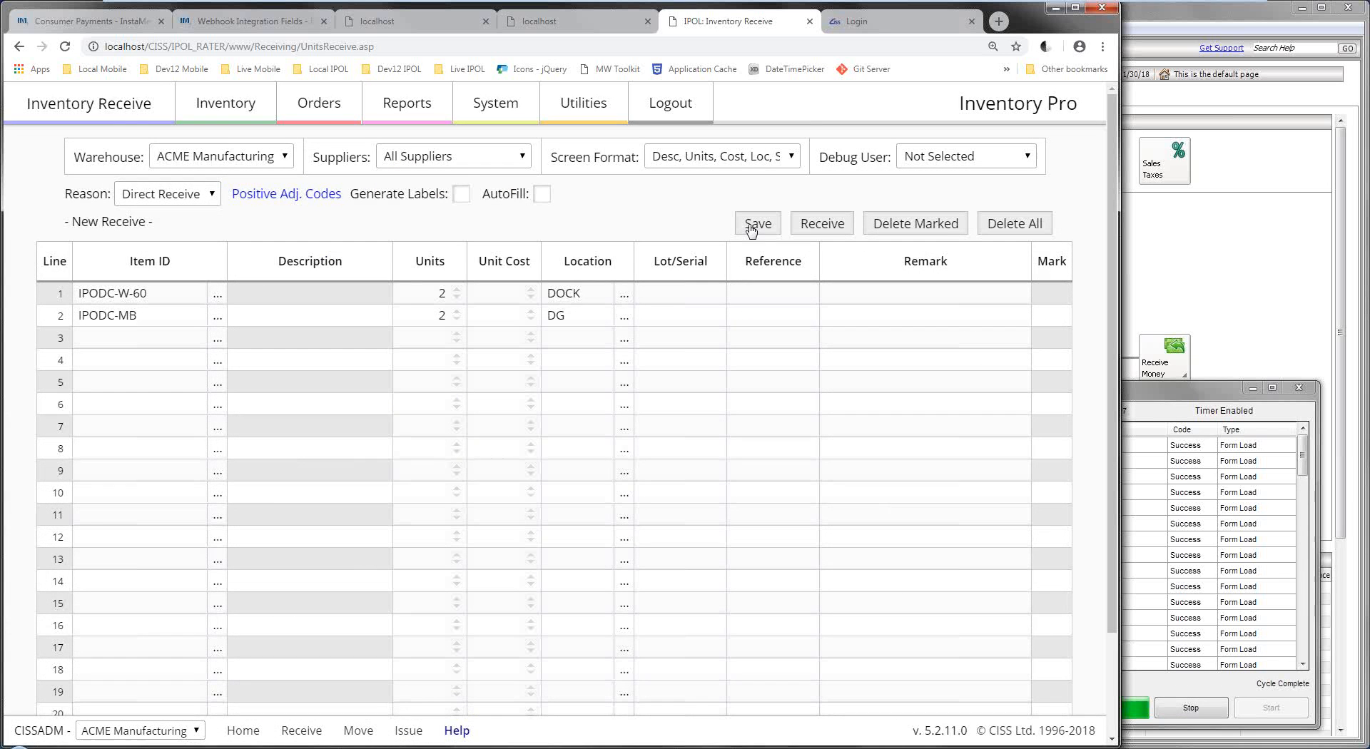
{"action": "left_click", "coordinate": [756, 224]}
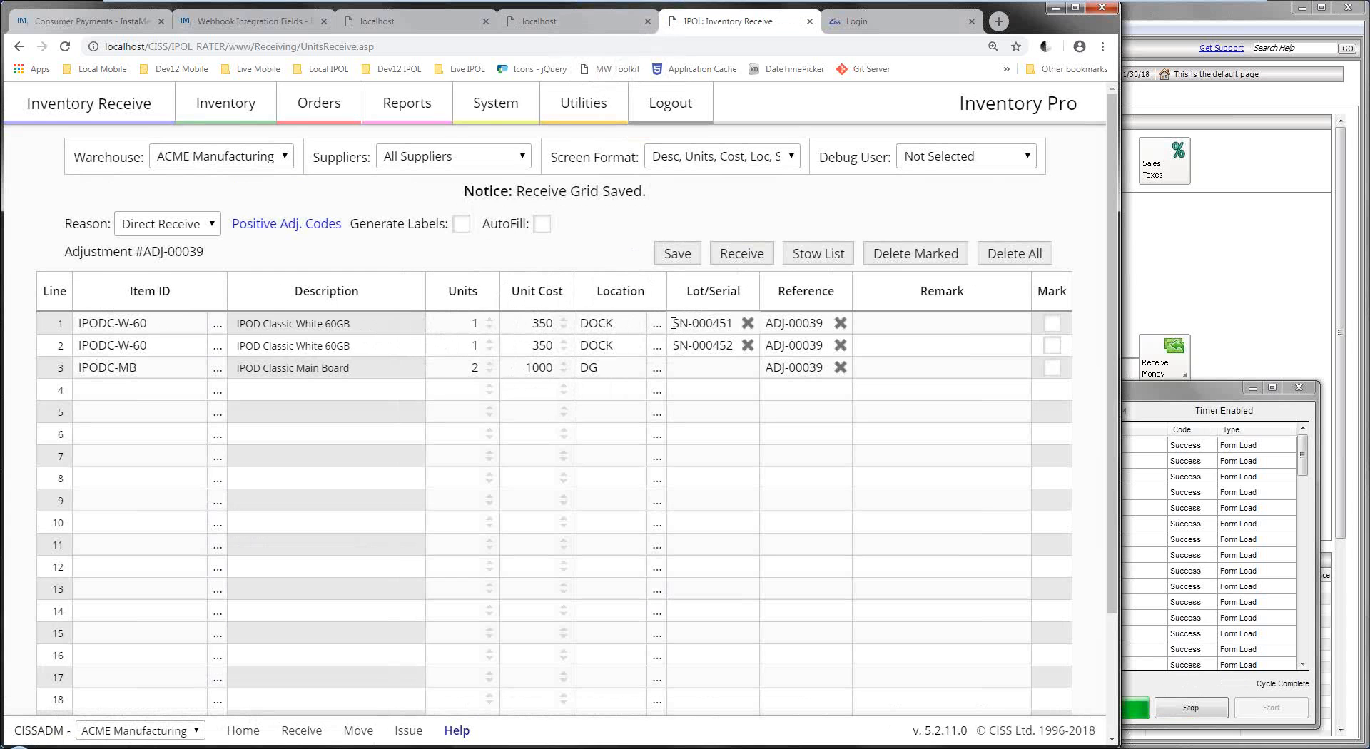
Check the generated lot/serial numbers, then receive ADJ-00039's items into stock.
{"action": "left_click_drag", "start_coordinate": [674, 323], "coordinate": [732, 345]}
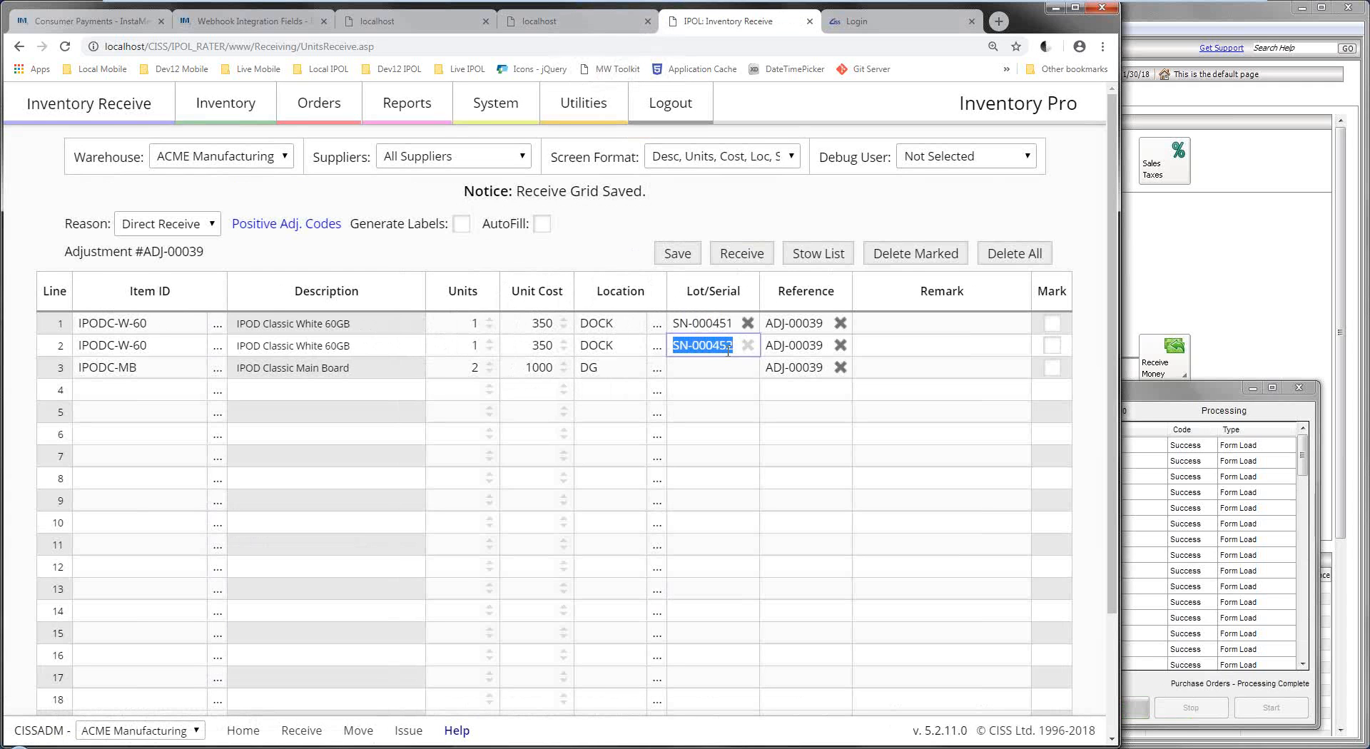
{"action": "left_click", "coordinate": [713, 367]}
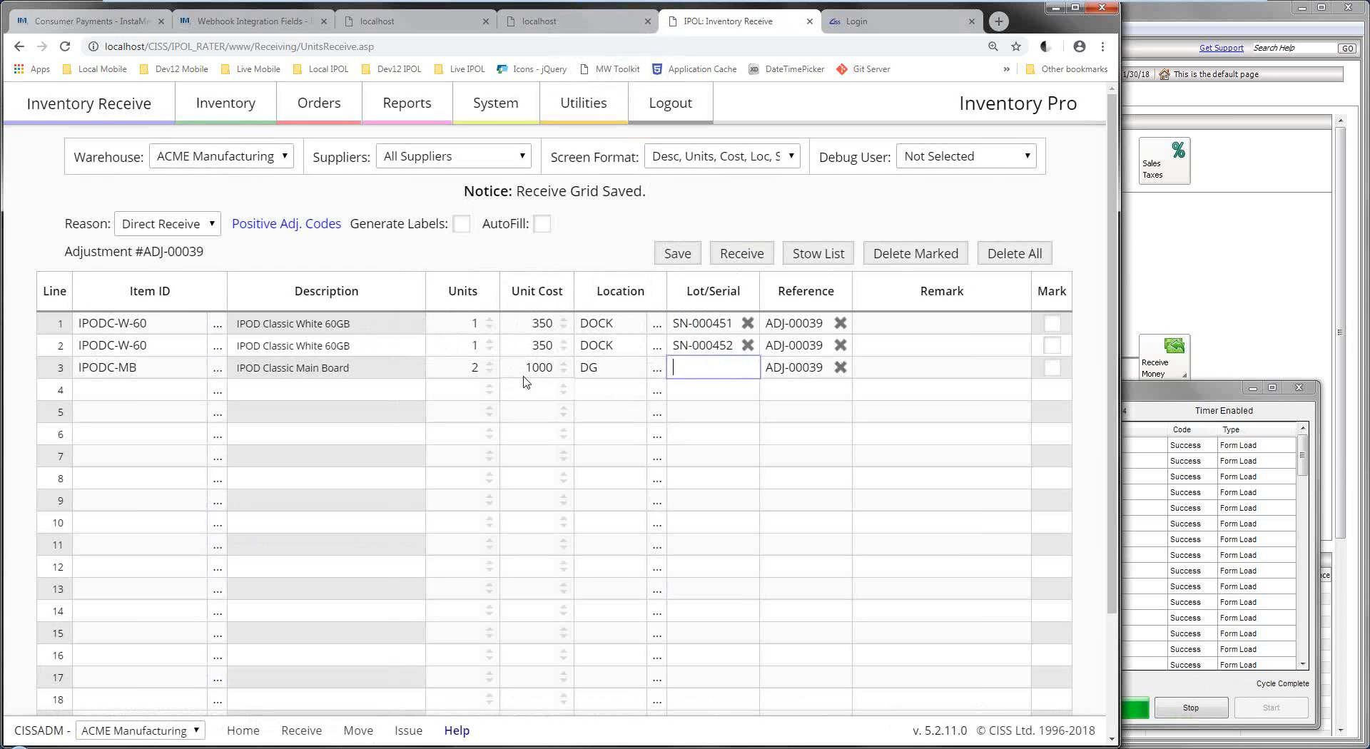
{"action": "left_click_drag", "start_coordinate": [242, 368], "coordinate": [339, 367]}
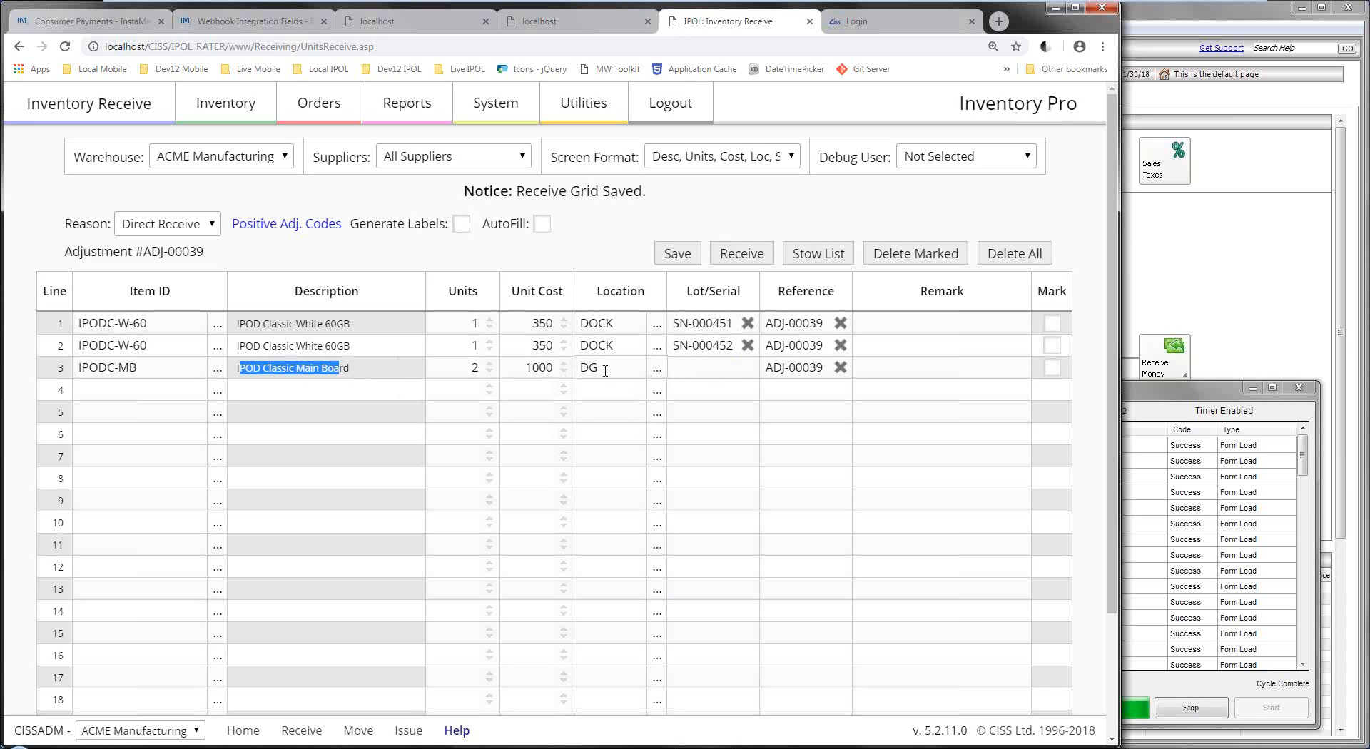
{"action": "left_click", "coordinate": [691, 372]}
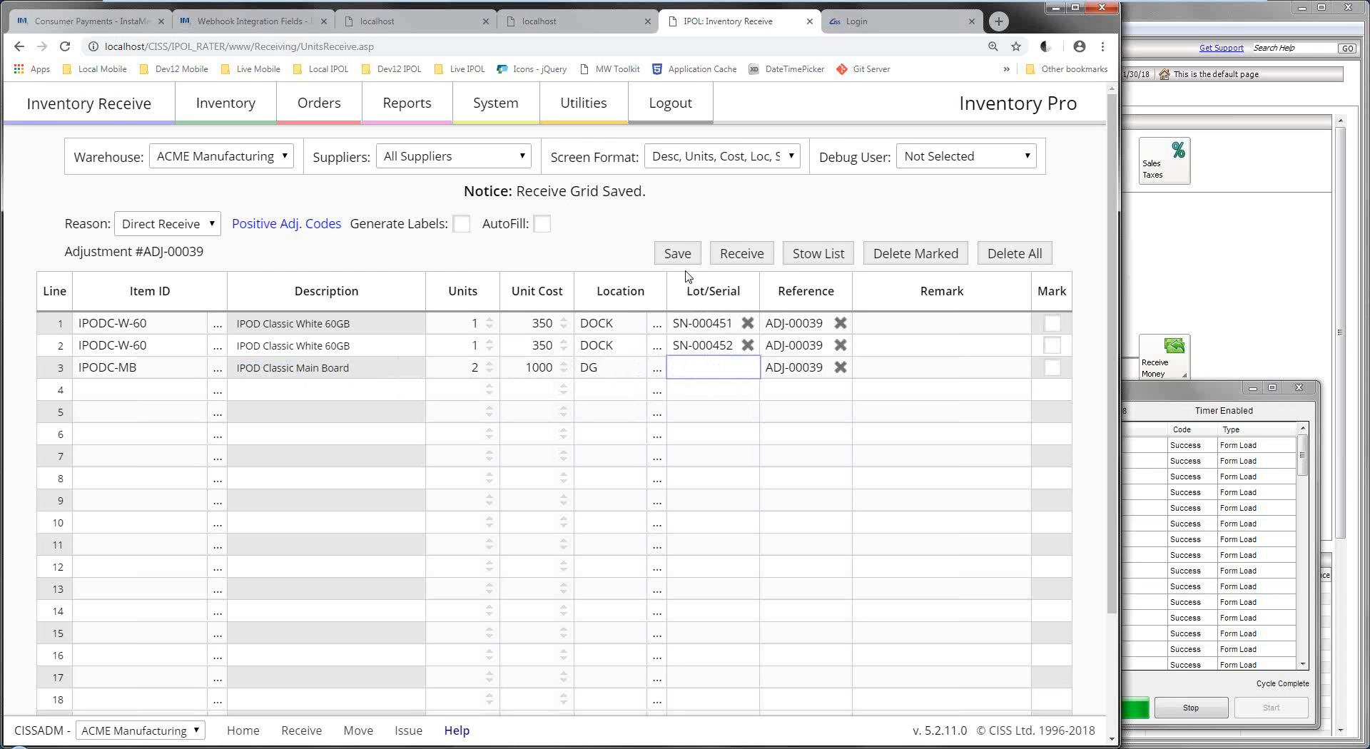
{"action": "left_click", "coordinate": [751, 259]}
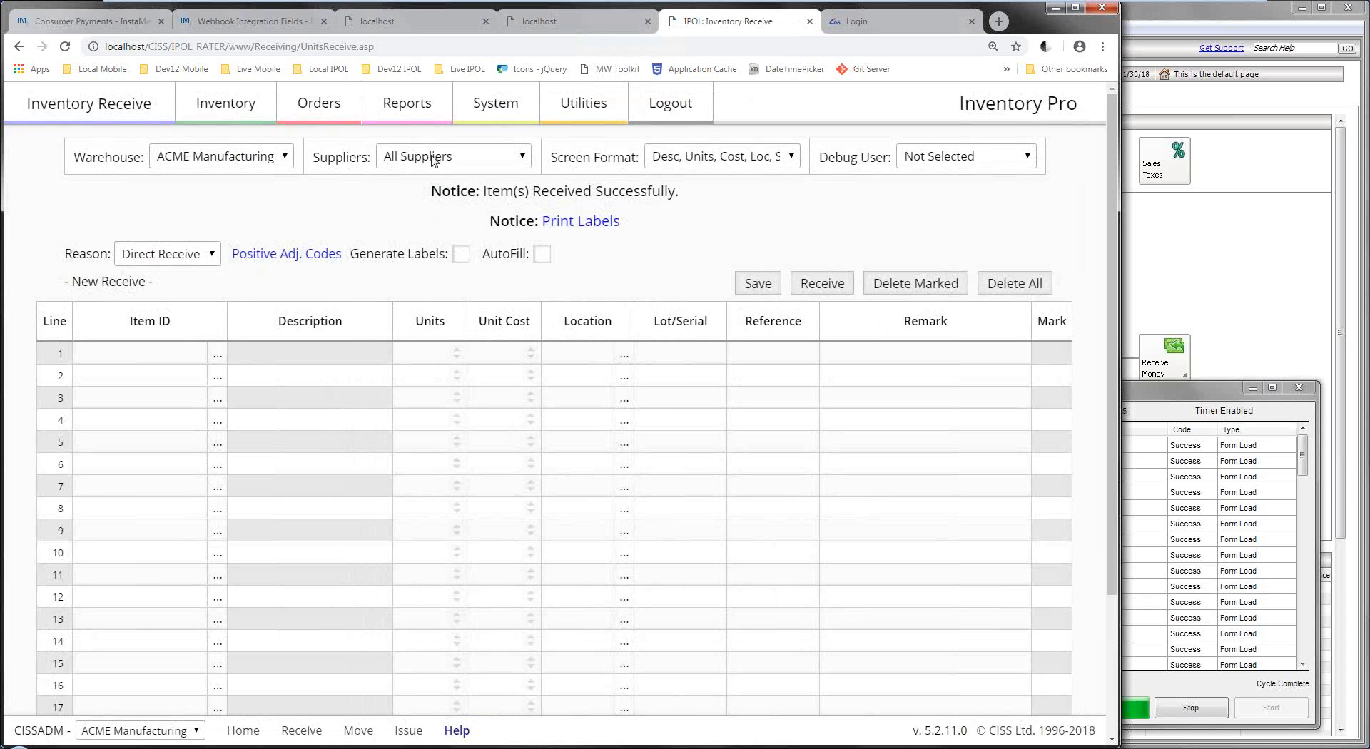
{"action": "left_click", "coordinate": [407, 106]}
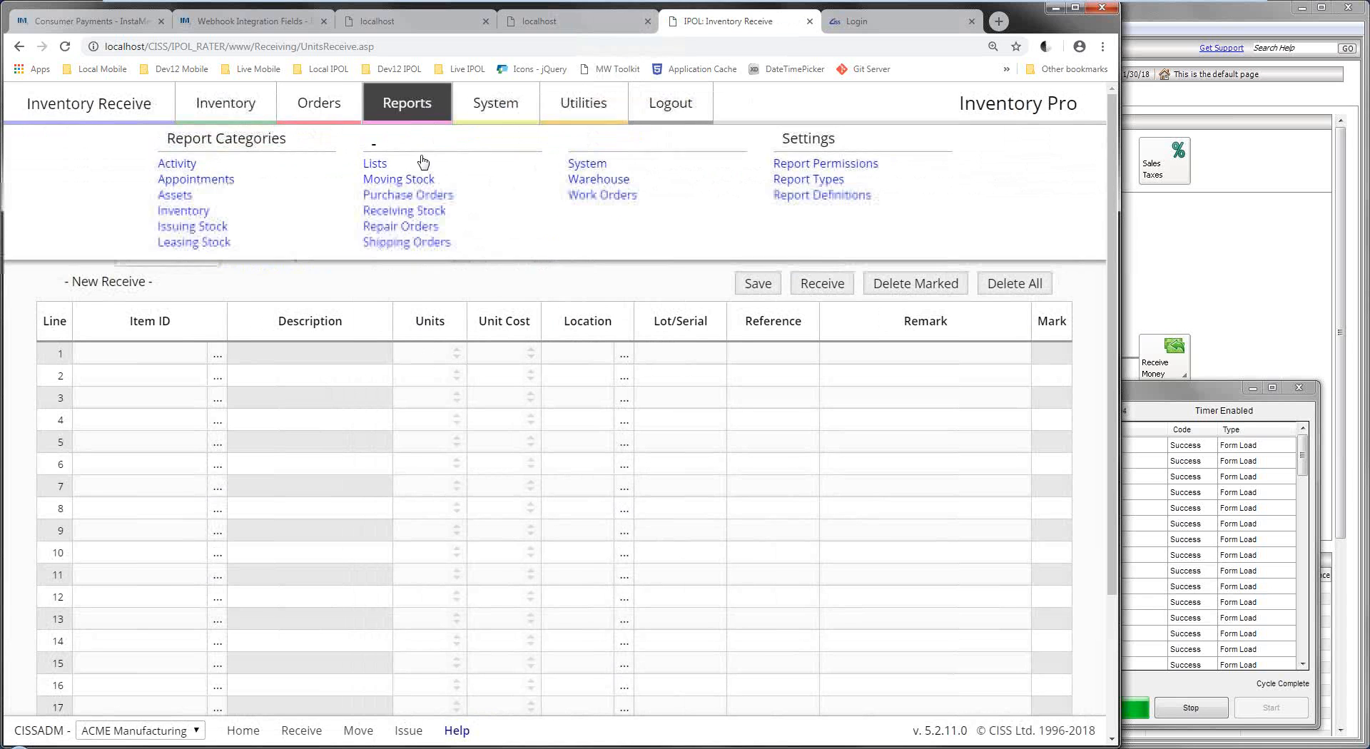
Run the inventory Audit Trail report and inspect the new ADJ-00039 entries at the top.
{"action": "left_click", "coordinate": [194, 213]}
{"action": "left_click", "coordinate": [484, 169]}
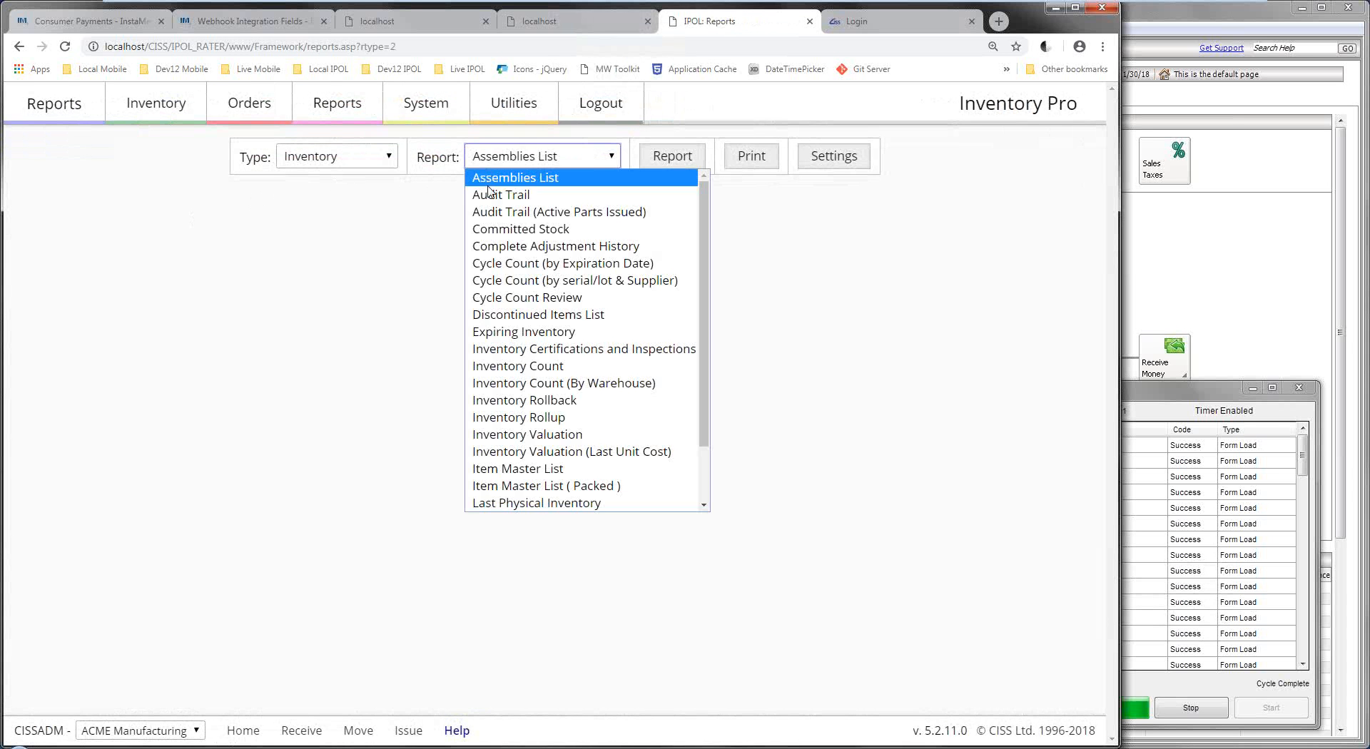
{"action": "left_click", "coordinate": [490, 191]}
{"action": "left_click", "coordinate": [677, 164]}
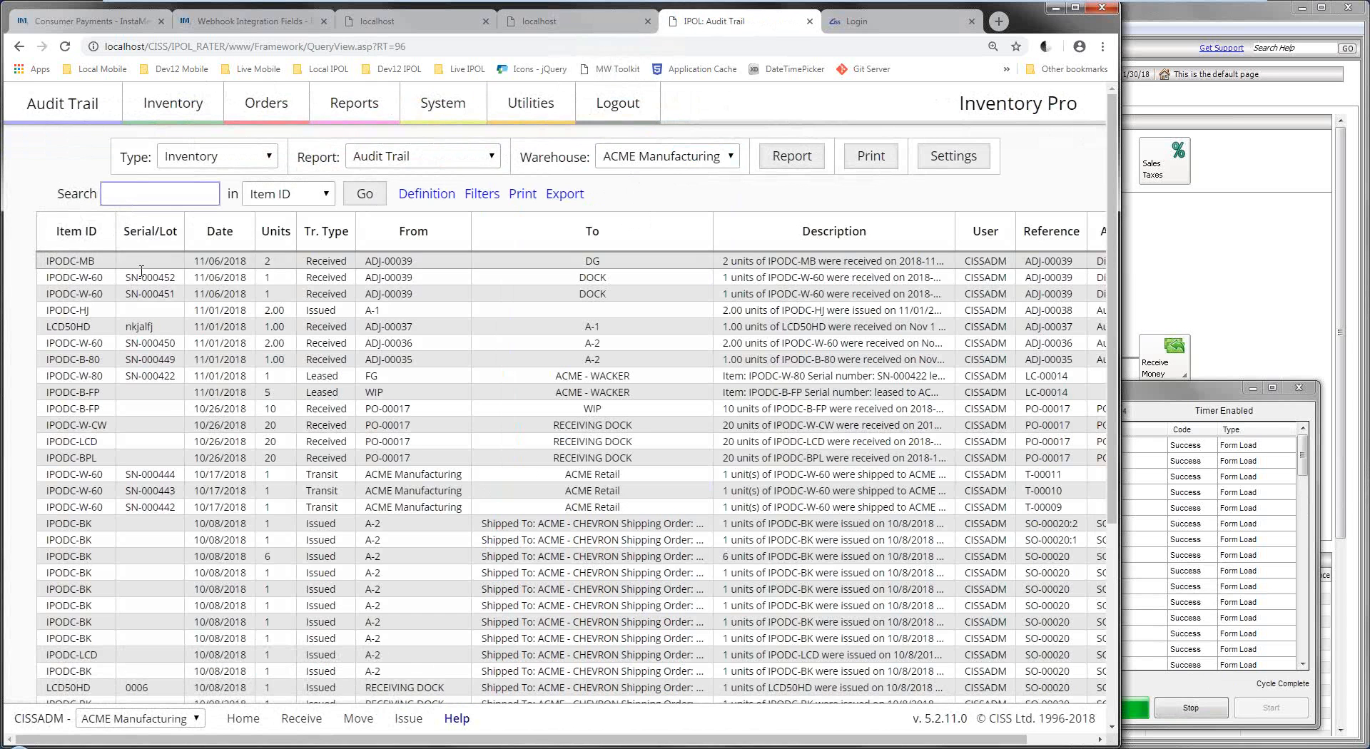
{"action": "left_click_drag", "start_coordinate": [461, 297], "coordinate": [372, 261]}
{"action": "left_click", "coordinate": [396, 262]}
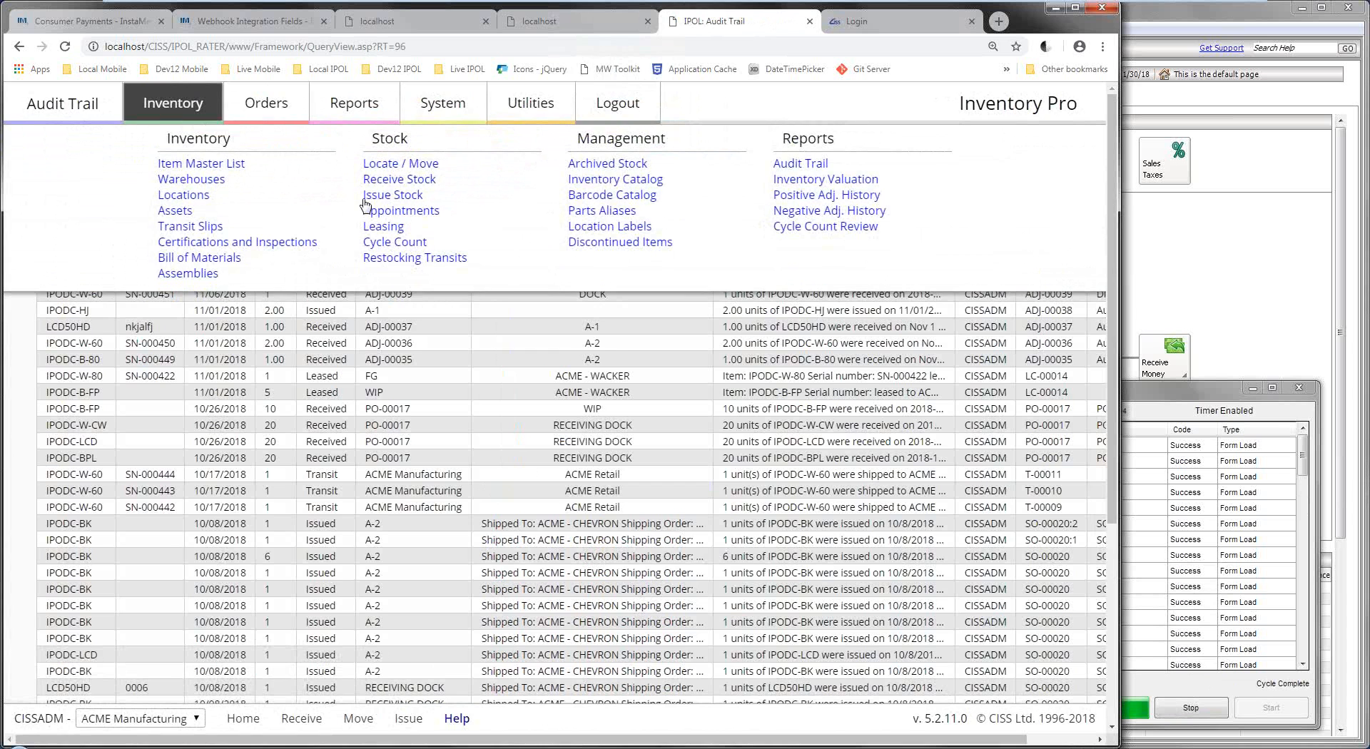
{"action": "left_click", "coordinate": [376, 201]}
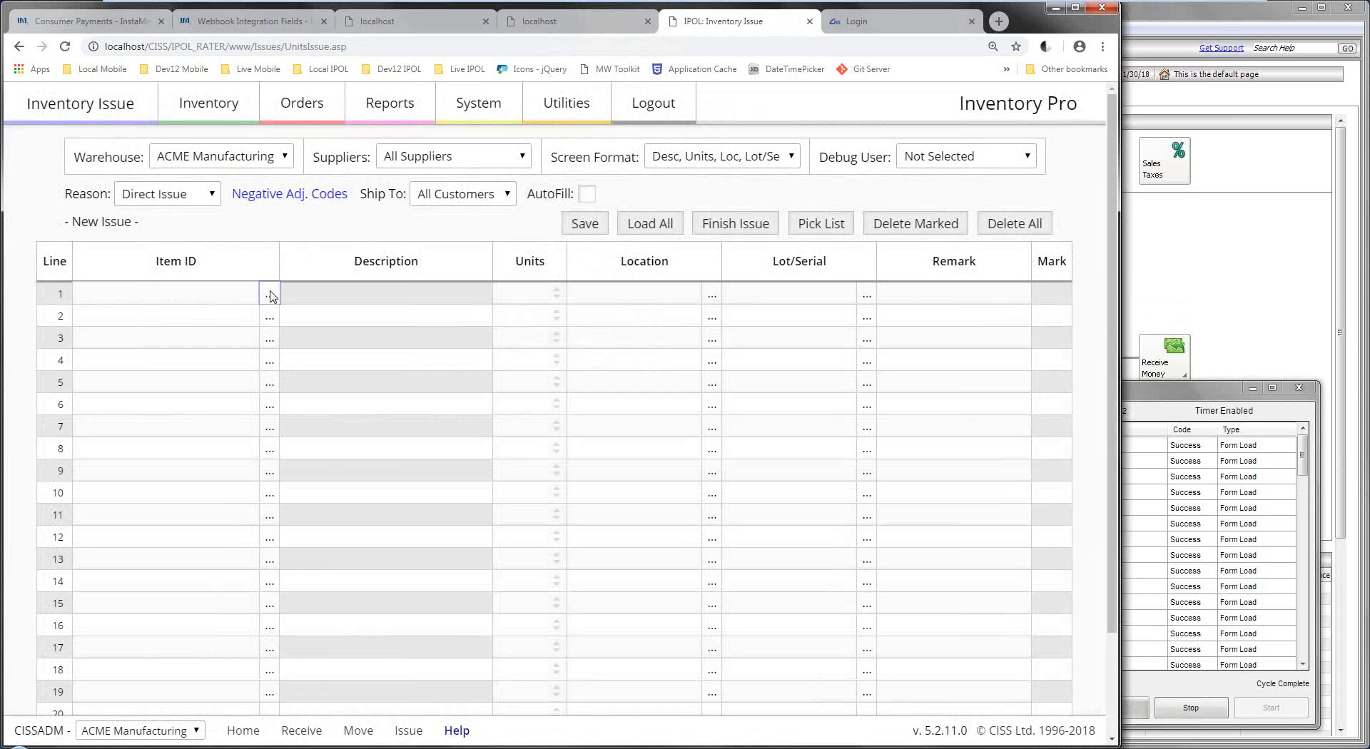
Issue 2 units of IPODC-B-FP from location A-2, saving the line and finishing the issue.
{"action": "left_click", "coordinate": [270, 295]}
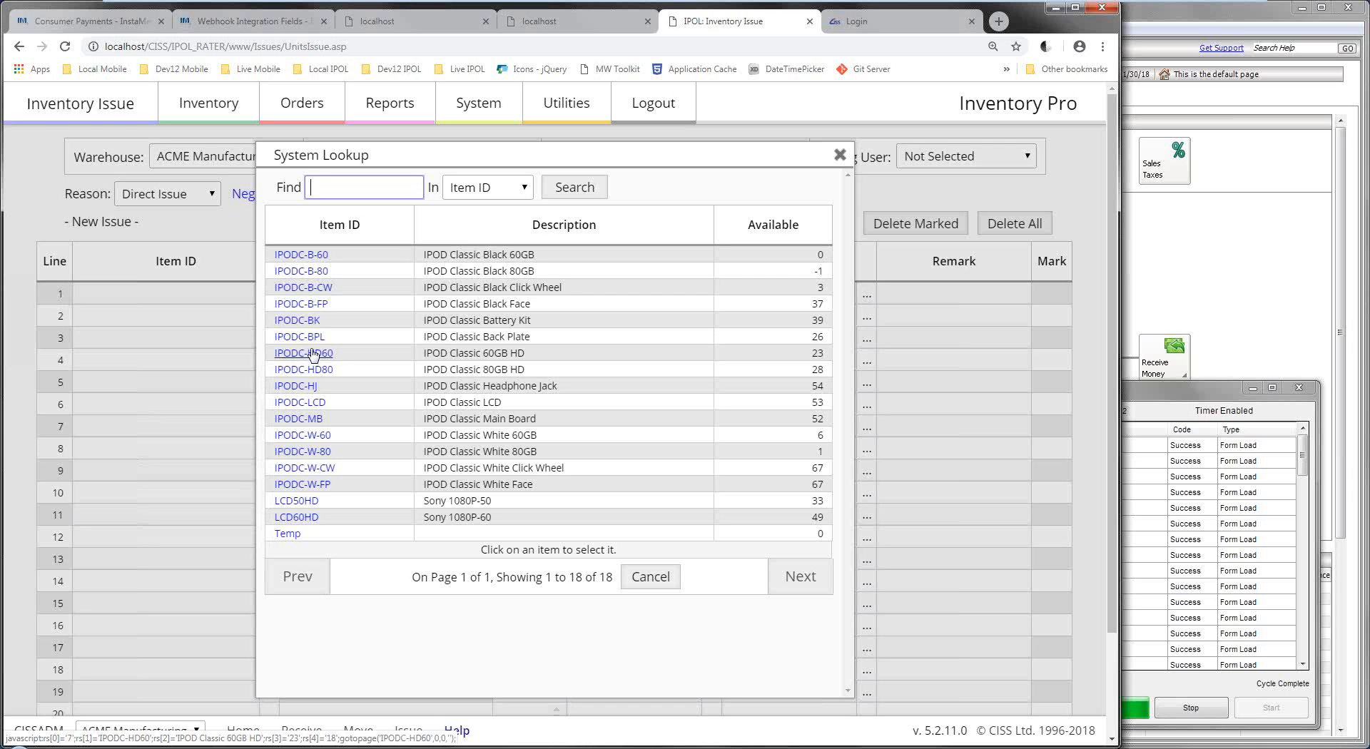
{"action": "left_click", "coordinate": [312, 303]}
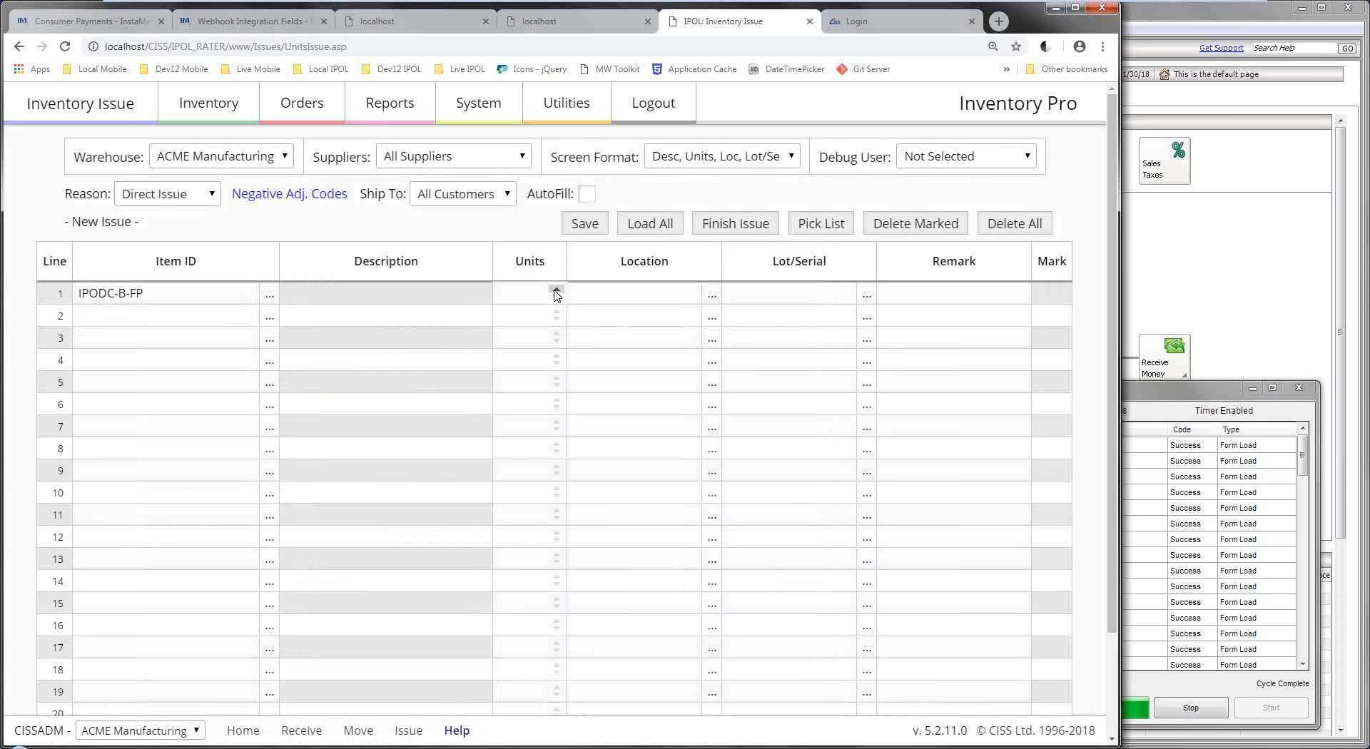
{"action": "left_click", "coordinate": [556, 290]}
{"action": "left_click", "coordinate": [712, 295]}
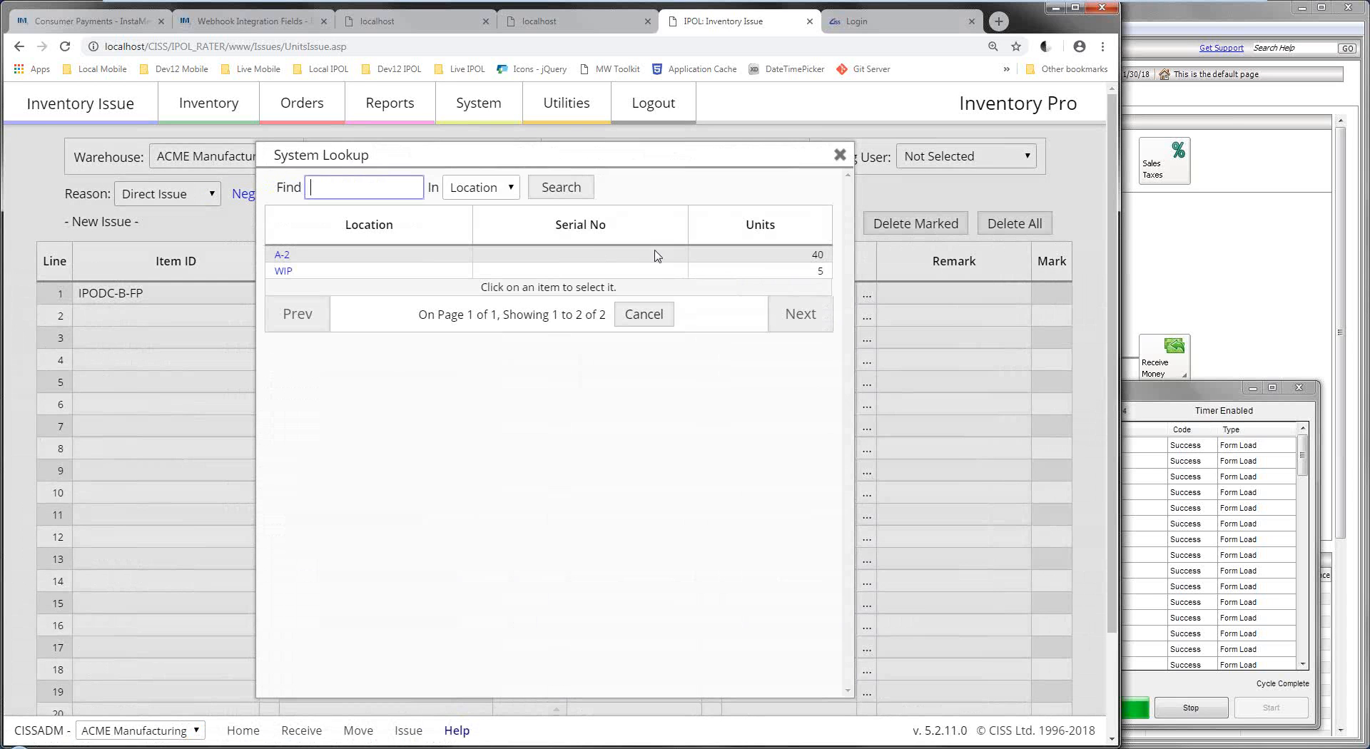
{"action": "left_click", "coordinate": [284, 256]}
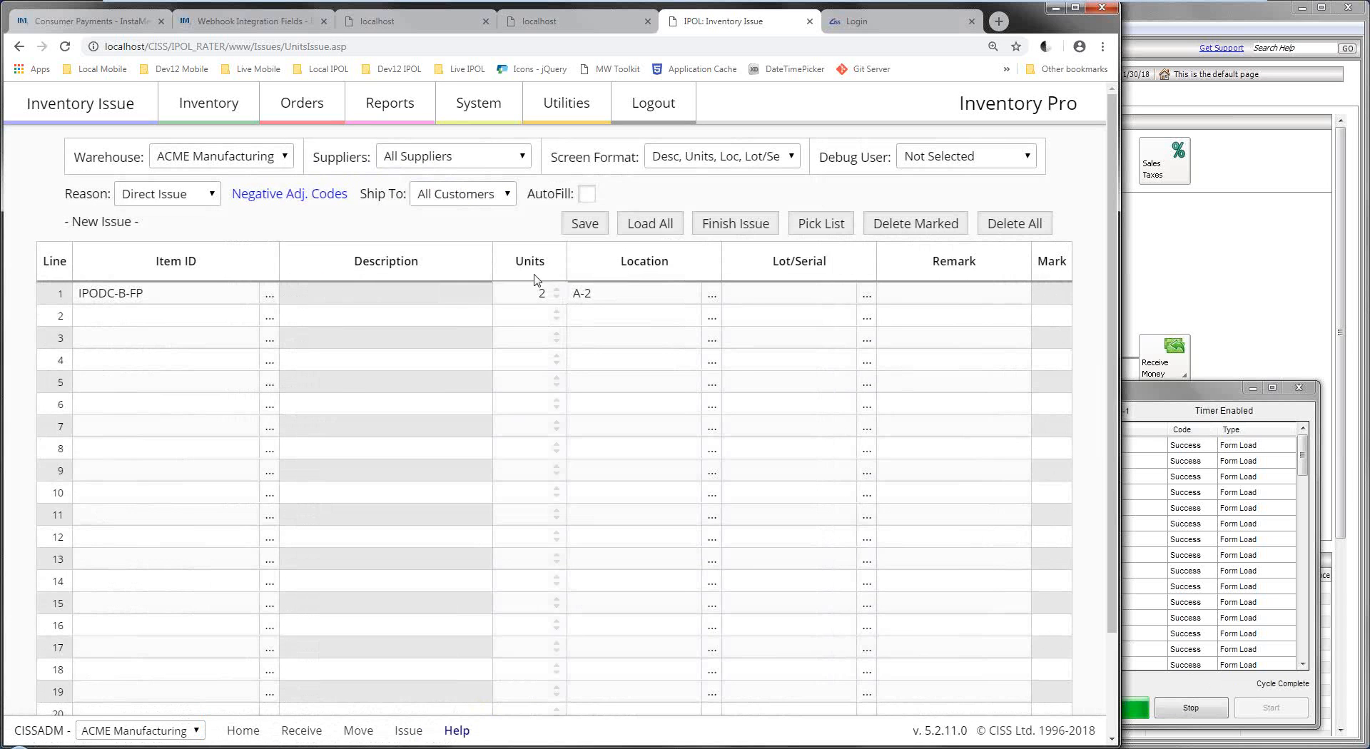
{"action": "left_click", "coordinate": [584, 224]}
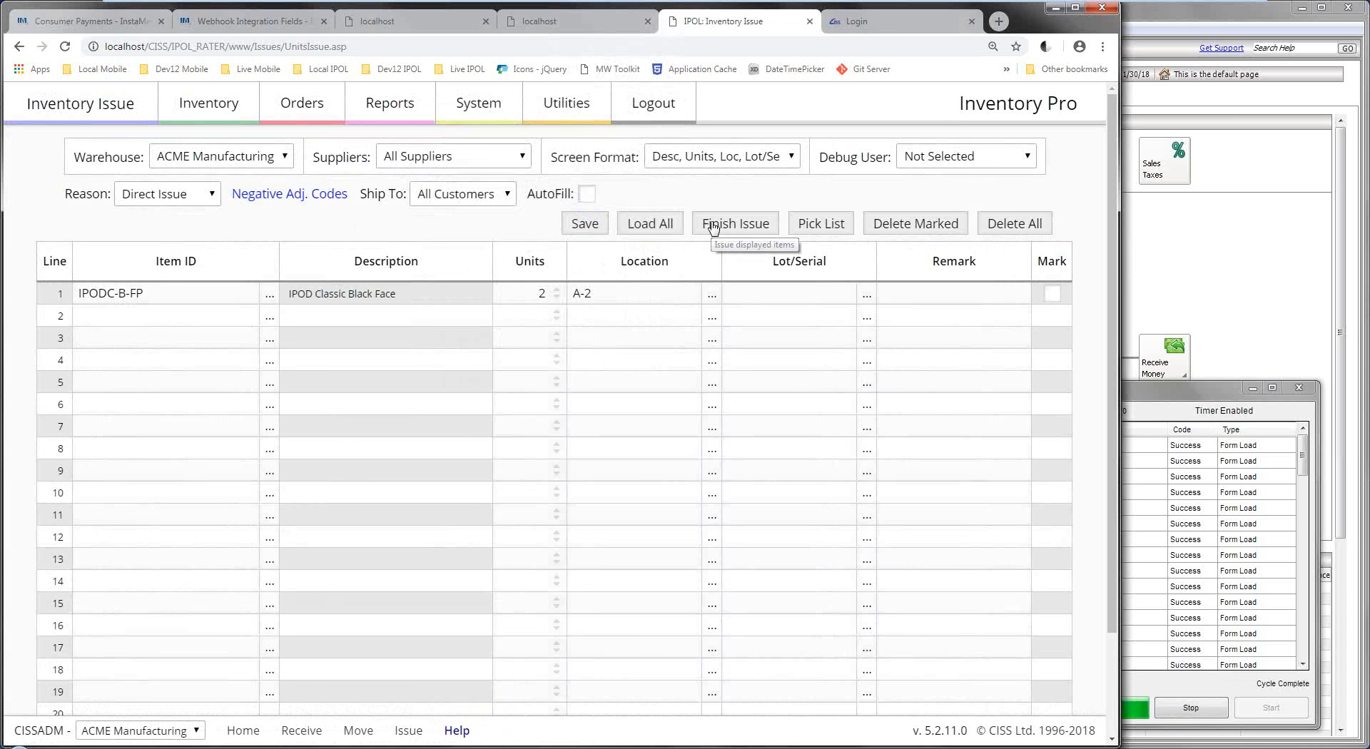
{"action": "left_click", "coordinate": [712, 225]}
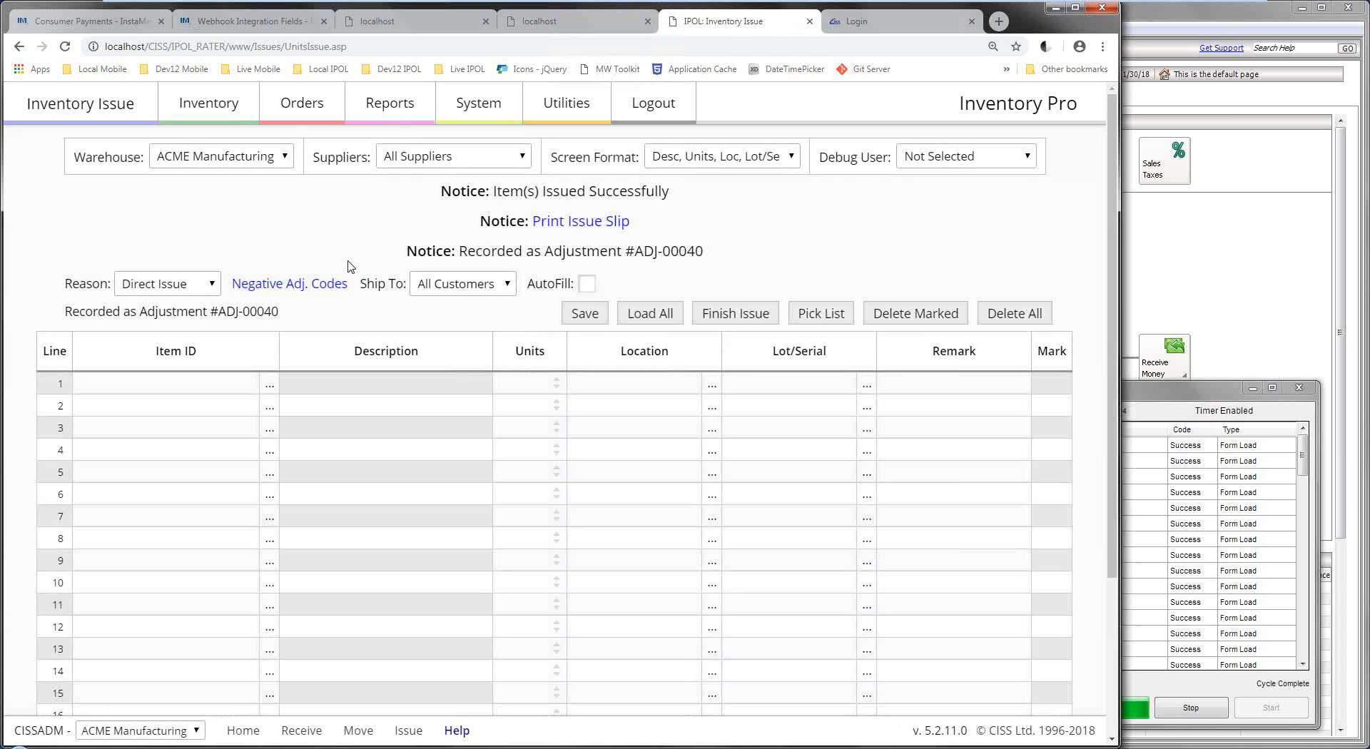
Review the issue reason options, leaving the reason set to Direct Issue.
{"action": "left_click", "coordinate": [185, 280]}
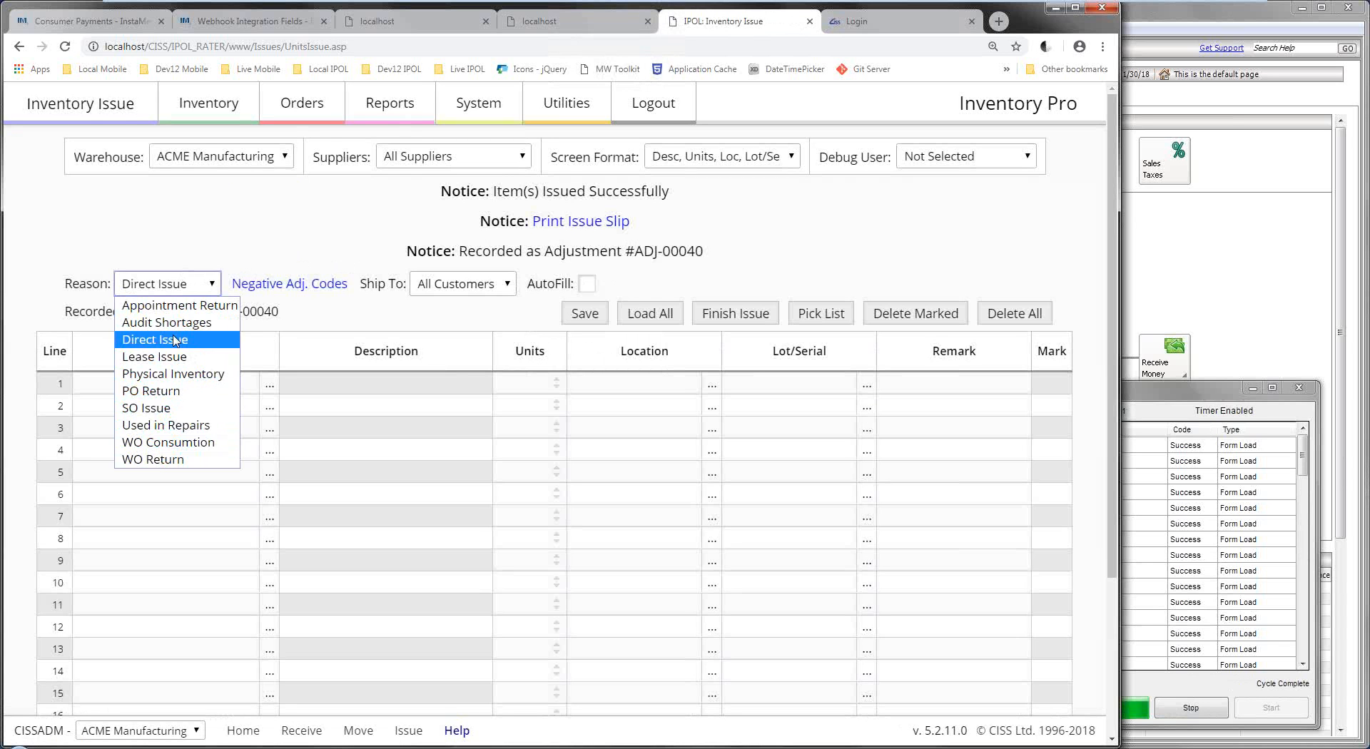
{"action": "left_click", "coordinate": [211, 240]}
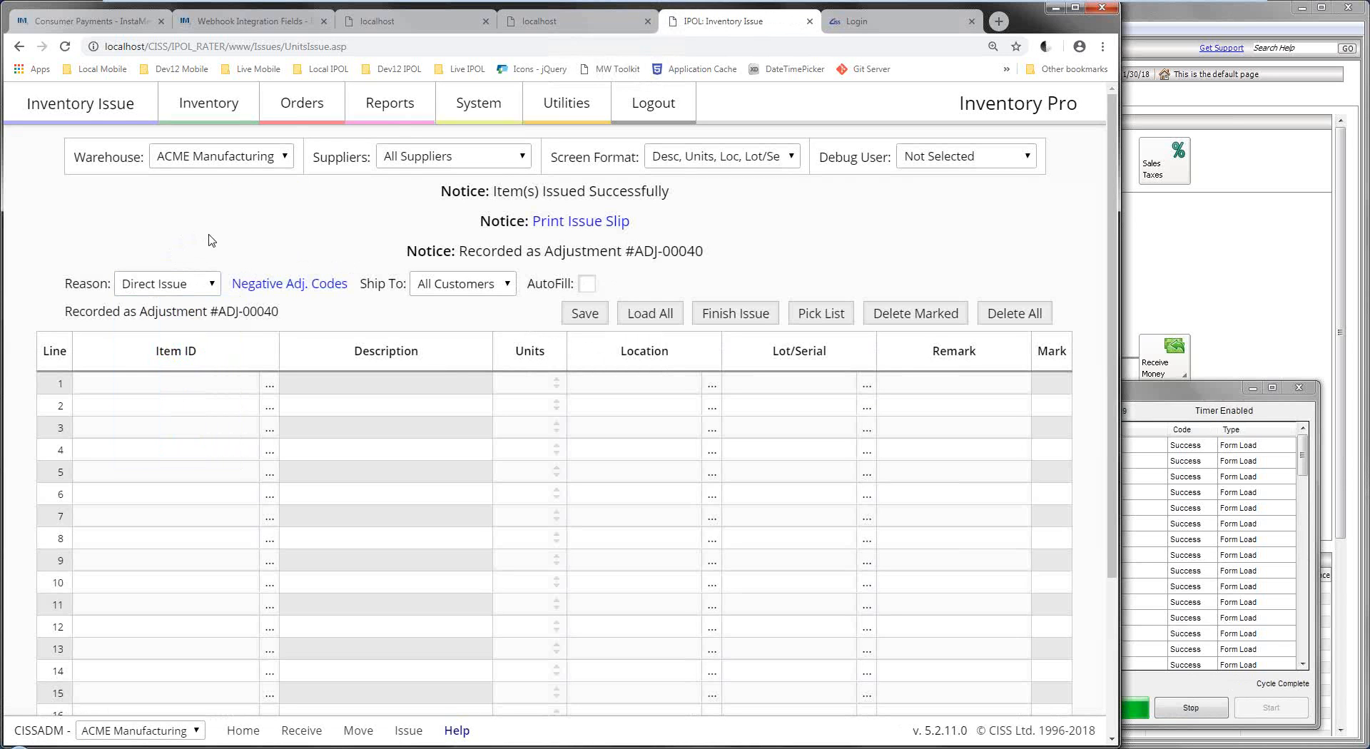
{"action": "left_click", "coordinate": [170, 287]}
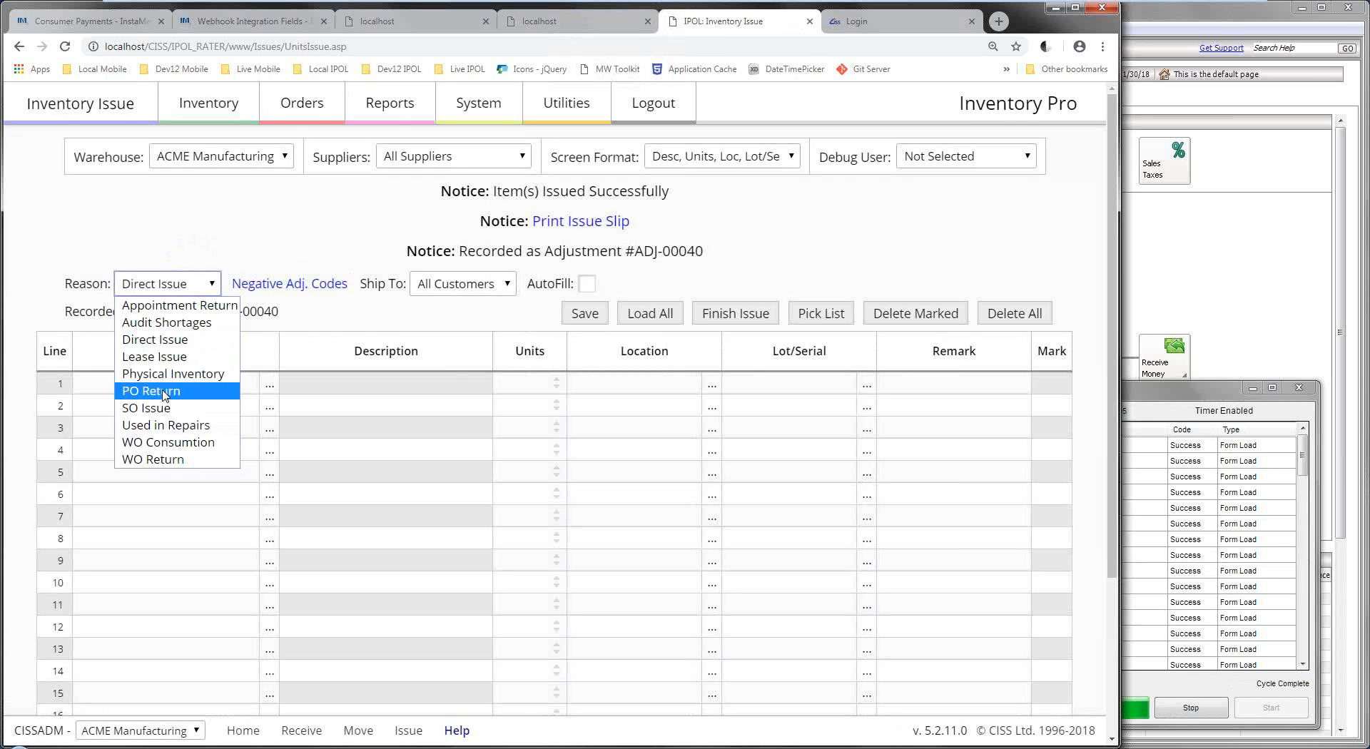
{"action": "left_click", "coordinate": [302, 103]}
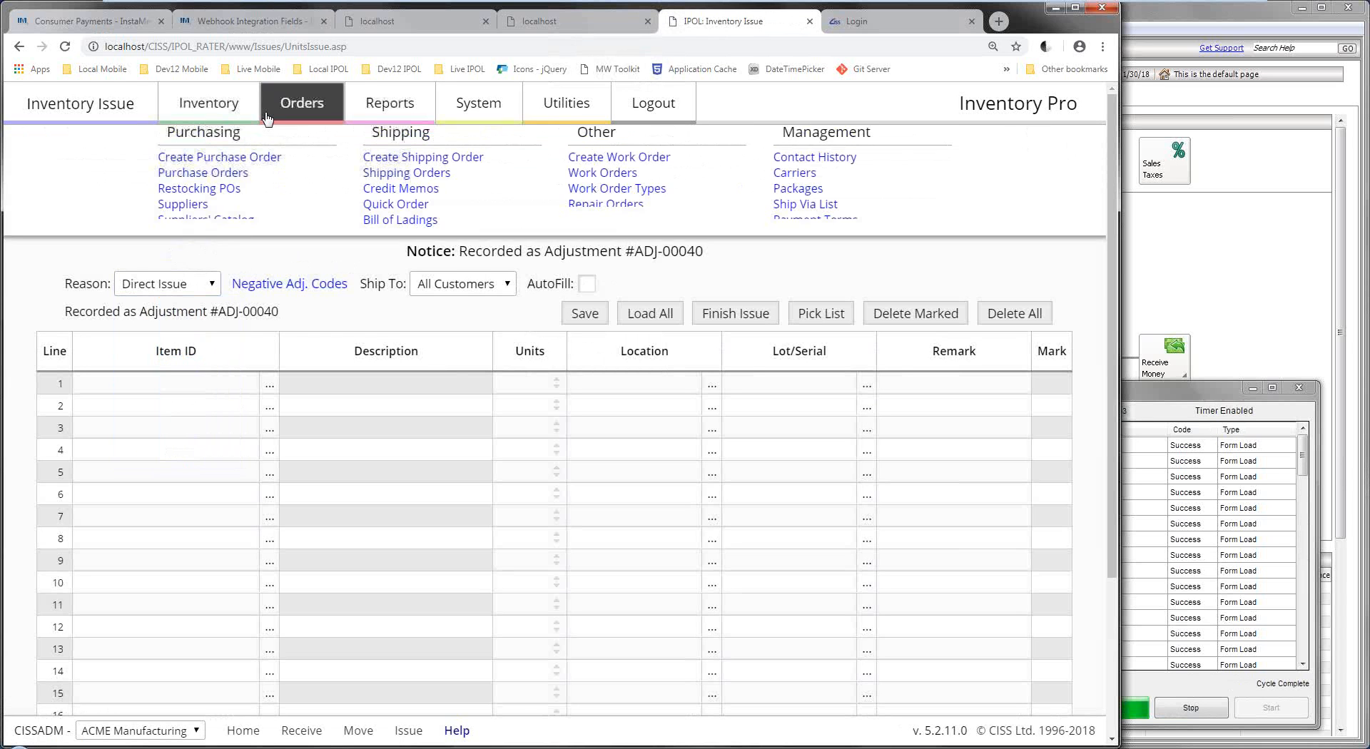
Leave the blank purchase order form and open the Current Purchase Orders list showing PO-00028.
{"action": "left_click", "coordinate": [229, 181]}
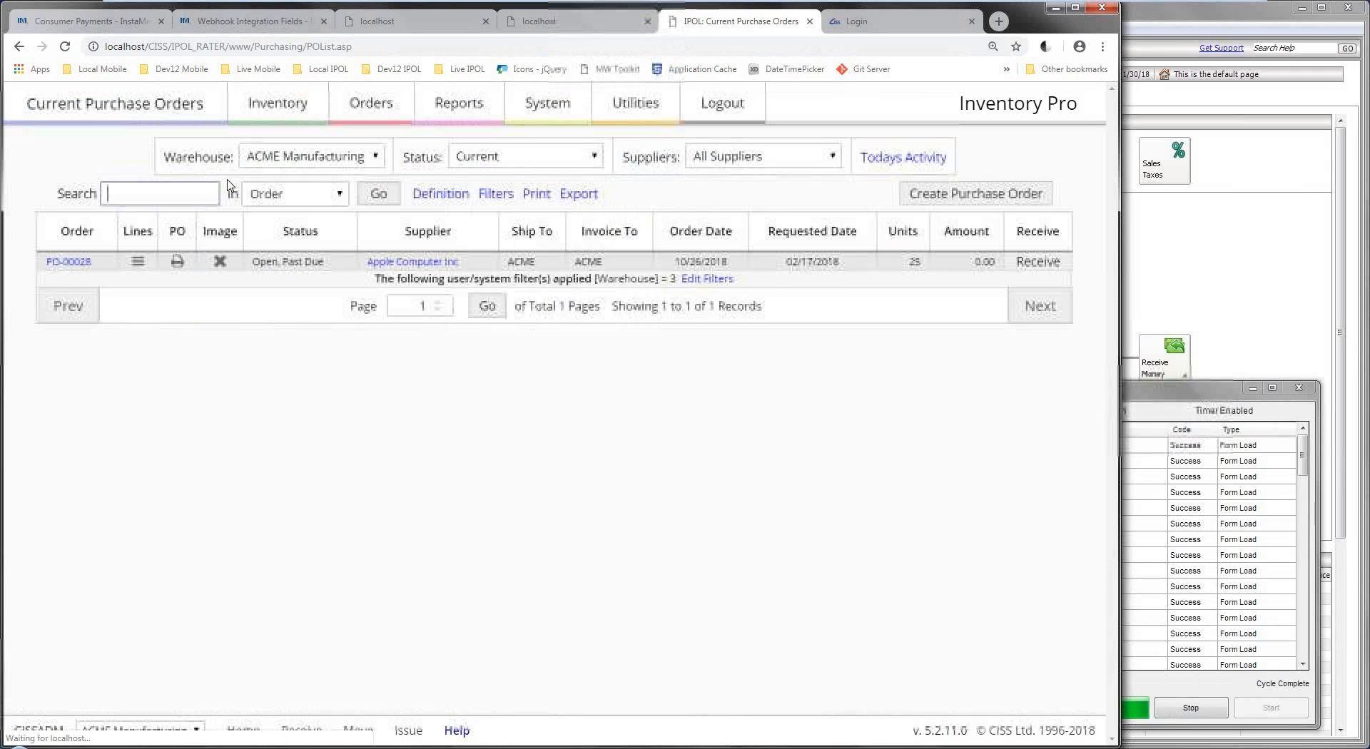
{"action": "left_click", "coordinate": [962, 200]}
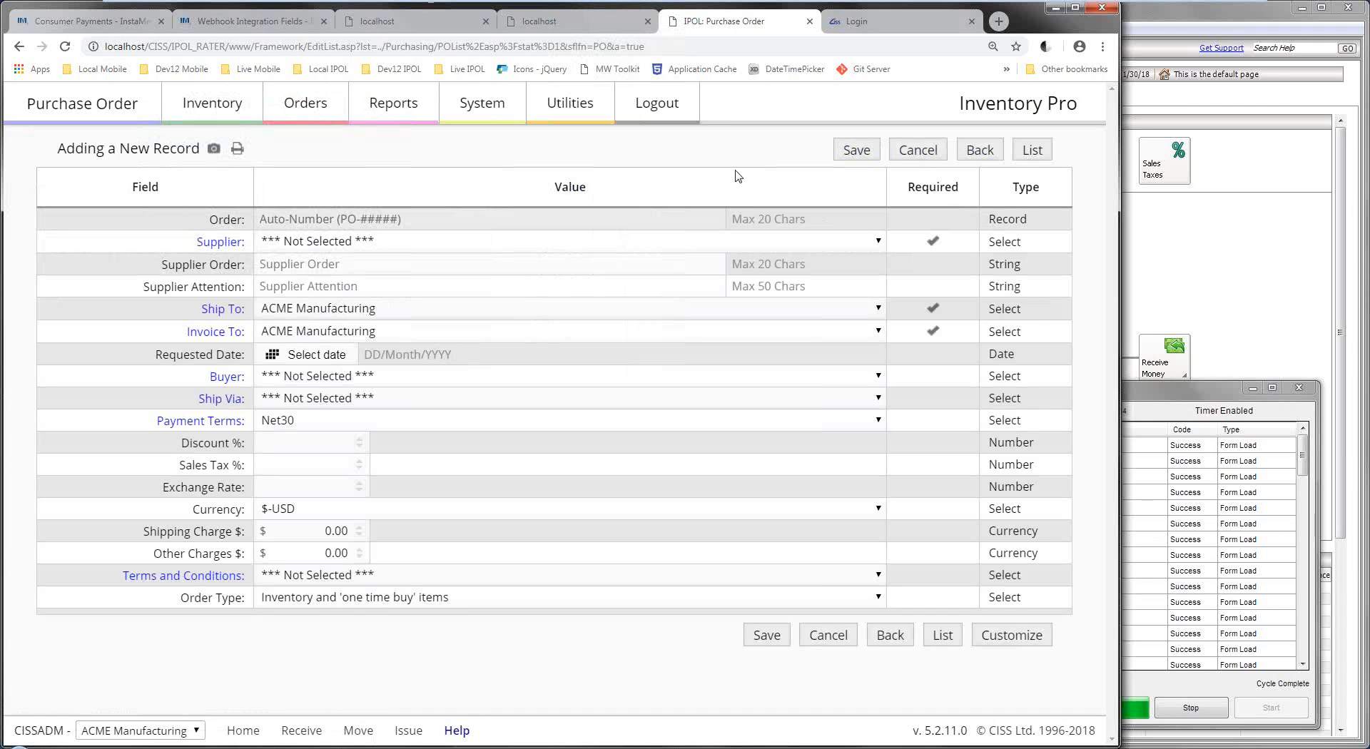
{"action": "mouse_move", "coordinate": [306, 103]}
{"action": "left_click", "coordinate": [208, 175]}
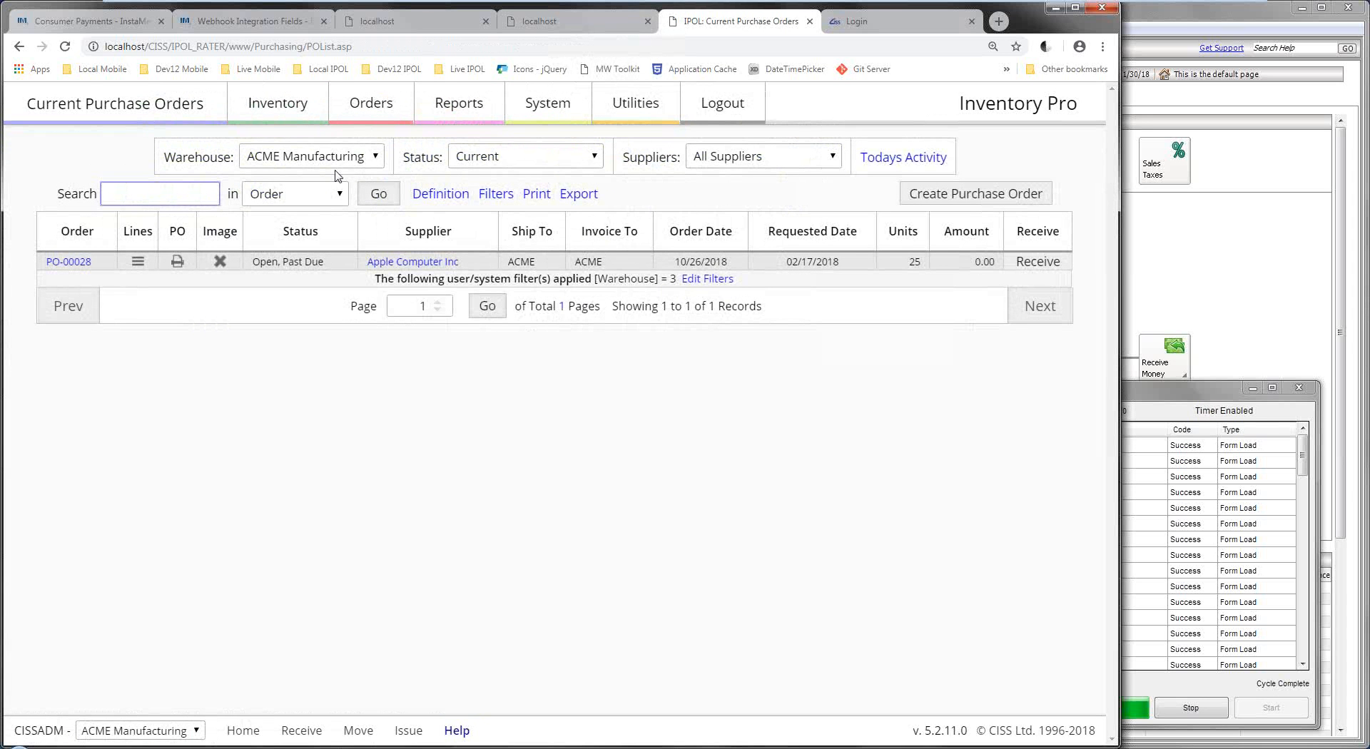
{"action": "left_click", "coordinate": [109, 155]}
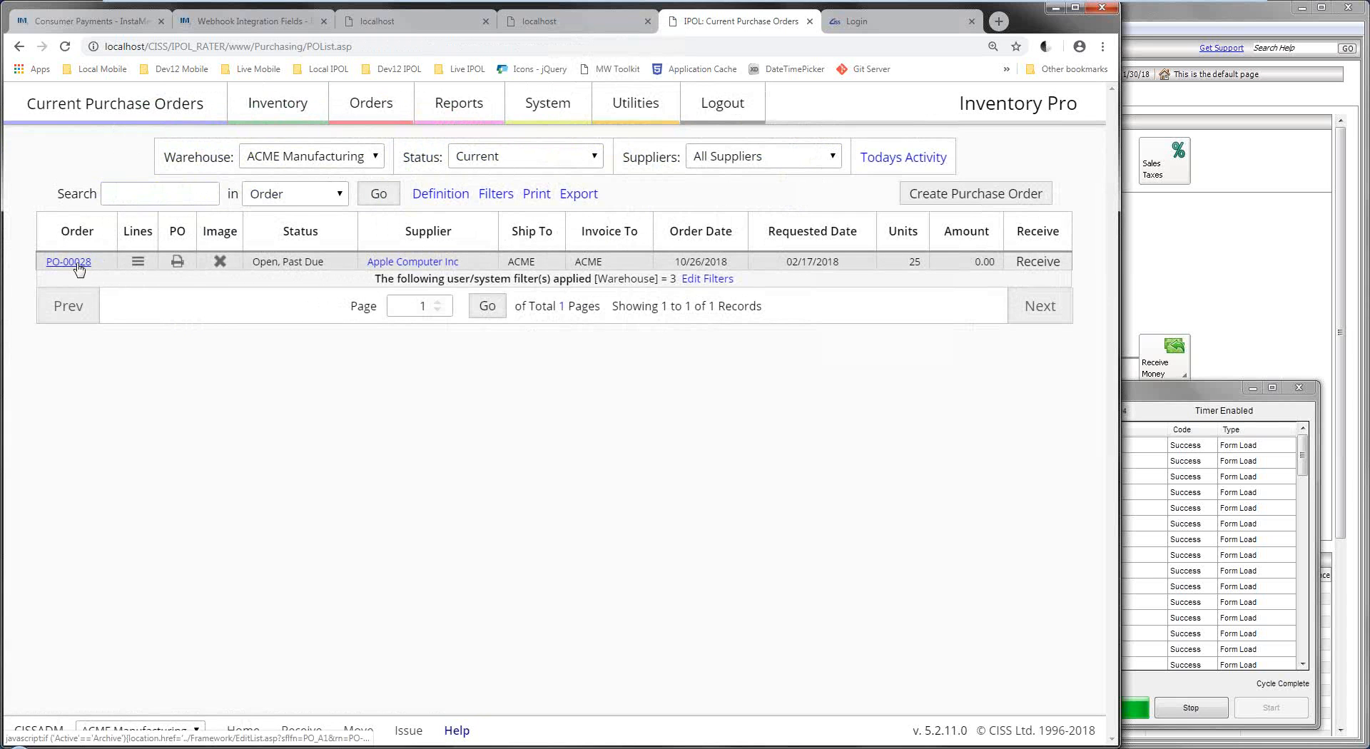
{"action": "left_click", "coordinate": [176, 262]}
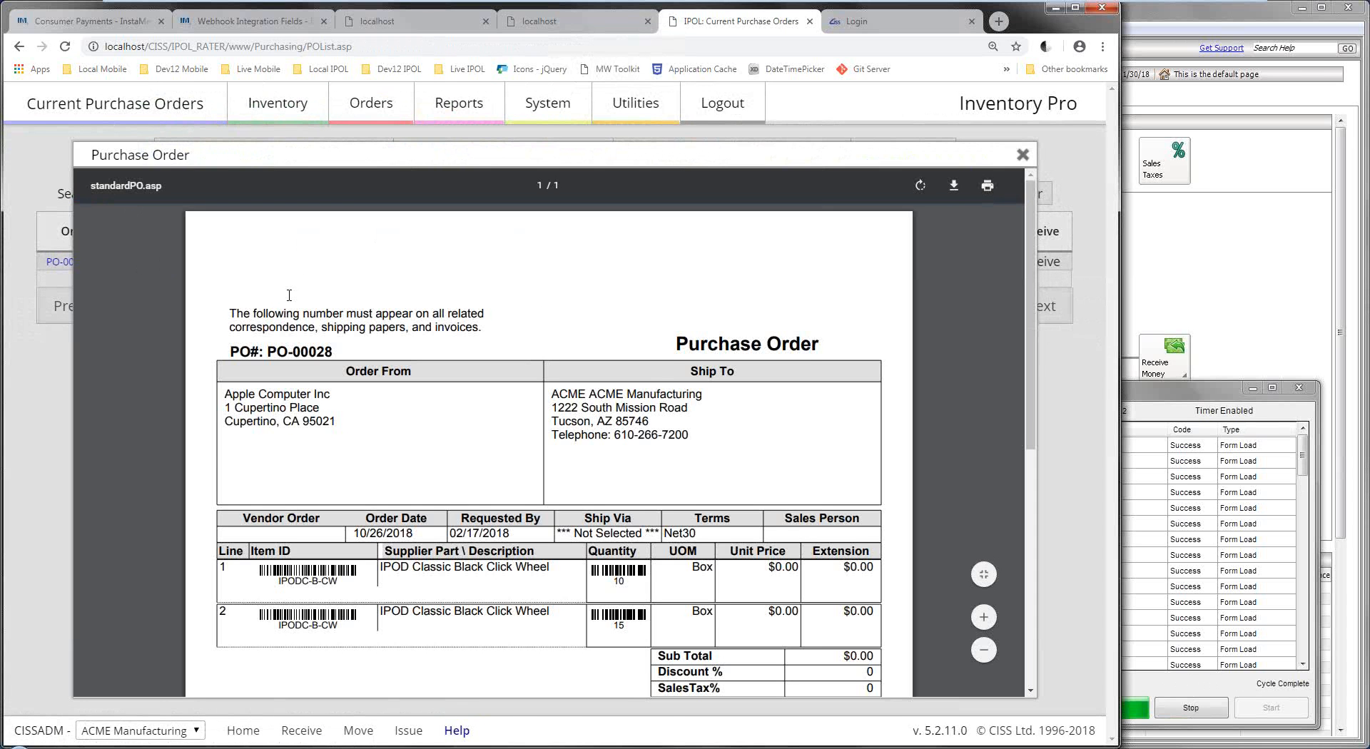
{"action": "scroll", "coordinate": [363, 407], "scroll_direction": "down", "scroll_amount": 5}
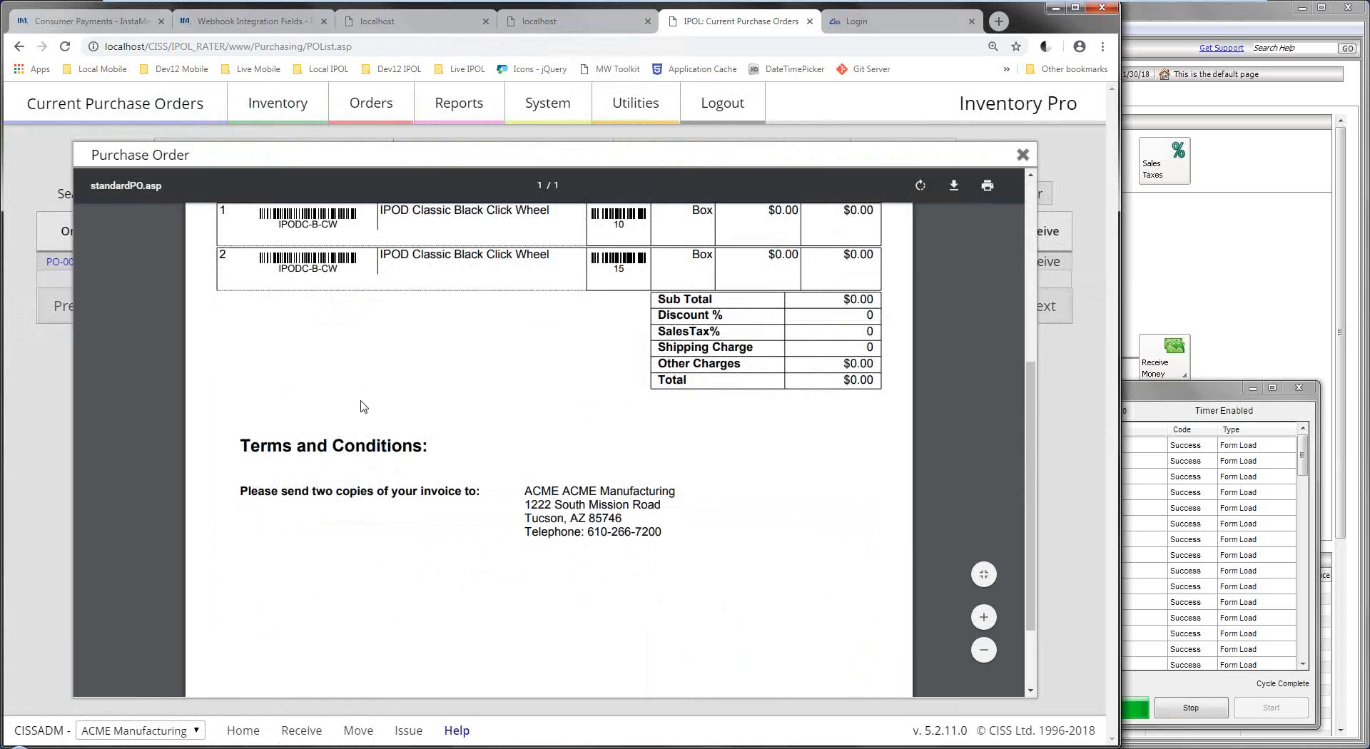
{"action": "scroll", "coordinate": [364, 407], "scroll_direction": "up", "scroll_amount": 5}
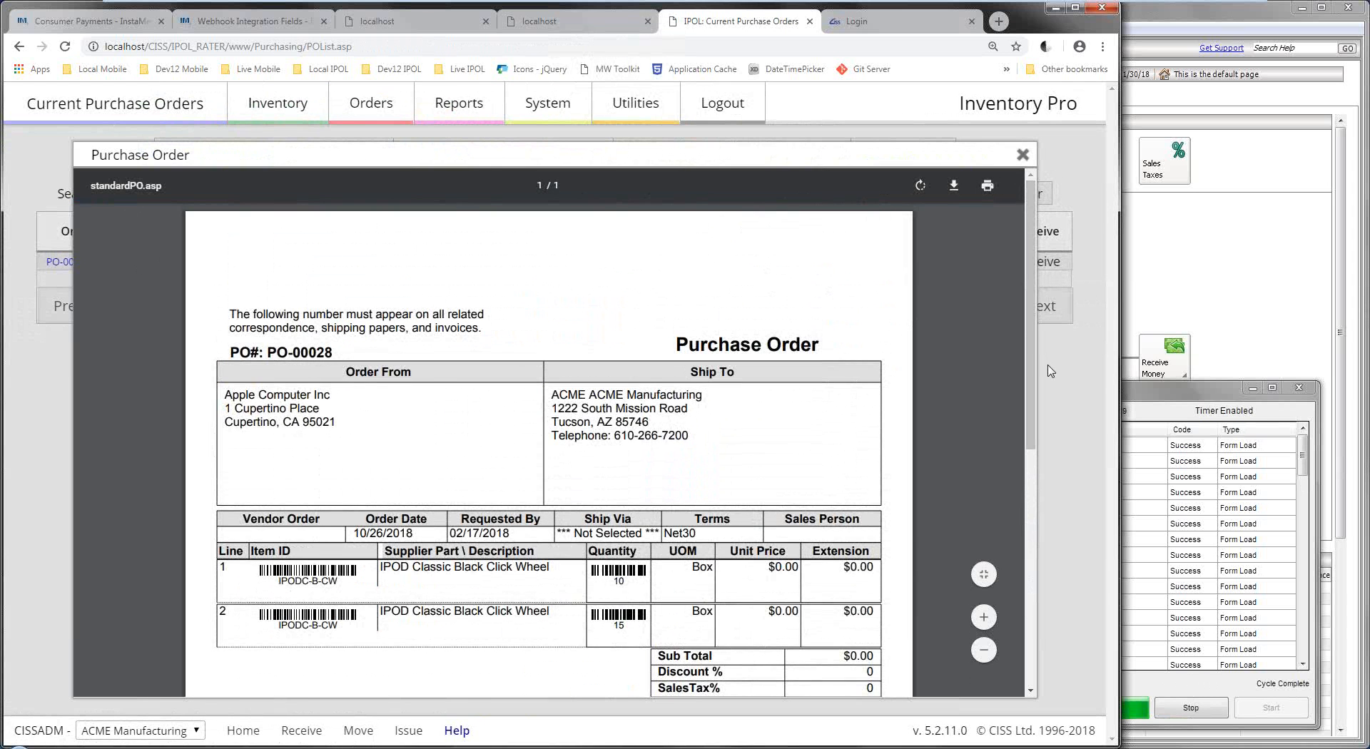
{"action": "left_click", "coordinate": [1050, 371]}
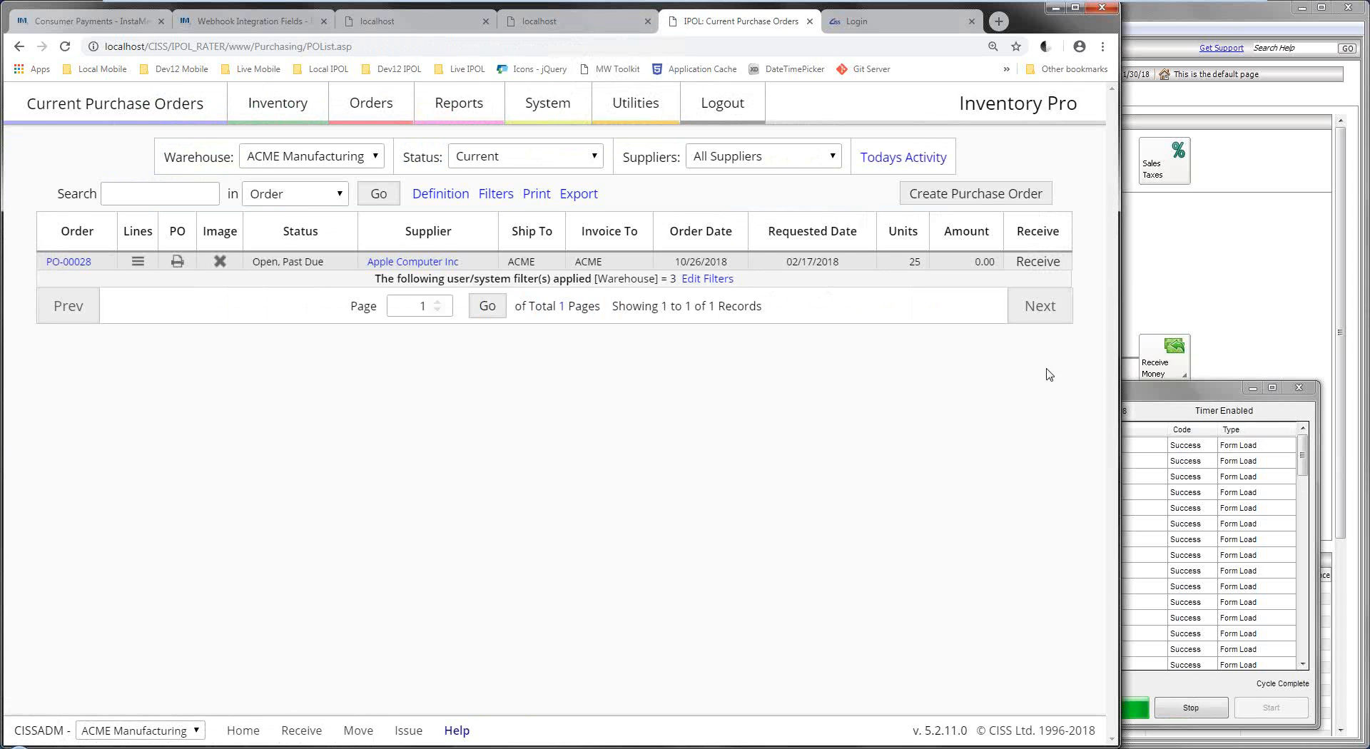
Start a new purchase order with ACME Manufacturing as the supplier.
{"action": "left_click", "coordinate": [975, 195]}
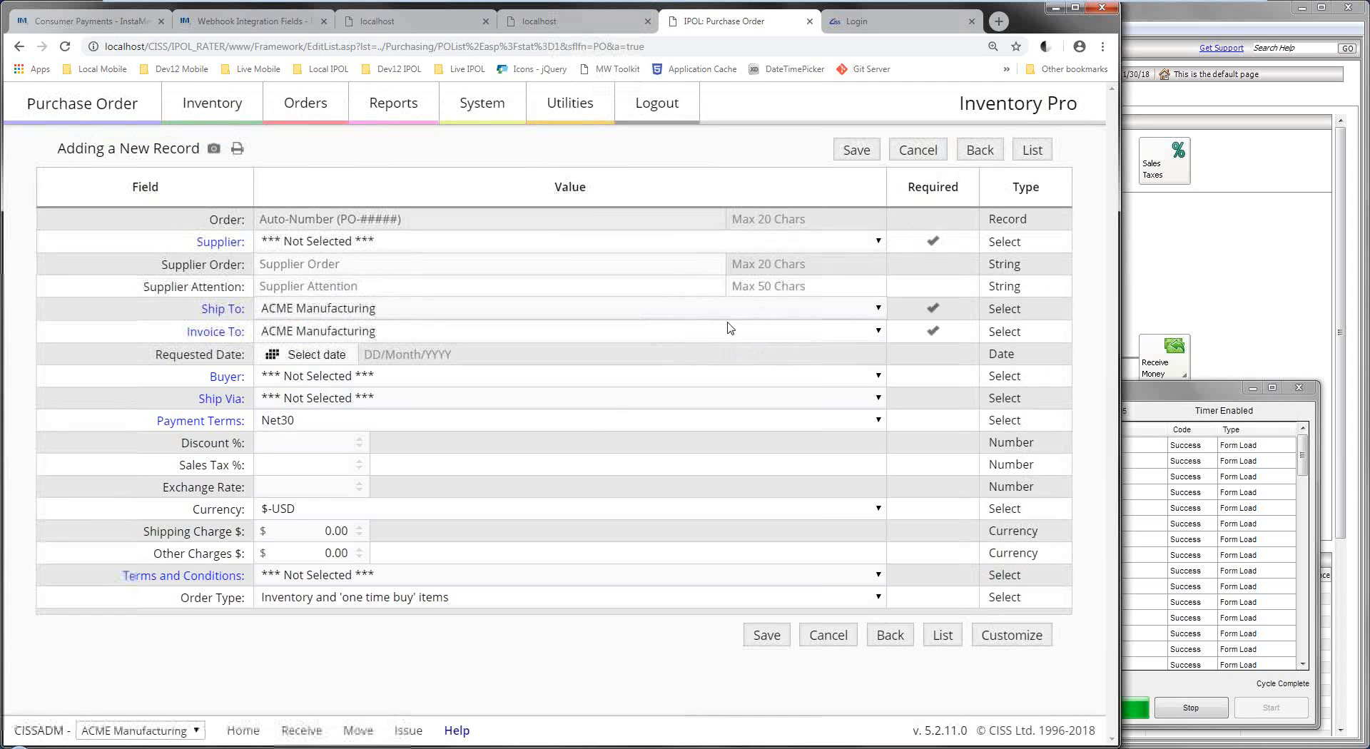
{"action": "left_click", "coordinate": [525, 243]}
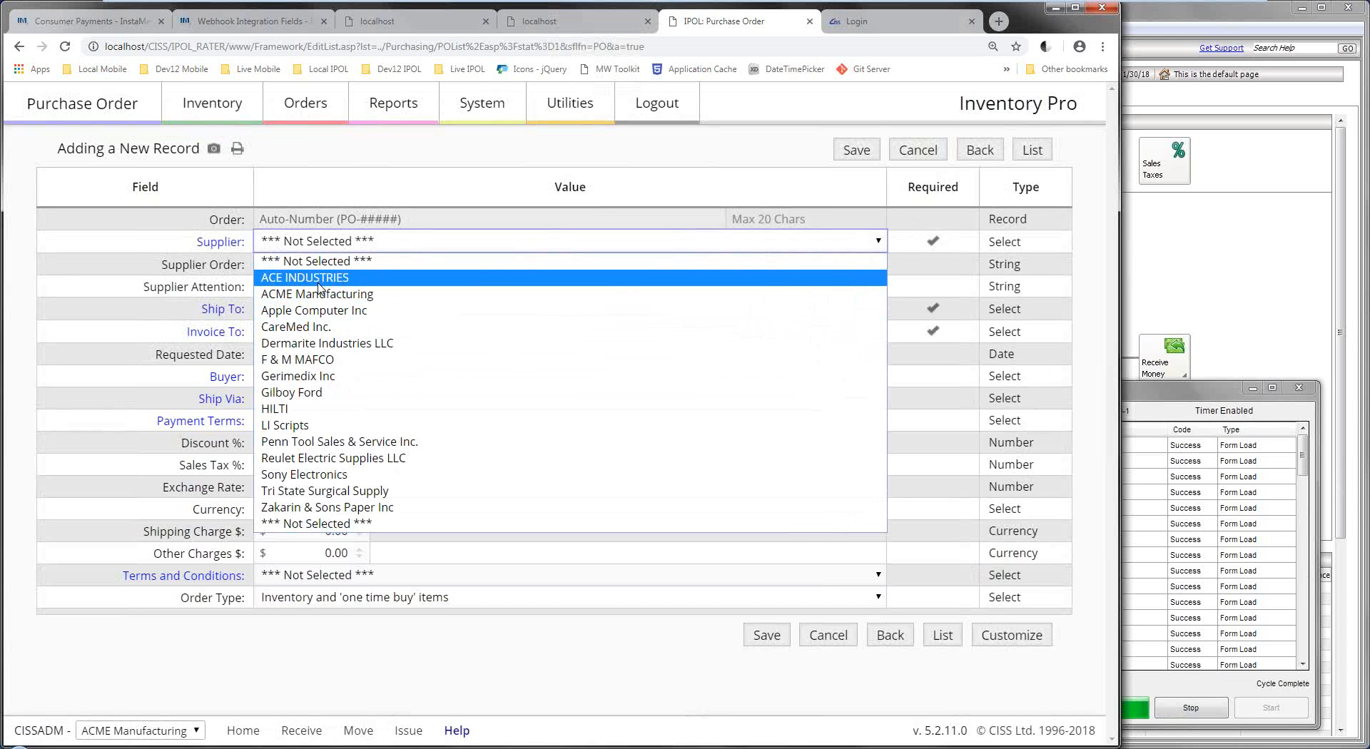
{"action": "left_click", "coordinate": [318, 300]}
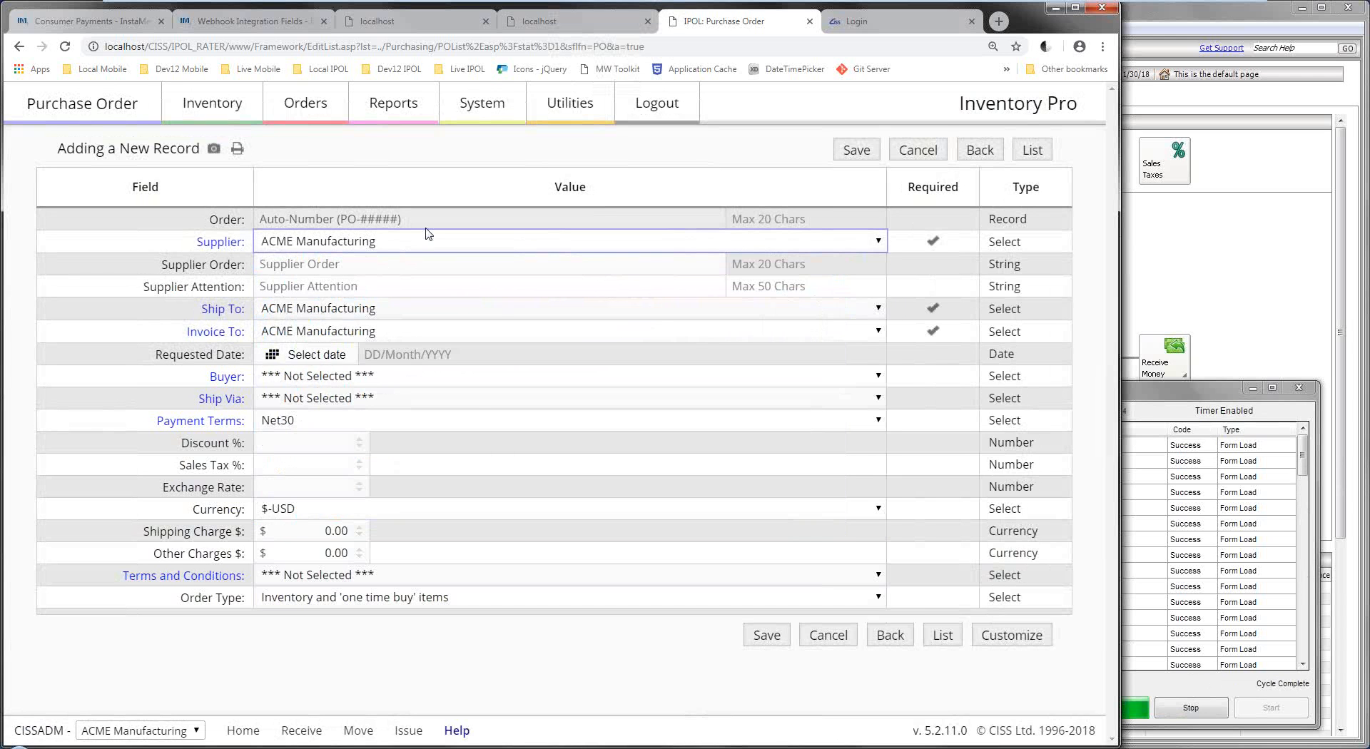
{"action": "left_click_drag", "start_coordinate": [411, 222], "coordinate": [261, 227]}
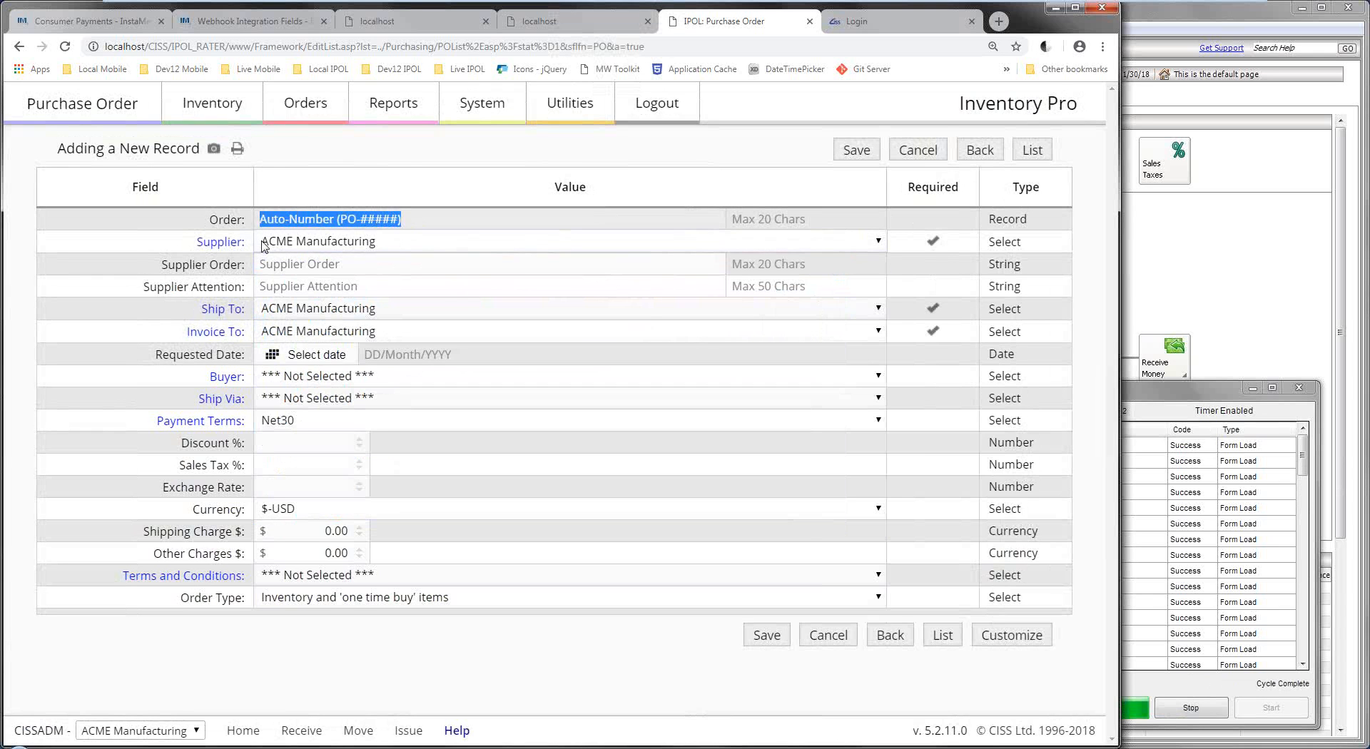
{"action": "left_click", "coordinate": [277, 273]}
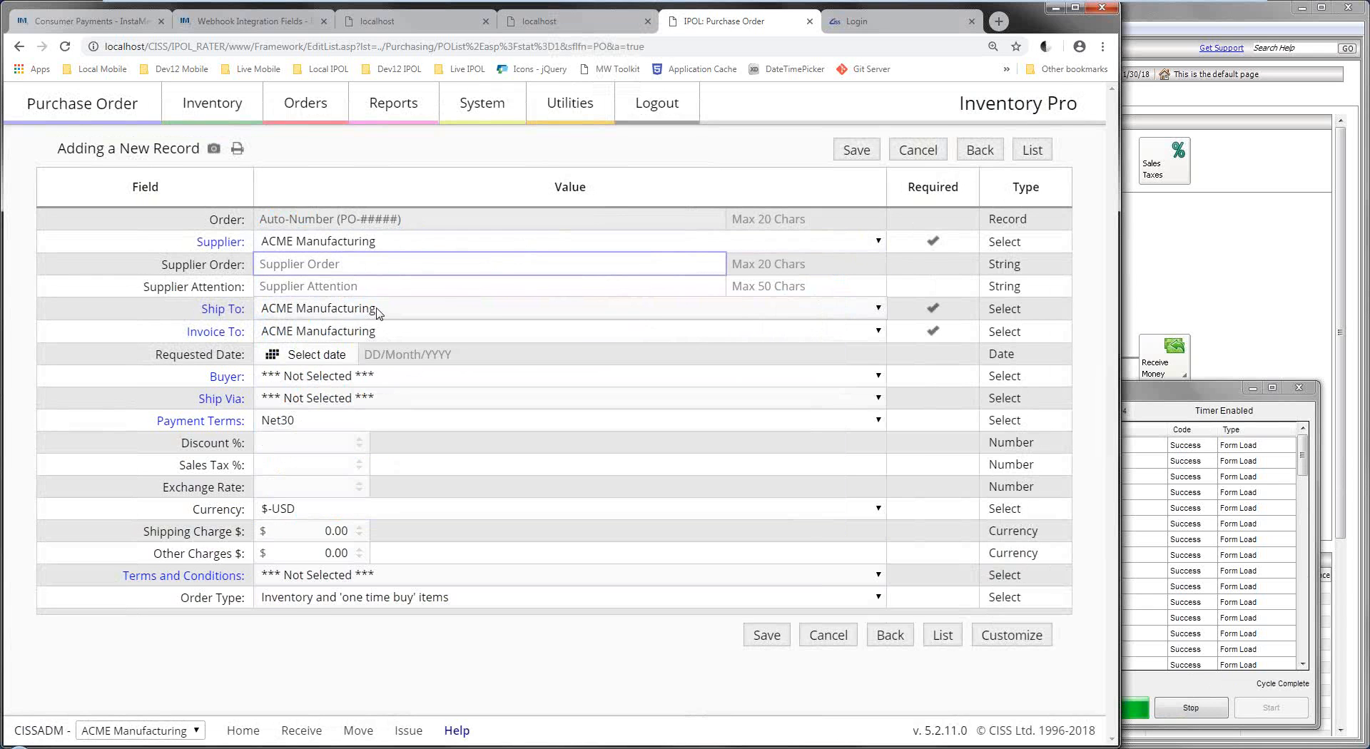
Keep ACME Manufacturing as ship-to, invoice it to ACME Corporate Offices, and save the order.
{"action": "left_click", "coordinate": [379, 312]}
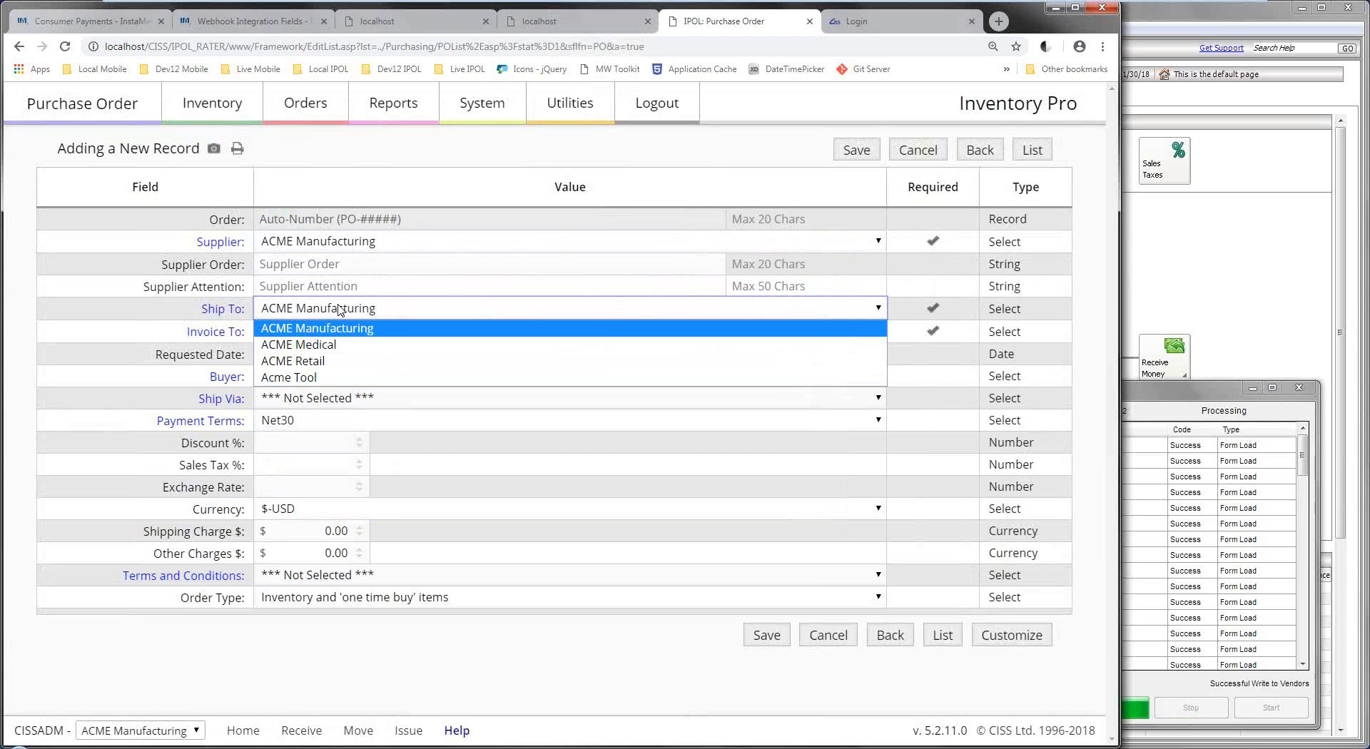
{"action": "left_click", "coordinate": [391, 330]}
{"action": "left_click", "coordinate": [392, 334]}
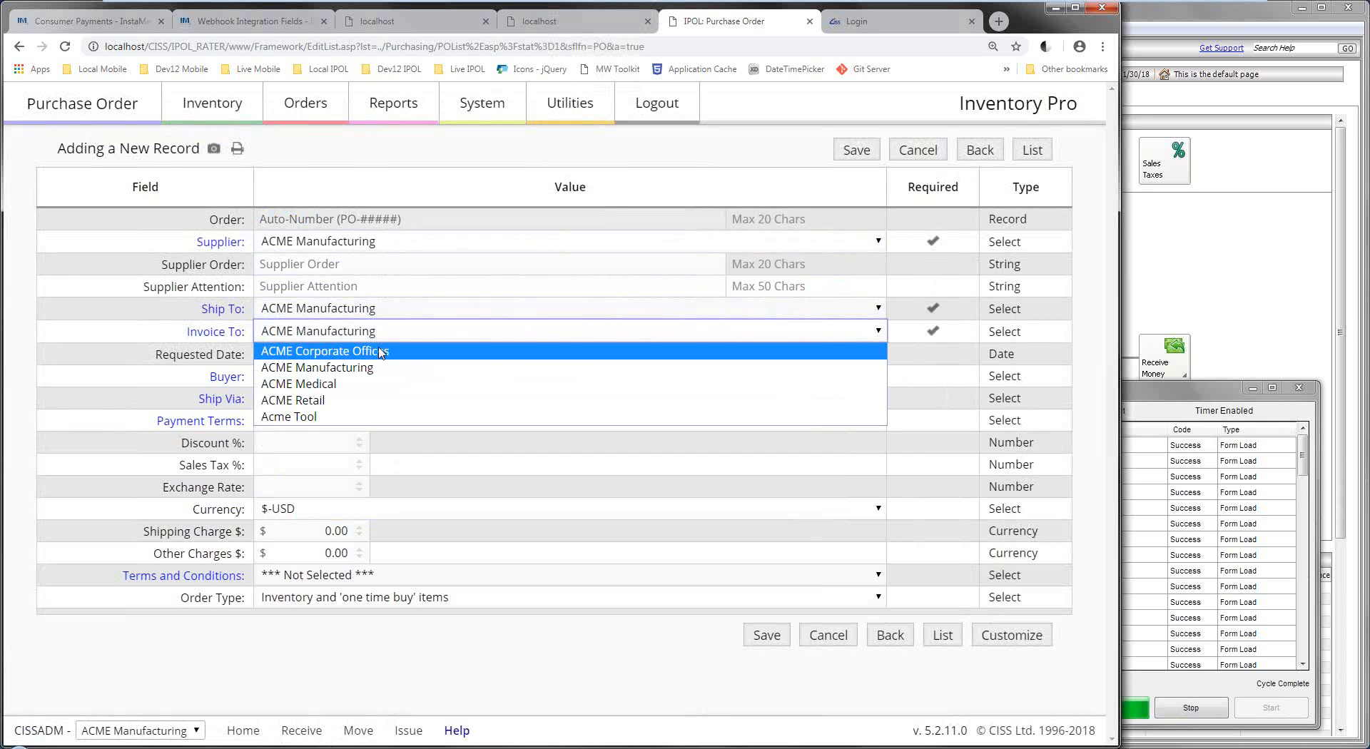
{"action": "left_click", "coordinate": [382, 352]}
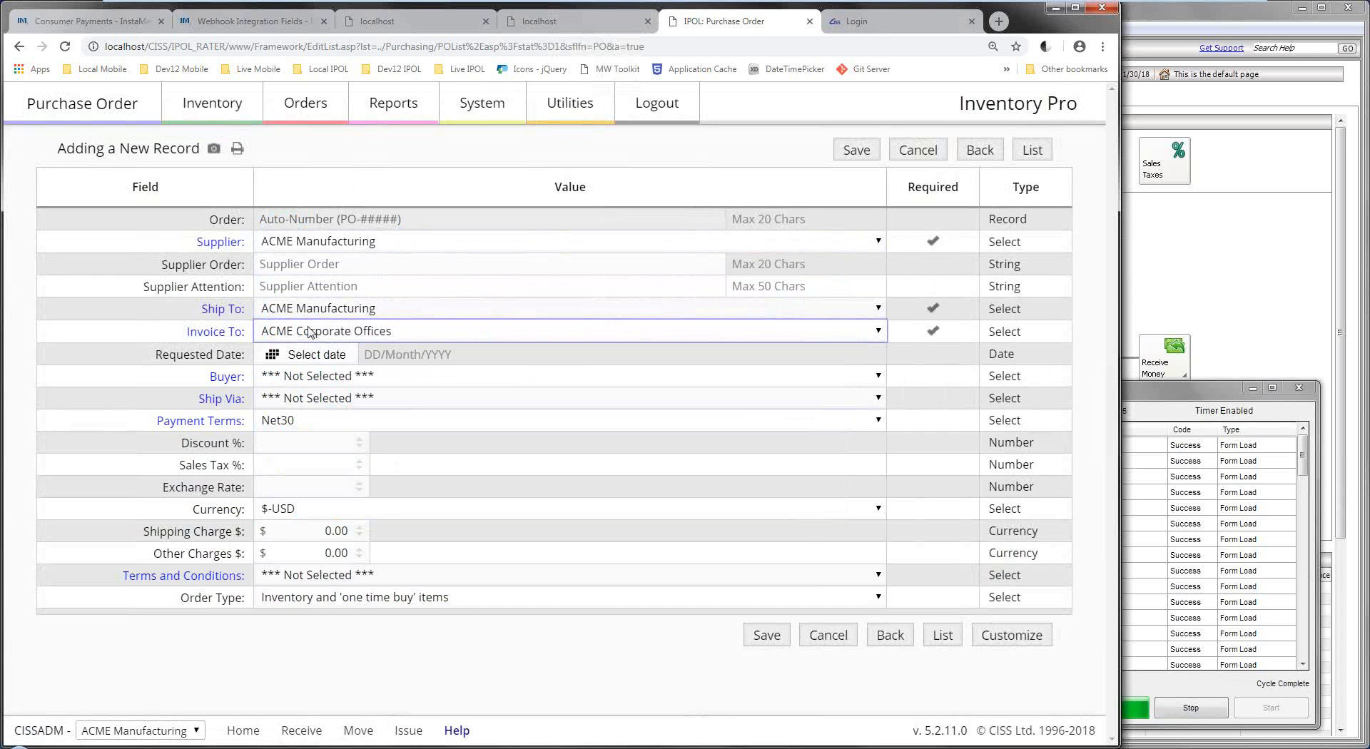
{"action": "left_click", "coordinate": [388, 308]}
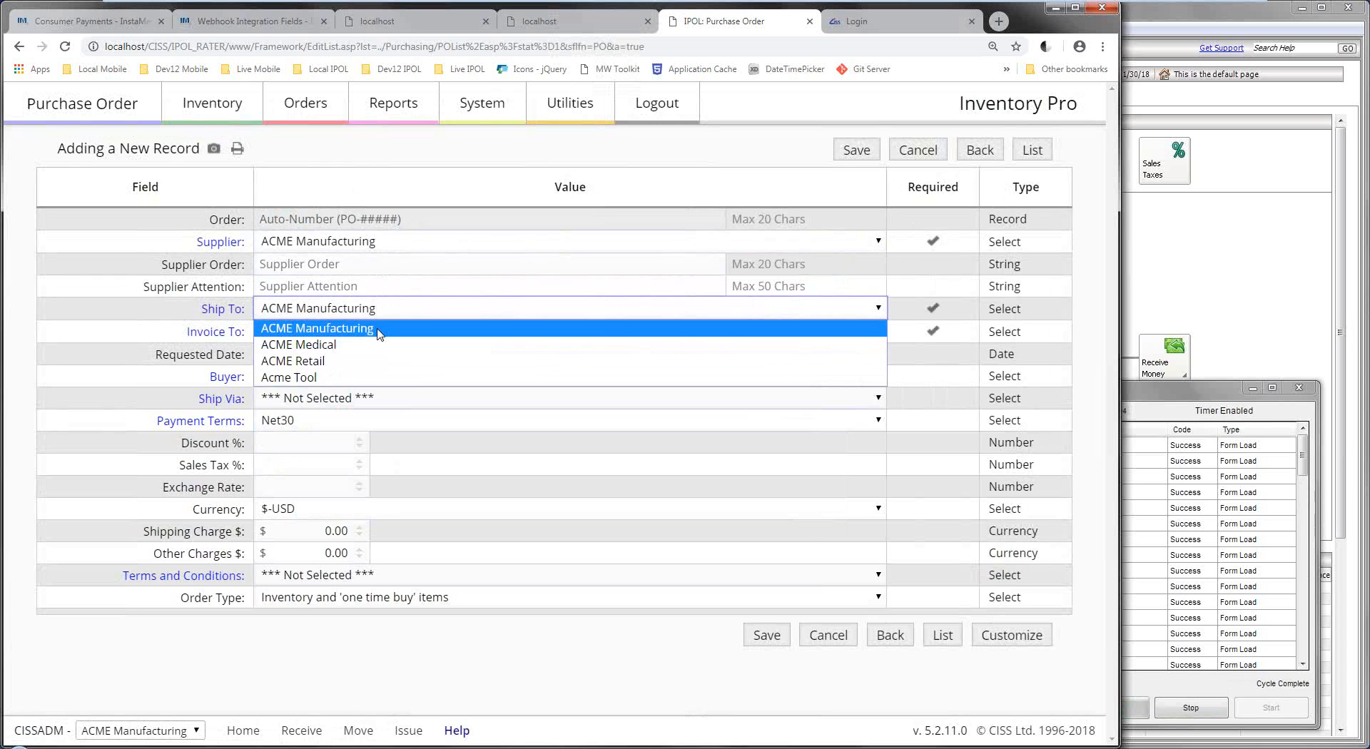
{"action": "left_click", "coordinate": [381, 331]}
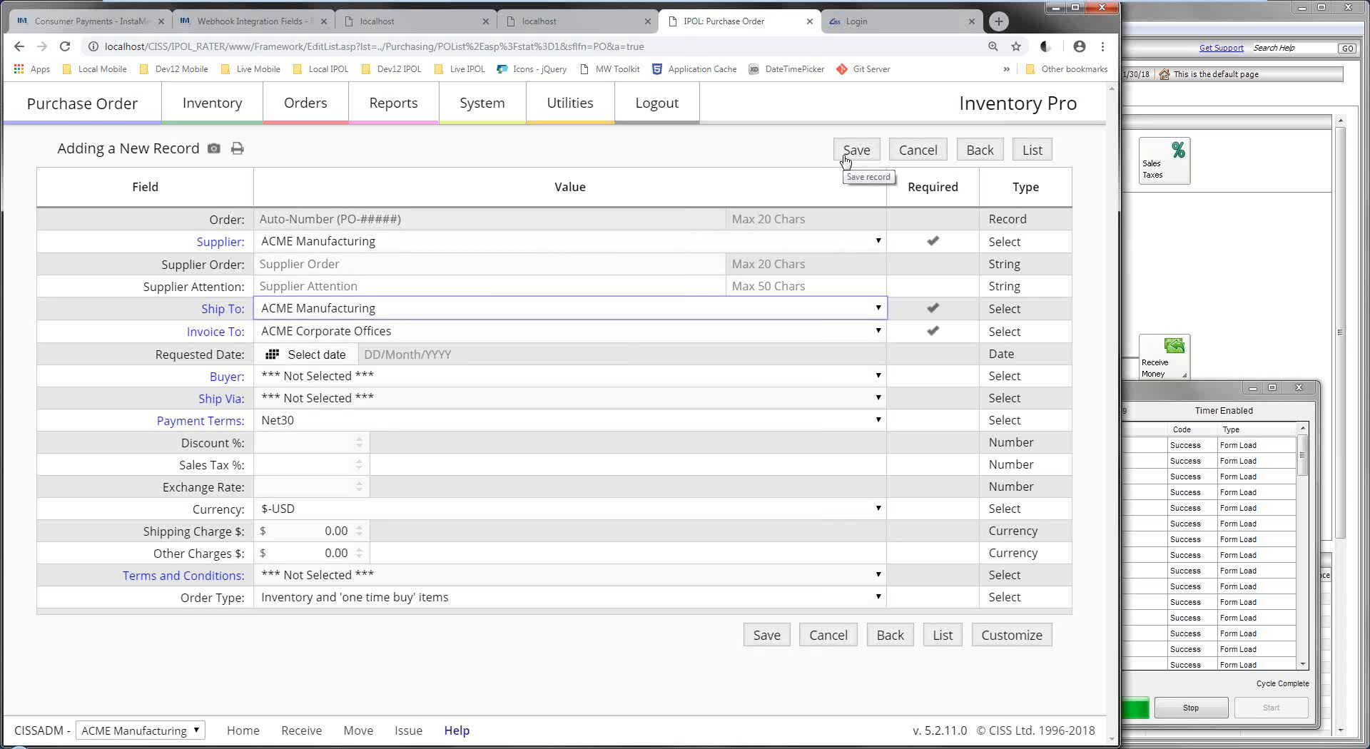
{"action": "left_click", "coordinate": [846, 156]}
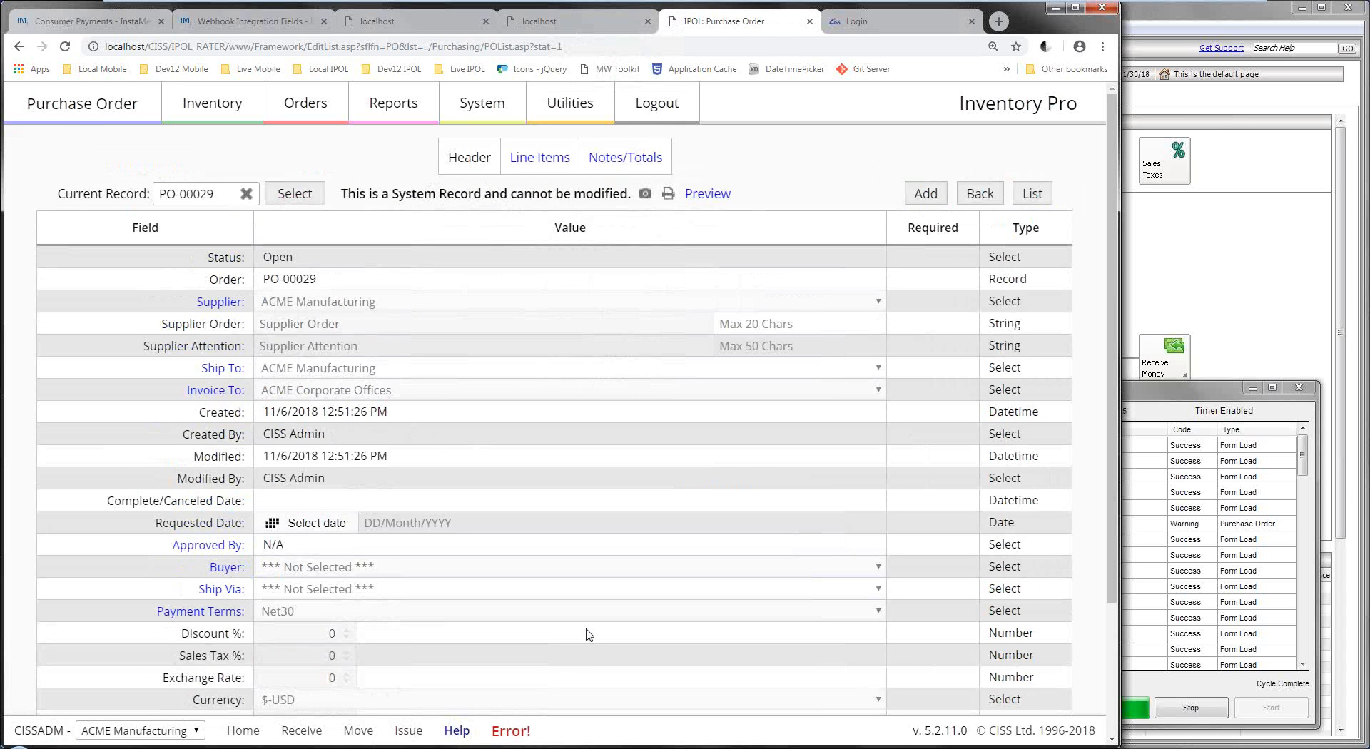
Dismiss the mail error report and reopen PO-00029 from the Current Purchase Orders list.
{"action": "left_click", "coordinate": [497, 735]}
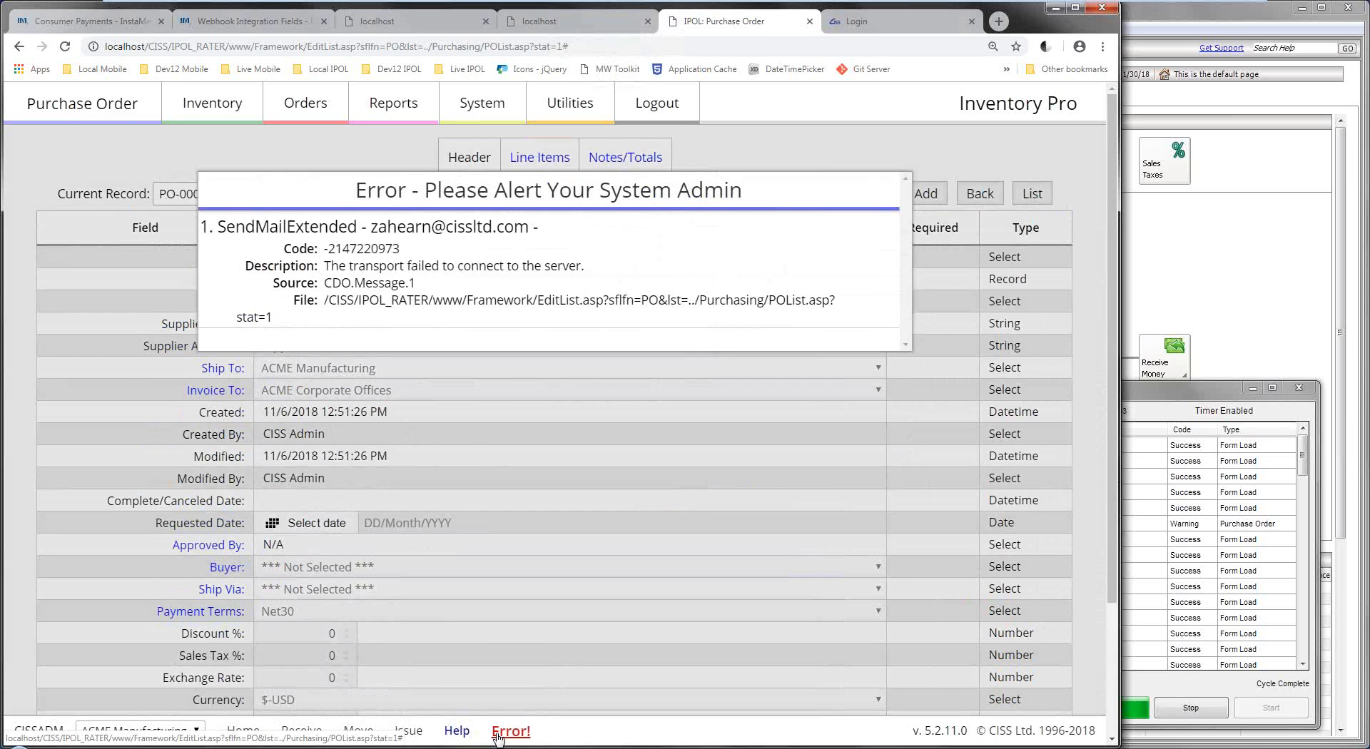
{"action": "left_click", "coordinate": [966, 361]}
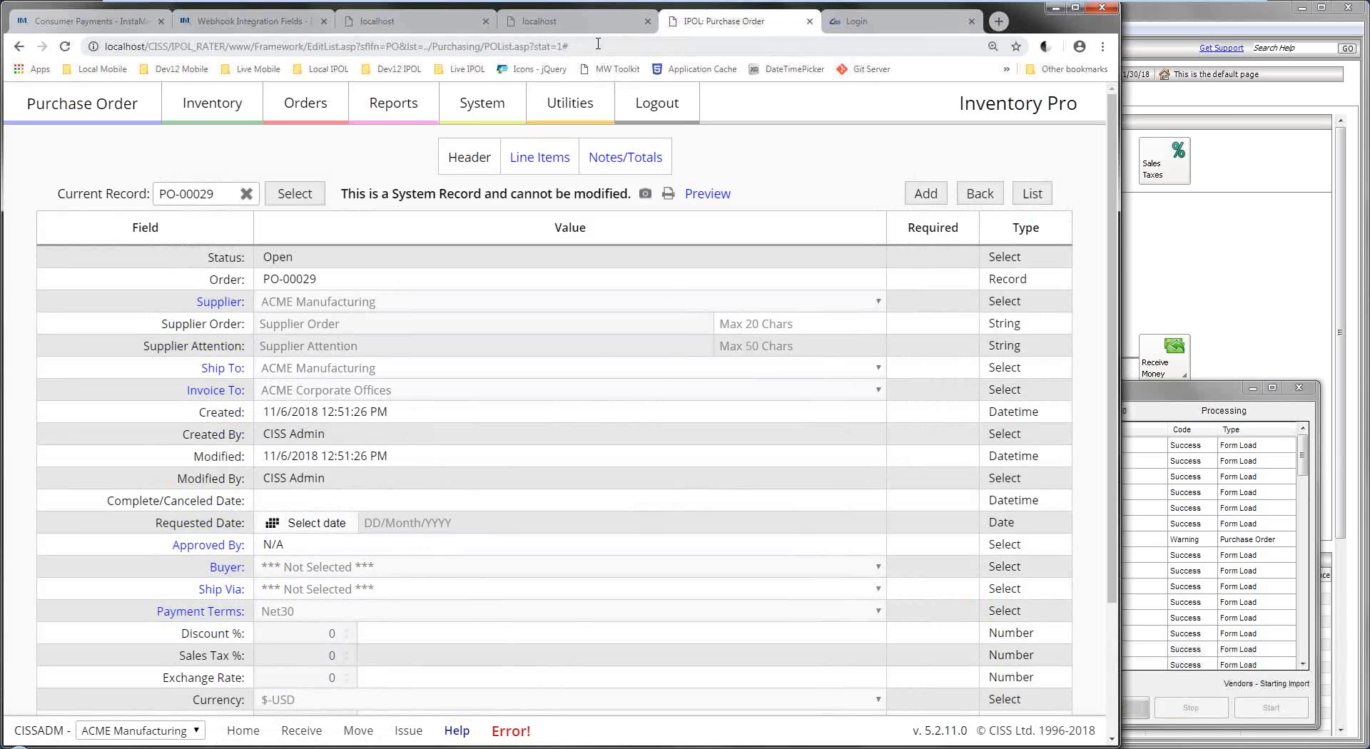
{"action": "left_click", "coordinate": [306, 103]}
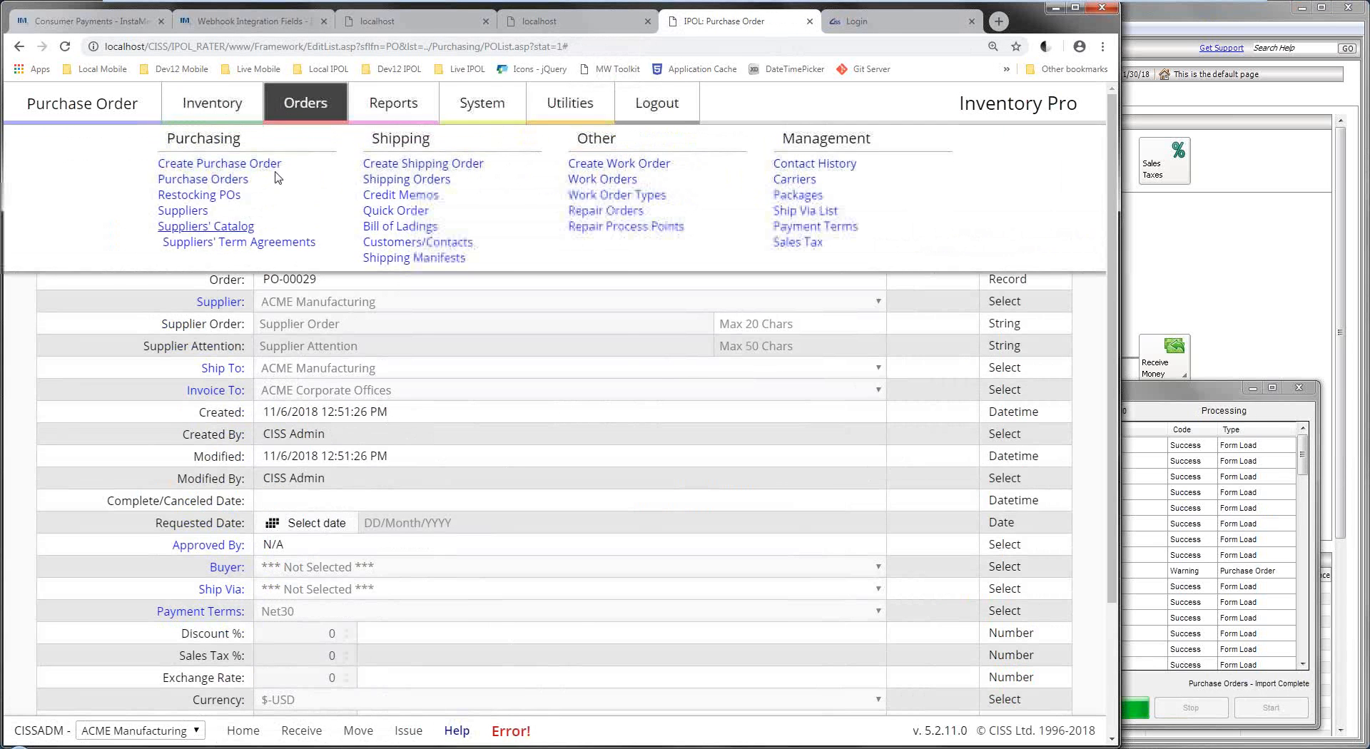
{"action": "left_click", "coordinate": [218, 180]}
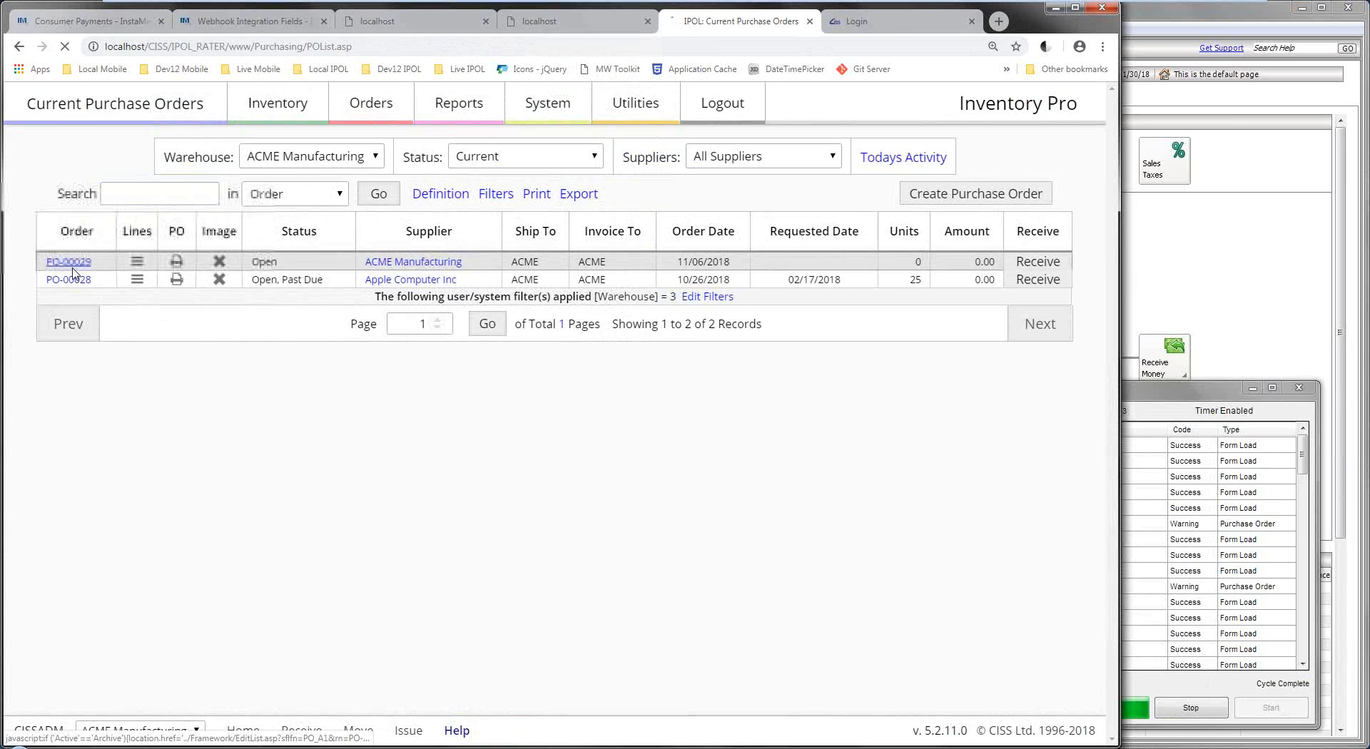
{"action": "left_click", "coordinate": [69, 261]}
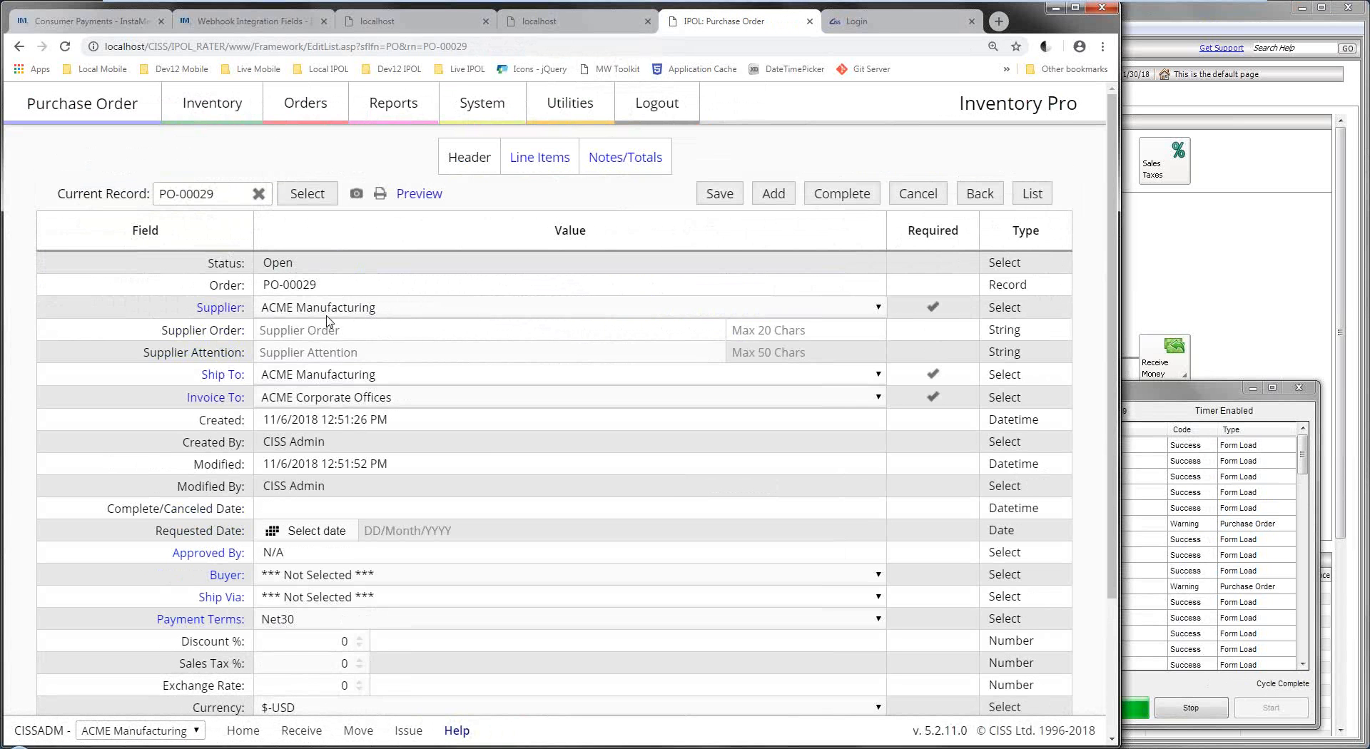
{"action": "scroll", "coordinate": [325, 350], "scroll_direction": "down", "scroll_amount": 2}
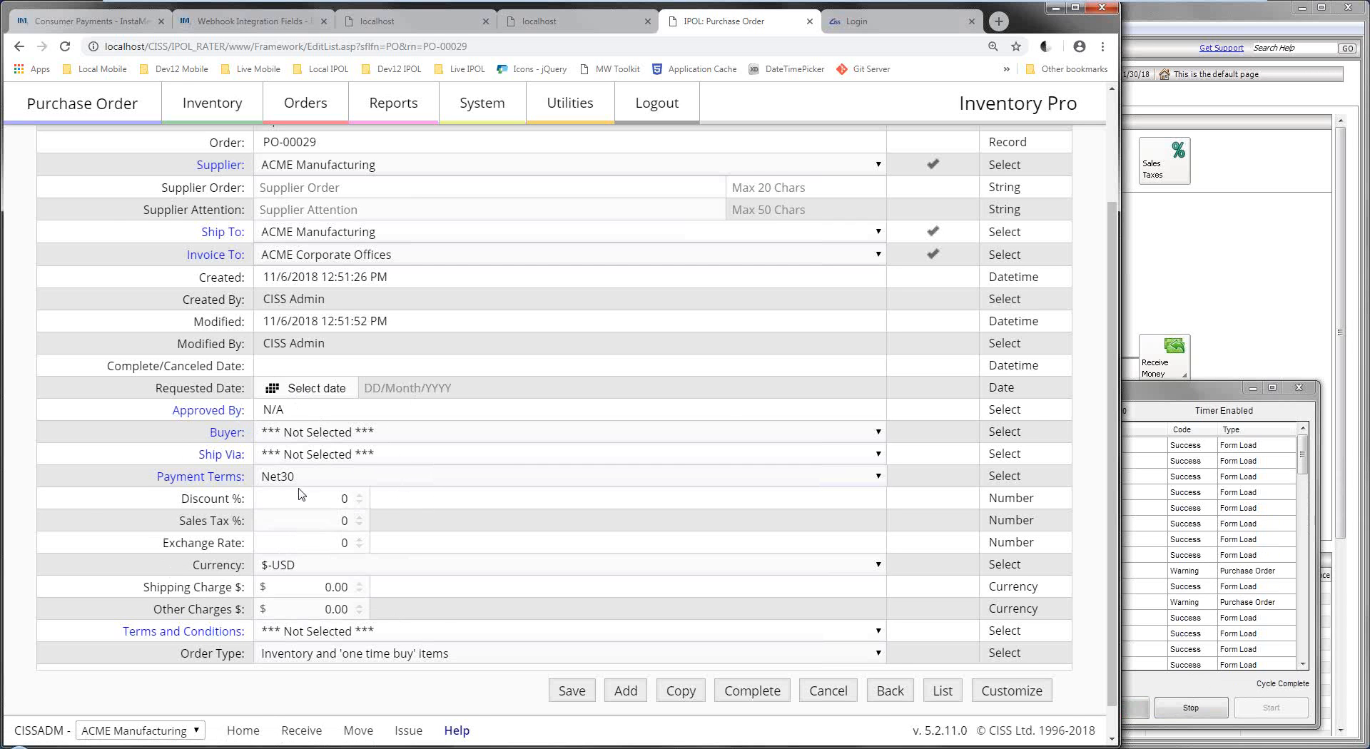
{"action": "scroll", "coordinate": [286, 496], "scroll_direction": "up", "scroll_amount": 2}
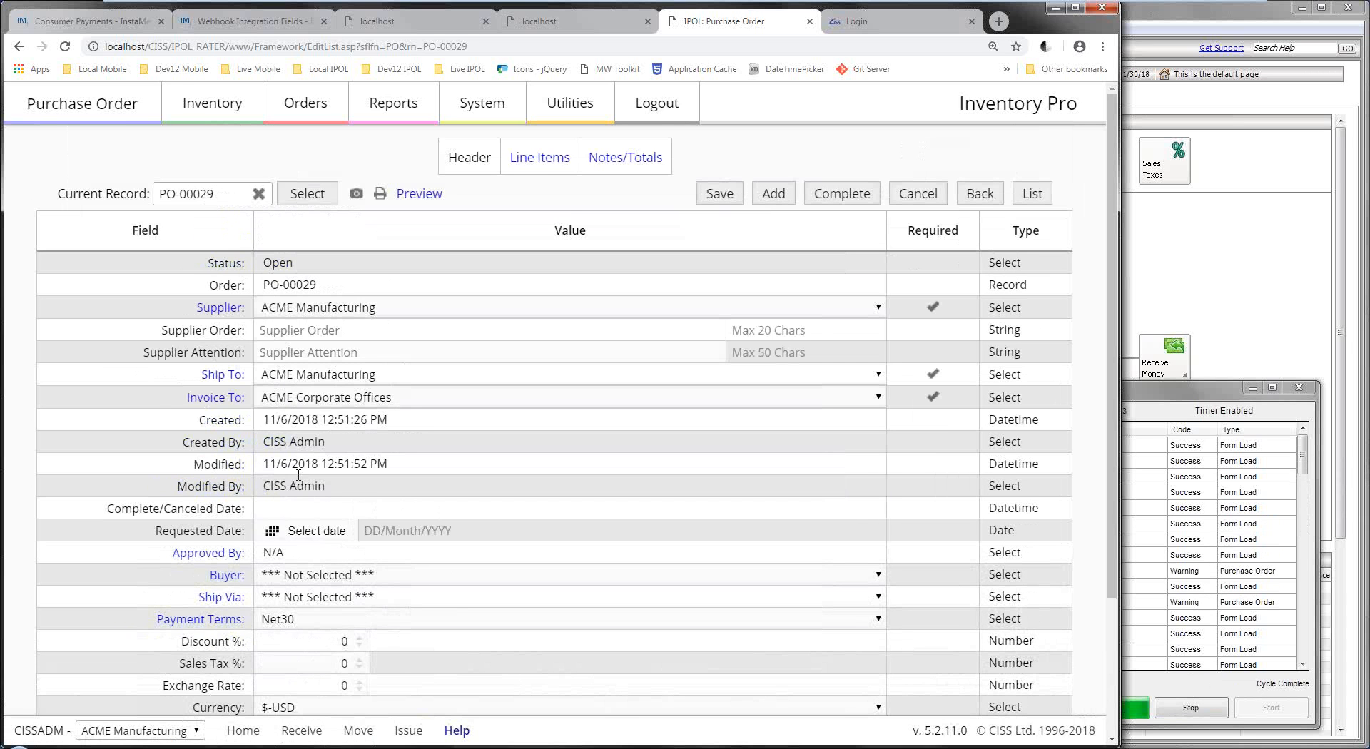
Add IPODC-B-60 and IPODC-W-60 as line items on PO-00029, one each at $350.
{"action": "left_click", "coordinate": [541, 166]}
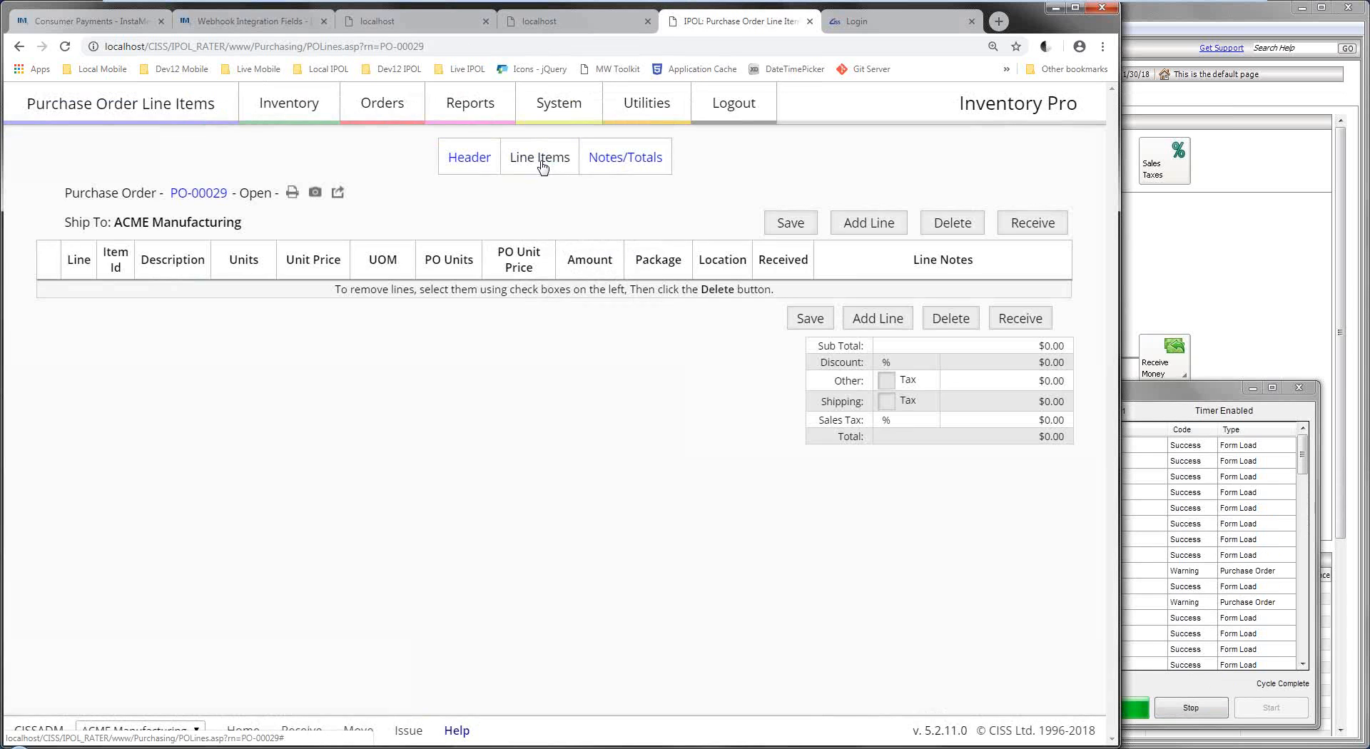
{"action": "left_click", "coordinate": [864, 225]}
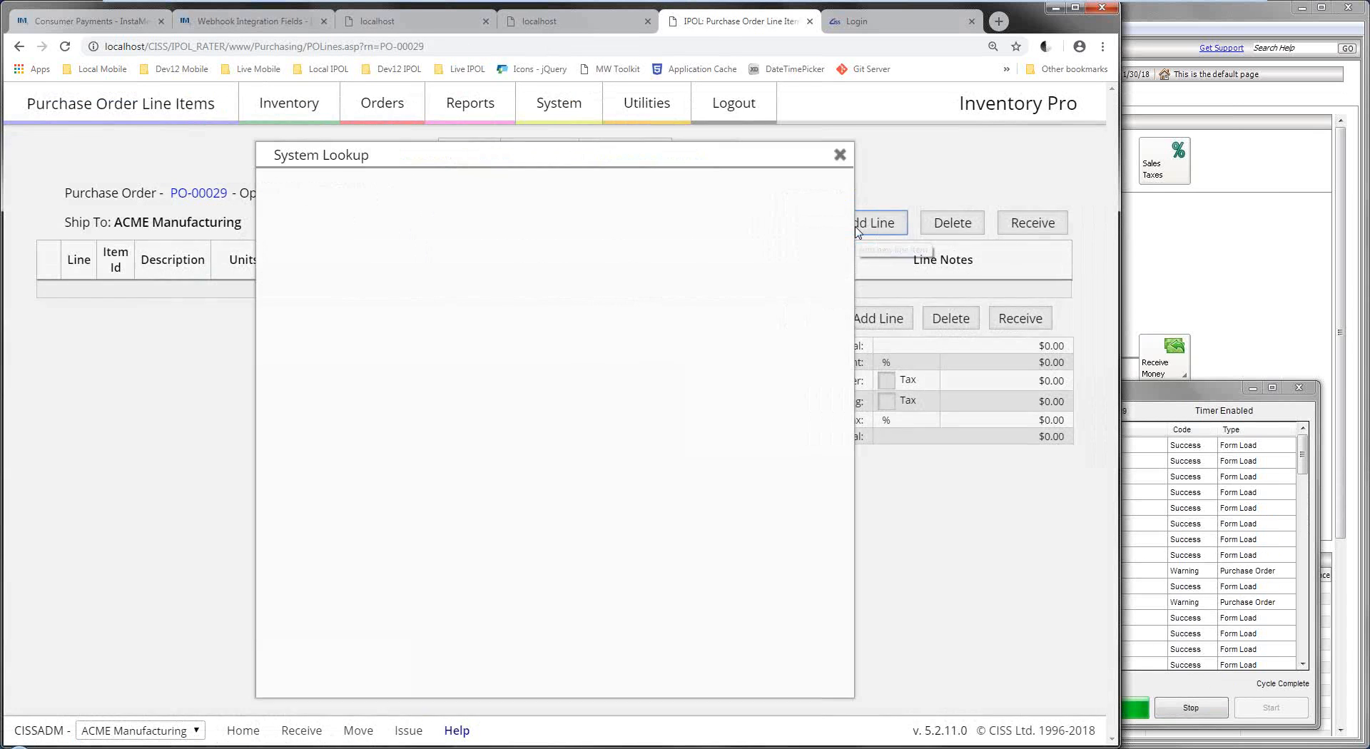
{"action": "left_click", "coordinate": [836, 157]}
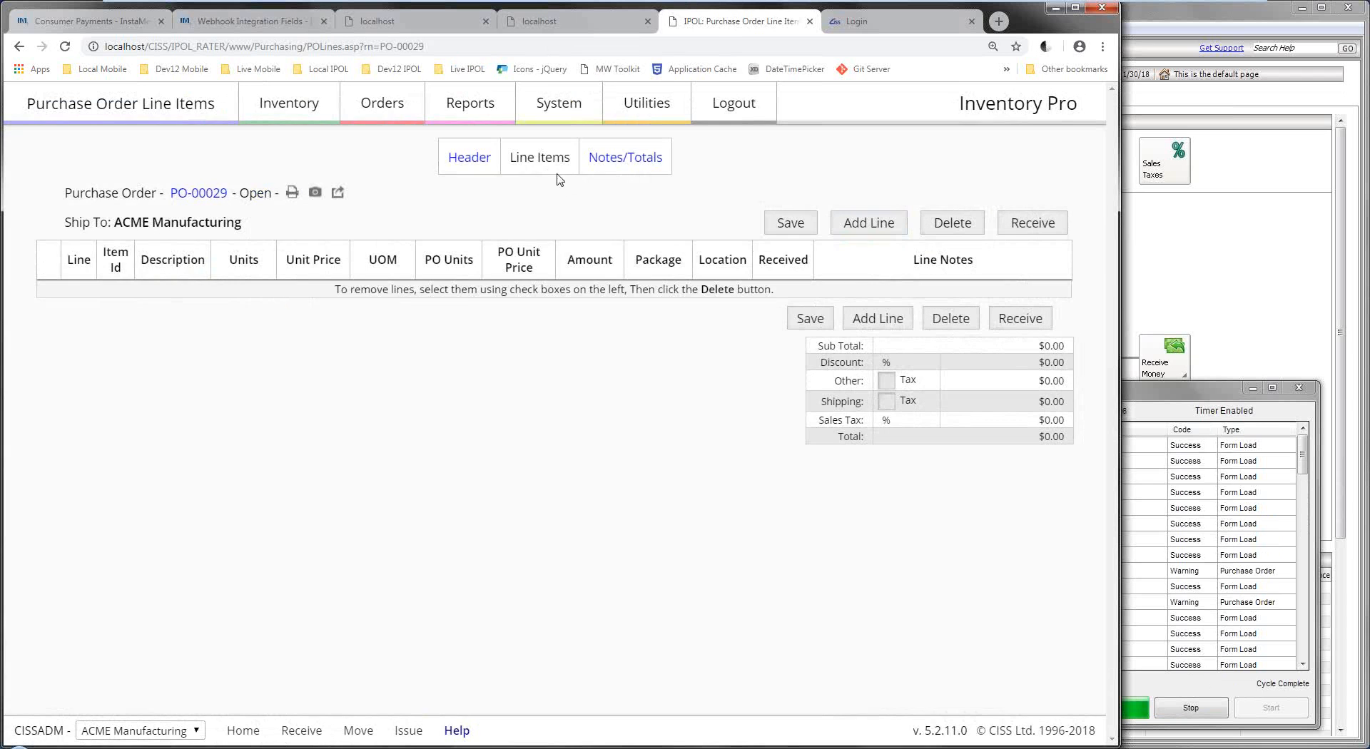
{"action": "left_click", "coordinate": [865, 224]}
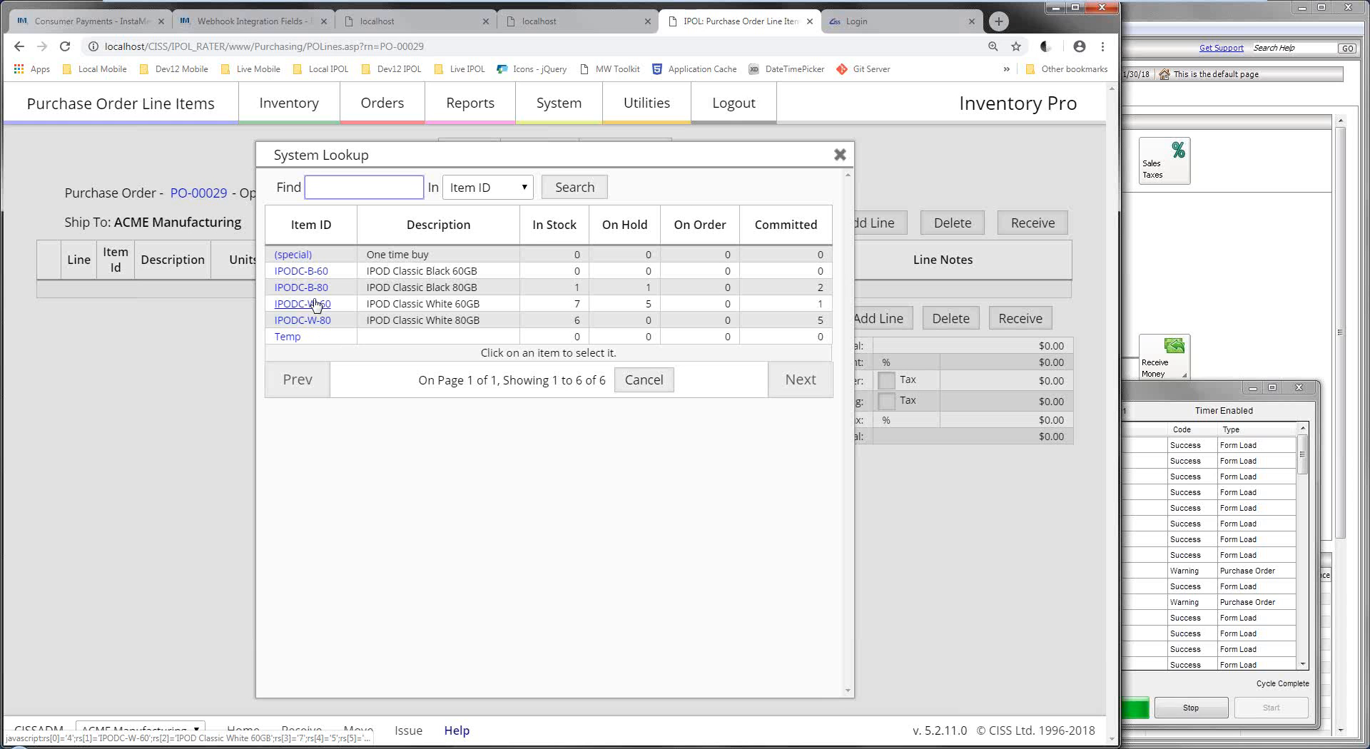
{"action": "left_click", "coordinate": [300, 273]}
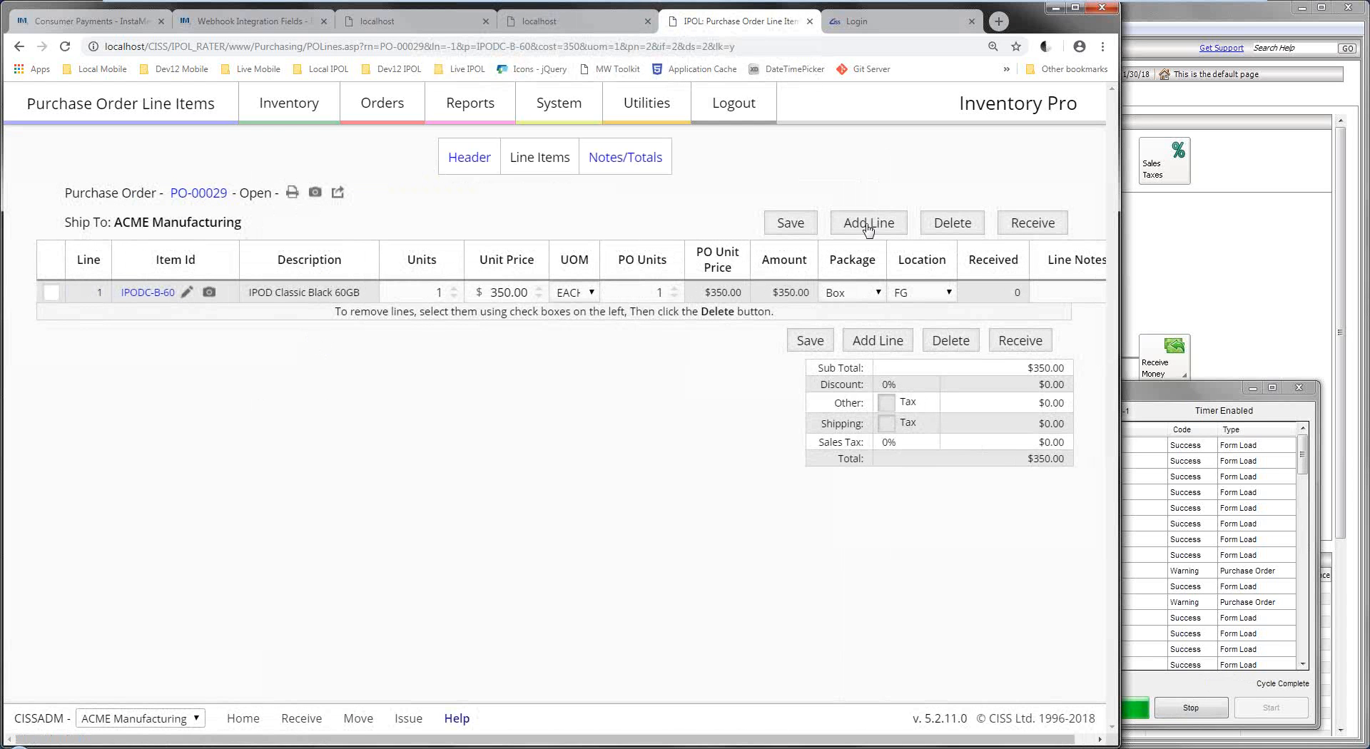
{"action": "left_click", "coordinate": [868, 225]}
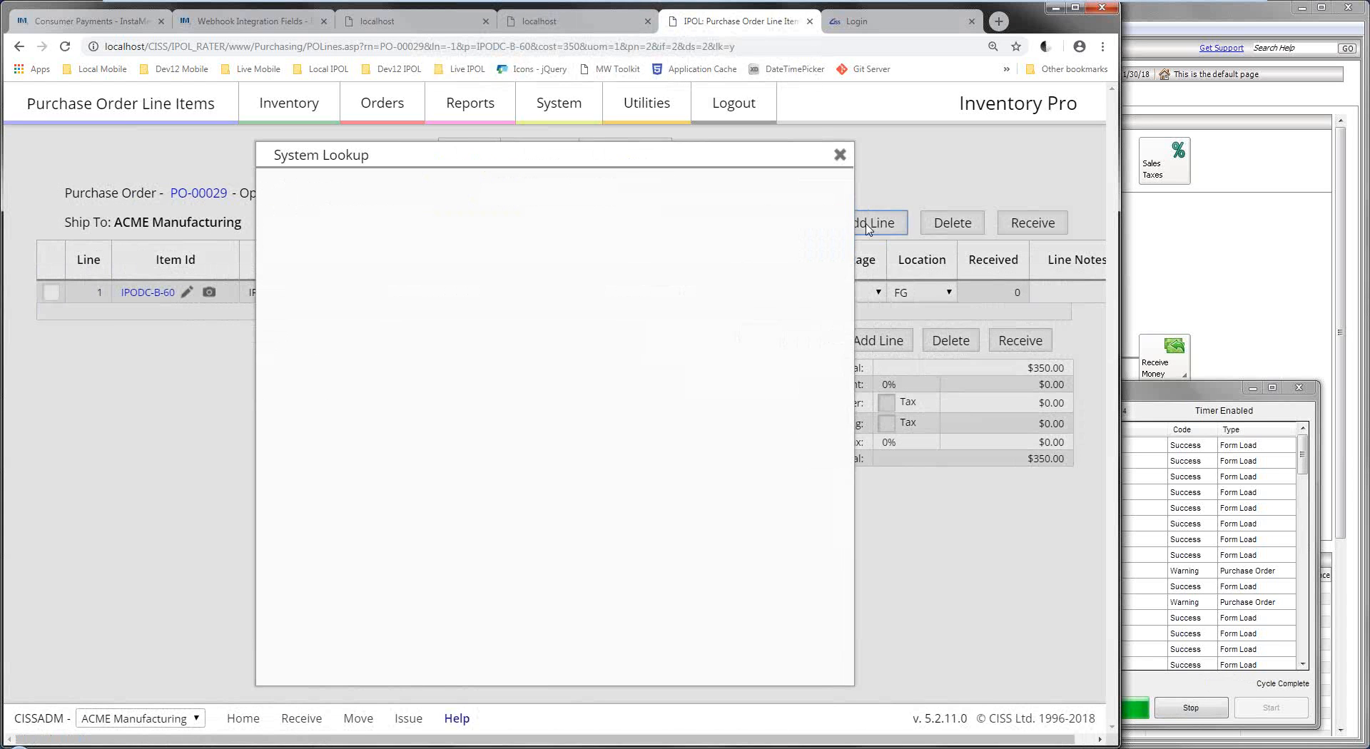
{"action": "left_click", "coordinate": [320, 305]}
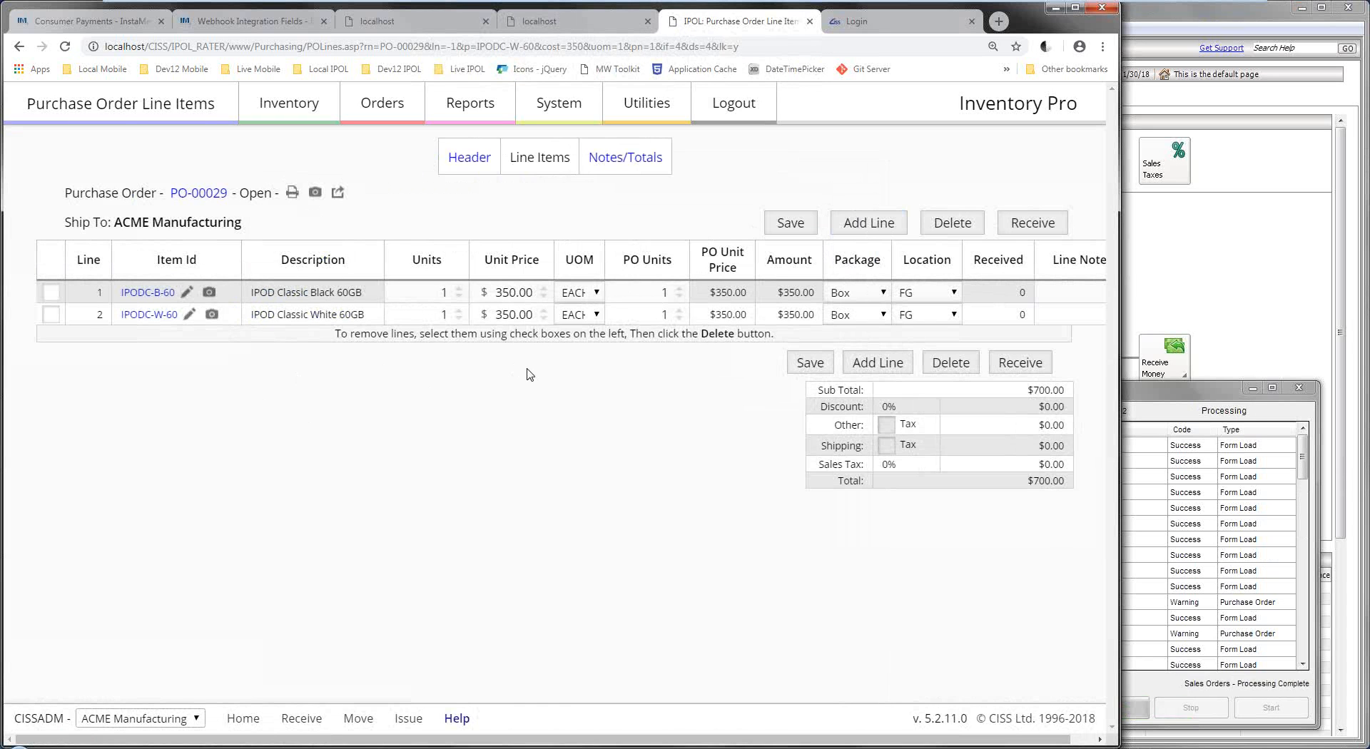
Keep line 1's location as FG and try the CASE-10 unit of measure.
{"action": "left_click", "coordinate": [931, 293]}
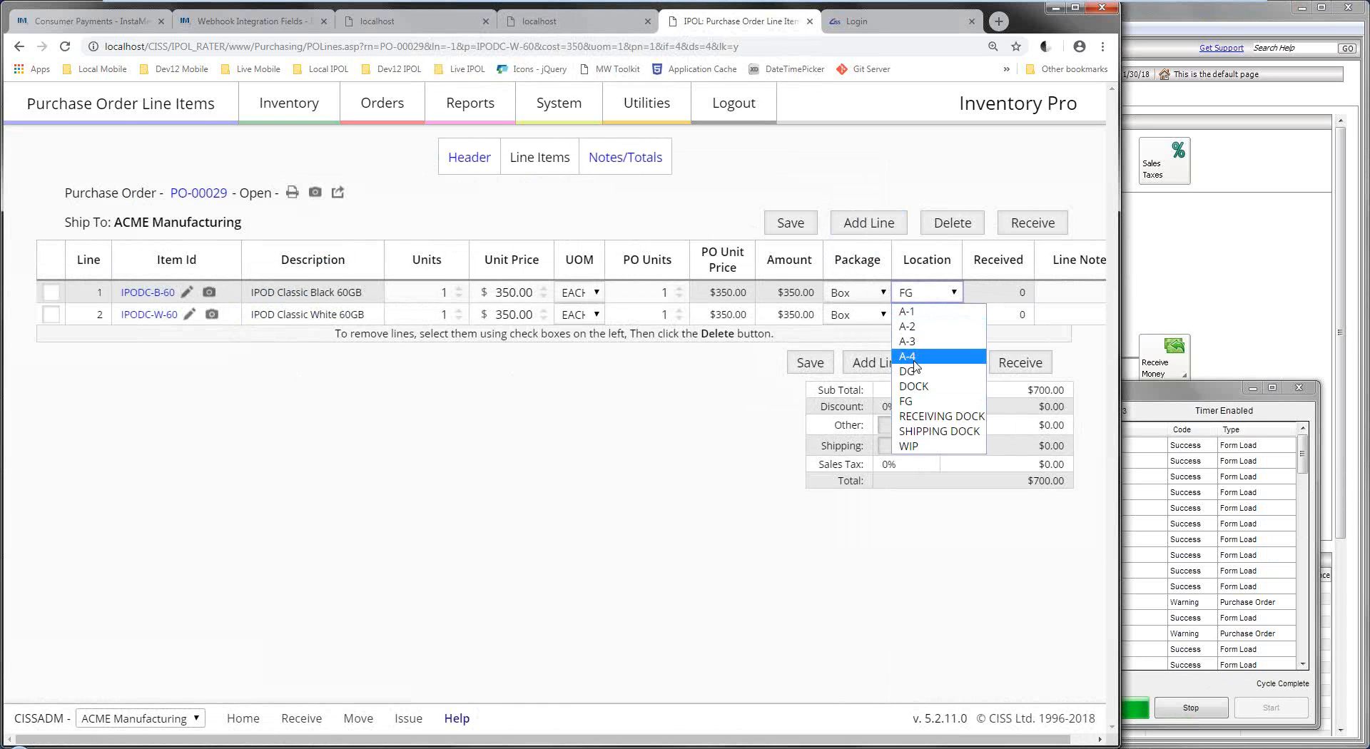
{"action": "left_click", "coordinate": [661, 400]}
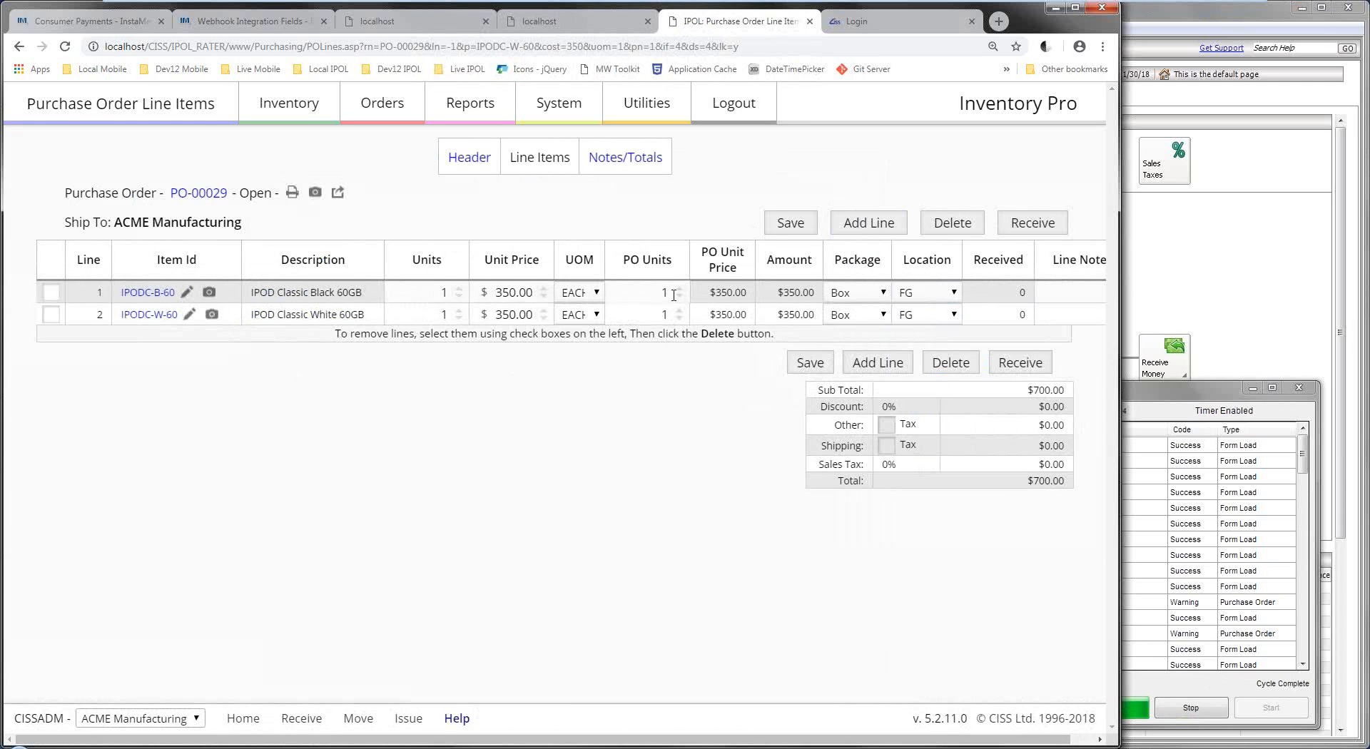
{"action": "left_click", "coordinate": [576, 294]}
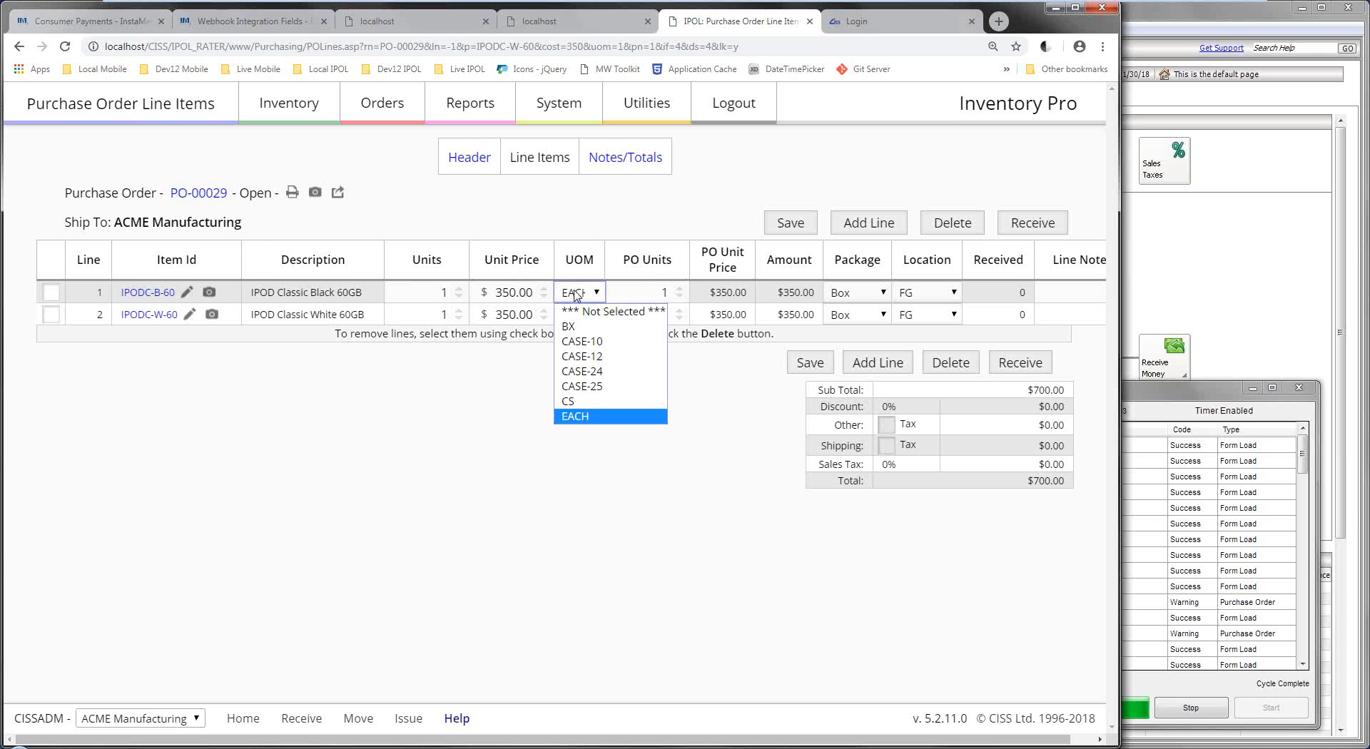
{"action": "left_click", "coordinate": [601, 343]}
{"action": "left_click", "coordinate": [790, 221]}
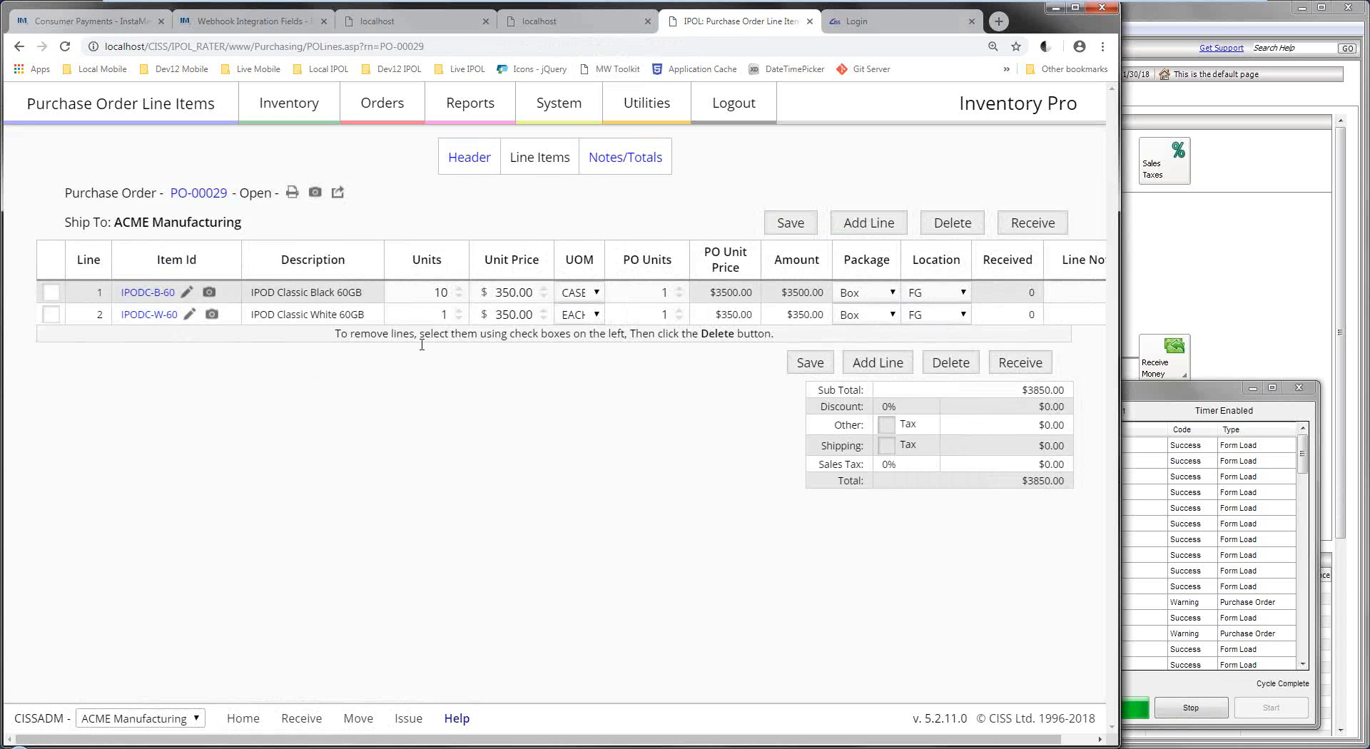
Set line 1 back to EACH units and start receiving PO-00029 into FG.
{"action": "left_click", "coordinate": [631, 294]}
{"action": "left_click_drag", "start_coordinate": [411, 295], "coordinate": [450, 289]}
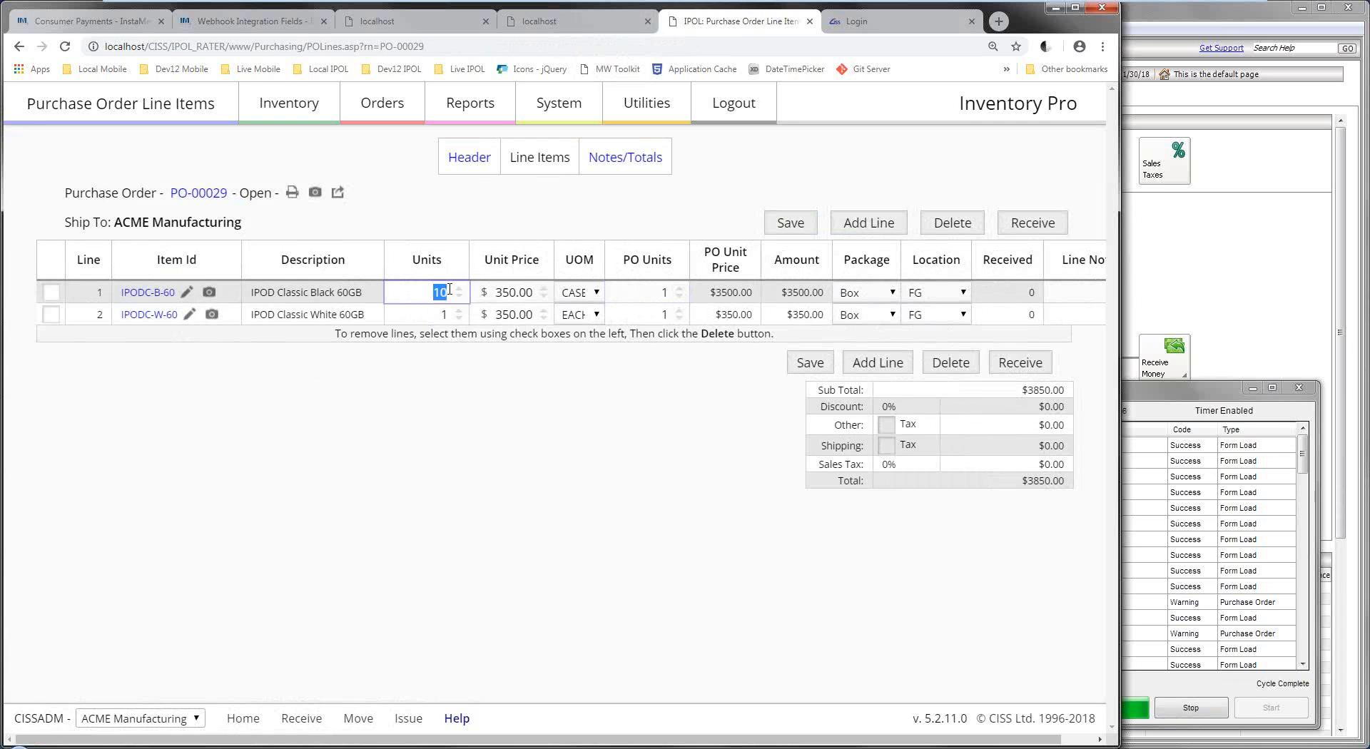
{"action": "left_click", "coordinate": [584, 294]}
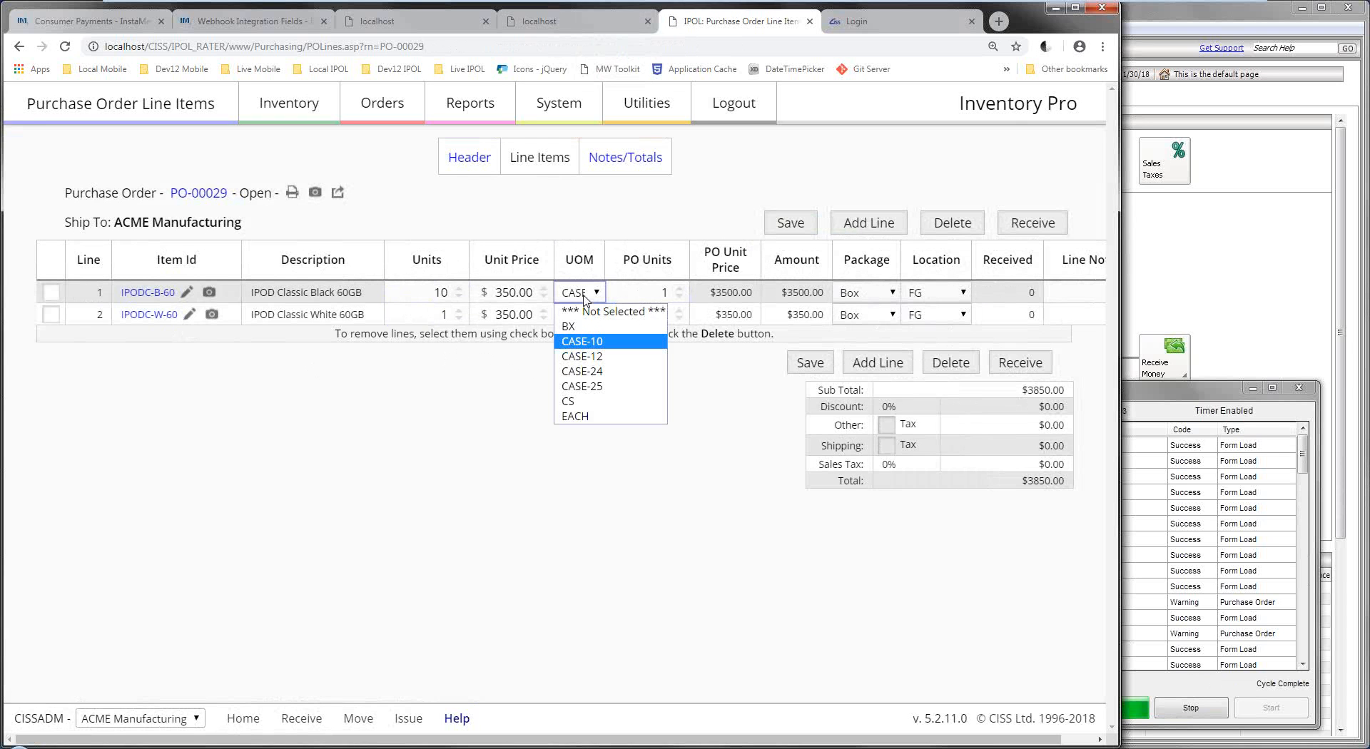
{"action": "left_click", "coordinate": [582, 416]}
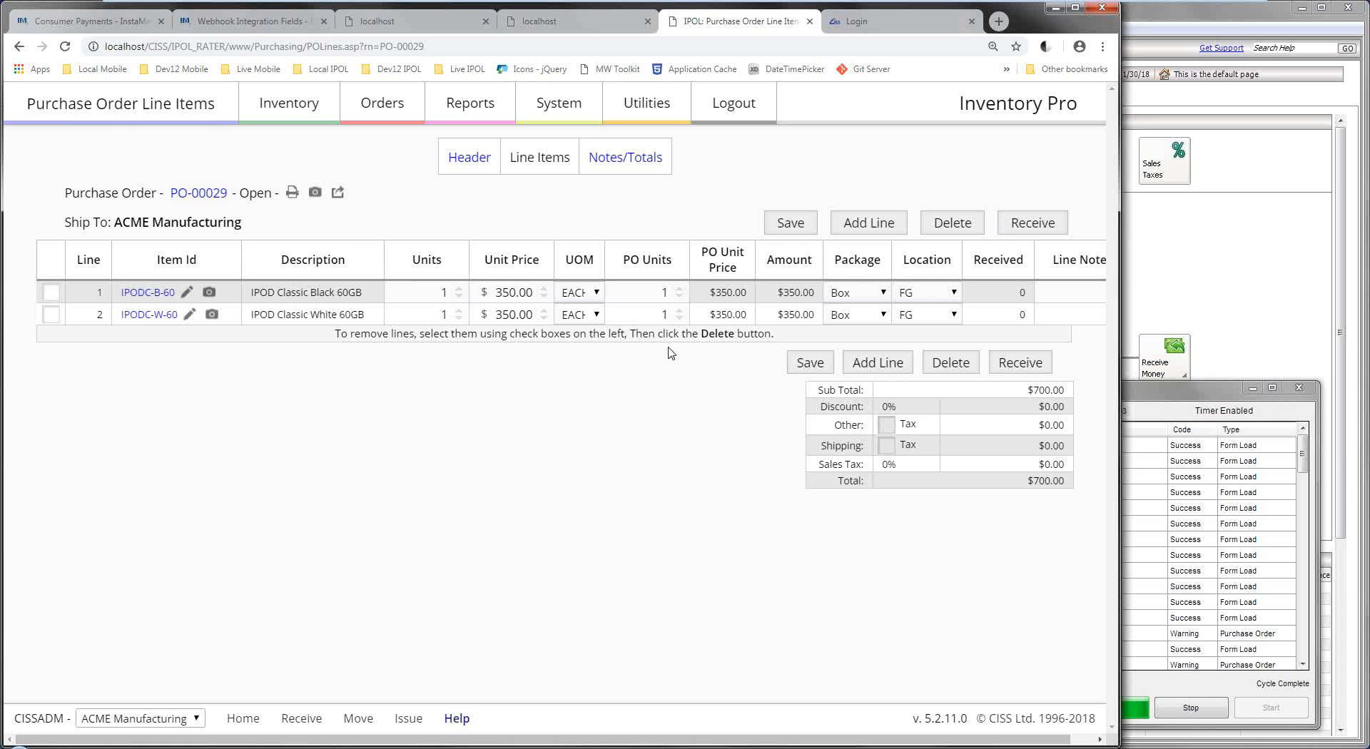
{"action": "left_click", "coordinate": [1025, 227]}
{"action": "left_click", "coordinate": [626, 128]}
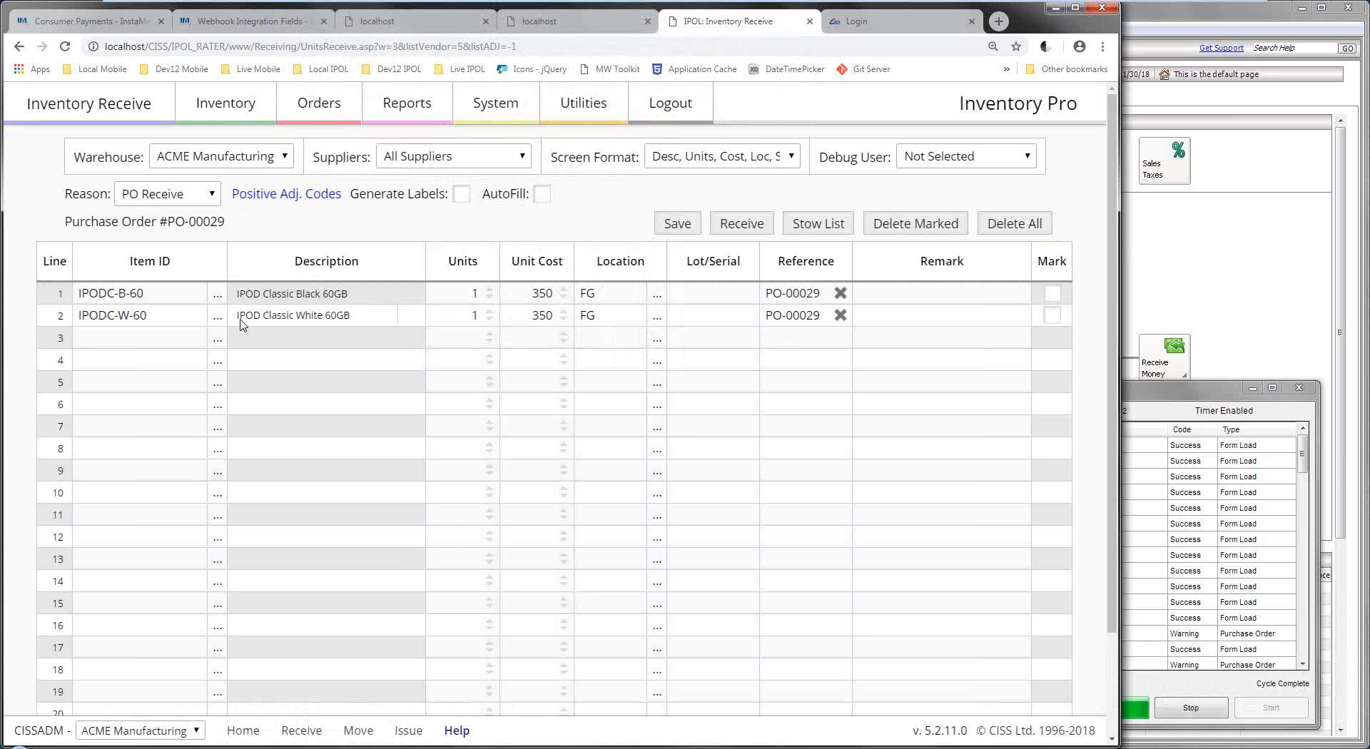
Bring the Sage Interface log forward to check PO-00029's posting result.
{"action": "left_click", "coordinate": [1145, 397]}
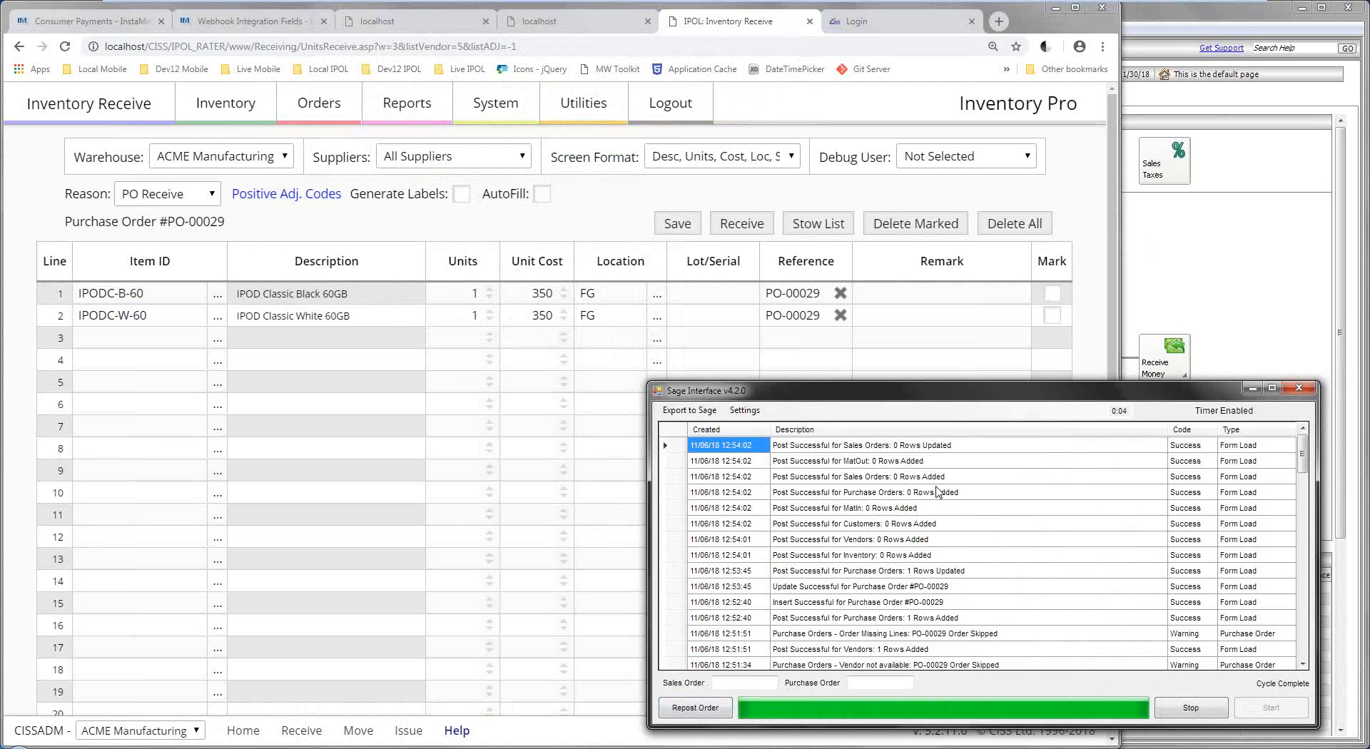
Review PO-00029's $700 iPod lines in Sage 50, then start receiving it in Inventory Pro.
{"action": "left_click", "coordinate": [1177, 215]}
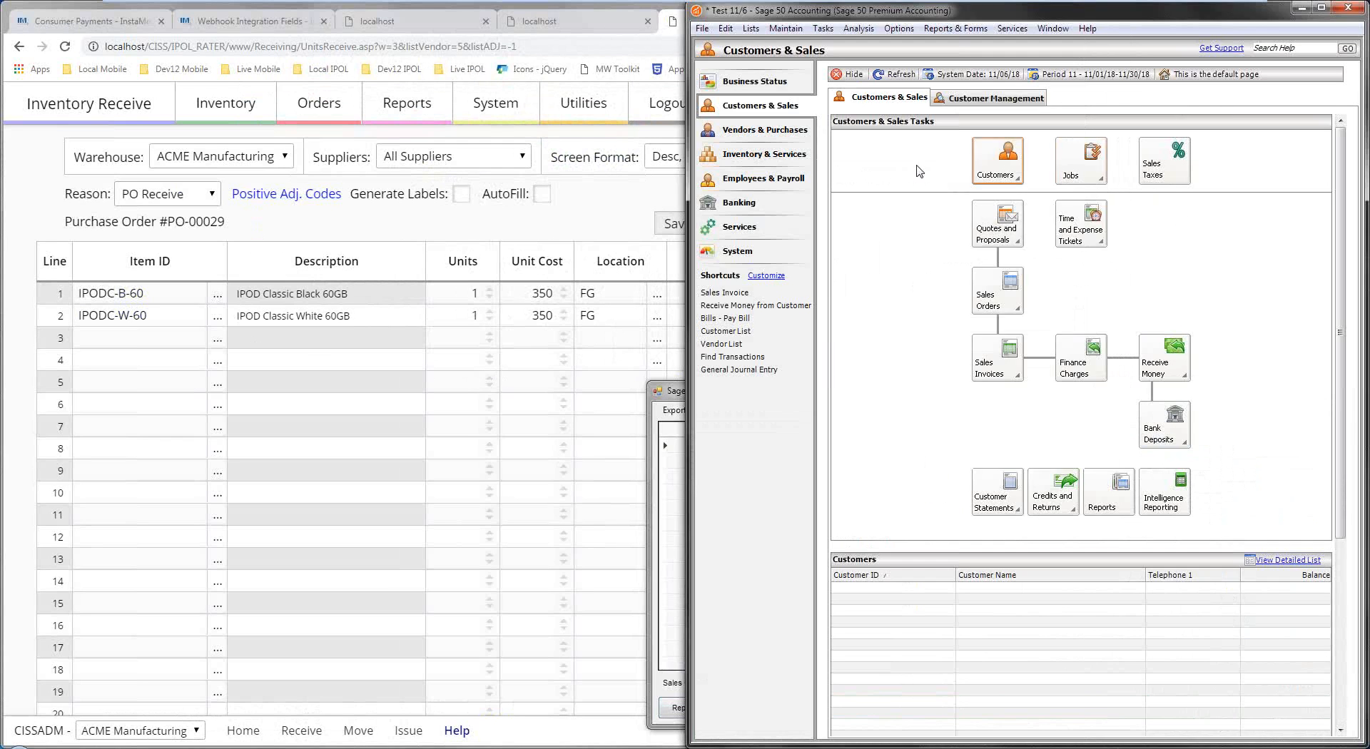
{"action": "left_click", "coordinate": [781, 131]}
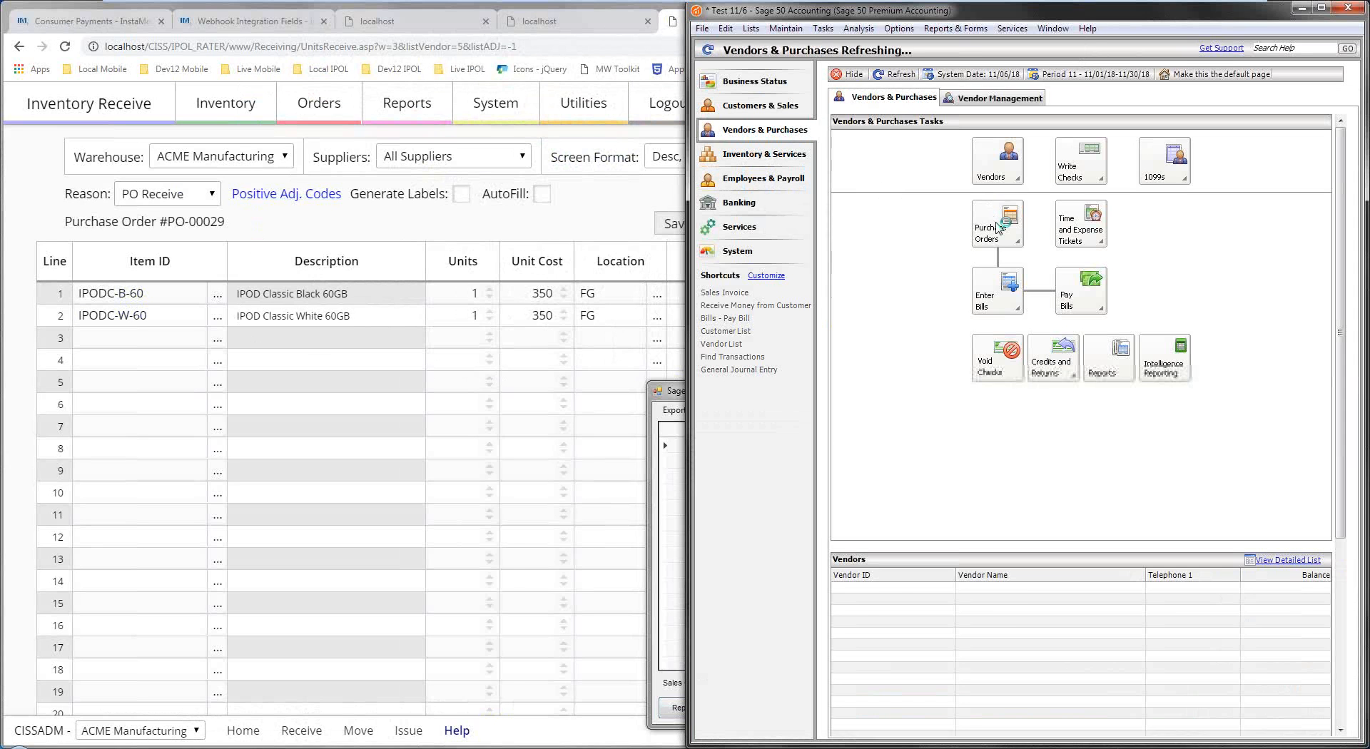
{"action": "left_click", "coordinate": [1000, 240]}
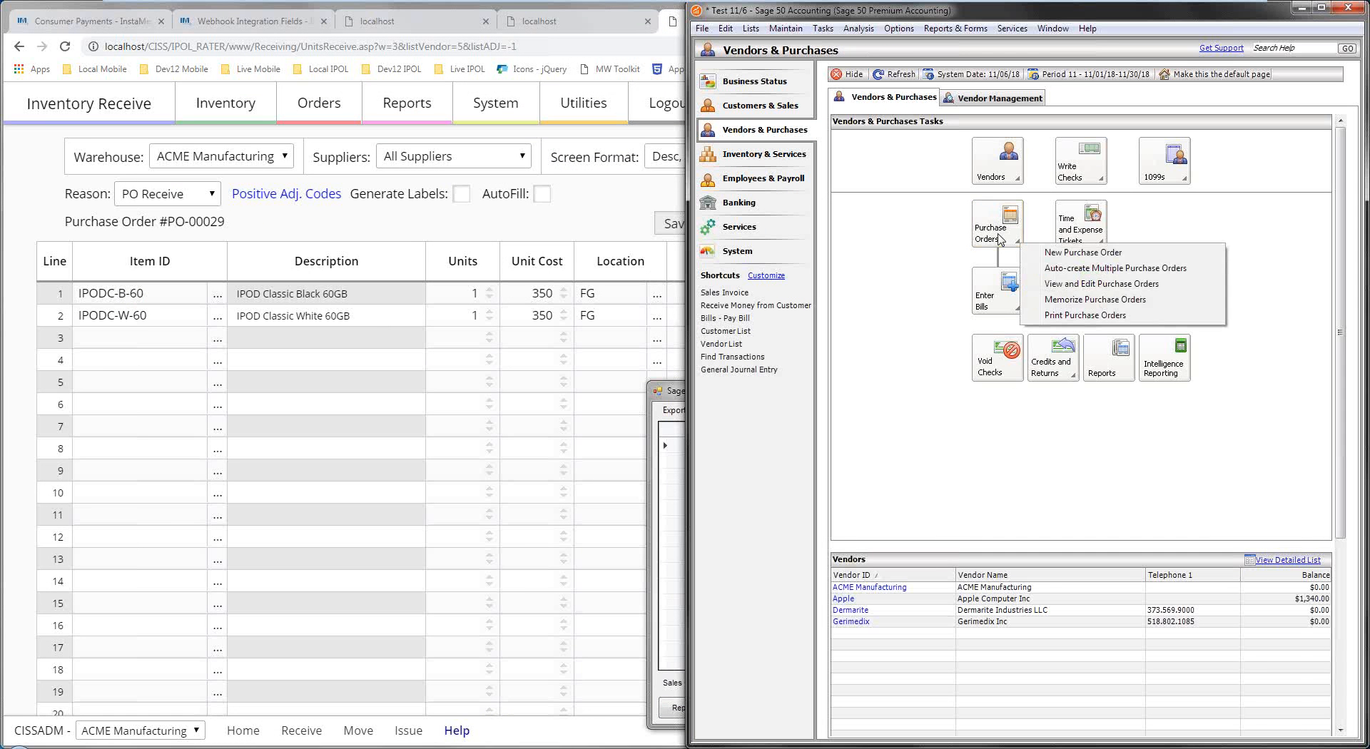
{"action": "left_click", "coordinate": [1087, 283]}
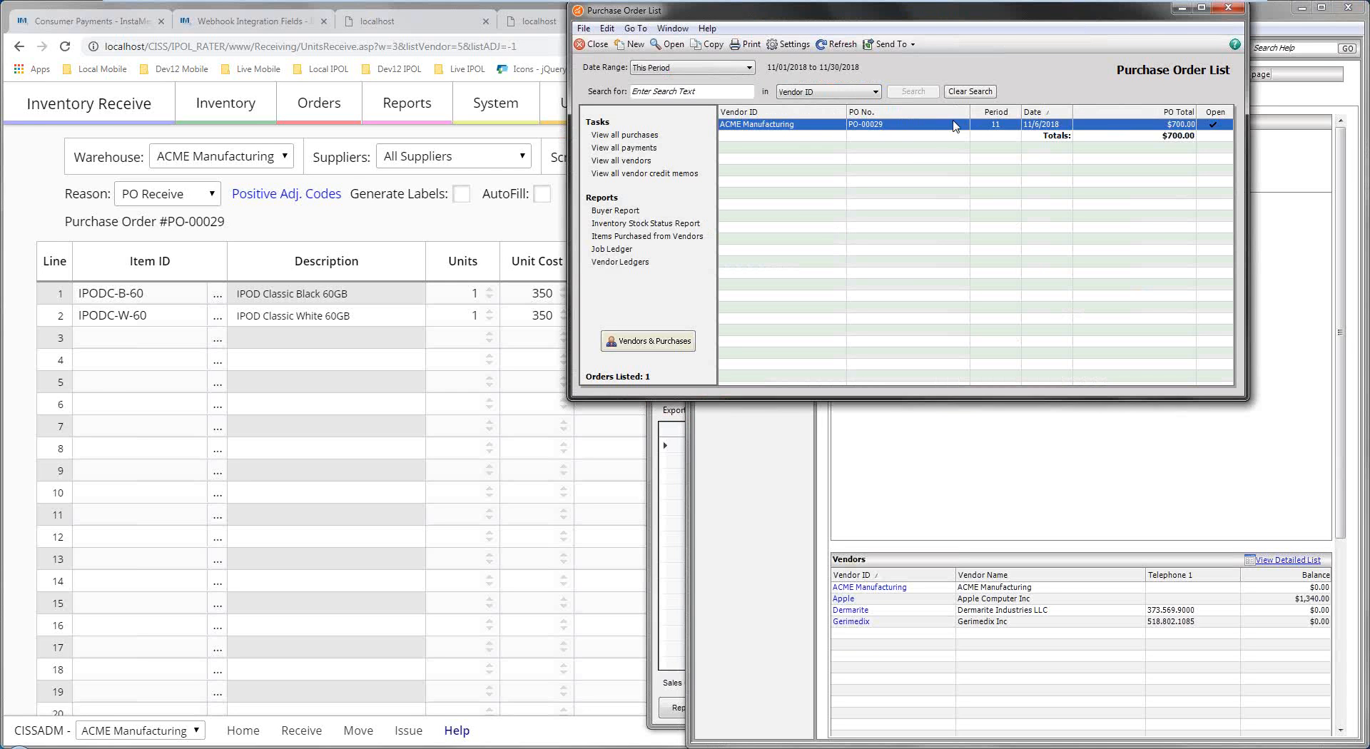
{"action": "double_click", "coordinate": [928, 130]}
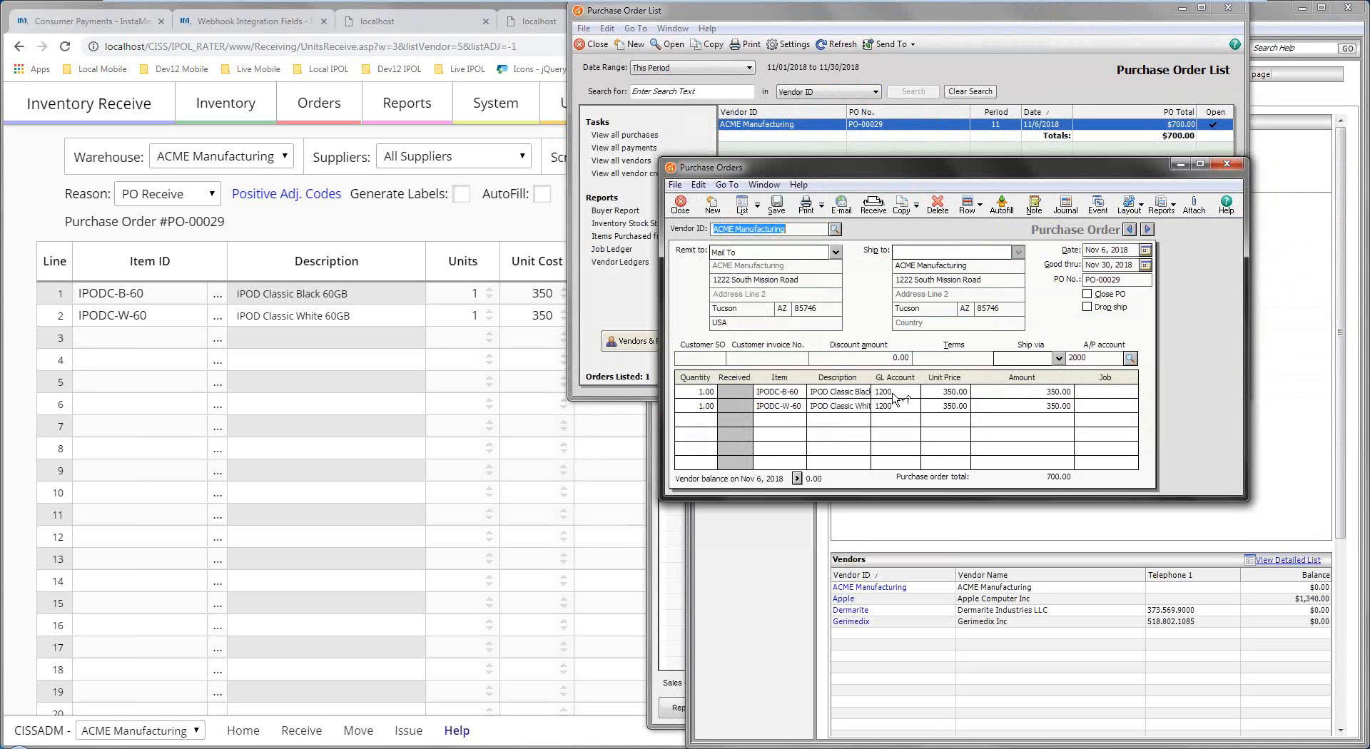
{"action": "left_click", "coordinate": [361, 345]}
{"action": "left_click", "coordinate": [742, 224]}
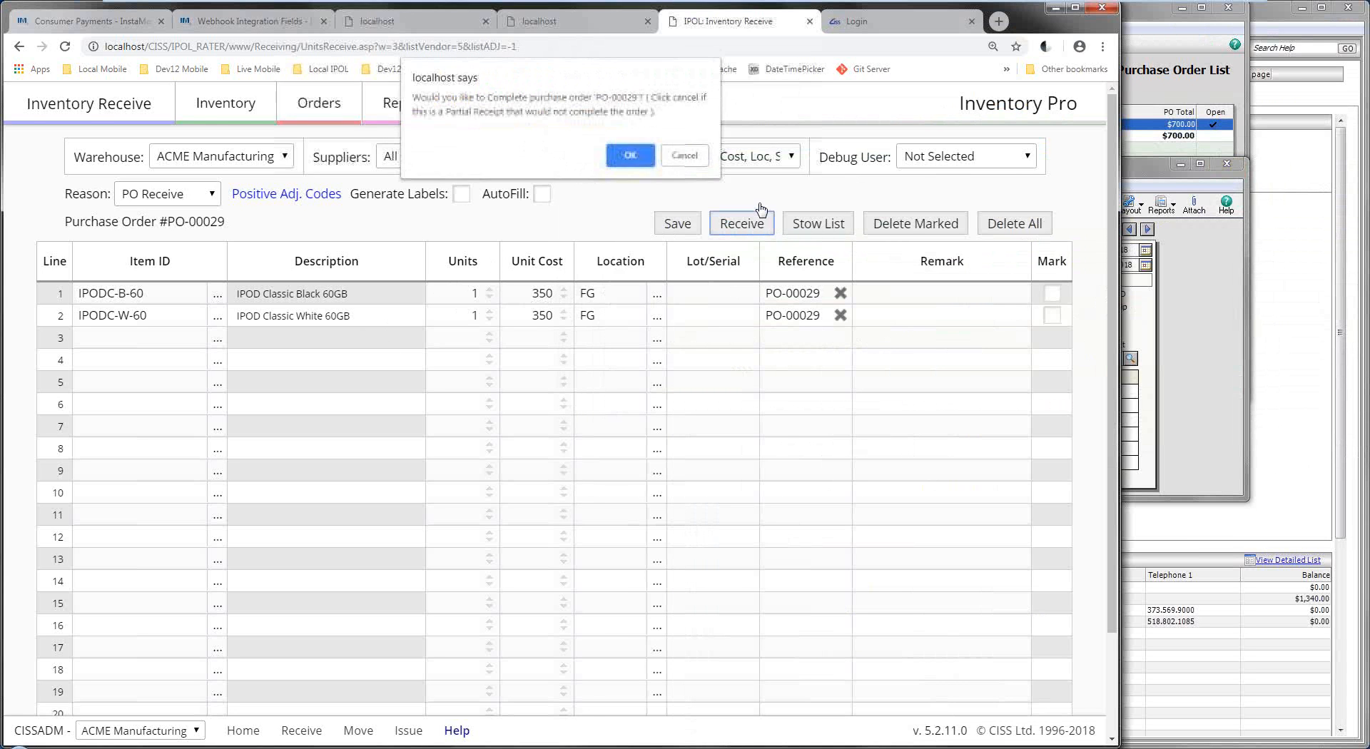
Confirm completing PO-00029 and close its detail window in Sage 50.
{"action": "left_click", "coordinate": [630, 158]}
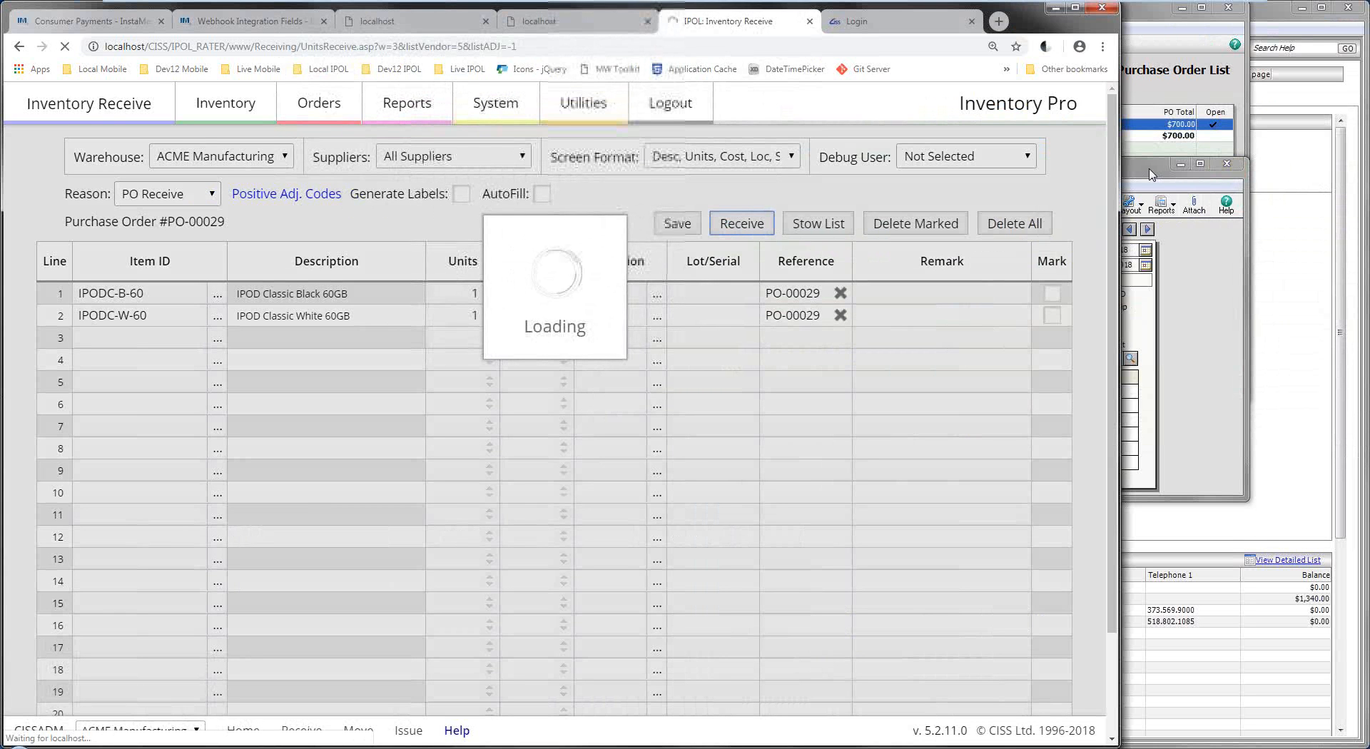
{"action": "left_click", "coordinate": [1227, 164]}
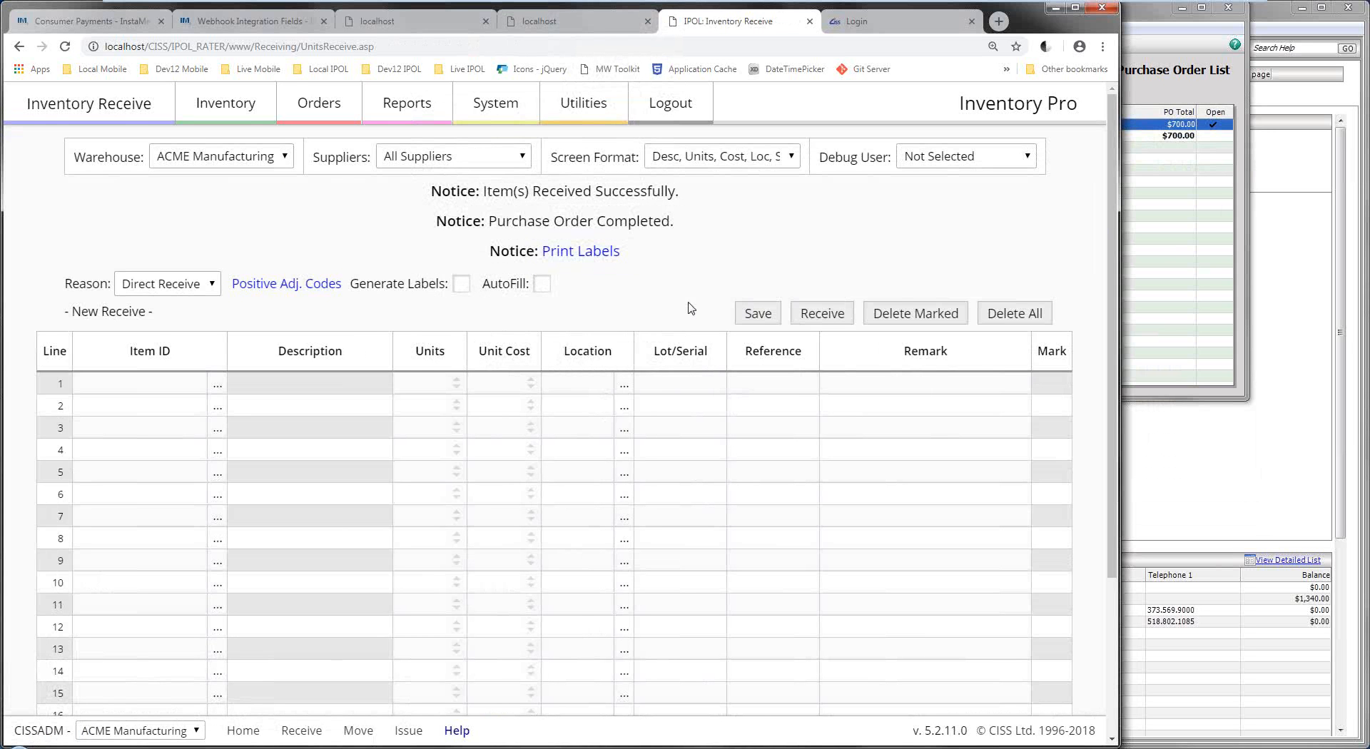
{"action": "left_click", "coordinate": [1201, 170]}
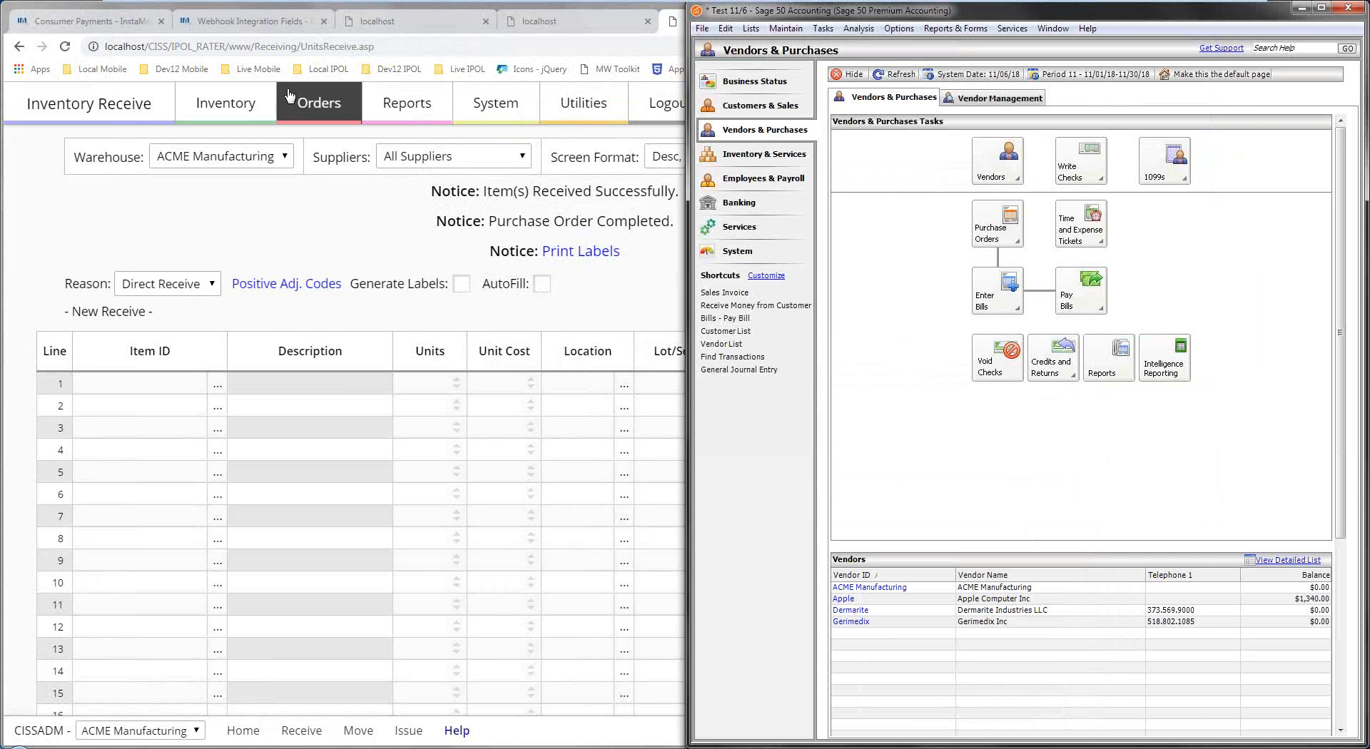
Open the printable purchase order for PO-00028 from the Current Purchase Orders list.
{"action": "left_click", "coordinate": [314, 103]}
{"action": "left_click", "coordinate": [202, 180]}
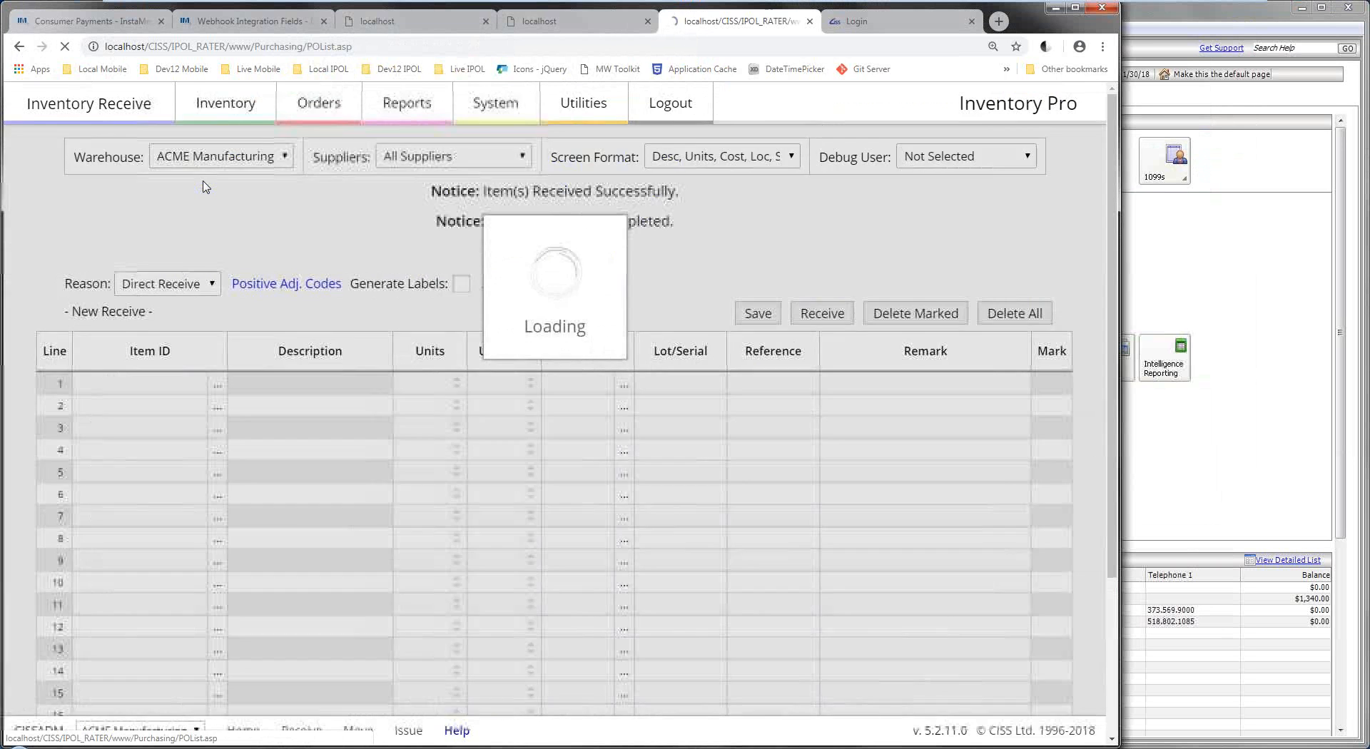
{"action": "left_click", "coordinate": [178, 259]}
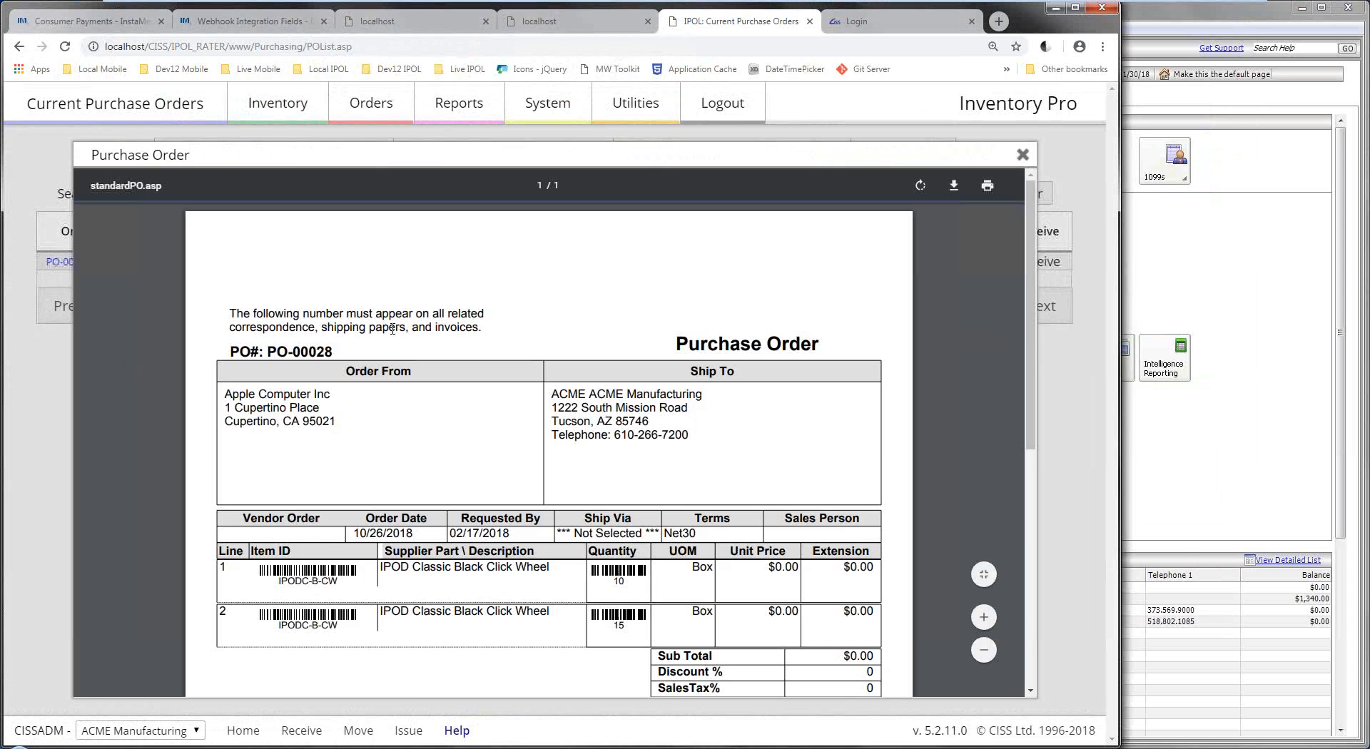
Scroll through PO-00028's printable order to its $0.00 totals and terms, then back to the top.
{"action": "scroll", "coordinate": [390, 295], "scroll_direction": "down", "scroll_amount": 2}
{"action": "scroll", "coordinate": [386, 294], "scroll_direction": "up", "scroll_amount": 2}
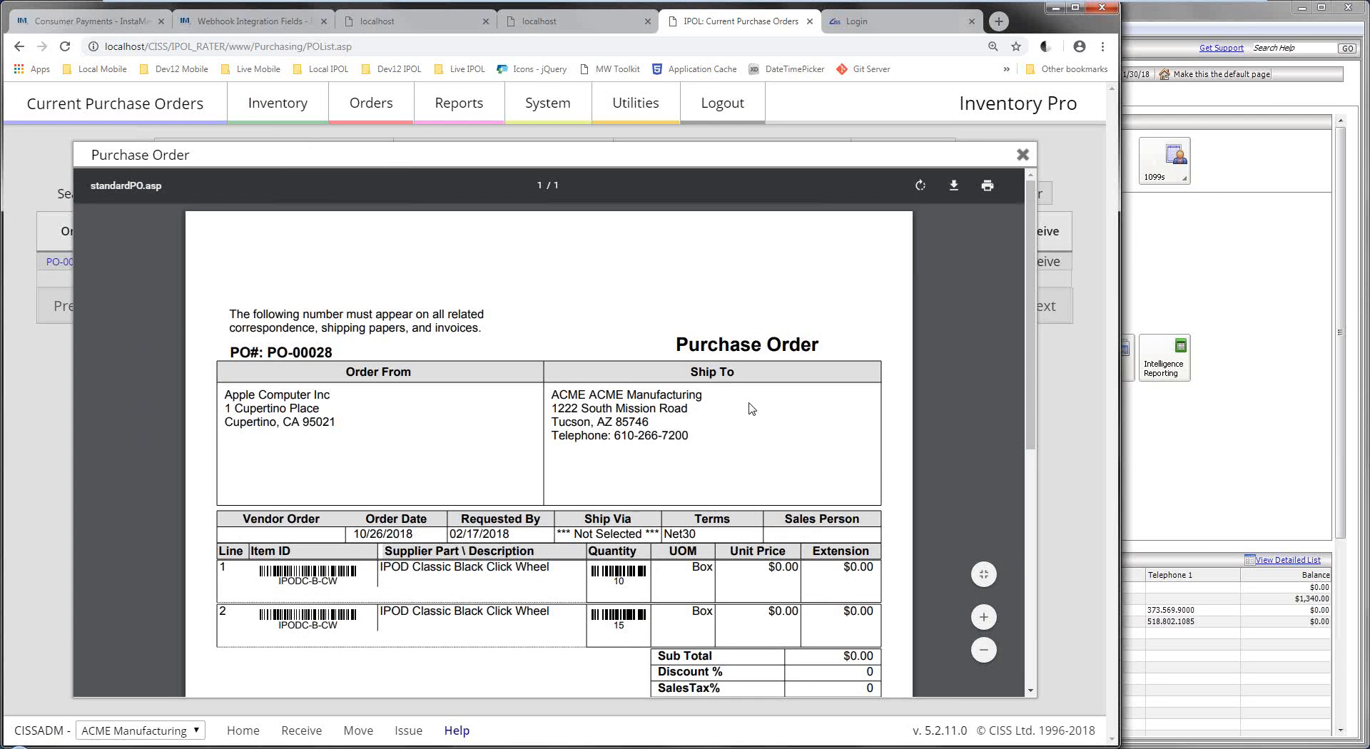
{"action": "scroll", "coordinate": [505, 389], "scroll_direction": "down", "scroll_amount": 2}
{"action": "scroll", "coordinate": [382, 475], "scroll_direction": "down", "scroll_amount": 4}
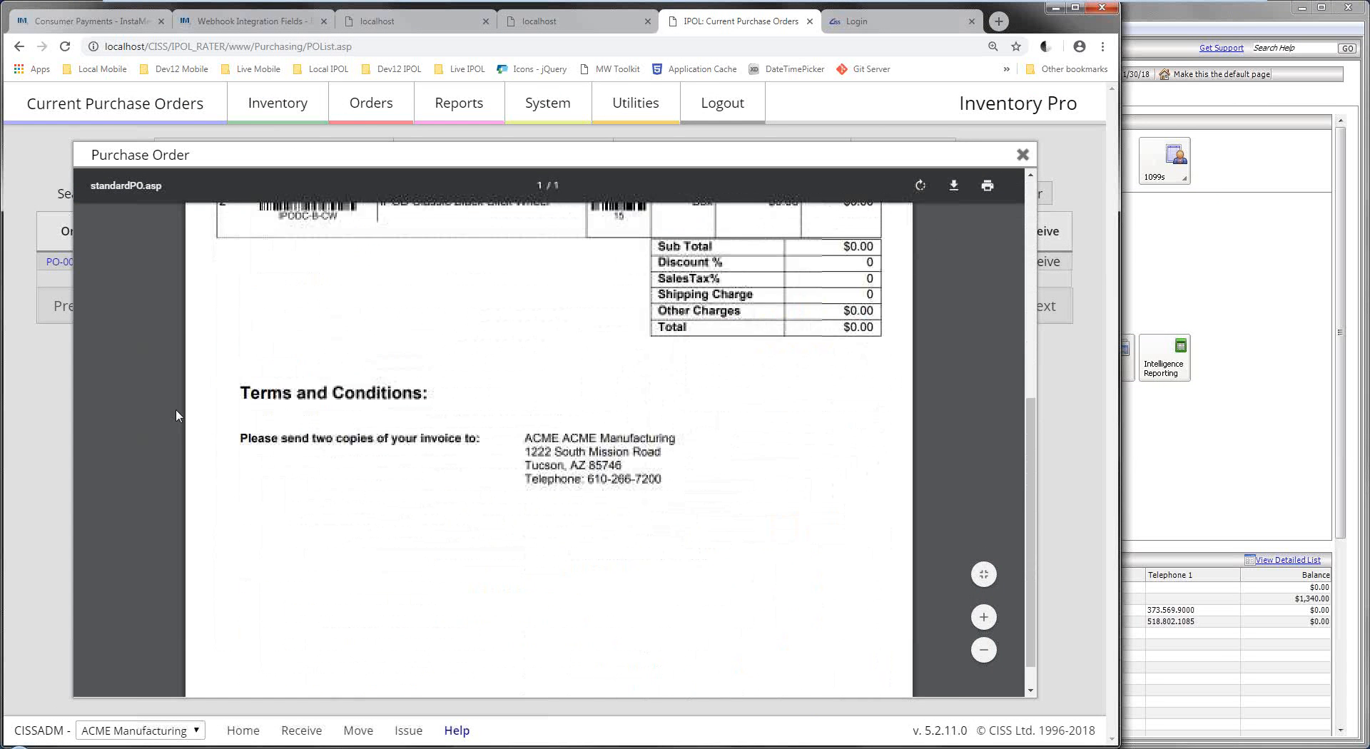
{"action": "scroll", "coordinate": [382, 475], "scroll_direction": "up", "scroll_amount": 6}
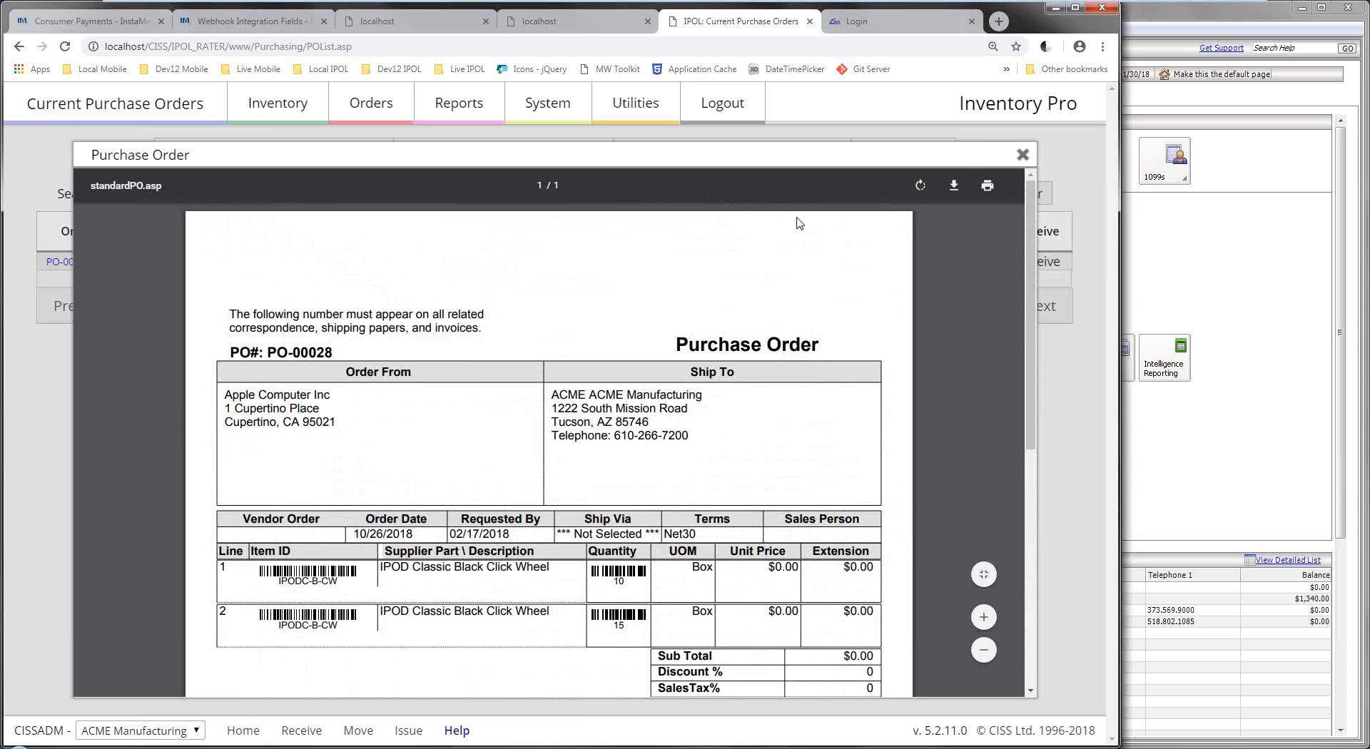
Verify in Sage 50 that PO-00029's two iPod lines are received and closed, then return to the browser.
{"action": "left_click", "coordinate": [1023, 156]}
{"action": "left_click", "coordinate": [1208, 397]}
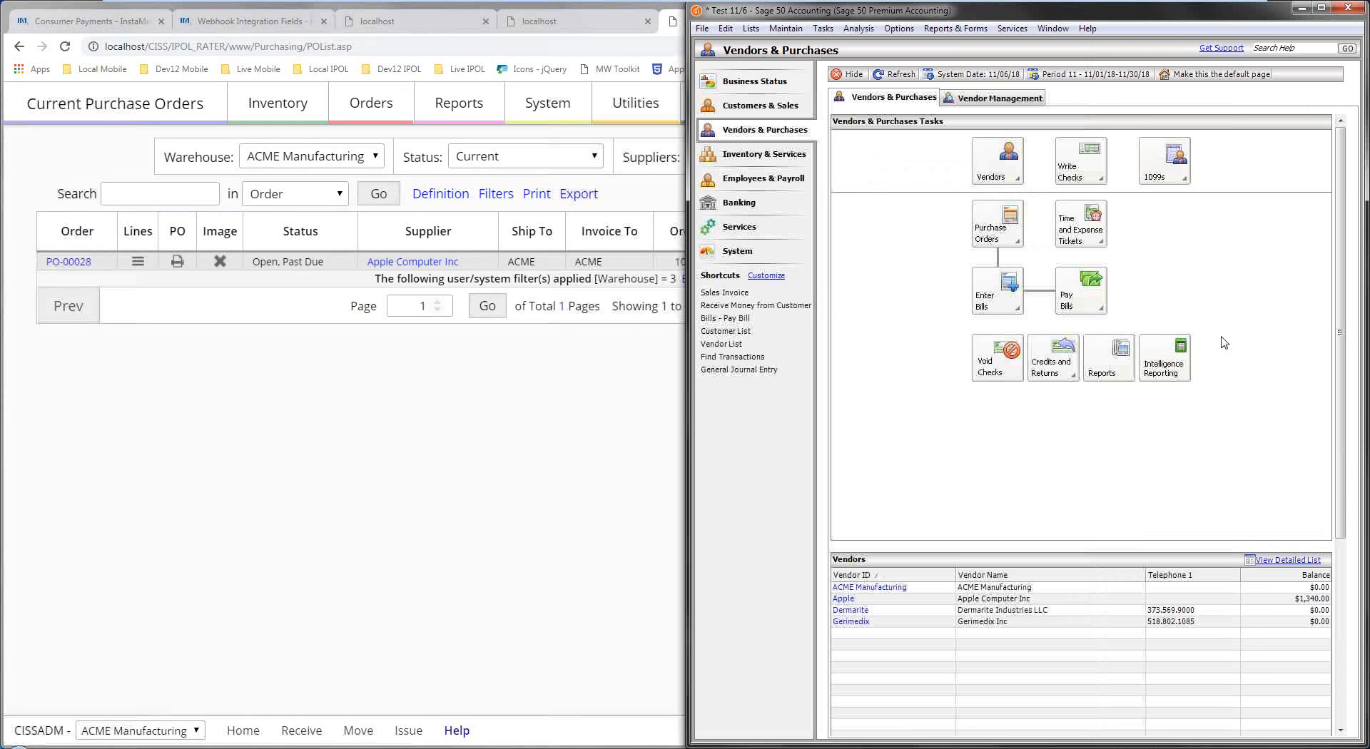
{"action": "left_click", "coordinate": [997, 233]}
{"action": "left_click", "coordinate": [920, 314]}
{"action": "double_click", "coordinate": [968, 125]}
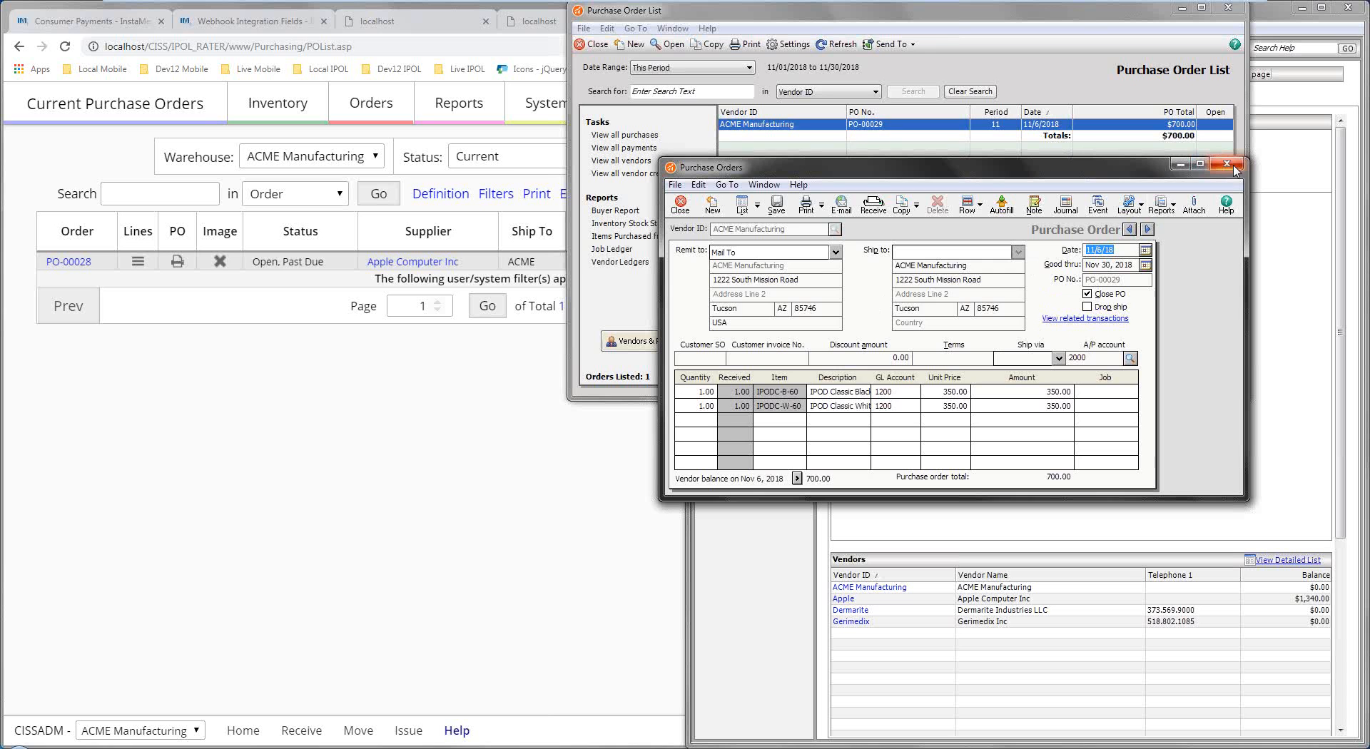
{"action": "left_click", "coordinate": [1235, 167]}
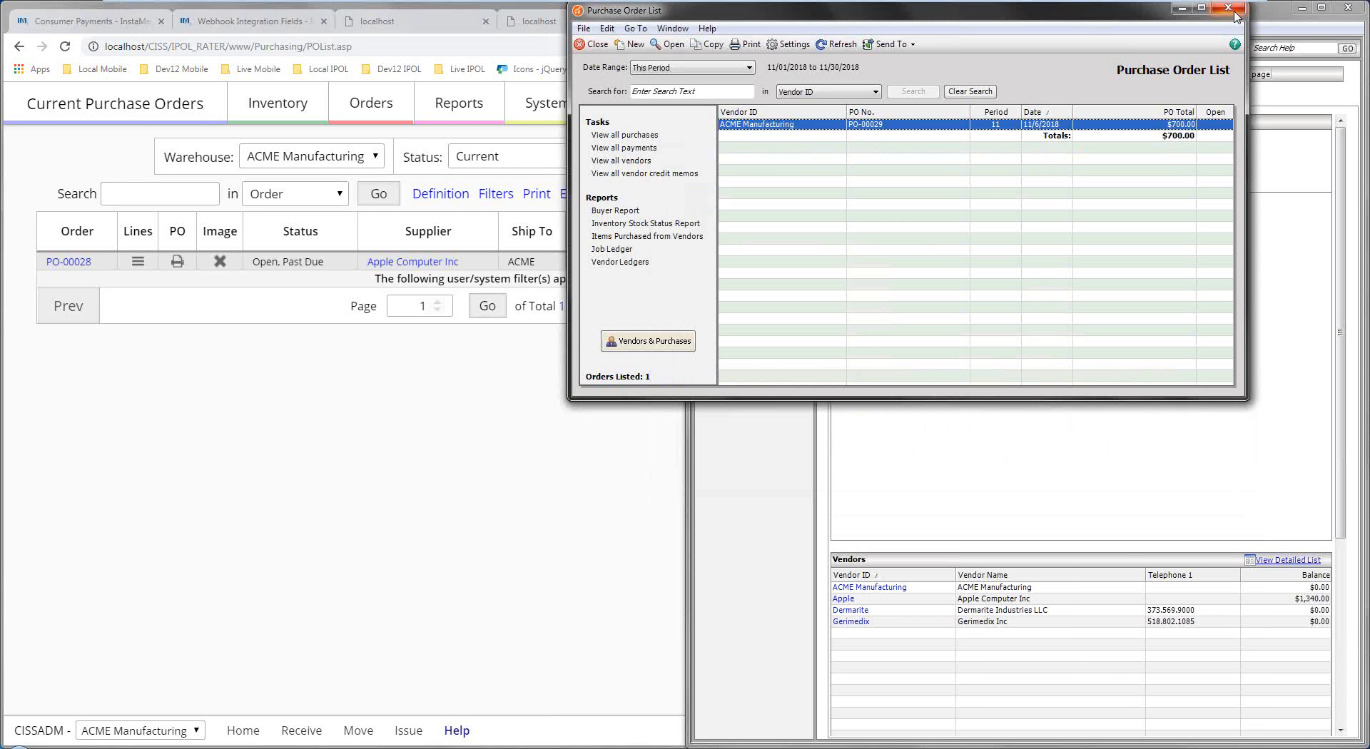
{"action": "left_click", "coordinate": [1235, 12]}
{"action": "left_click", "coordinate": [531, 427]}
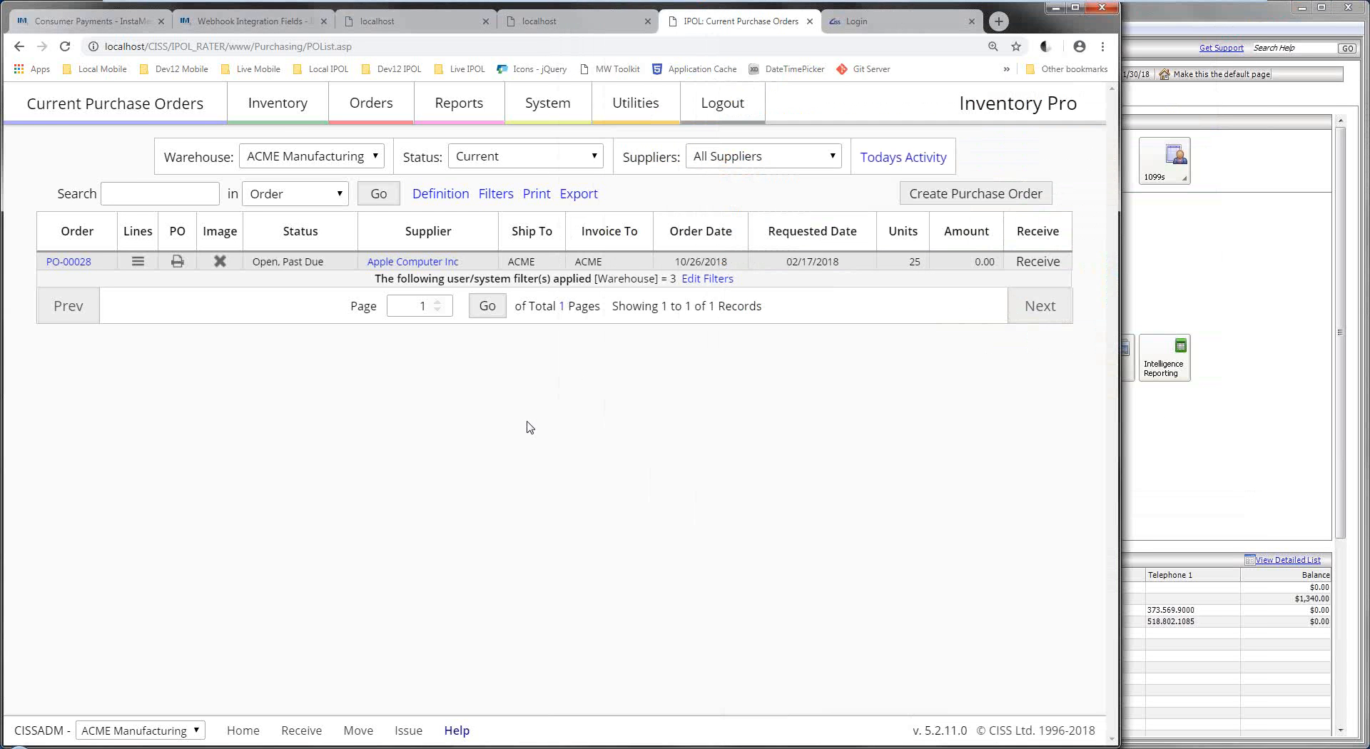
Stop the Sage Interface sync timer, check its export commands, then open the Item Master List.
{"action": "left_click", "coordinate": [264, 107]}
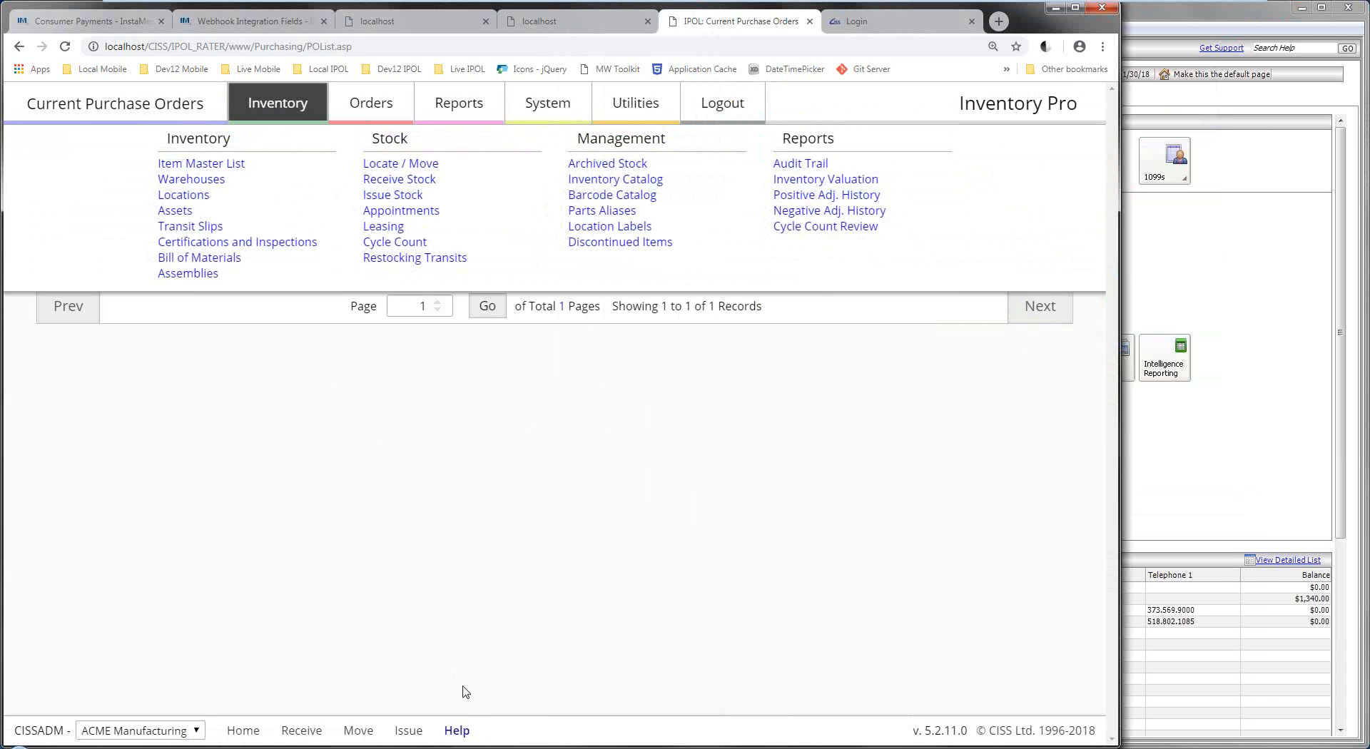
{"action": "left_click", "coordinate": [471, 748]}
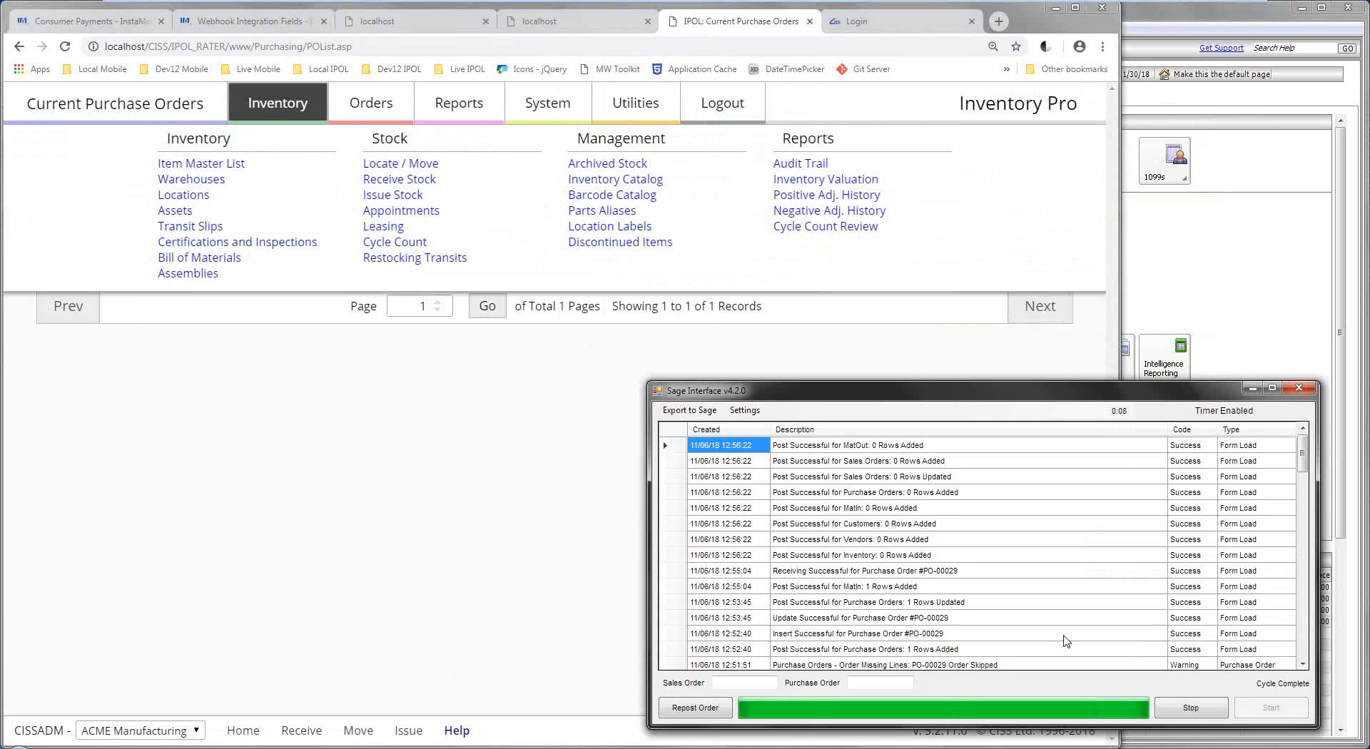
{"action": "left_click", "coordinate": [1181, 711]}
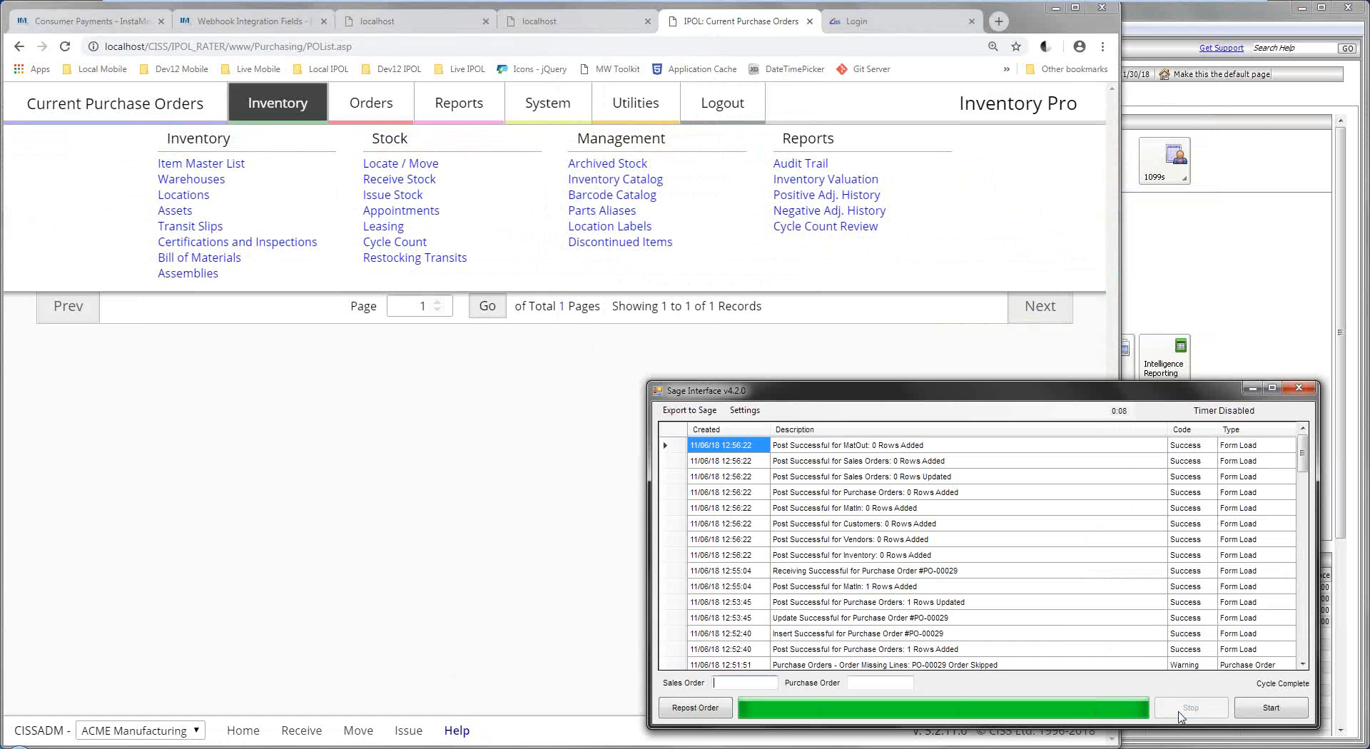
{"action": "left_click", "coordinate": [687, 414]}
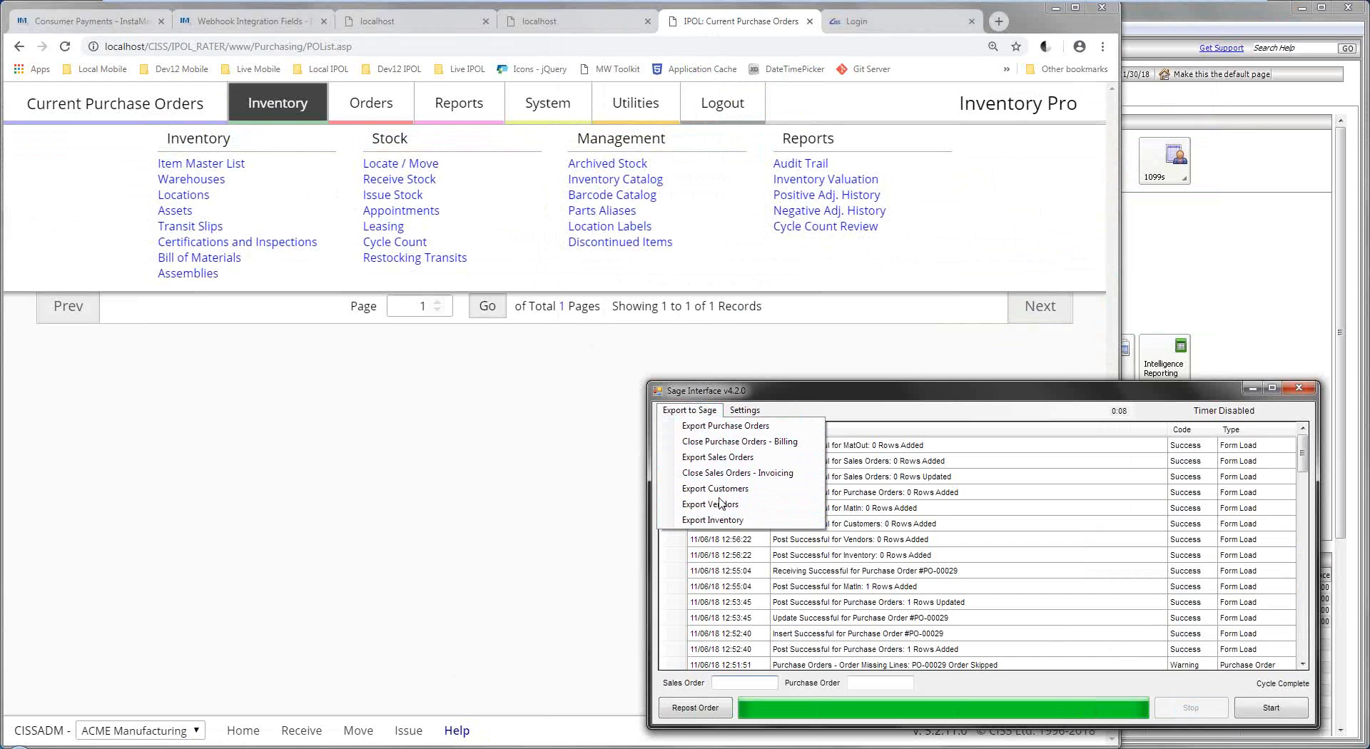
{"action": "left_click", "coordinate": [704, 411]}
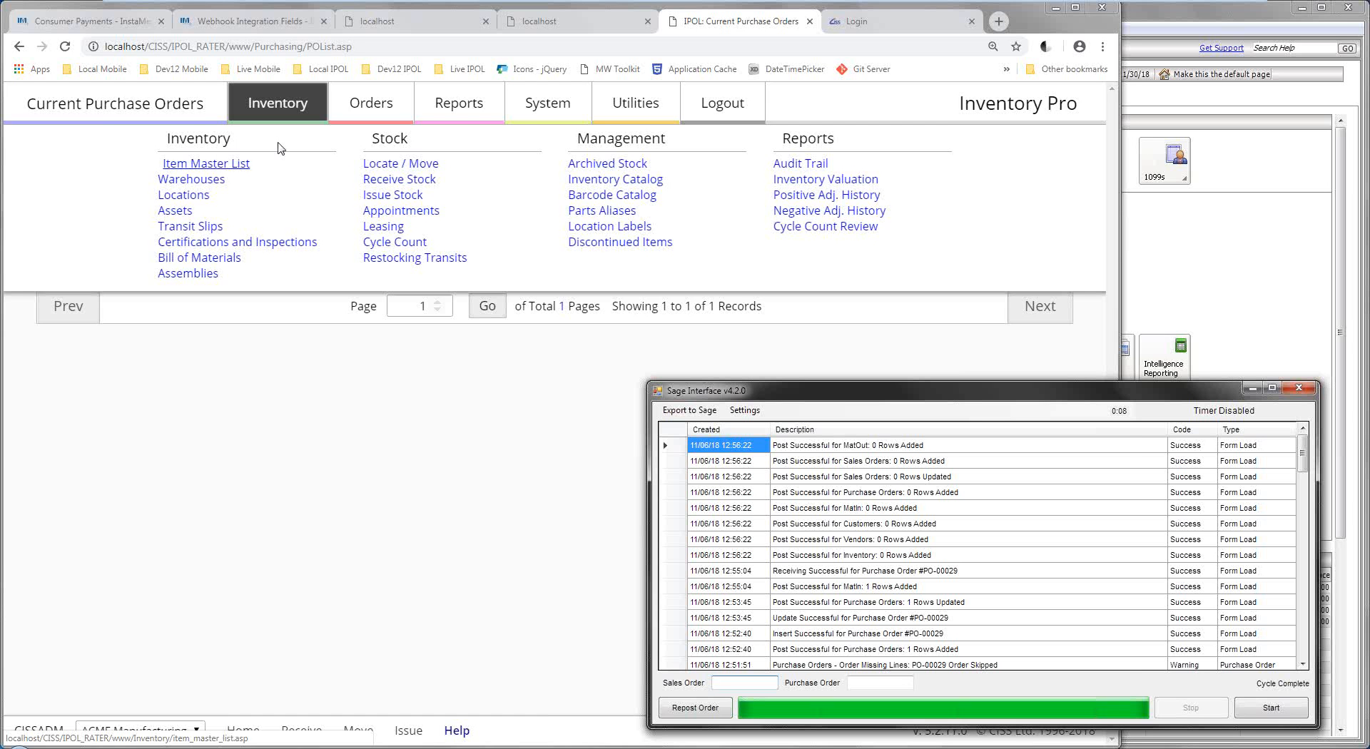
{"action": "left_click", "coordinate": [192, 166]}
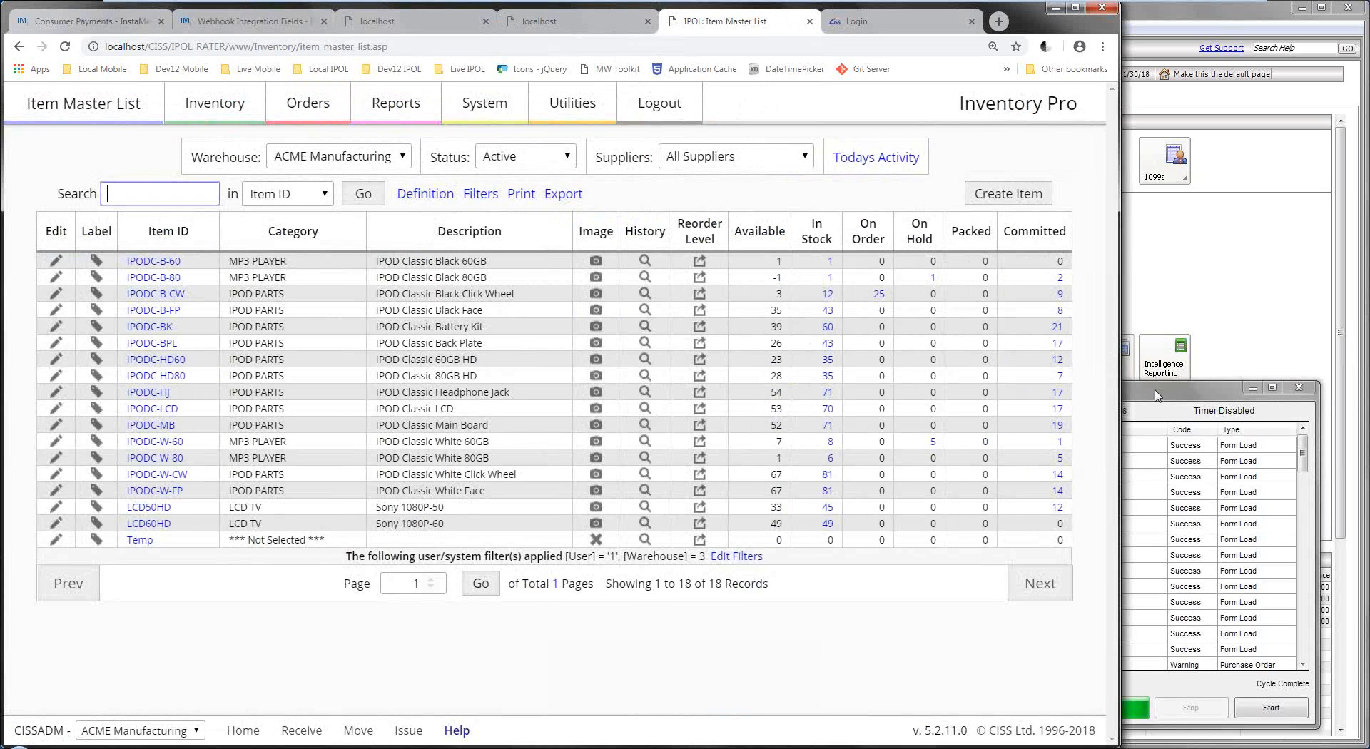
Check the Sage sync log, then open PO-00028's line items from the Purchase Orders list.
{"action": "left_click", "coordinate": [1161, 398]}
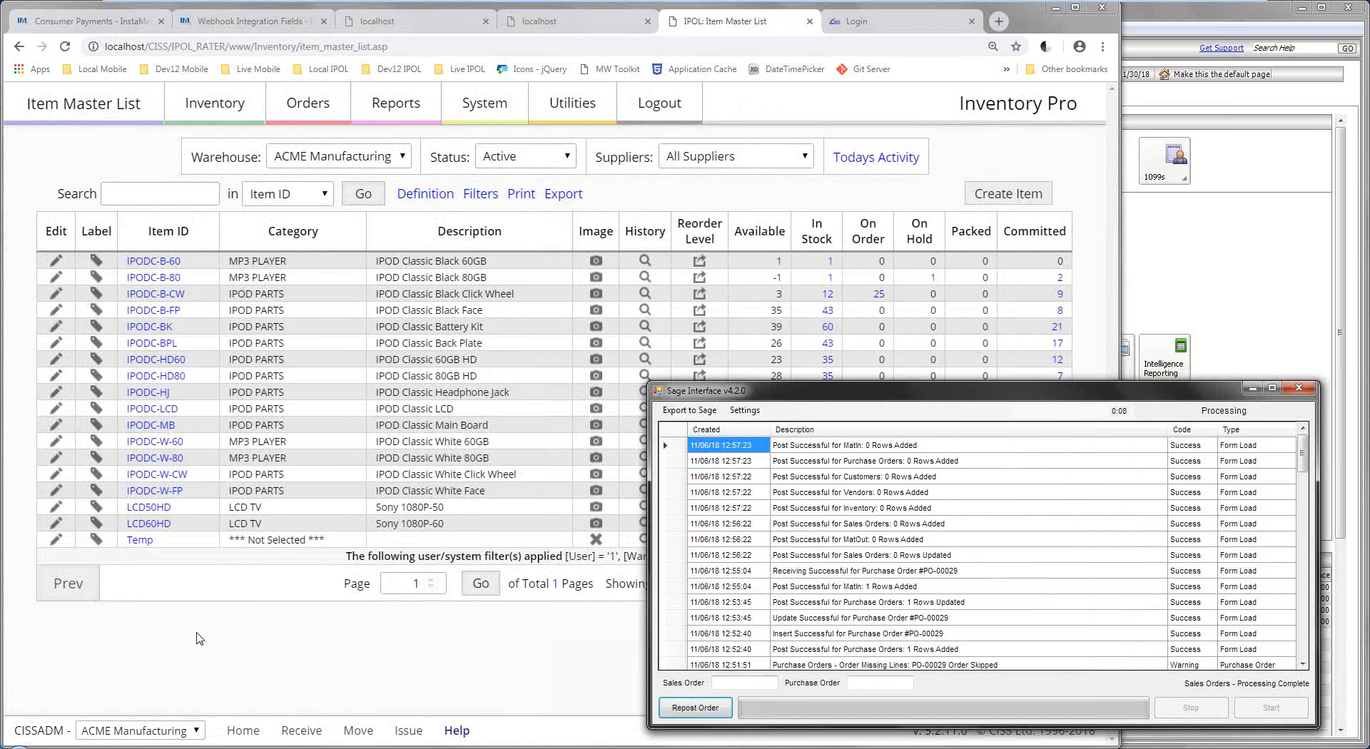
{"action": "left_click", "coordinate": [199, 640]}
{"action": "mouse_move", "coordinate": [307, 111]}
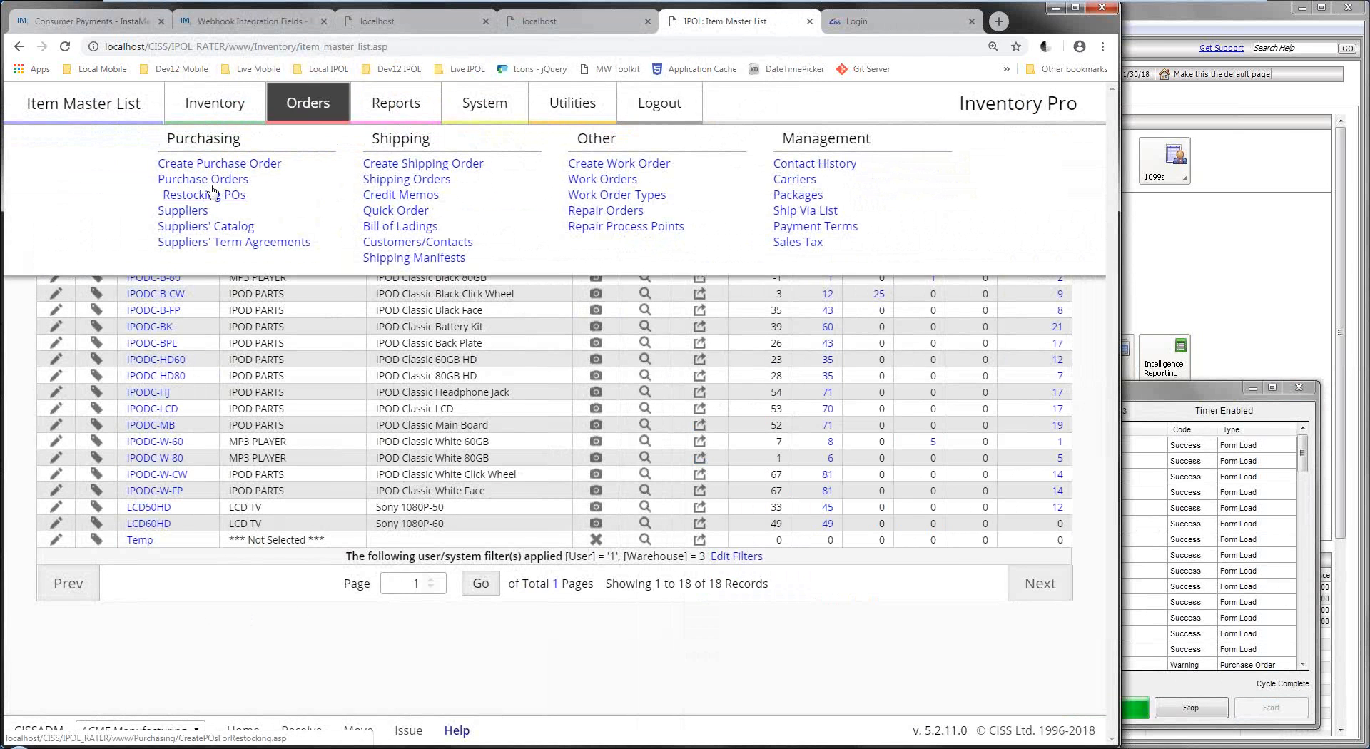
{"action": "left_click", "coordinate": [214, 180]}
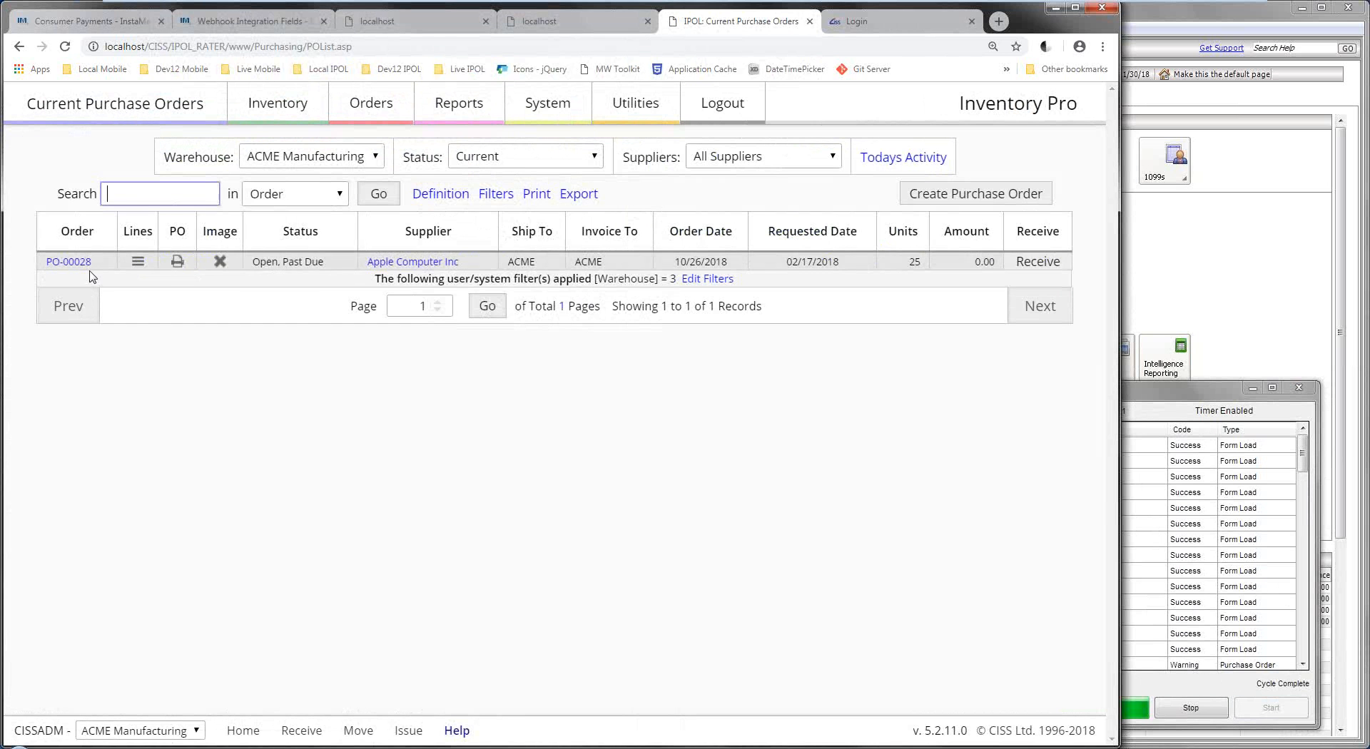
{"action": "left_click", "coordinate": [183, 272]}
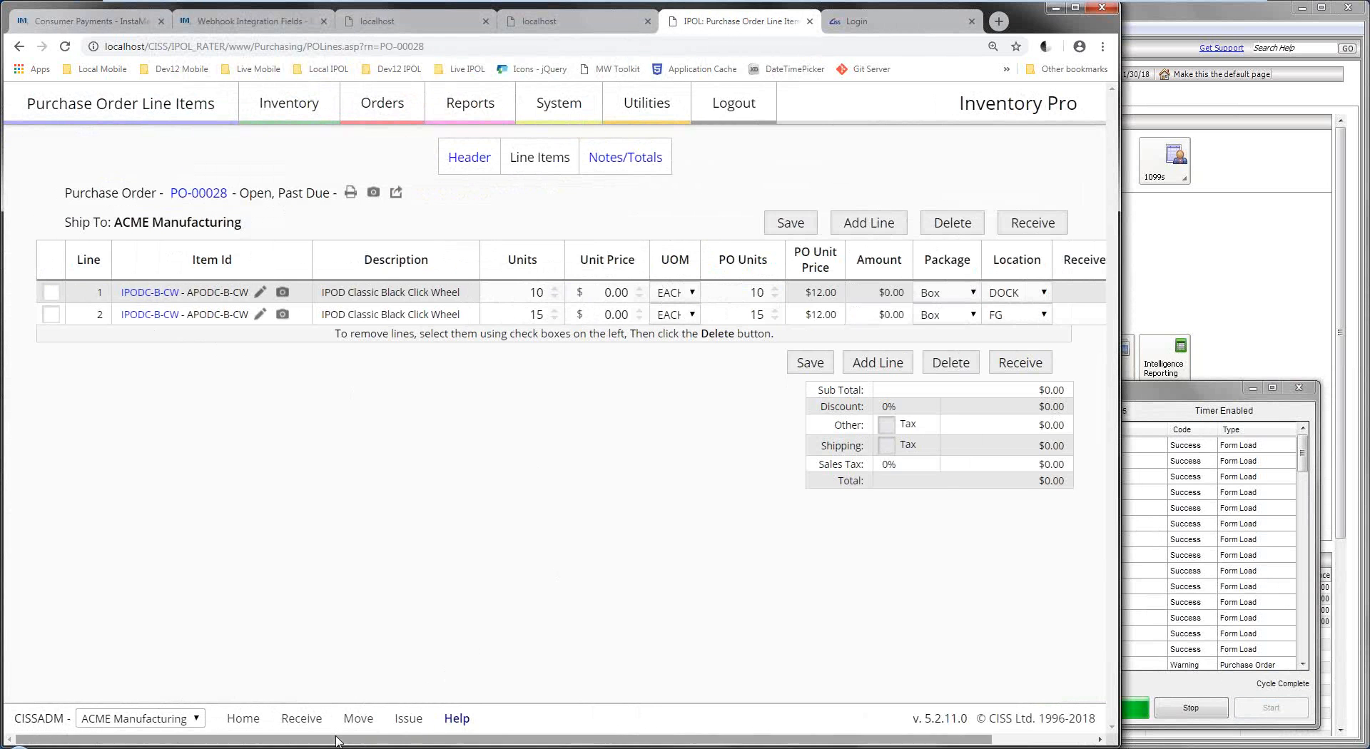
{"action": "left_click_drag", "start_coordinate": [428, 738], "coordinate": [532, 738]}
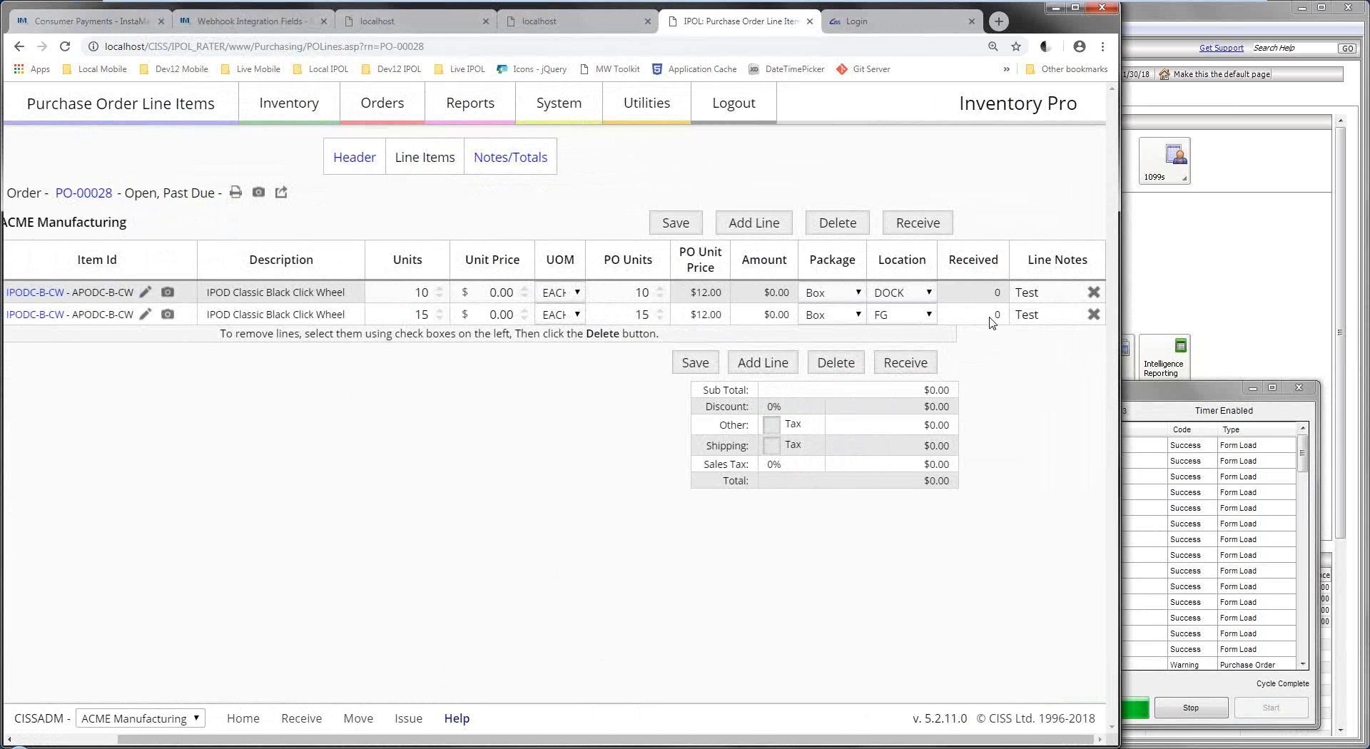
Add IPODC-HD60 ($800) and IPODC-W-FP ($100) lines to PO-00028 and save them.
{"action": "left_click", "coordinate": [748, 230]}
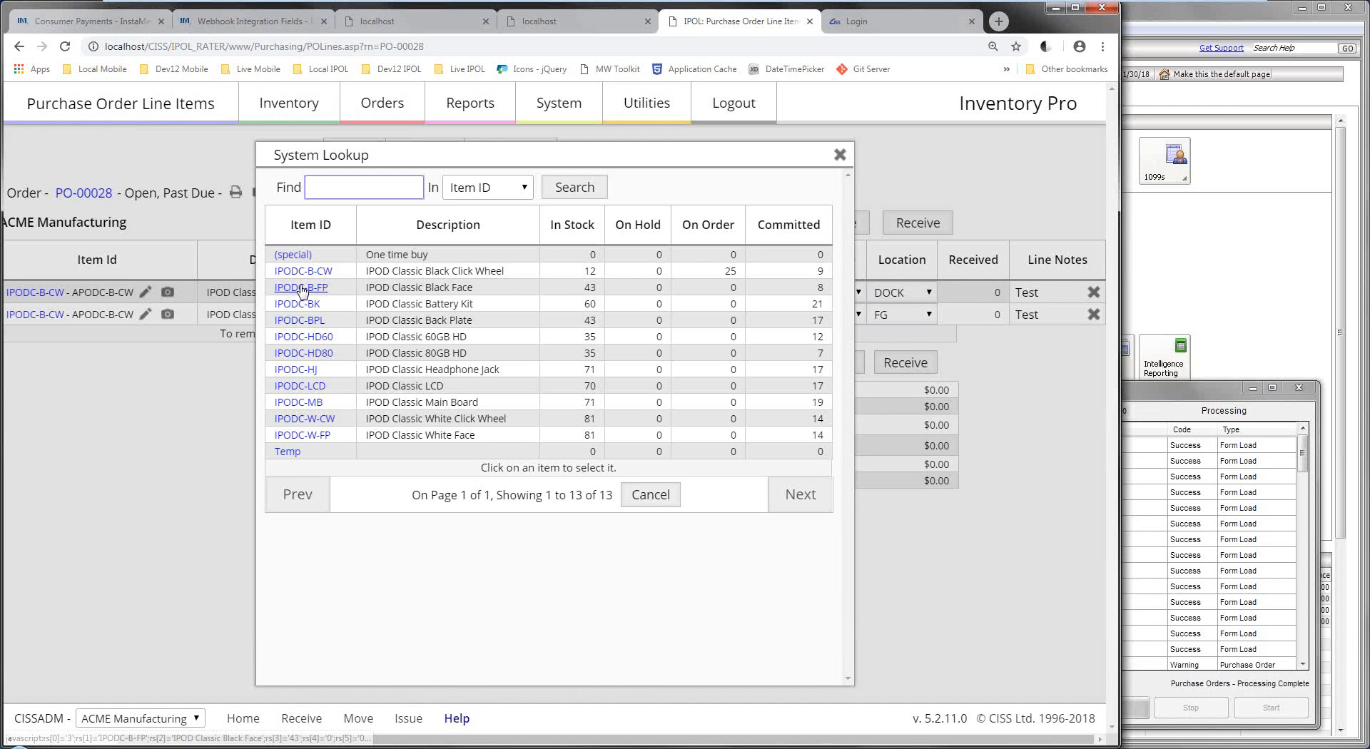
{"action": "left_click", "coordinate": [293, 344]}
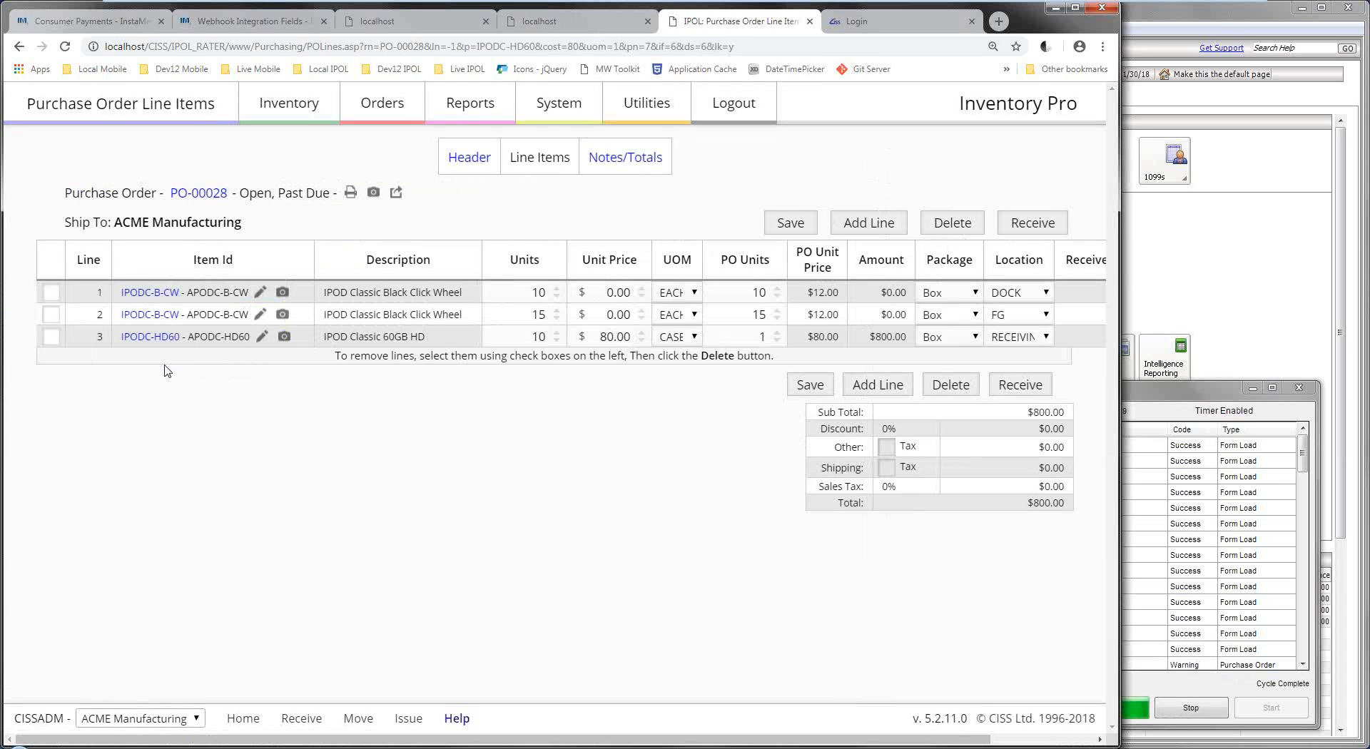
{"action": "left_click", "coordinate": [861, 222]}
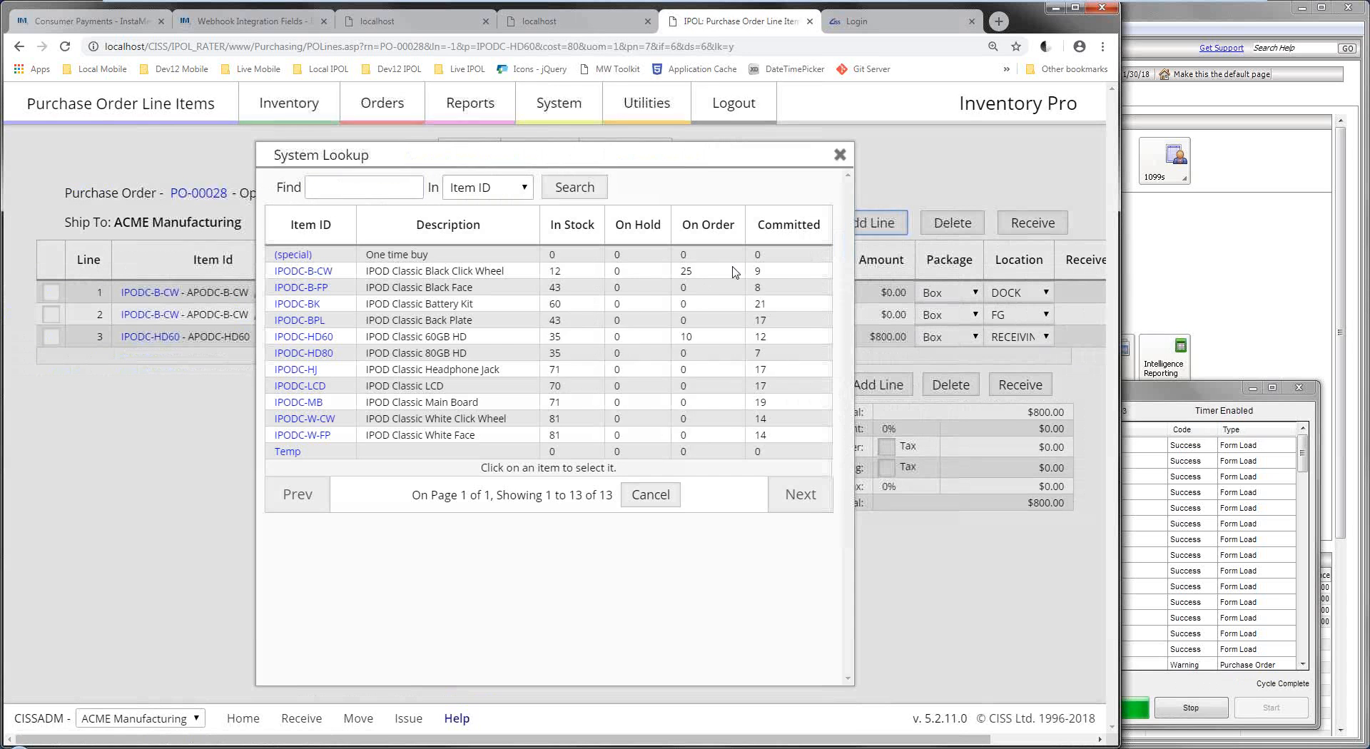
{"action": "left_click", "coordinate": [320, 436]}
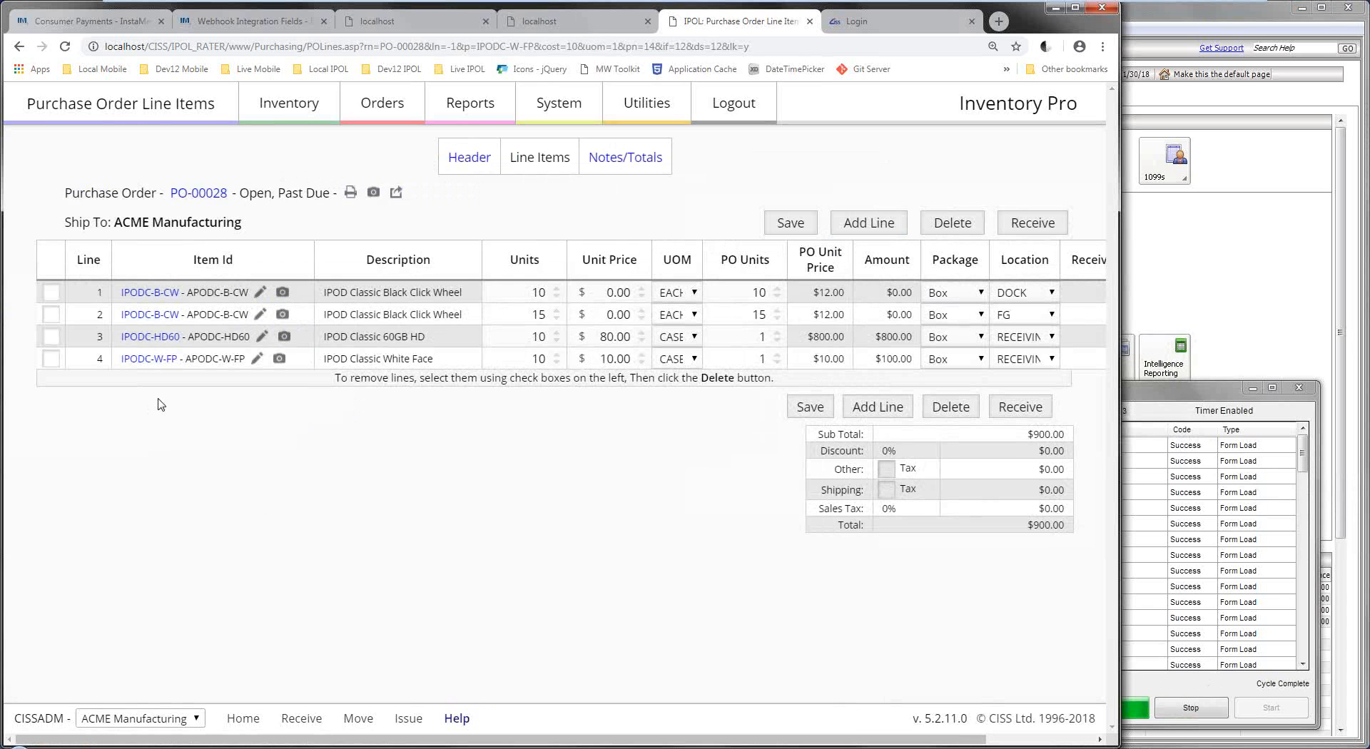
{"action": "left_click", "coordinate": [786, 223]}
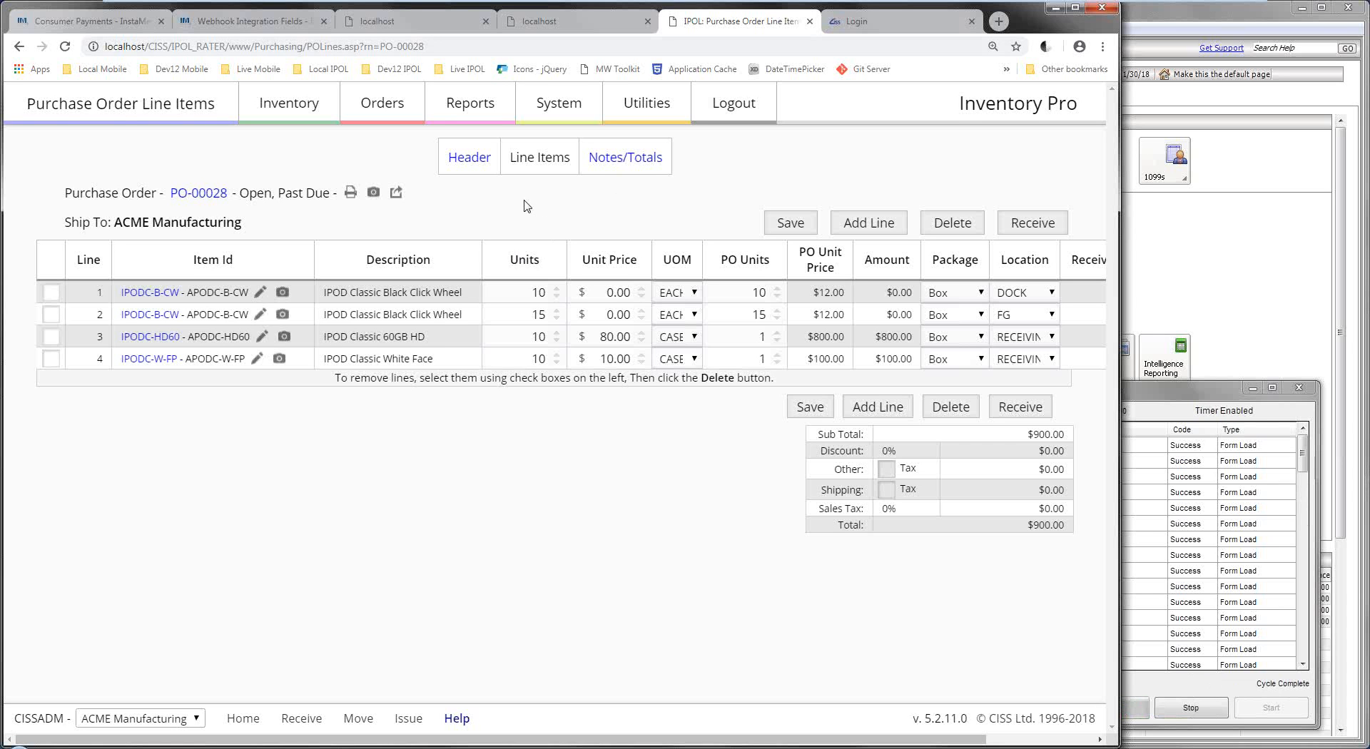
{"action": "left_click", "coordinate": [1159, 392]}
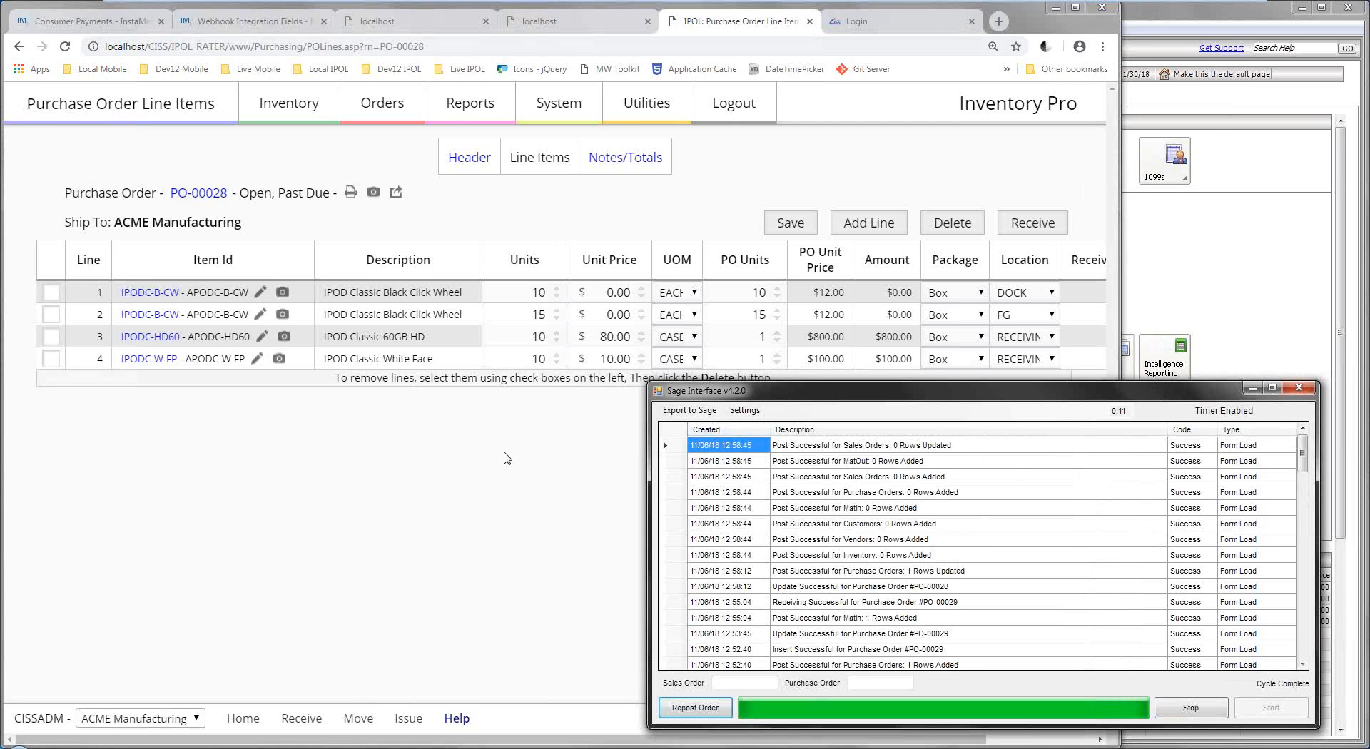
{"action": "left_click", "coordinate": [508, 459]}
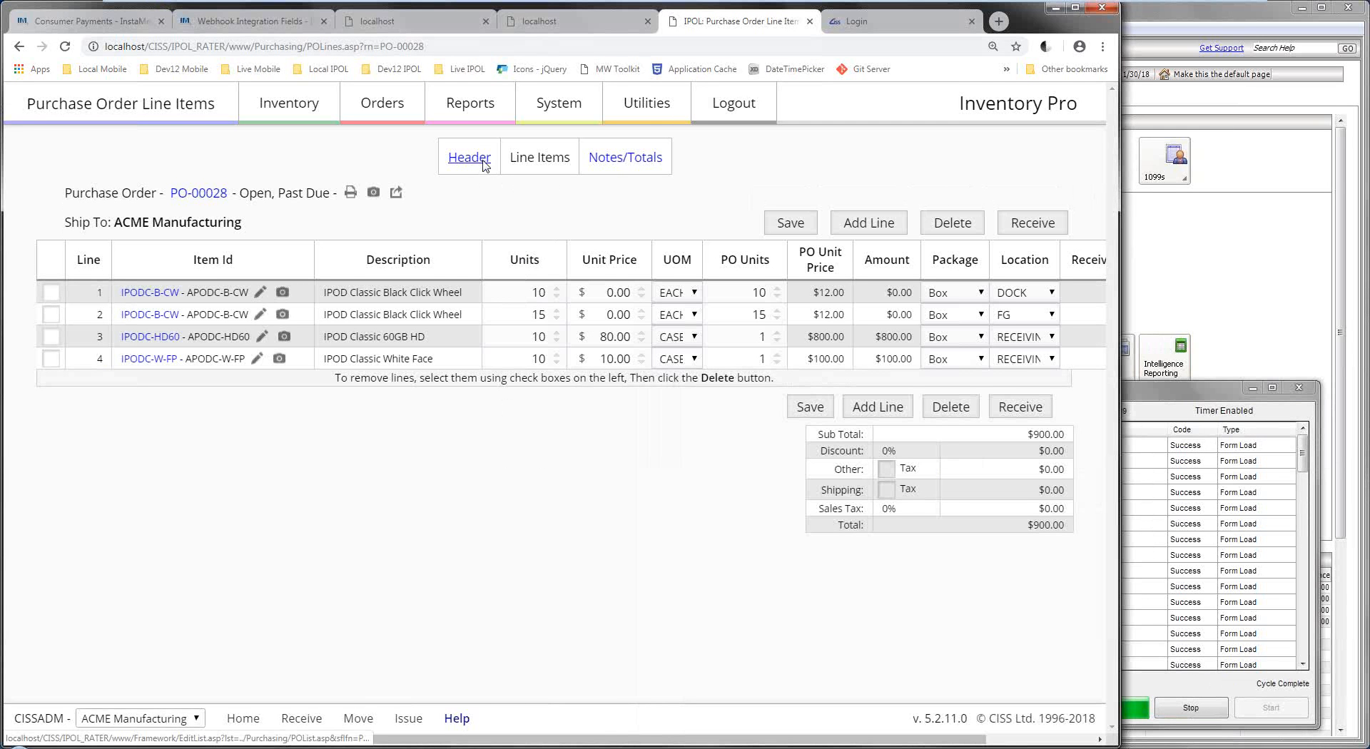
{"action": "left_click", "coordinate": [621, 159]}
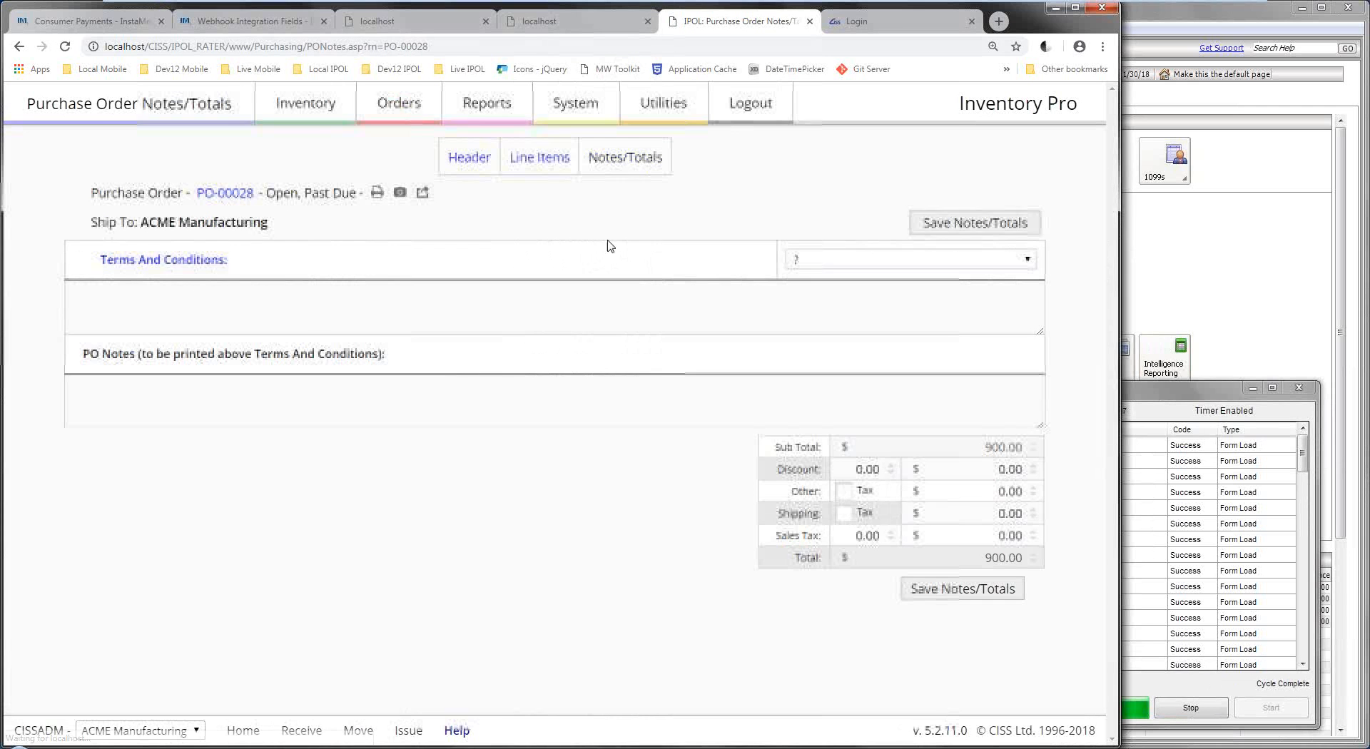
{"action": "left_click", "coordinate": [921, 261]}
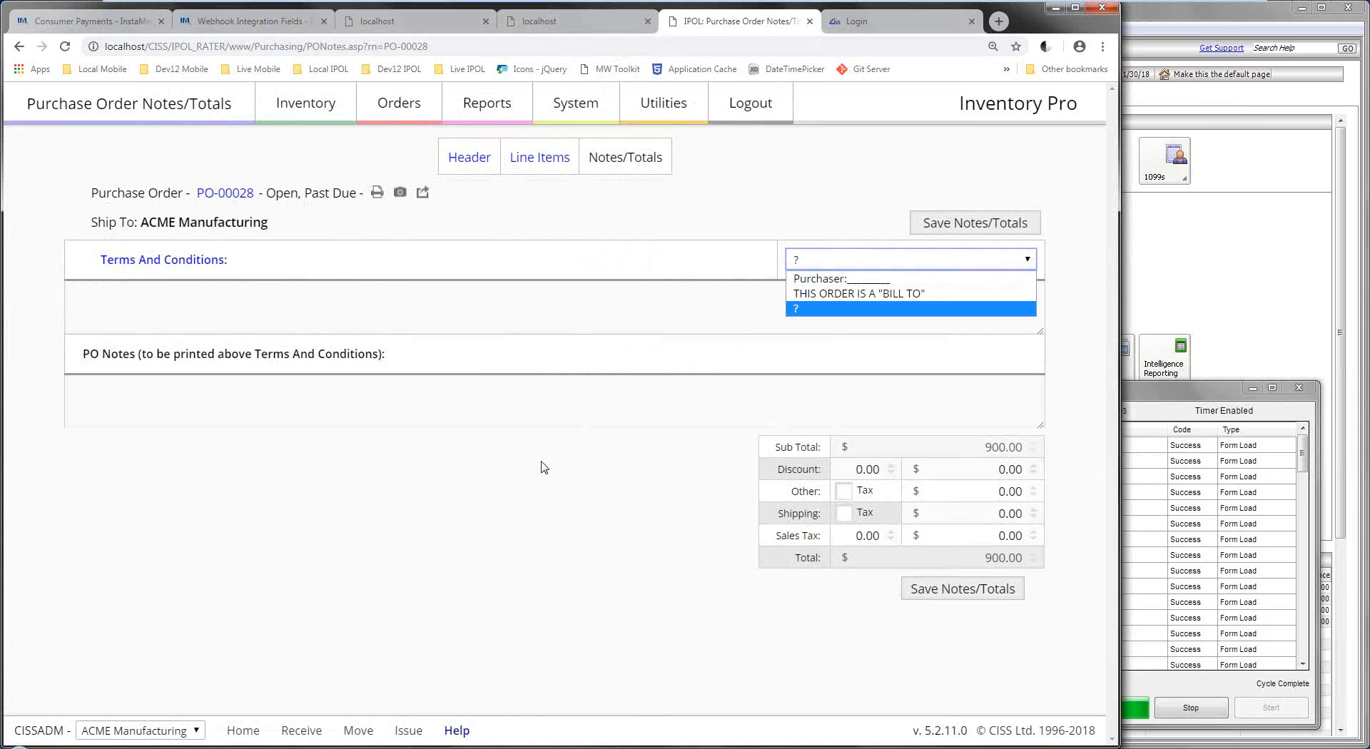
{"action": "left_click", "coordinate": [542, 468]}
{"action": "left_click", "coordinate": [906, 474]}
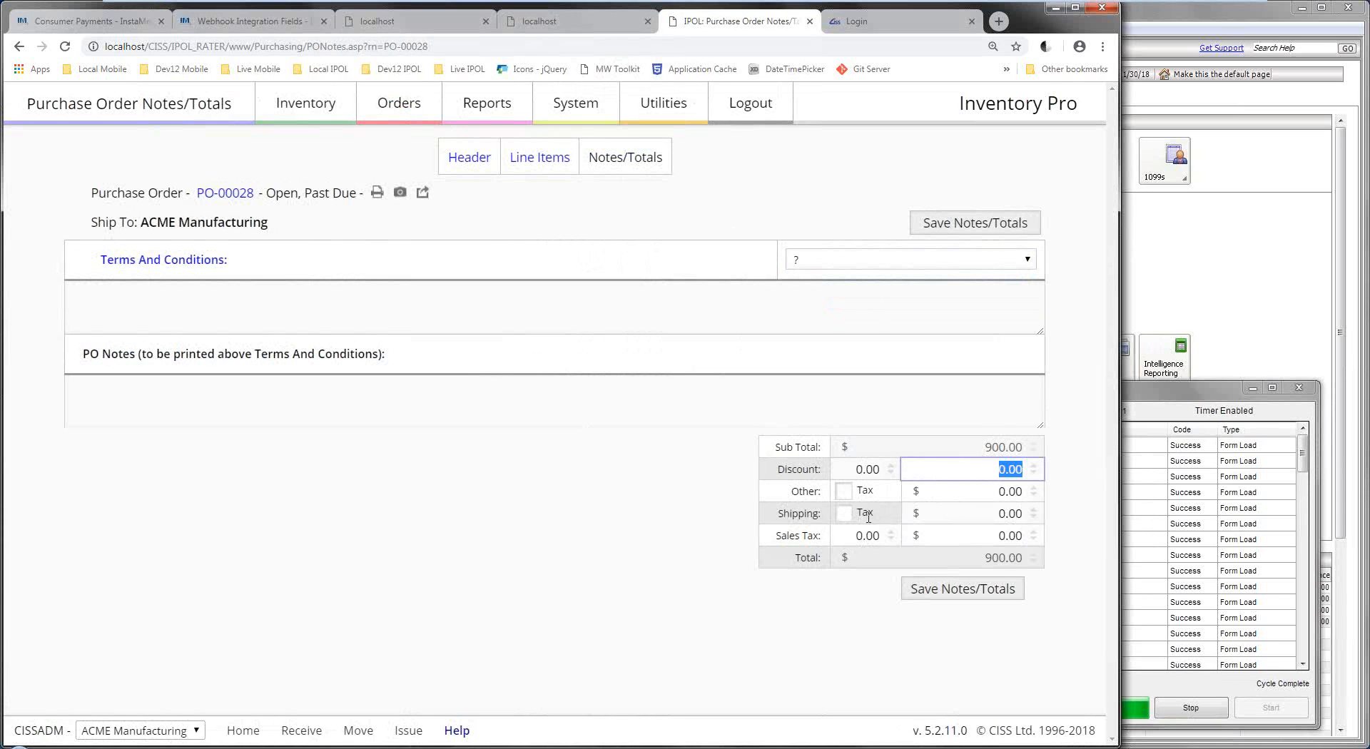
{"action": "key", "text": "Tab"}
{"action": "key", "text": "Tab"}
{"action": "key", "text": "Tab"}
{"action": "key", "text": "Tab"}
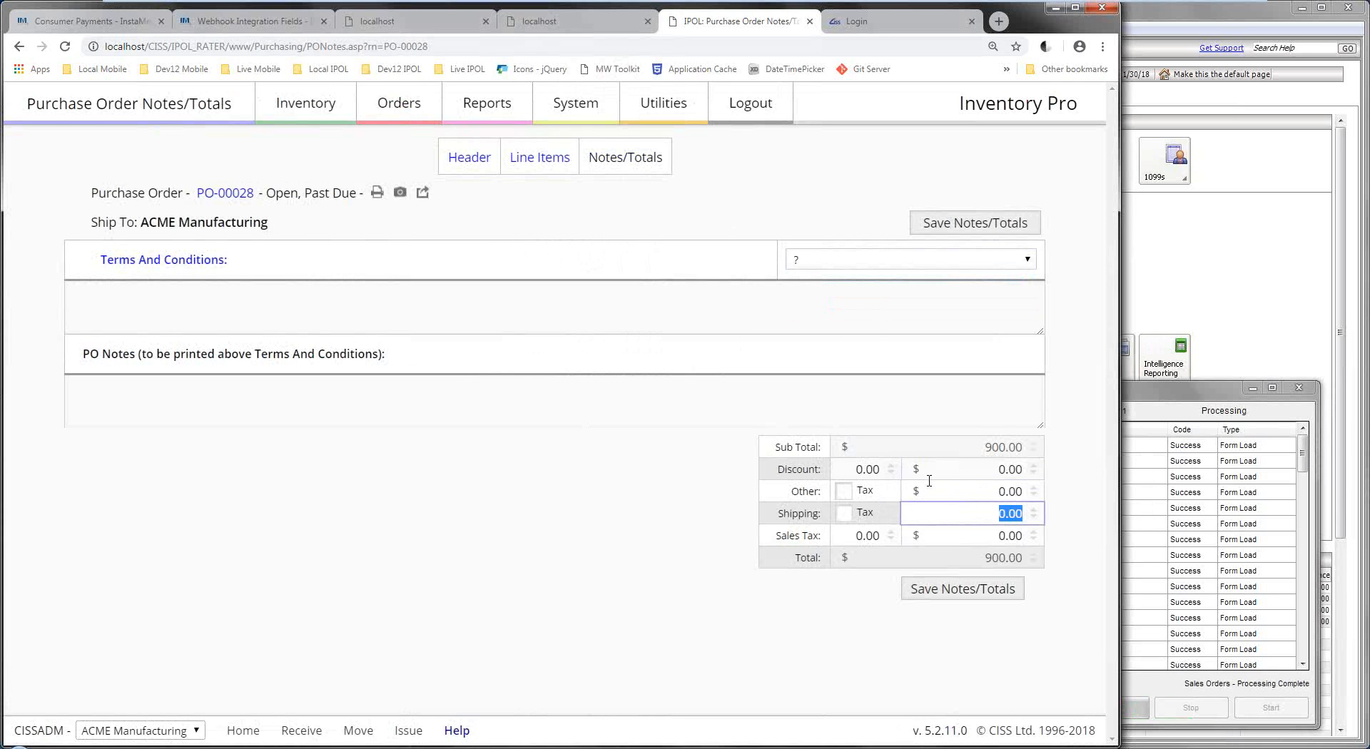
{"action": "left_click", "coordinate": [522, 158]}
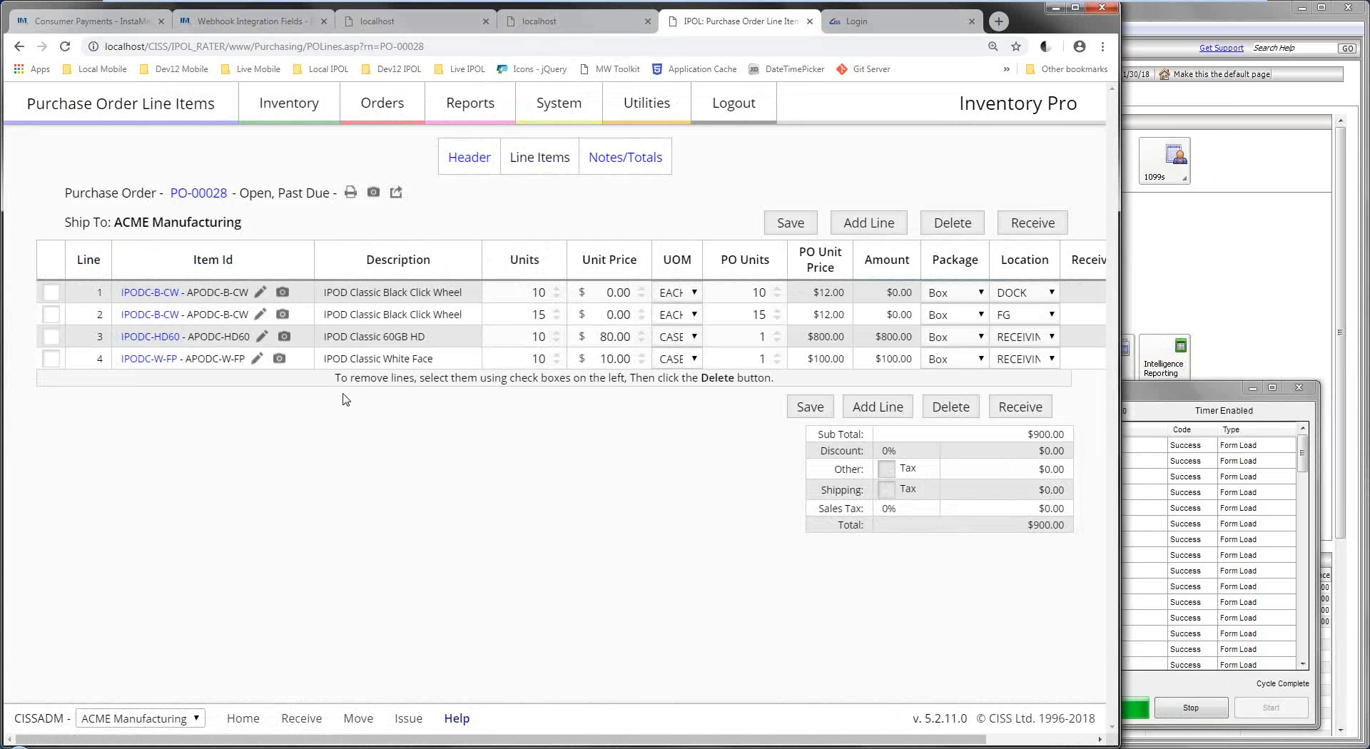
In Sage 50, list purchase orders for All Transactions and review PO-00028's lines and 900.00 total.
{"action": "left_click", "coordinate": [1190, 274]}
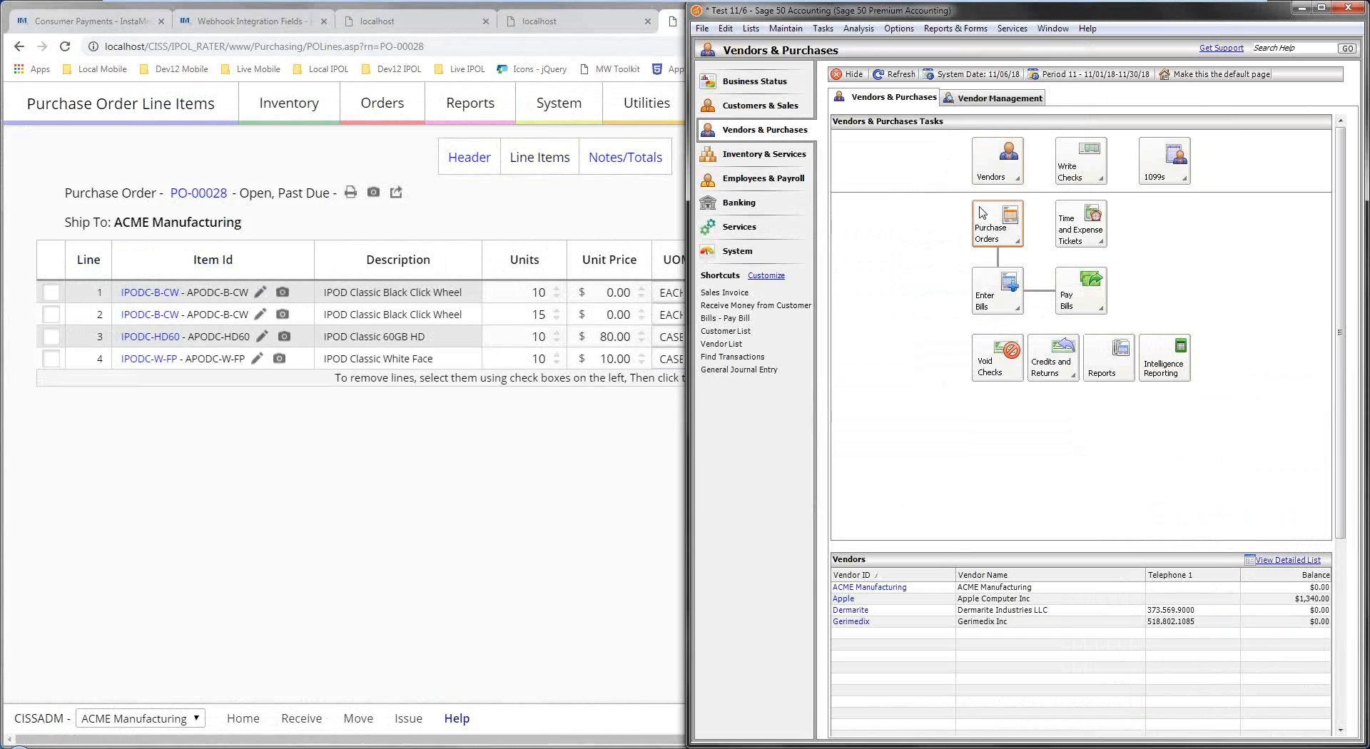
{"action": "left_click", "coordinate": [1012, 230]}
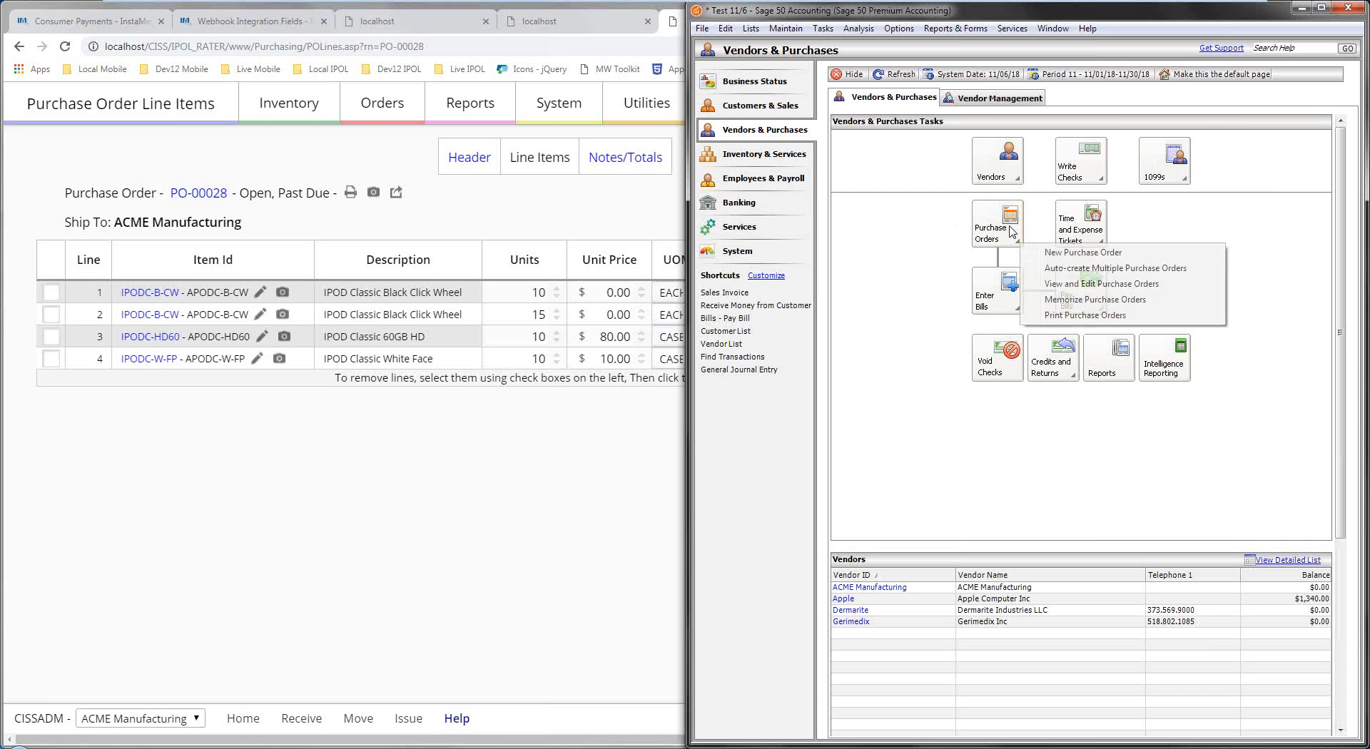
{"action": "left_click", "coordinate": [1108, 283]}
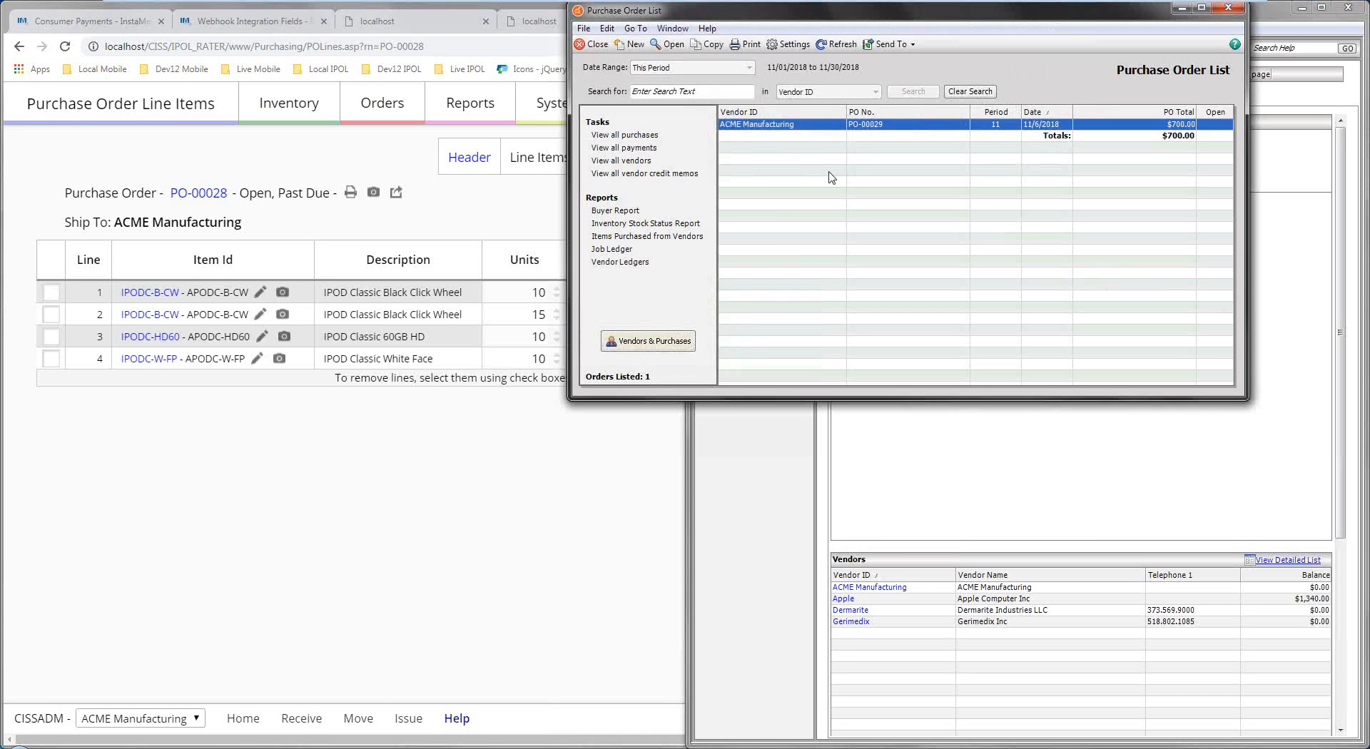
{"action": "left_click", "coordinate": [696, 70]}
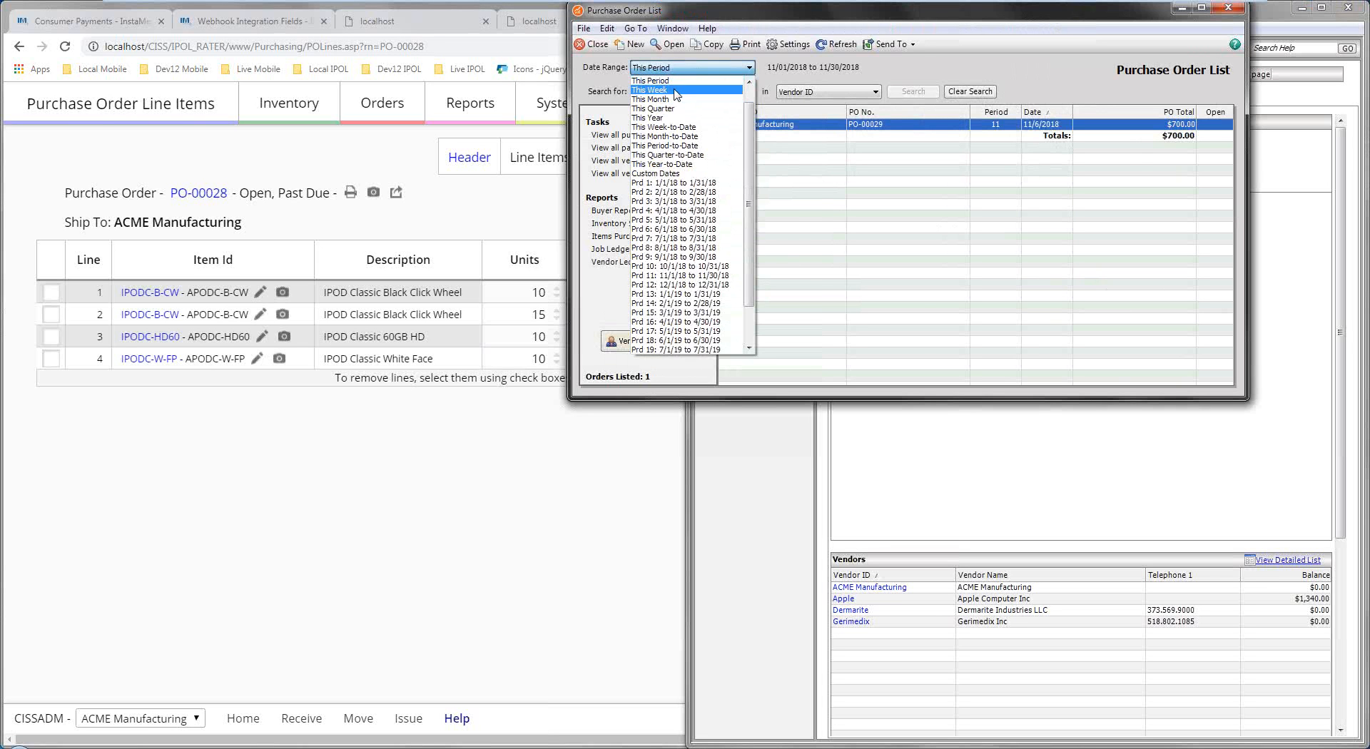
{"action": "scroll", "coordinate": [675, 92], "scroll_direction": "up", "scroll_amount": 1}
{"action": "left_click", "coordinate": [671, 82]}
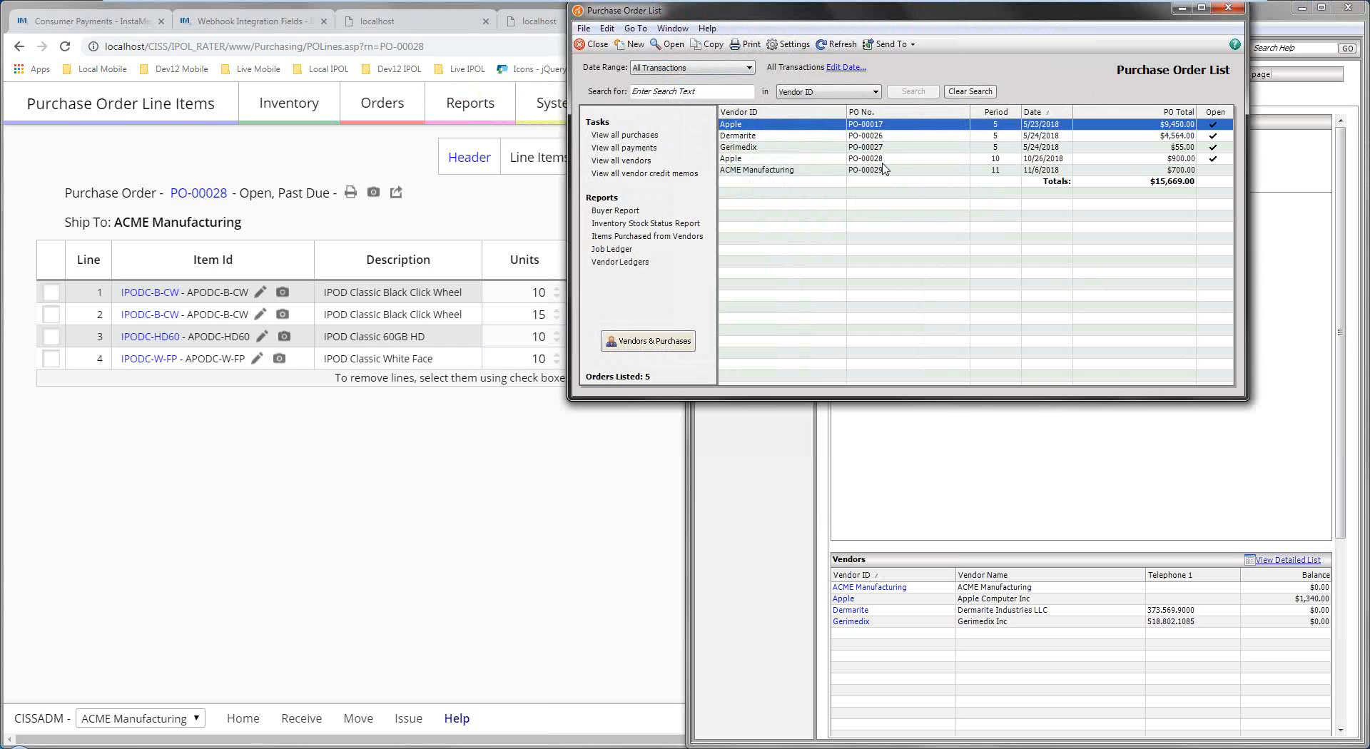
{"action": "double_click", "coordinate": [878, 159]}
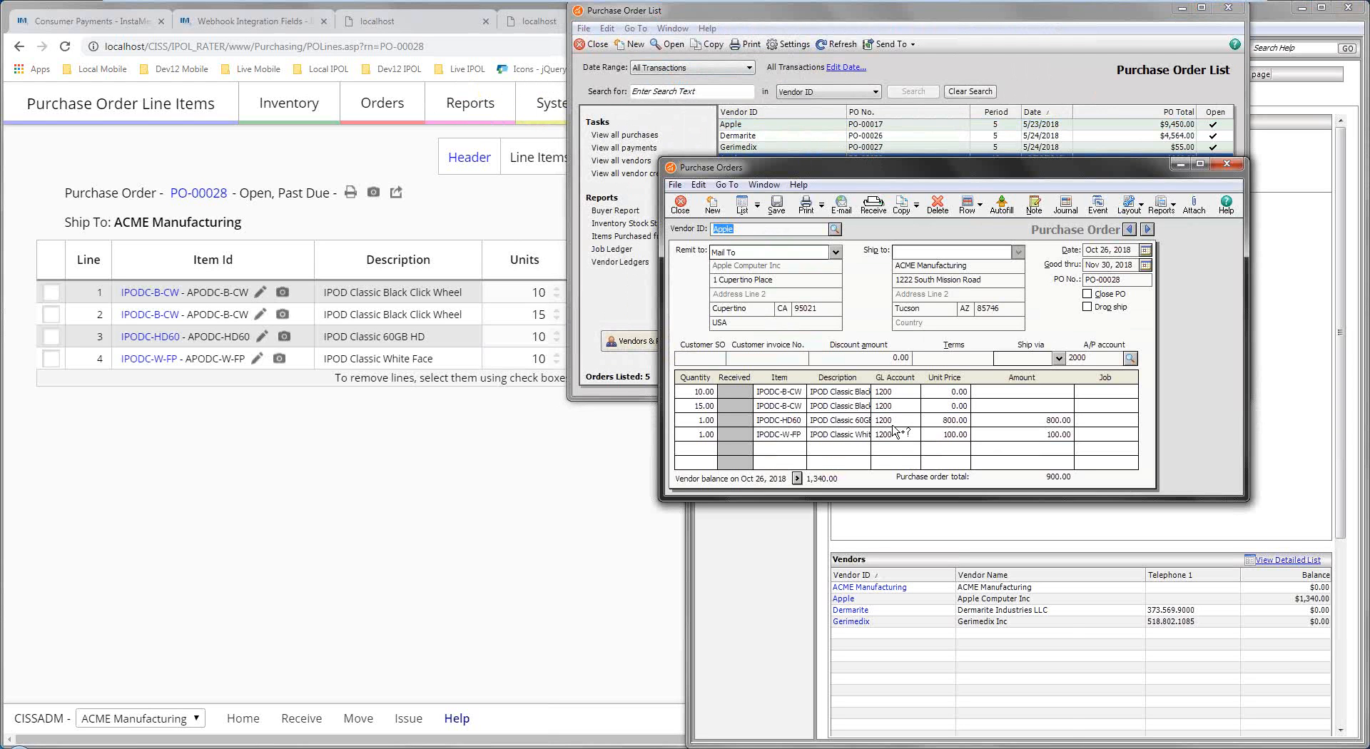
{"action": "left_click", "coordinate": [1222, 168]}
{"action": "left_click", "coordinate": [418, 427]}
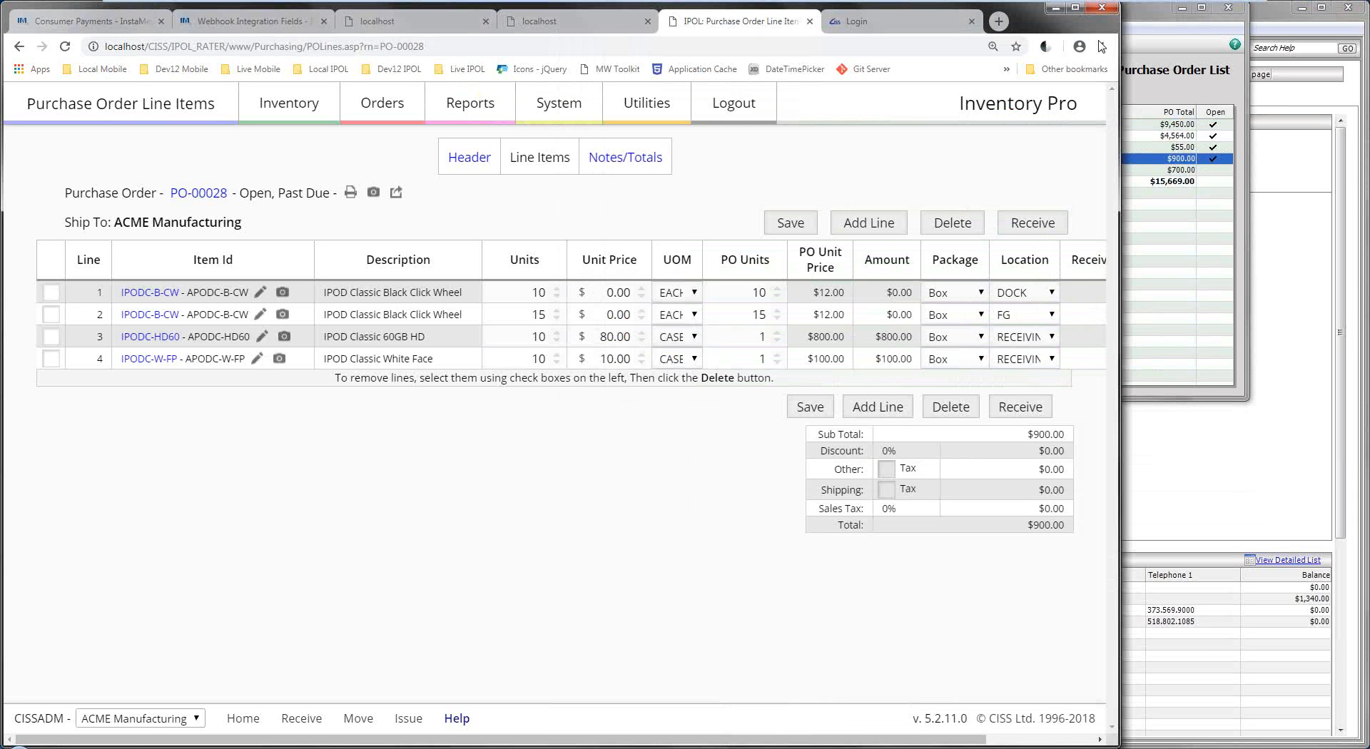
Maximize the browser, check PO-00028's line notes, and view its $900.00 Notes/Totals page.
{"action": "left_click", "coordinate": [1075, 7]}
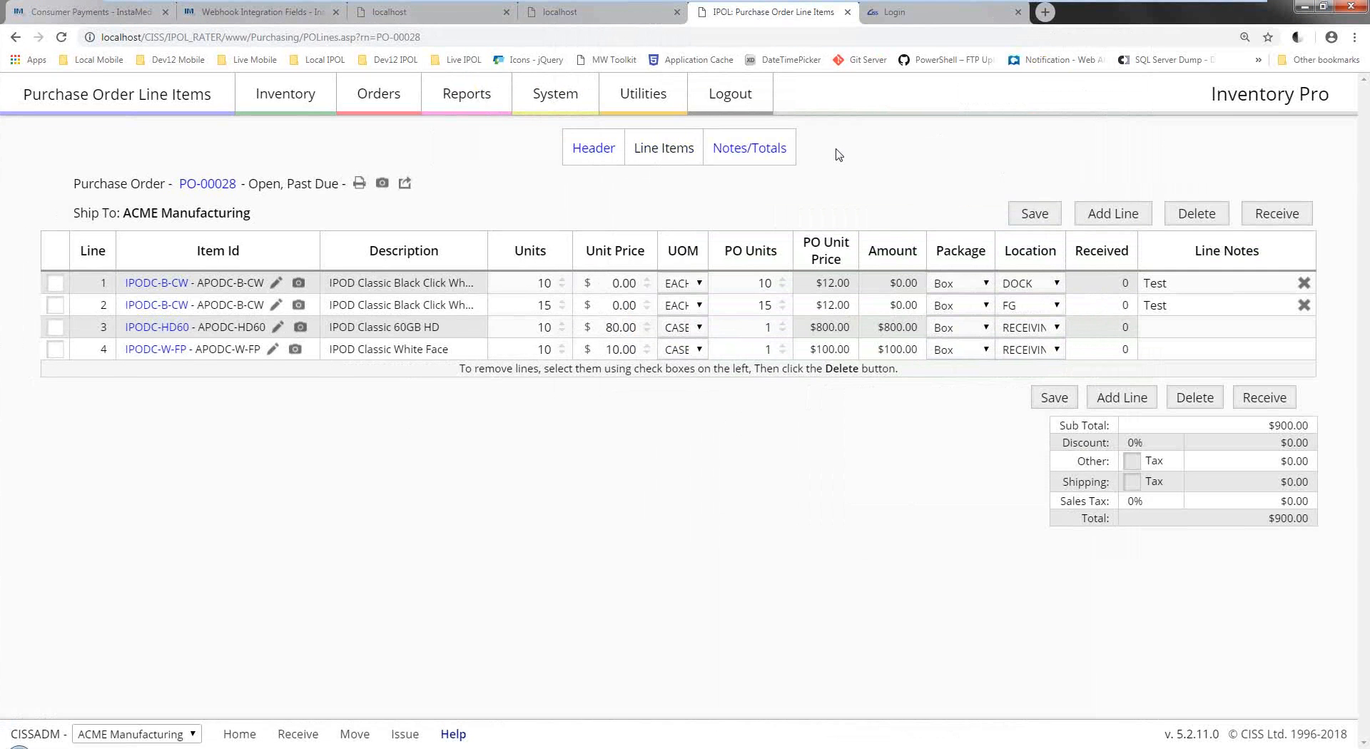
{"action": "left_click", "coordinate": [1189, 282]}
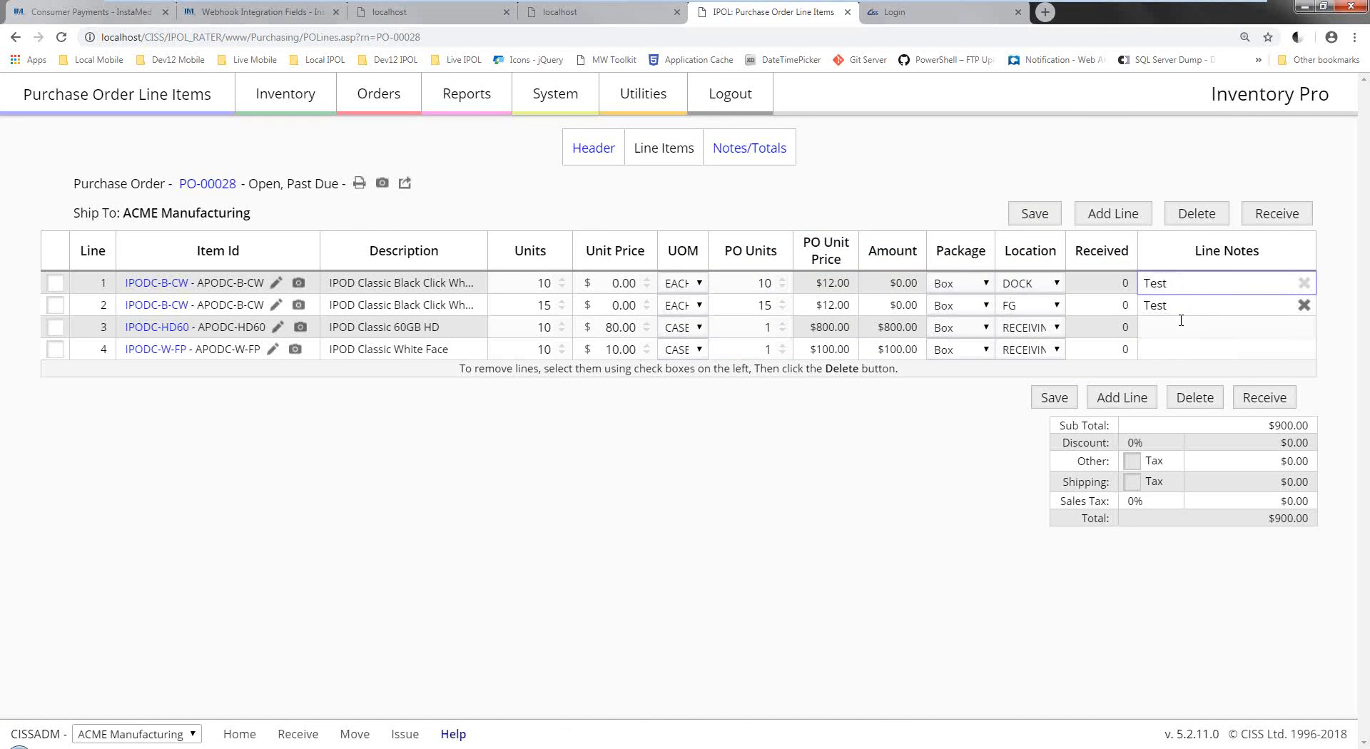
{"action": "left_click", "coordinate": [1182, 325]}
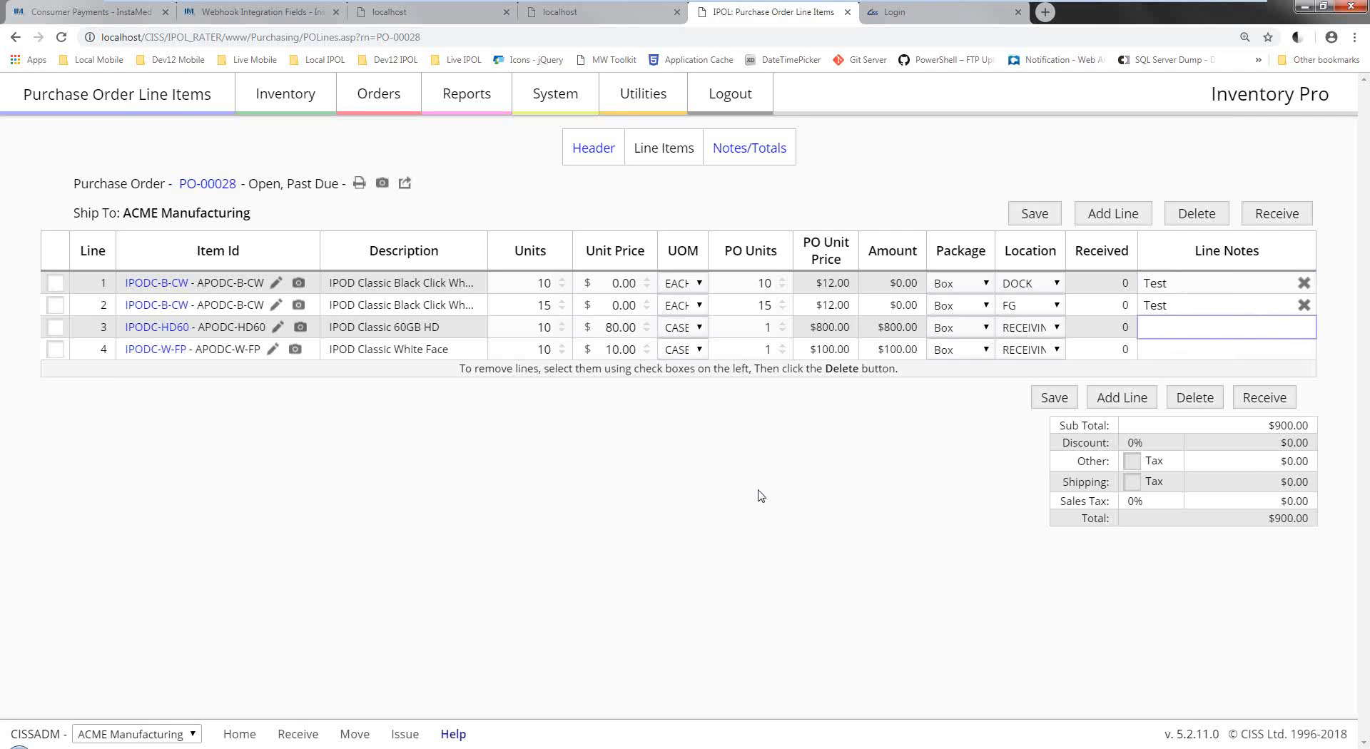
{"action": "left_click", "coordinate": [749, 148]}
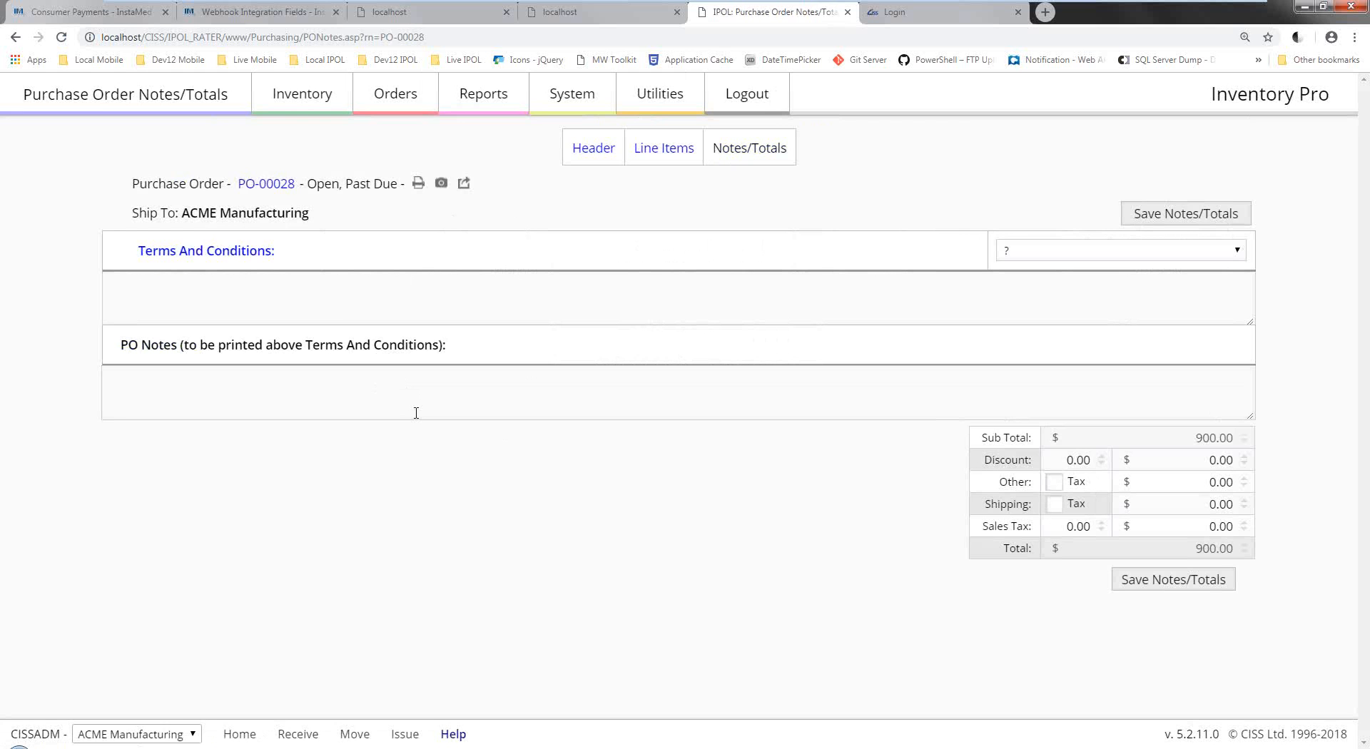
{"action": "left_click", "coordinate": [419, 110]}
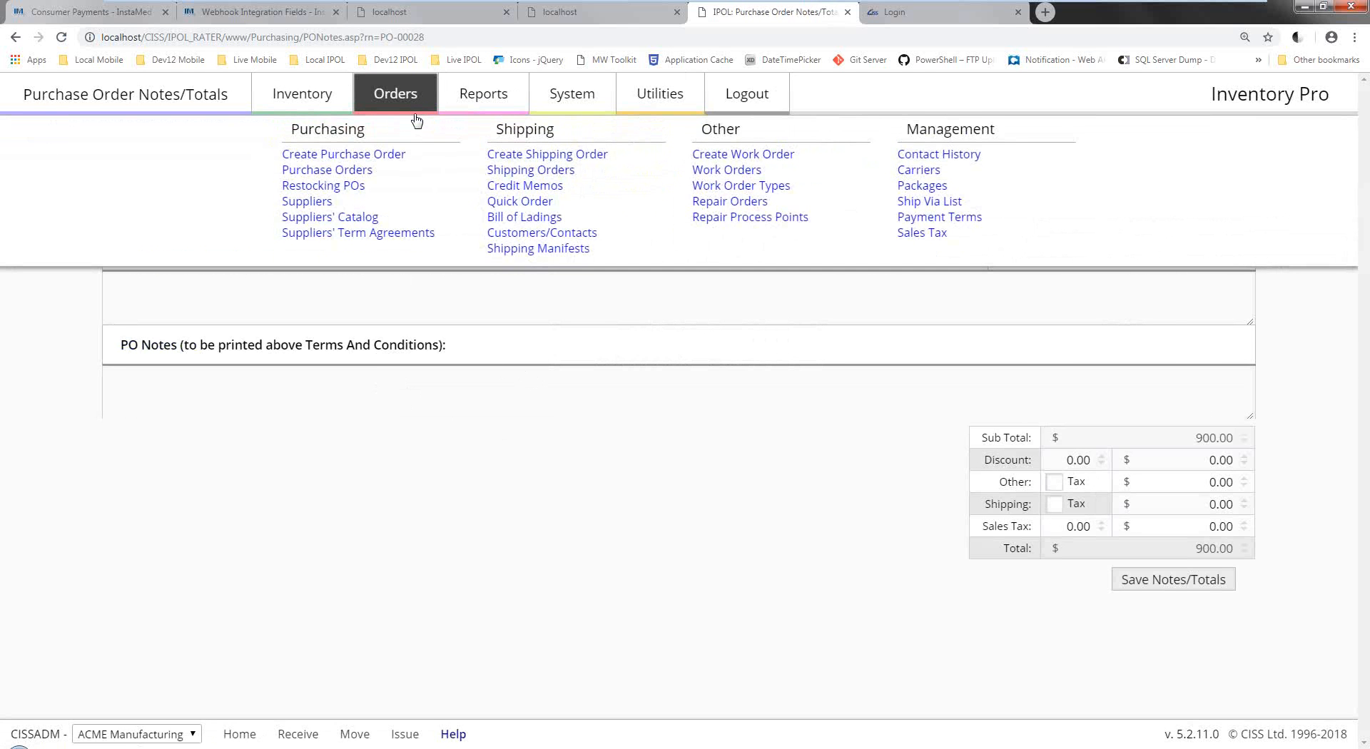
Create a Quick Order to Equipment Shop with 2 IPODC-B-60, 1 IPODC-B-80 and 1 IPODC-B-CW.
{"action": "left_click", "coordinate": [505, 204]}
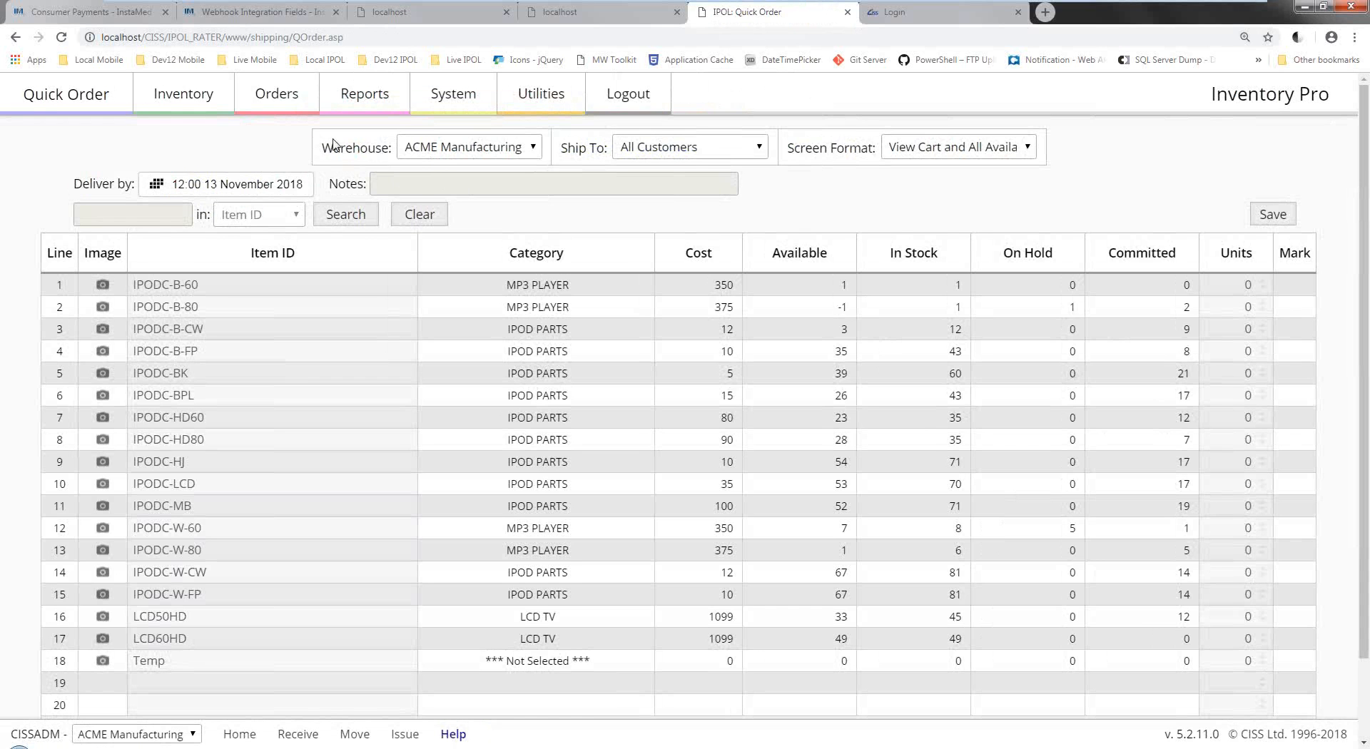
{"action": "left_click", "coordinate": [668, 153]}
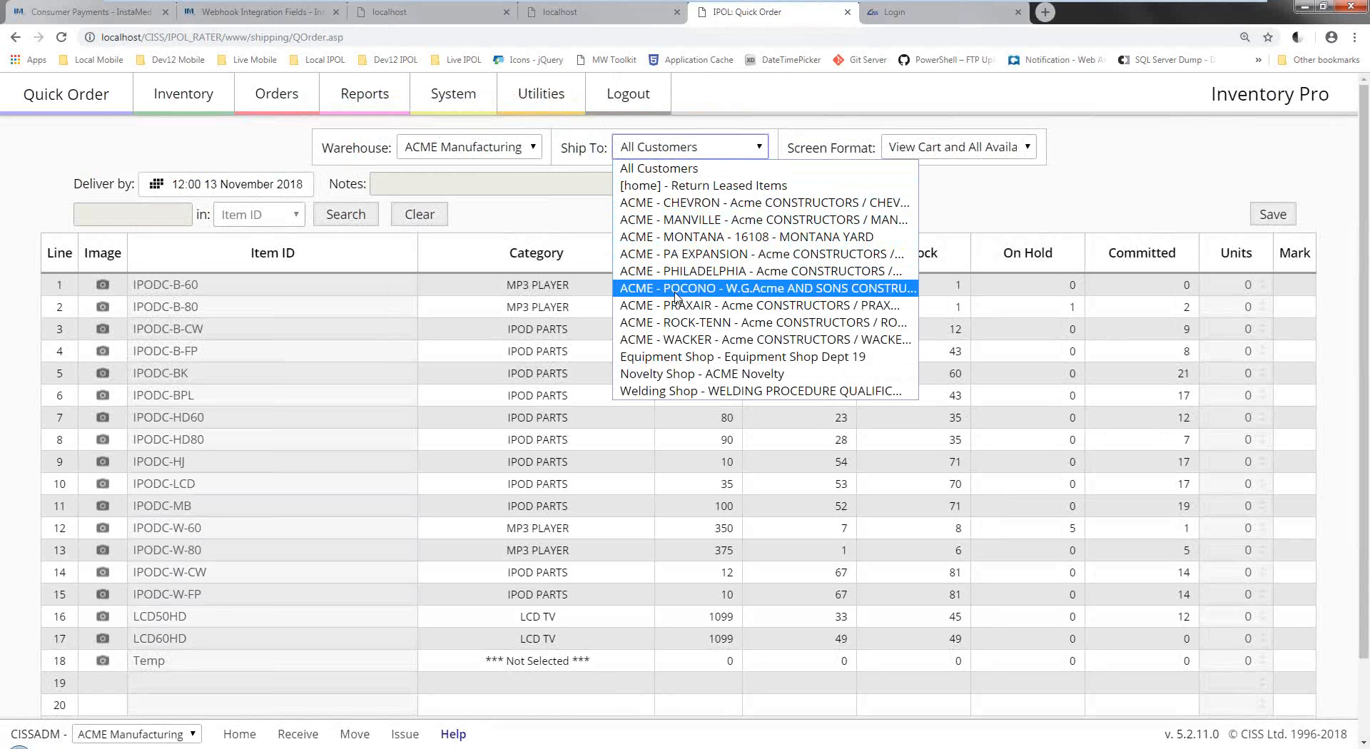
{"action": "left_click", "coordinate": [662, 357]}
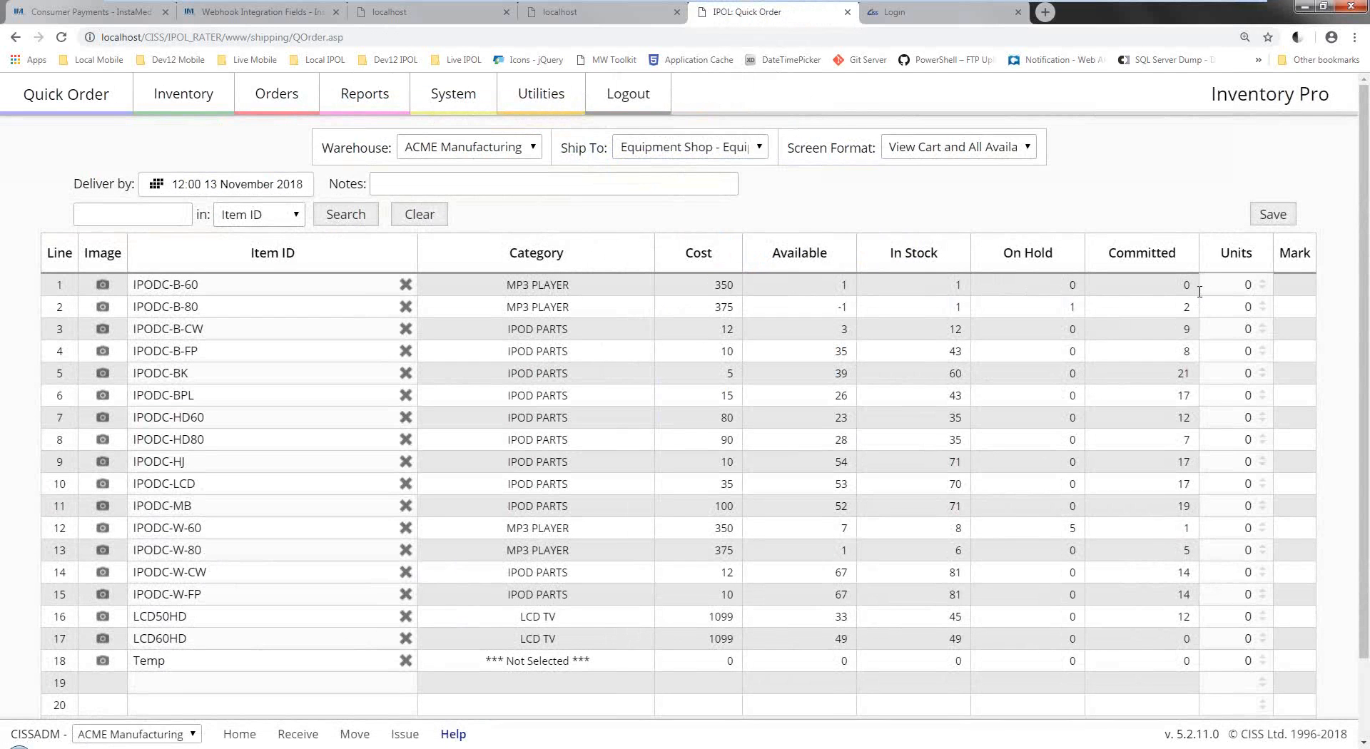
{"action": "left_click", "coordinate": [1248, 285]}
{"action": "type", "text": "2"}
{"action": "left_click", "coordinate": [1236, 307]}
{"action": "type", "text": "1"}
{"action": "left_click", "coordinate": [1263, 334]}
{"action": "type", "text": "1"}
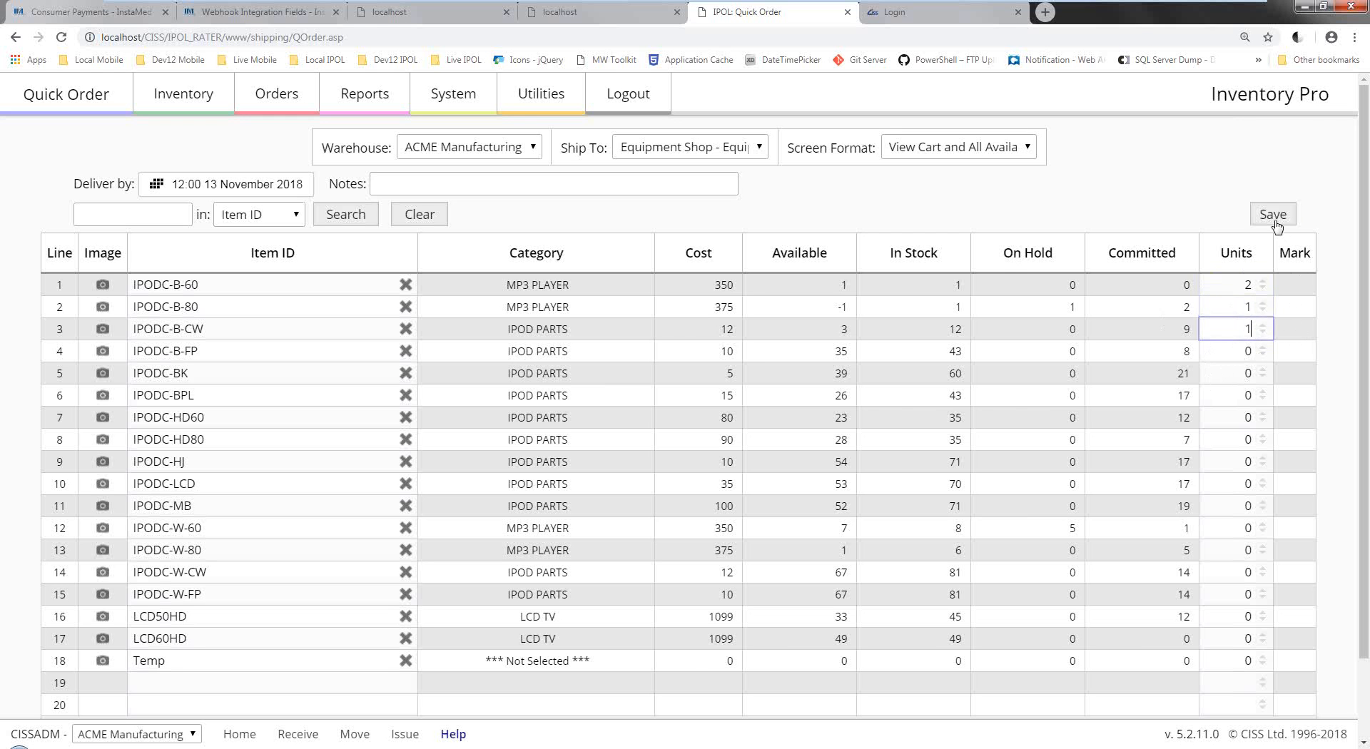
{"action": "left_click", "coordinate": [1275, 220]}
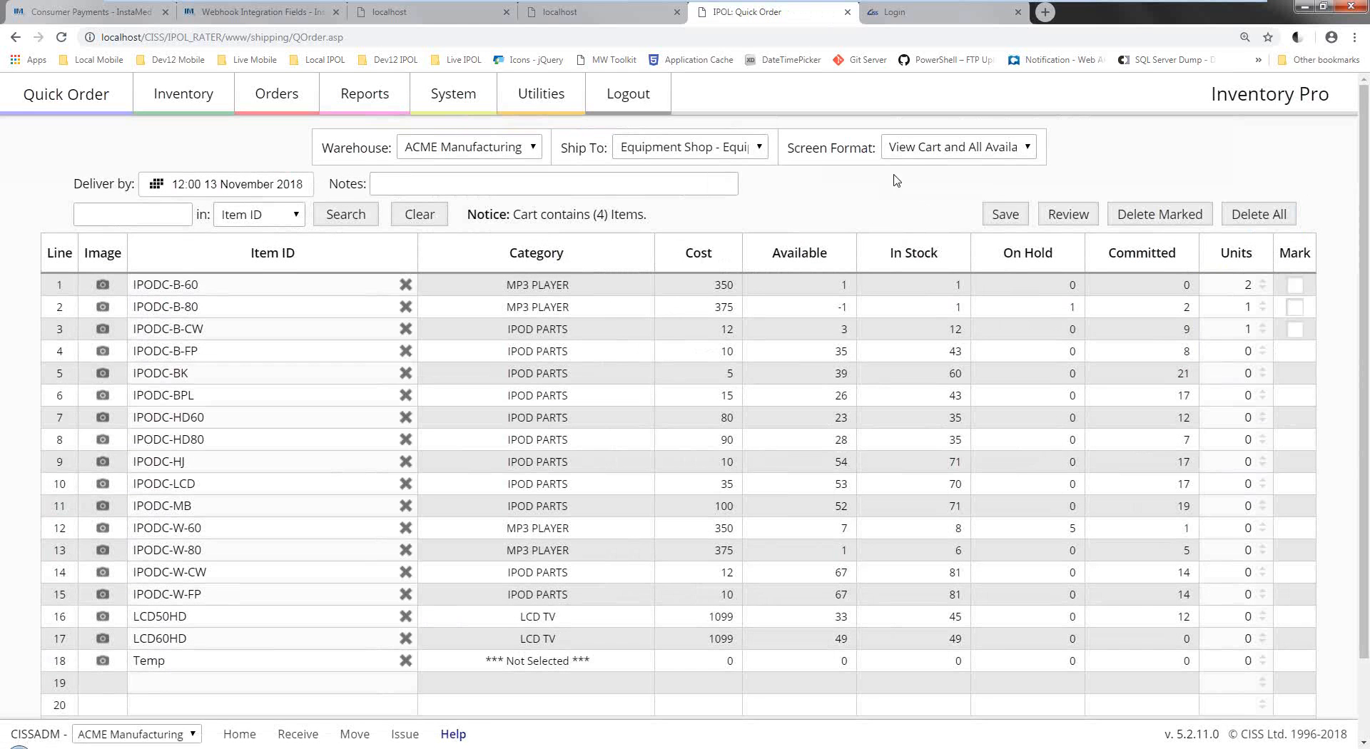
Switch the cart to the View Cart - Description format.
{"action": "left_click", "coordinate": [906, 153]}
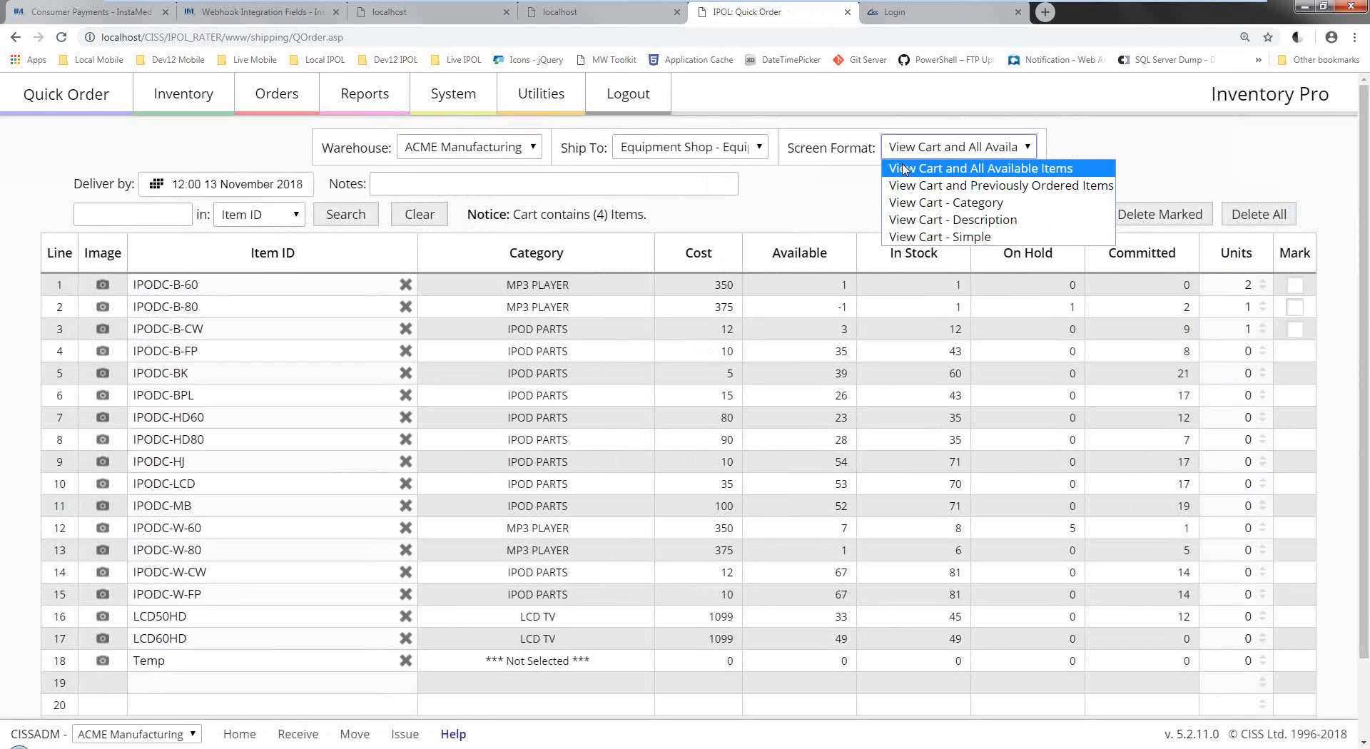
{"action": "left_click", "coordinate": [905, 220]}
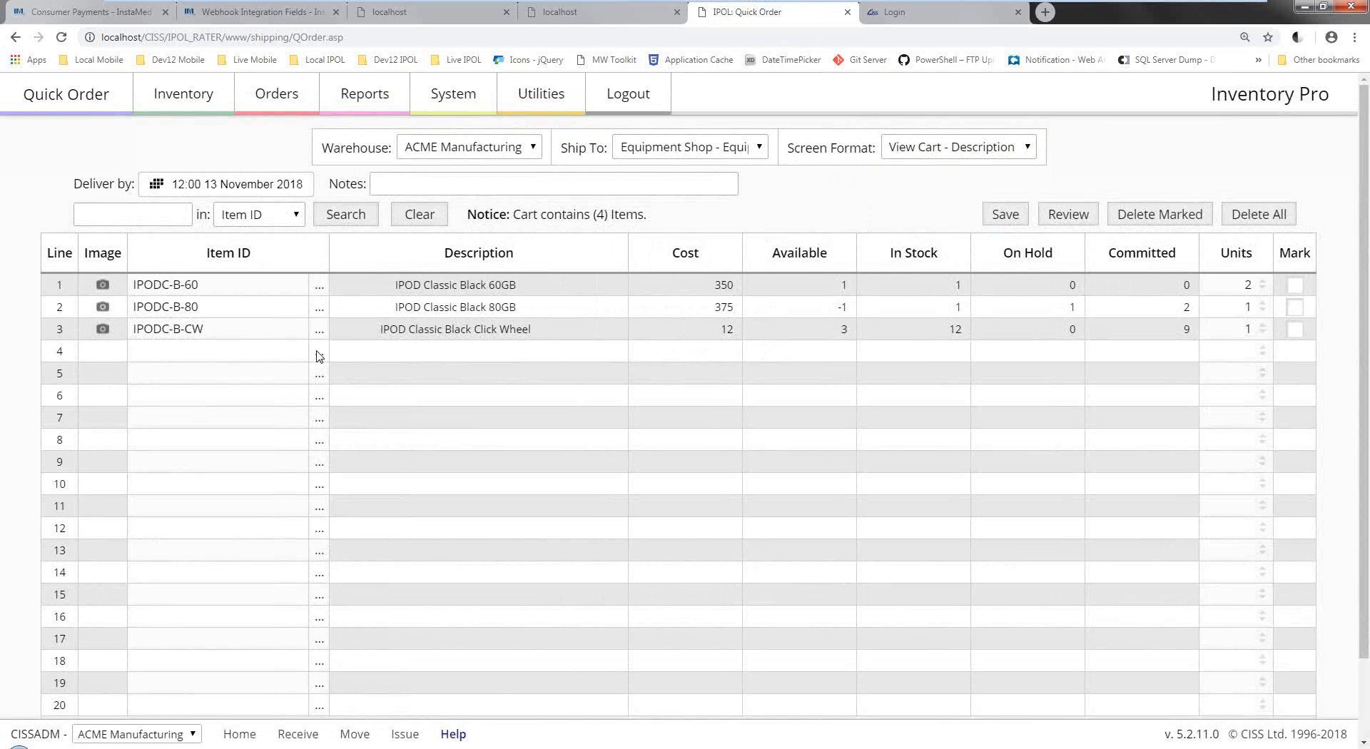
{"action": "left_click", "coordinate": [319, 353]}
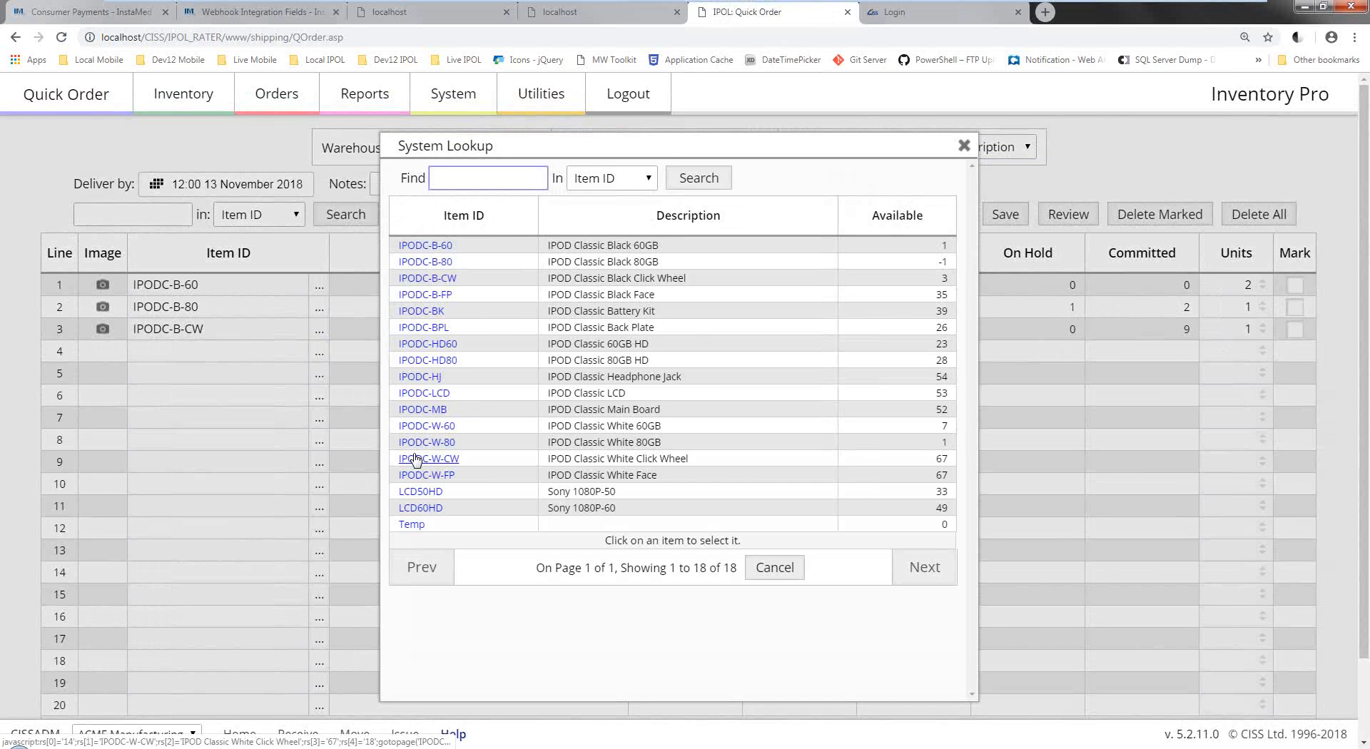
{"action": "left_click", "coordinate": [416, 457]}
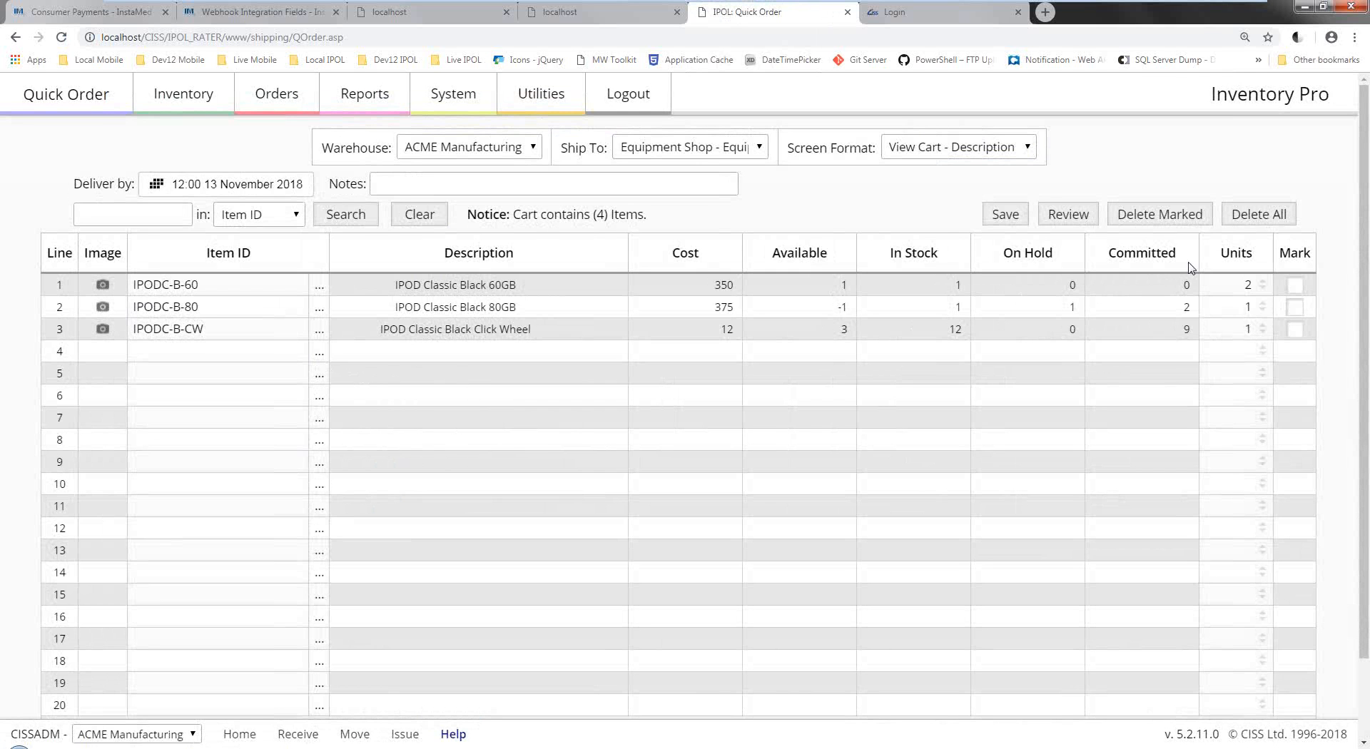
Review and place the order as SO-00022, check its packing slip, and open its record.
{"action": "left_click", "coordinate": [1068, 216]}
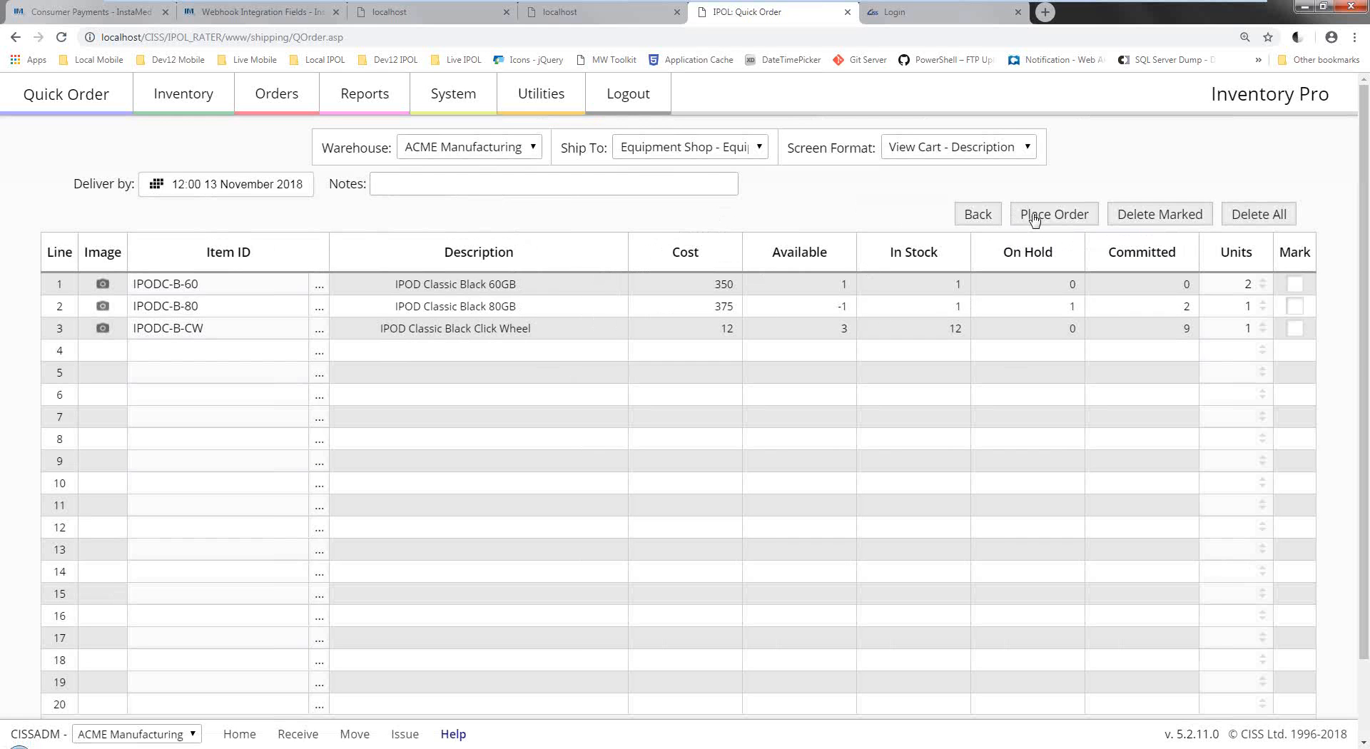
{"action": "left_click", "coordinate": [1035, 216]}
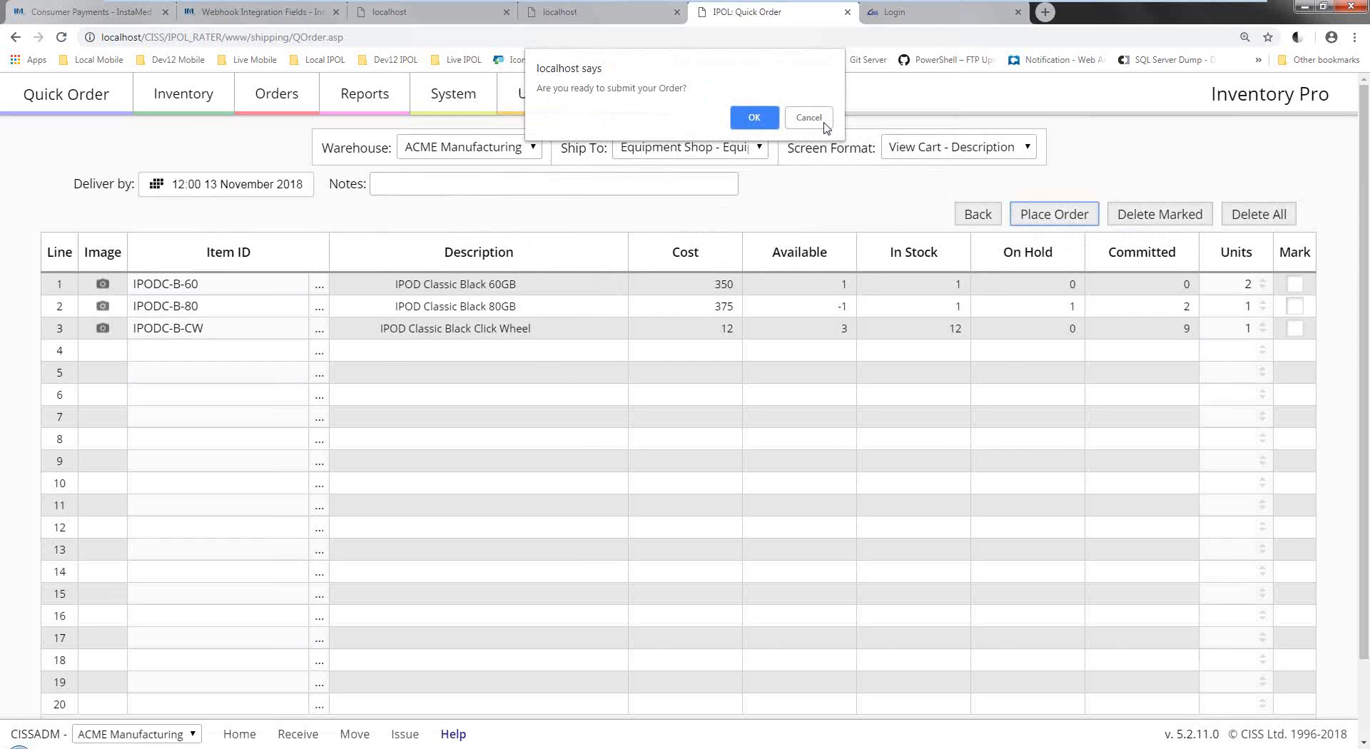
{"action": "left_click", "coordinate": [757, 111]}
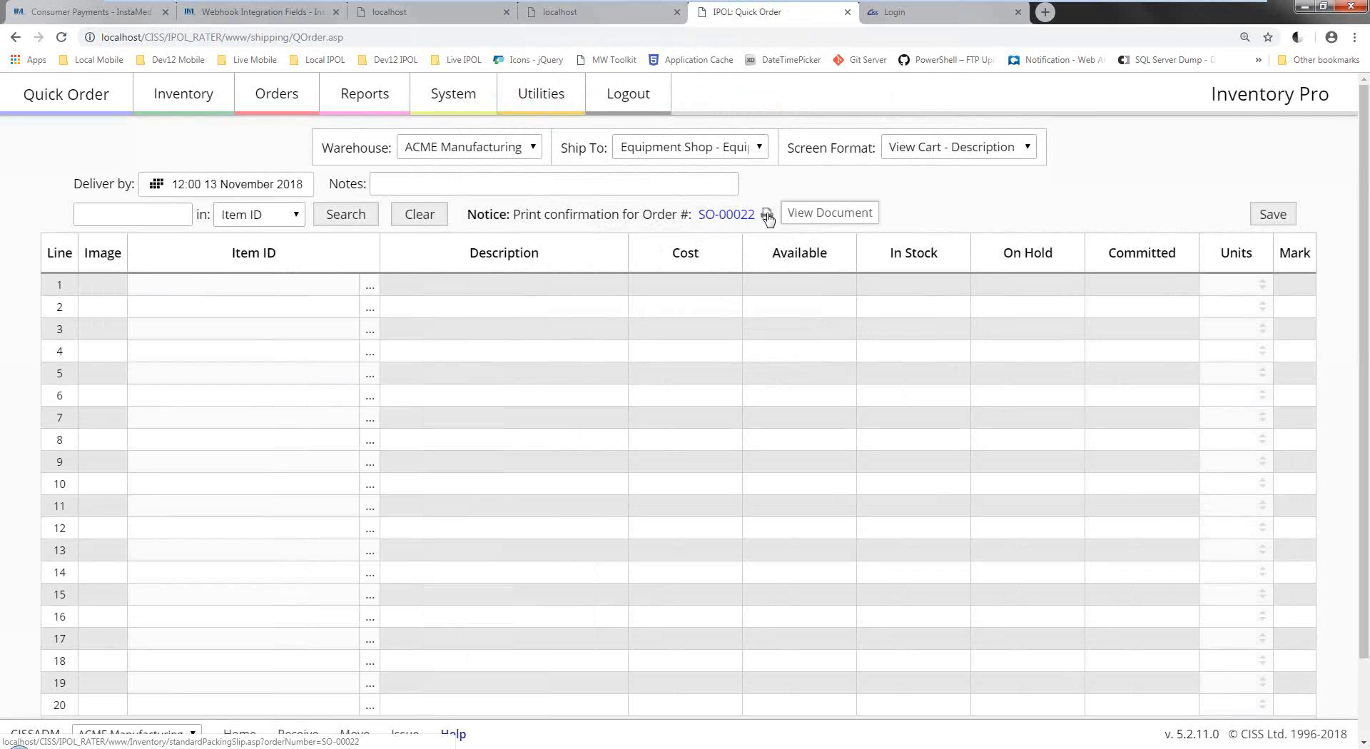
{"action": "left_click", "coordinate": [767, 214]}
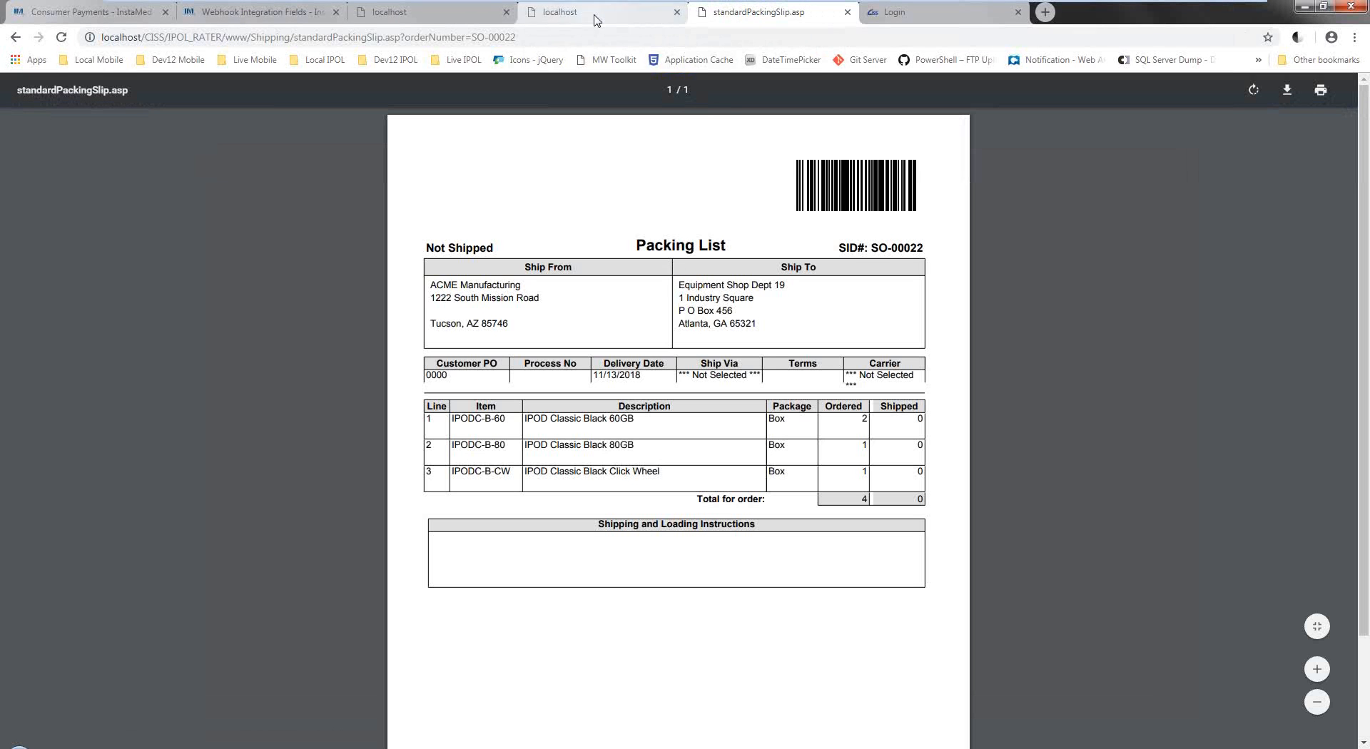
{"action": "left_click", "coordinate": [16, 37]}
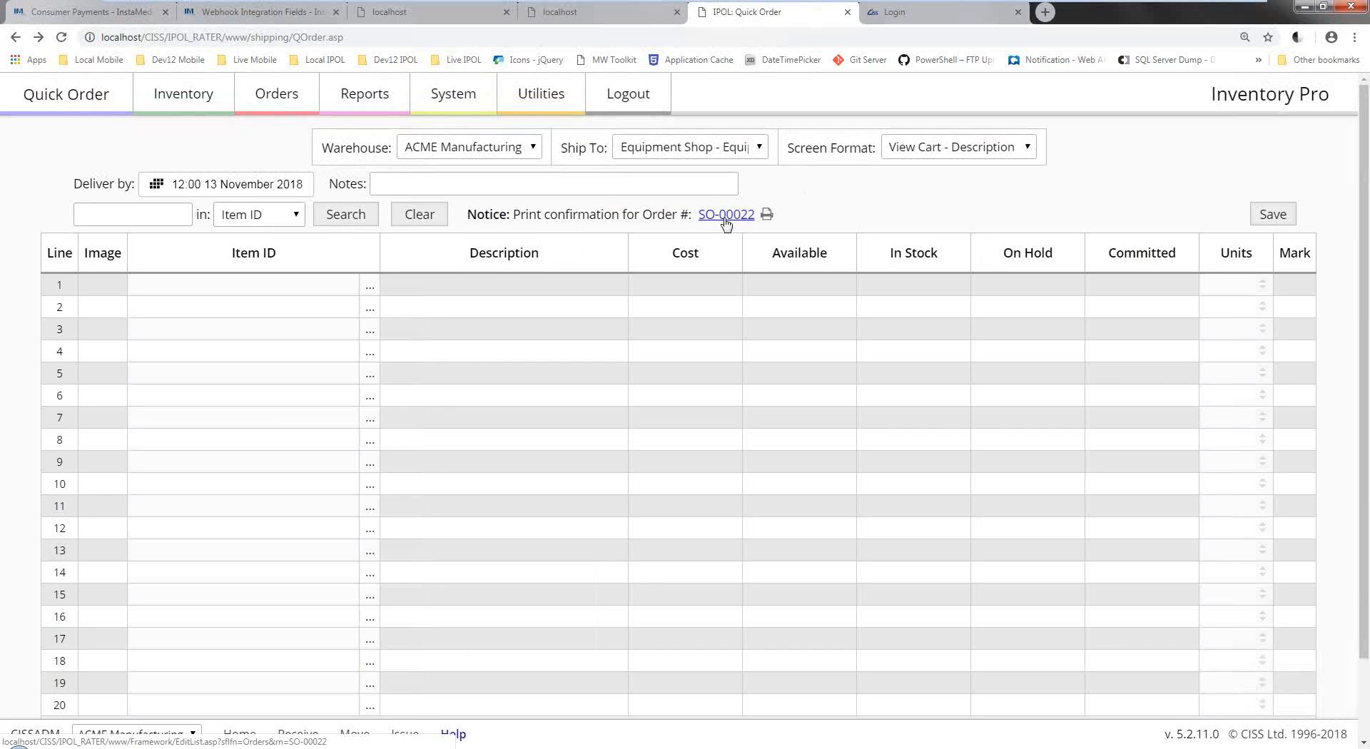
{"action": "left_click", "coordinate": [726, 219]}
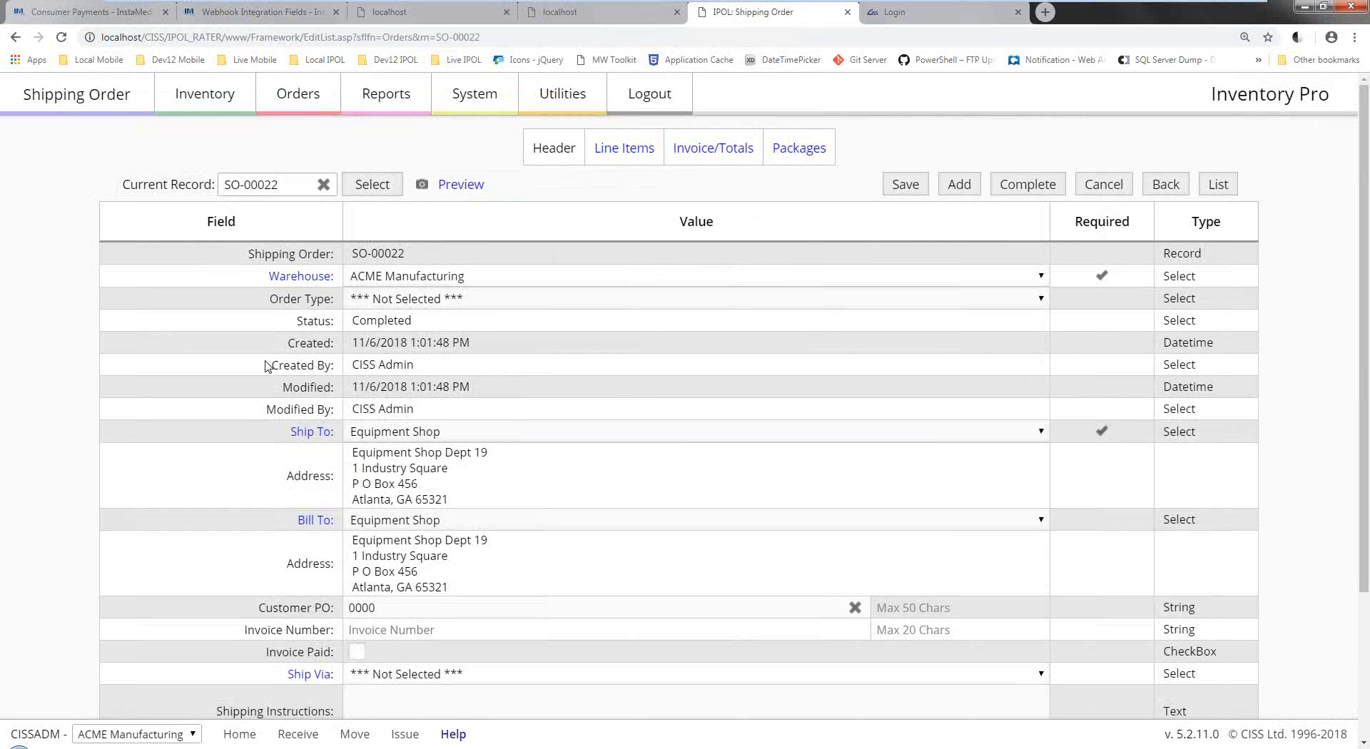
{"action": "scroll", "coordinate": [265, 366], "scroll_direction": "down", "scroll_amount": 3}
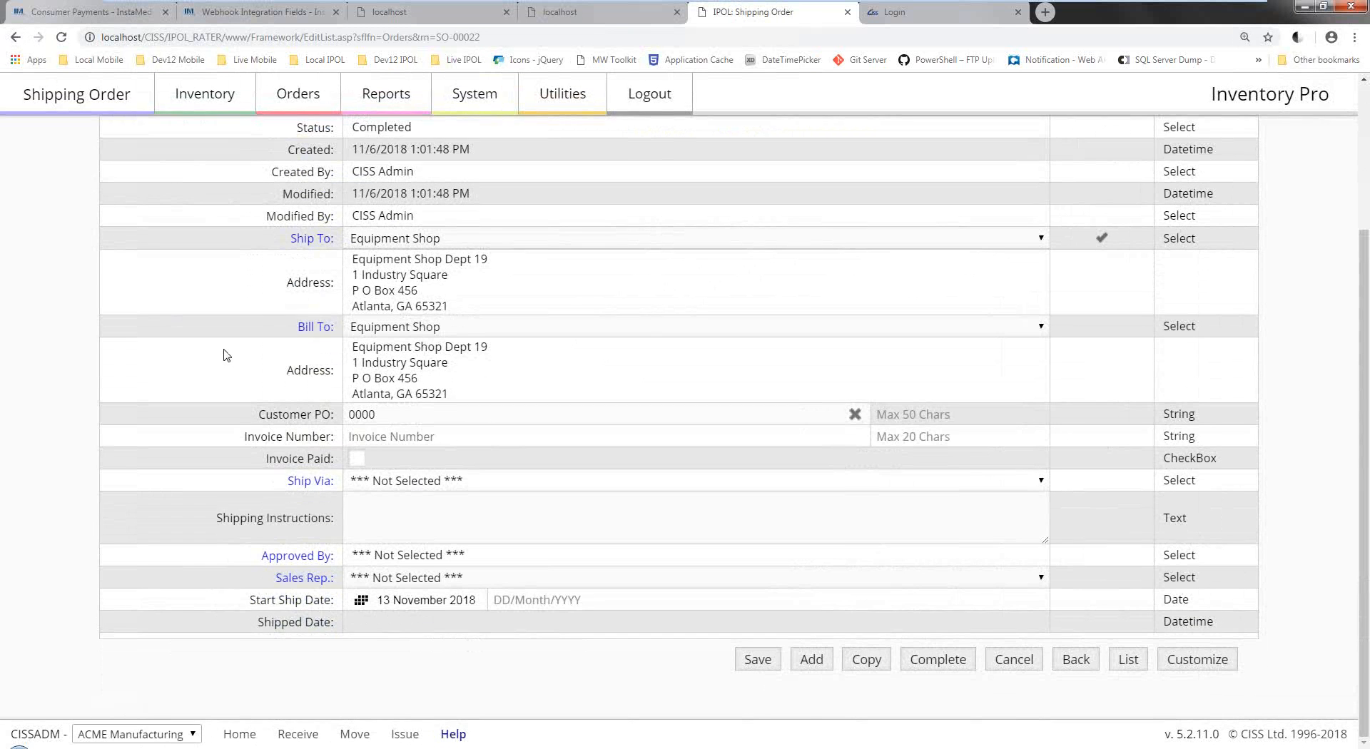
{"action": "scroll", "coordinate": [226, 355], "scroll_direction": "up", "scroll_amount": 3}
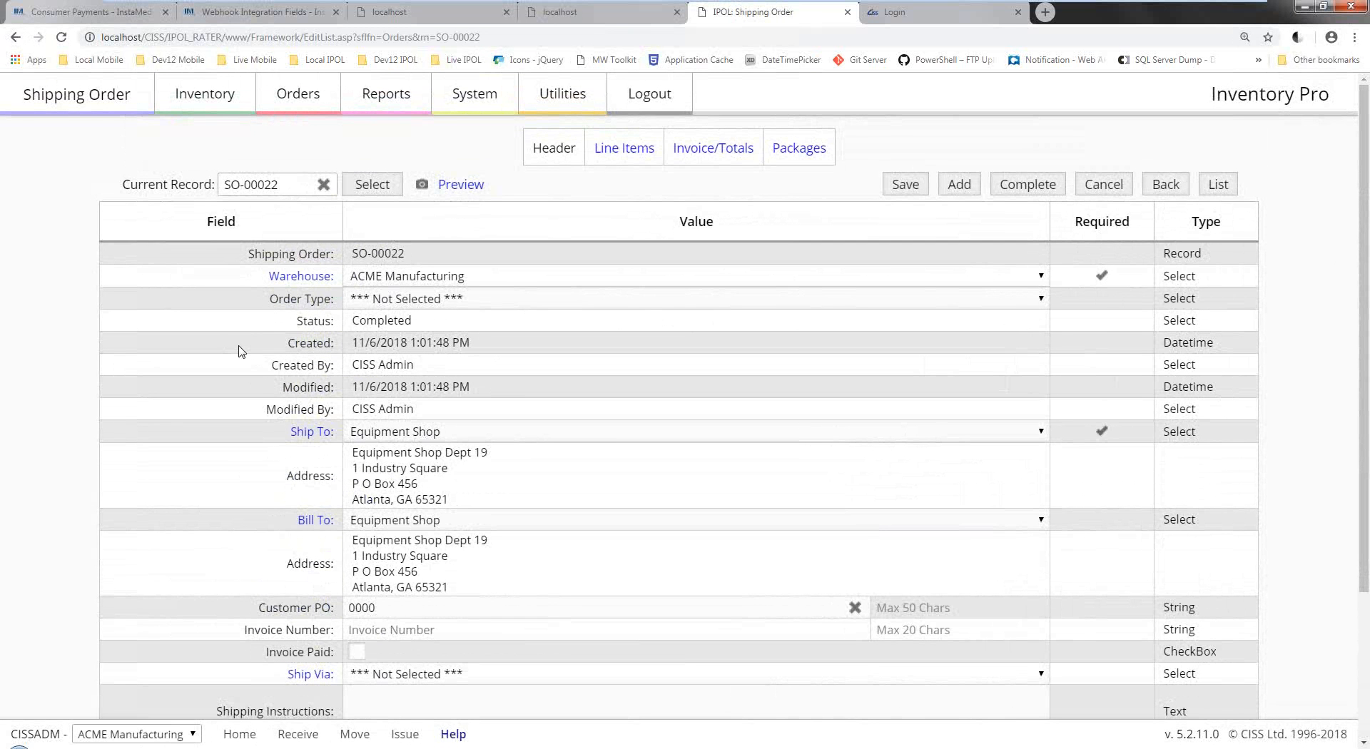
{"action": "left_click", "coordinate": [536, 519]}
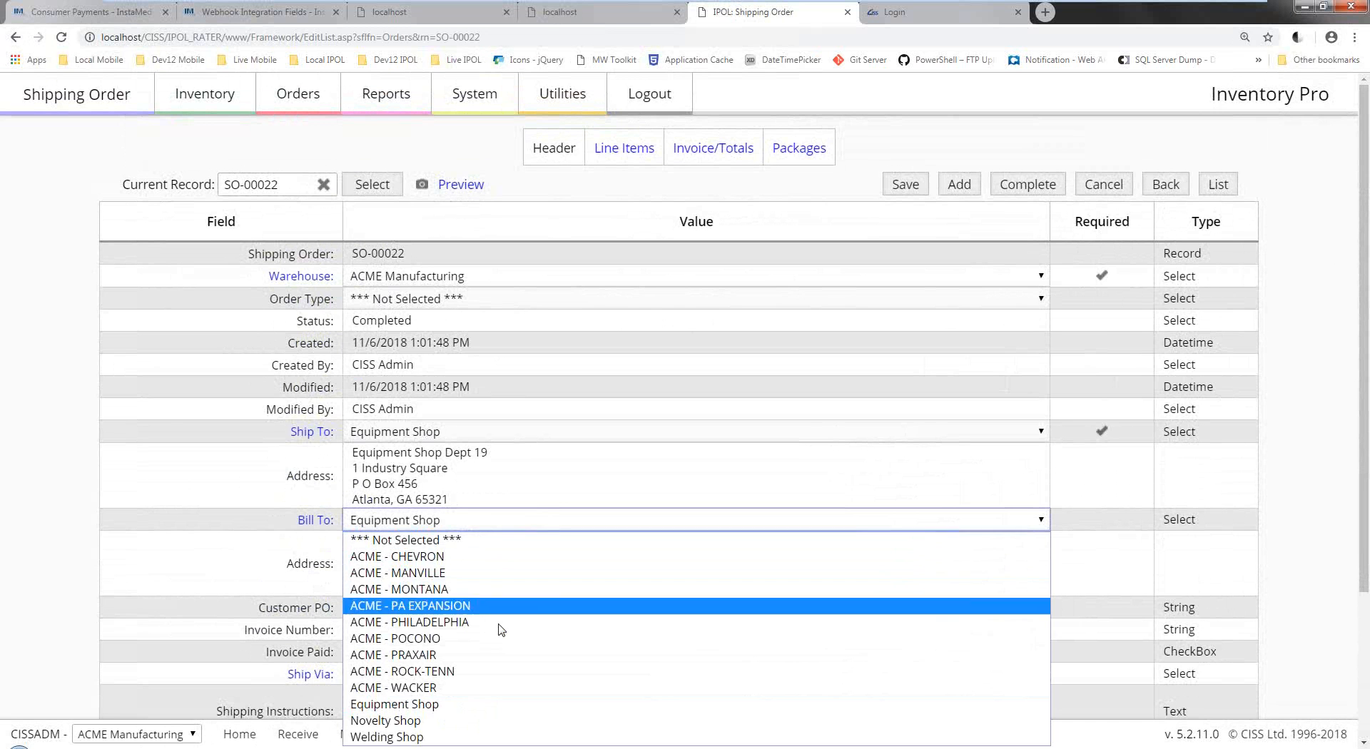
{"action": "left_click", "coordinate": [180, 481]}
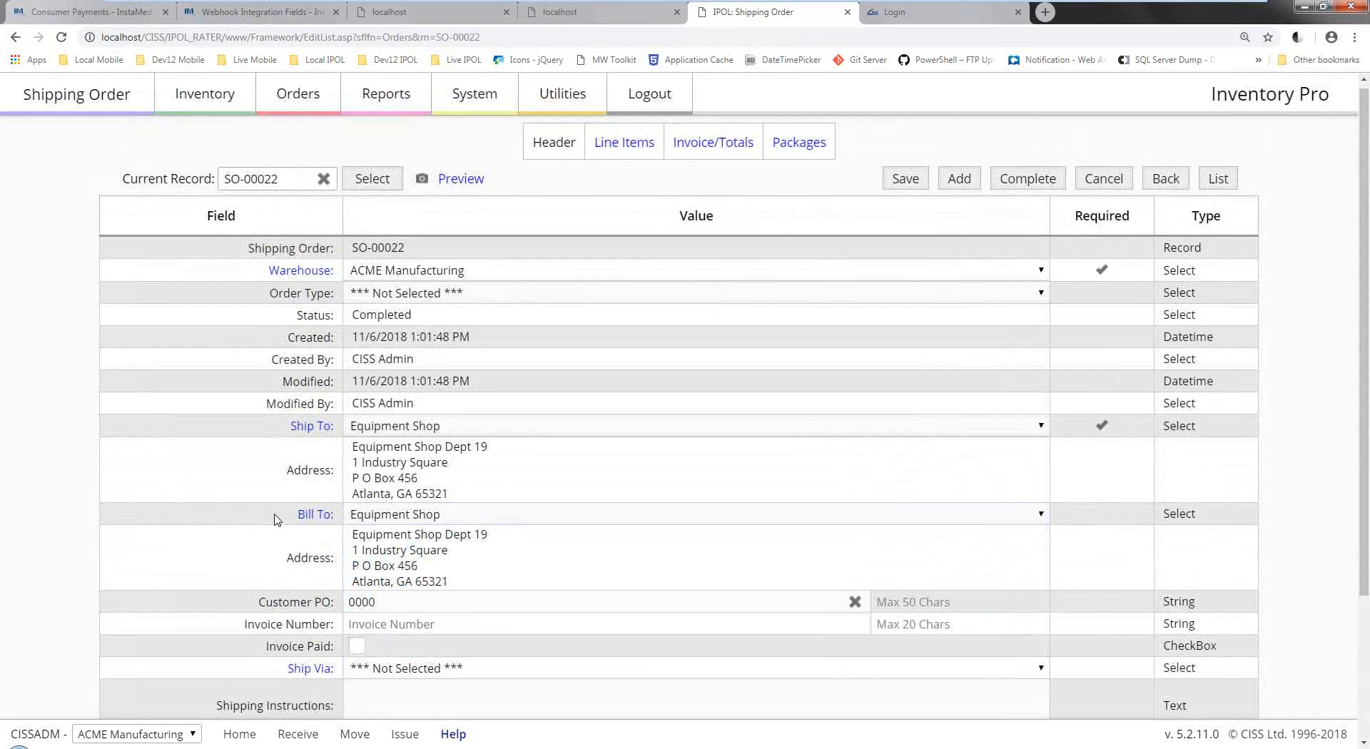
{"action": "scroll", "coordinate": [277, 520], "scroll_direction": "down", "scroll_amount": 3}
{"action": "scroll", "coordinate": [562, 422], "scroll_direction": "up", "scroll_amount": 4}
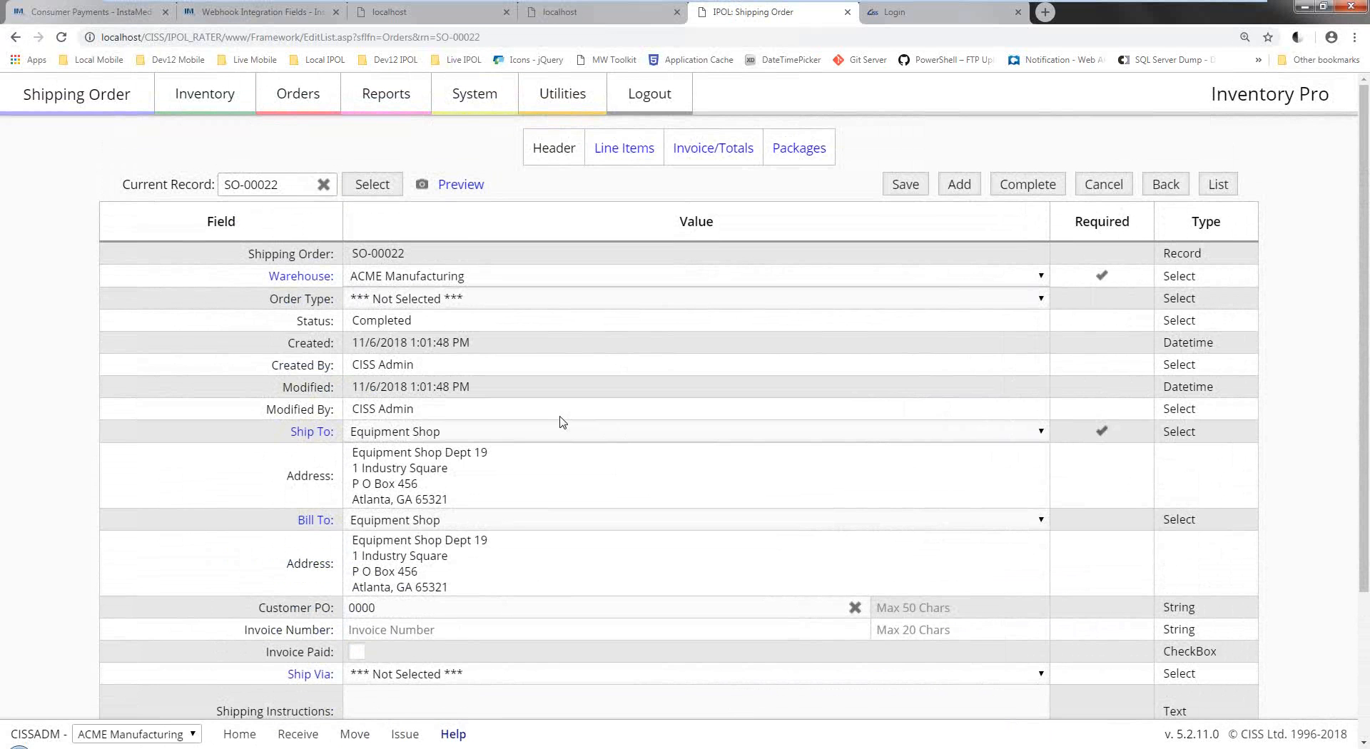
{"action": "scroll", "coordinate": [566, 422], "scroll_direction": "down", "scroll_amount": 2}
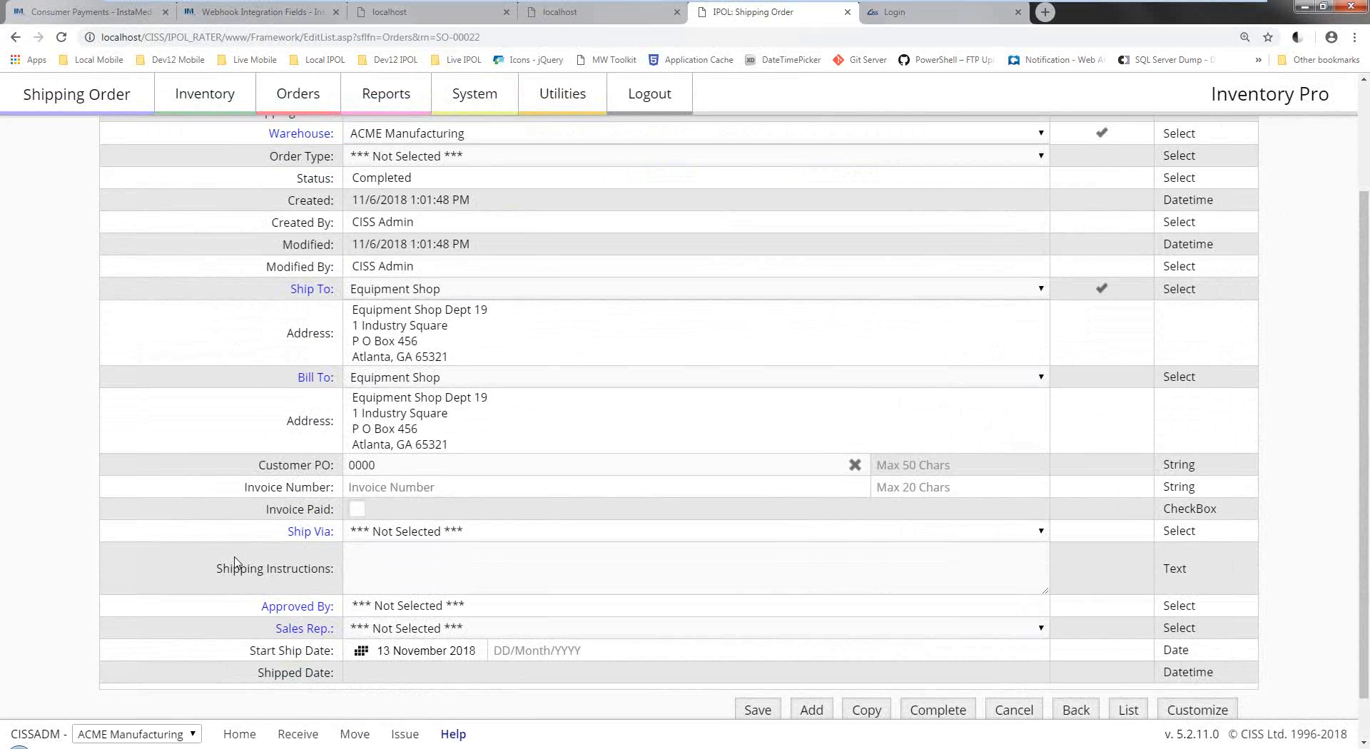
{"action": "scroll", "coordinate": [239, 560], "scroll_direction": "up", "scroll_amount": 2}
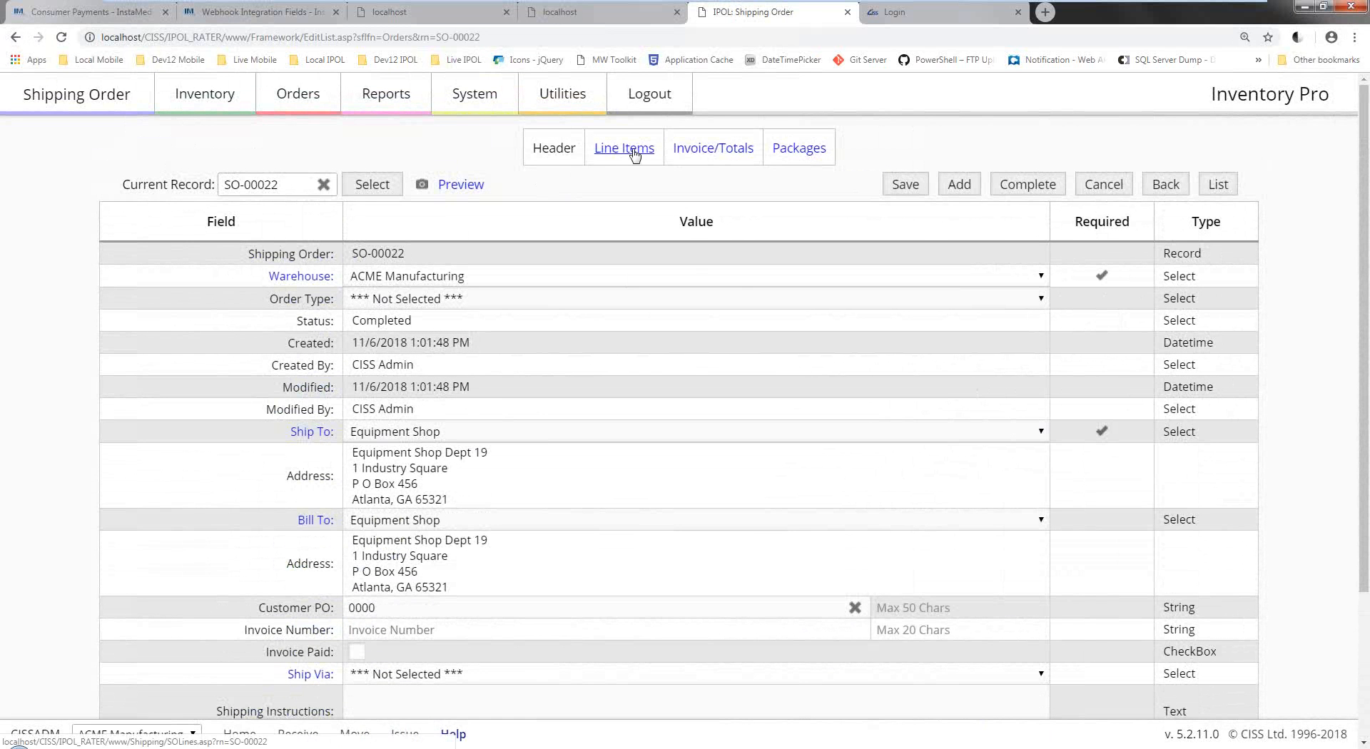
View SO-00022's line items: IPODC-B-60 ×2, IPODC-B-80 and IPODC-B-CW, dismissing the assembly list.
{"action": "left_click", "coordinate": [637, 158]}
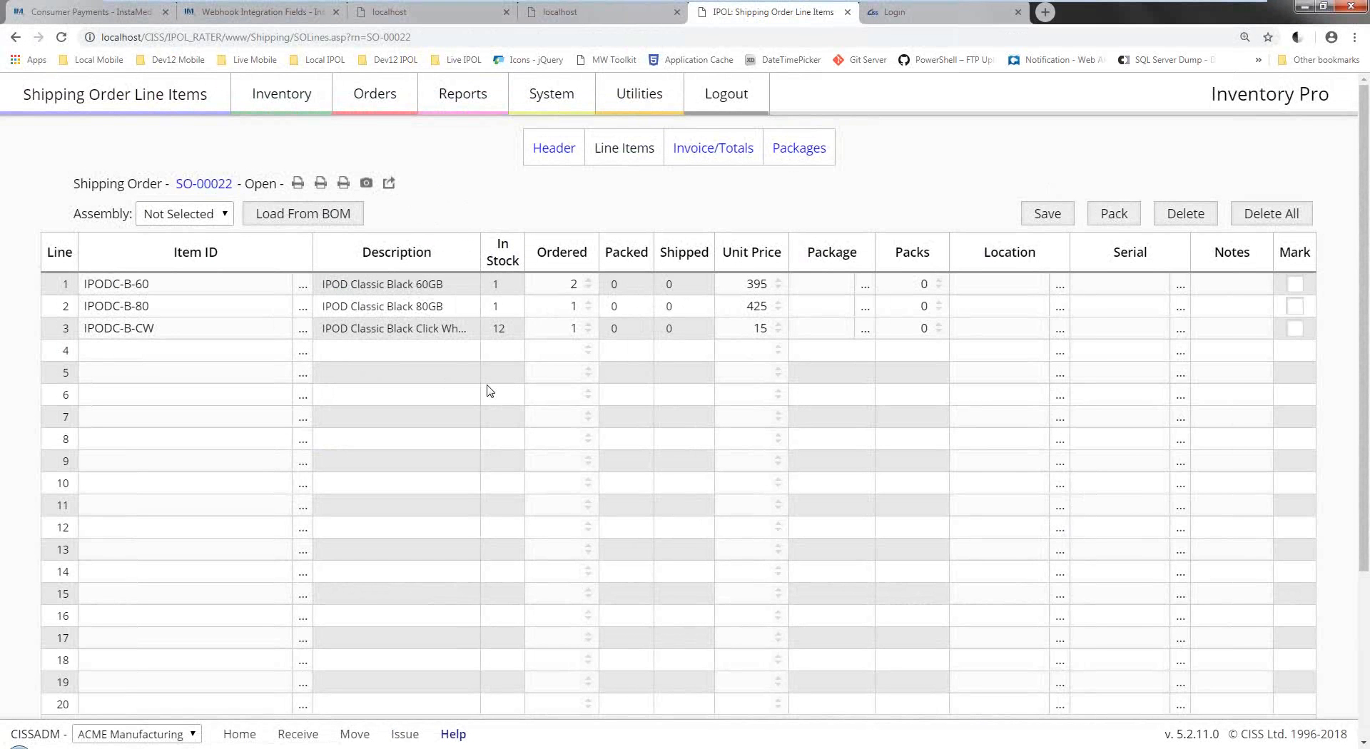
{"action": "left_click", "coordinate": [1235, 283]}
{"action": "left_click", "coordinate": [205, 219]}
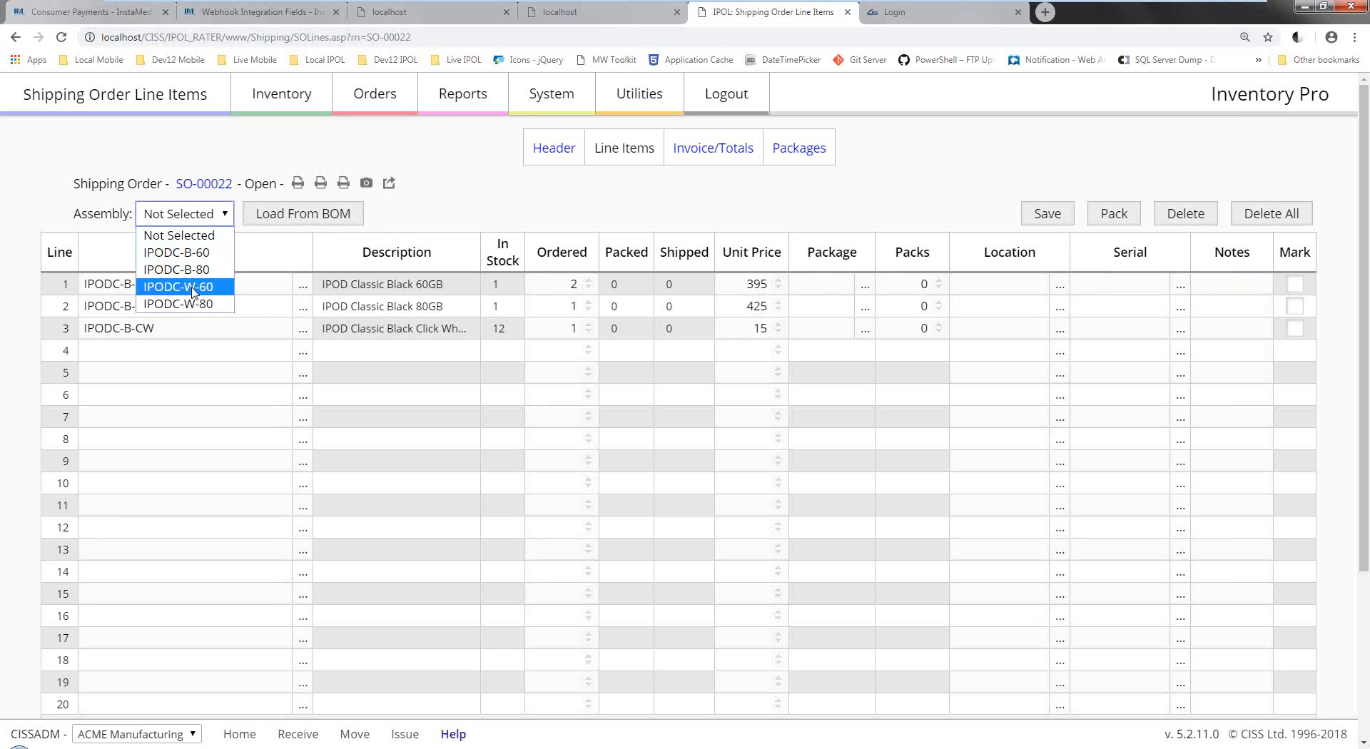
{"action": "left_click", "coordinate": [391, 212]}
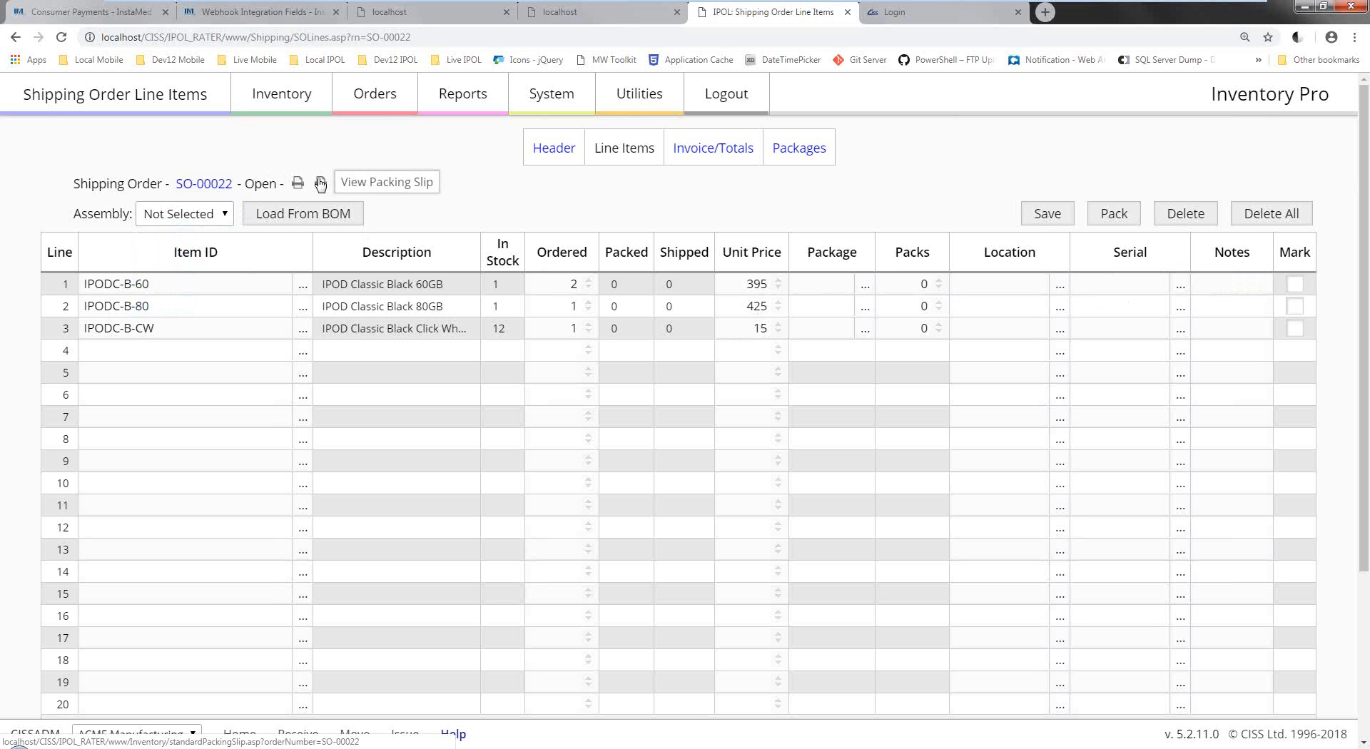
Check SO-00022's packing slip and pick list, then close both.
{"action": "left_click", "coordinate": [320, 183]}
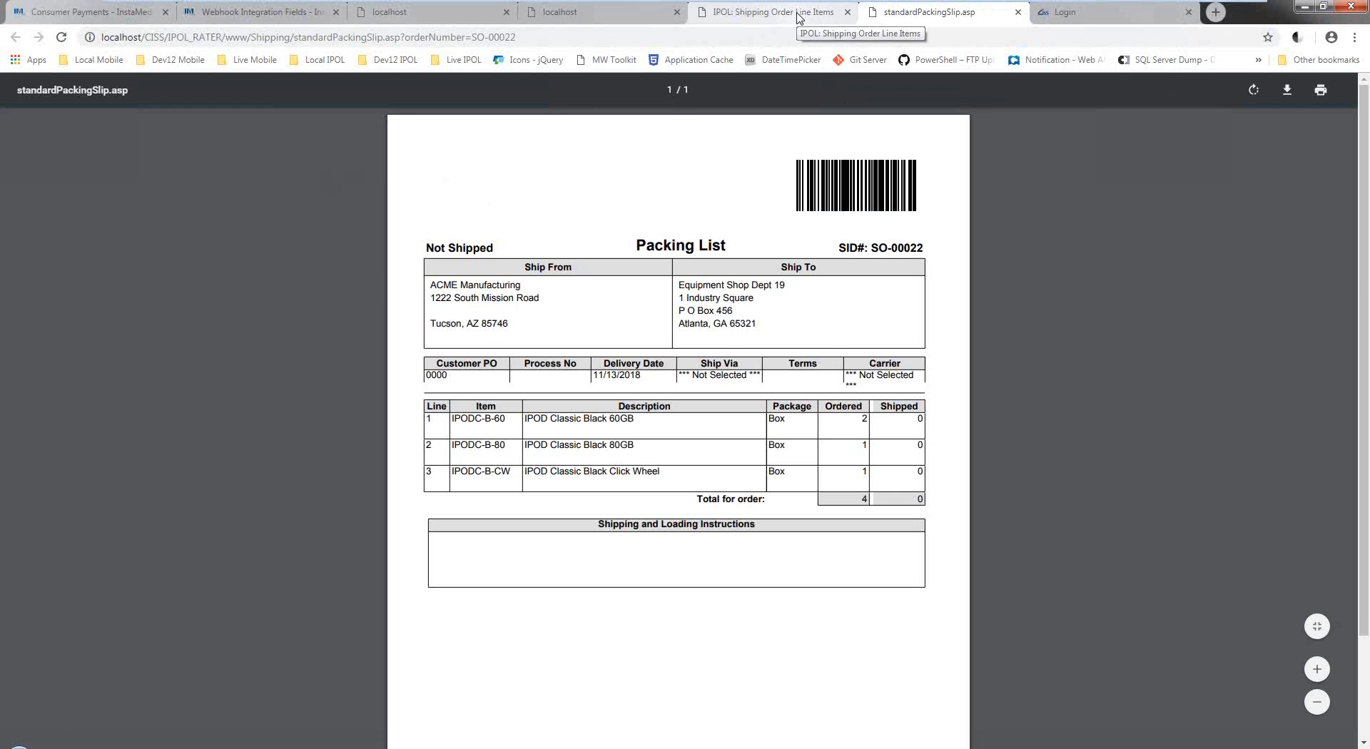
{"action": "left_click", "coordinate": [785, 13]}
{"action": "left_click", "coordinate": [344, 184]}
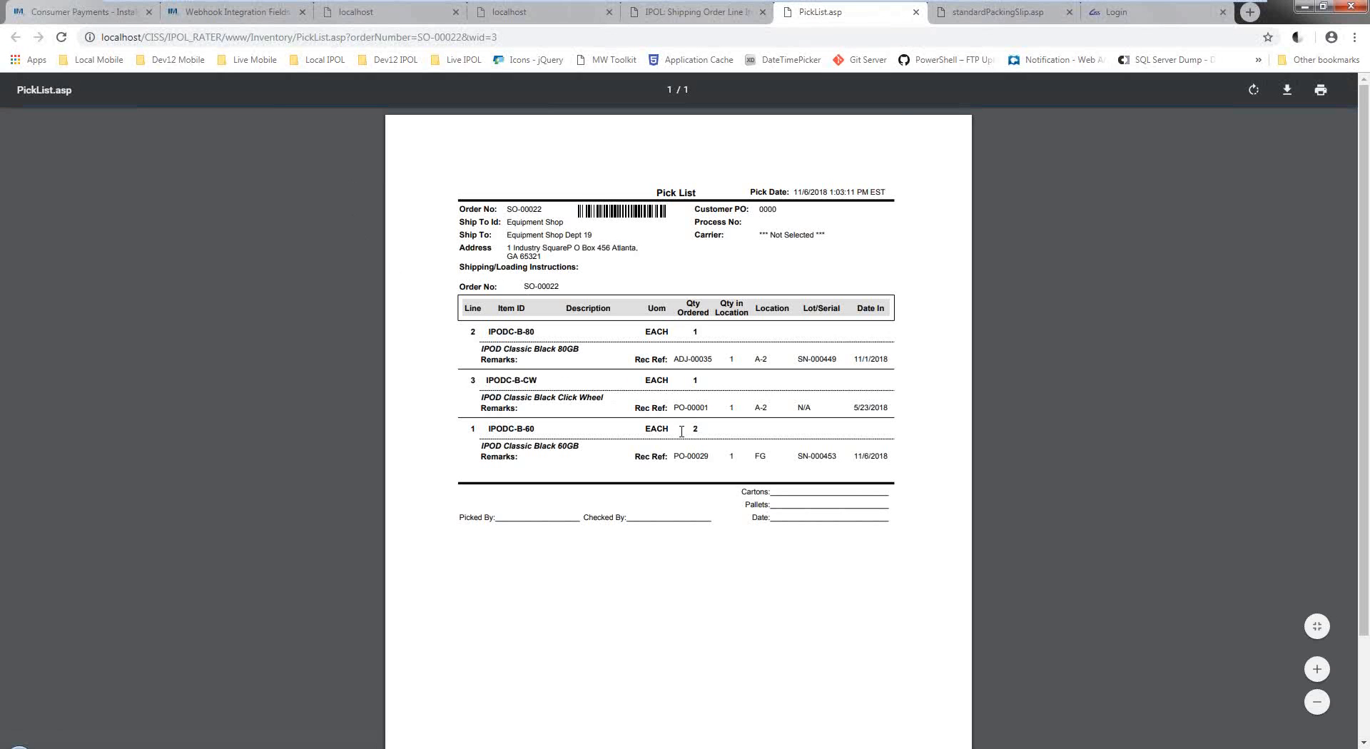
{"action": "left_click", "coordinate": [916, 13]}
{"action": "left_click", "coordinate": [916, 13]}
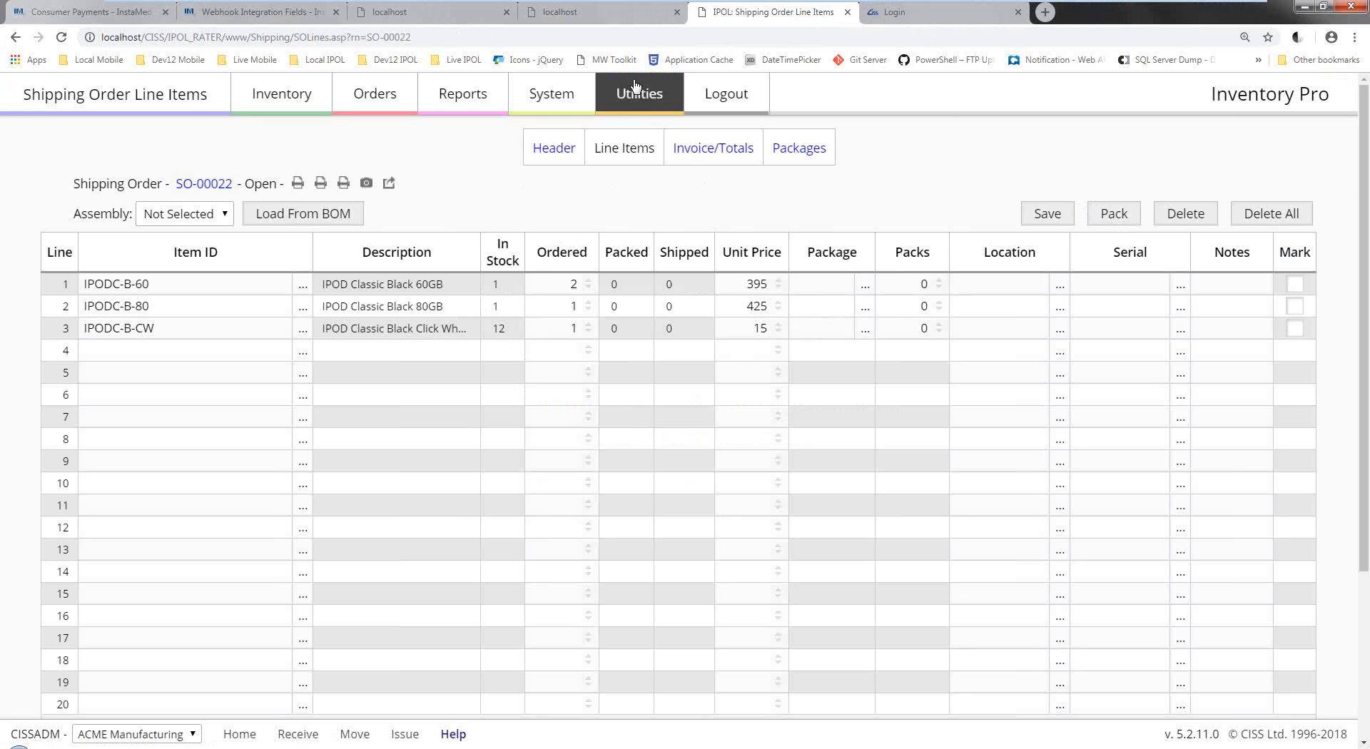
Save the Shipping Orders and Issues admin settings and confirm the change.
{"action": "mouse_move", "coordinate": [578, 106]}
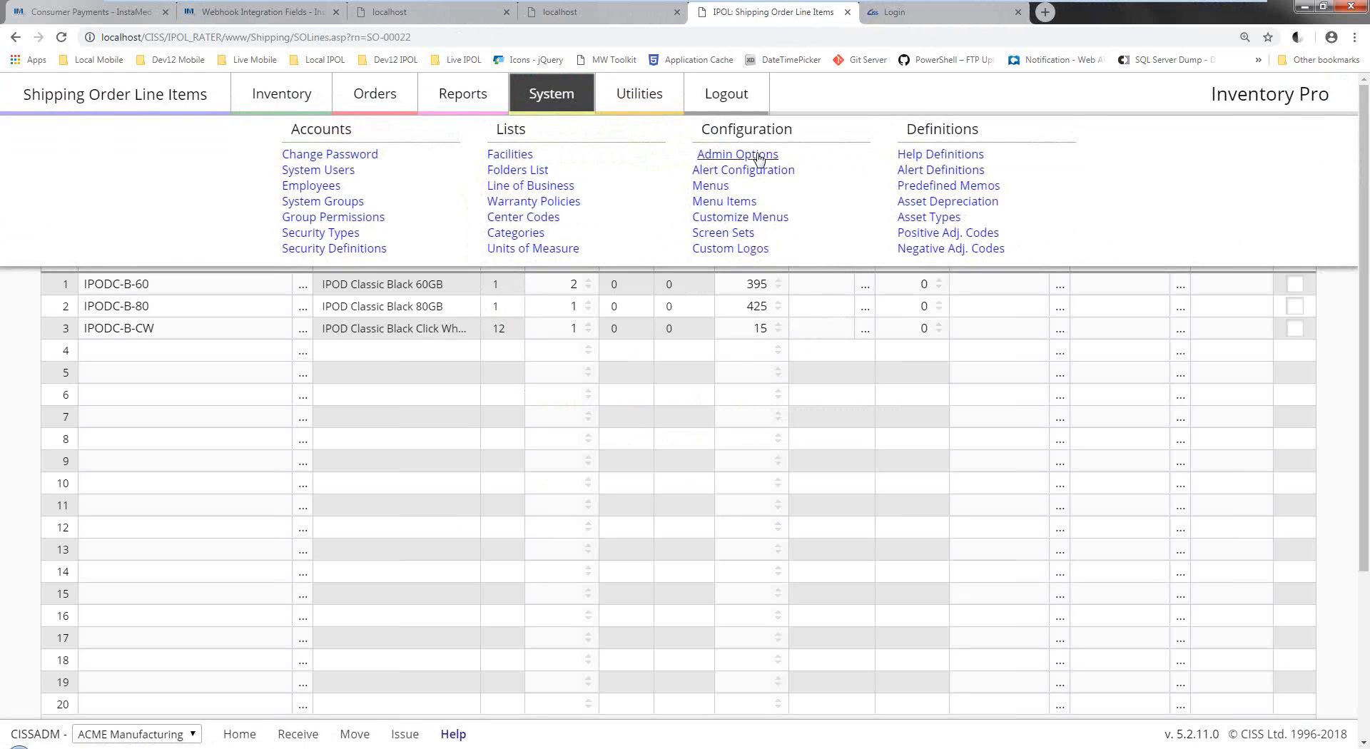
{"action": "left_click", "coordinate": [739, 143]}
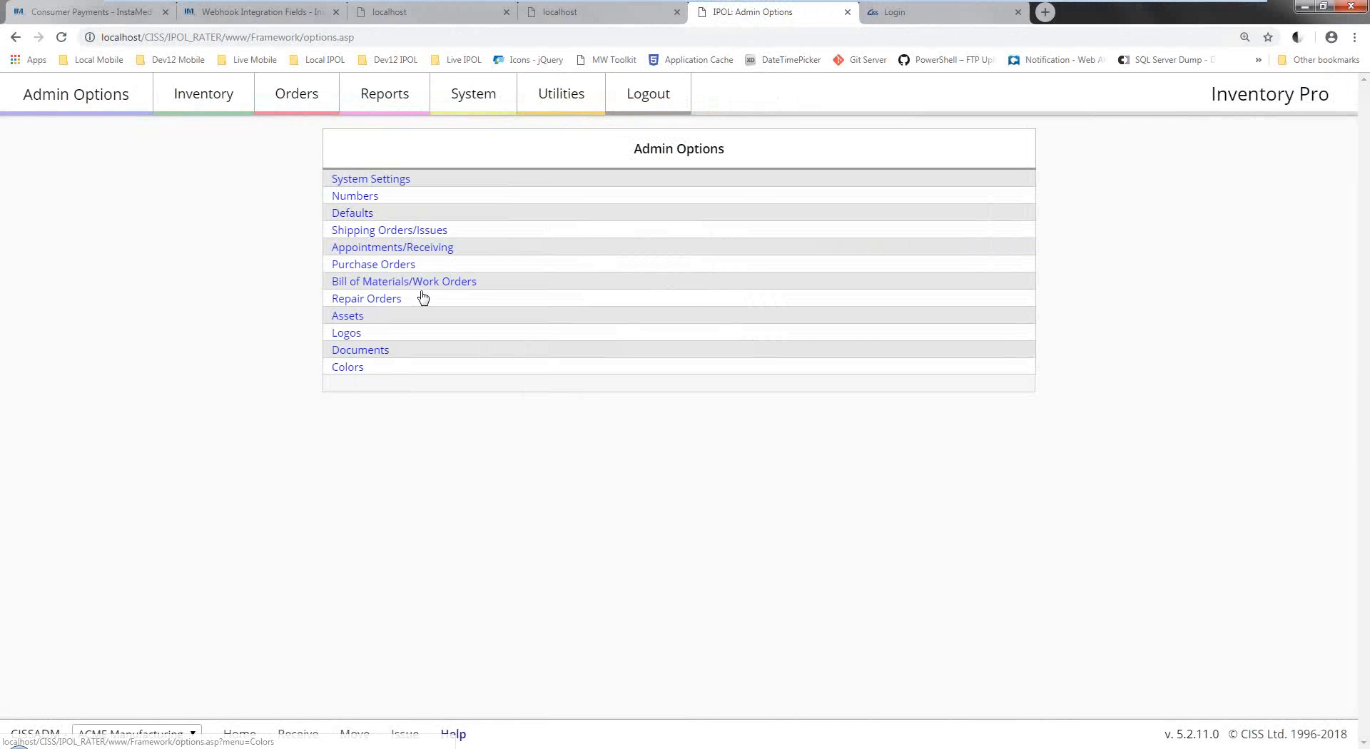
{"action": "left_click", "coordinate": [404, 230]}
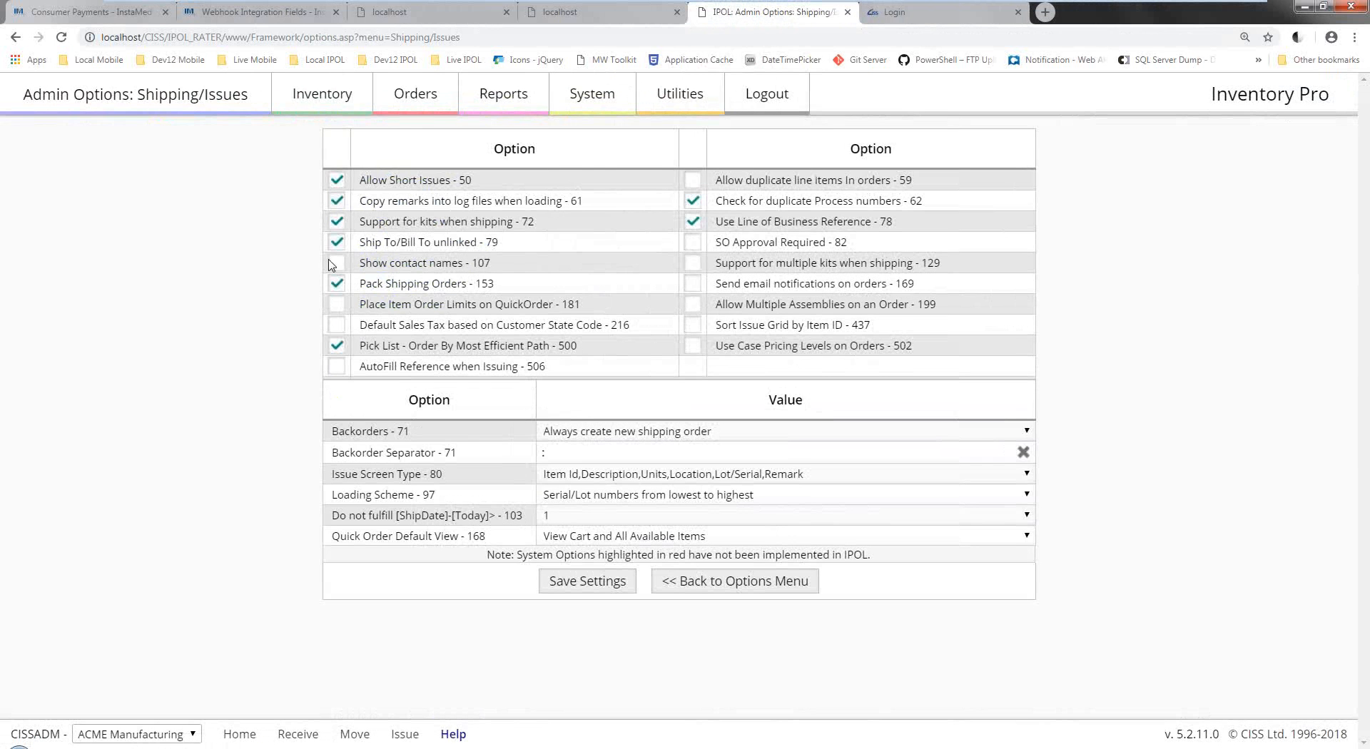
{"action": "left_click", "coordinate": [588, 582]}
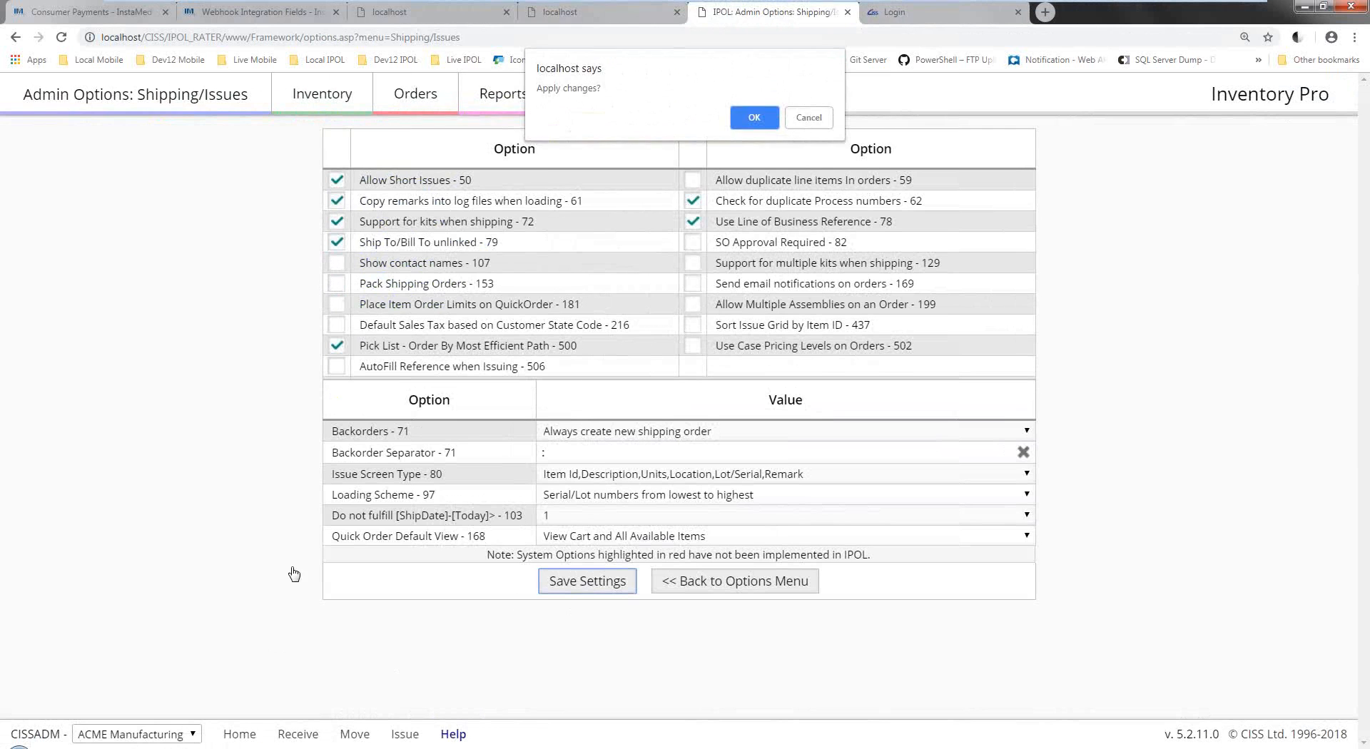
{"action": "left_click", "coordinate": [747, 116]}
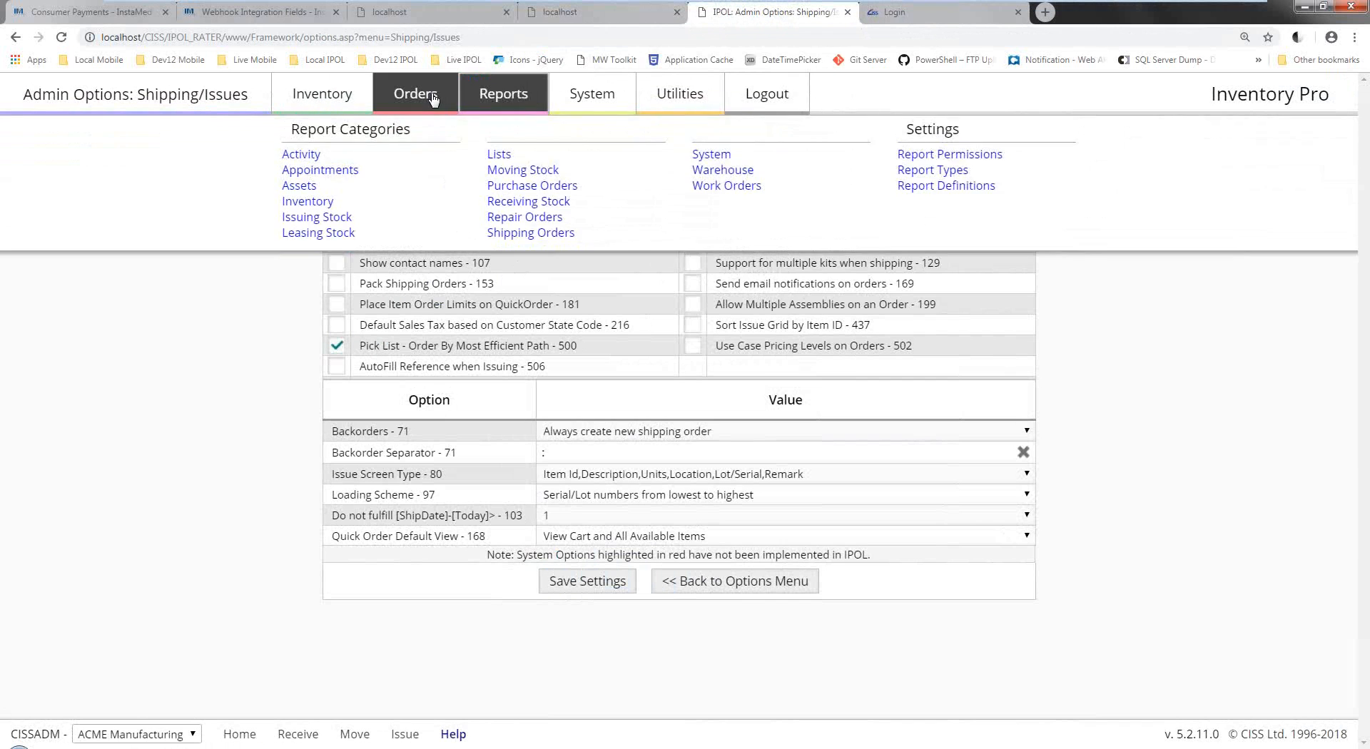
Open SO-00022's line items from the Shipping Orders list.
{"action": "mouse_move", "coordinate": [449, 112]}
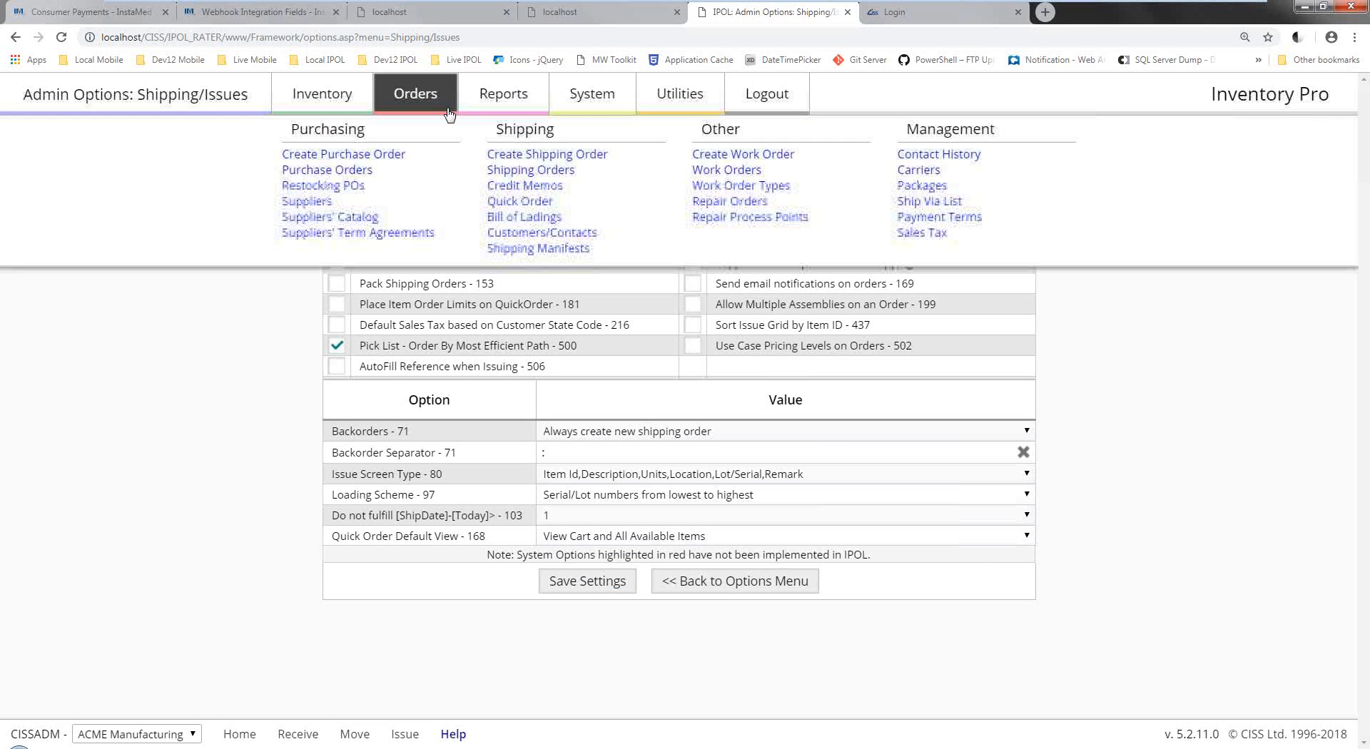
{"action": "left_click", "coordinate": [525, 177]}
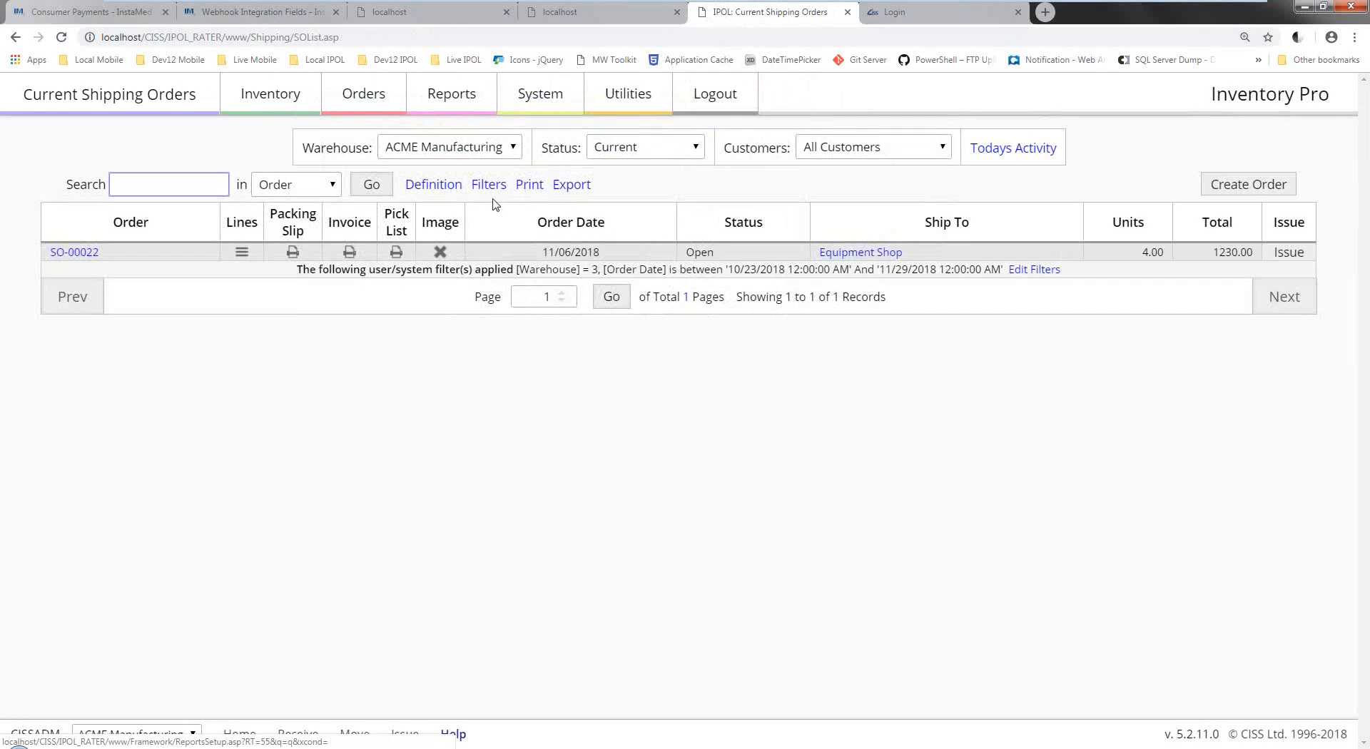
{"action": "left_click", "coordinate": [242, 253]}
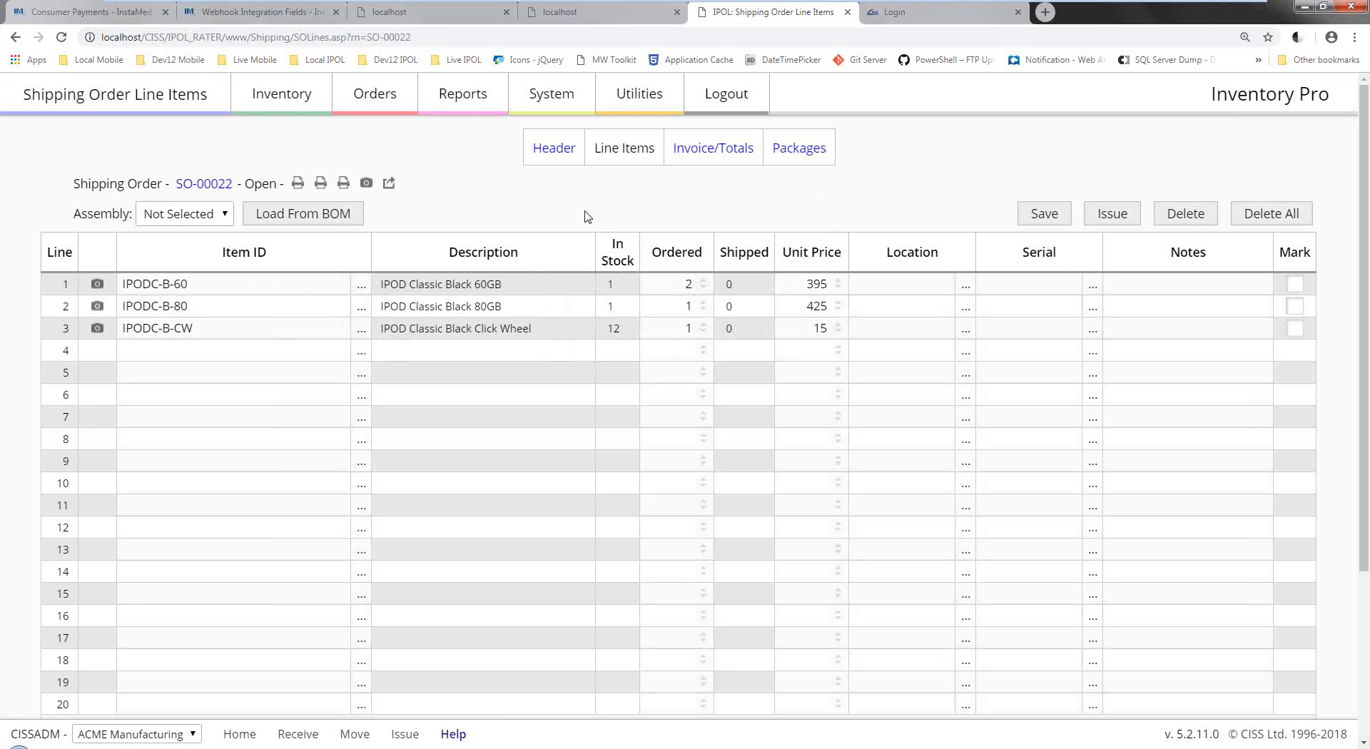
Start issuing SO-00022 and load all available stock into the issue lines.
{"action": "left_click", "coordinate": [1119, 217]}
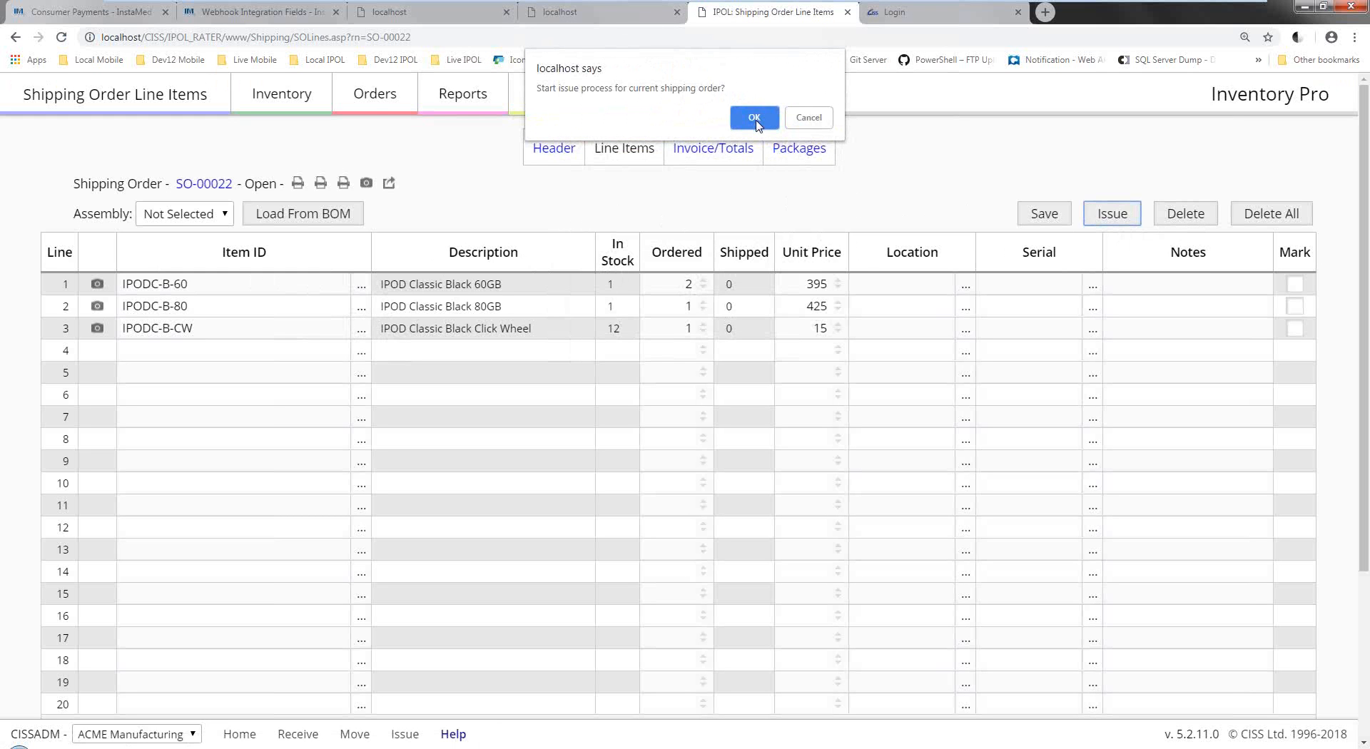
{"action": "left_click", "coordinate": [754, 118]}
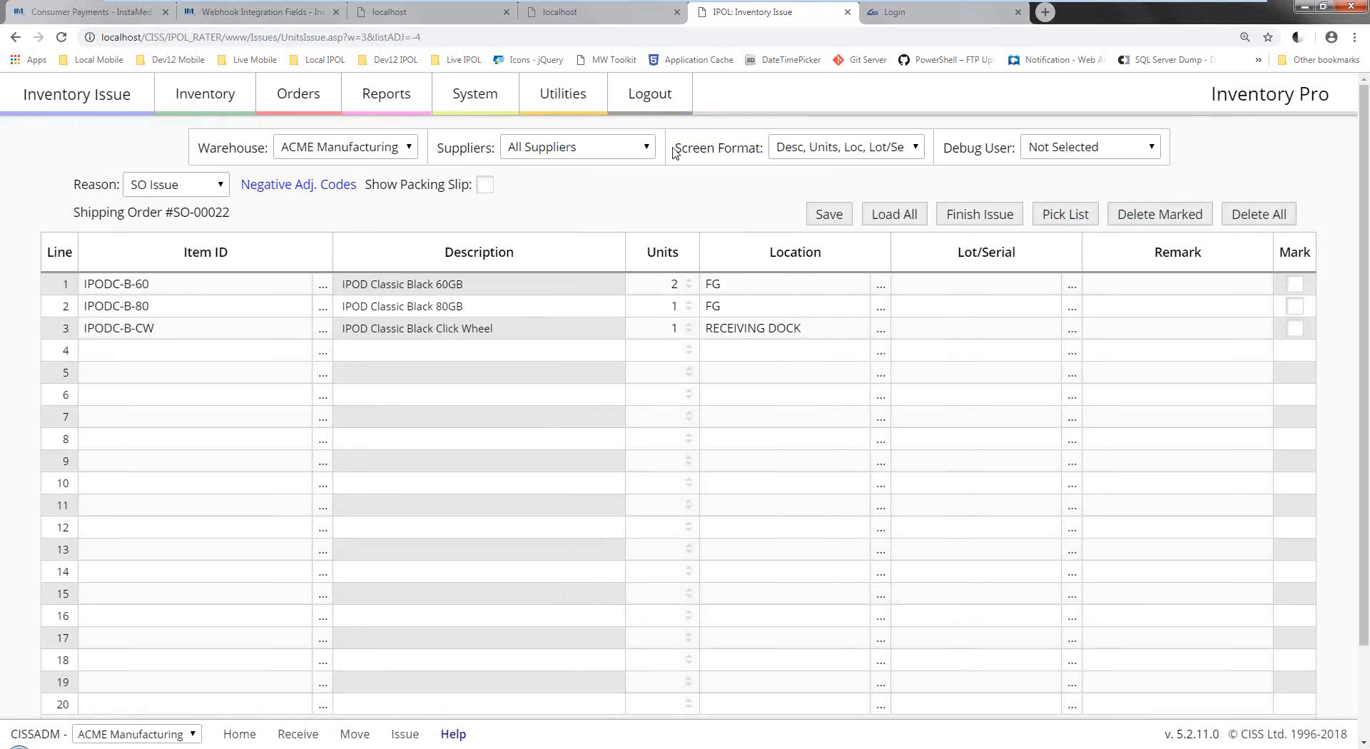
{"action": "left_click", "coordinate": [712, 284]}
{"action": "left_click", "coordinate": [739, 305]}
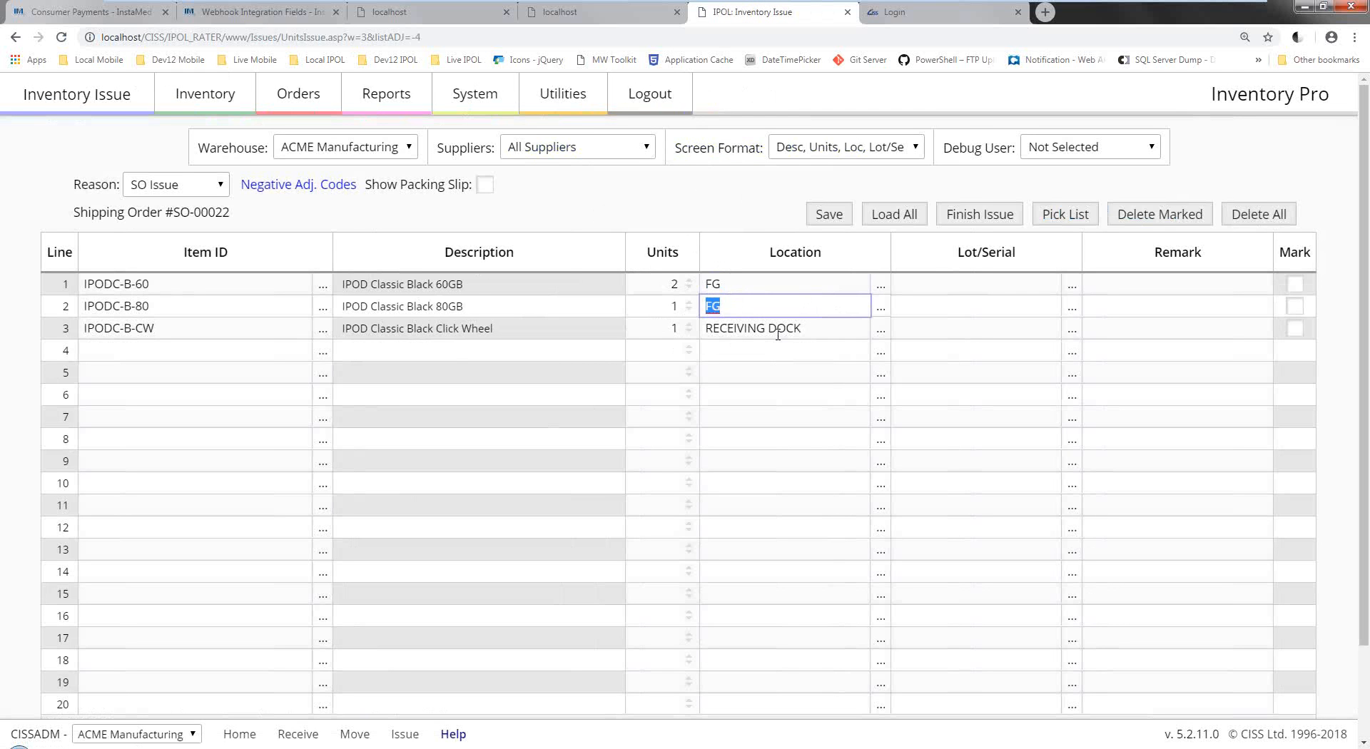
{"action": "left_click", "coordinate": [915, 331]}
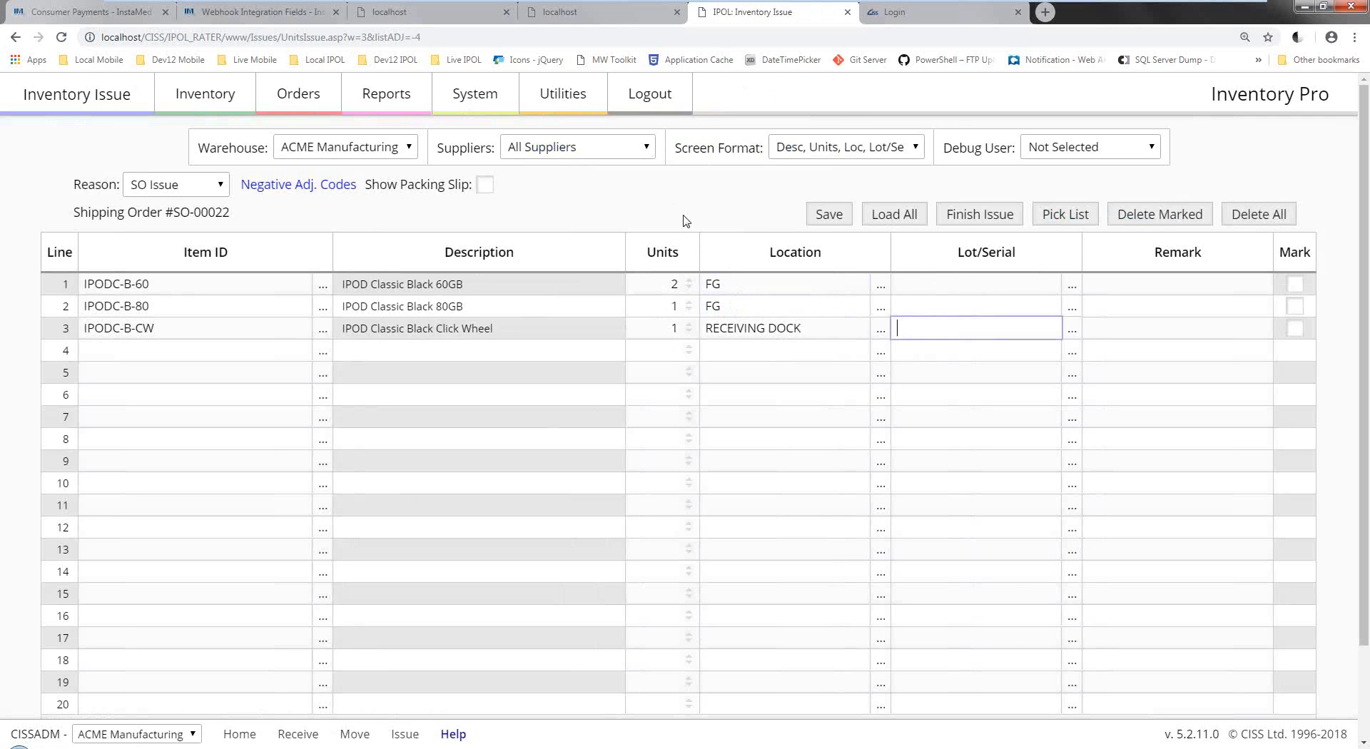
{"action": "left_click", "coordinate": [908, 219]}
{"action": "left_click", "coordinate": [743, 151]}
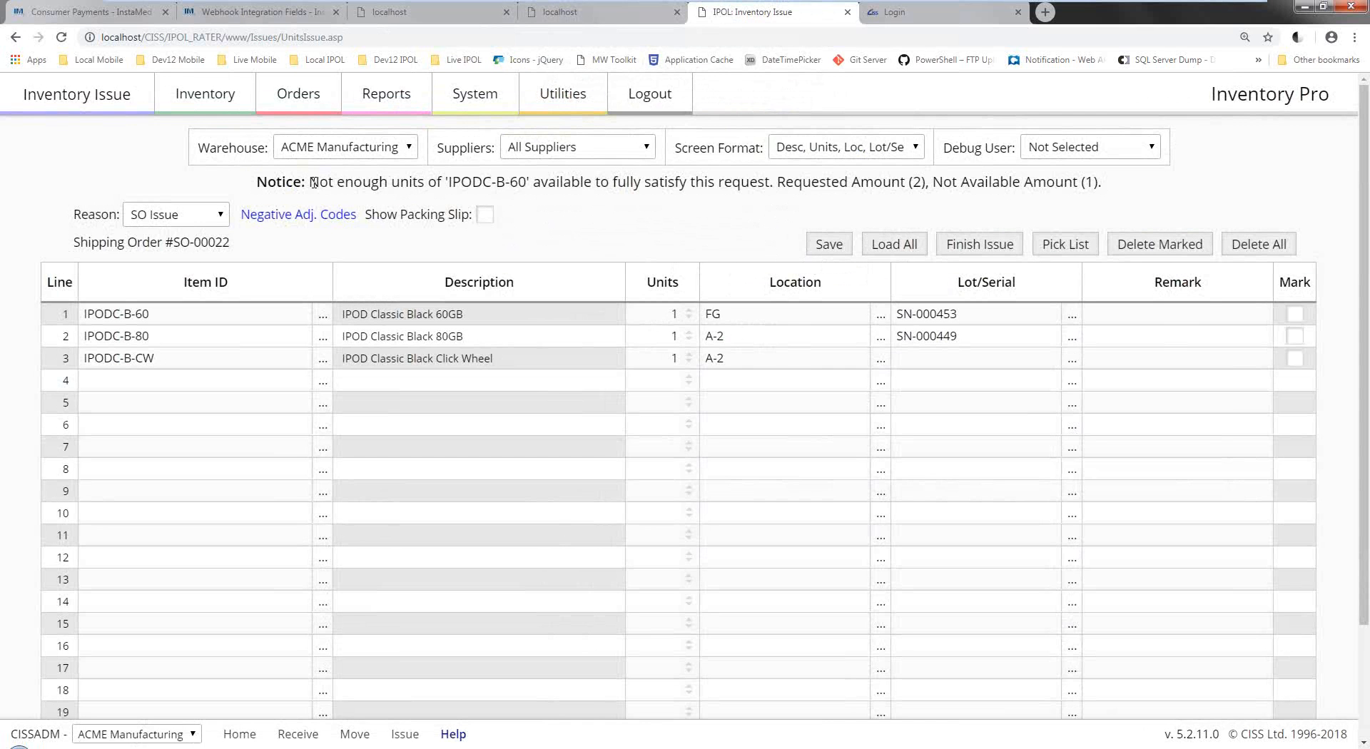
Finish the partial issue despite insufficient units, creating a back order.
{"action": "left_click_drag", "start_coordinate": [314, 183], "coordinate": [1160, 189]}
{"action": "left_click", "coordinate": [1074, 229]}
{"action": "left_click", "coordinate": [965, 254]}
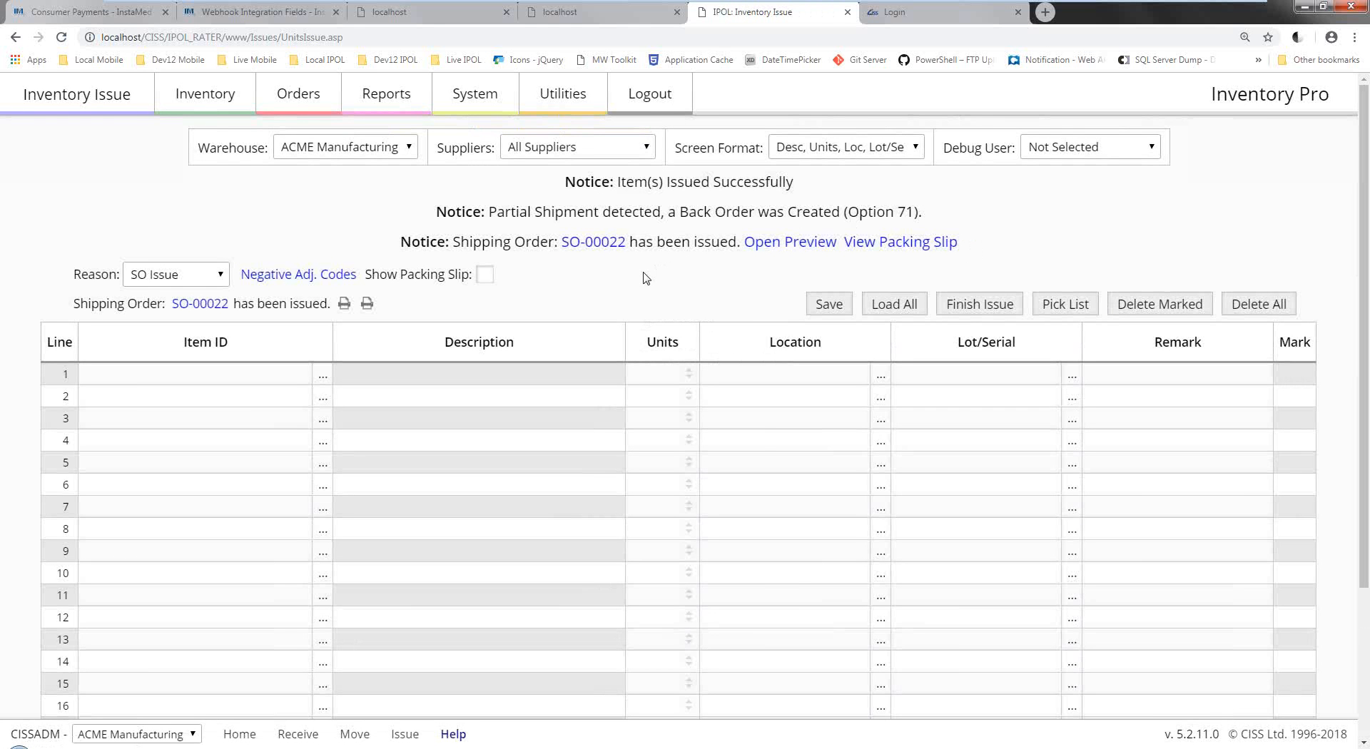
{"action": "left_click_drag", "start_coordinate": [492, 213], "coordinate": [924, 219]}
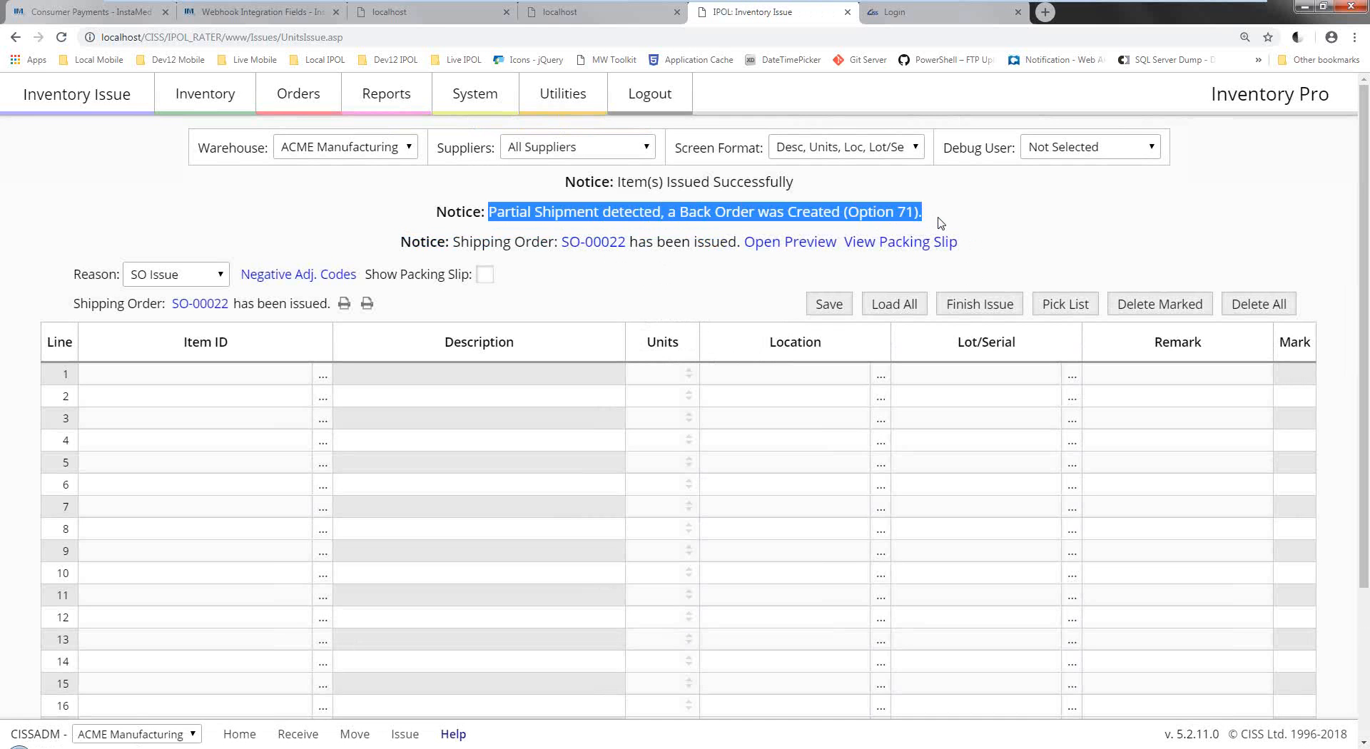
{"action": "left_click", "coordinate": [941, 222]}
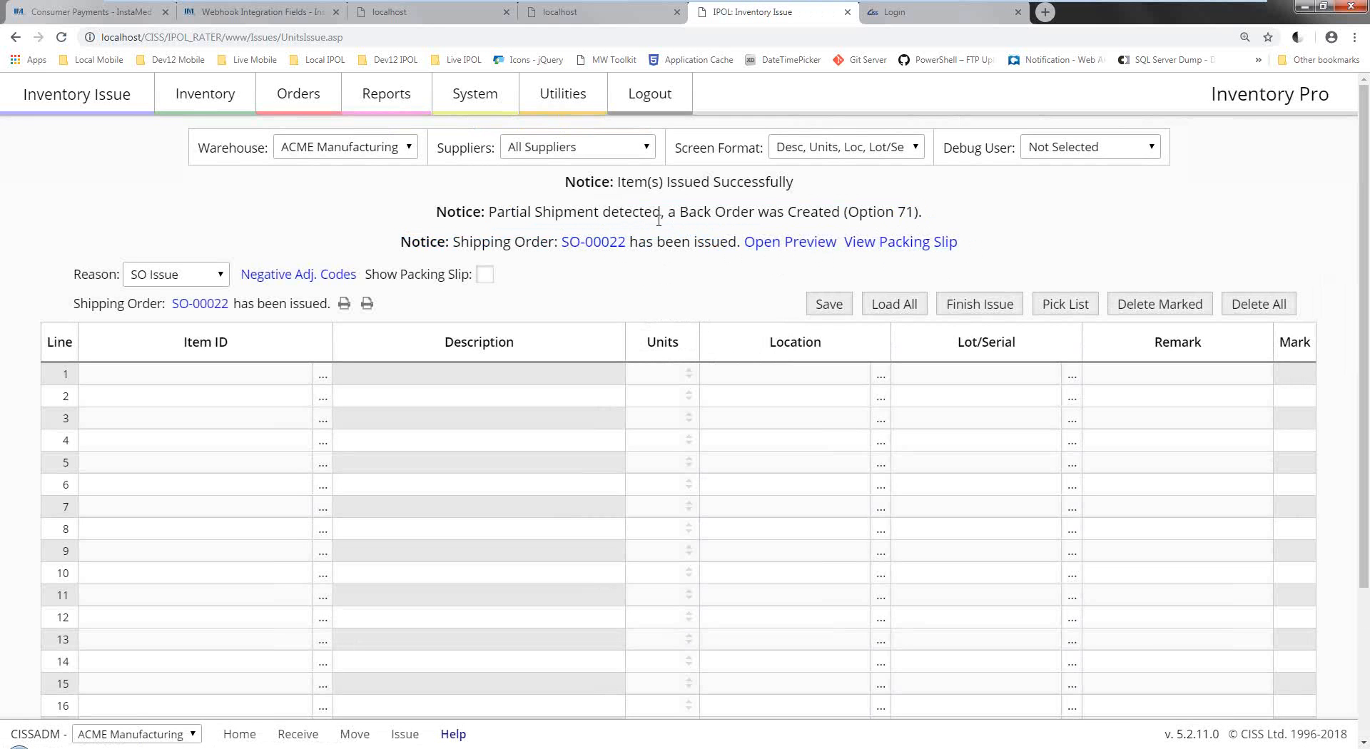
Review back order SO-00022:1's single IPODC-B-60 line, its 395.00 invoice total and its package tracking field.
{"action": "mouse_move", "coordinate": [314, 107]}
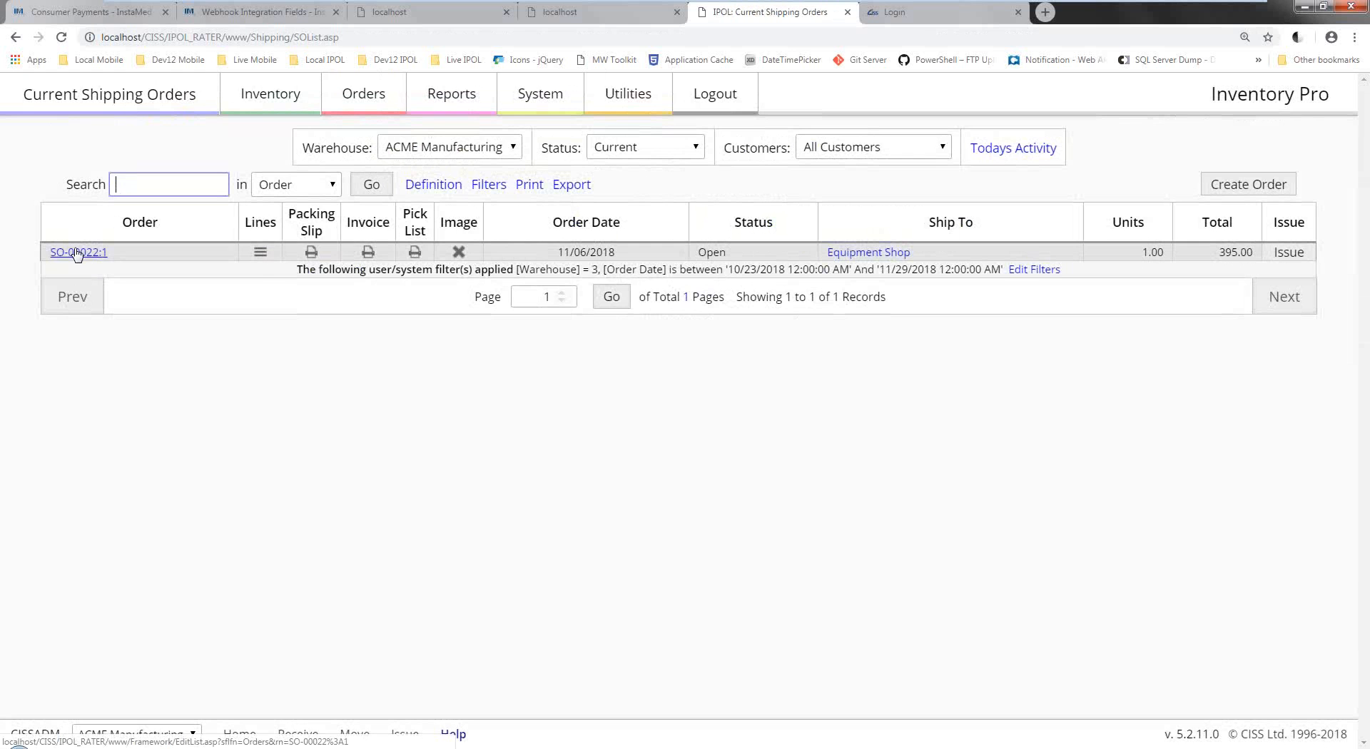
{"action": "left_click", "coordinate": [260, 252]}
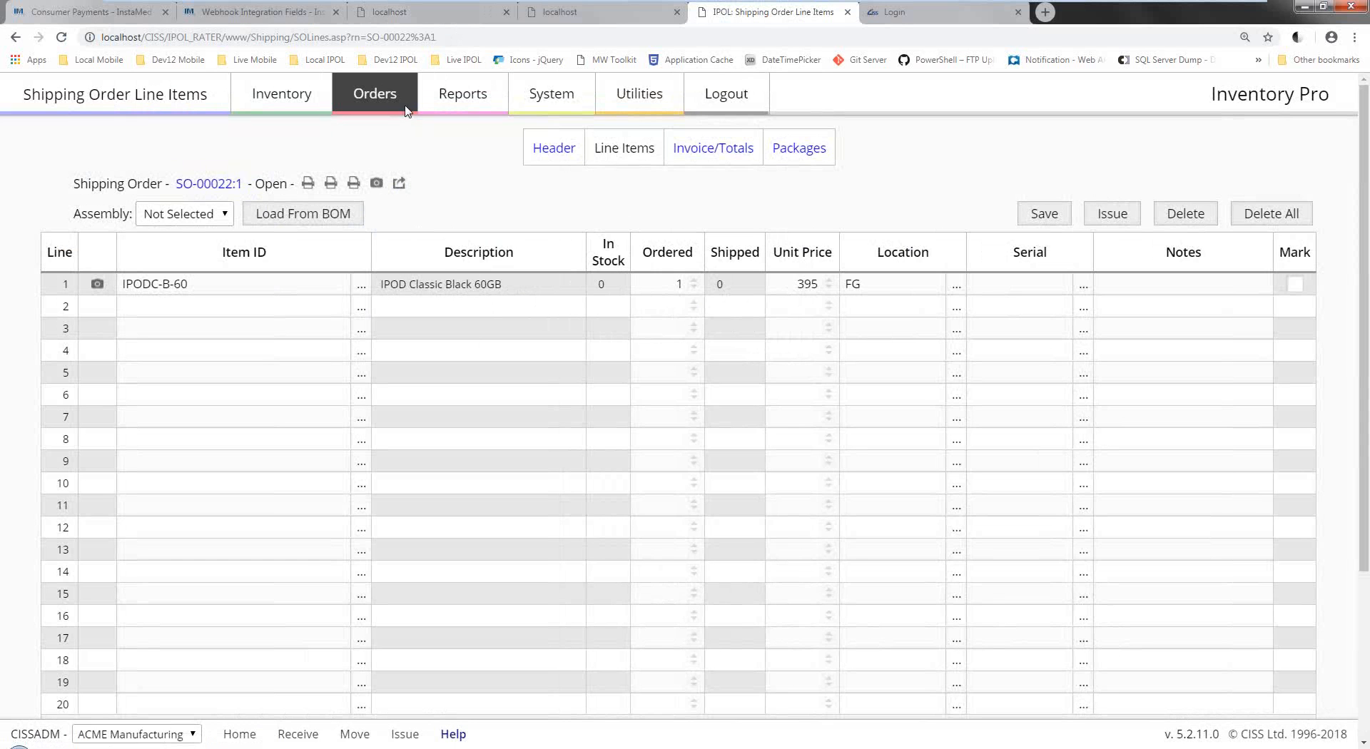
{"action": "left_click", "coordinate": [703, 153]}
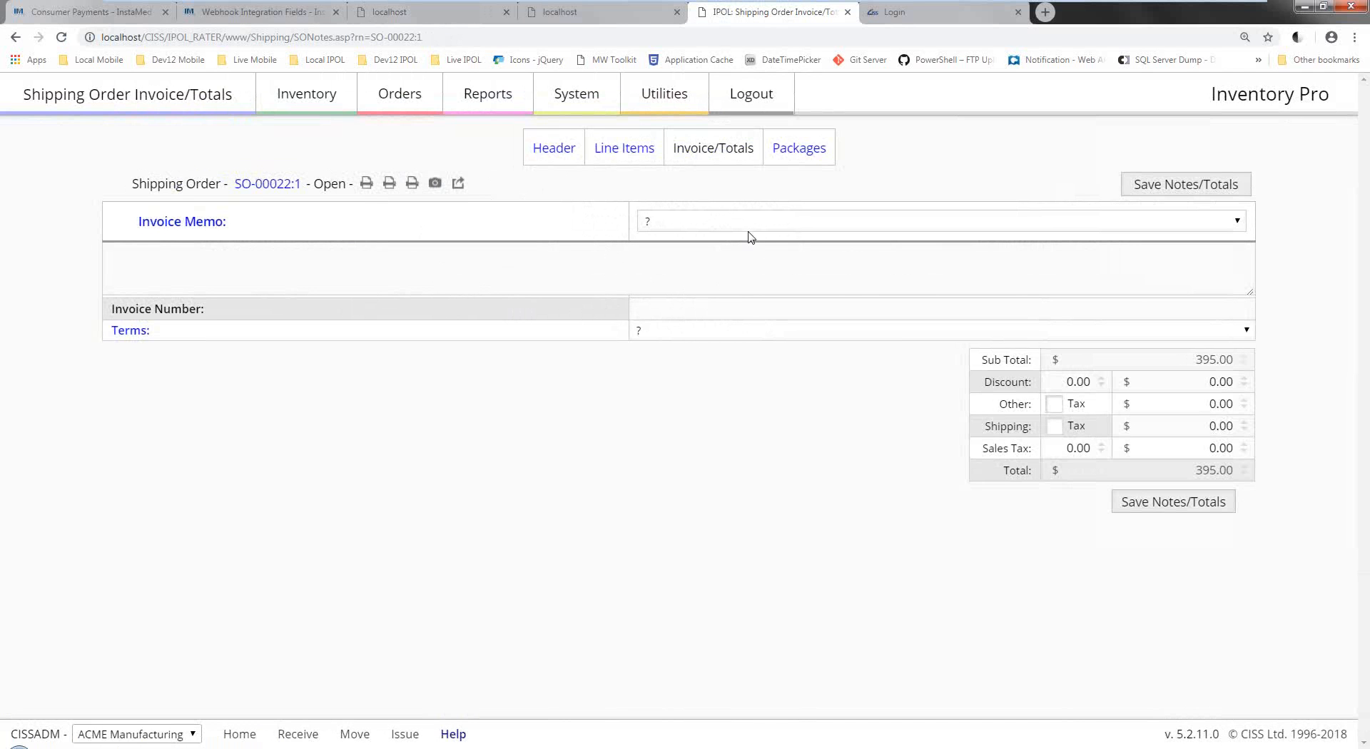
{"action": "left_click", "coordinate": [785, 151]}
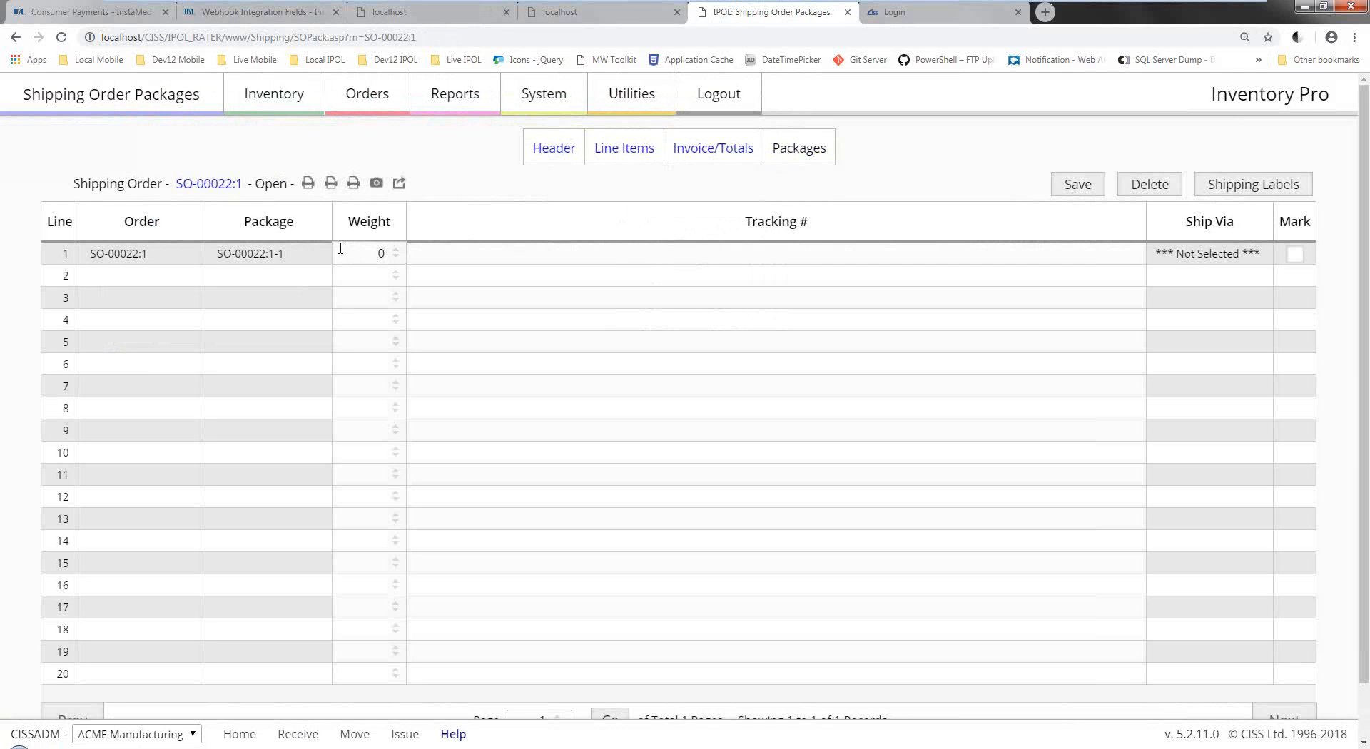
{"action": "left_click", "coordinate": [510, 252]}
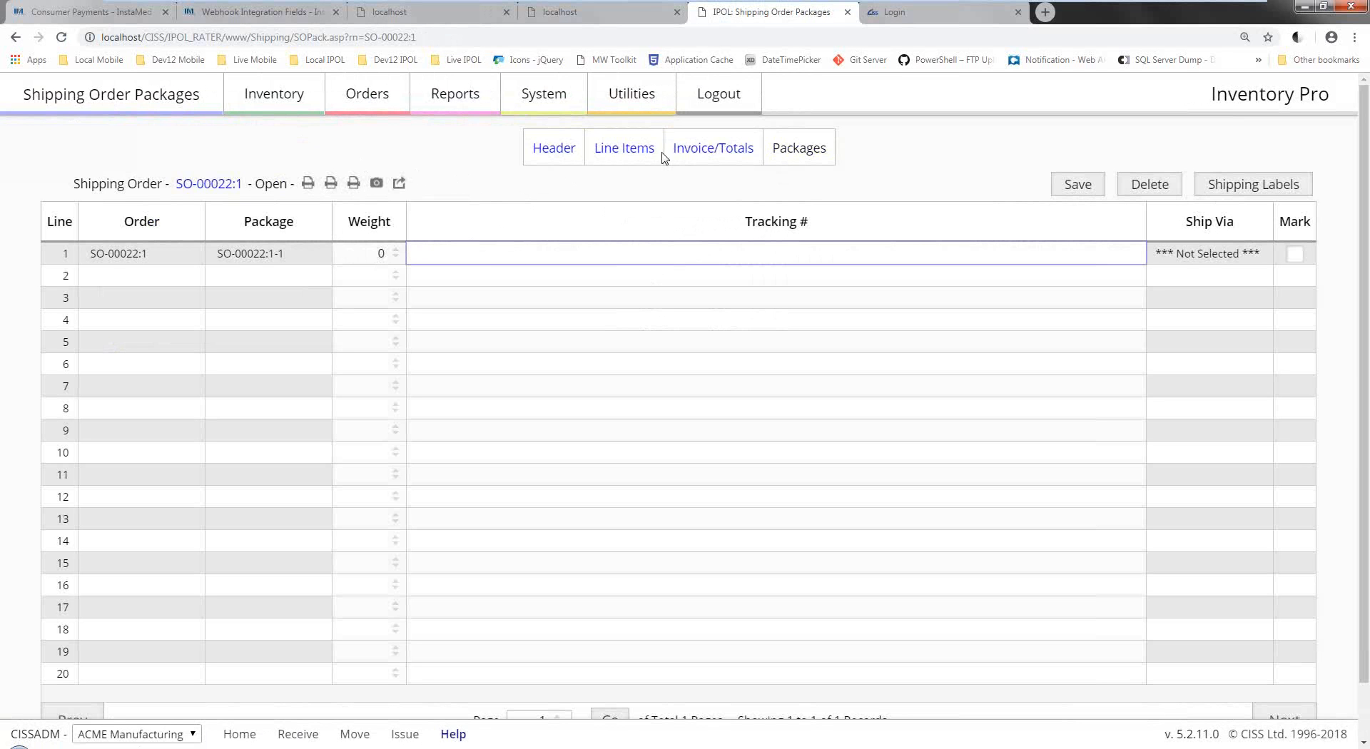
{"action": "left_click", "coordinate": [639, 150]}
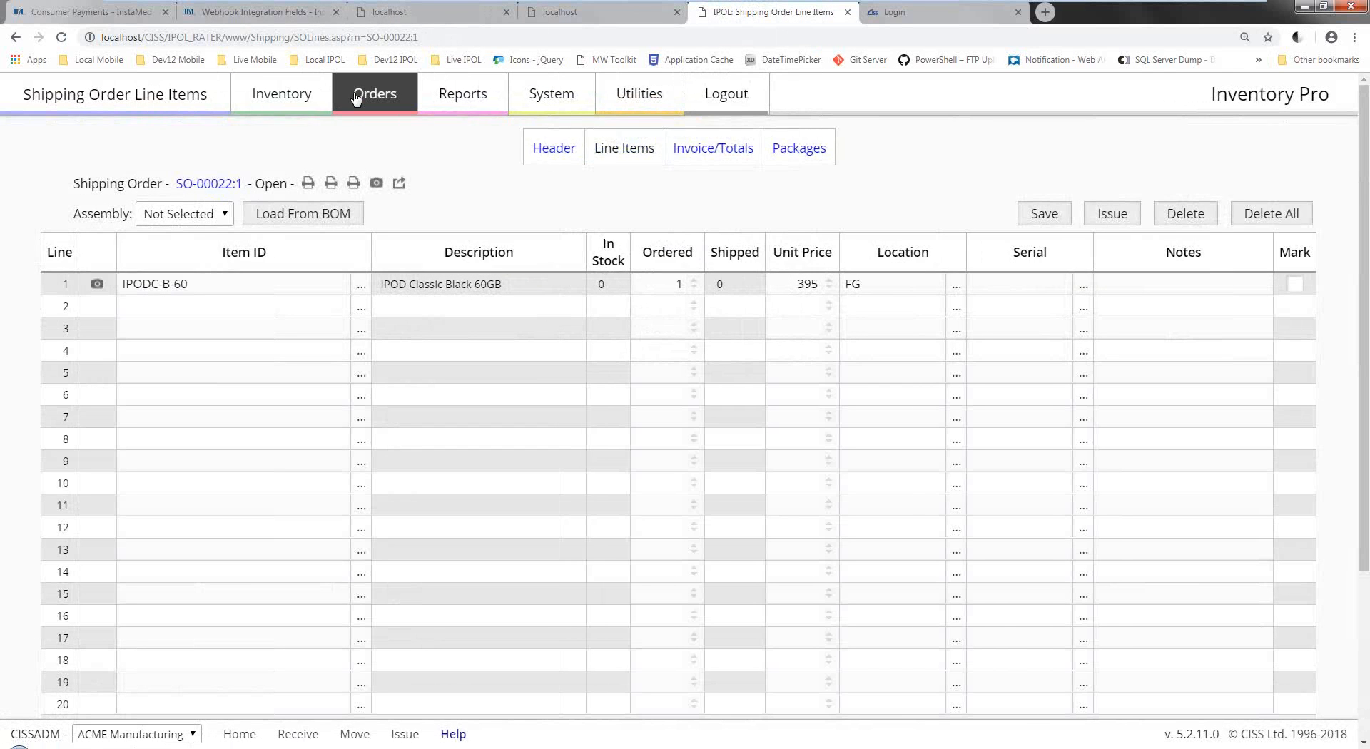
{"action": "mouse_move", "coordinate": [356, 99]}
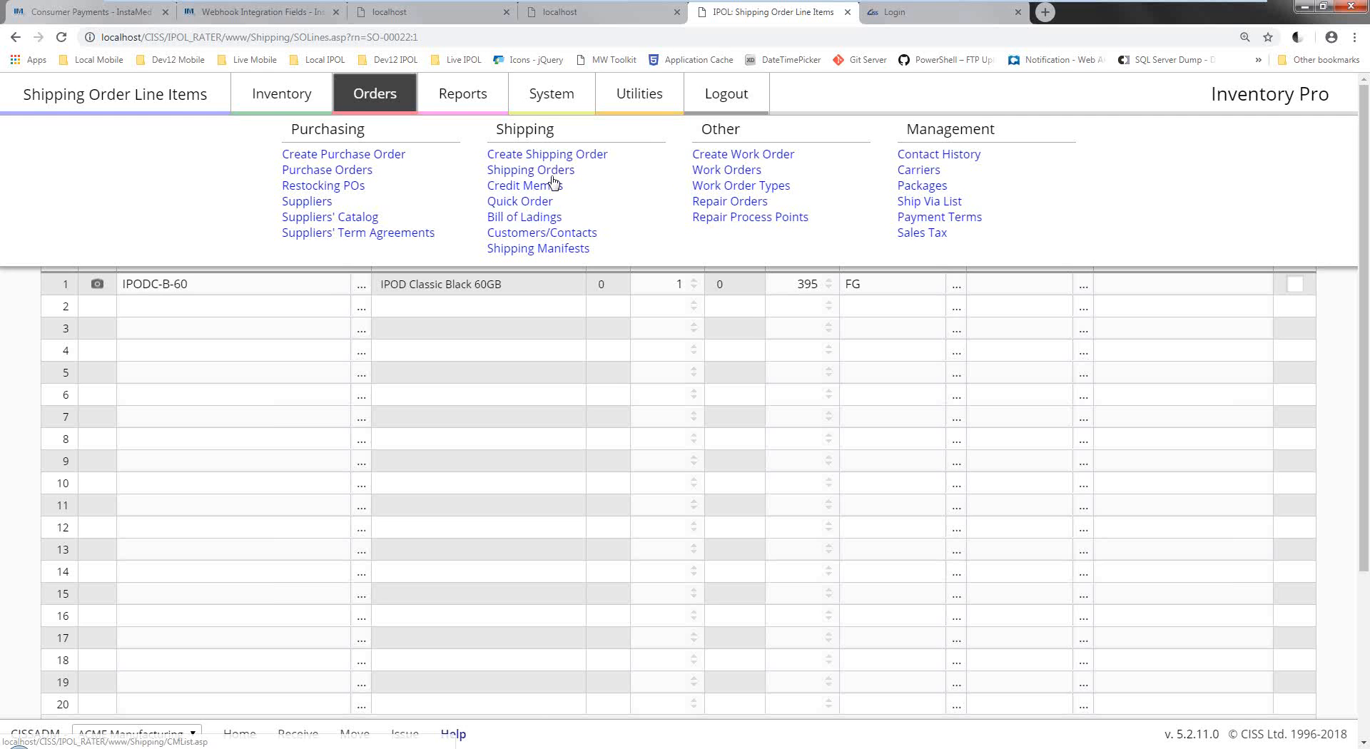
Preview back order SO-00022:1's 395.00 invoice from the shipping orders list, then close it.
{"action": "left_click", "coordinate": [551, 172]}
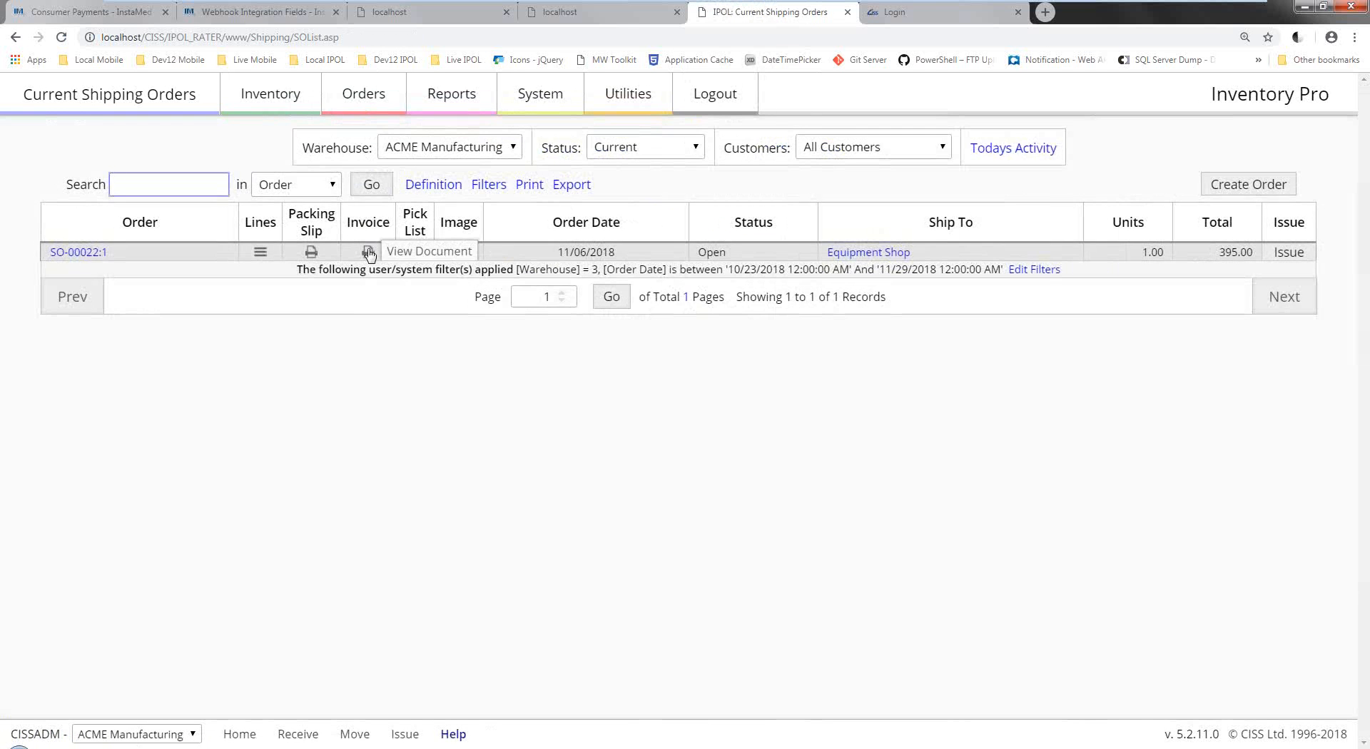
{"action": "left_click", "coordinate": [367, 252]}
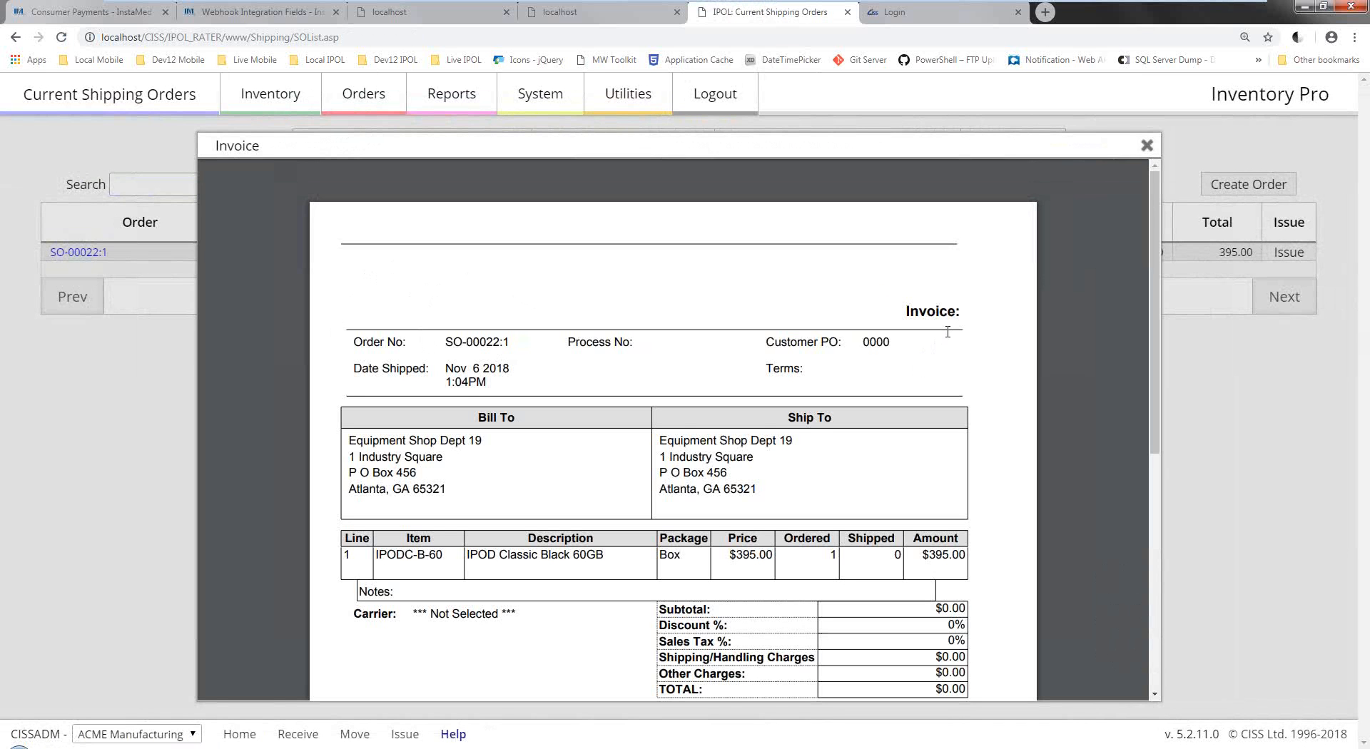
{"action": "scroll", "coordinate": [724, 305], "scroll_direction": "down", "scroll_amount": 2}
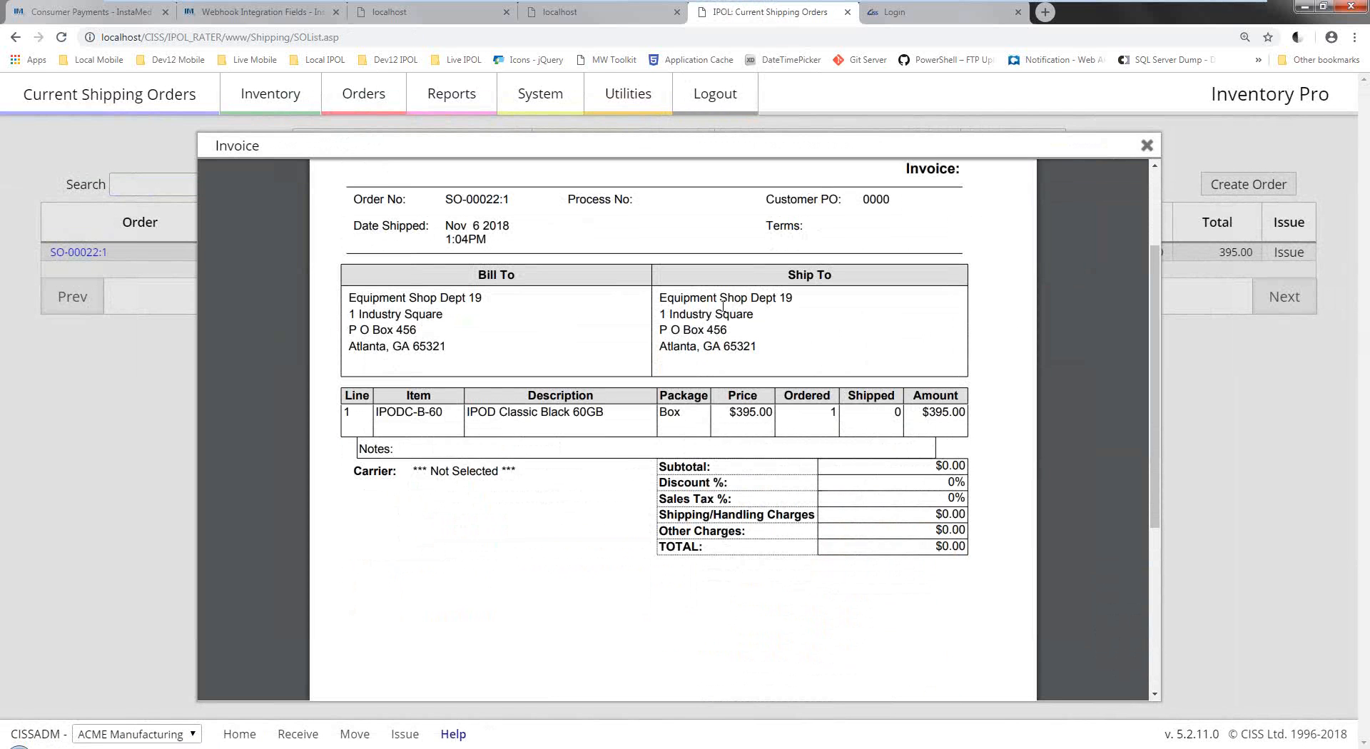
{"action": "left_click", "coordinate": [1147, 145]}
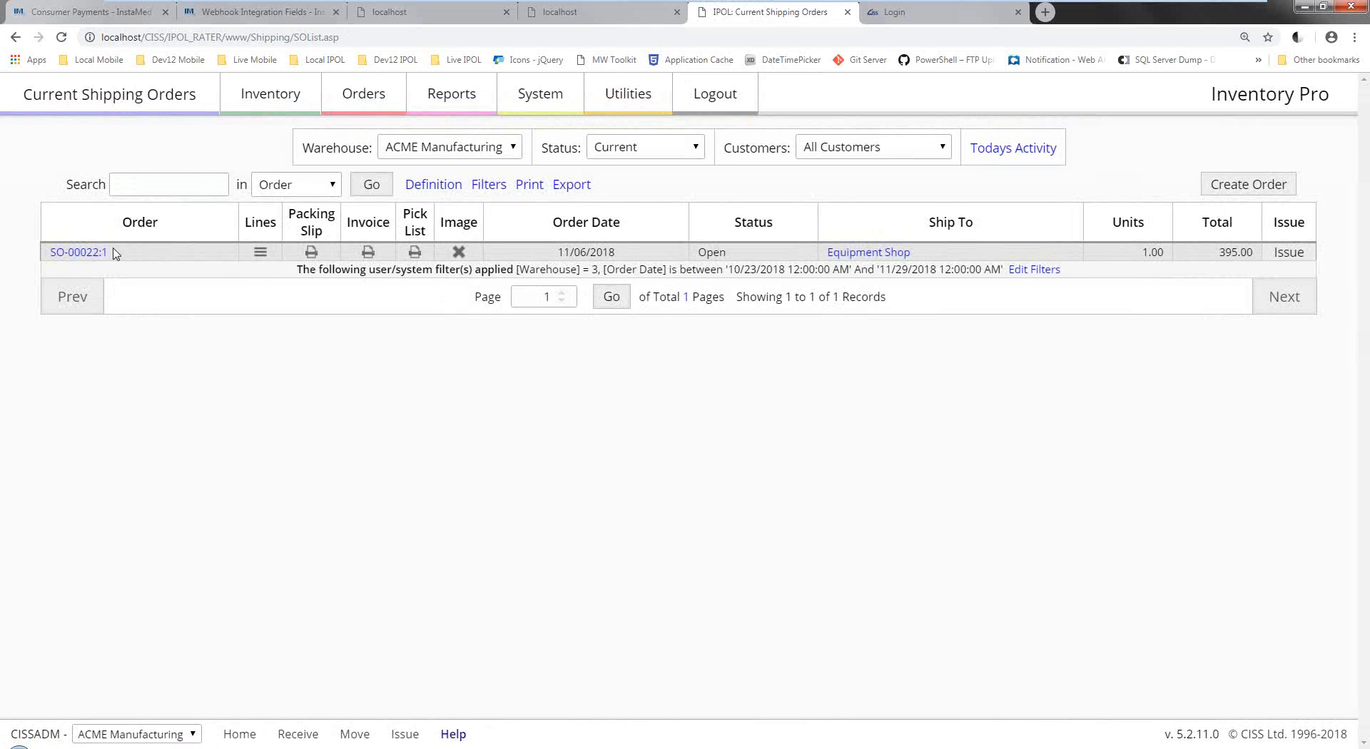
Set the shipping orders list to Status All and All Warehouses.
{"action": "left_click", "coordinate": [656, 148]}
{"action": "left_click", "coordinate": [646, 172]}
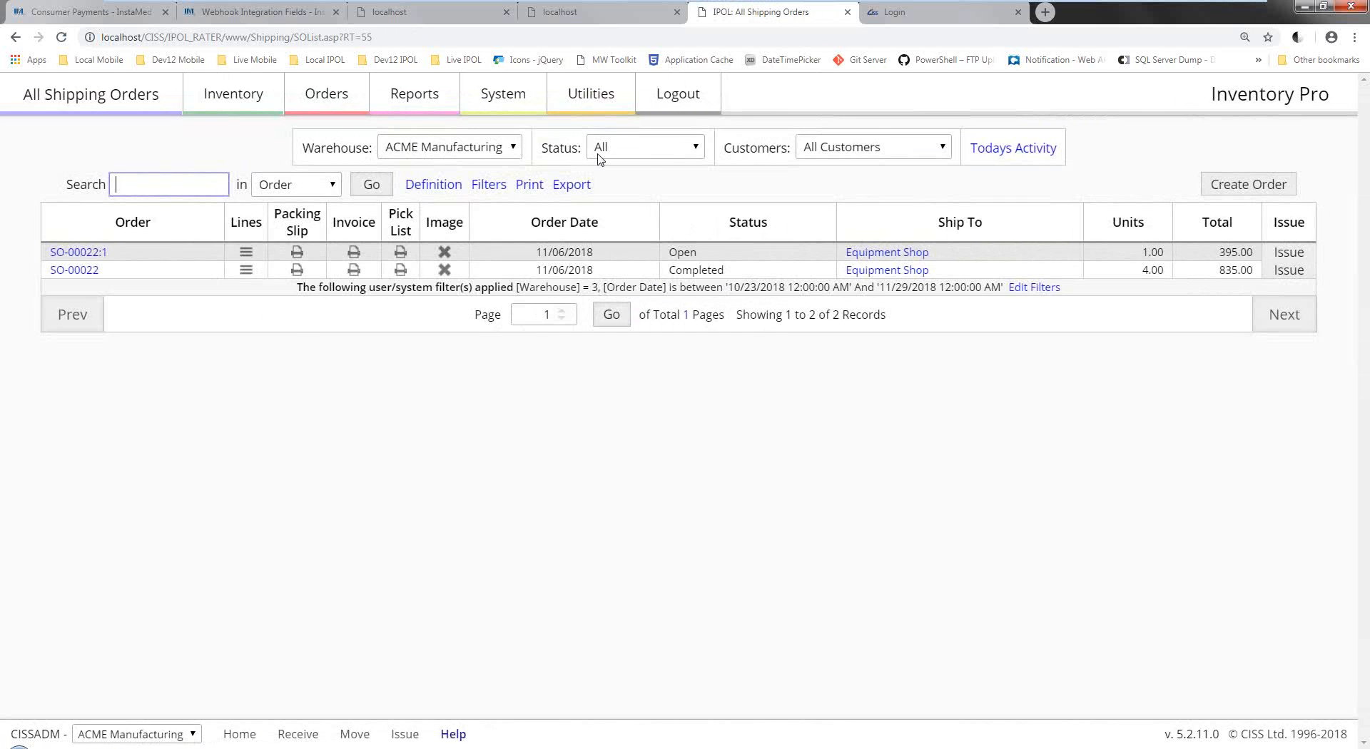
{"action": "left_click", "coordinate": [516, 150]}
{"action": "left_click", "coordinate": [469, 168]}
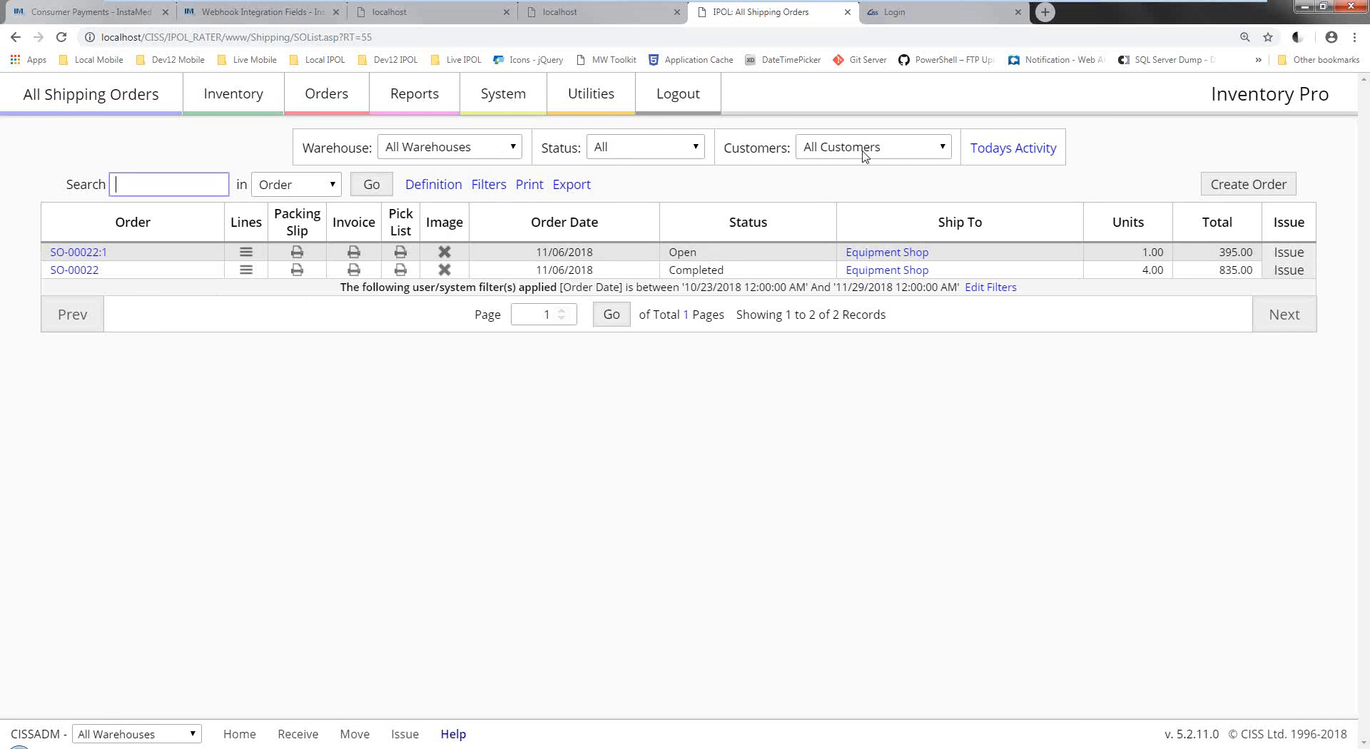
Untick the Order Date filter, save it, and show the list in Report View.
{"action": "left_click", "coordinate": [489, 184]}
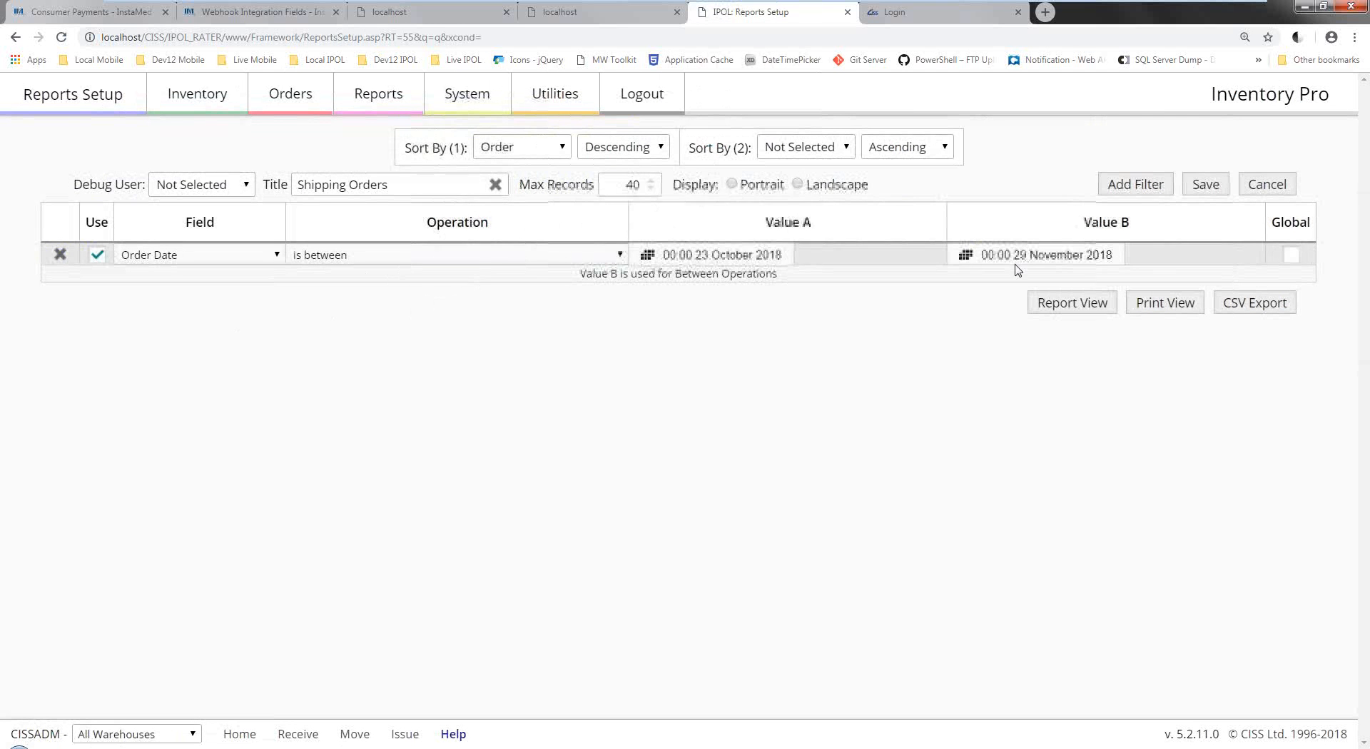
{"action": "left_click", "coordinate": [98, 255]}
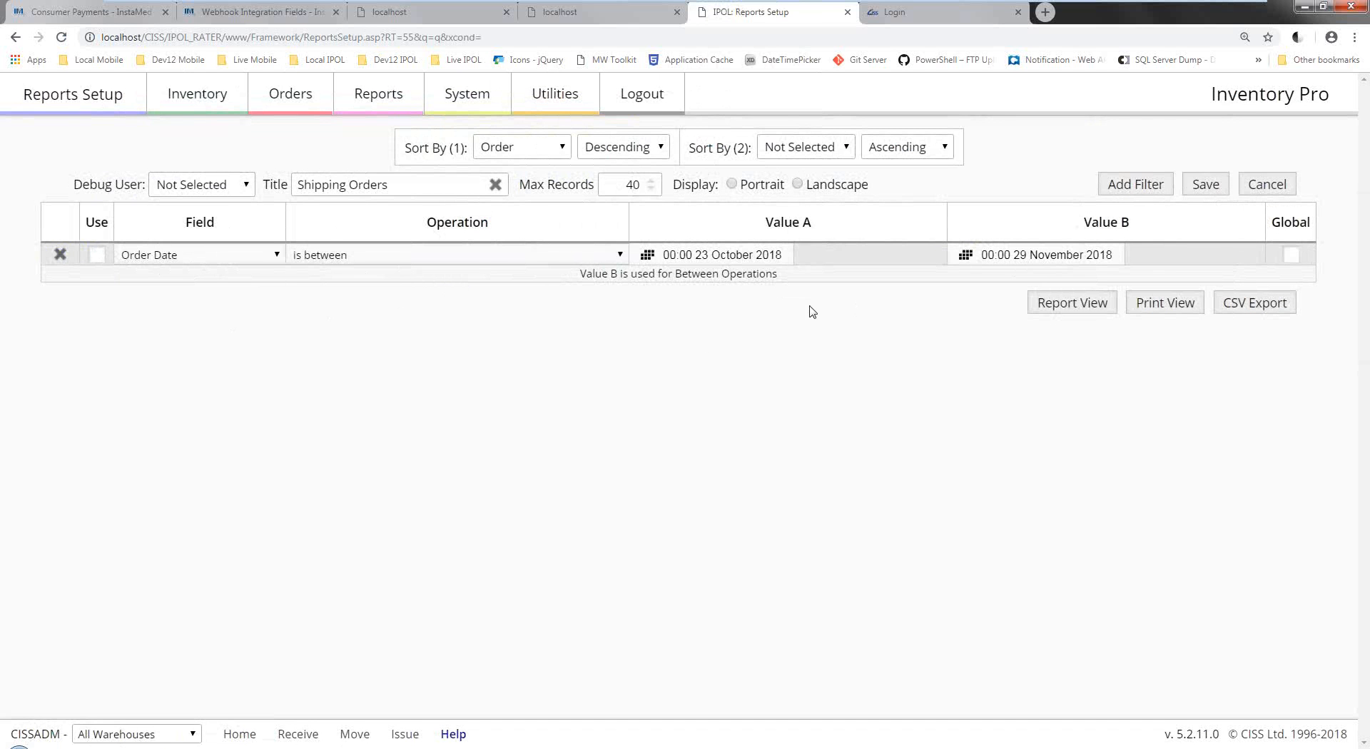
{"action": "left_click", "coordinate": [1211, 183]}
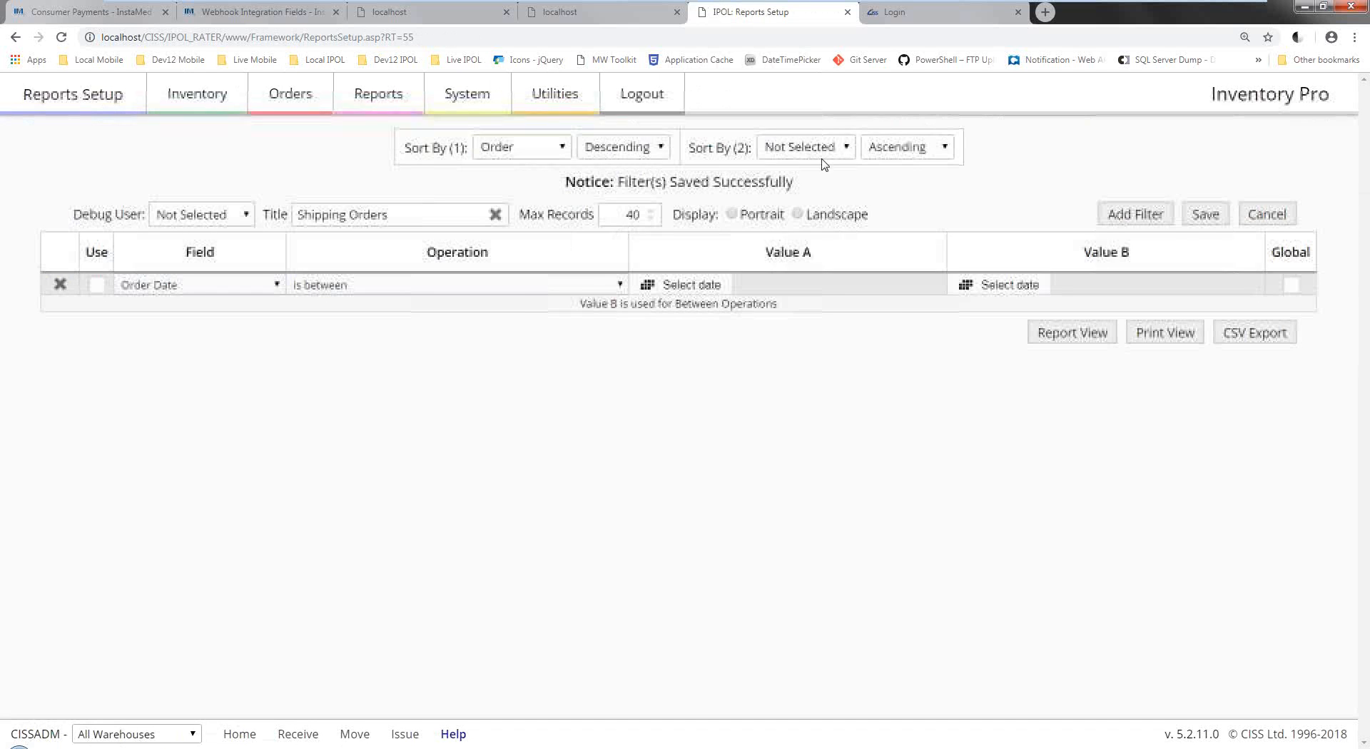
{"action": "left_click", "coordinate": [1054, 330]}
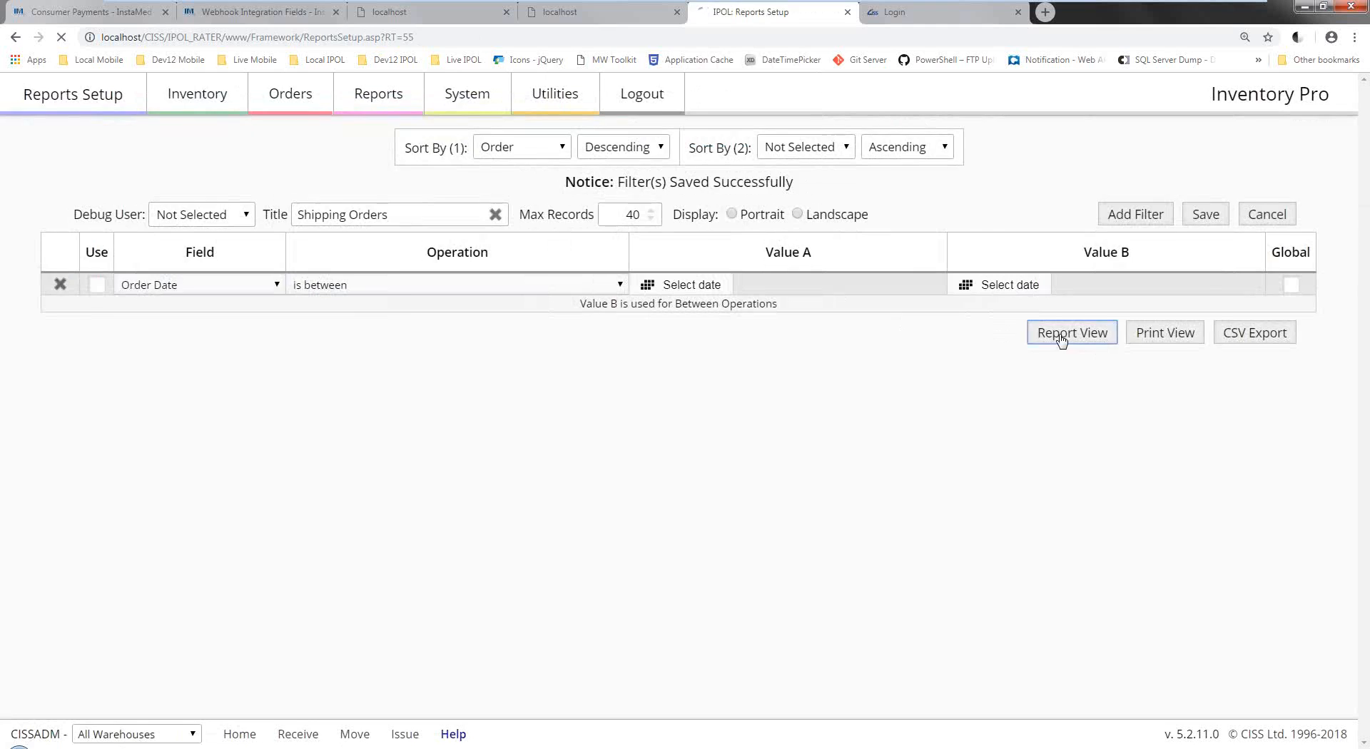
{"action": "left_click", "coordinate": [649, 152]}
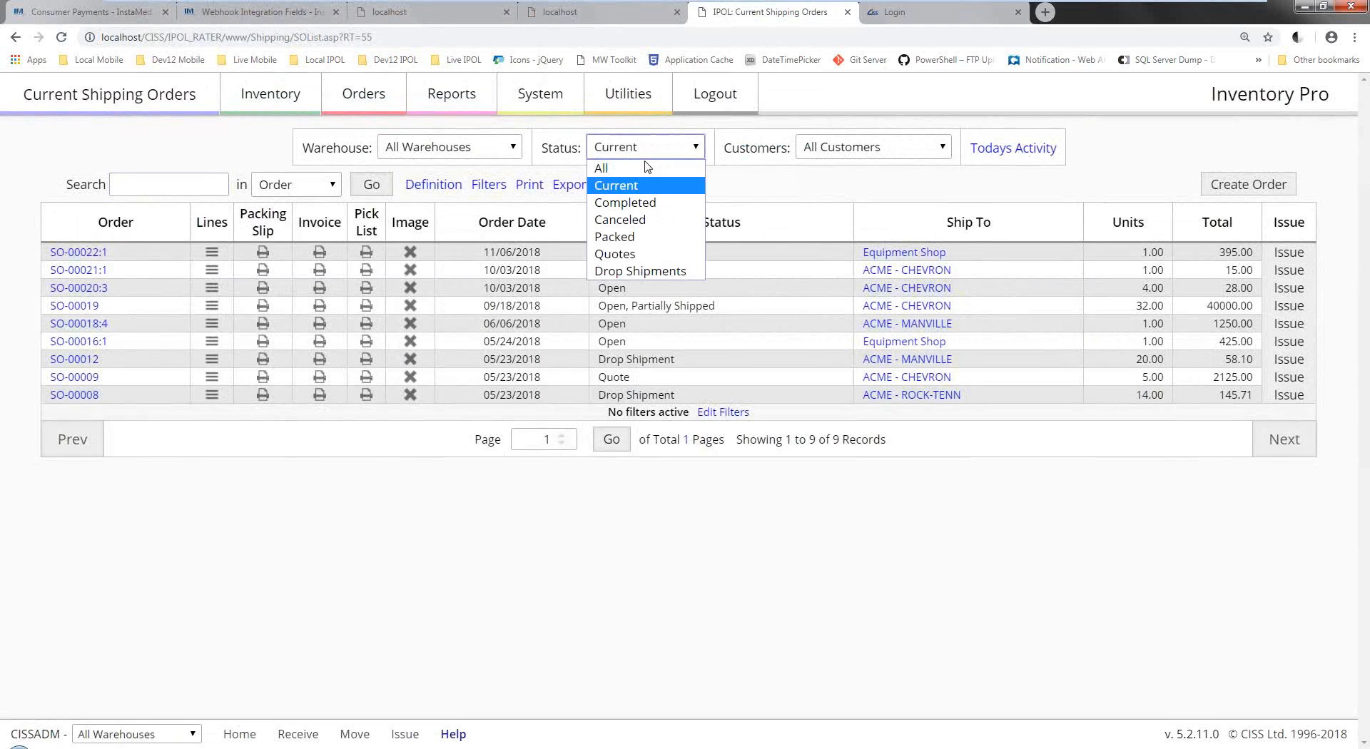
Show orders of every status and bring up quote SO-00014's Invoice/Totals.
{"action": "left_click", "coordinate": [646, 165]}
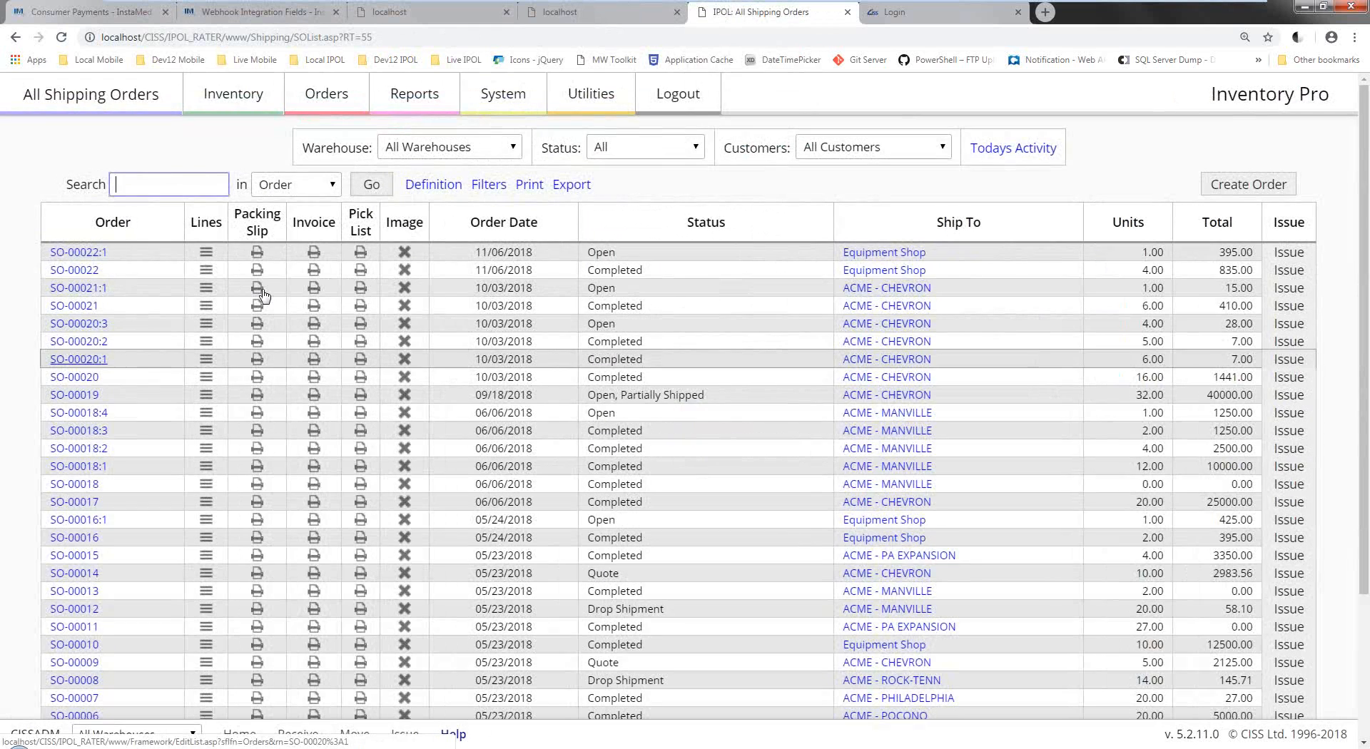
{"action": "scroll", "coordinate": [262, 294], "scroll_direction": "down", "scroll_amount": 1}
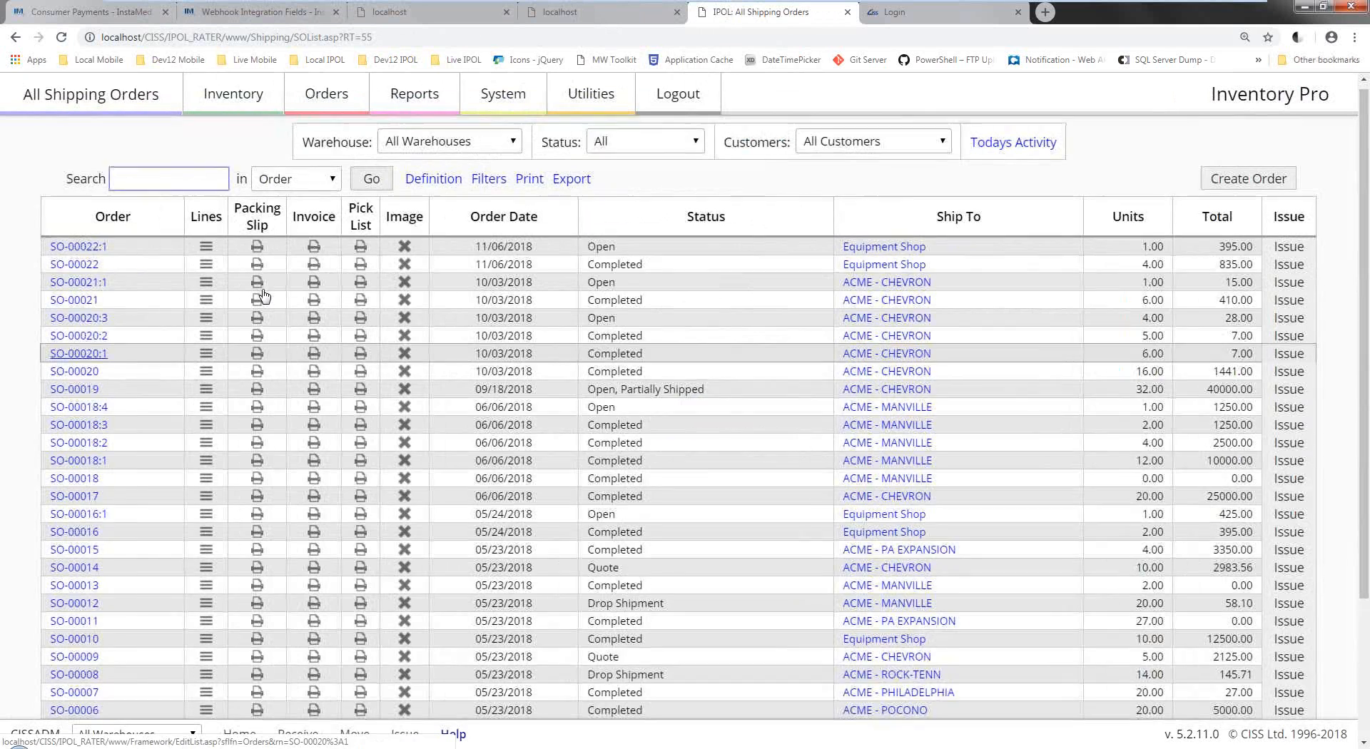
{"action": "left_click", "coordinate": [206, 506]}
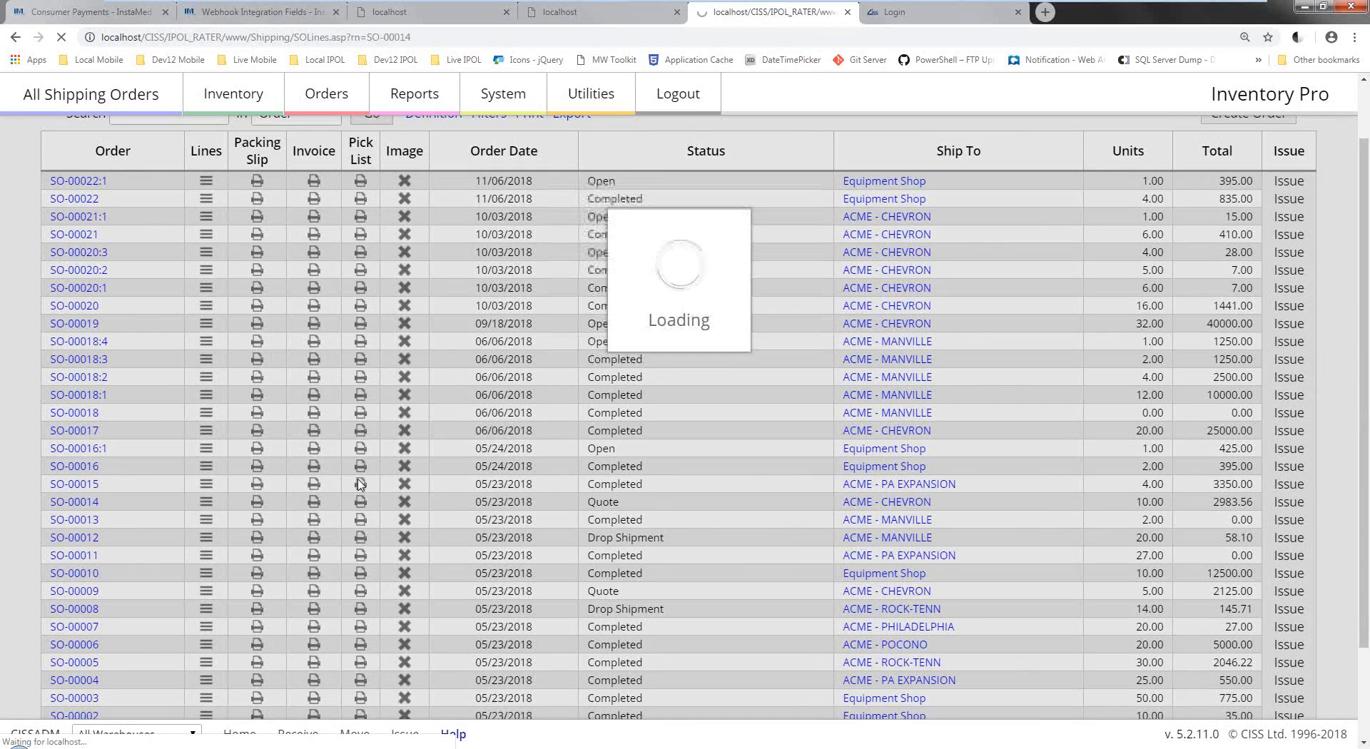
{"action": "scroll", "coordinate": [566, 365], "scroll_direction": "down", "scroll_amount": 3}
{"action": "scroll", "coordinate": [566, 364], "scroll_direction": "up", "scroll_amount": 3}
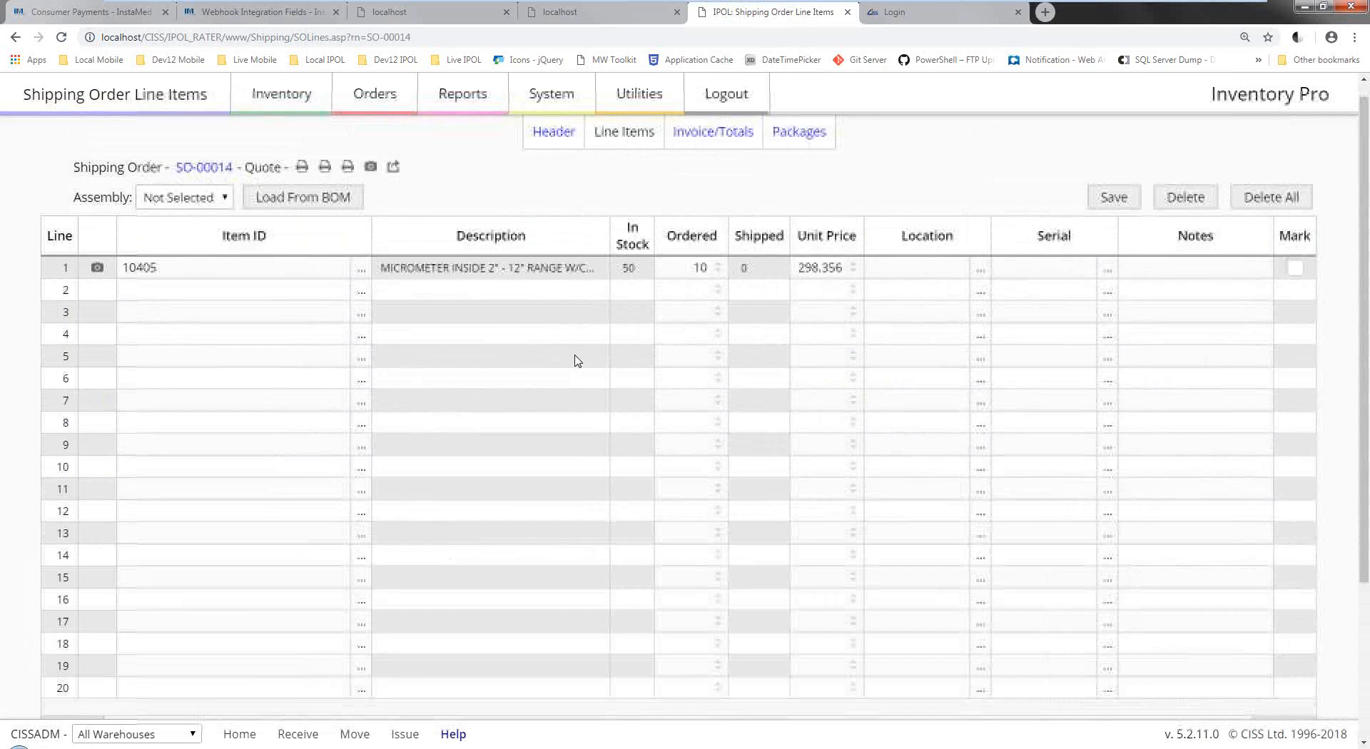
{"action": "left_click", "coordinate": [721, 148]}
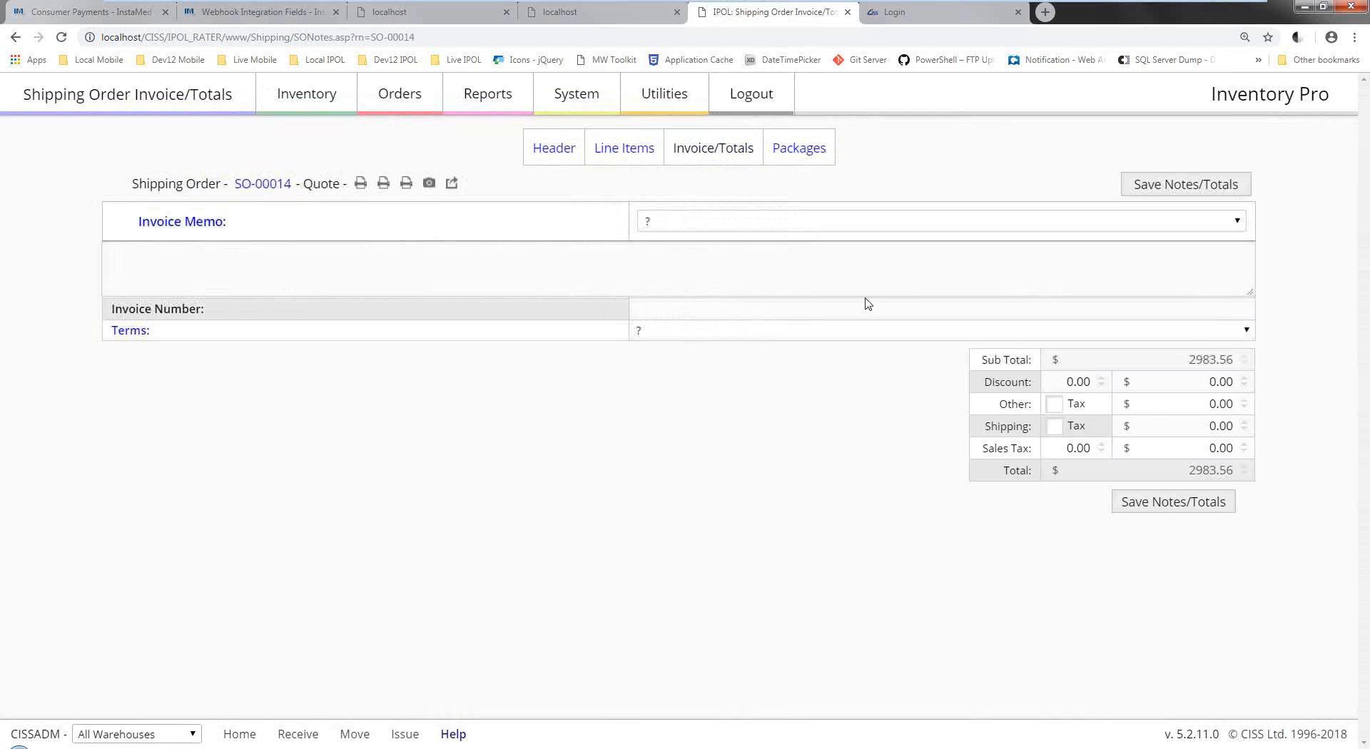
Enter 6% sales tax and $200 shipping on SO-00014 and save; it fails as canceled.
{"action": "left_click", "coordinate": [1177, 448]}
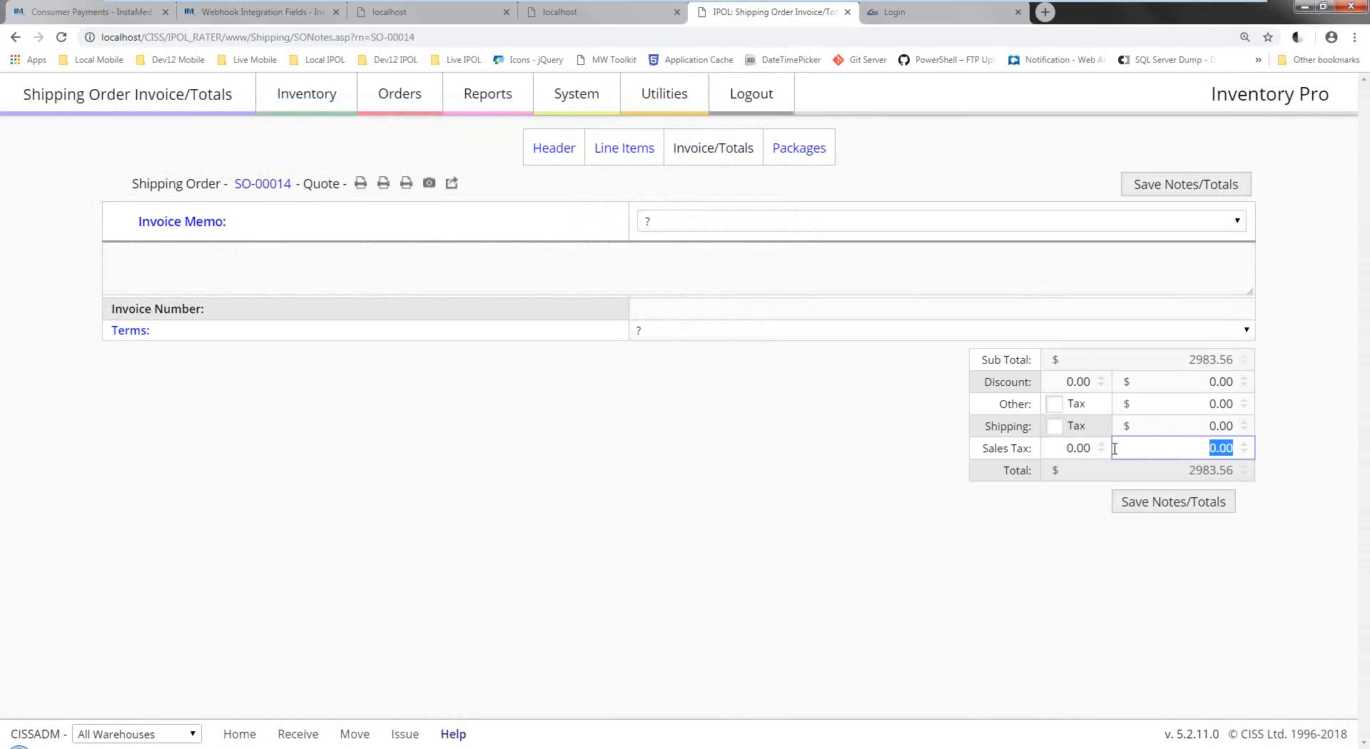
{"action": "left_click", "coordinate": [1077, 447]}
{"action": "left_click_drag", "start_coordinate": [1067, 447], "coordinate": [1073, 448]}
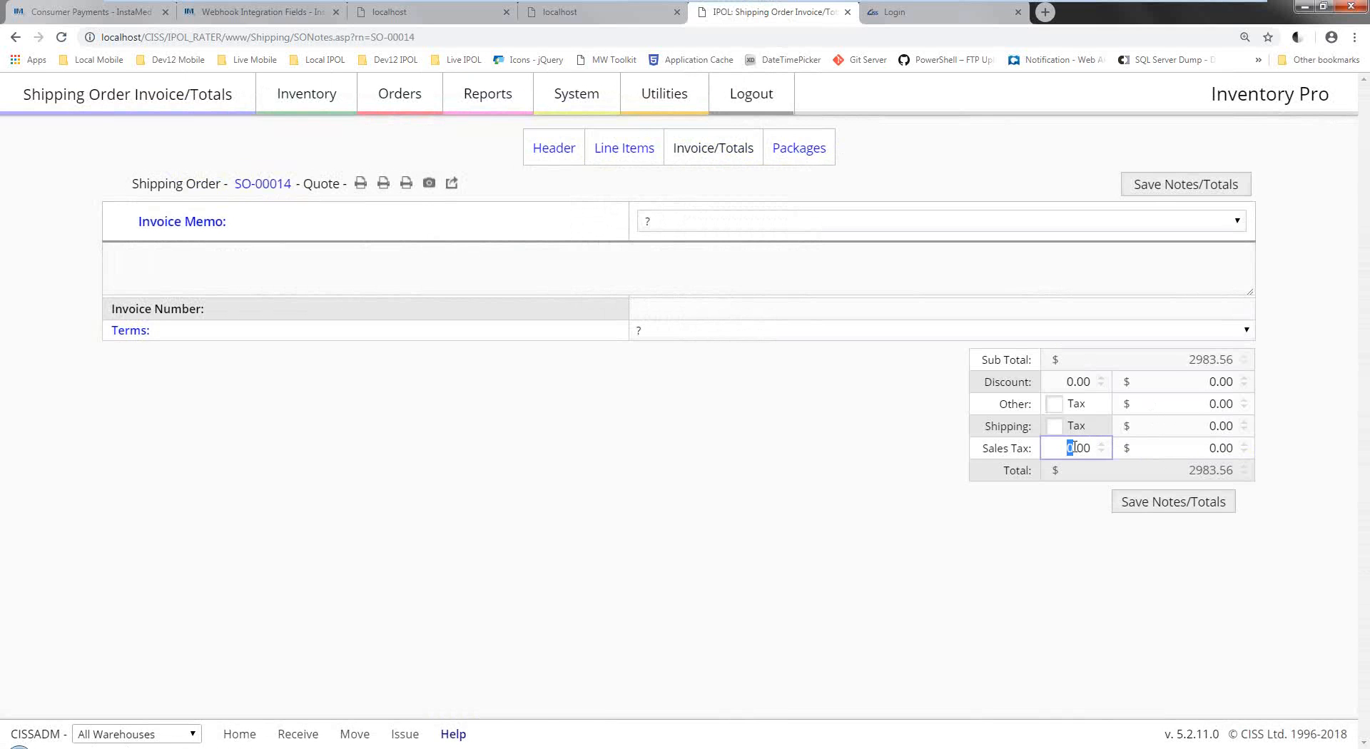
{"action": "type", "text": "6"}
{"action": "left_click", "coordinate": [1078, 382]}
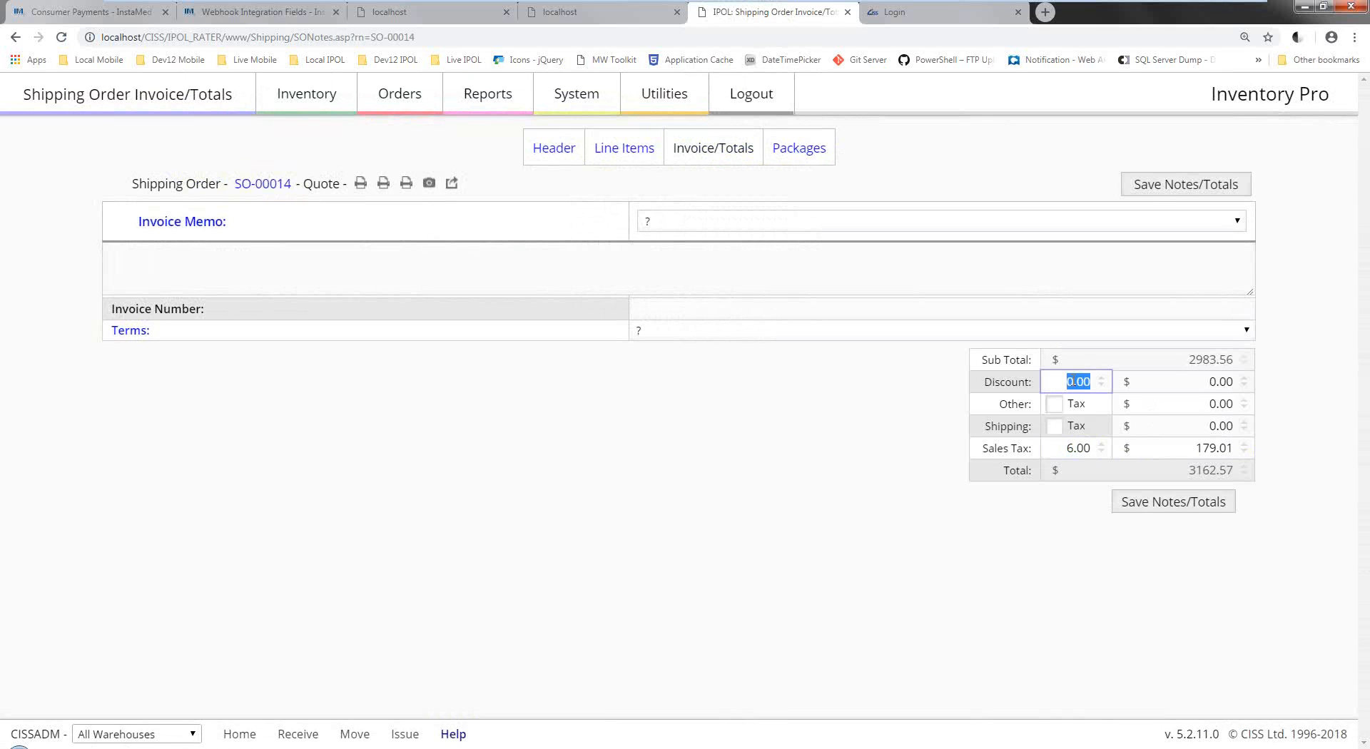
{"action": "left_click", "coordinate": [1194, 405]}
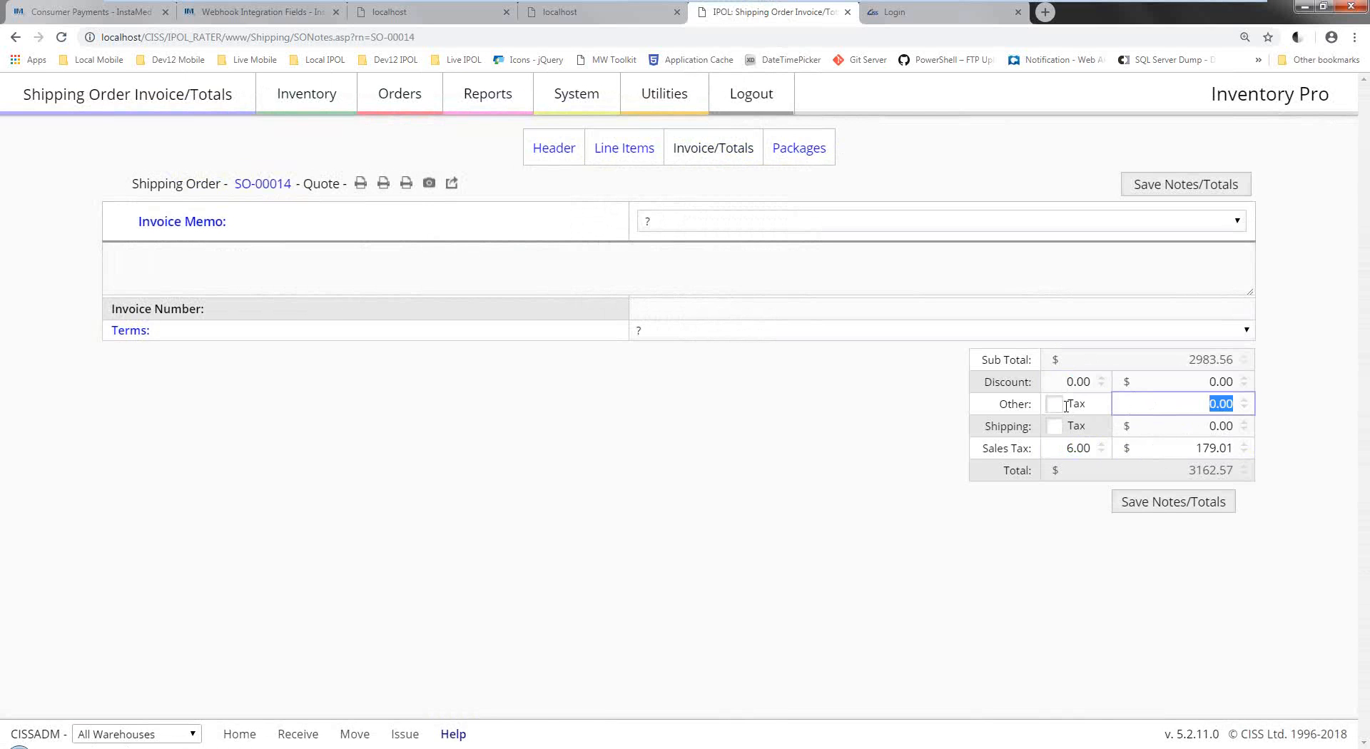
{"action": "left_click", "coordinate": [1184, 432]}
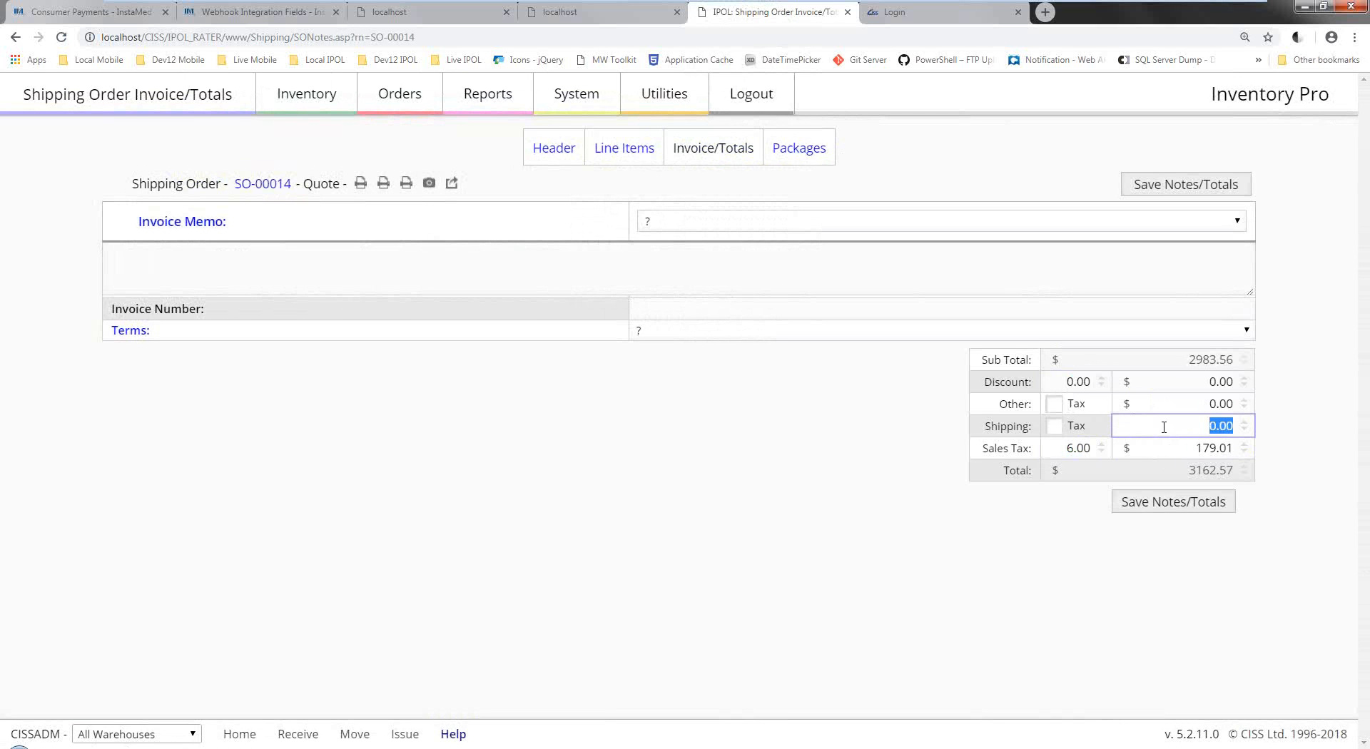
{"action": "left_click", "coordinate": [1217, 426]}
{"action": "type", "text": "20"}
{"action": "left_click", "coordinate": [1137, 513]}
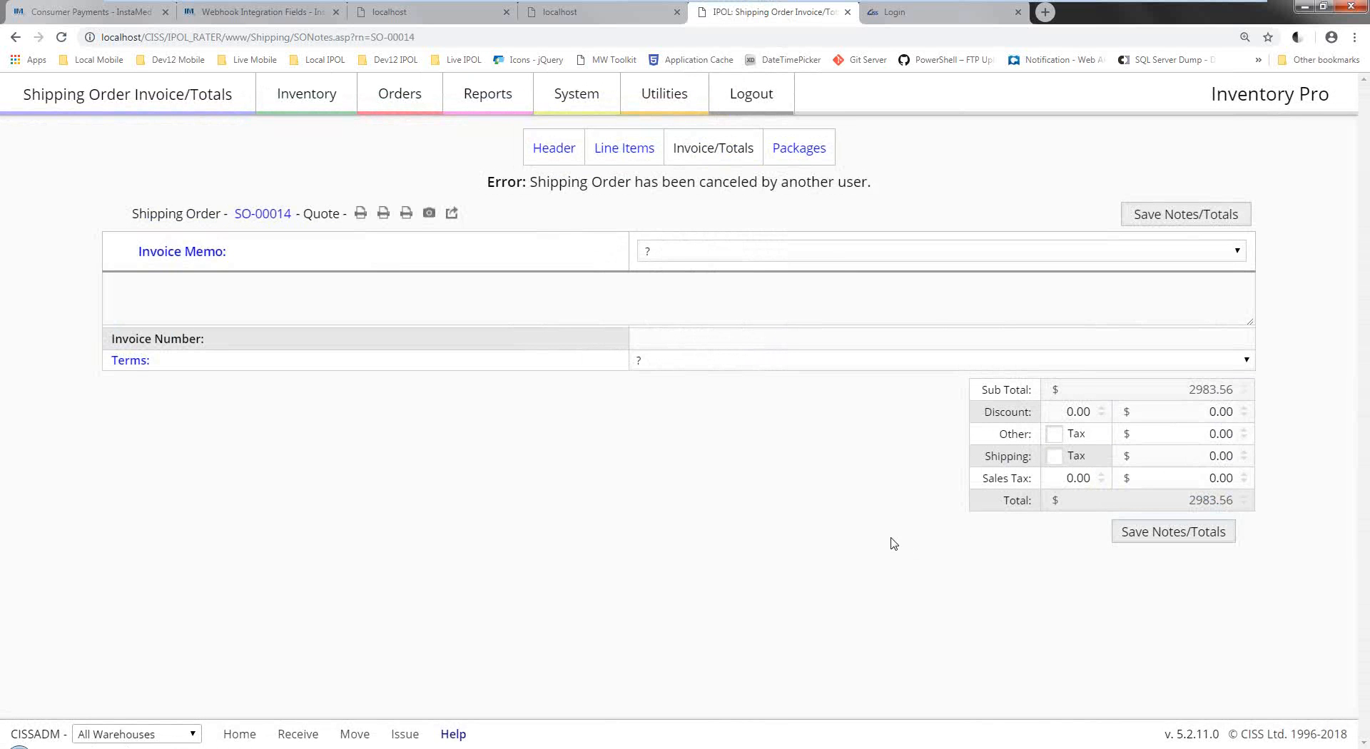
Restore the canceled order SO-00014 to Open from its Header details.
{"action": "left_click", "coordinate": [1164, 457]}
{"action": "left_click", "coordinate": [1164, 459]}
{"action": "left_click", "coordinate": [557, 147]}
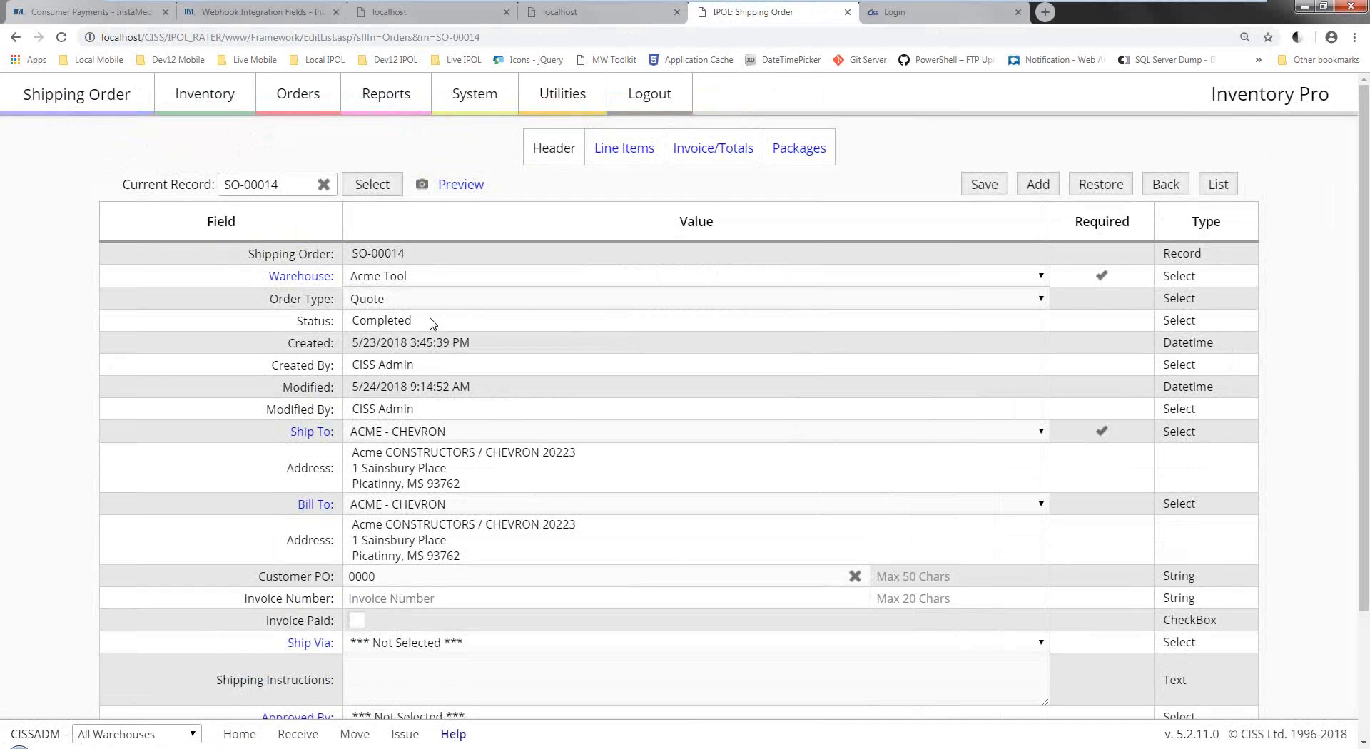
{"action": "left_click", "coordinate": [1096, 187]}
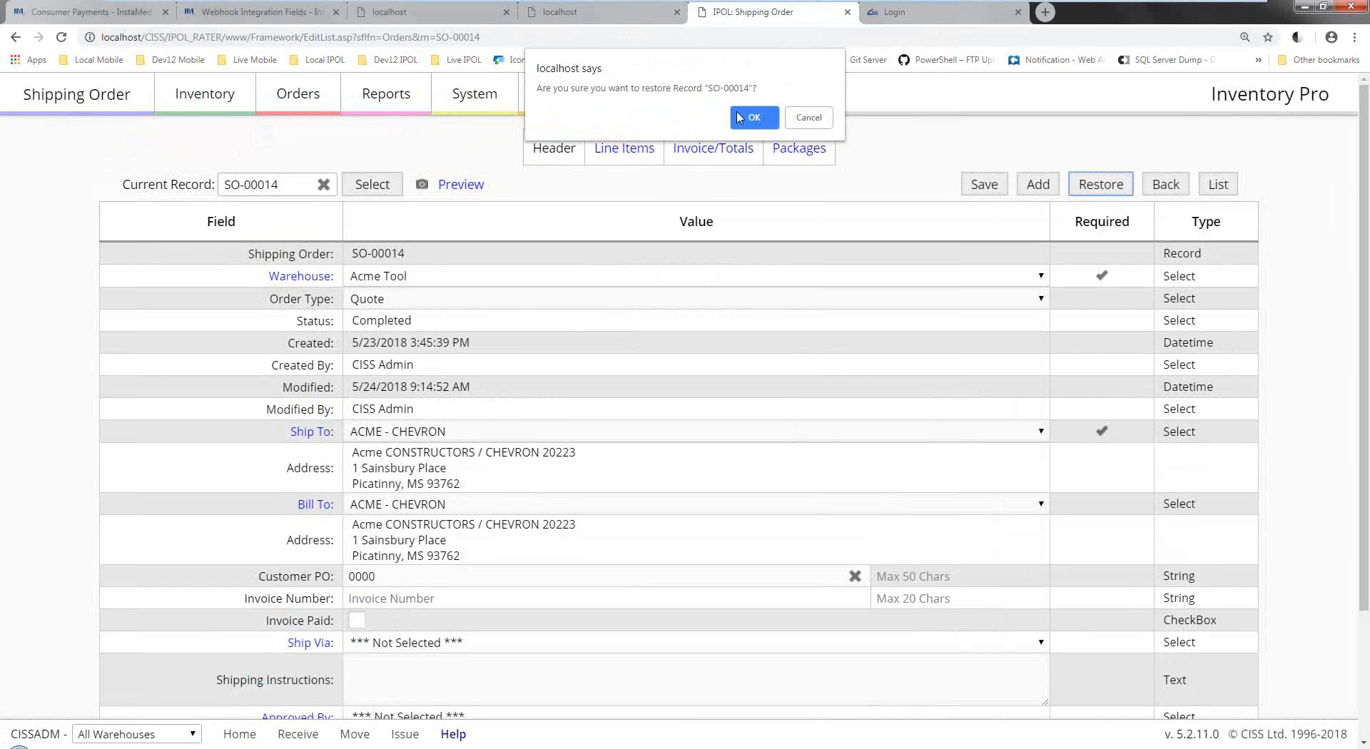
{"action": "key", "text": "Return"}
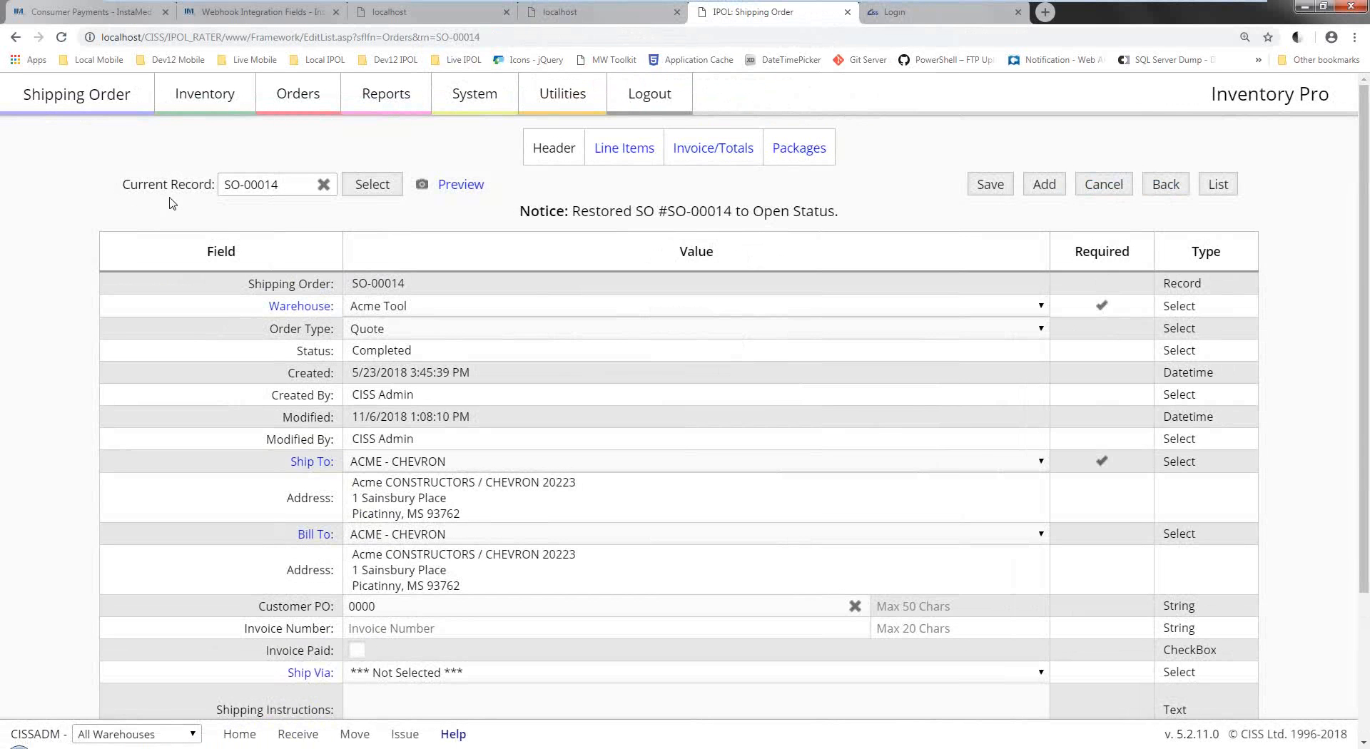
Change SO-00014's Order Type from Quote to Order and save.
{"action": "left_click", "coordinate": [626, 148]}
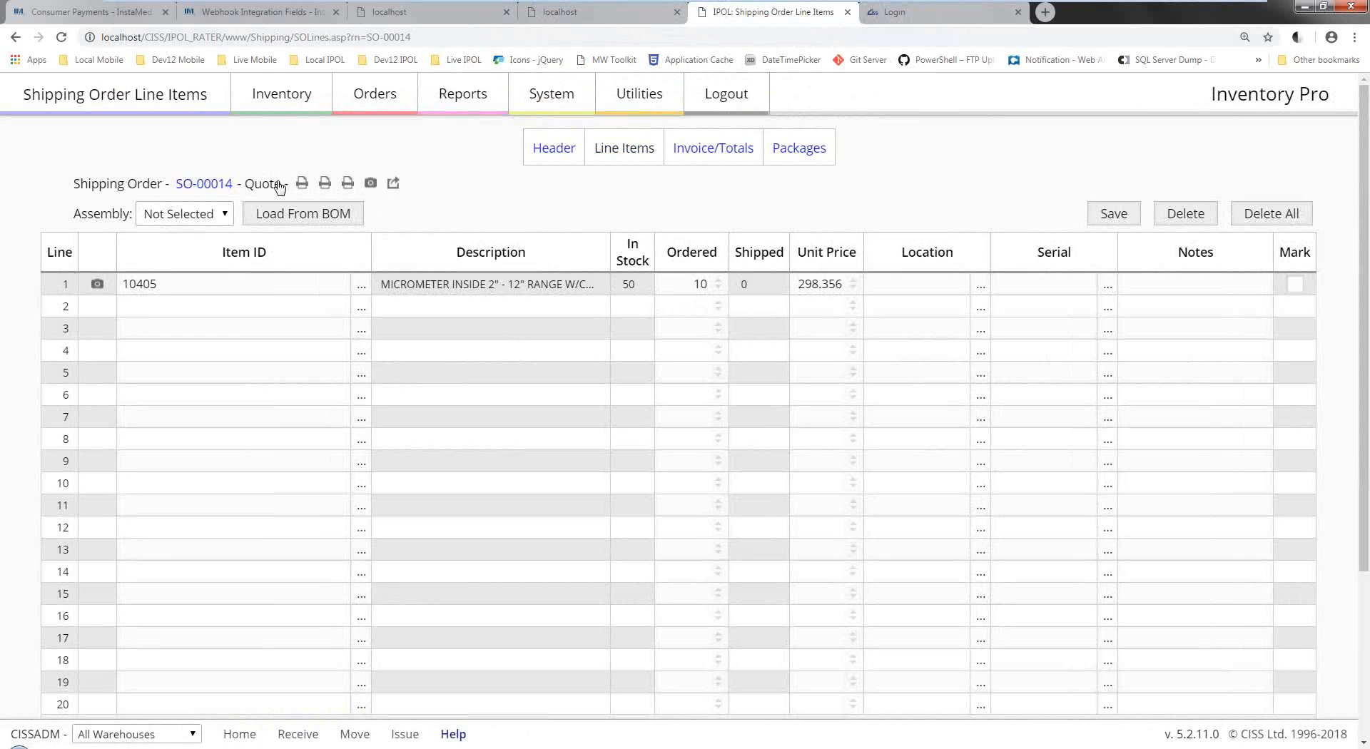
{"action": "left_click", "coordinate": [554, 148]}
{"action": "left_click", "coordinate": [411, 300]}
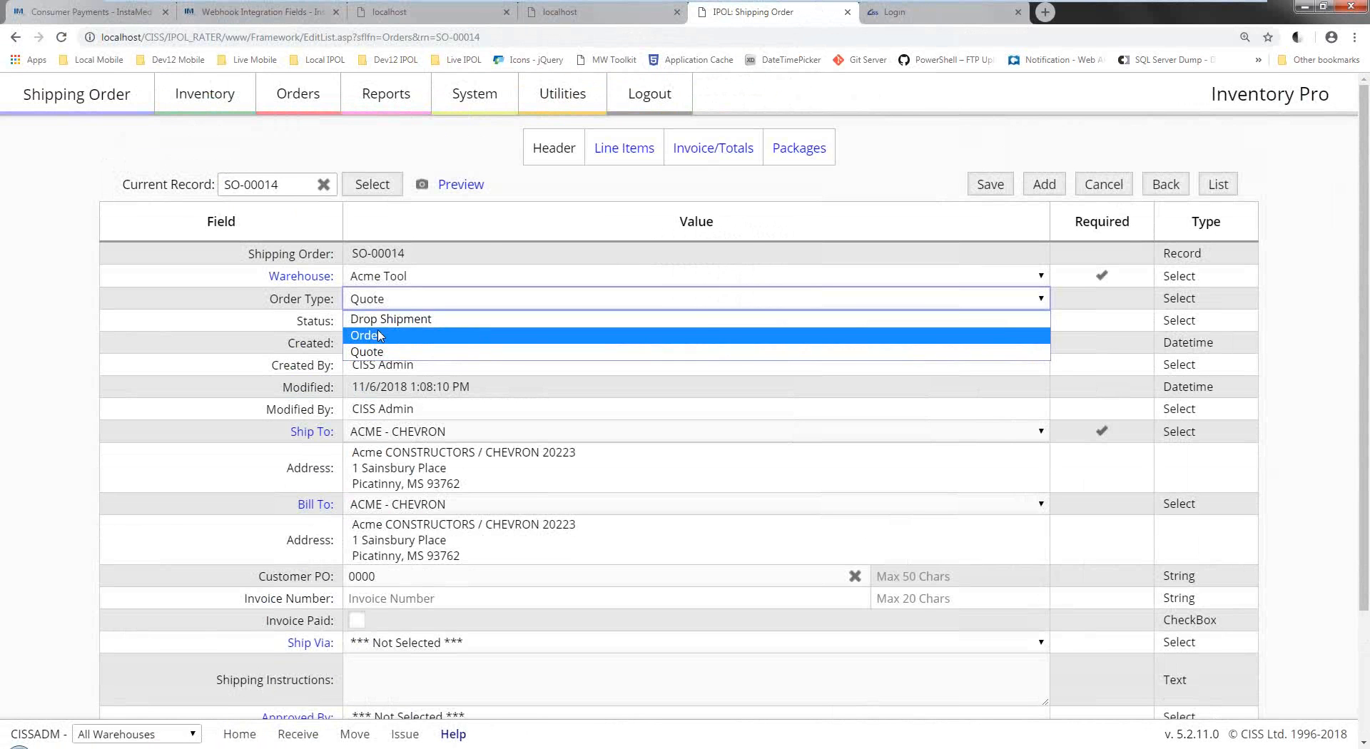
{"action": "left_click", "coordinate": [410, 336]}
{"action": "left_click", "coordinate": [990, 185]}
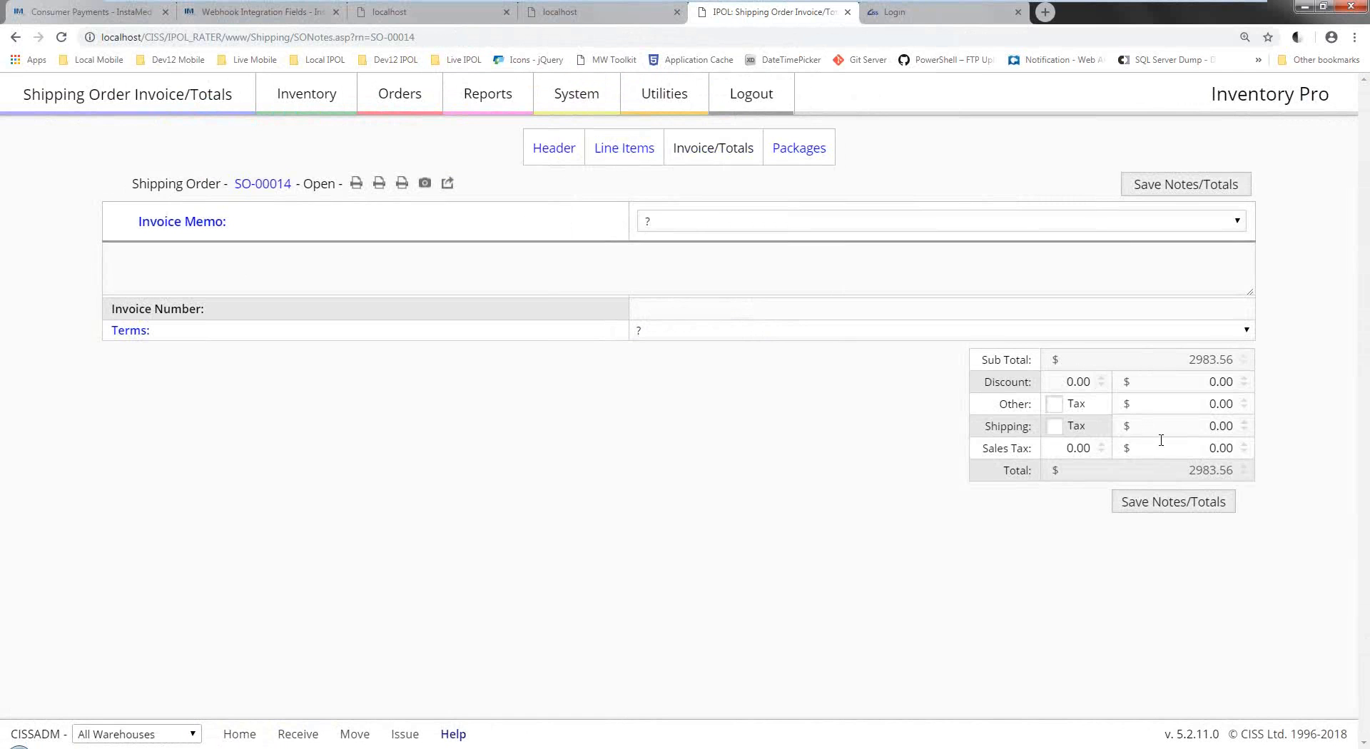
Save SO-00014 with 6.00% sales tax (179.01) and $200.00 shipping, totalling 3362.57.
{"action": "left_click", "coordinate": [1187, 449]}
{"action": "left_click", "coordinate": [1068, 448]}
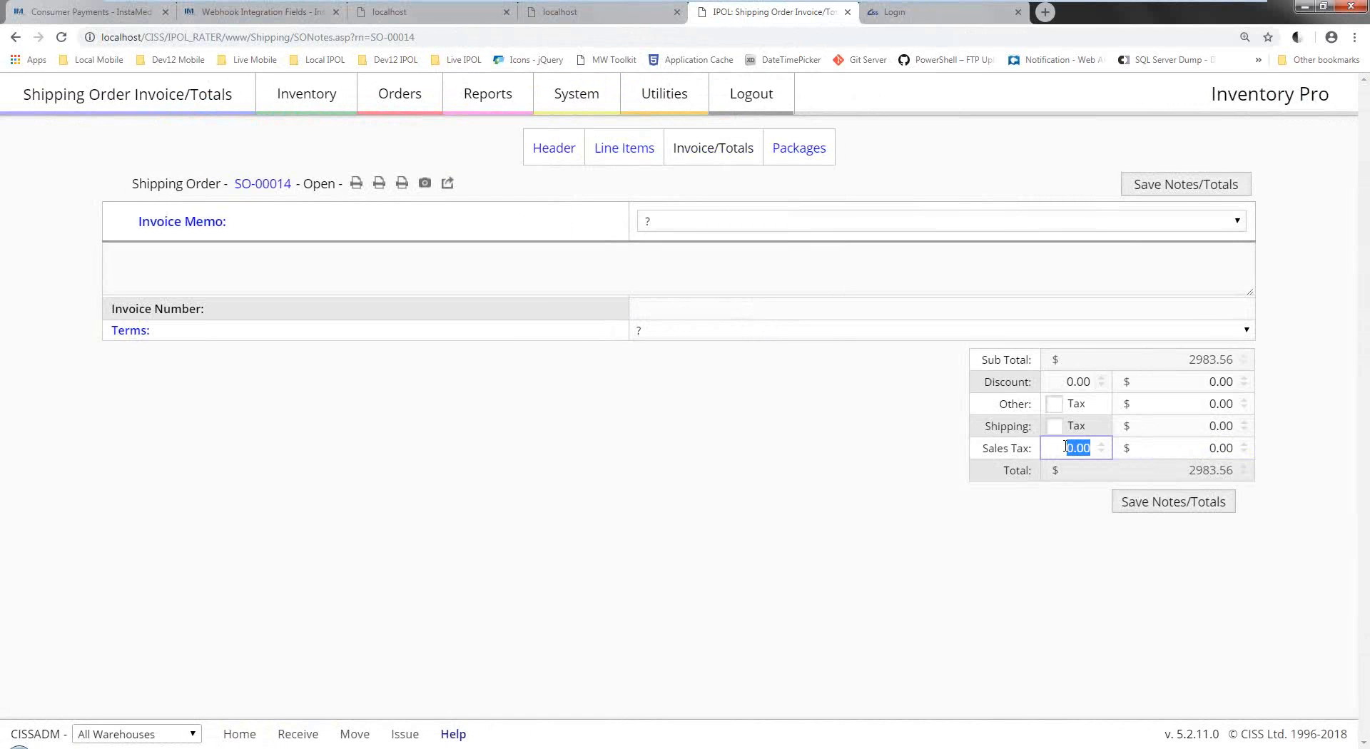
{"action": "type", "text": "6.00"}
{"action": "left_click", "coordinate": [1180, 445]}
{"action": "left_click", "coordinate": [1185, 430]}
{"action": "left_click", "coordinate": [1199, 425]}
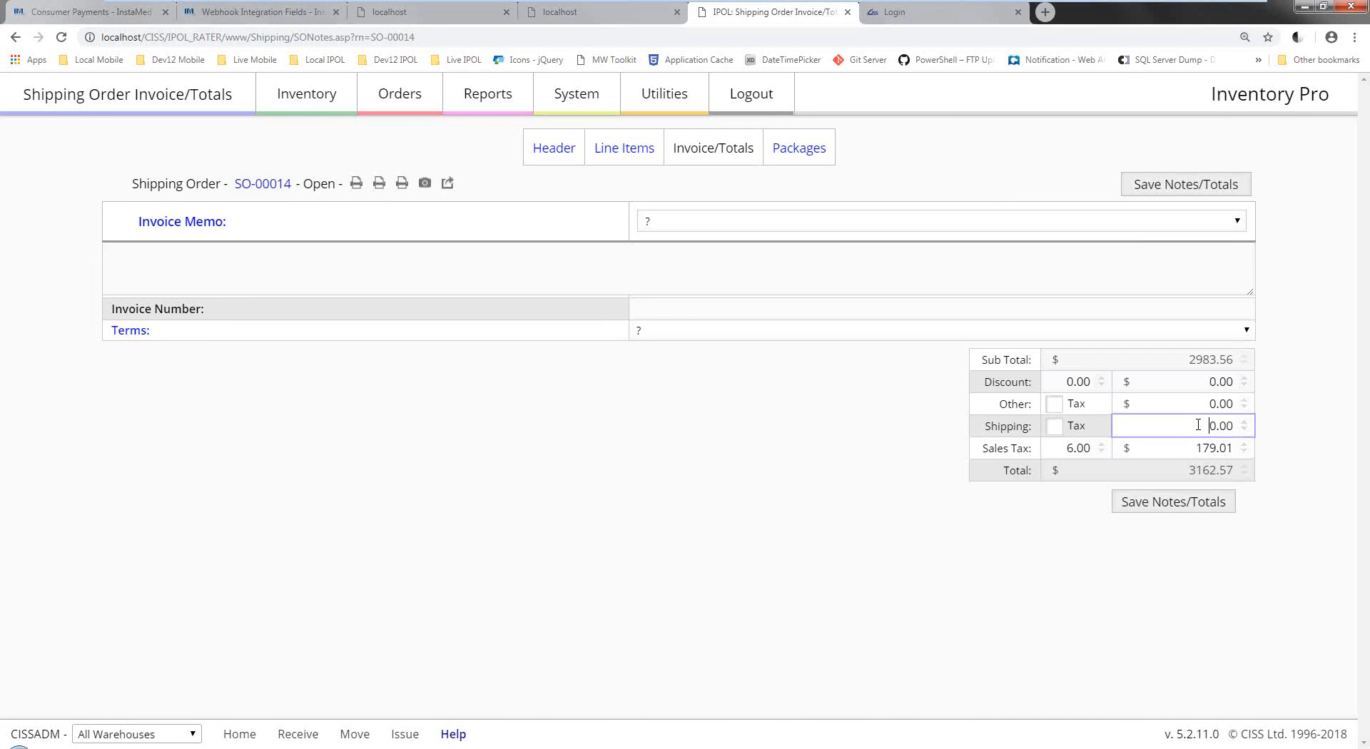
{"action": "type", "text": "20"}
{"action": "left_click", "coordinate": [1138, 504]}
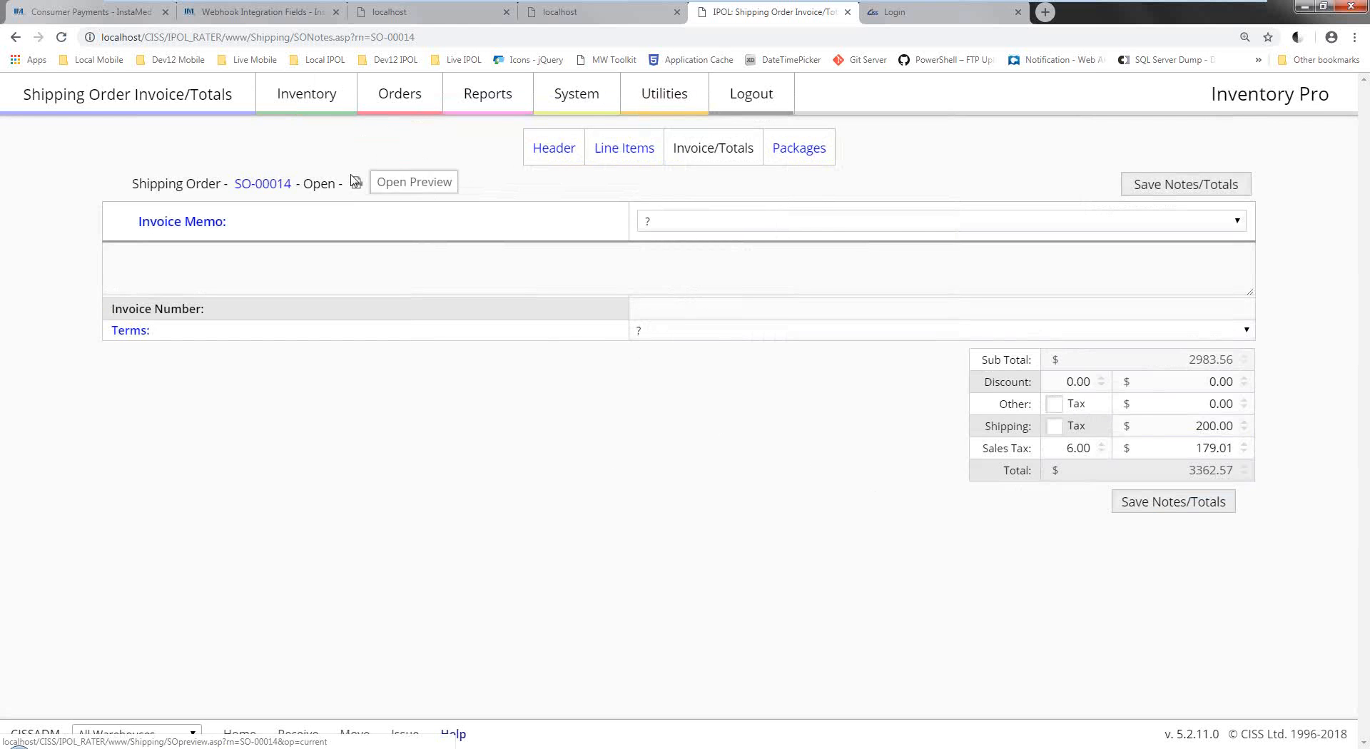
{"action": "left_click", "coordinate": [372, 108]}
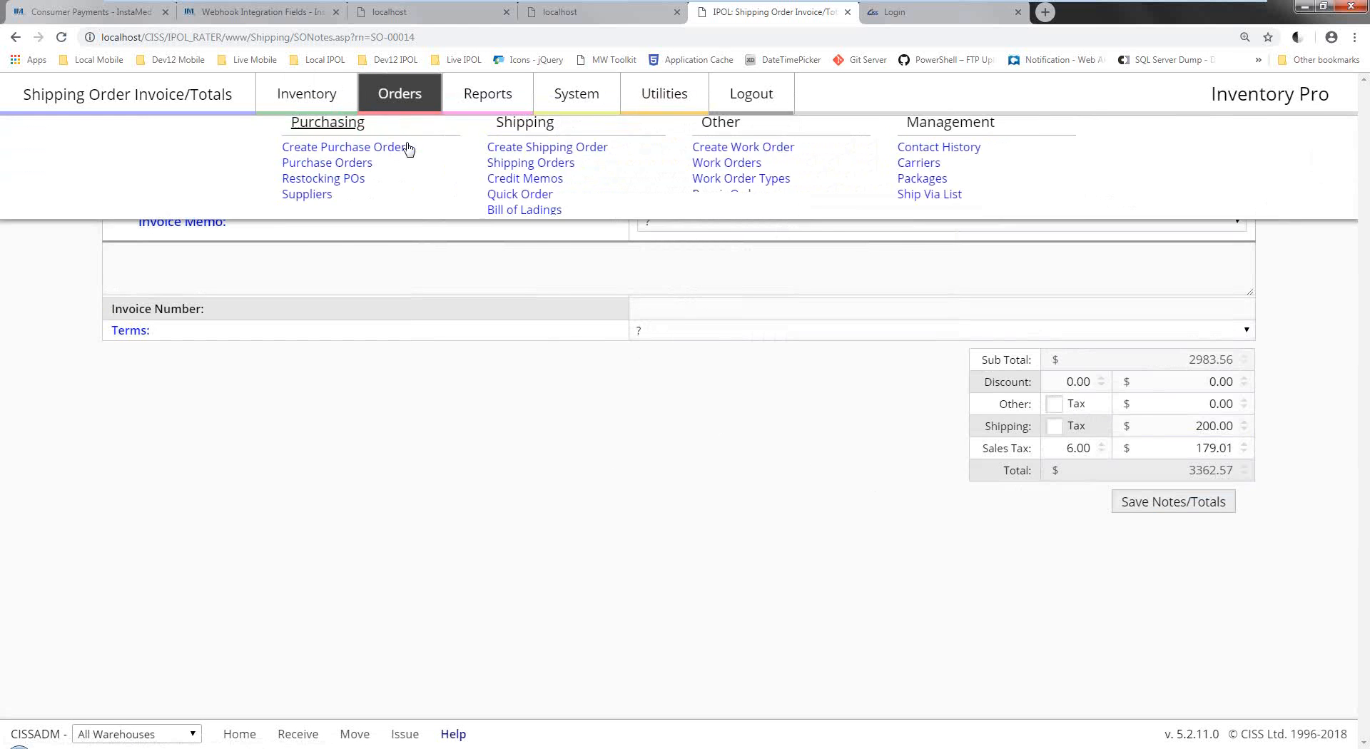
From the current shipping orders list, view back order SO-00022:1's invoice and close it.
{"action": "left_click", "coordinate": [548, 173]}
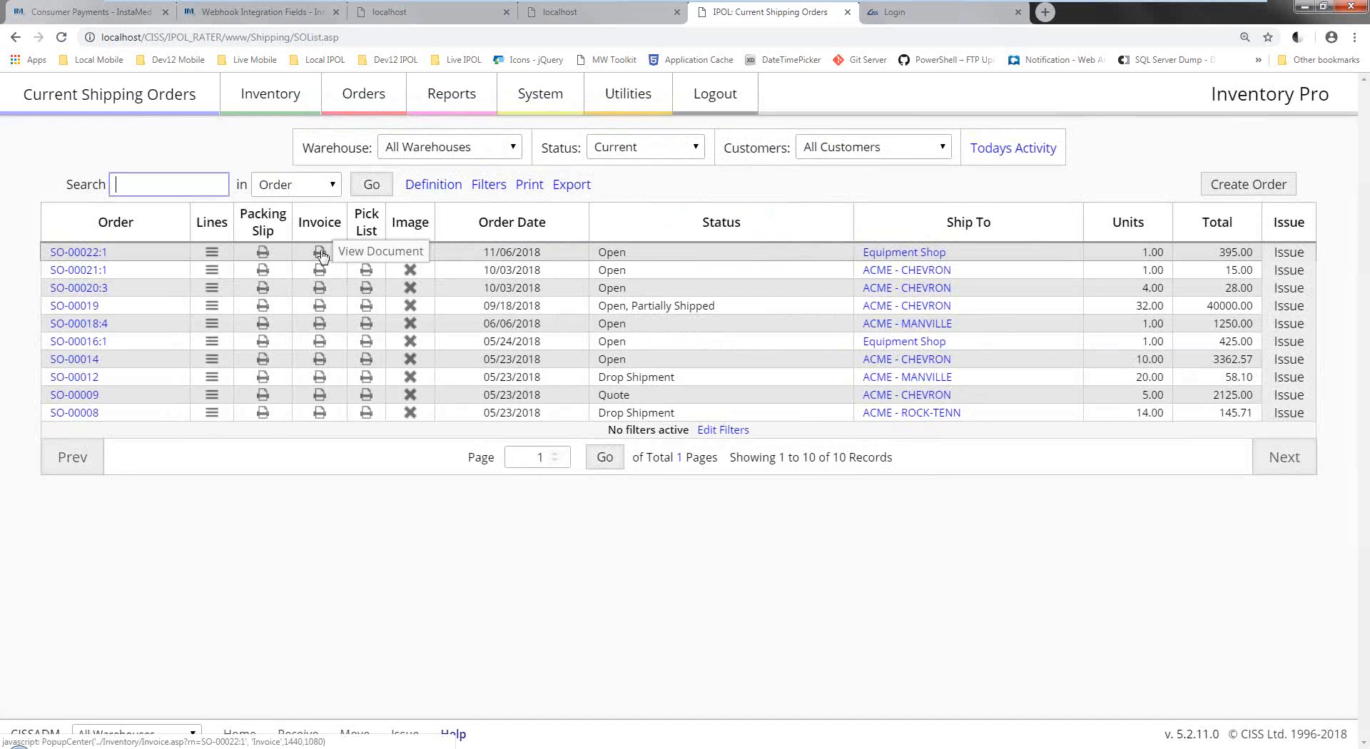
{"action": "left_click", "coordinate": [322, 255]}
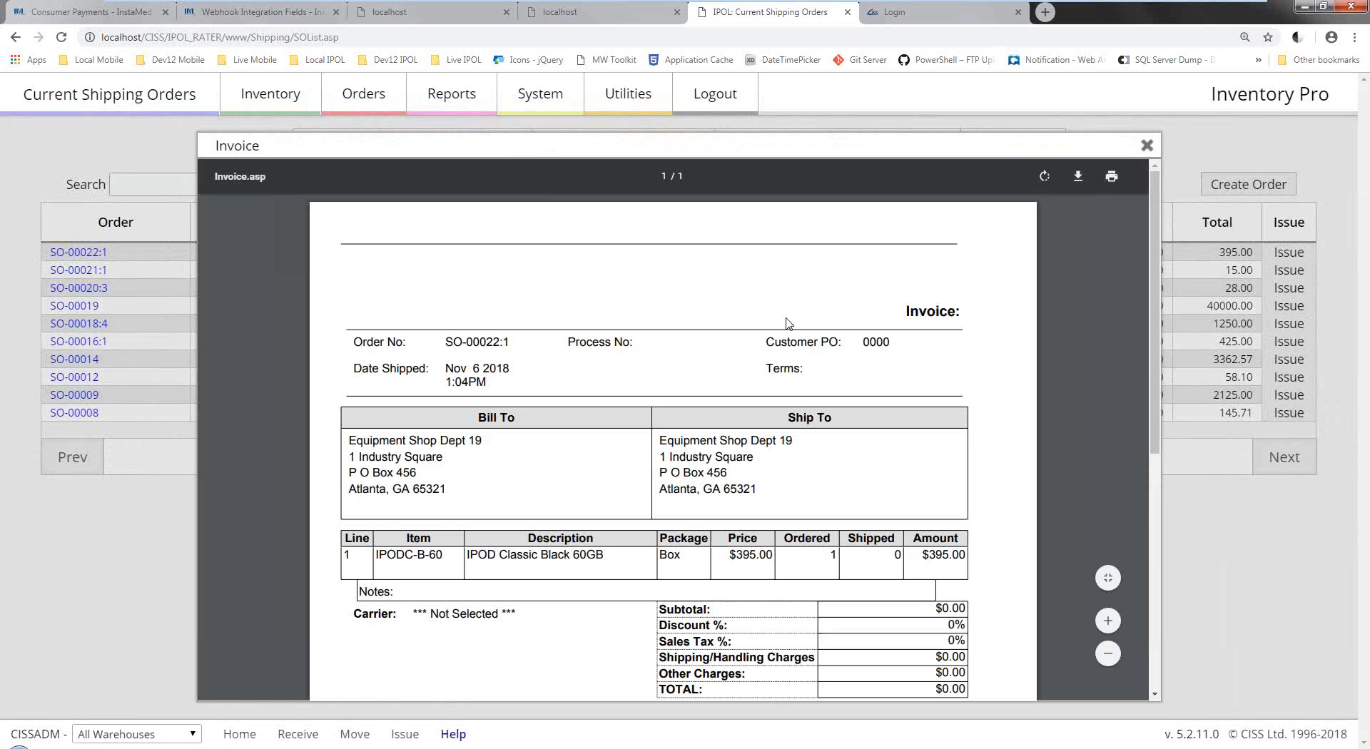
{"action": "scroll", "coordinate": [785, 322], "scroll_direction": "down", "scroll_amount": 6}
{"action": "scroll", "coordinate": [789, 322], "scroll_direction": "up", "scroll_amount": 6}
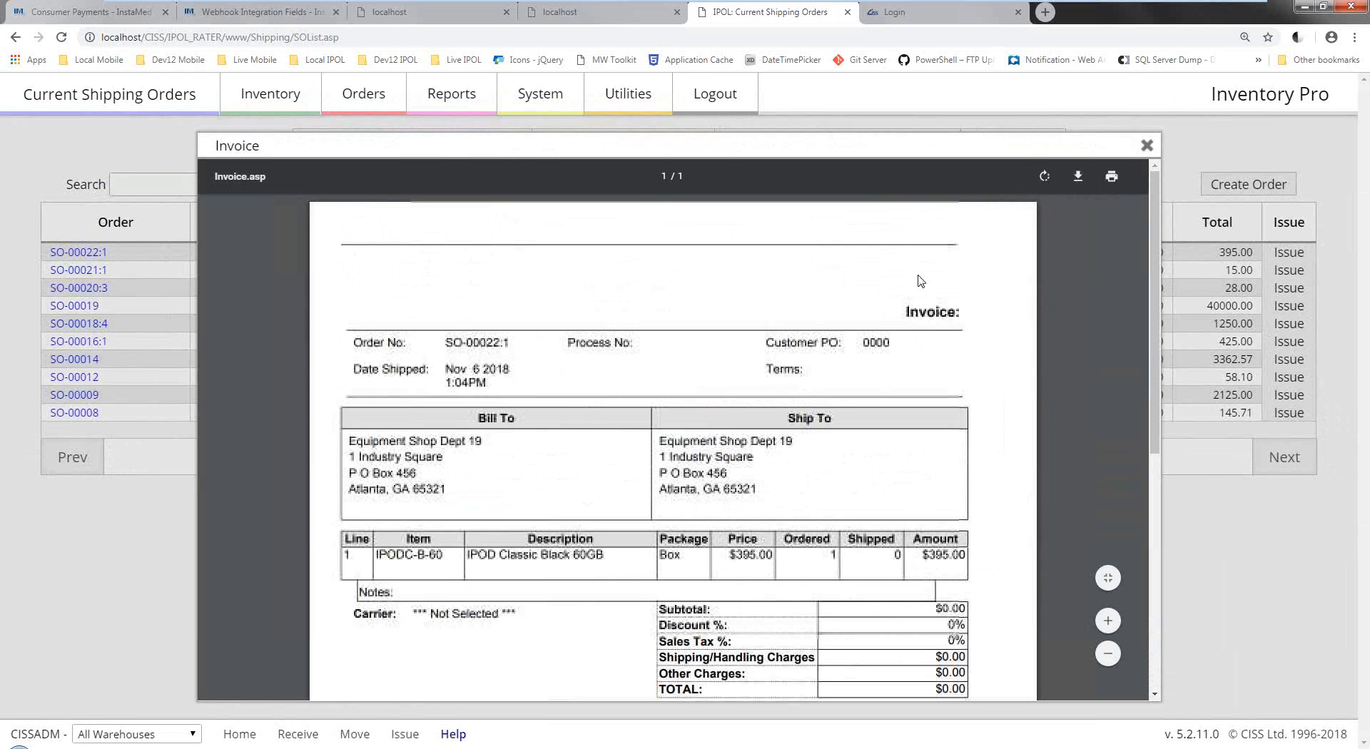
{"action": "left_click", "coordinate": [1147, 145]}
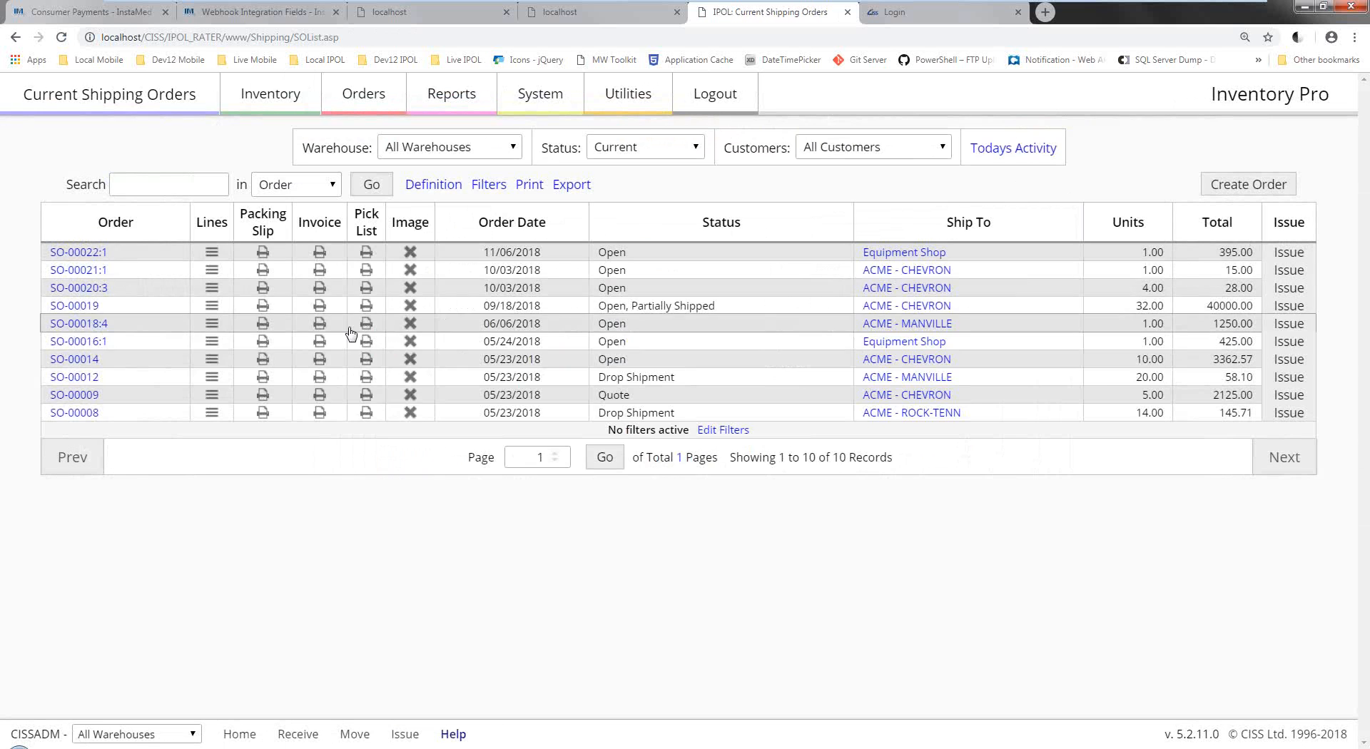
View SO-00014's invoice showing 6% tax, $200.00 shipping and a $3,362.57 total.
{"action": "left_click", "coordinate": [320, 359]}
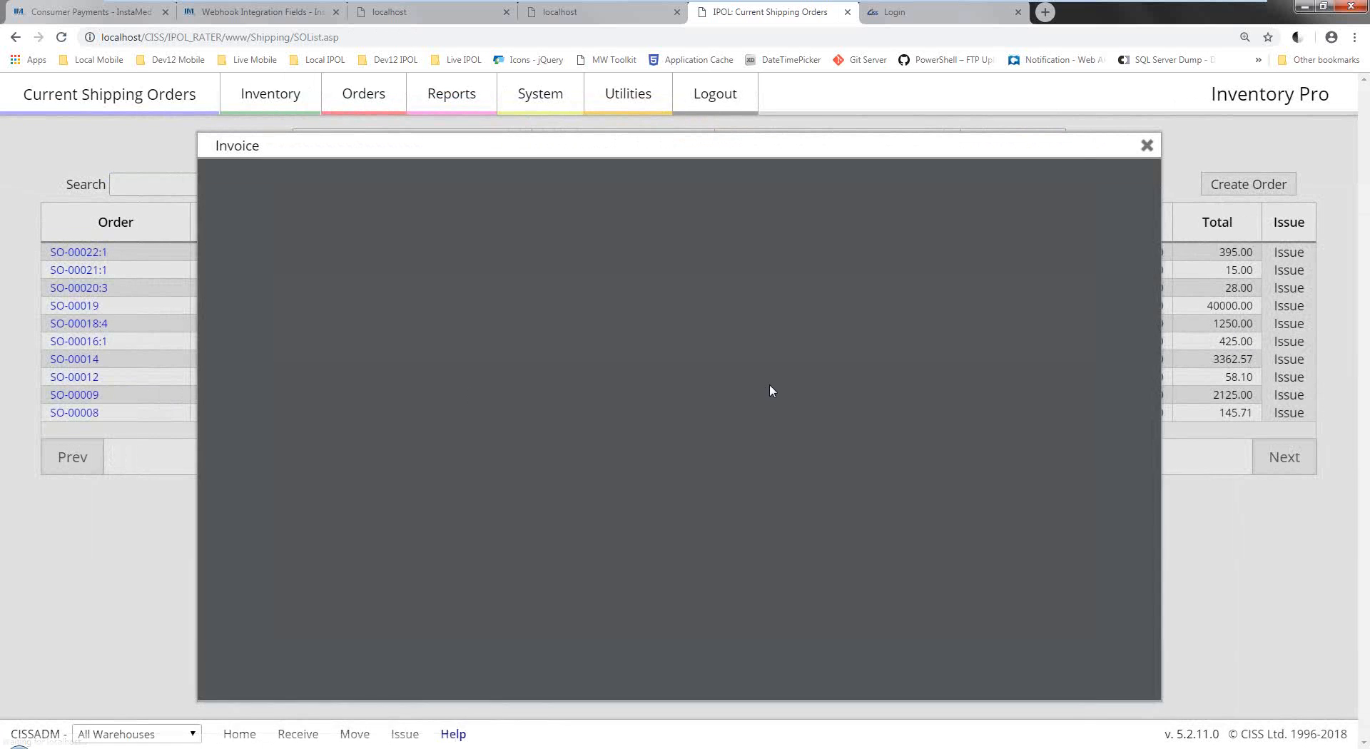
{"action": "scroll", "coordinate": [627, 358], "scroll_direction": "down", "scroll_amount": 3}
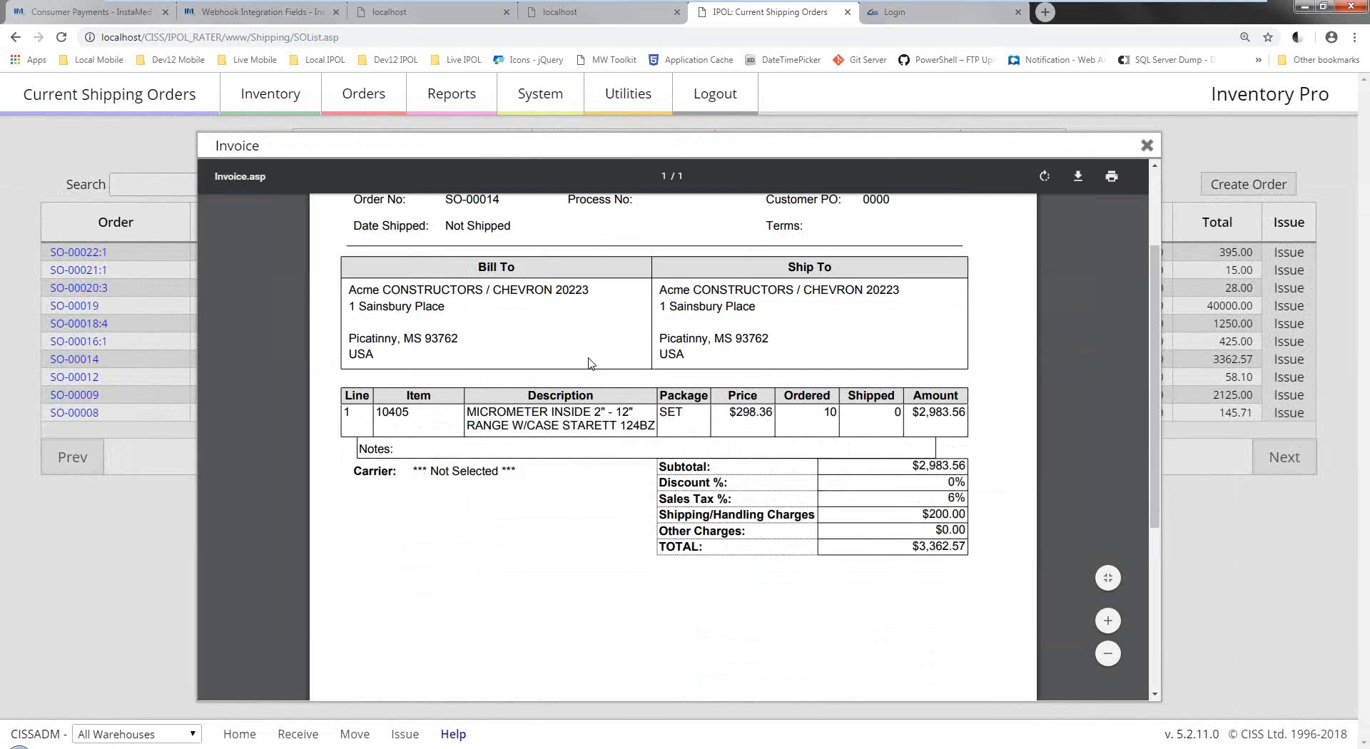
{"action": "scroll", "coordinate": [587, 364], "scroll_direction": "up", "scroll_amount": 3}
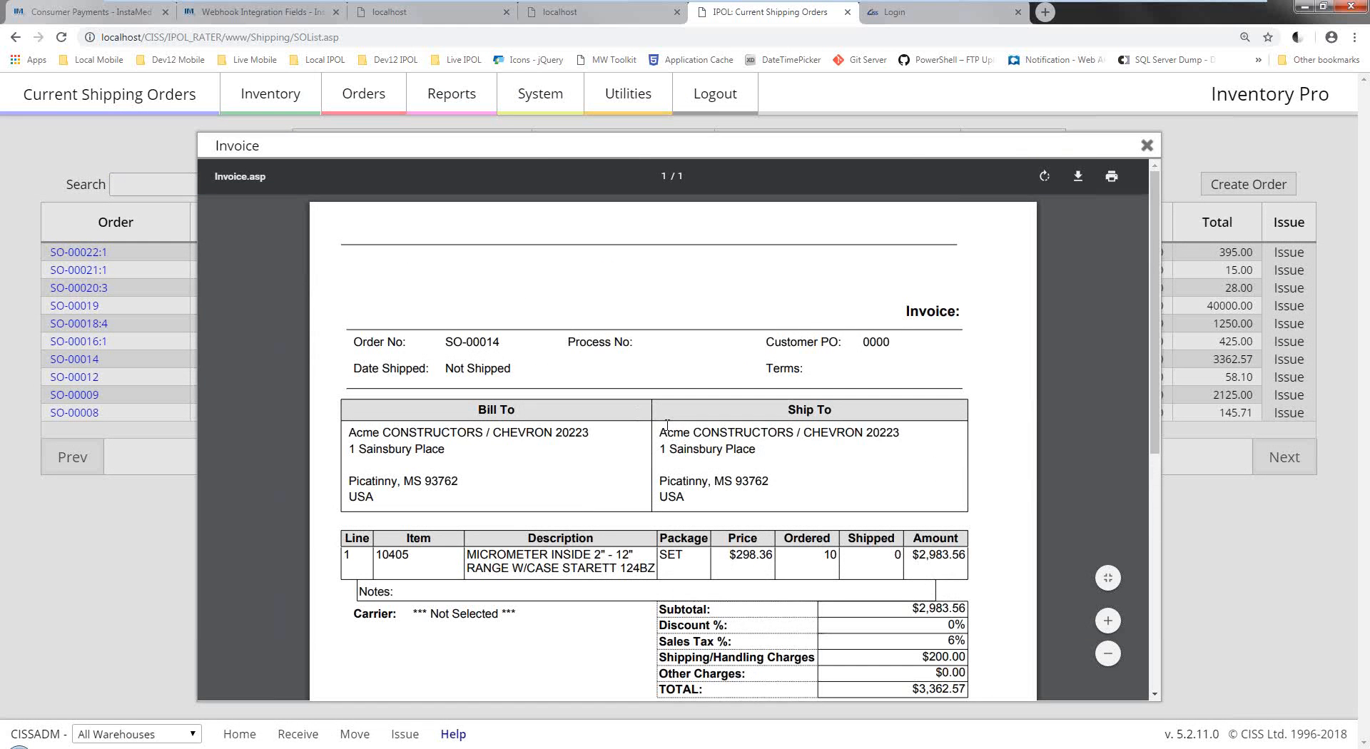
{"action": "scroll", "coordinate": [662, 433], "scroll_direction": "down", "scroll_amount": 3}
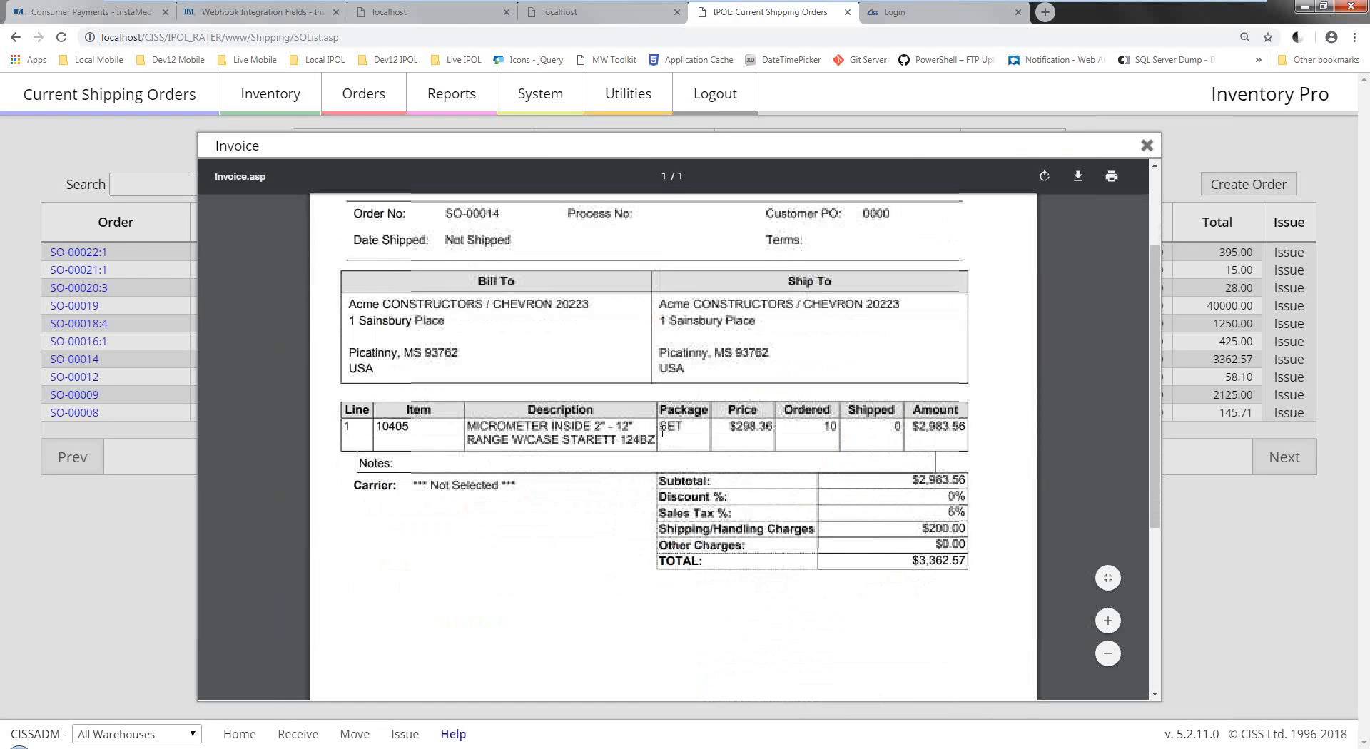
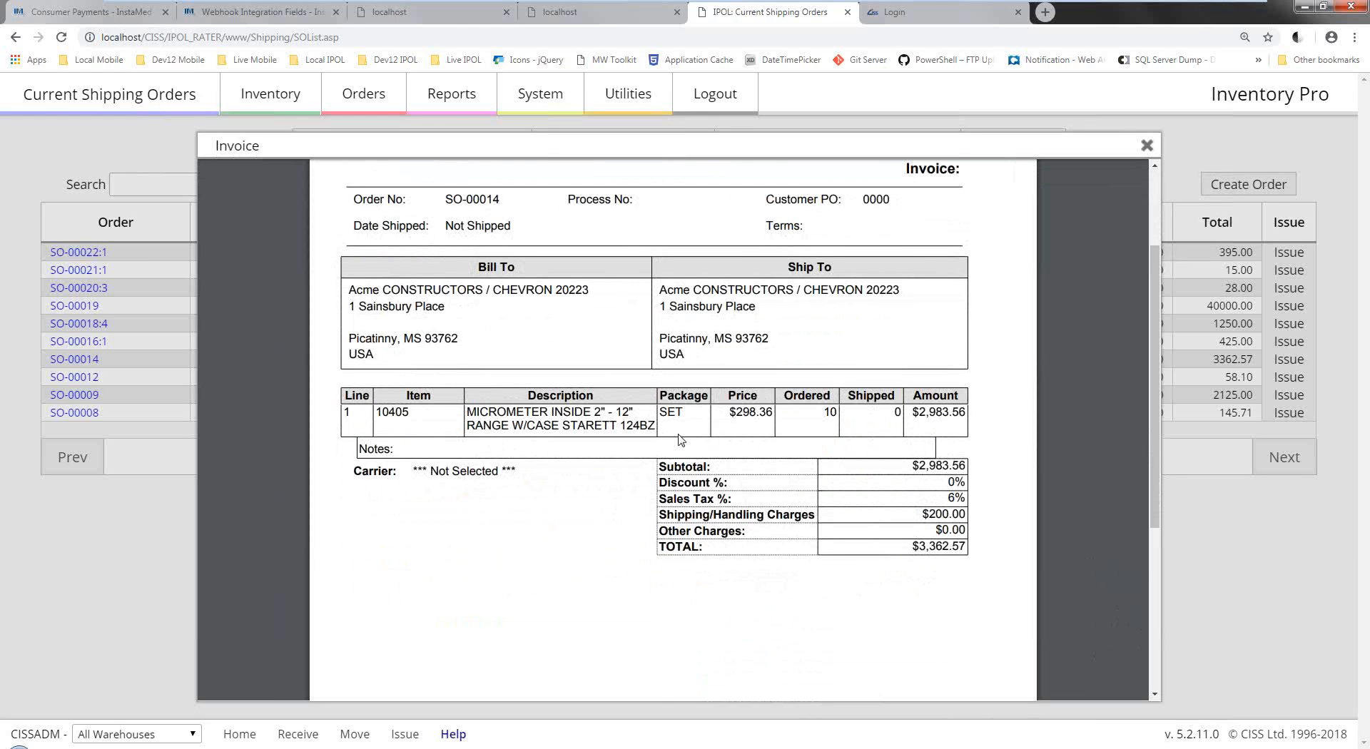
Close the SO-00014 invoice to get back to the 10 current shipping orders.
{"action": "scroll", "coordinate": [681, 440], "scroll_direction": "up", "scroll_amount": 2}
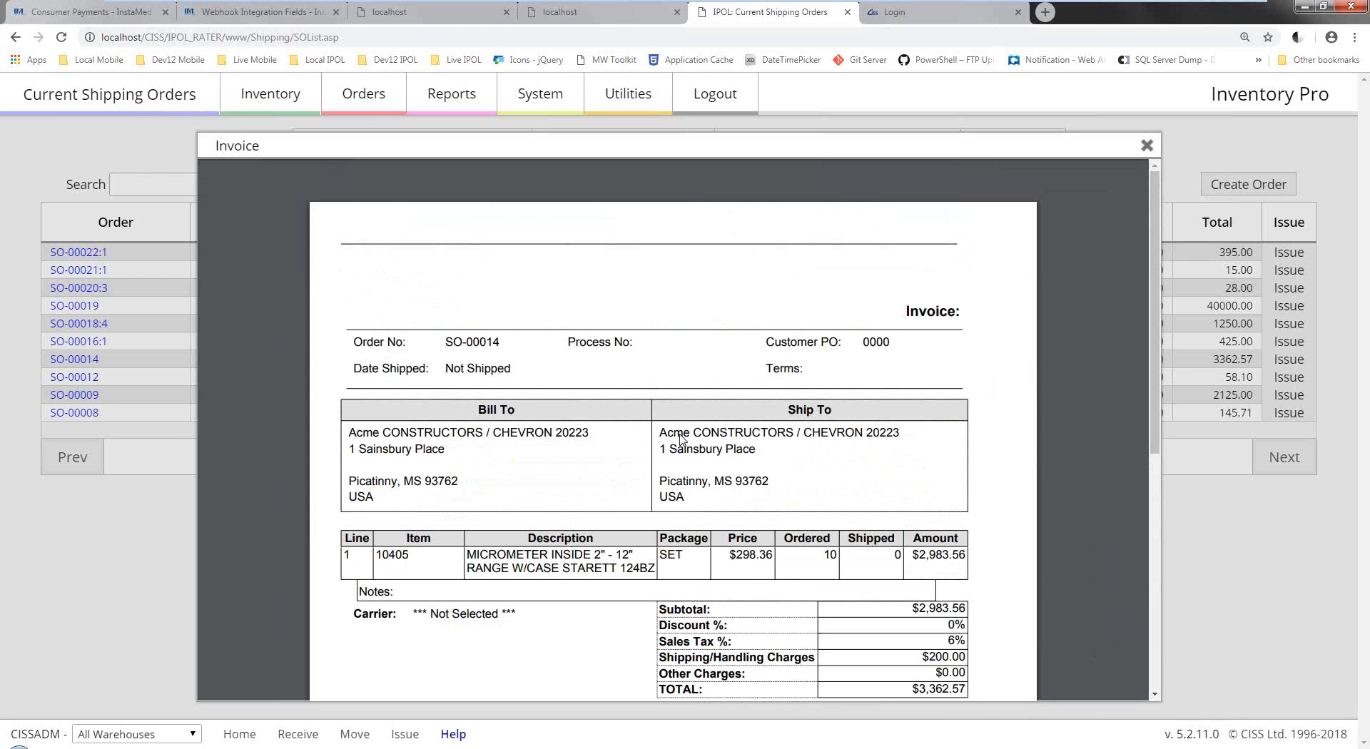
{"action": "key", "text": "Escape"}
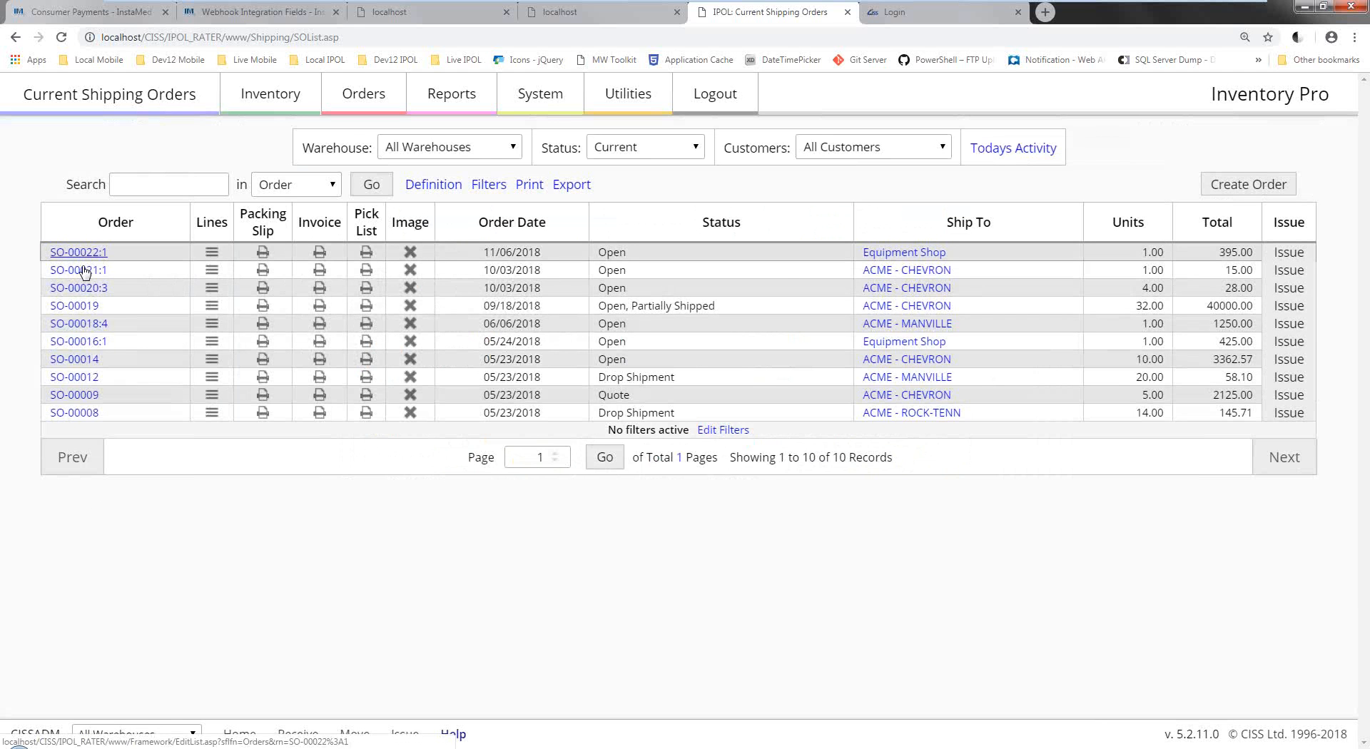
Open SO-00019, set its Order Type to Quote, and save the order.
{"action": "left_click", "coordinate": [94, 306]}
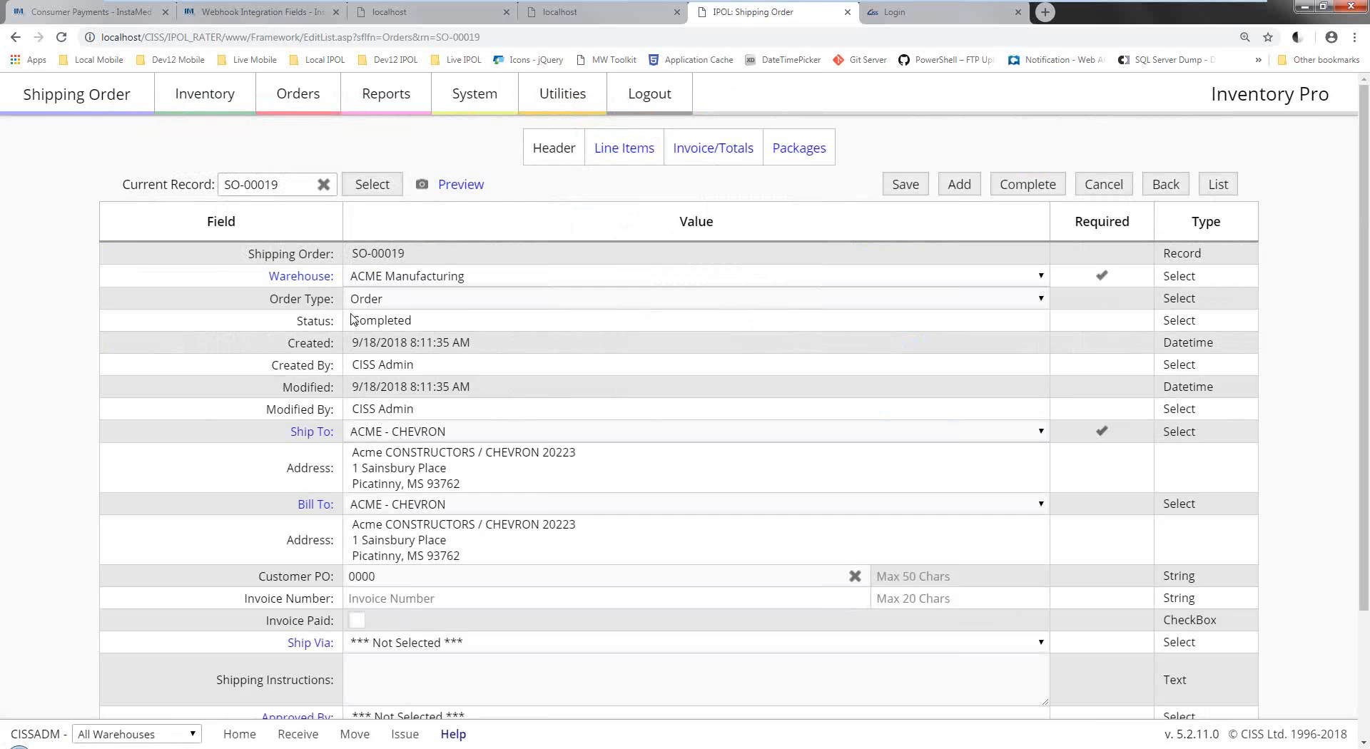
{"action": "left_click", "coordinate": [395, 300]}
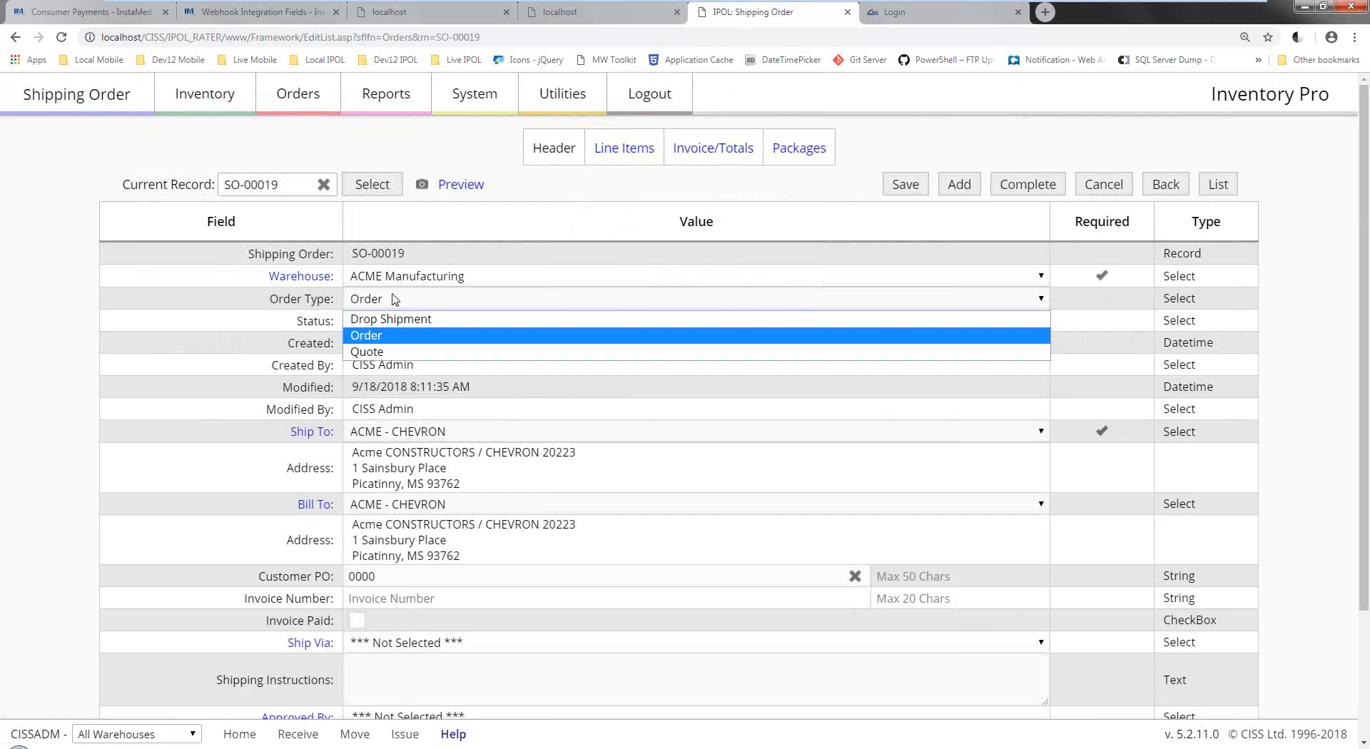
{"action": "left_click", "coordinate": [379, 352]}
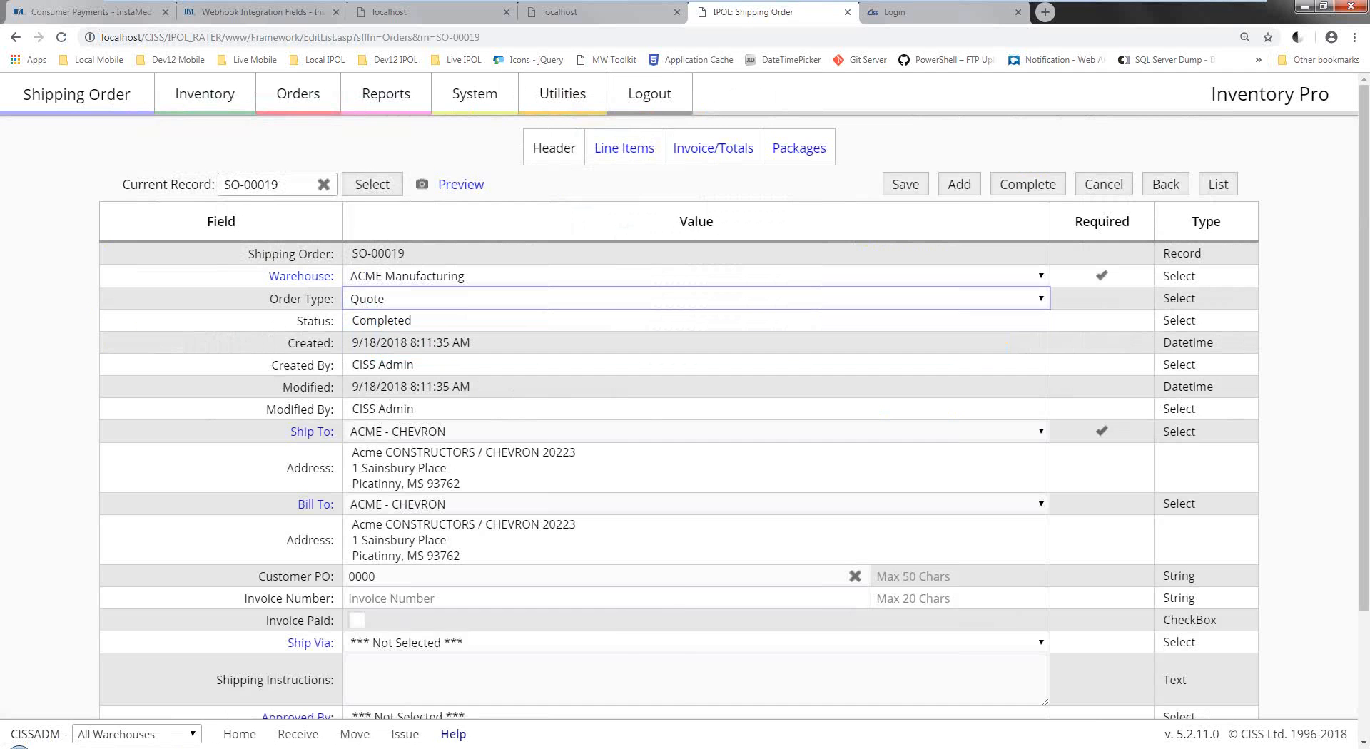
{"action": "mouse_move", "coordinate": [452, 748]}
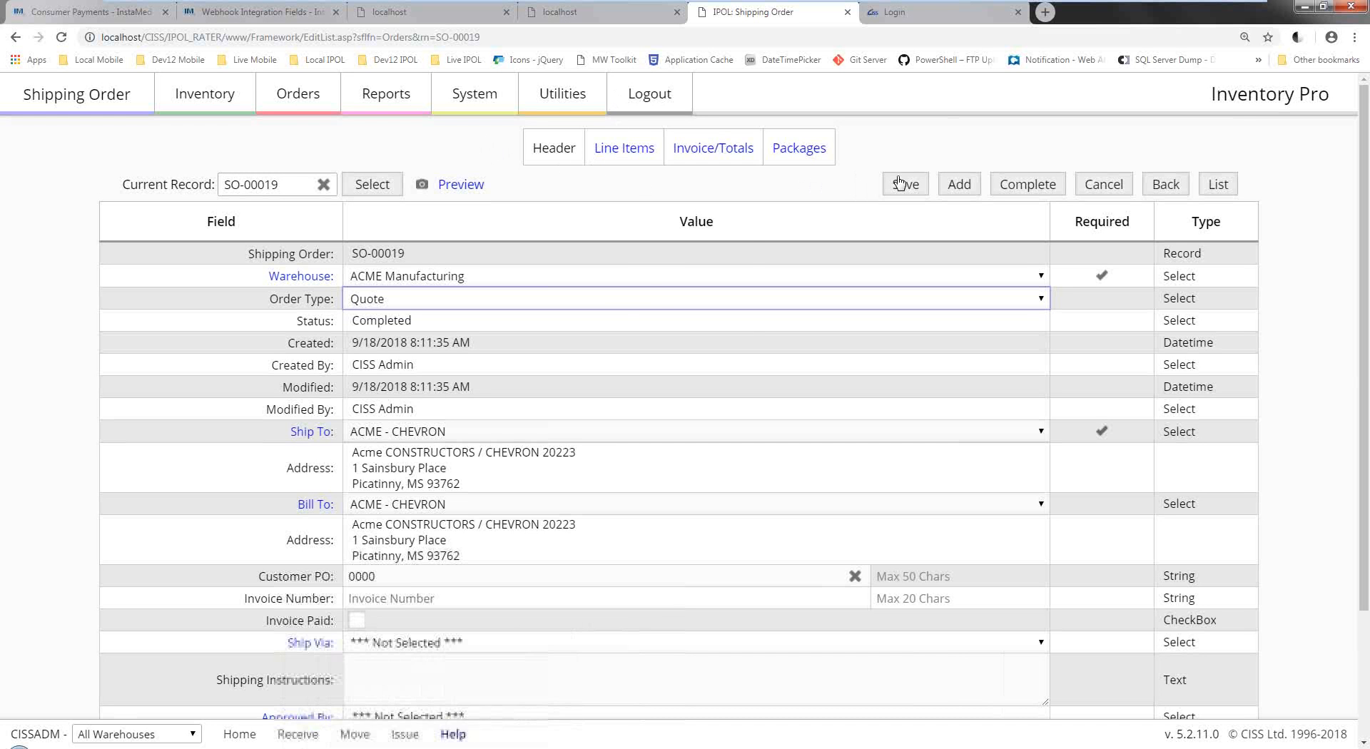
{"action": "left_click", "coordinate": [900, 185]}
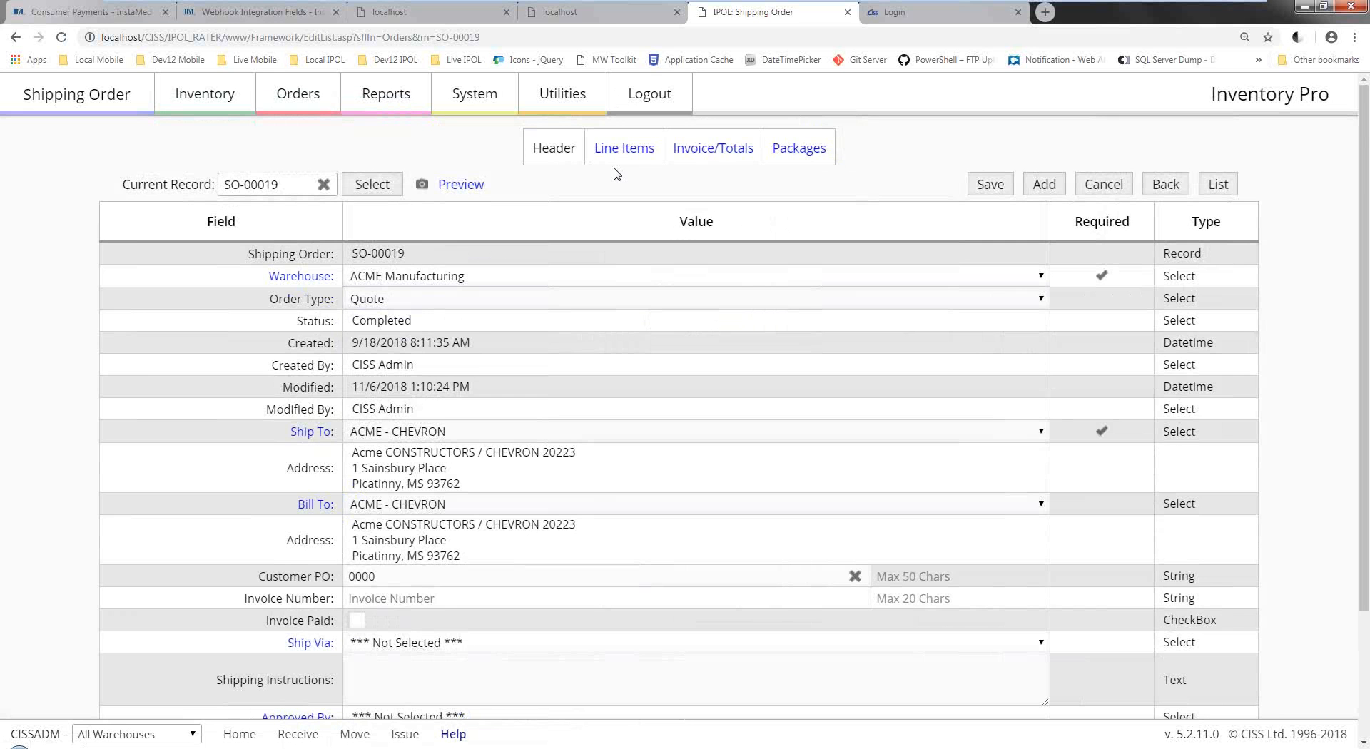
{"action": "scroll", "coordinate": [425, 395], "scroll_direction": "down", "scroll_amount": 3}
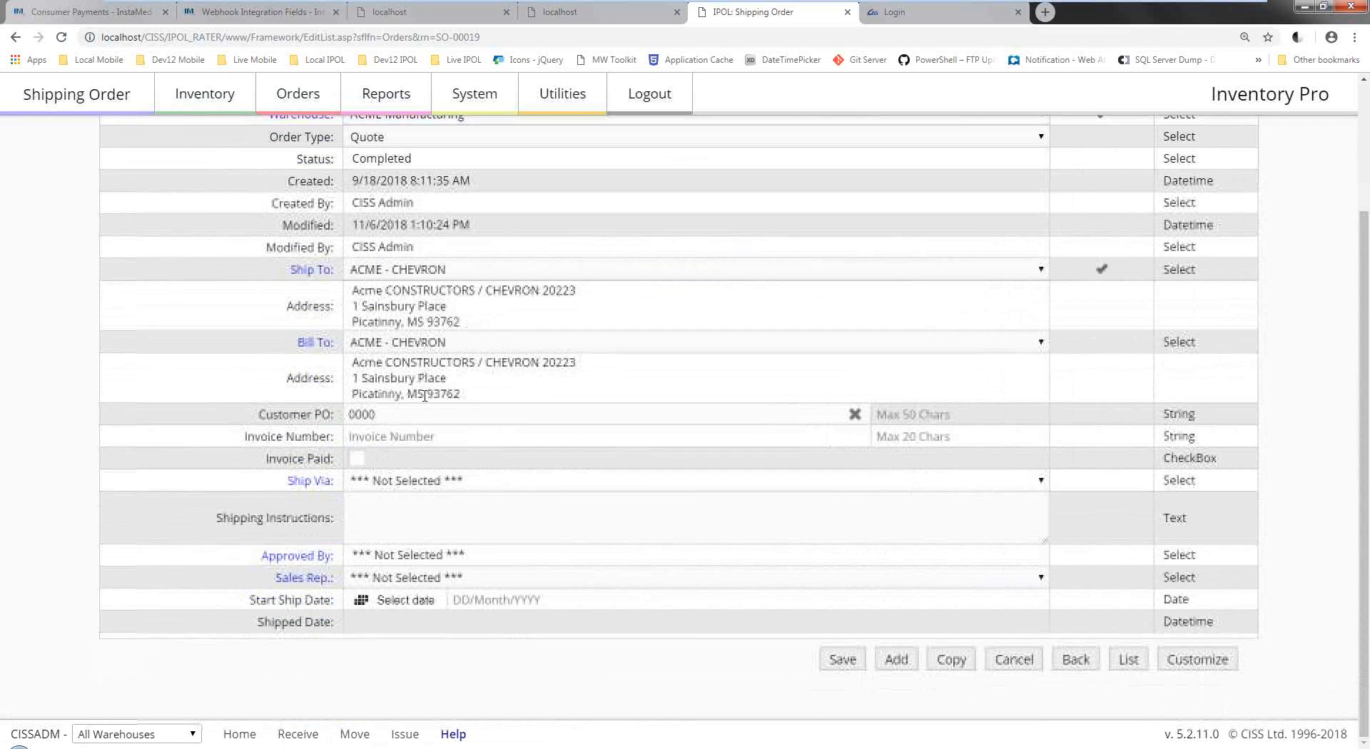
{"action": "left_click_drag", "start_coordinate": [433, 414], "coordinate": [331, 414]}
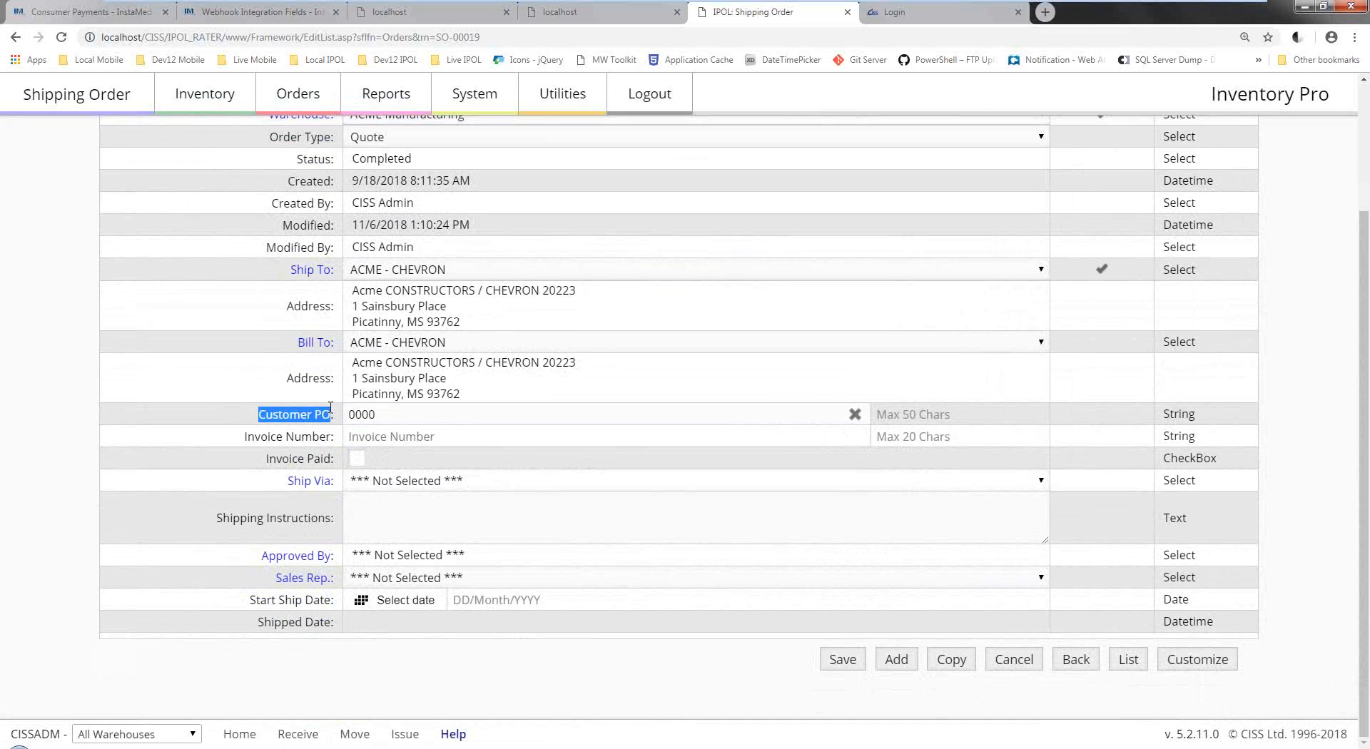
{"action": "left_click", "coordinate": [413, 436]}
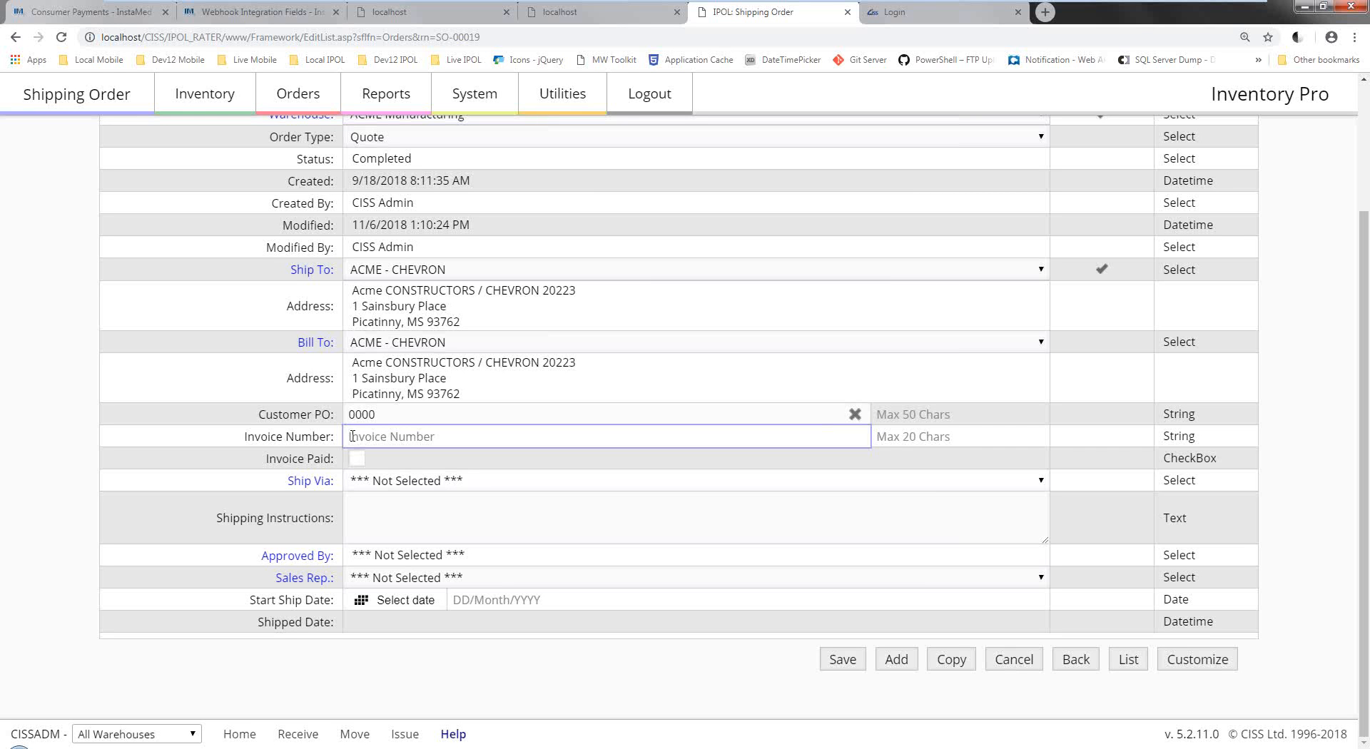
{"action": "left_click", "coordinate": [394, 418]}
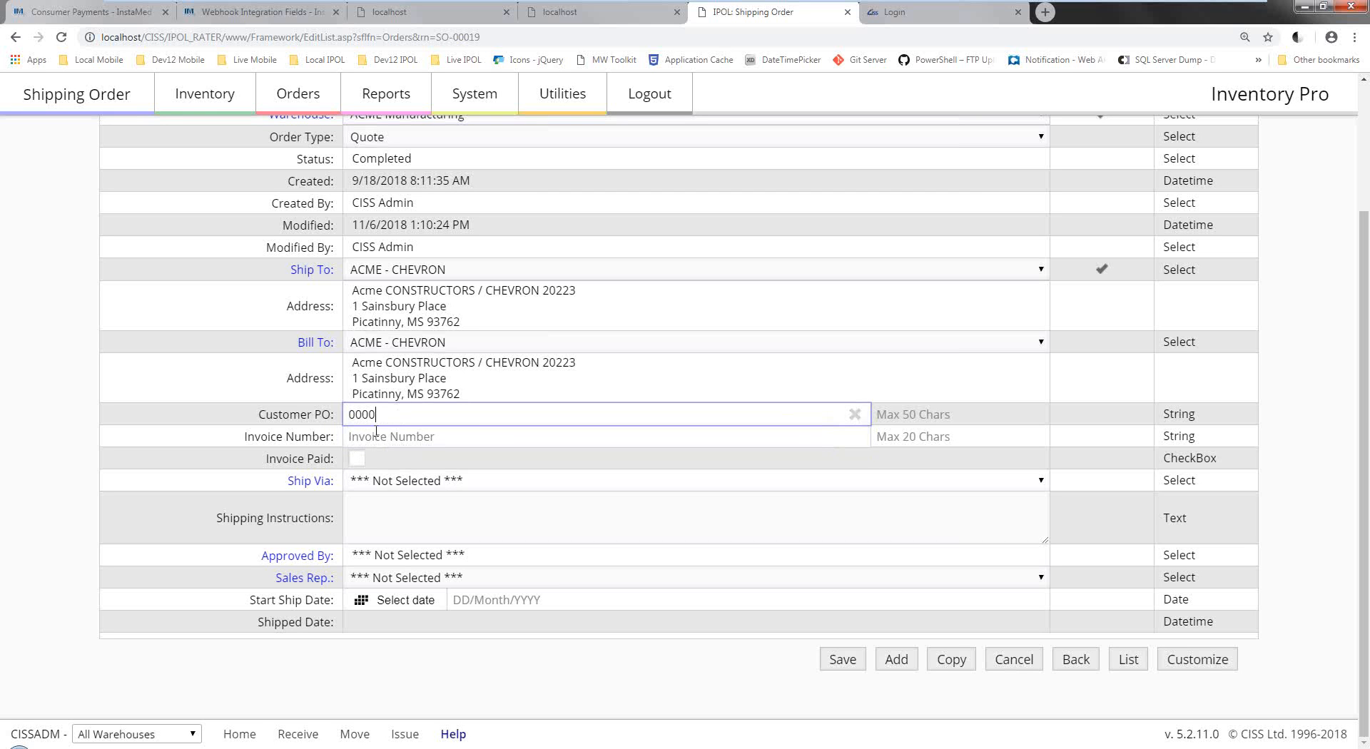
{"action": "left_click", "coordinate": [376, 433]}
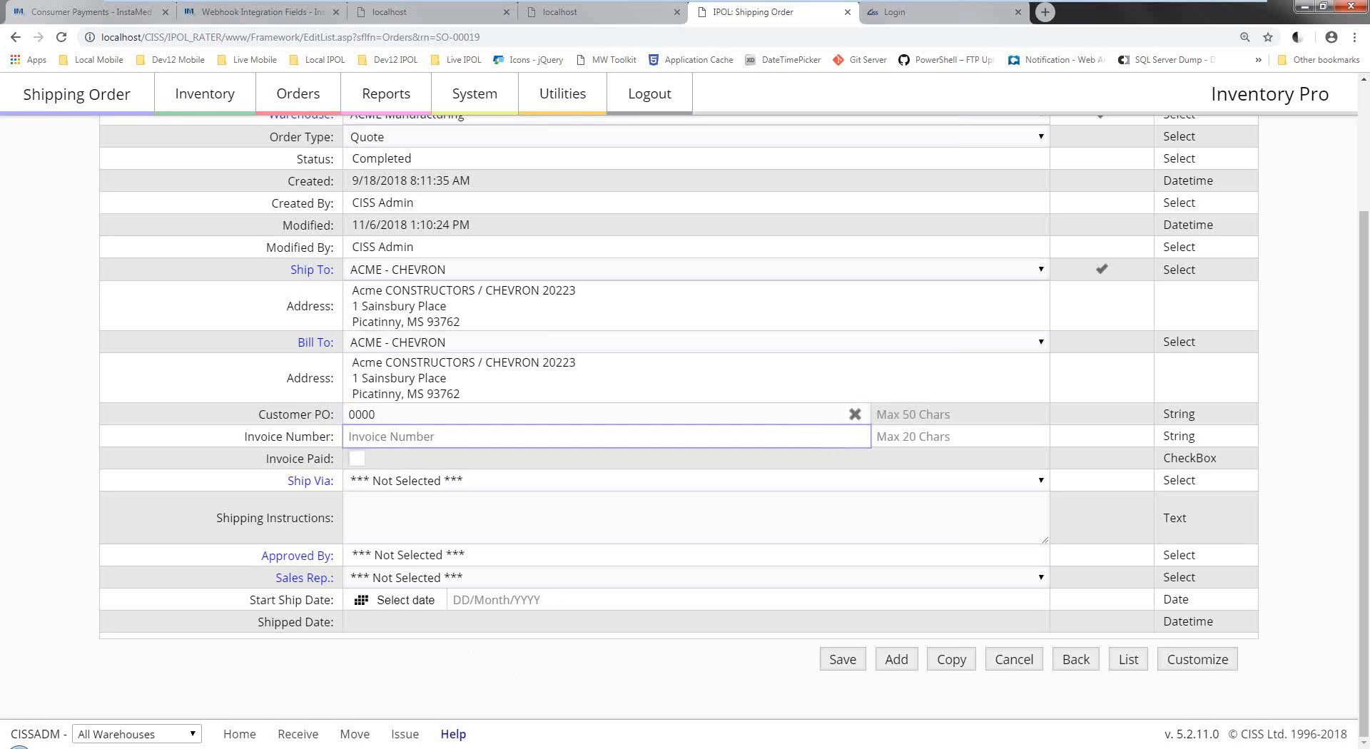
{"action": "mouse_move", "coordinate": [452, 746]}
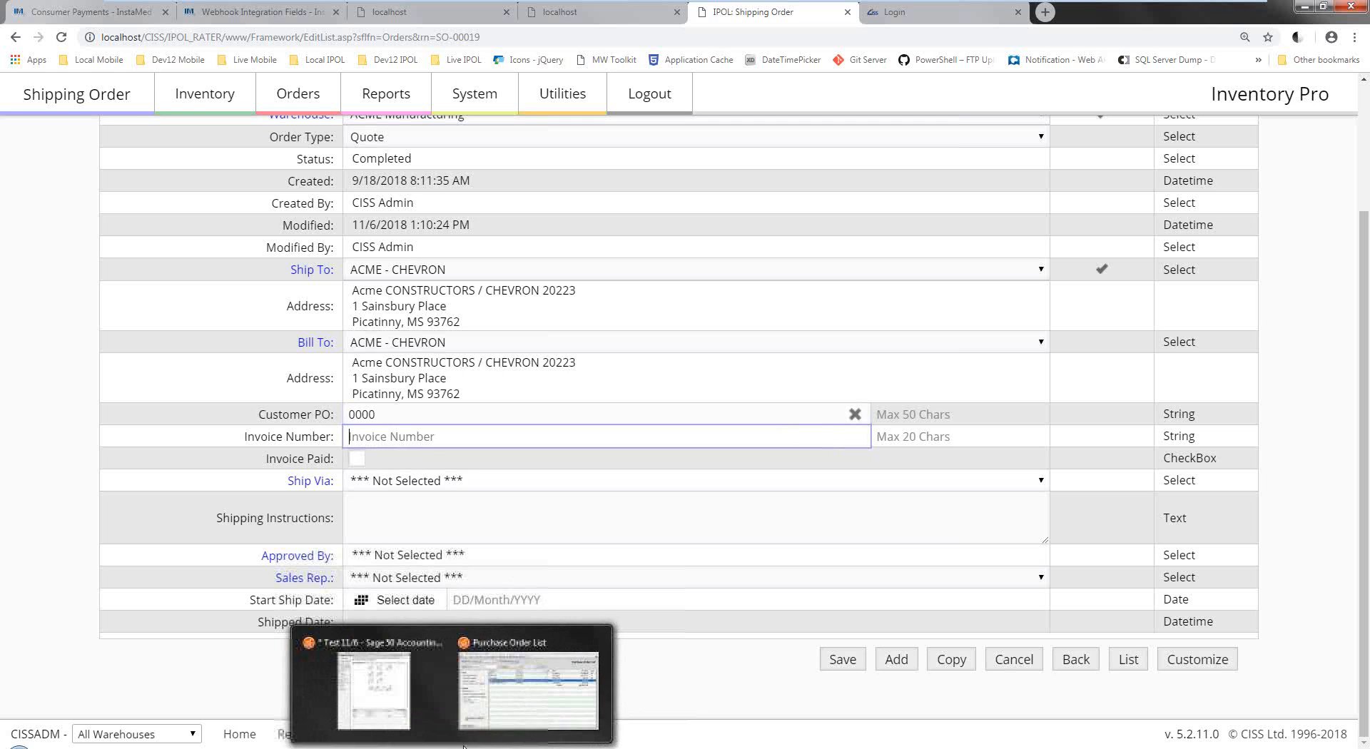
Bring Sage 50 forward and open the existing sales orders list under Customers & Sales.
{"action": "left_click", "coordinate": [506, 710]}
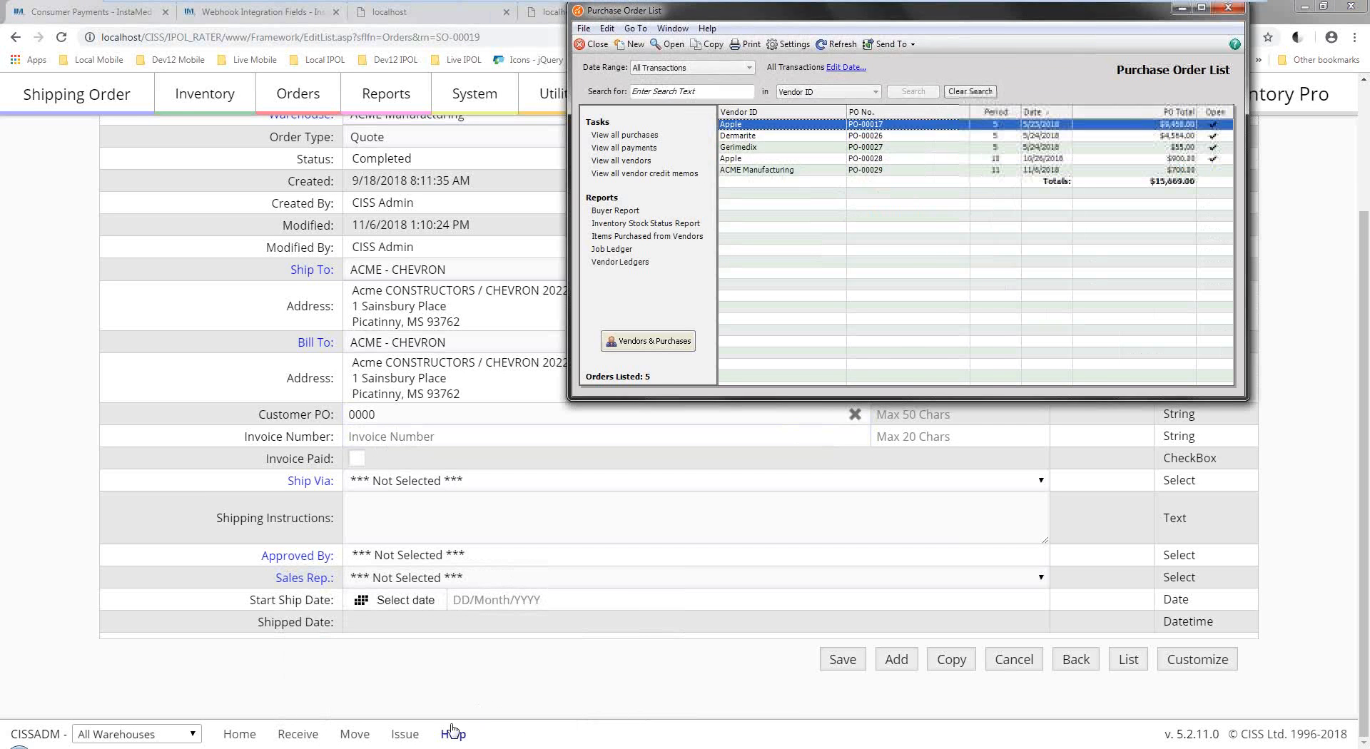
{"action": "mouse_move", "coordinate": [452, 745]}
{"action": "left_click", "coordinate": [413, 700]}
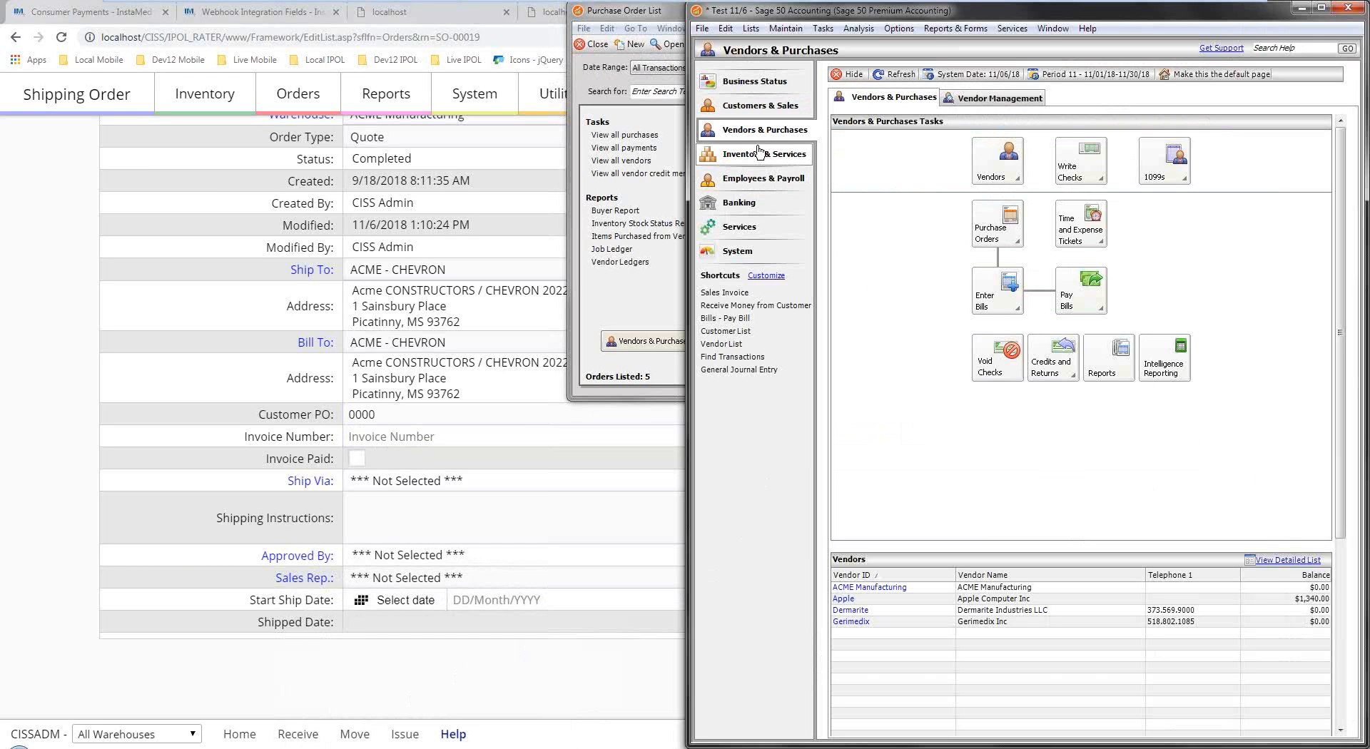
{"action": "left_click", "coordinate": [760, 106]}
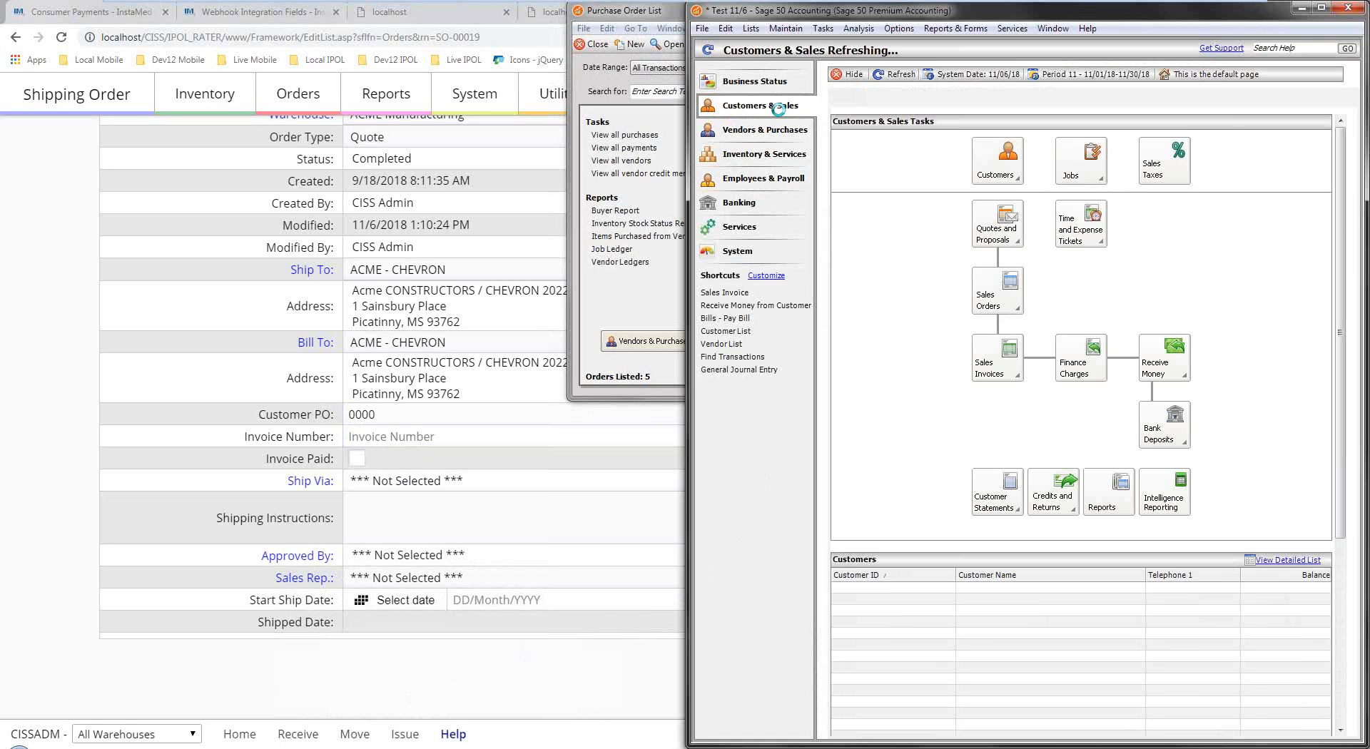
{"action": "left_click", "coordinate": [991, 298]}
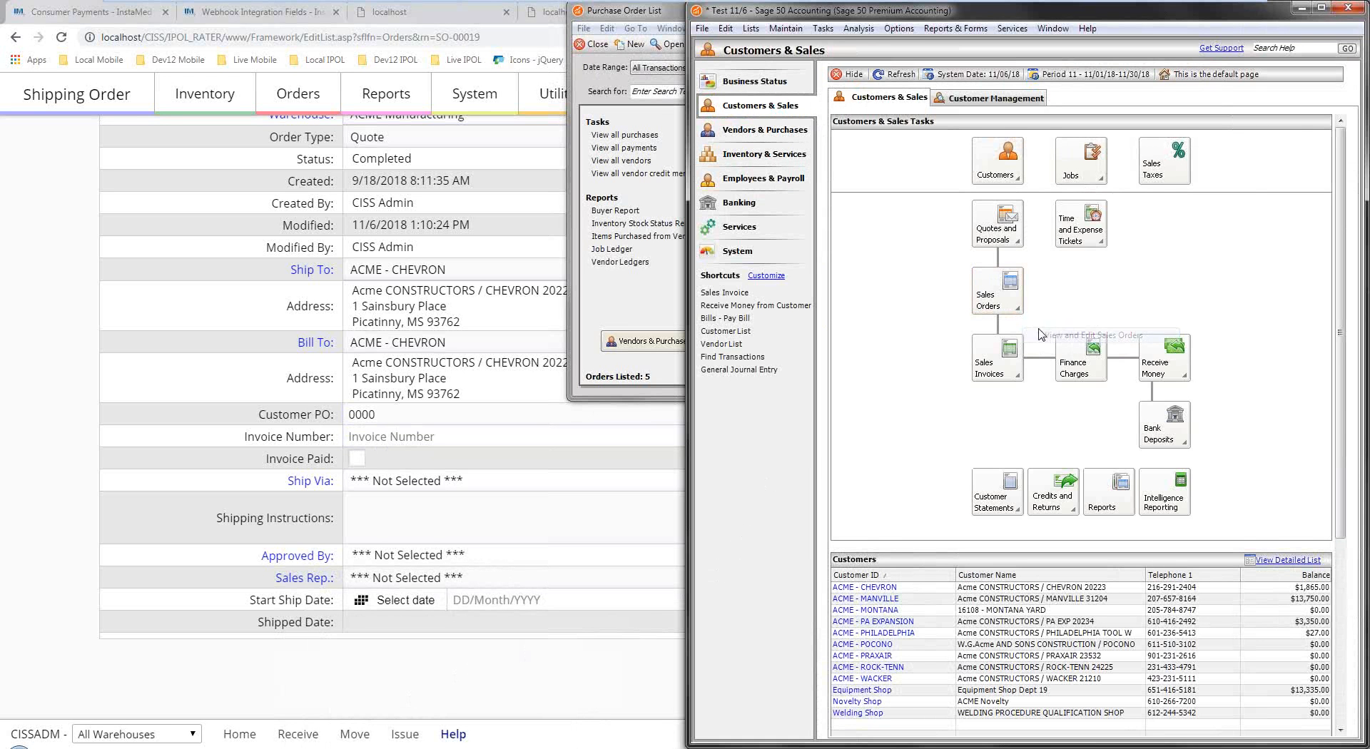
{"action": "left_click", "coordinate": [1078, 335]}
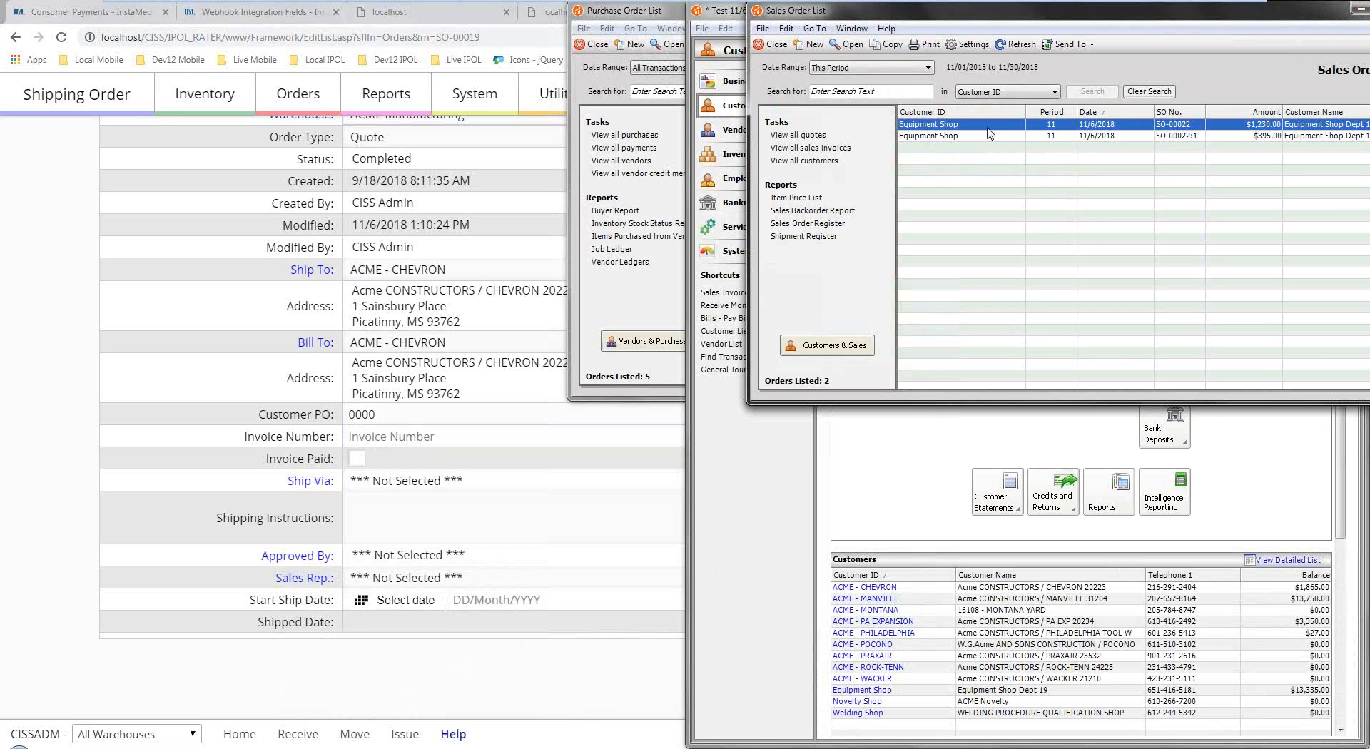
Open Equipment Shop order SO-00022 ($1,230) and dismiss the first line's Job lookup unchanged.
{"action": "double_click", "coordinate": [987, 128]}
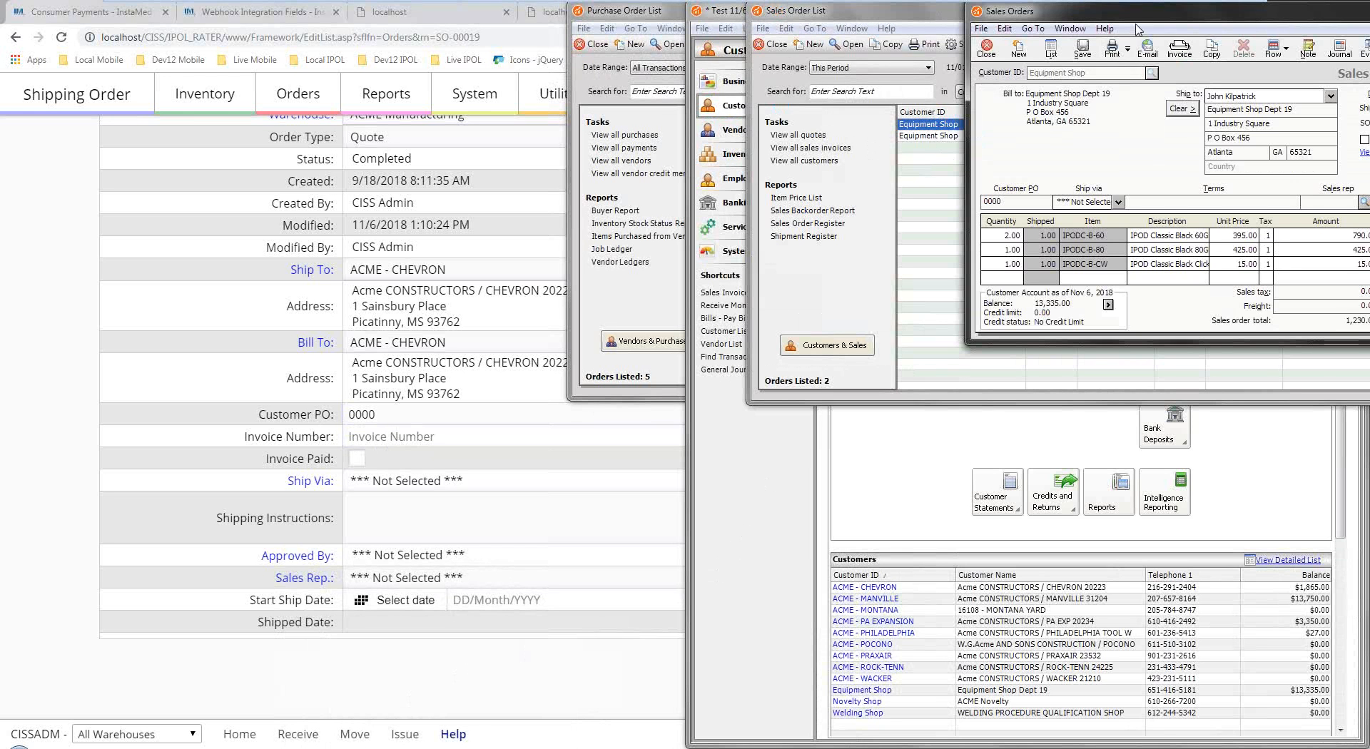
{"action": "left_click_drag", "start_coordinate": [1141, 15], "coordinate": [756, 135]}
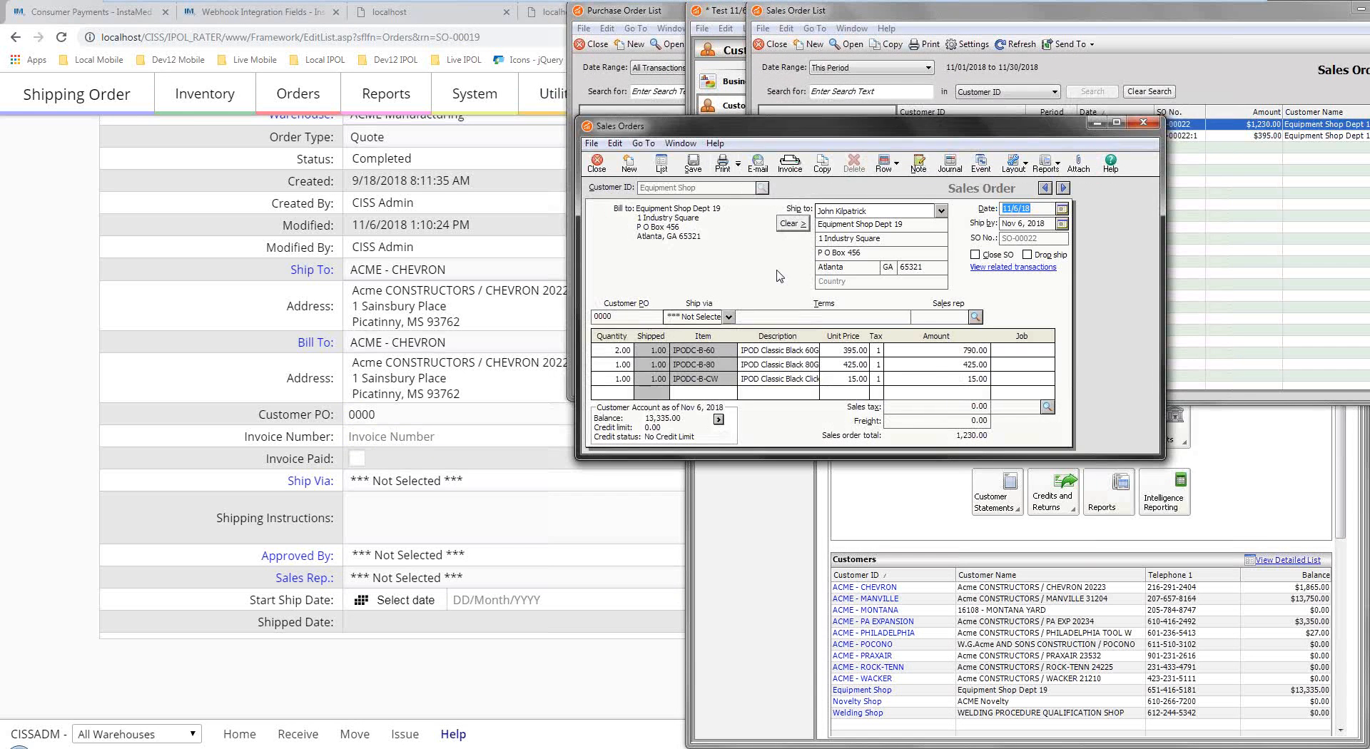
{"action": "left_click", "coordinate": [1045, 351]}
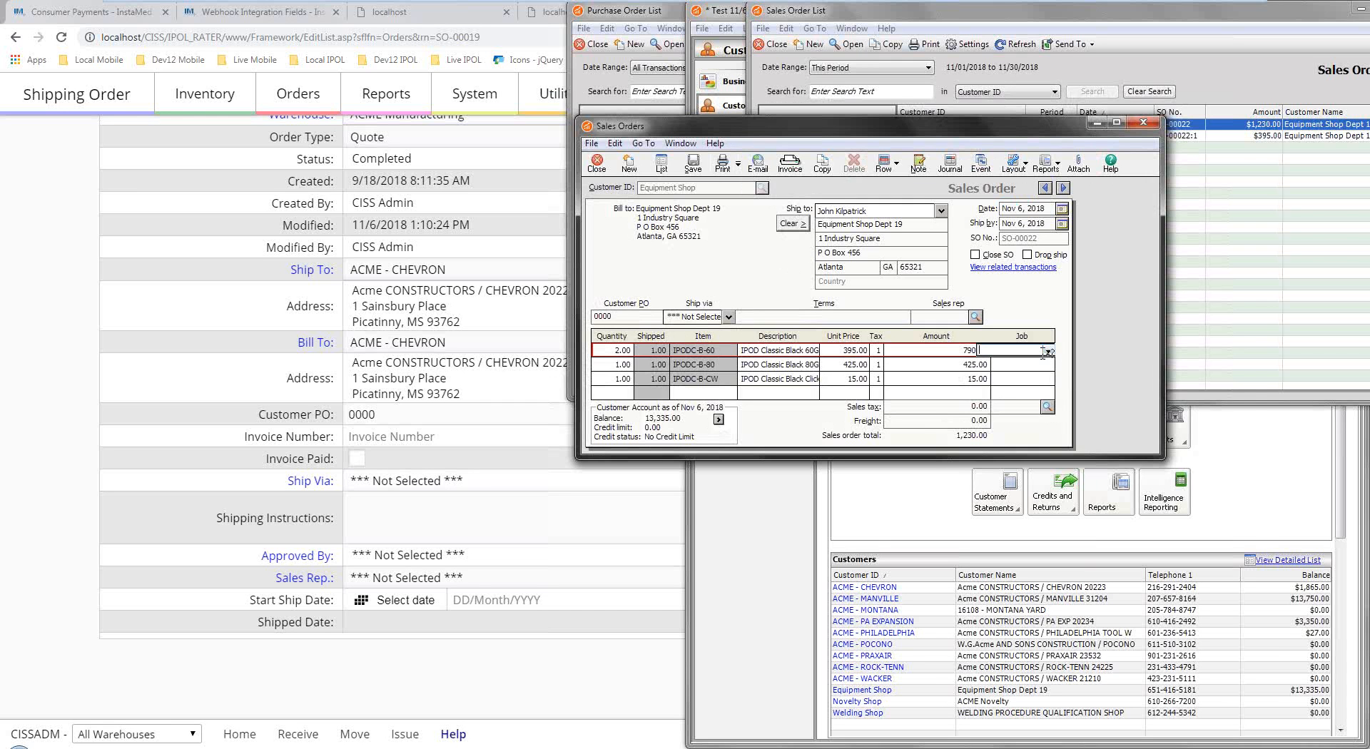
{"action": "left_click", "coordinate": [1048, 351]}
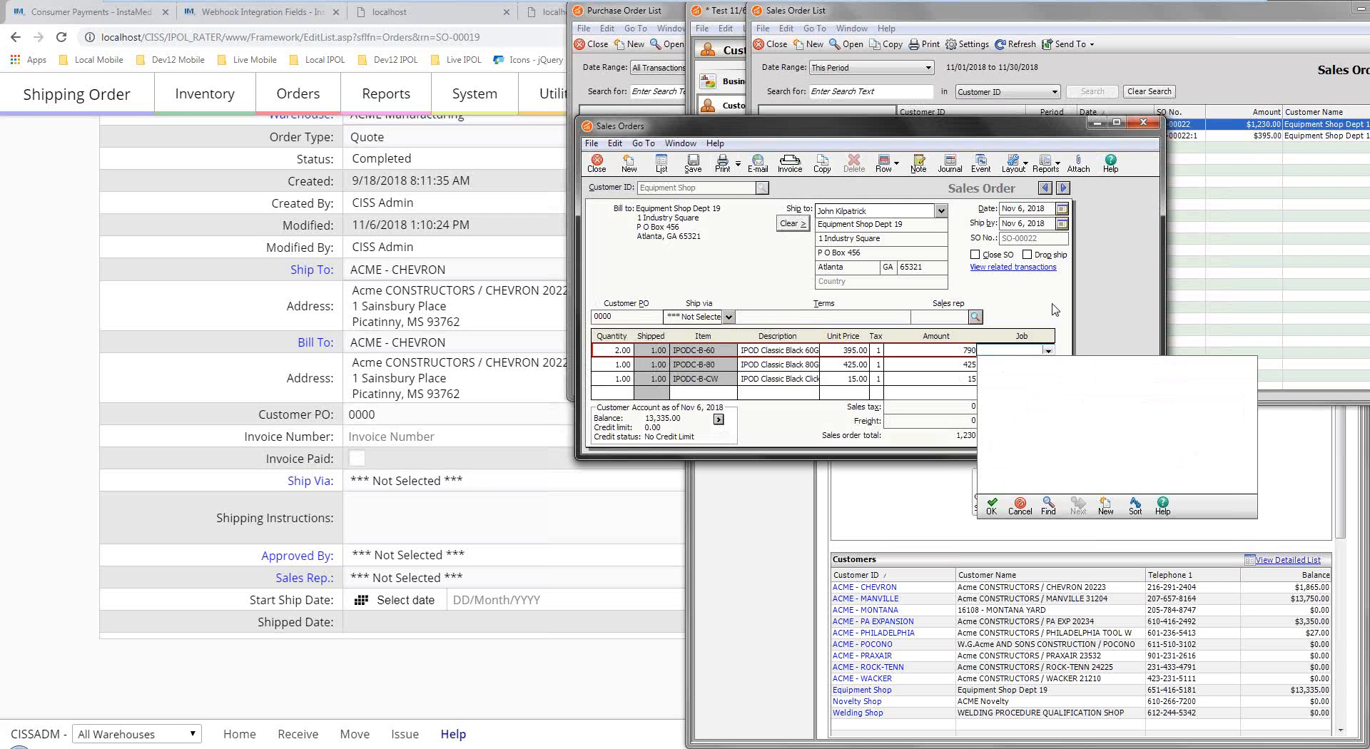
{"action": "left_click", "coordinate": [1021, 507]}
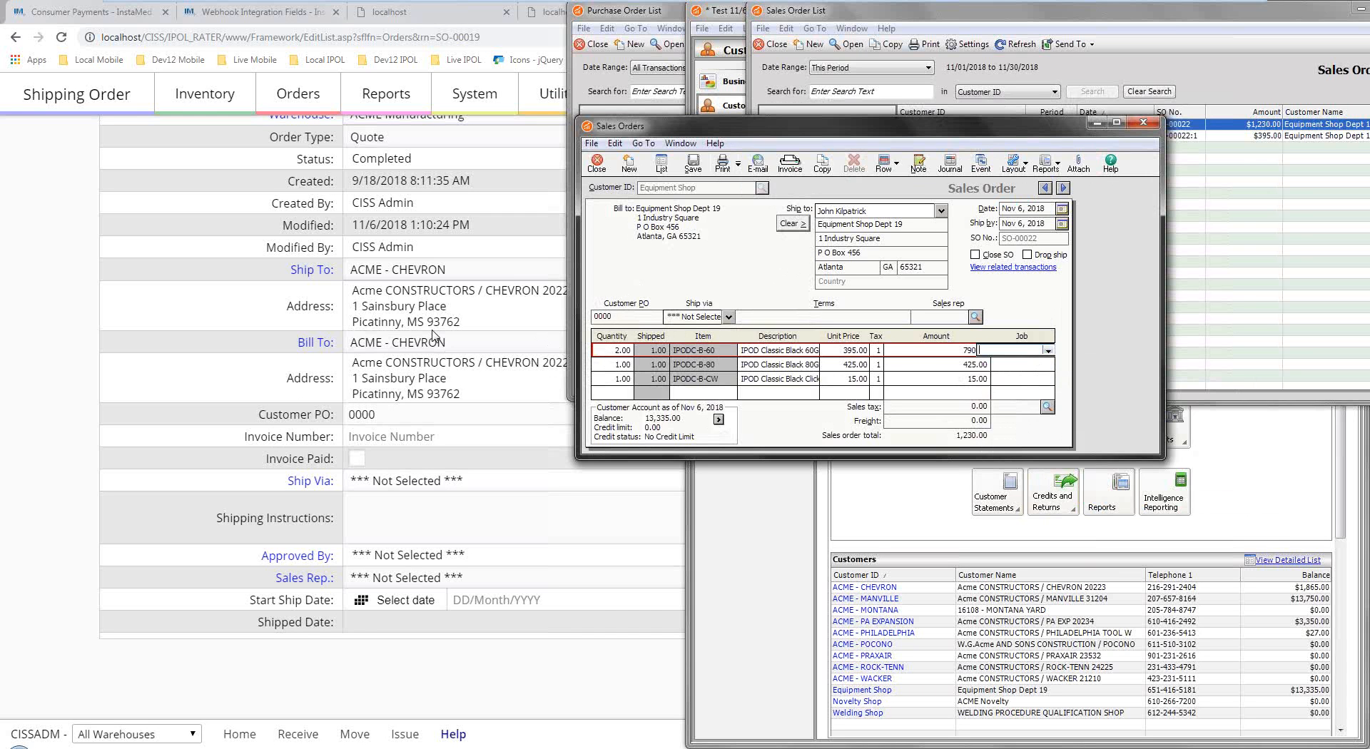
Return to Inventory Pro's SO-00019 and scroll through its header and ship-to/bill-to addresses.
{"action": "left_click", "coordinate": [177, 312]}
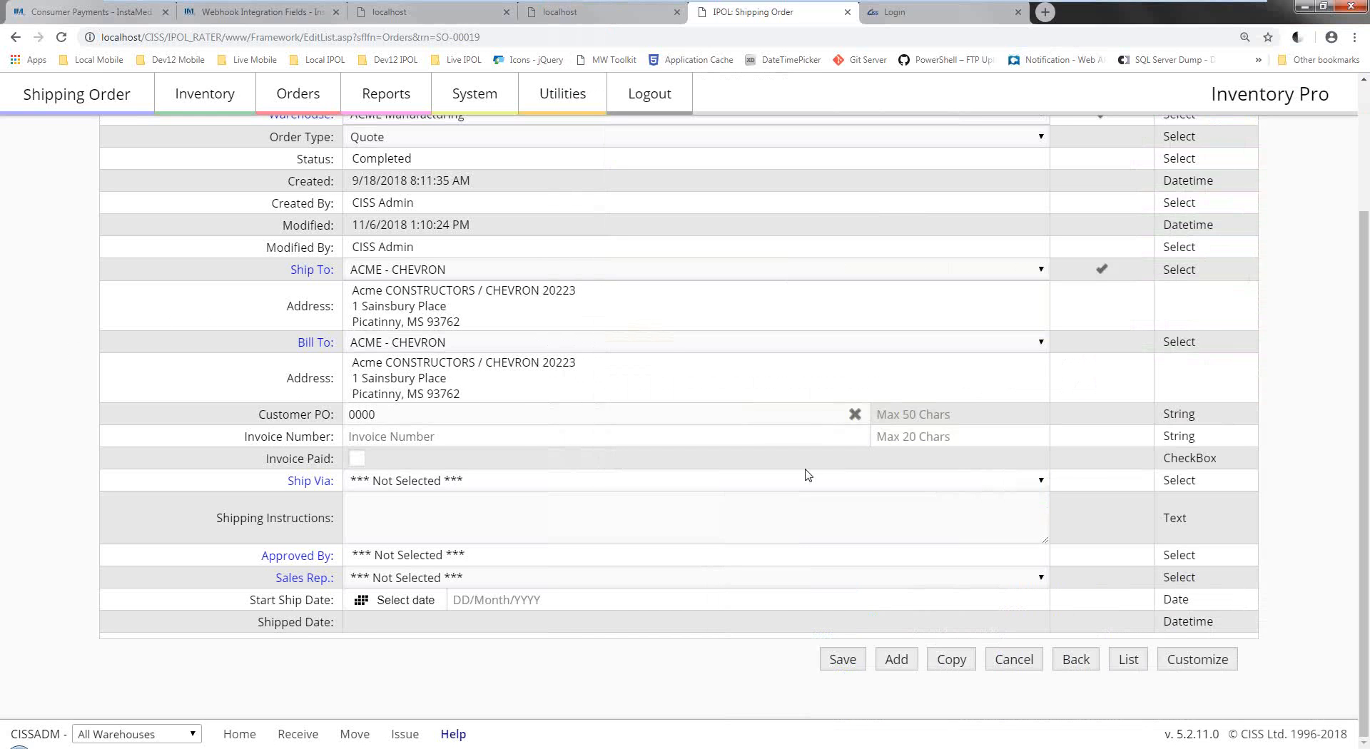
{"action": "scroll", "coordinate": [997, 410], "scroll_direction": "up", "scroll_amount": 3}
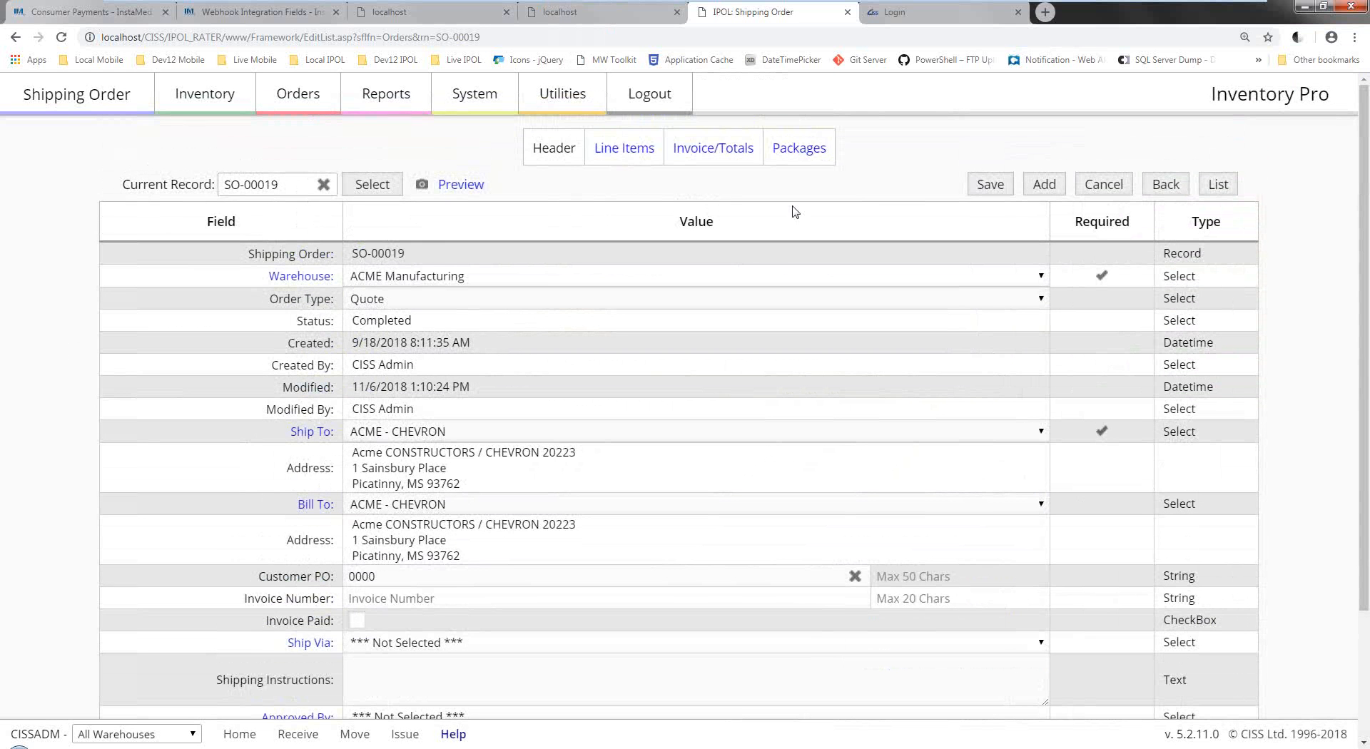
{"action": "scroll", "coordinate": [792, 343], "scroll_direction": "down", "scroll_amount": 3}
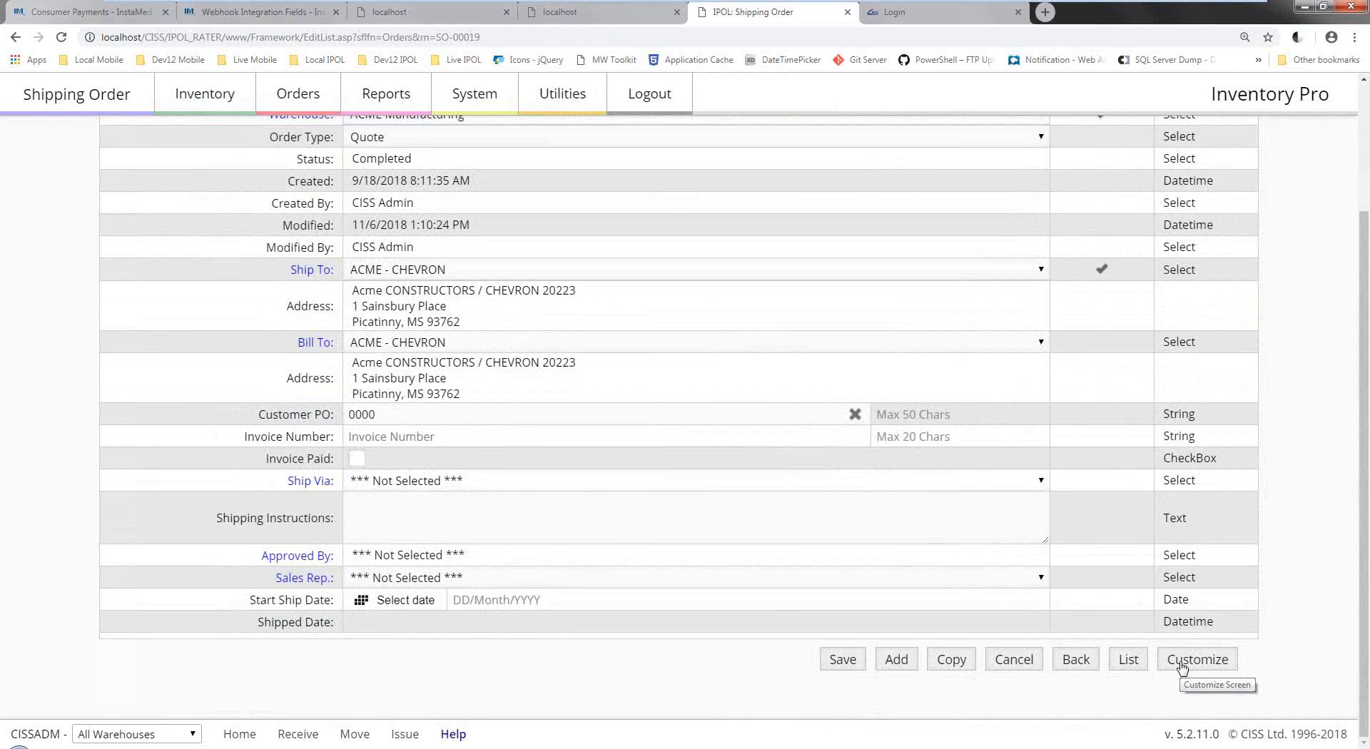
Review the Shipping Order Customize Form field table, then go back to viewing SO-00019.
{"action": "left_click", "coordinate": [1182, 666]}
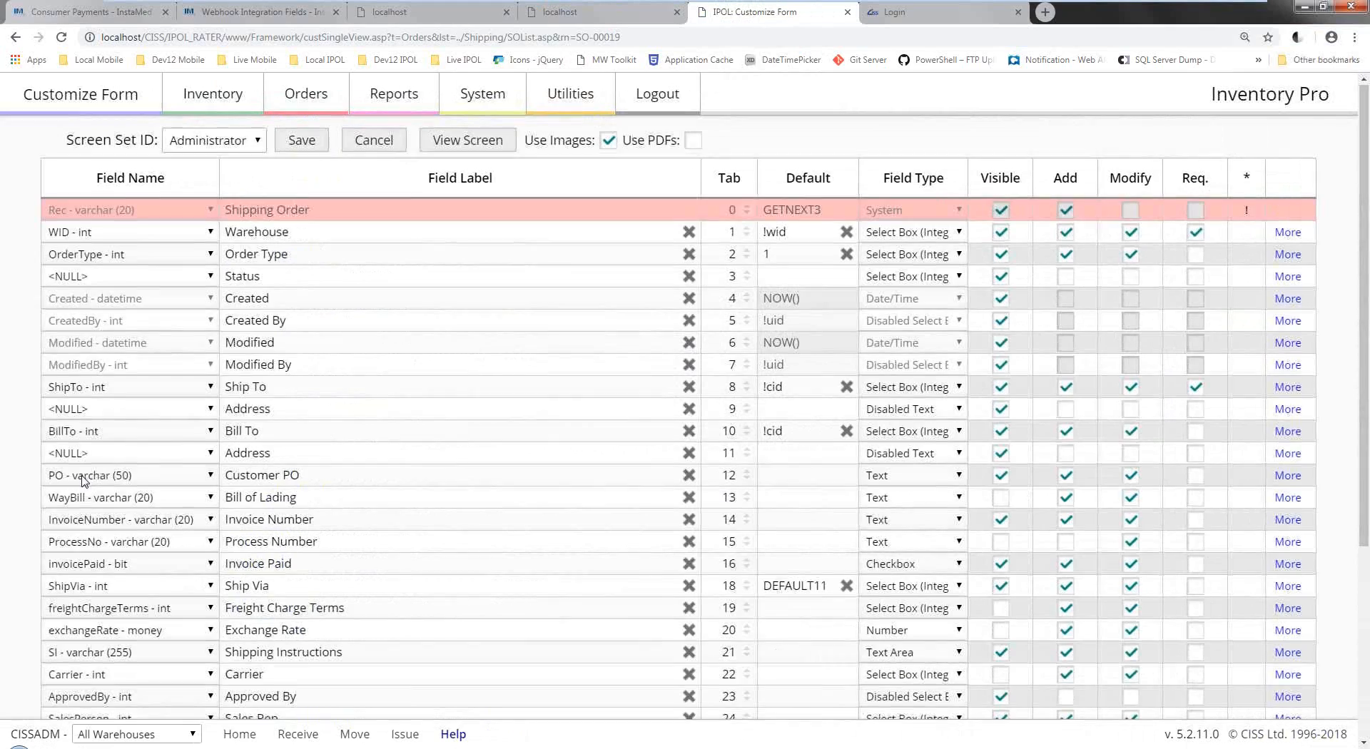
{"action": "scroll", "coordinate": [85, 481], "scroll_direction": "down", "scroll_amount": 5}
{"action": "scroll", "coordinate": [84, 481], "scroll_direction": "up", "scroll_amount": 1}
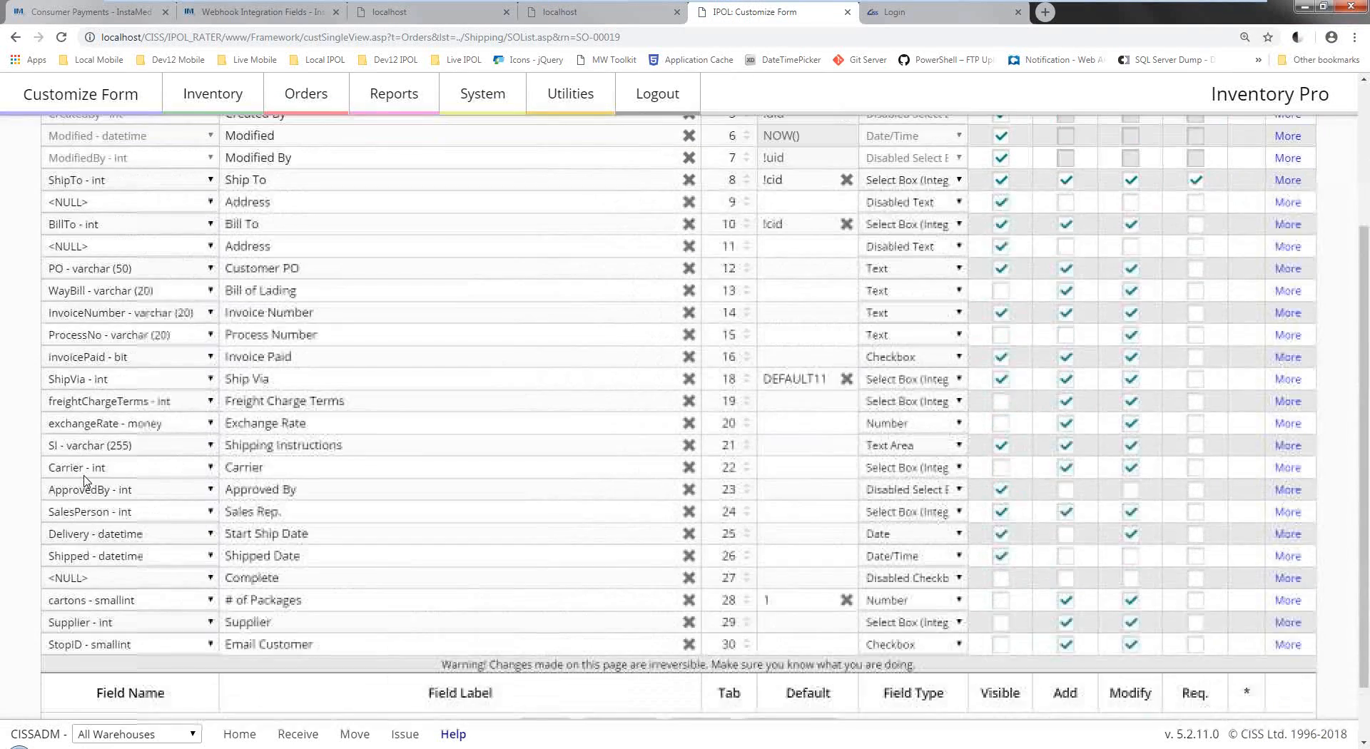
{"action": "scroll", "coordinate": [499, 469], "scroll_direction": "up", "scroll_amount": 2}
{"action": "scroll", "coordinate": [501, 471], "scroll_direction": "up", "scroll_amount": 1}
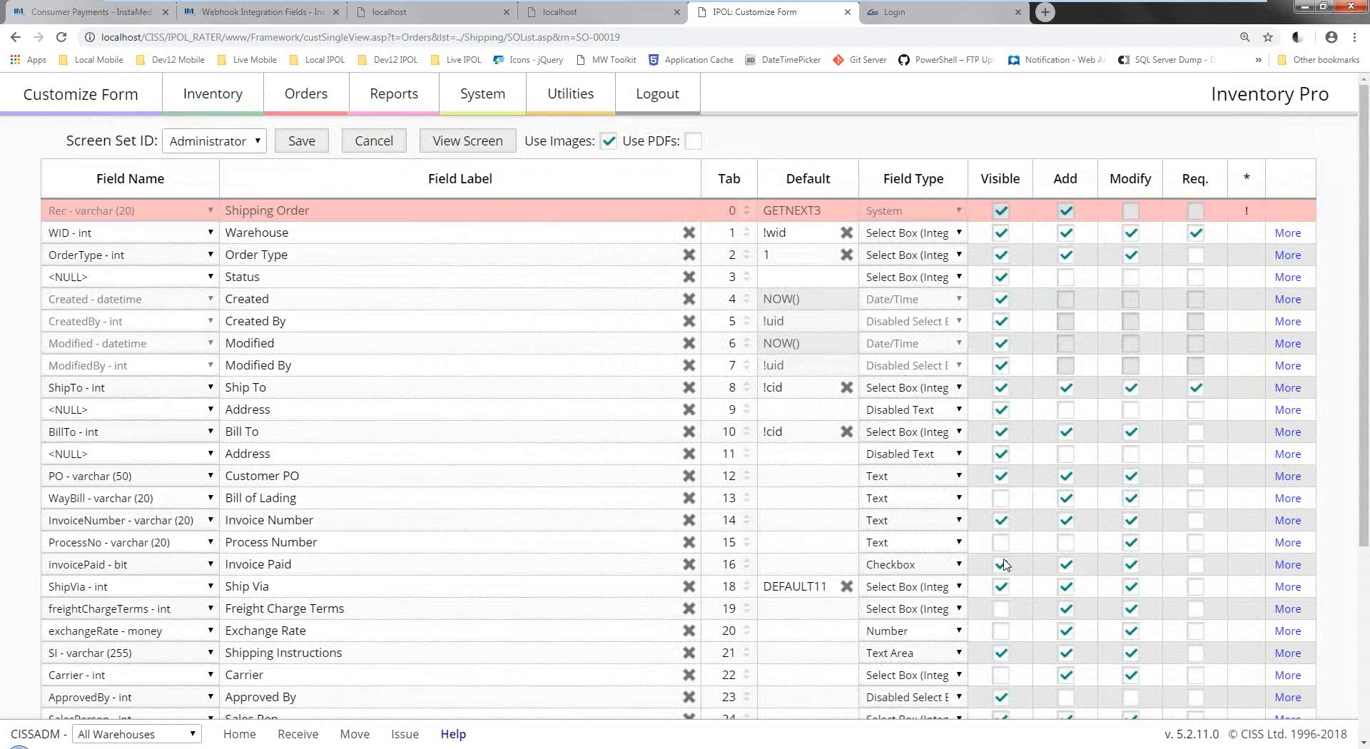
{"action": "scroll", "coordinate": [1003, 600], "scroll_direction": "down", "scroll_amount": 2}
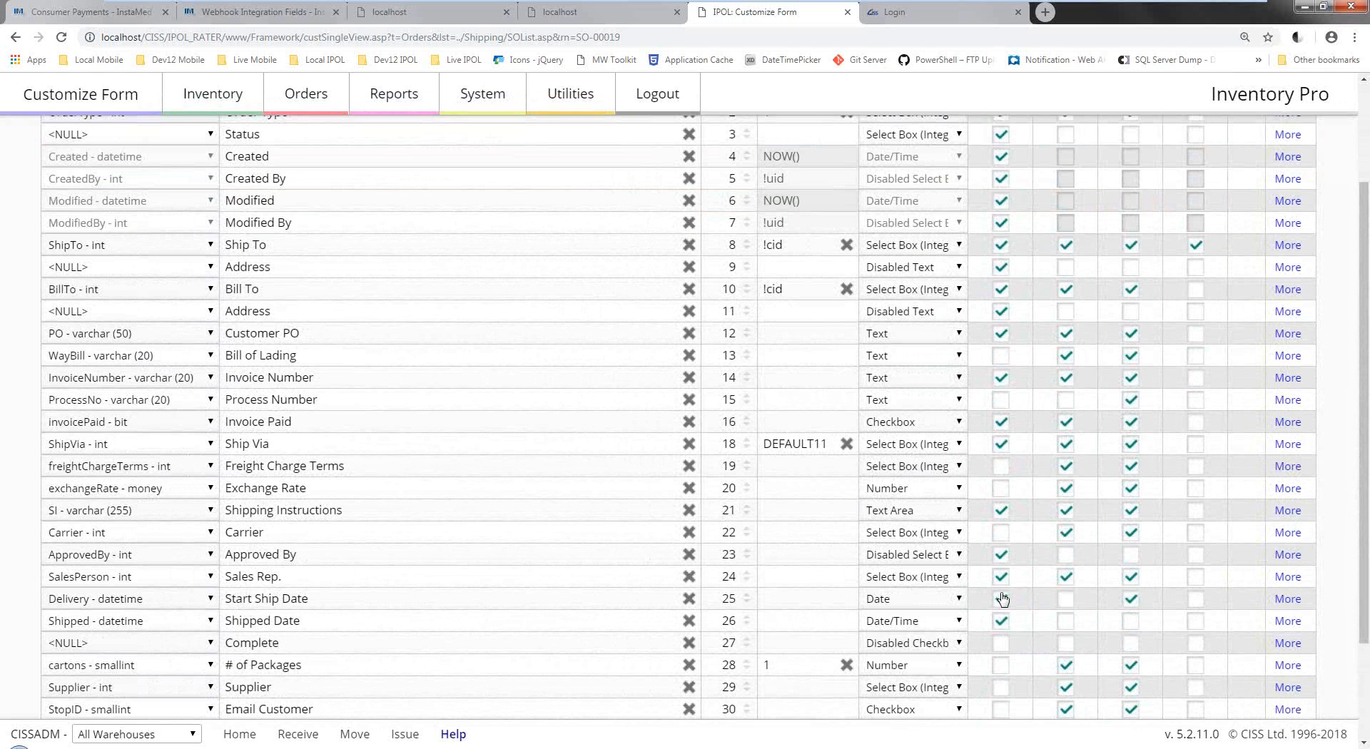
{"action": "scroll", "coordinate": [995, 595], "scroll_direction": "down", "scroll_amount": 1}
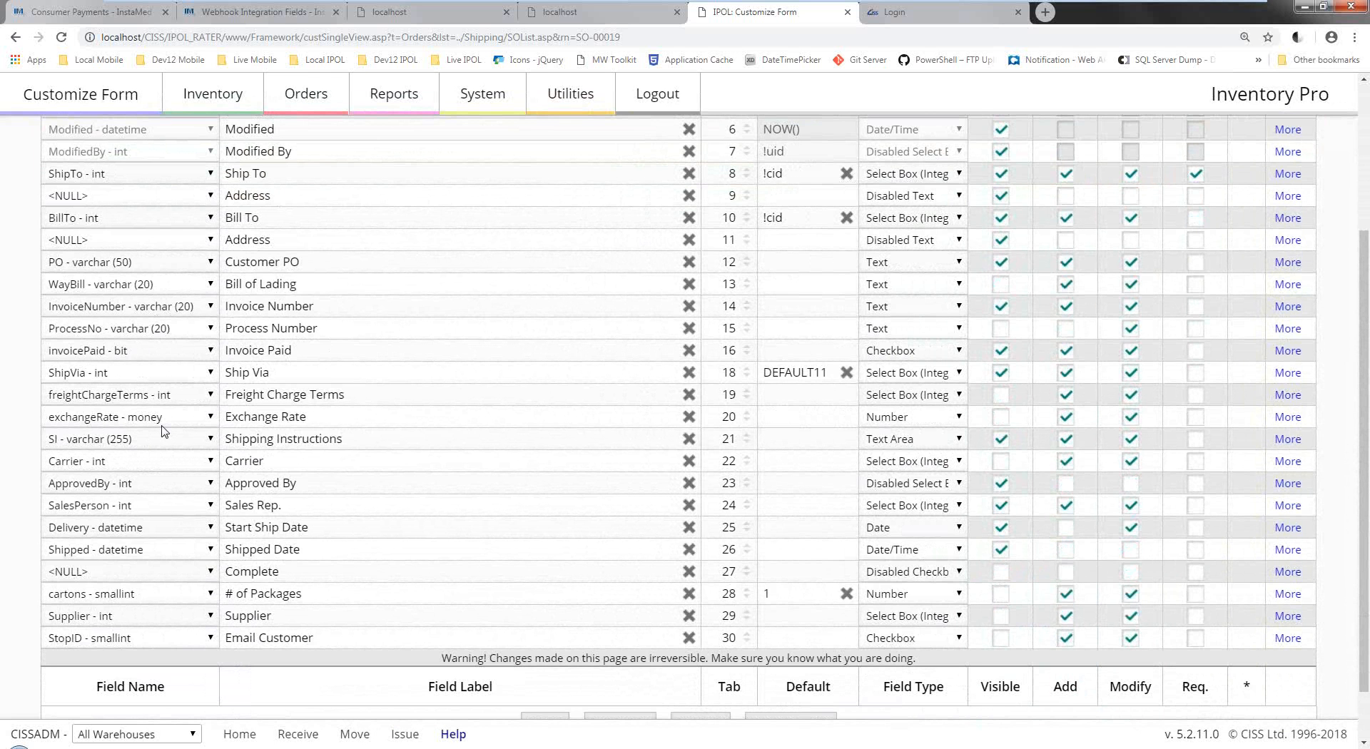
{"action": "scroll", "coordinate": [164, 430], "scroll_direction": "up", "scroll_amount": 2}
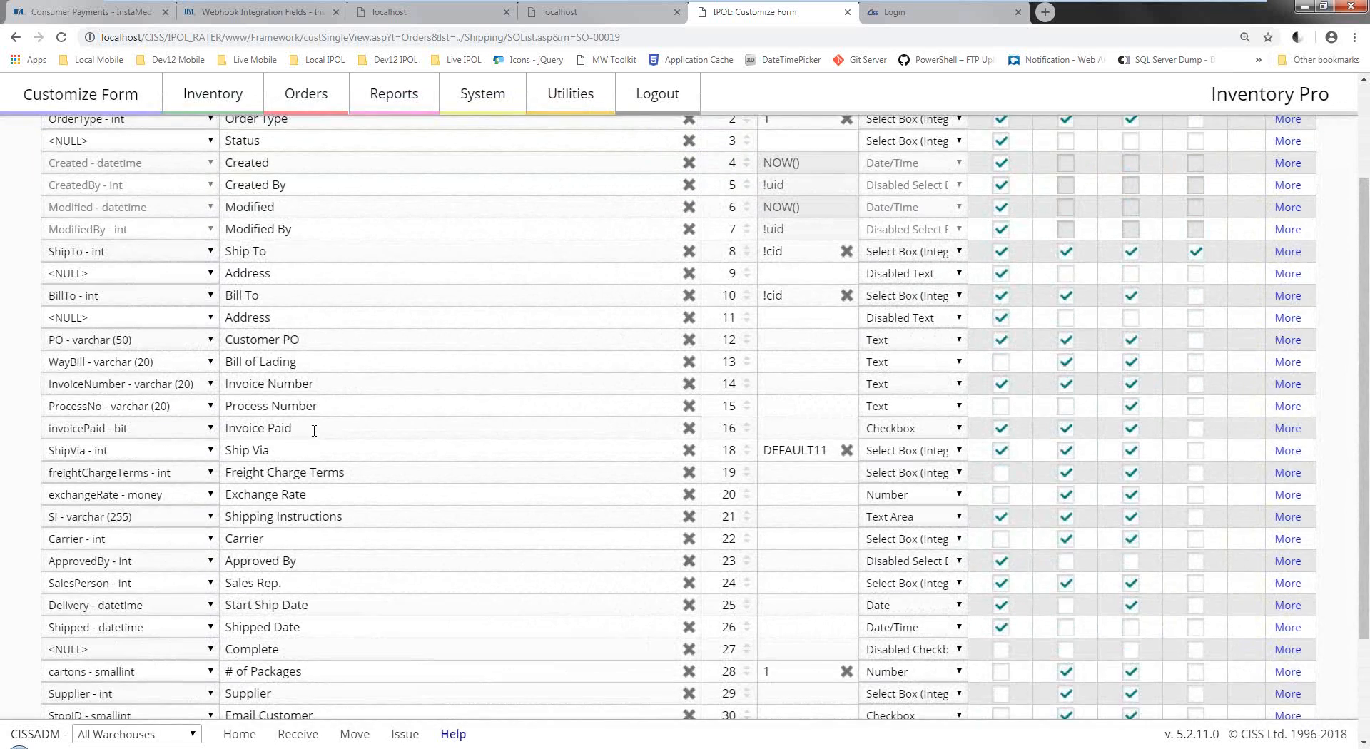
{"action": "scroll", "coordinate": [314, 430], "scroll_direction": "down", "scroll_amount": 4}
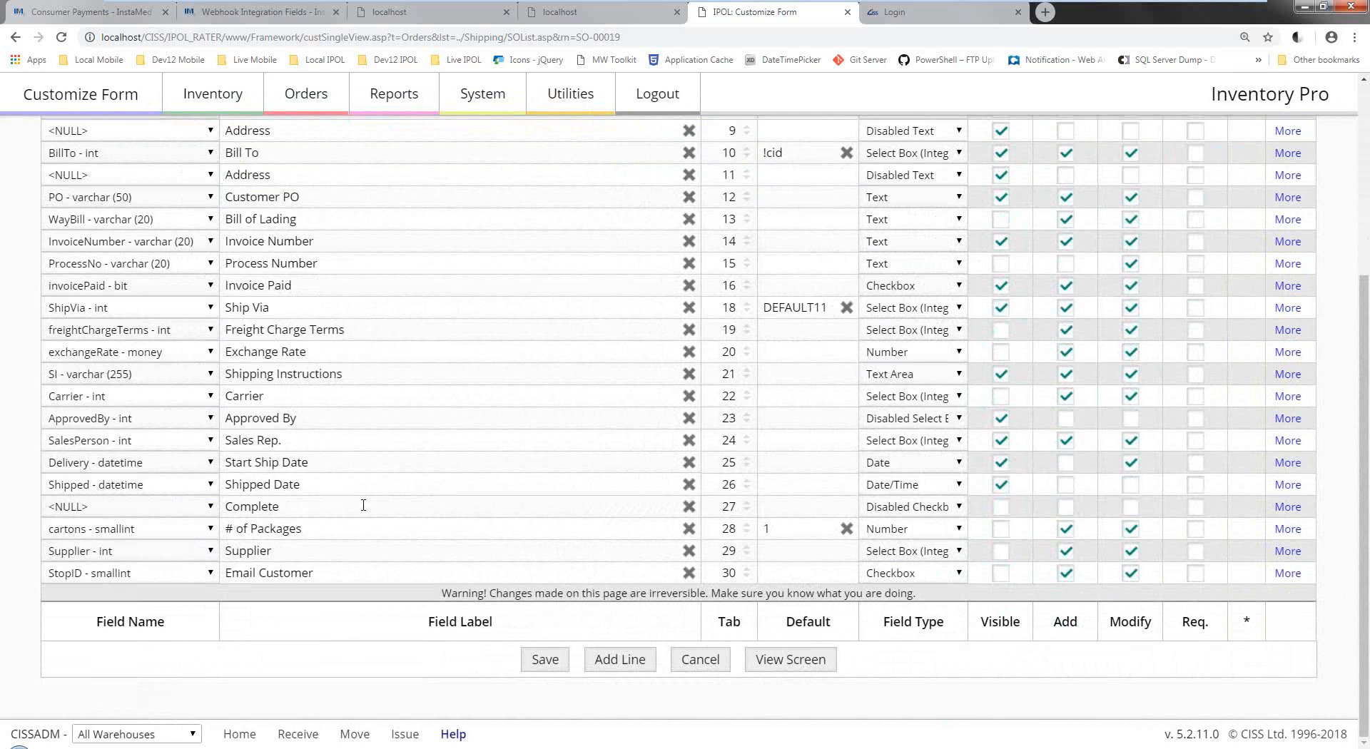
{"action": "left_click", "coordinate": [807, 659]}
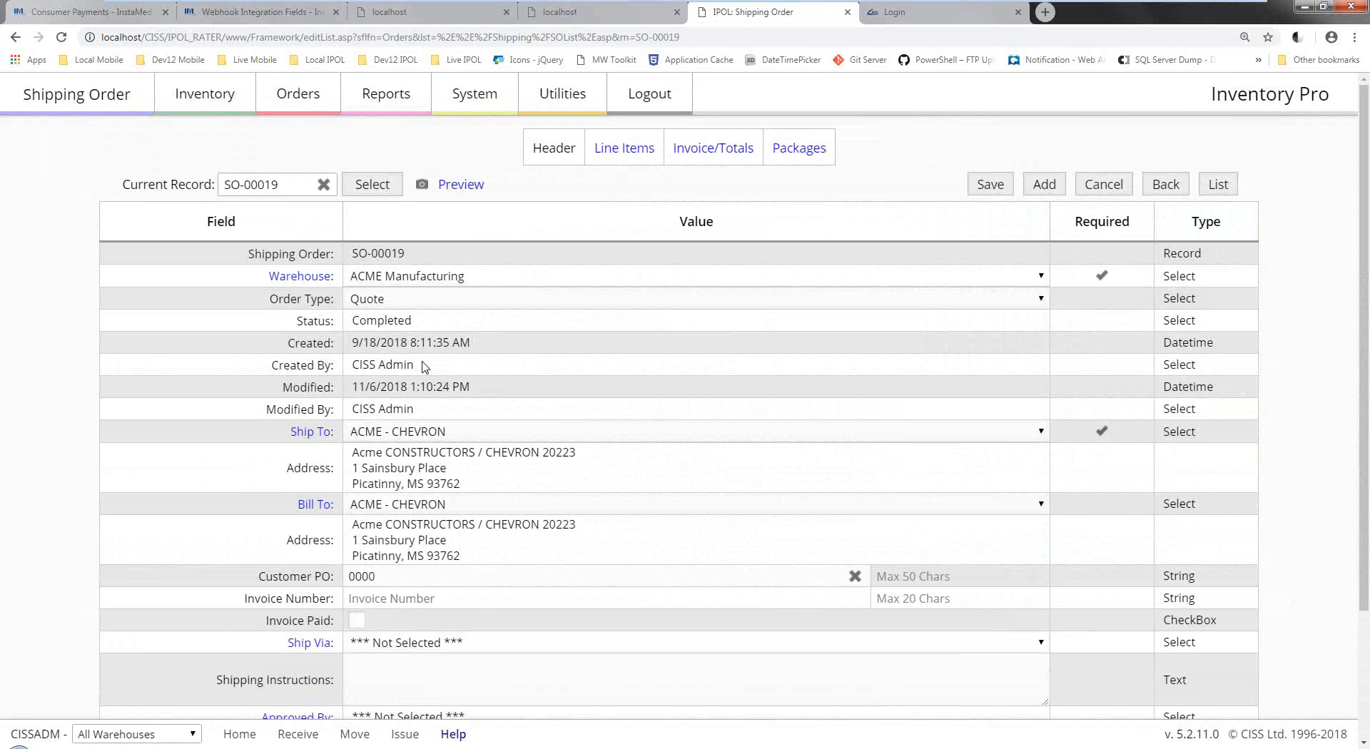
Scroll SO-00019's form and display the Reports category menu.
{"action": "scroll", "coordinate": [580, 399], "scroll_direction": "down", "scroll_amount": 1}
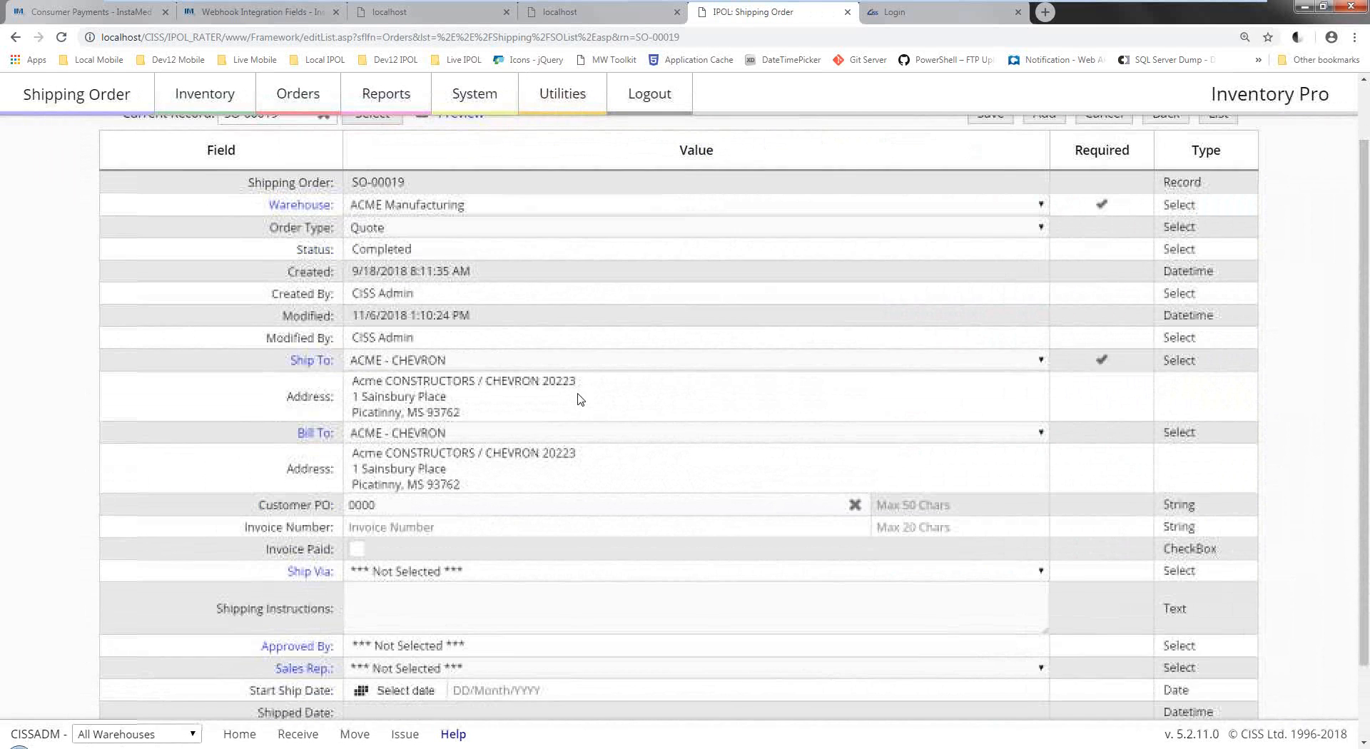
{"action": "scroll", "coordinate": [577, 403], "scroll_direction": "down", "scroll_amount": 1}
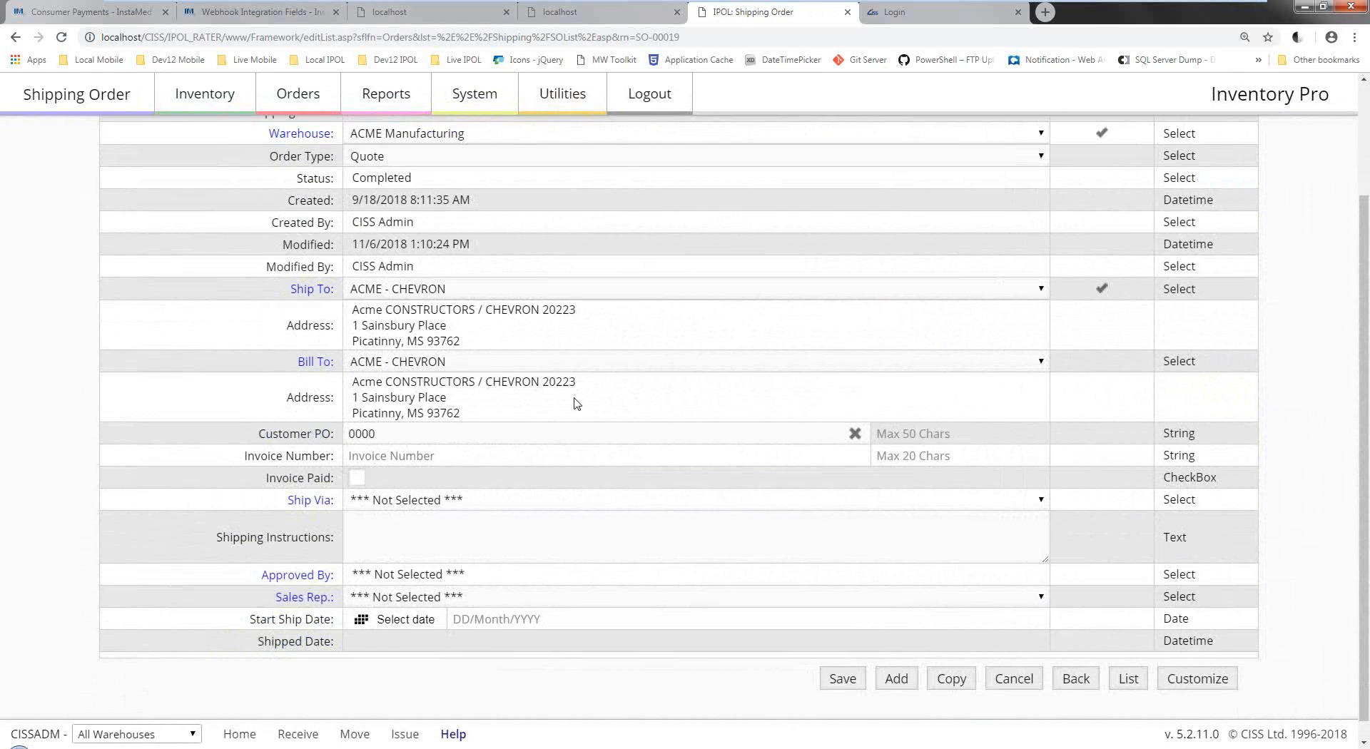
{"action": "scroll", "coordinate": [576, 403], "scroll_direction": "up", "scroll_amount": 2}
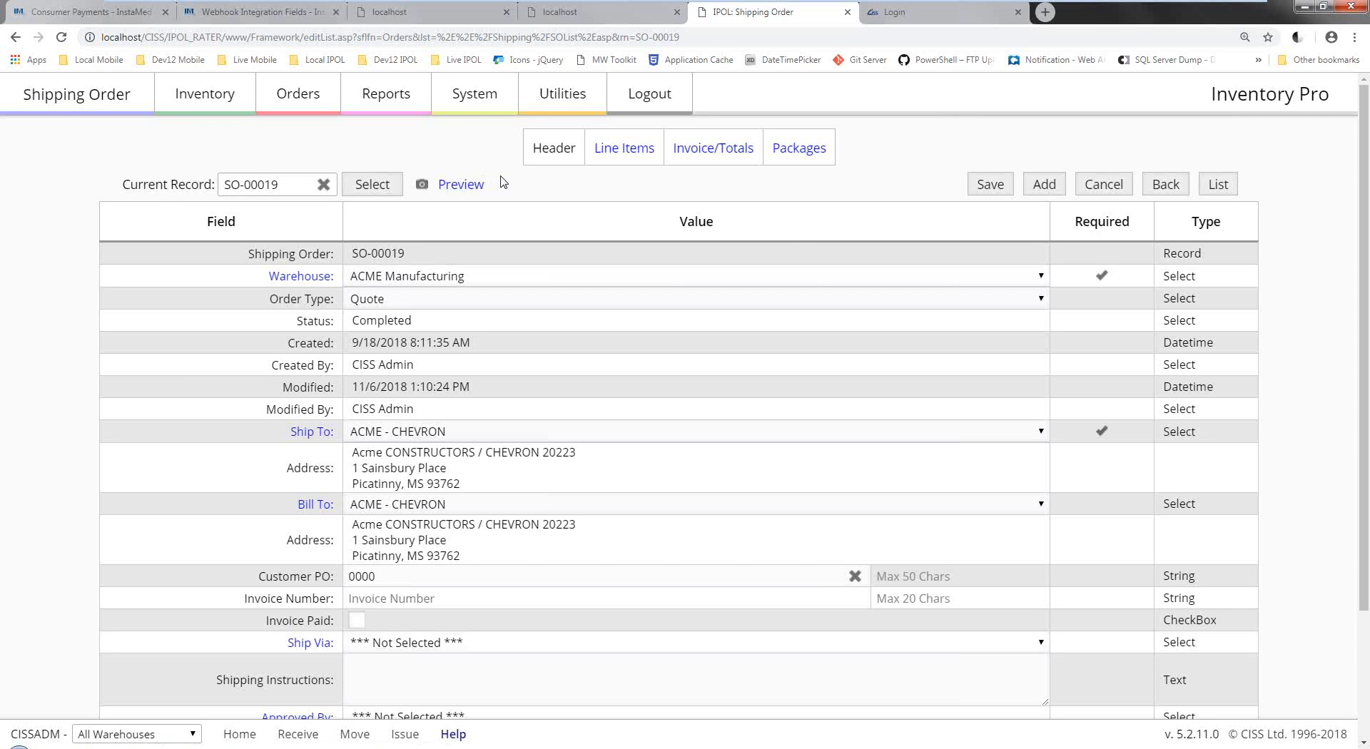
{"action": "mouse_move", "coordinate": [585, 114]}
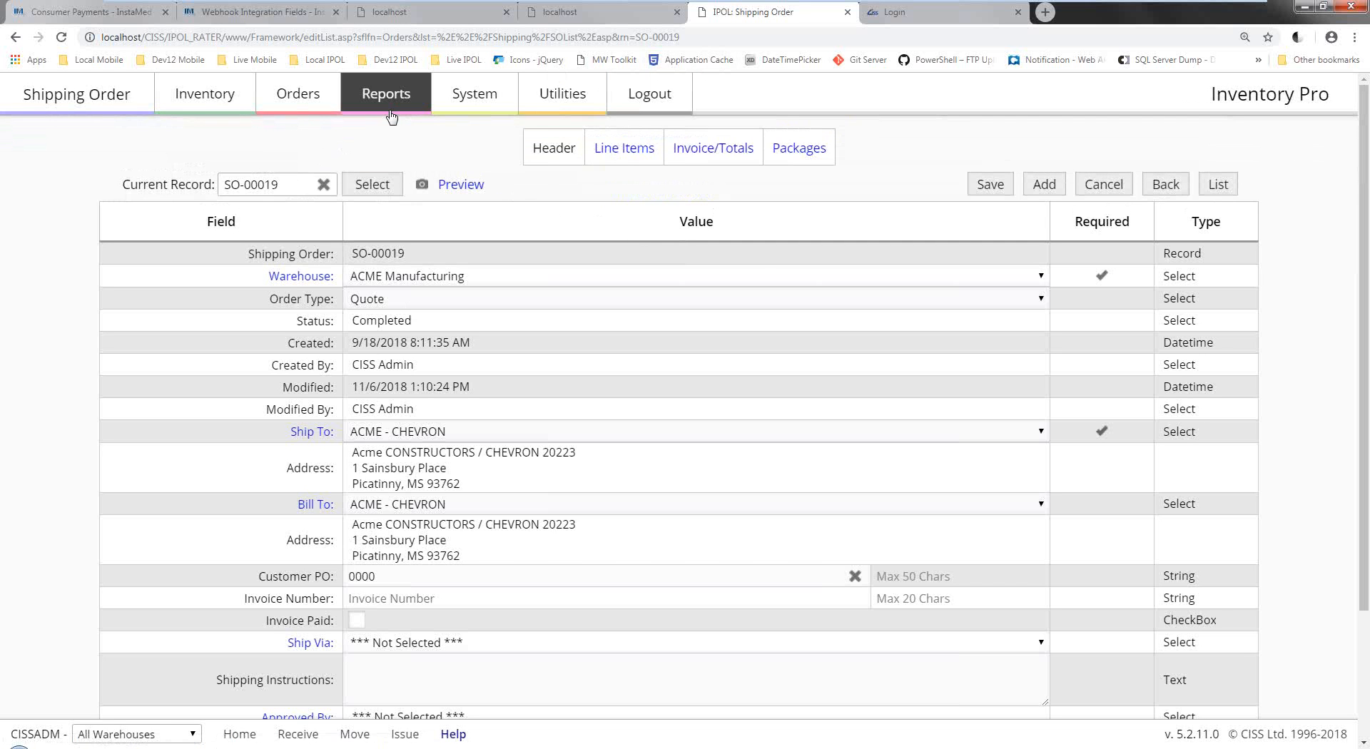
{"action": "mouse_move", "coordinate": [391, 115]}
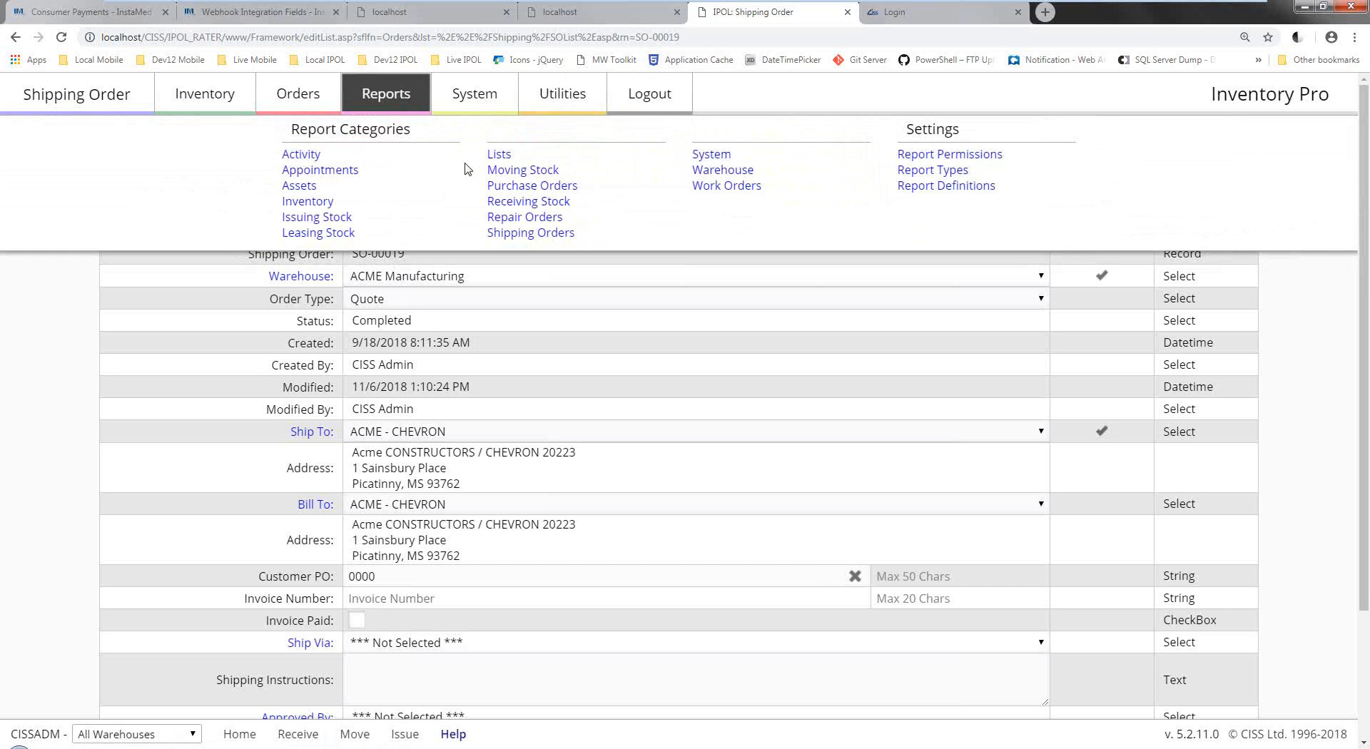
Run the Inventory Audit Trail report for all warehouses.
{"action": "left_click", "coordinate": [314, 203]}
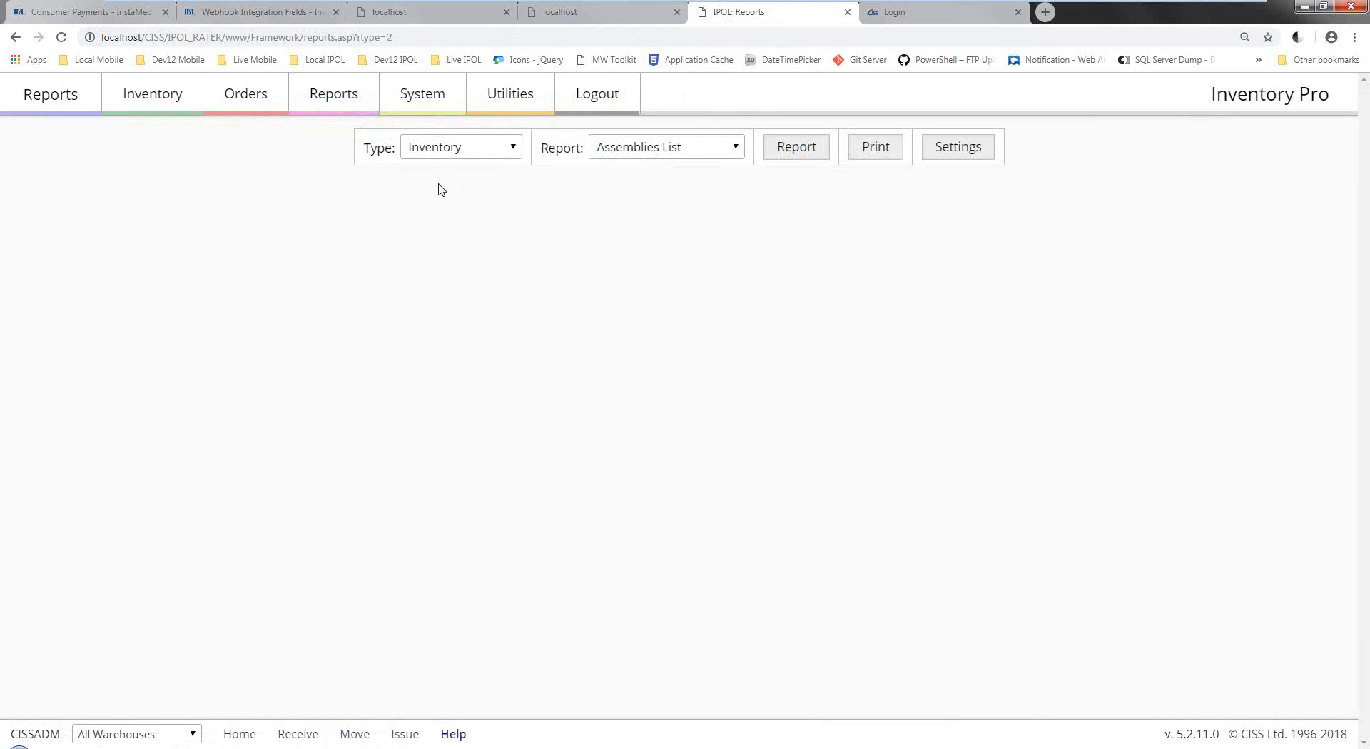
{"action": "left_click", "coordinate": [460, 147]}
{"action": "left_click", "coordinate": [602, 154]}
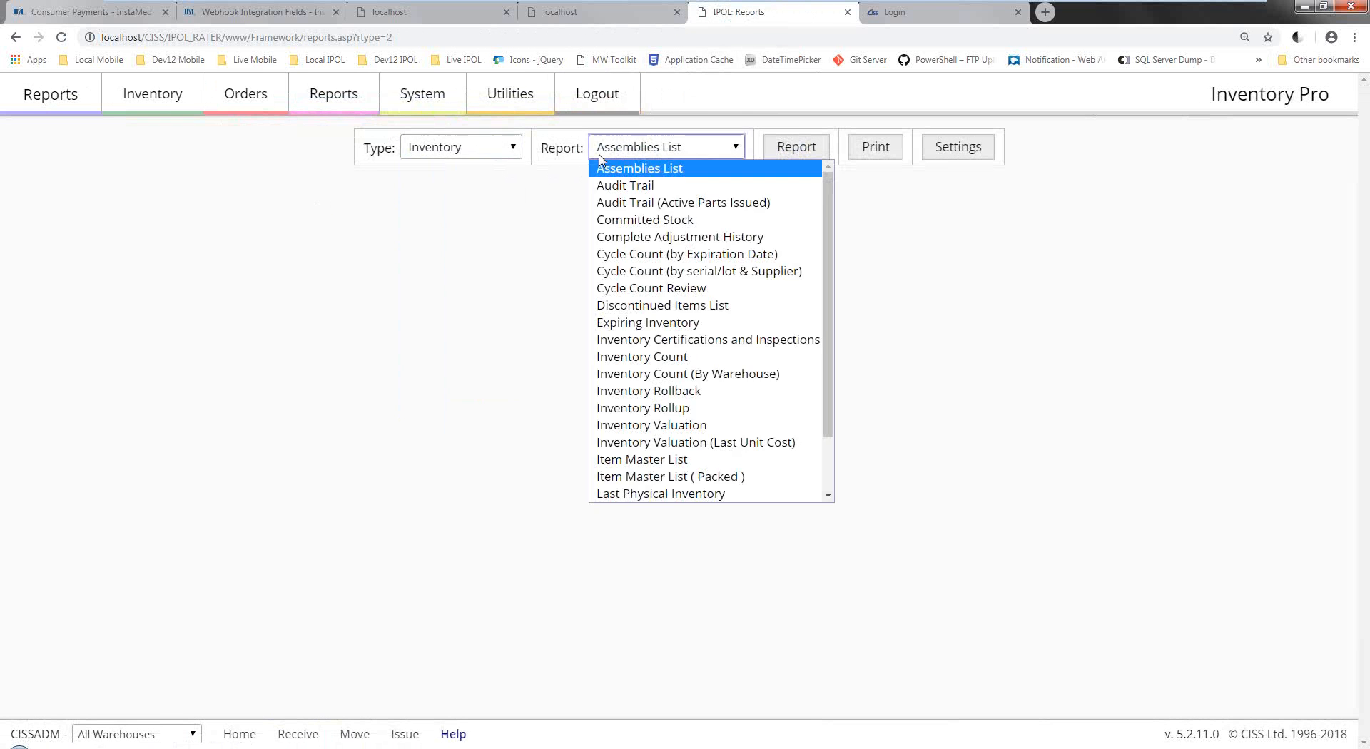
{"action": "left_click", "coordinate": [622, 189]}
{"action": "left_click", "coordinate": [792, 148]}
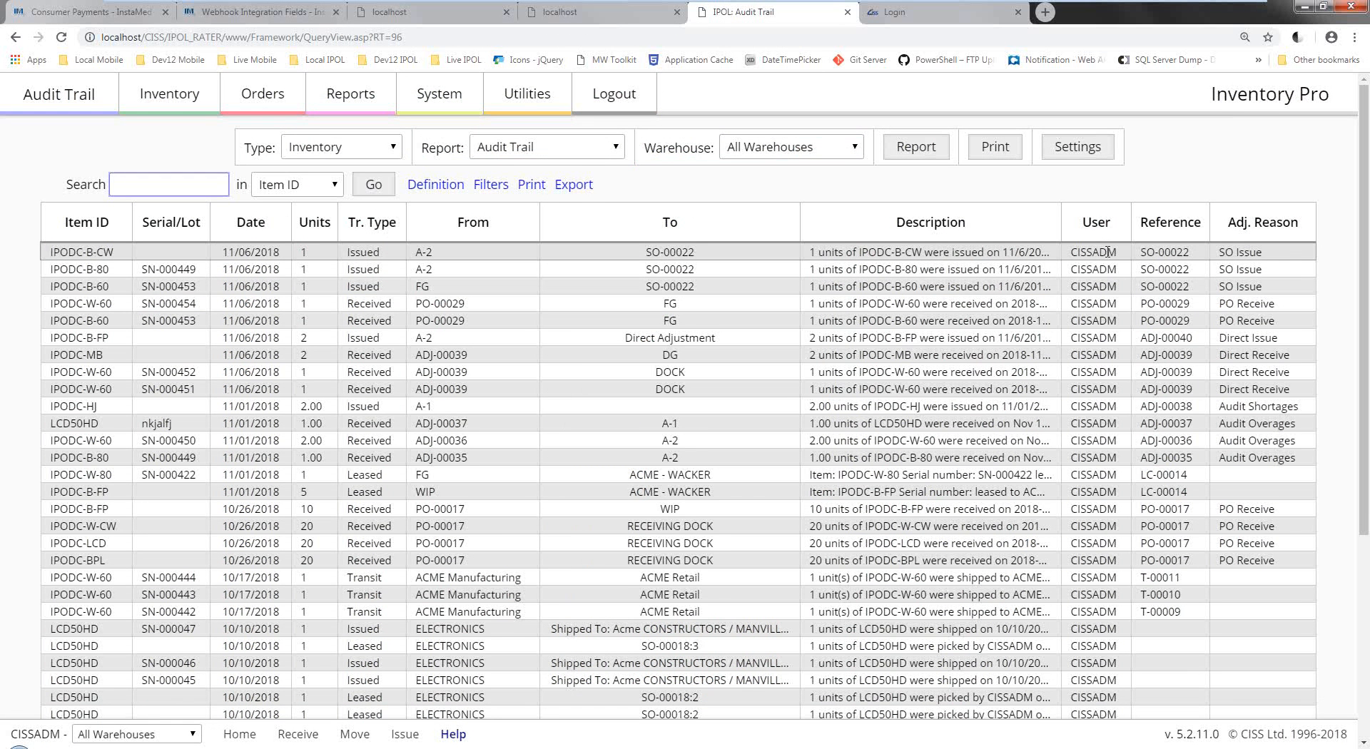
{"action": "double_click", "coordinate": [1108, 252]}
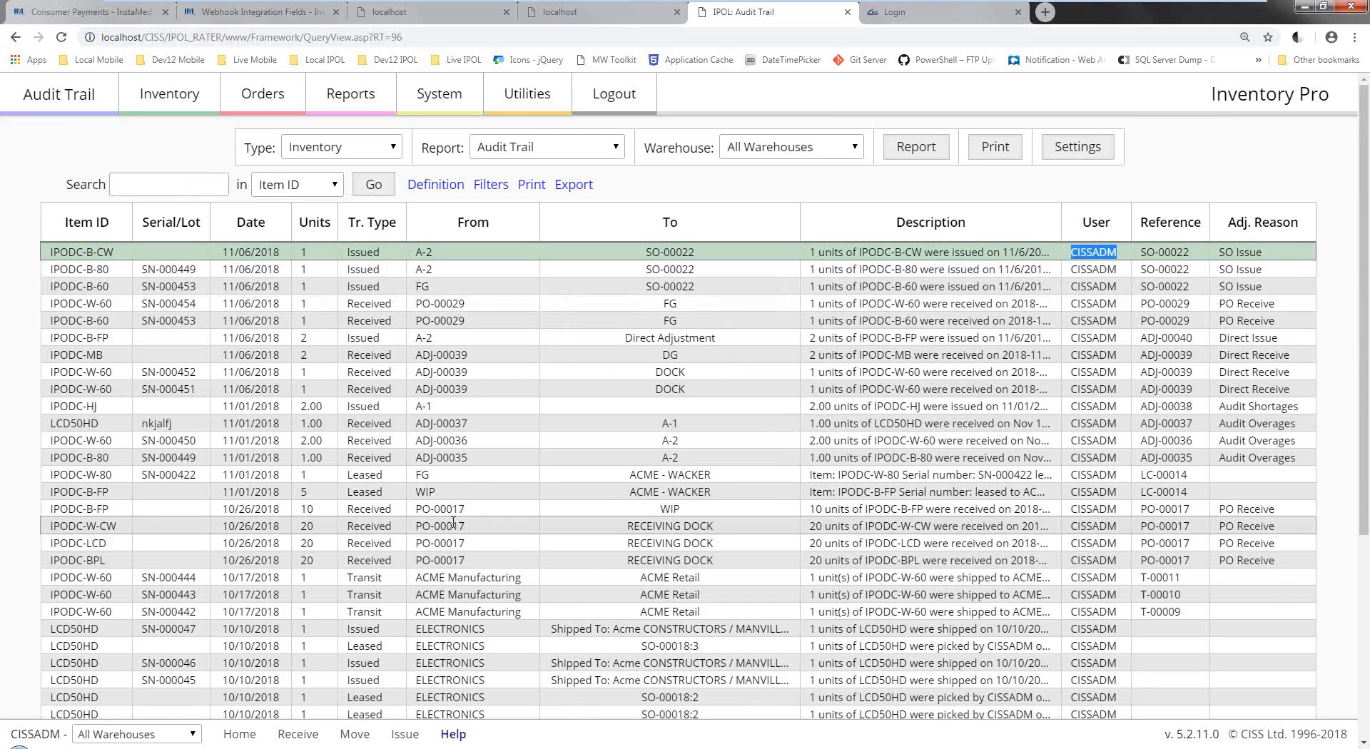
{"action": "scroll", "coordinate": [454, 523], "scroll_direction": "down", "scroll_amount": 2}
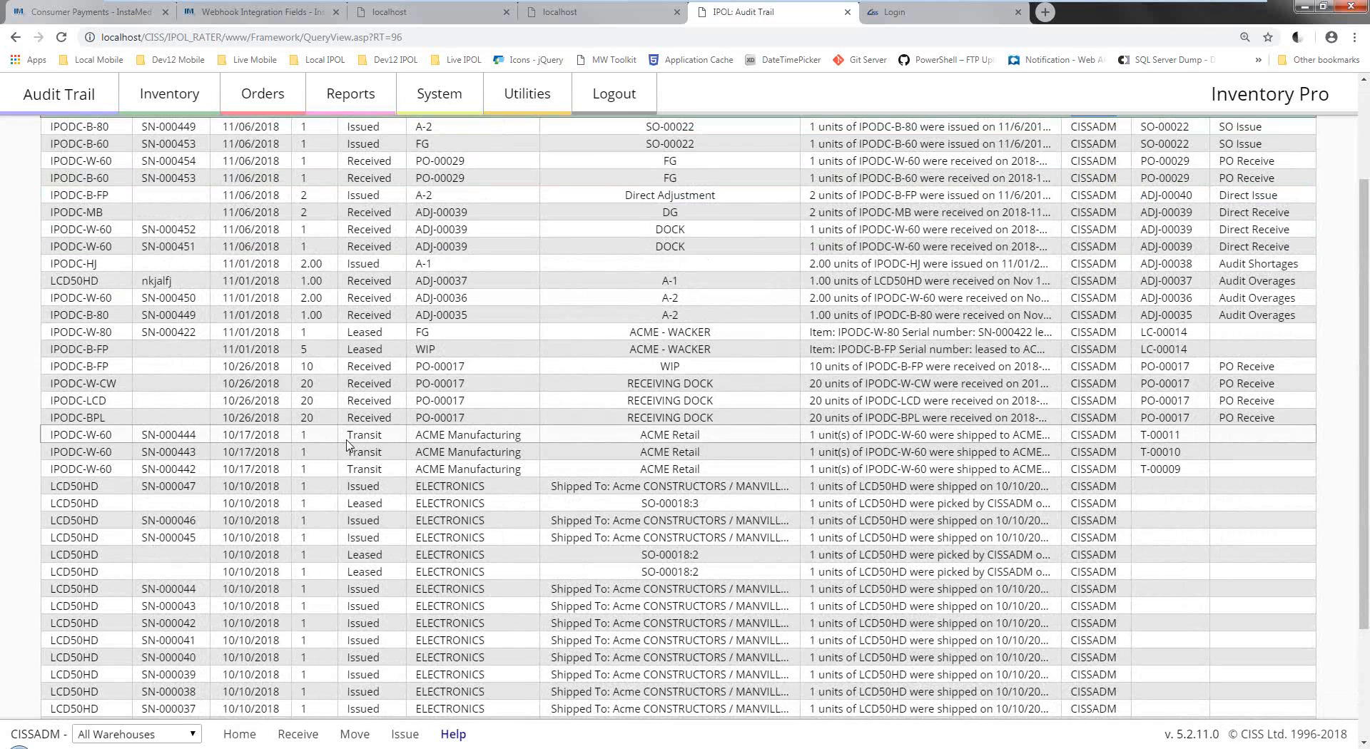
{"action": "scroll", "coordinate": [364, 446], "scroll_direction": "down", "scroll_amount": 2}
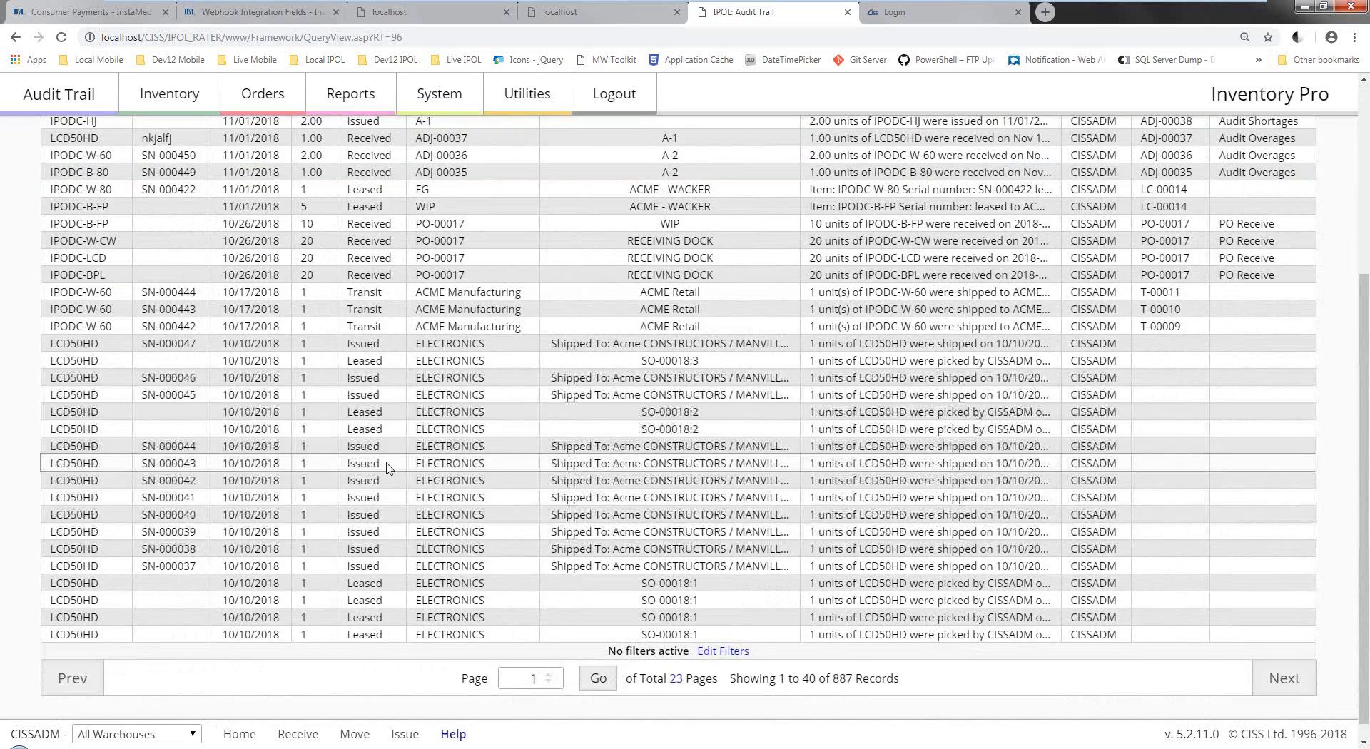
{"action": "scroll", "coordinate": [389, 469], "scroll_direction": "up", "scroll_amount": 3}
{"action": "scroll", "coordinate": [389, 469], "scroll_direction": "up", "scroll_amount": 2}
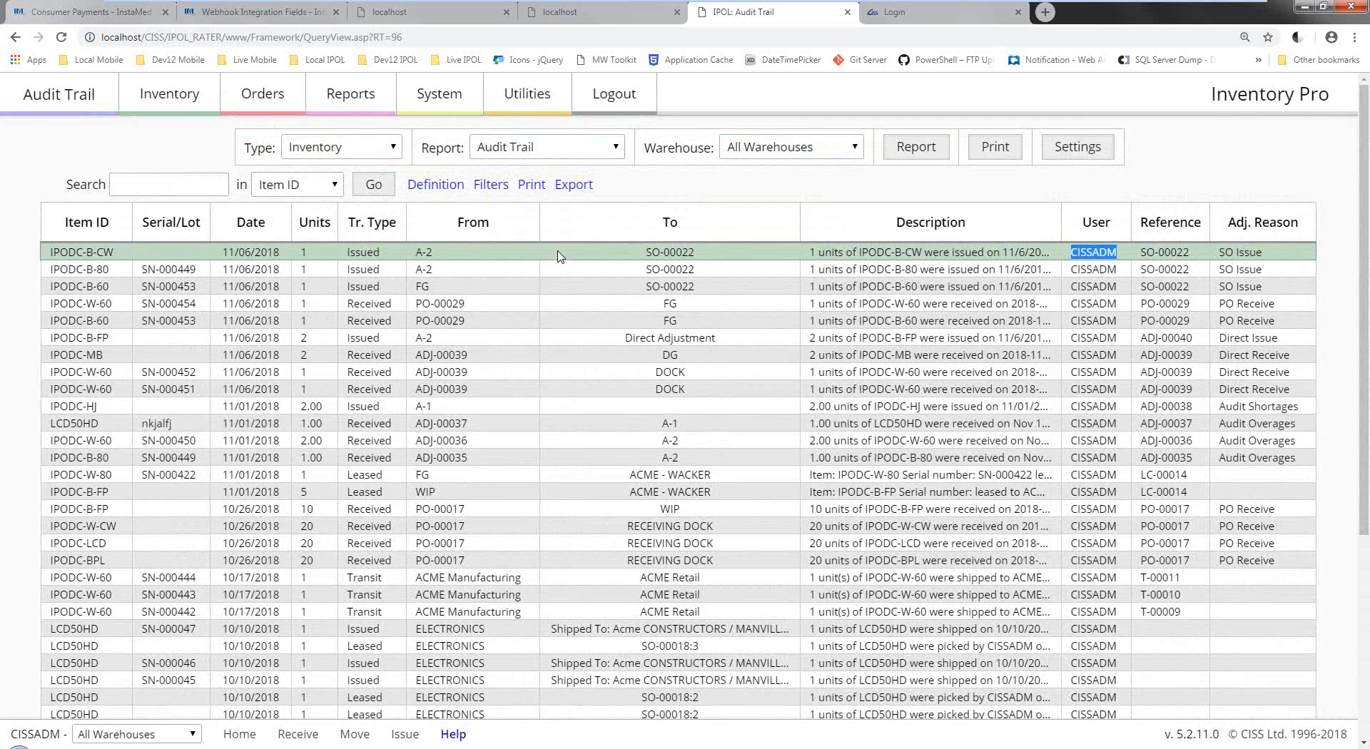
Switch the report type to Issuing Stock and run Negative Adjustment History (Amount).
{"action": "left_click", "coordinate": [537, 147]}
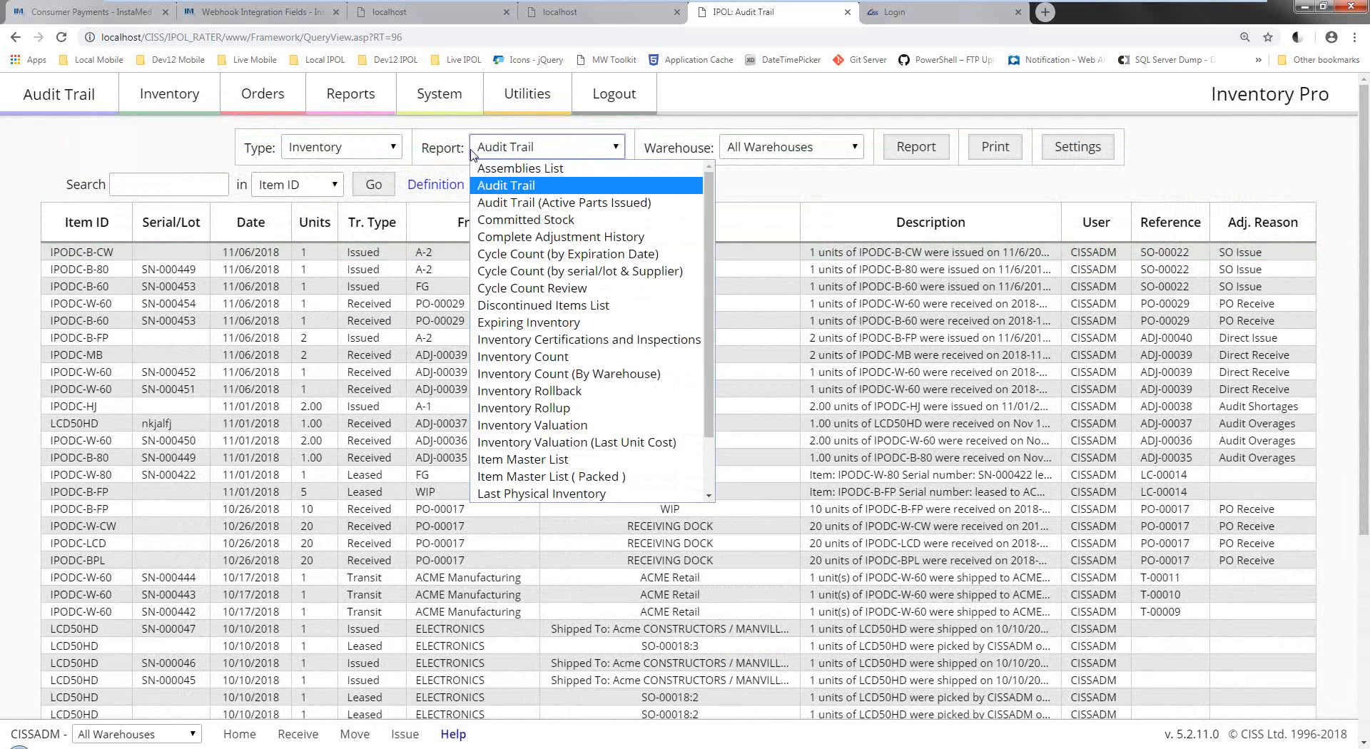
{"action": "left_click", "coordinate": [399, 150]}
{"action": "left_click", "coordinate": [399, 151]}
{"action": "left_click", "coordinate": [340, 380]}
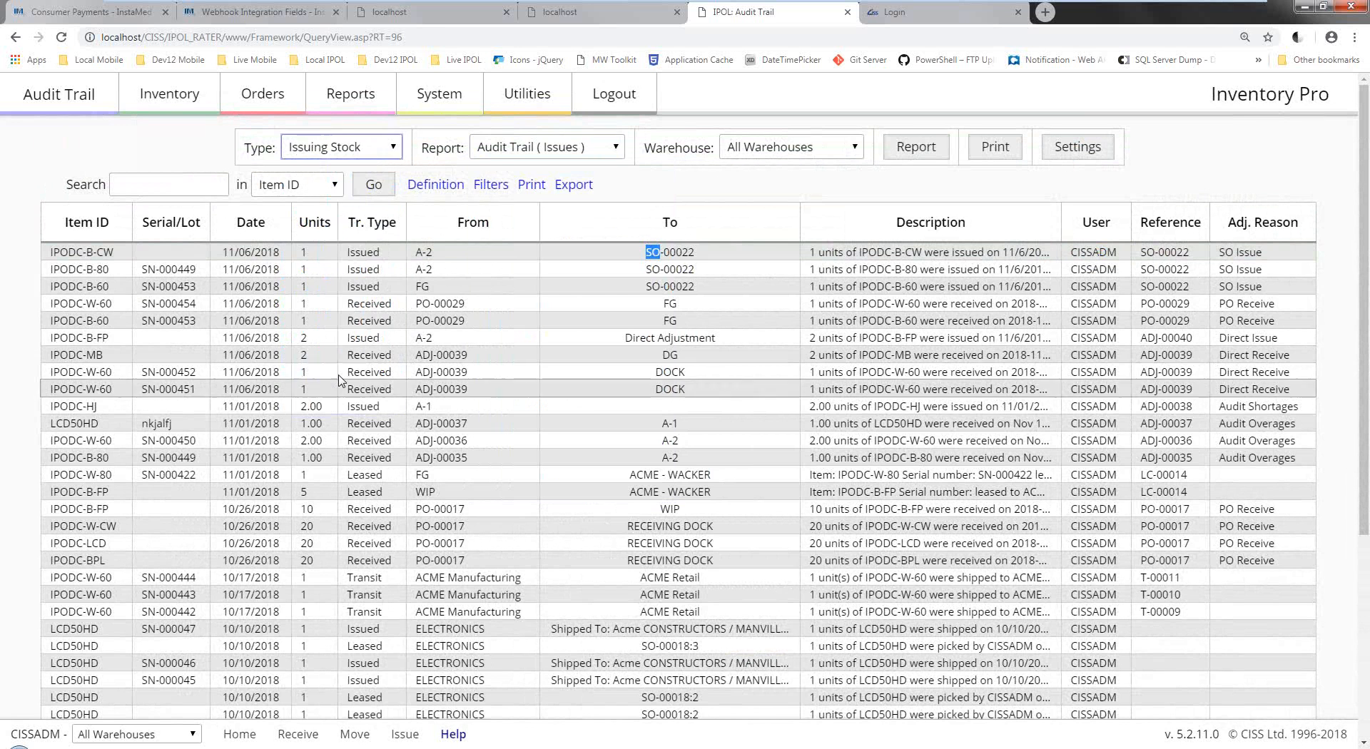
{"action": "left_click", "coordinate": [521, 149]}
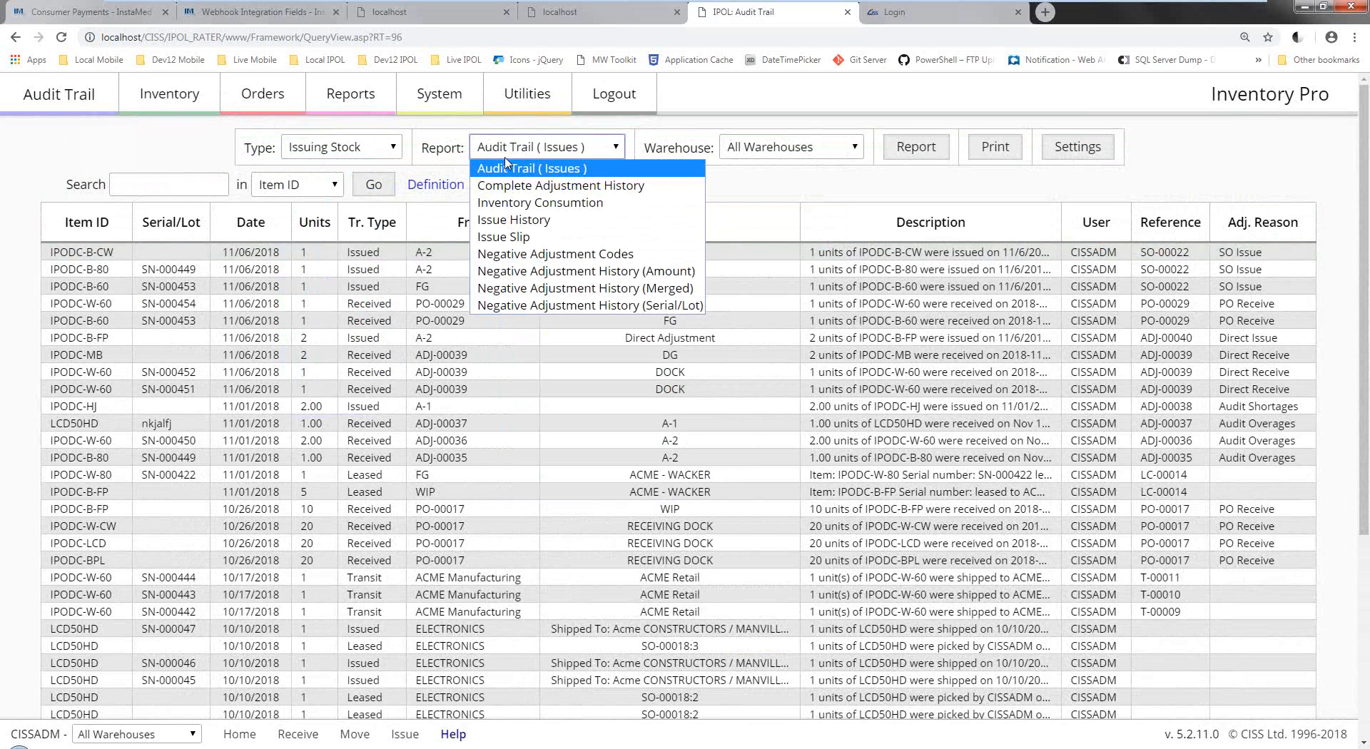
{"action": "left_click", "coordinate": [528, 273]}
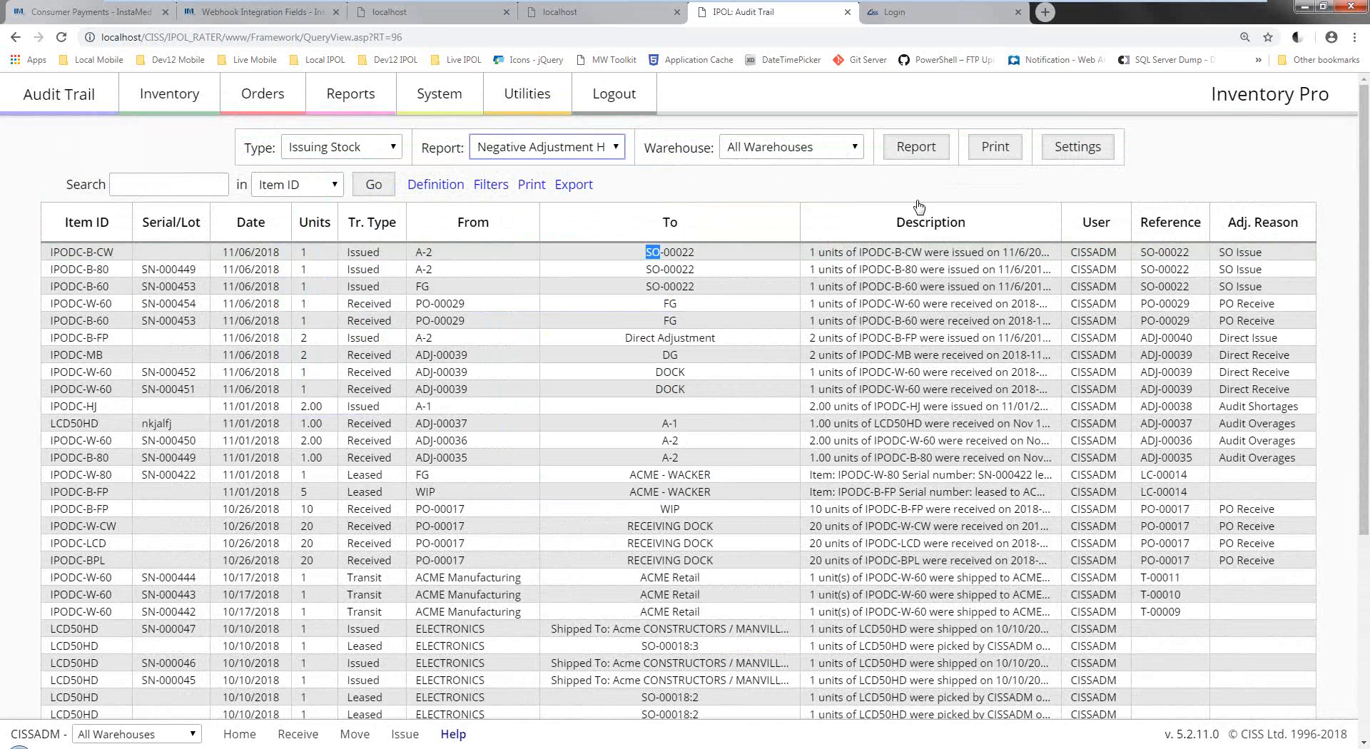
{"action": "left_click", "coordinate": [925, 156]}
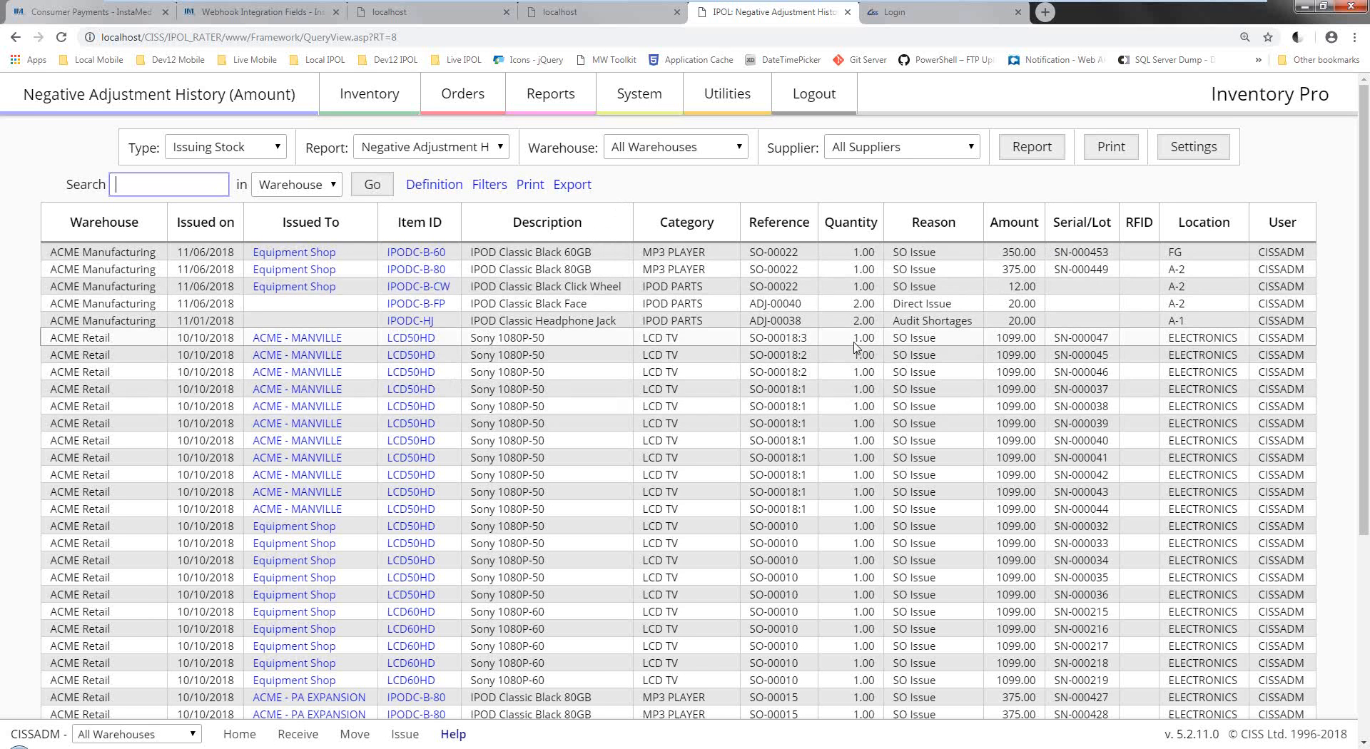
Set the report type to Inventory, leaving Assemblies List selected without running it.
{"action": "left_click", "coordinate": [427, 148]}
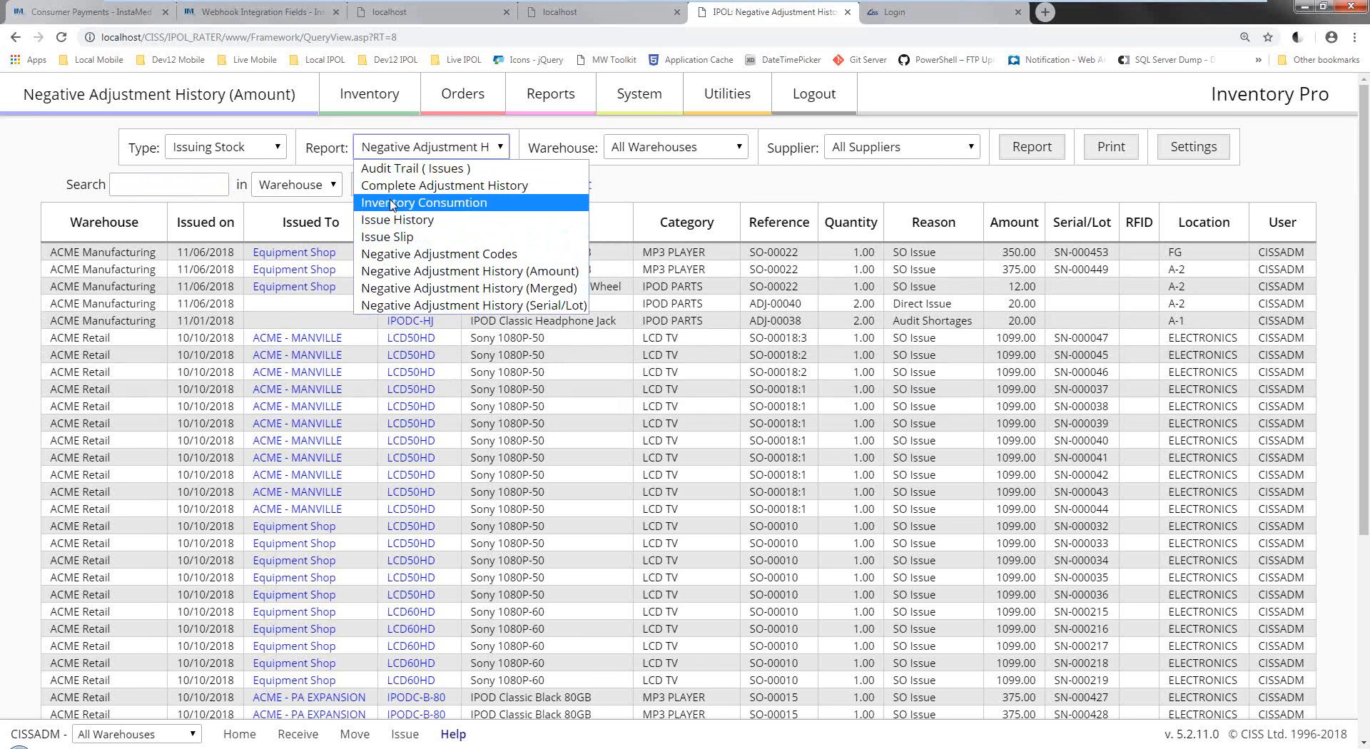
{"action": "left_click", "coordinate": [247, 148]}
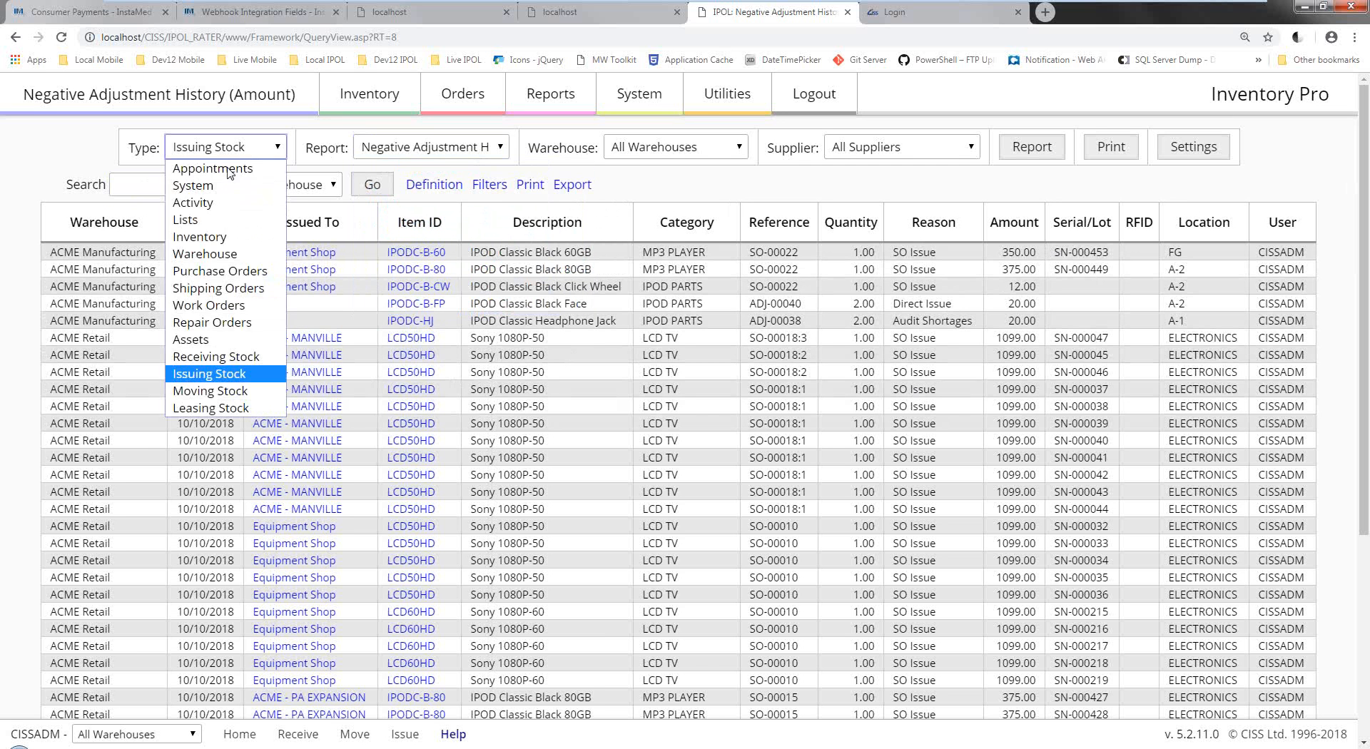
{"action": "left_click", "coordinate": [204, 237]}
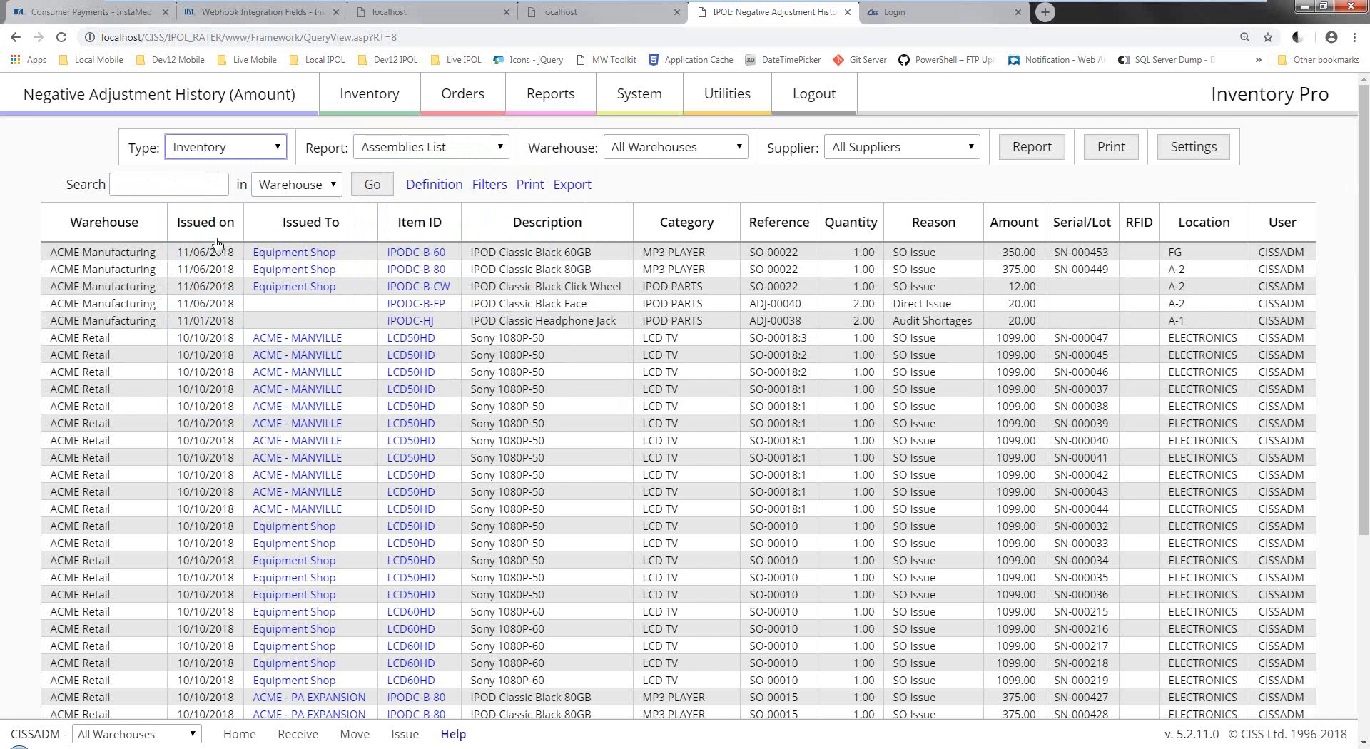
{"action": "left_click", "coordinate": [422, 147]}
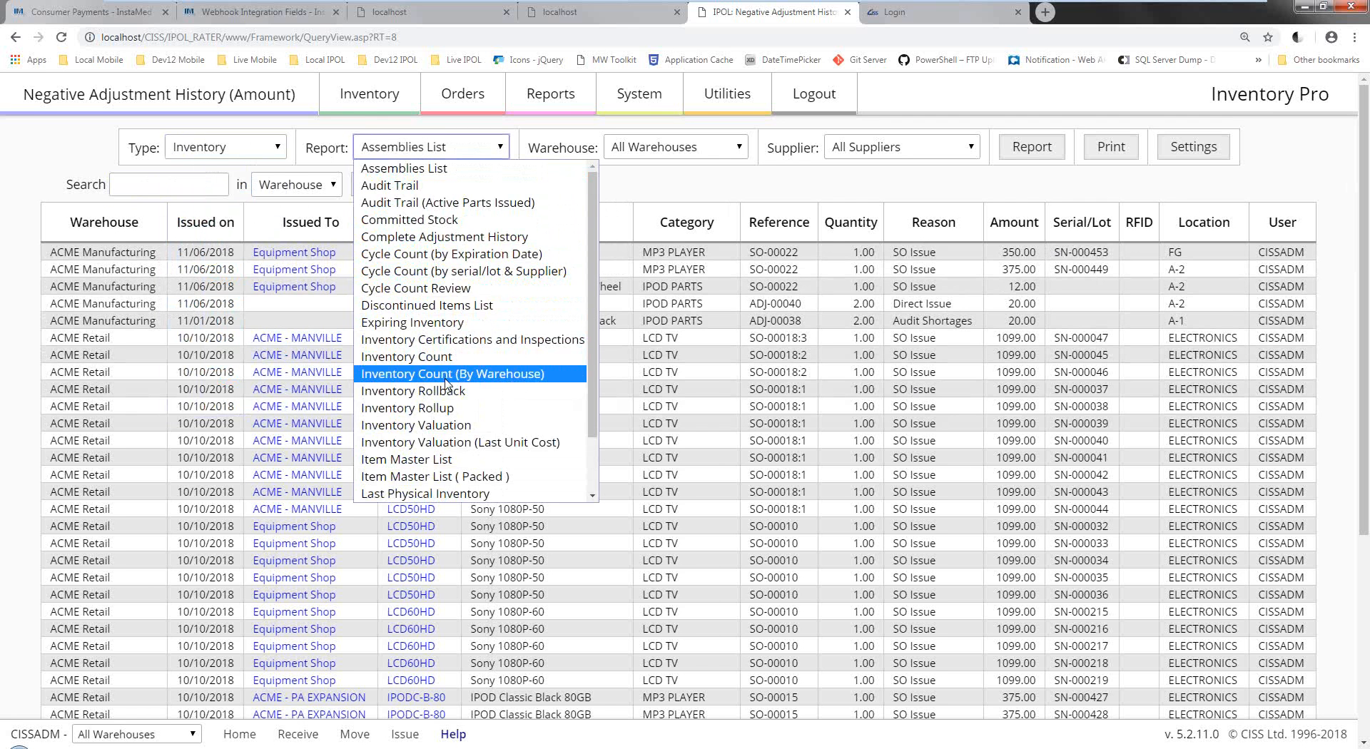
{"action": "left_click", "coordinate": [678, 197]}
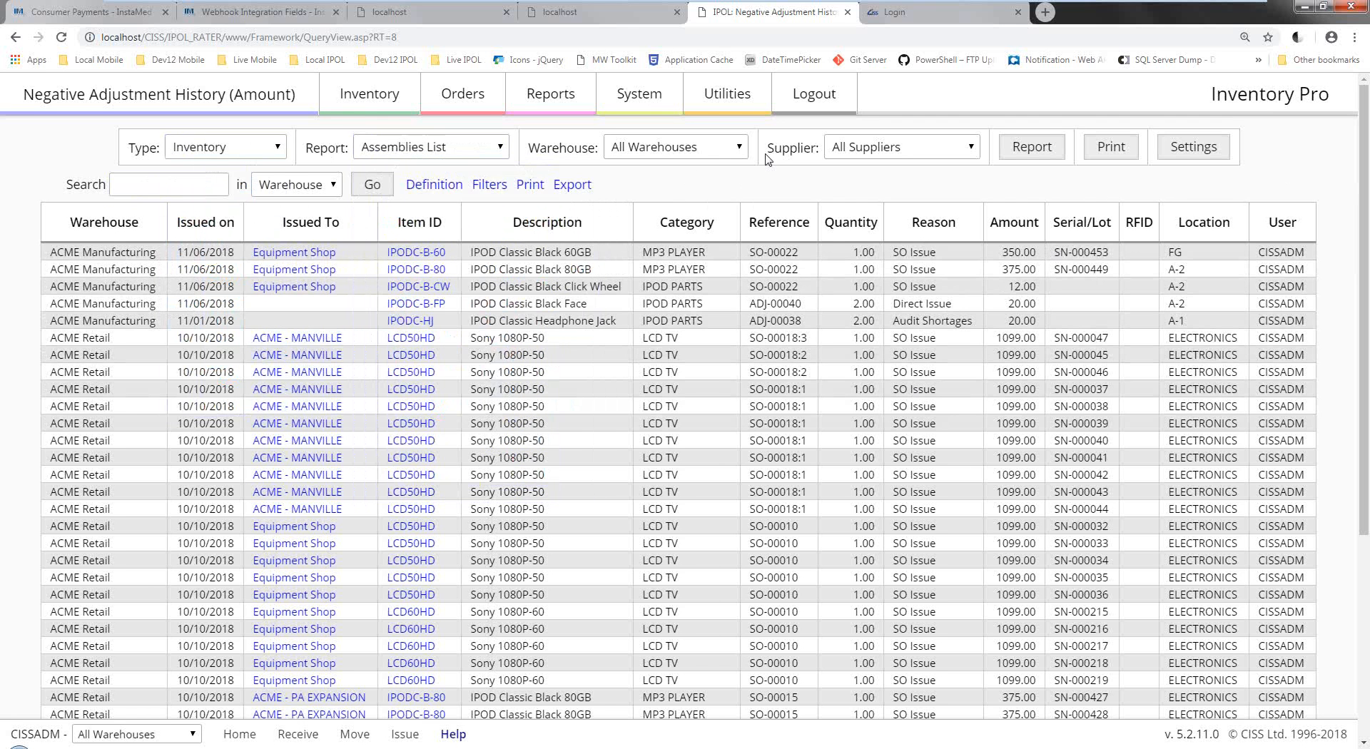
Log in to Inventory Pro Mobile and enter the ACME Manufacturing warehouse.
{"action": "left_click", "coordinate": [894, 12]}
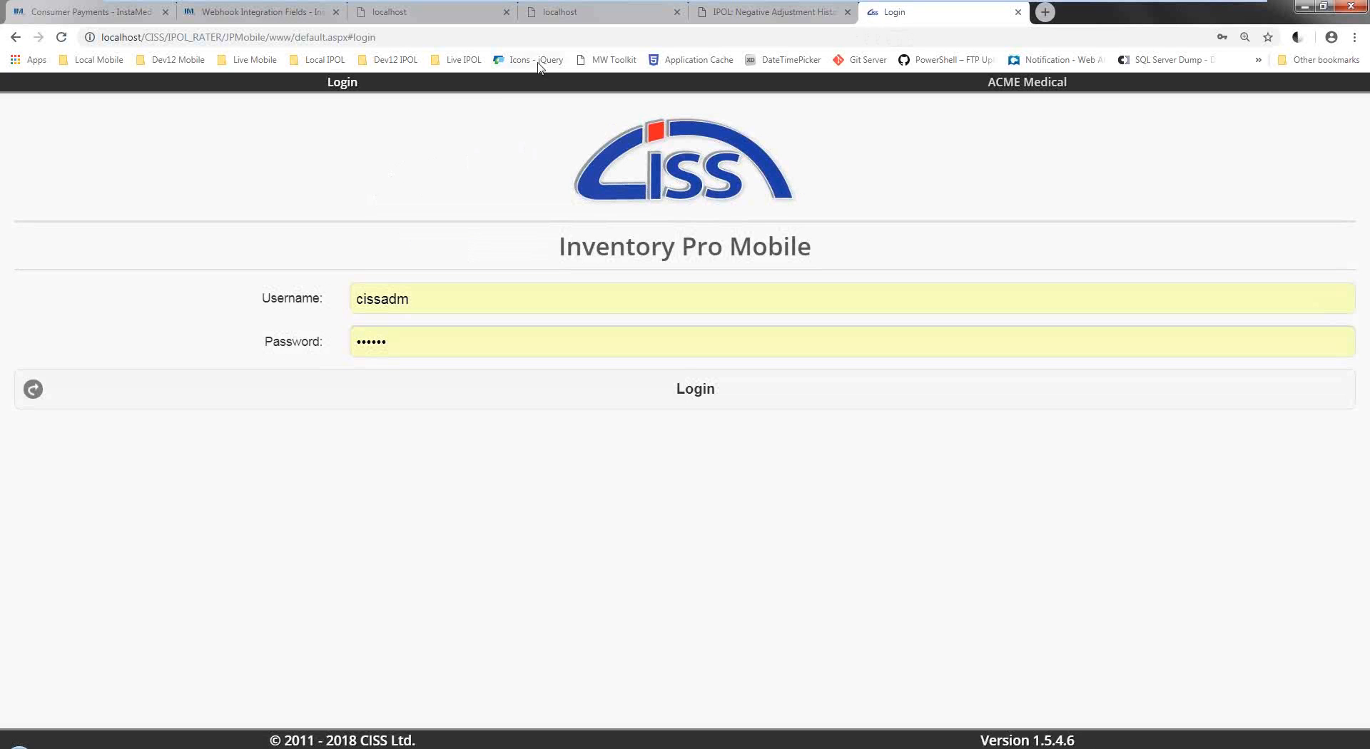
{"action": "left_click", "coordinate": [332, 390]}
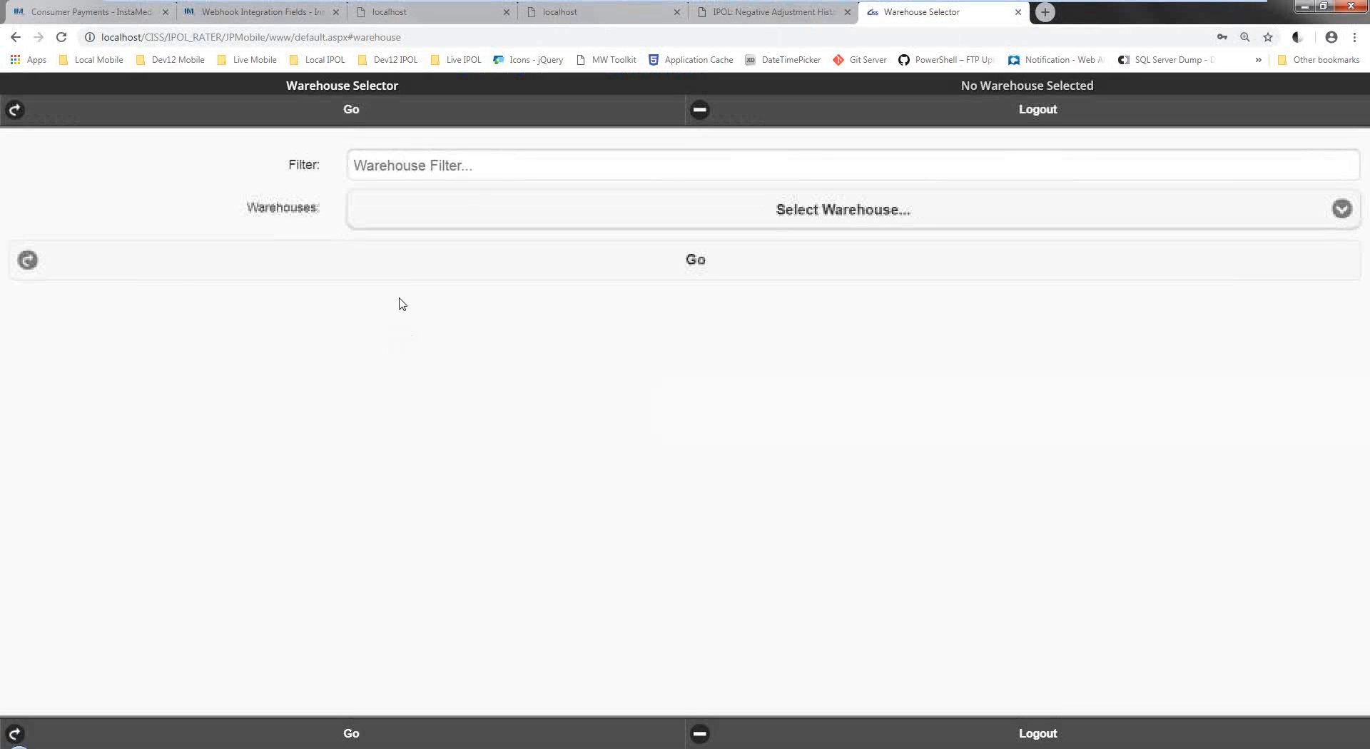
{"action": "left_click", "coordinate": [472, 215]}
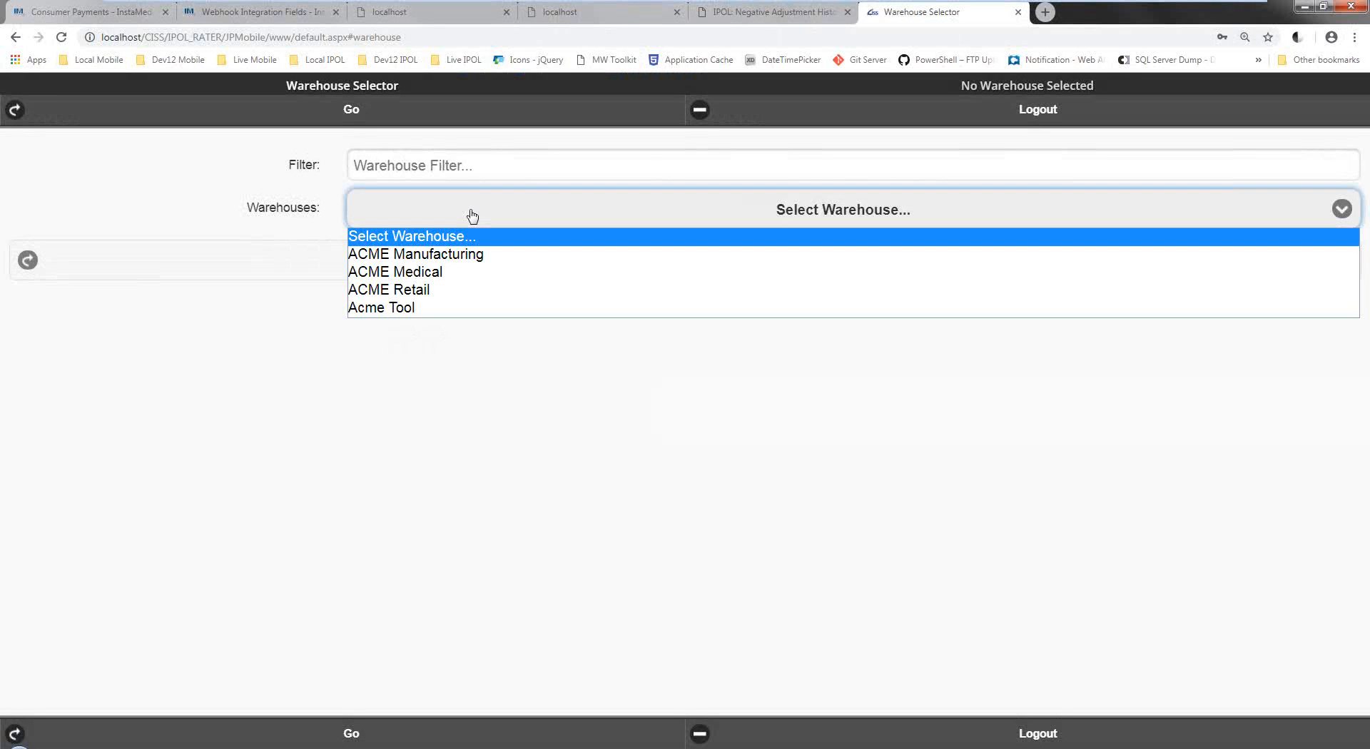
{"action": "left_click", "coordinate": [451, 258]}
{"action": "left_click", "coordinate": [453, 266]}
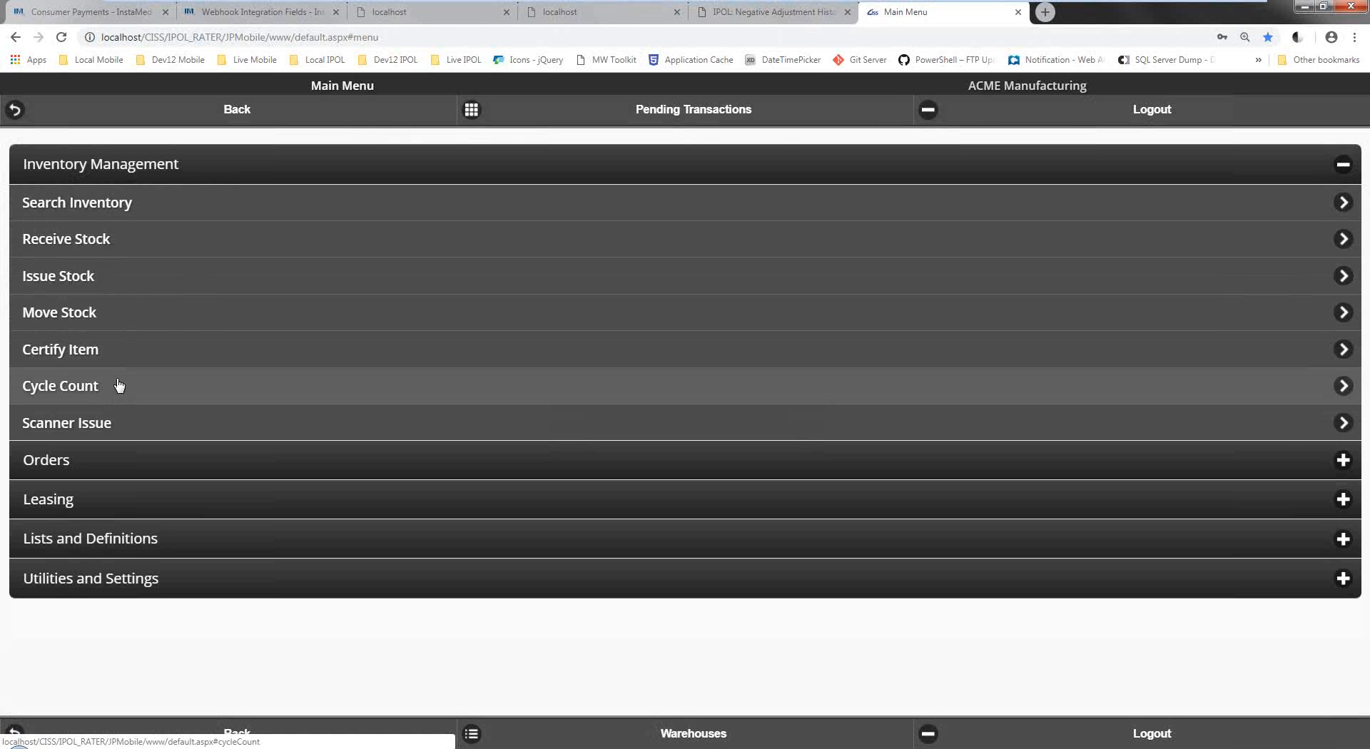
{"action": "left_click", "coordinate": [118, 387]}
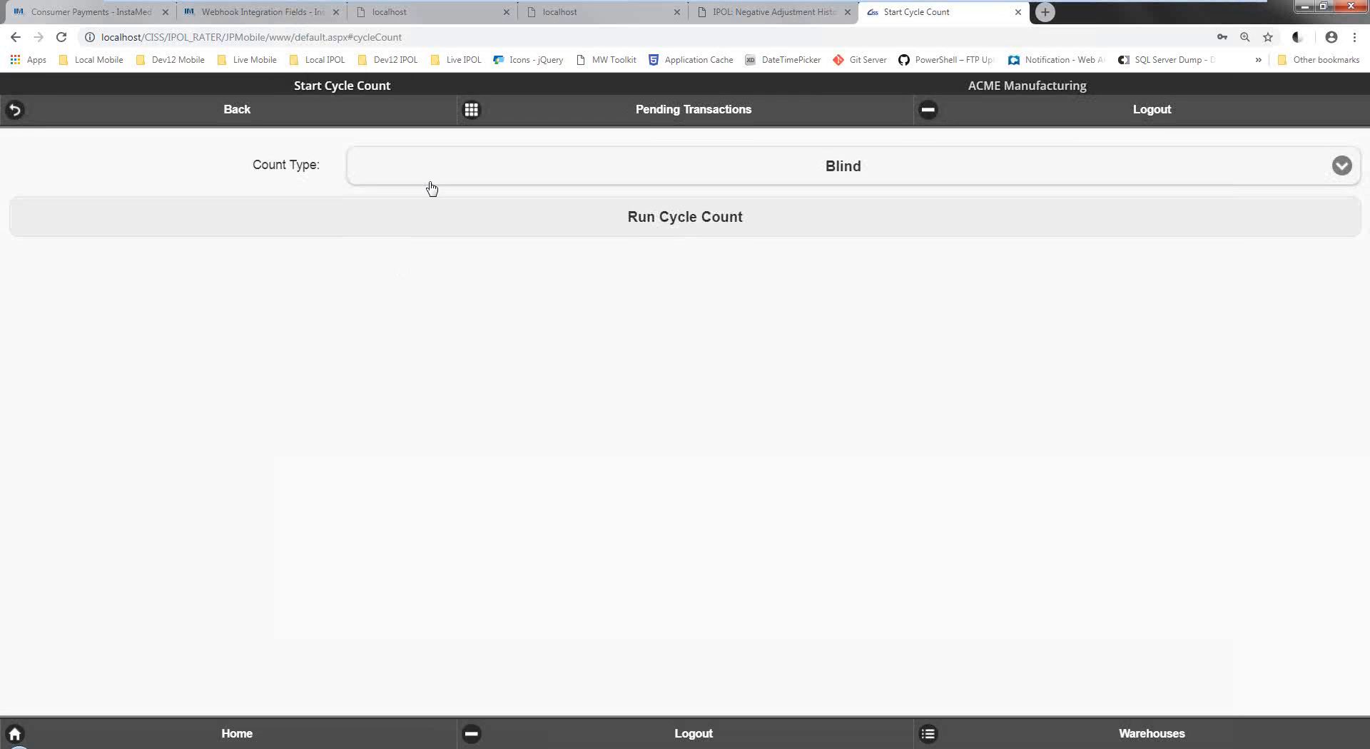
{"action": "left_click", "coordinate": [304, 122]}
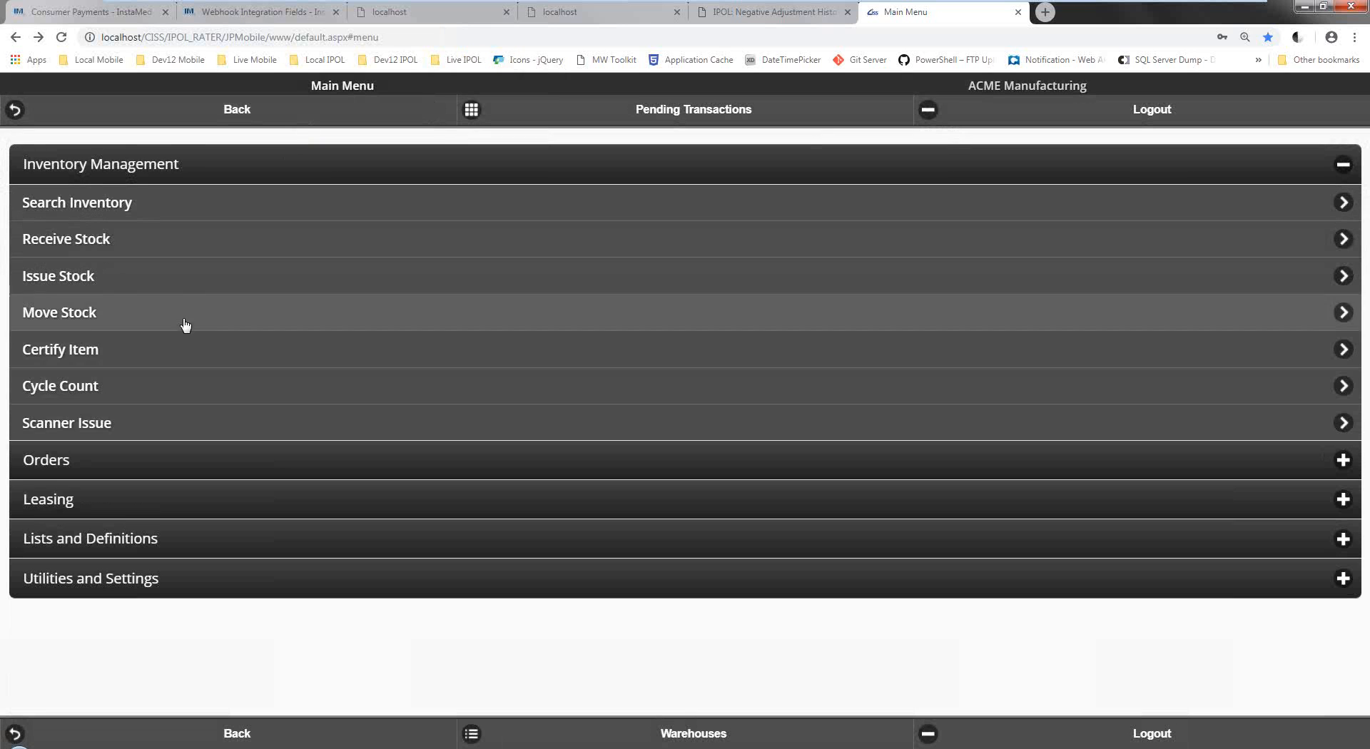
{"action": "left_click", "coordinate": [112, 424]}
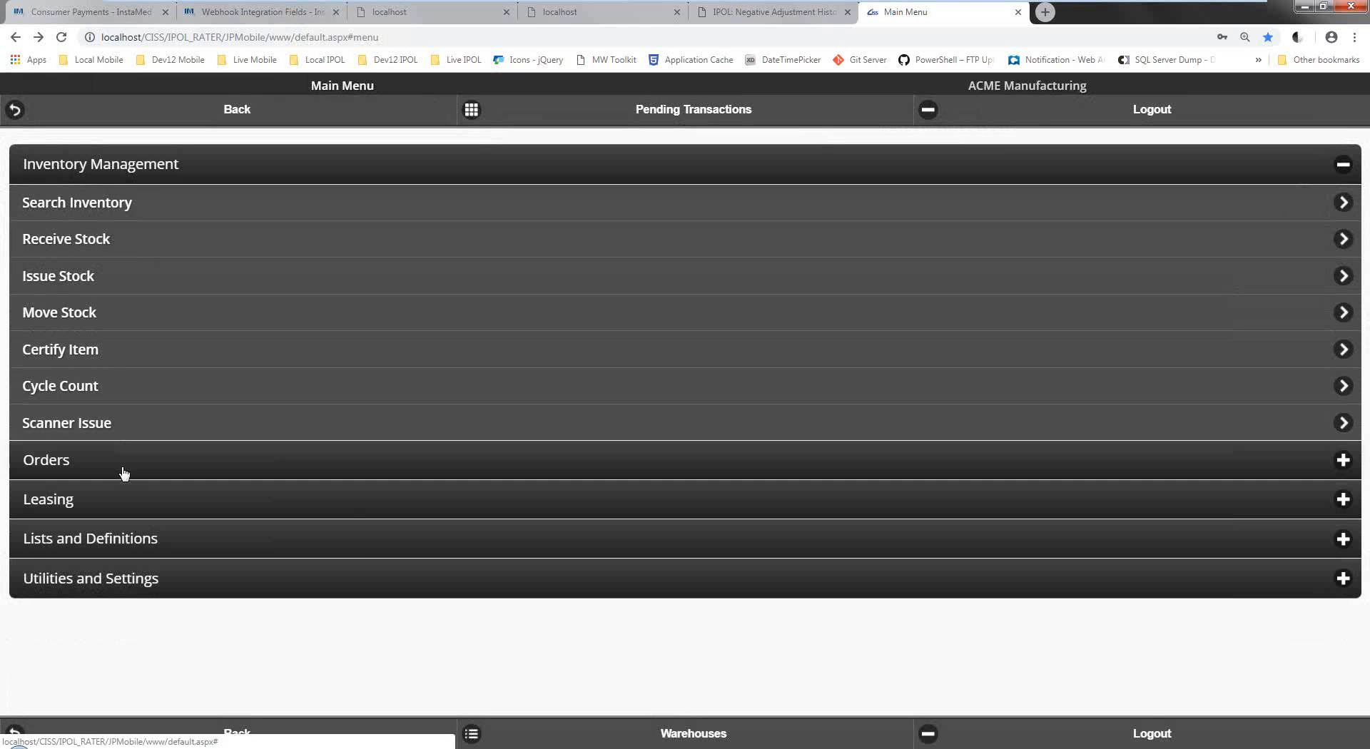
{"action": "left_click", "coordinate": [123, 473]}
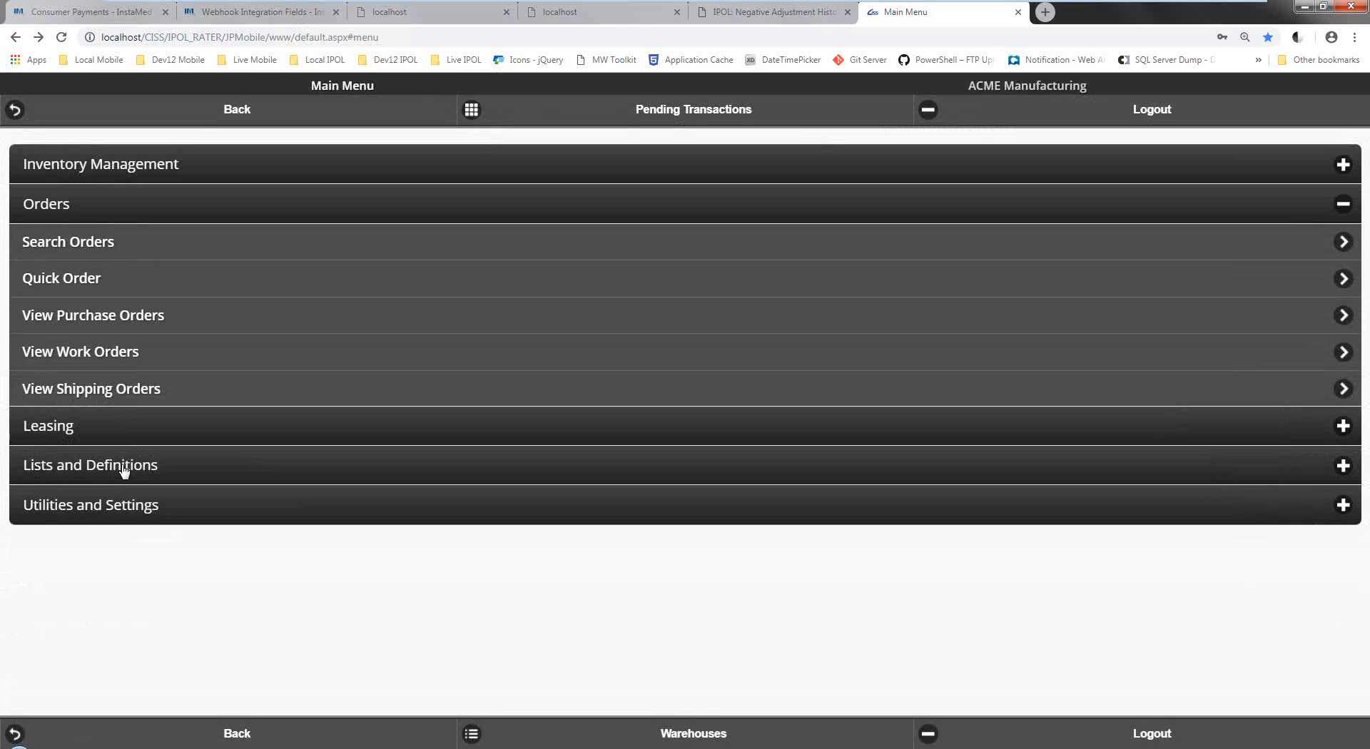
Open purchase order PO-00028, mark its two IPODC-B-CW lines, and confirm receiving them.
{"action": "left_click", "coordinate": [132, 326]}
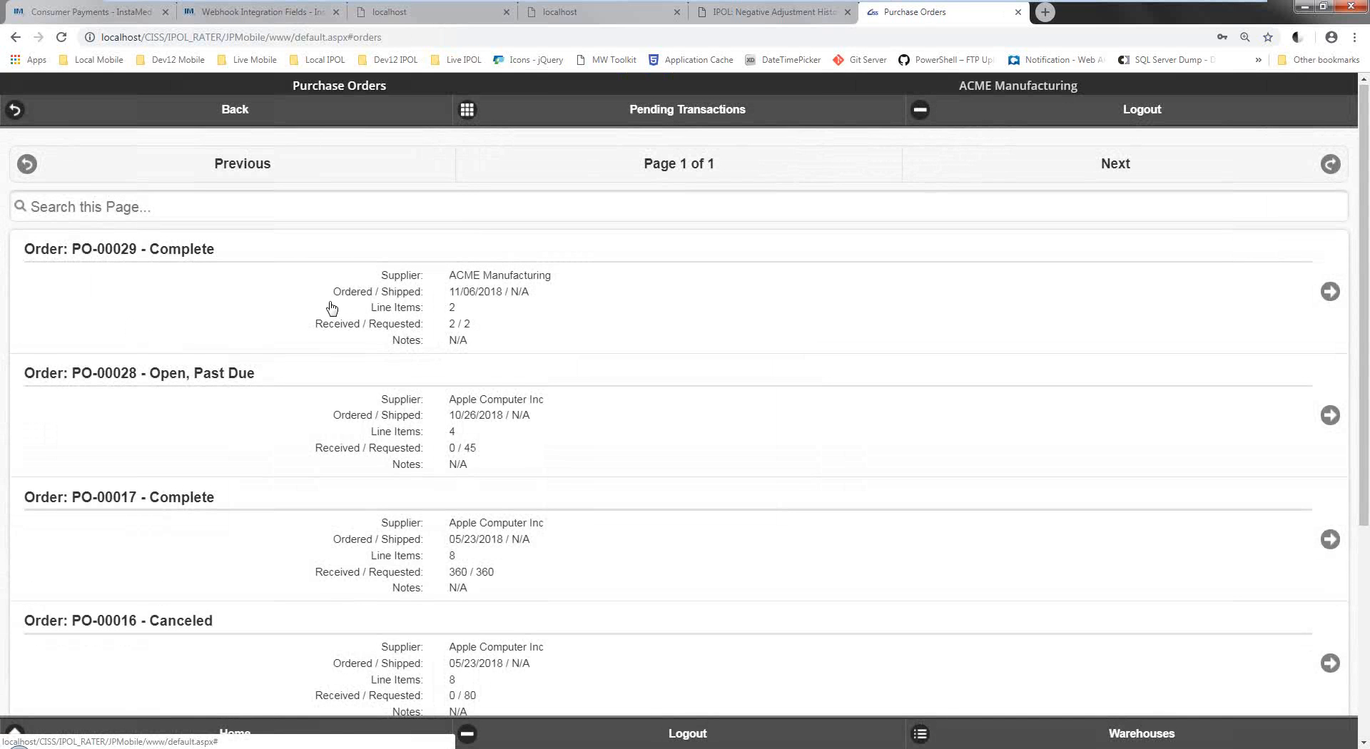
{"action": "left_click", "coordinate": [243, 424]}
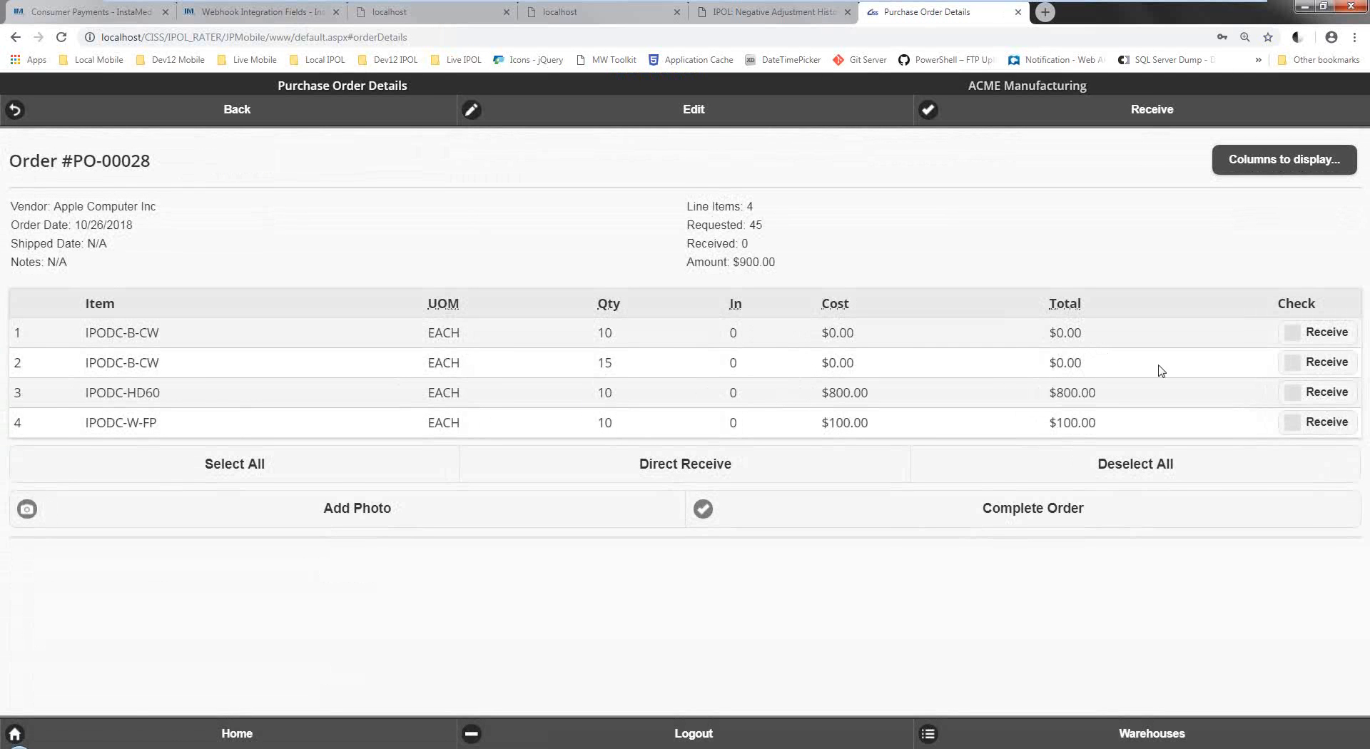
{"action": "left_click", "coordinate": [1292, 333]}
{"action": "left_click", "coordinate": [1292, 364]}
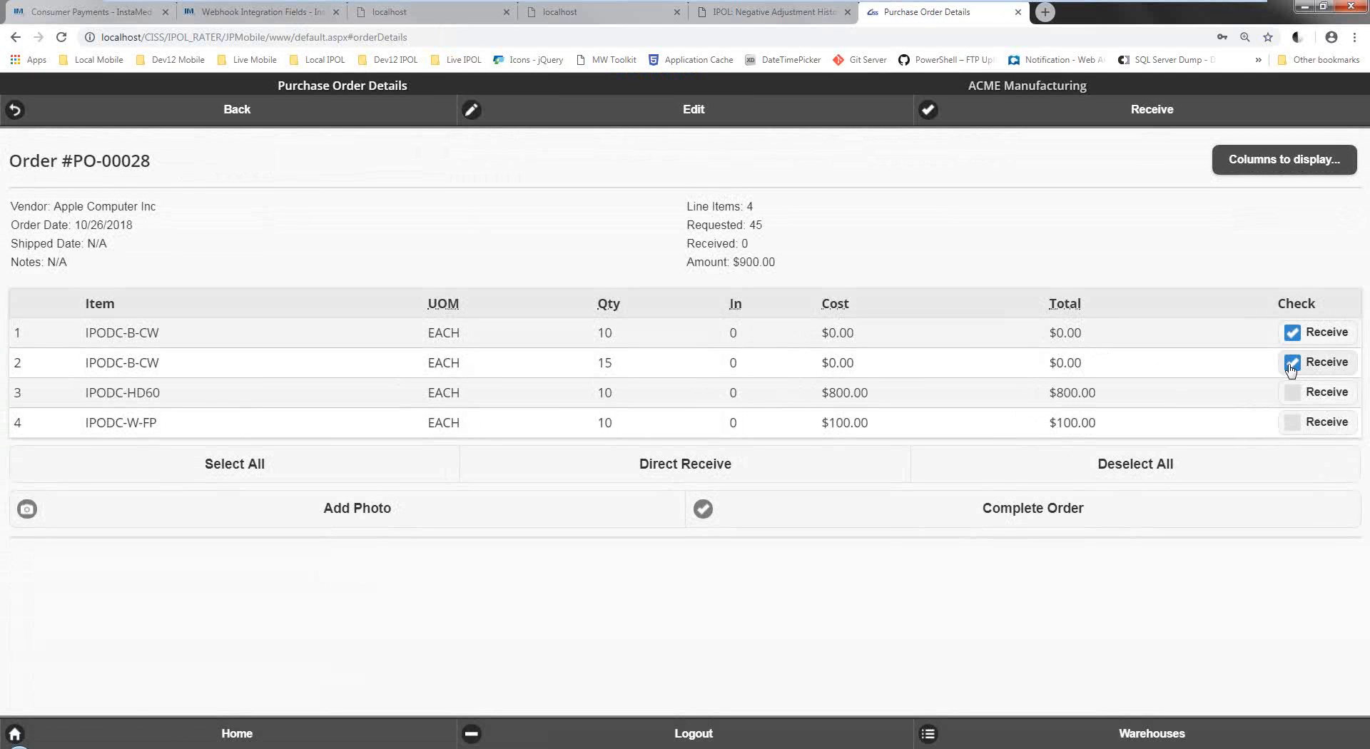
{"action": "left_click", "coordinate": [960, 145]}
{"action": "left_click", "coordinate": [752, 119]}
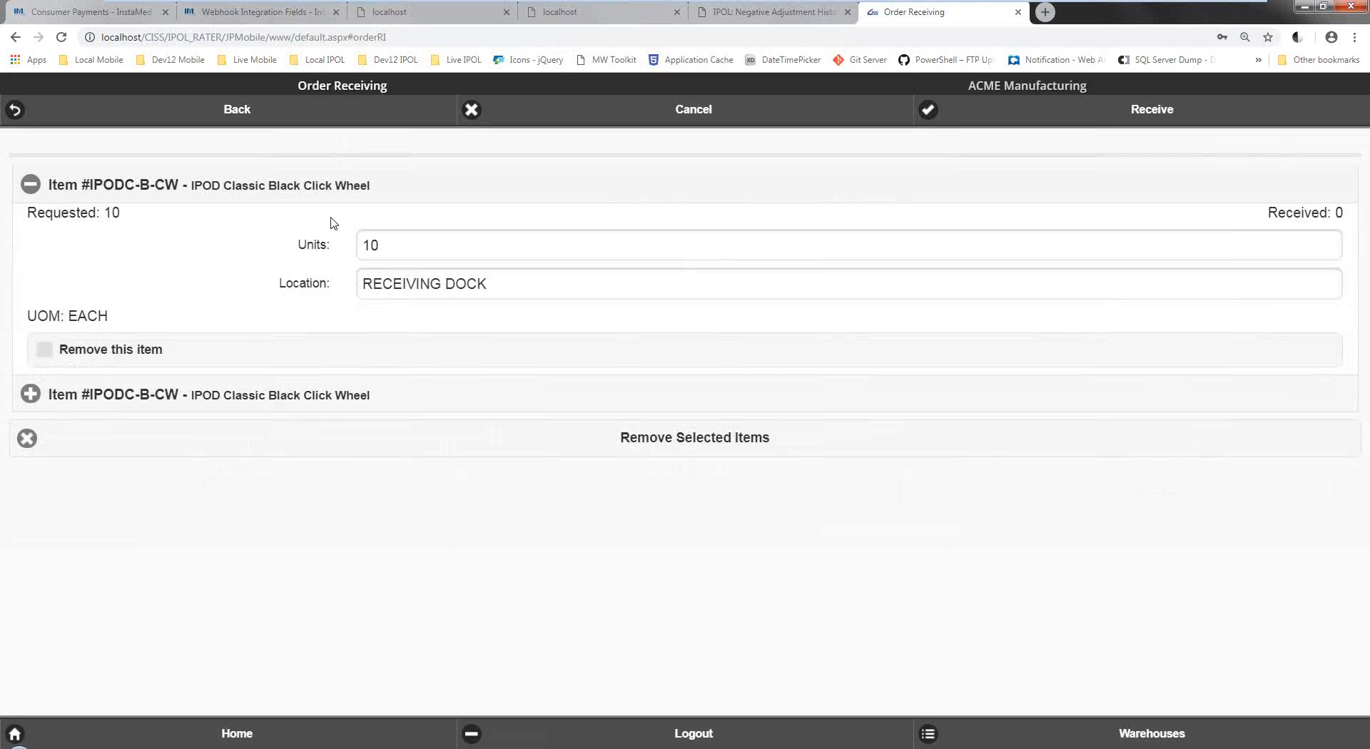
Receive the listed items, confirm, and dismiss the completed-with-errors message, reviewing the log.
{"action": "left_click", "coordinate": [191, 407]}
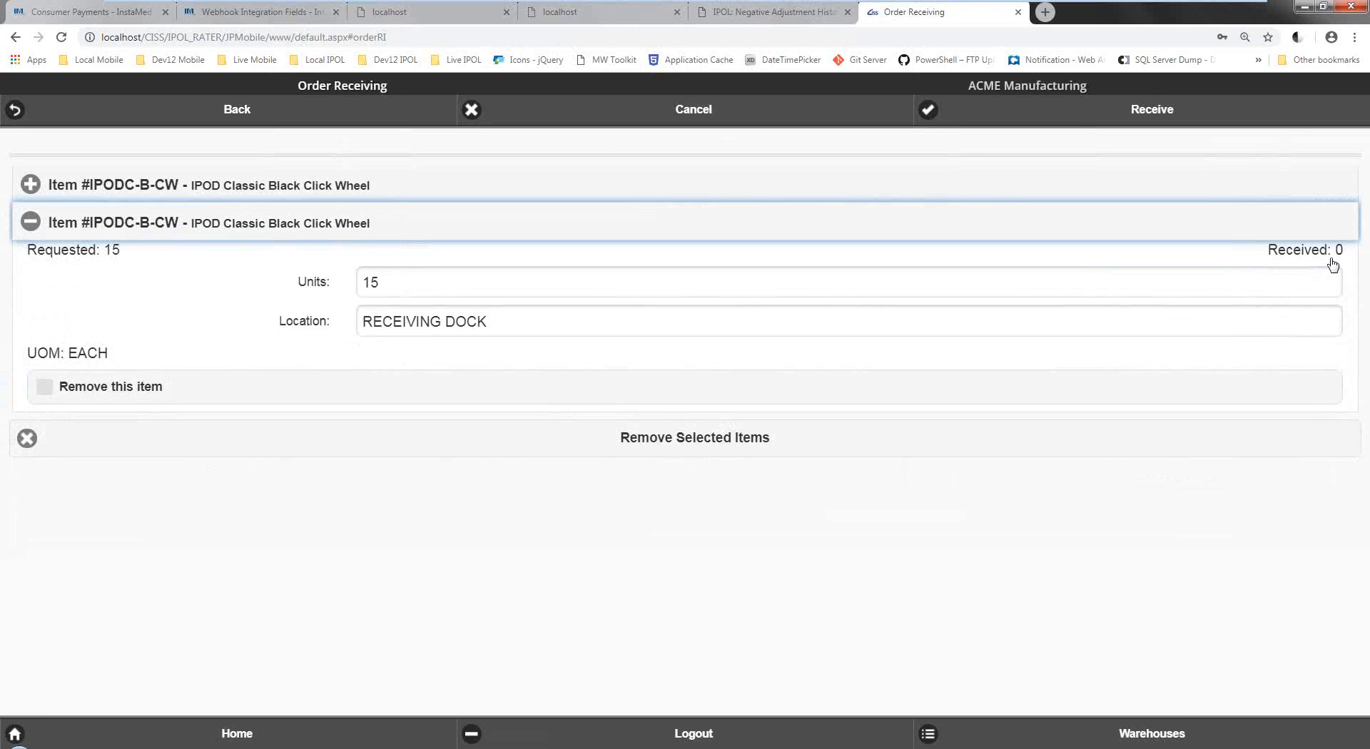
{"action": "left_click", "coordinate": [1205, 114]}
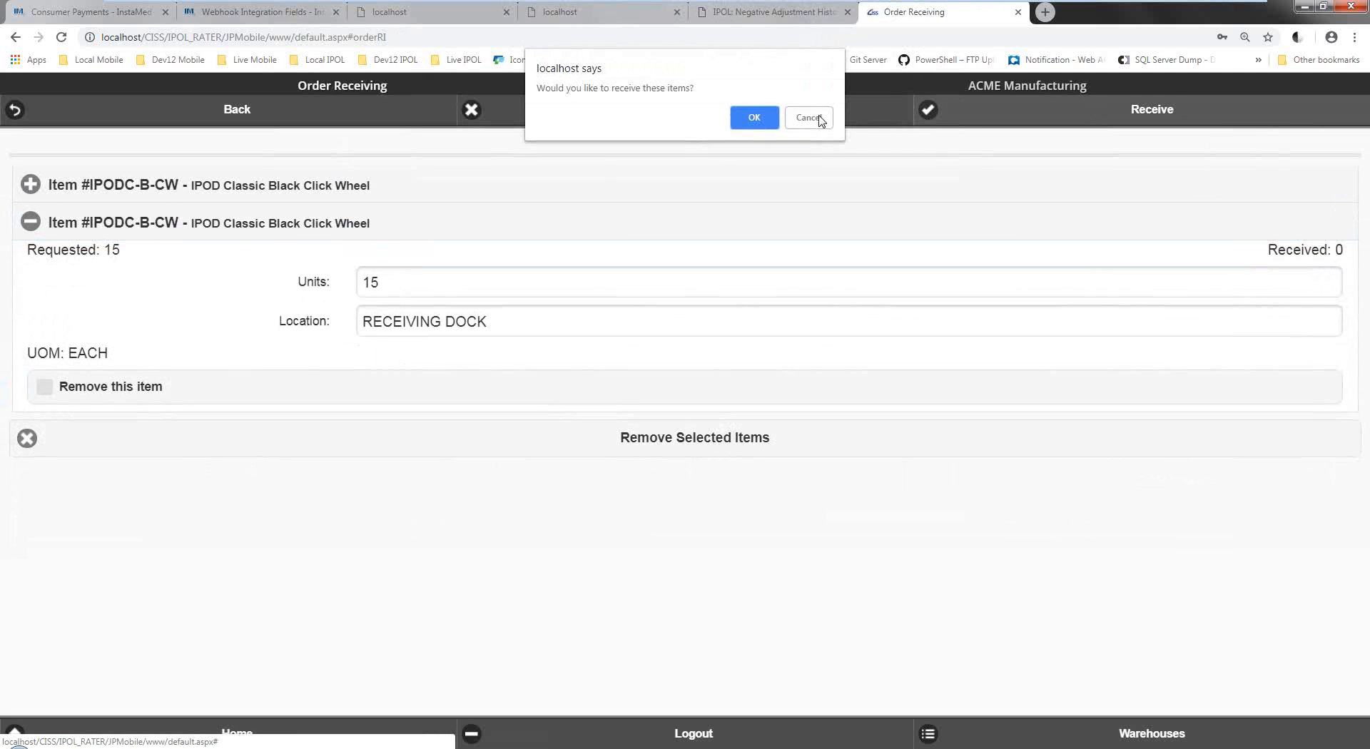
{"action": "left_click", "coordinate": [771, 117]}
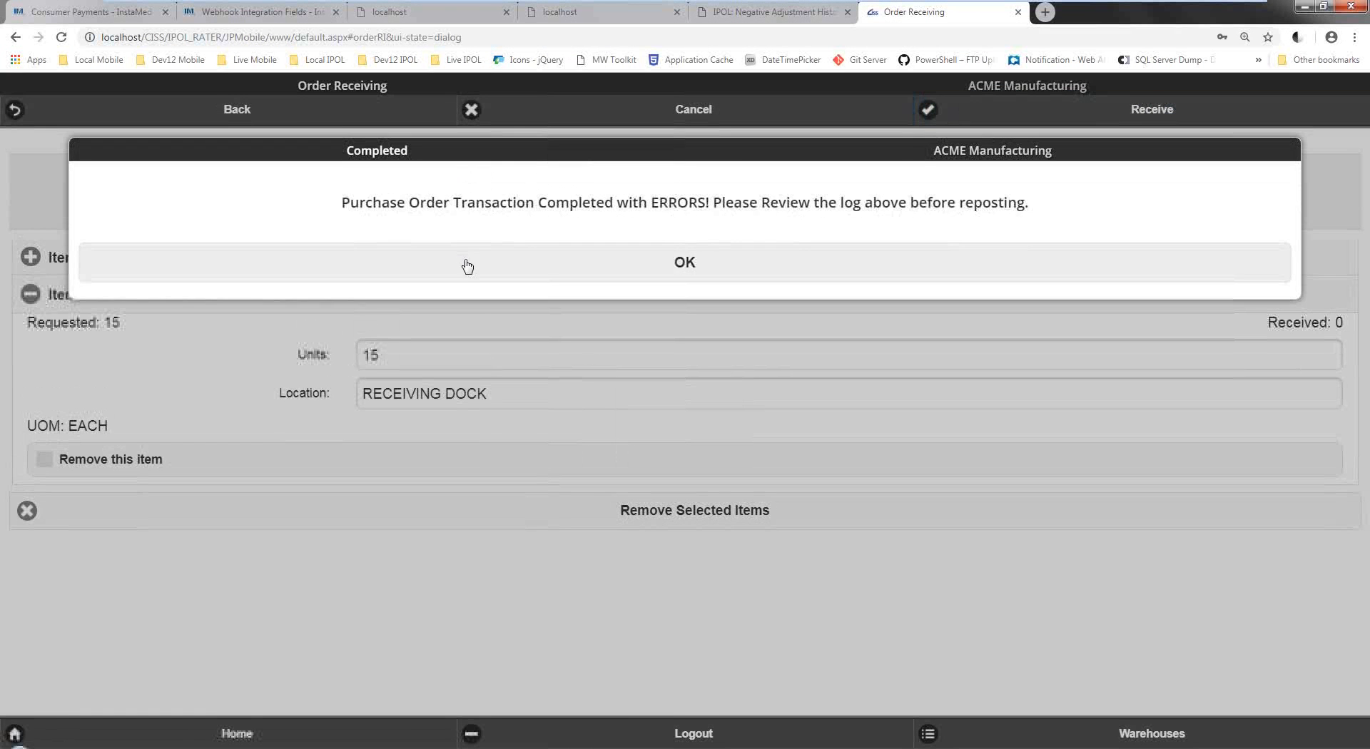
{"action": "left_click", "coordinate": [467, 266]}
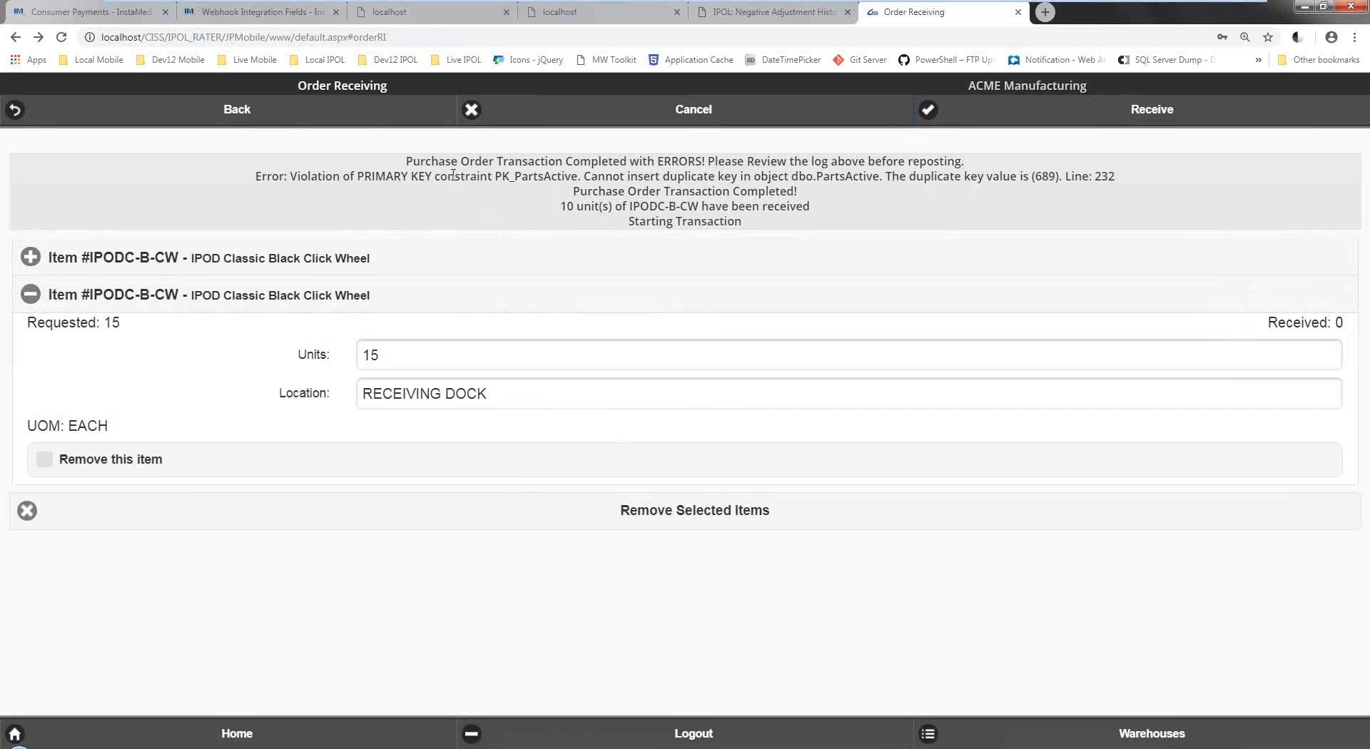
{"action": "left_click_drag", "start_coordinate": [454, 174], "coordinate": [796, 205]}
{"action": "left_click", "coordinate": [882, 219]}
Go back through the order details and purchase orders list to the main menu.
{"action": "left_click", "coordinate": [274, 118]}
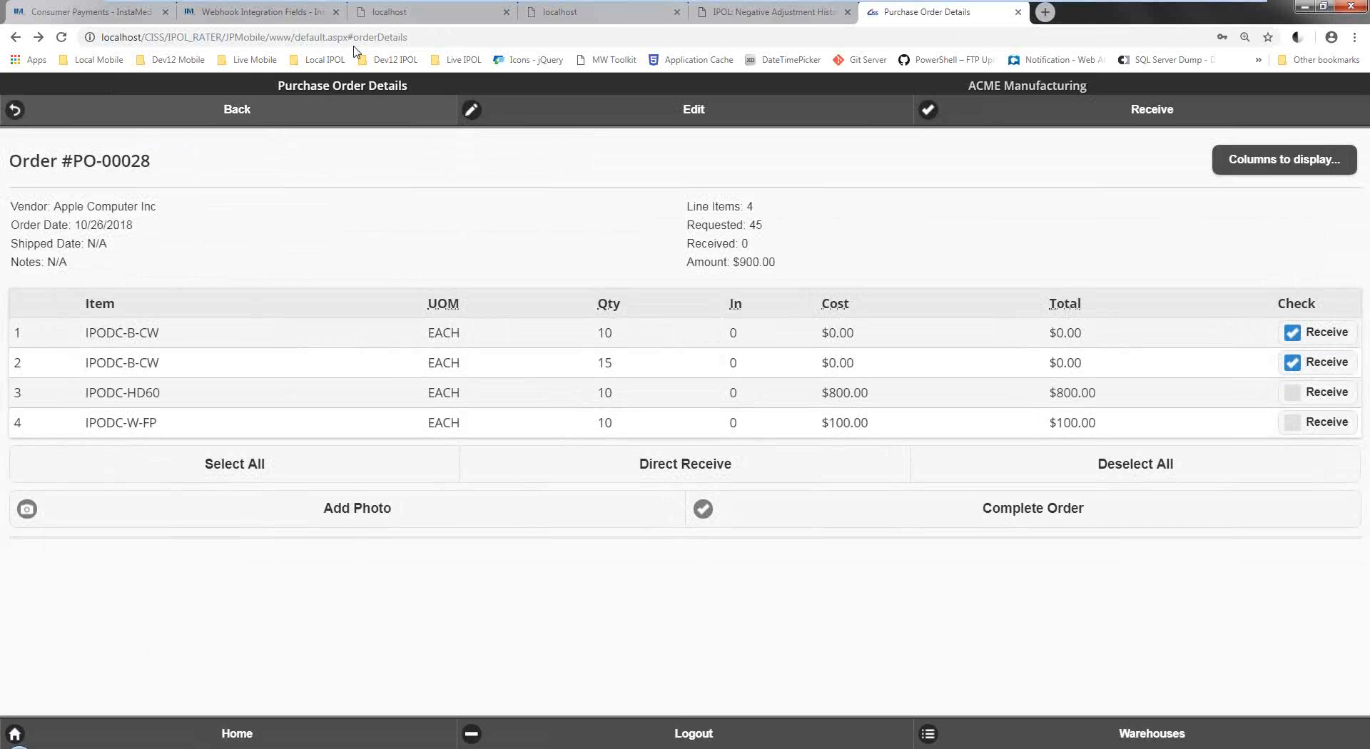
{"action": "left_click", "coordinate": [353, 110]}
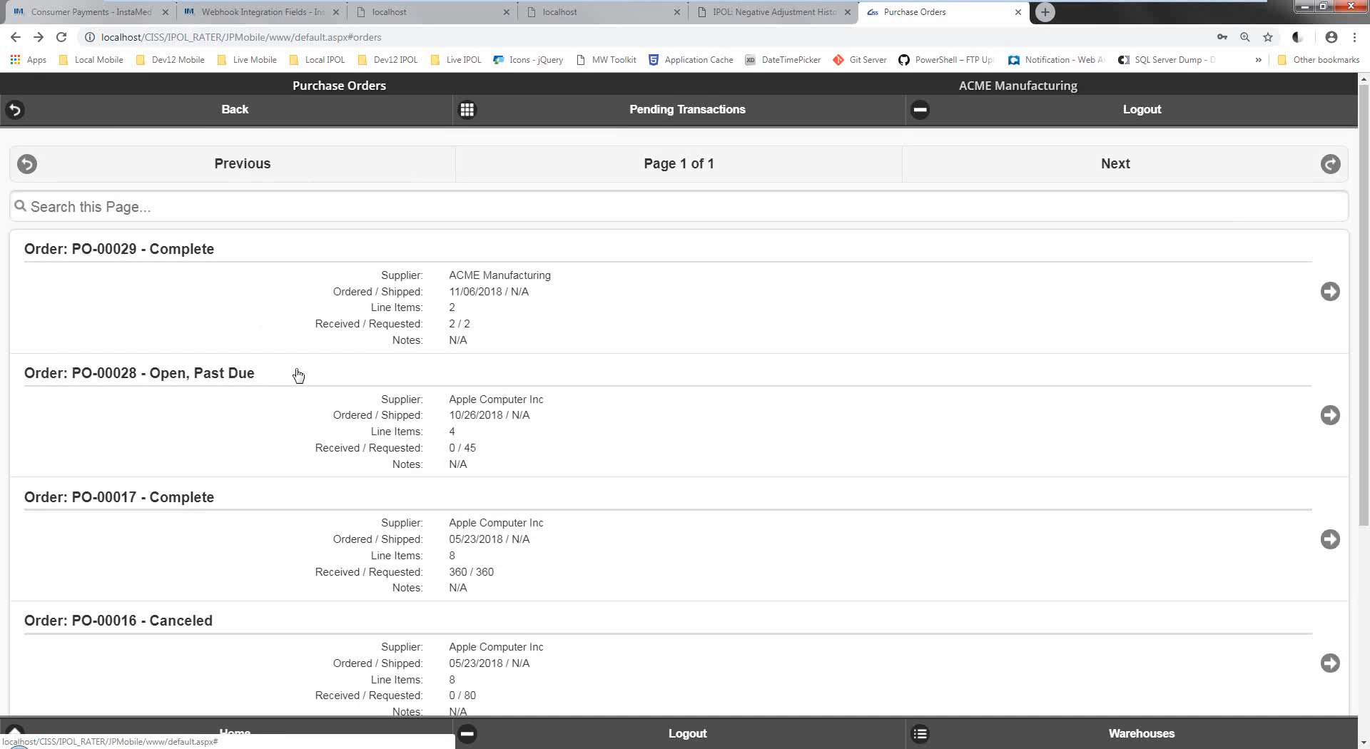
{"action": "left_click", "coordinate": [212, 125]}
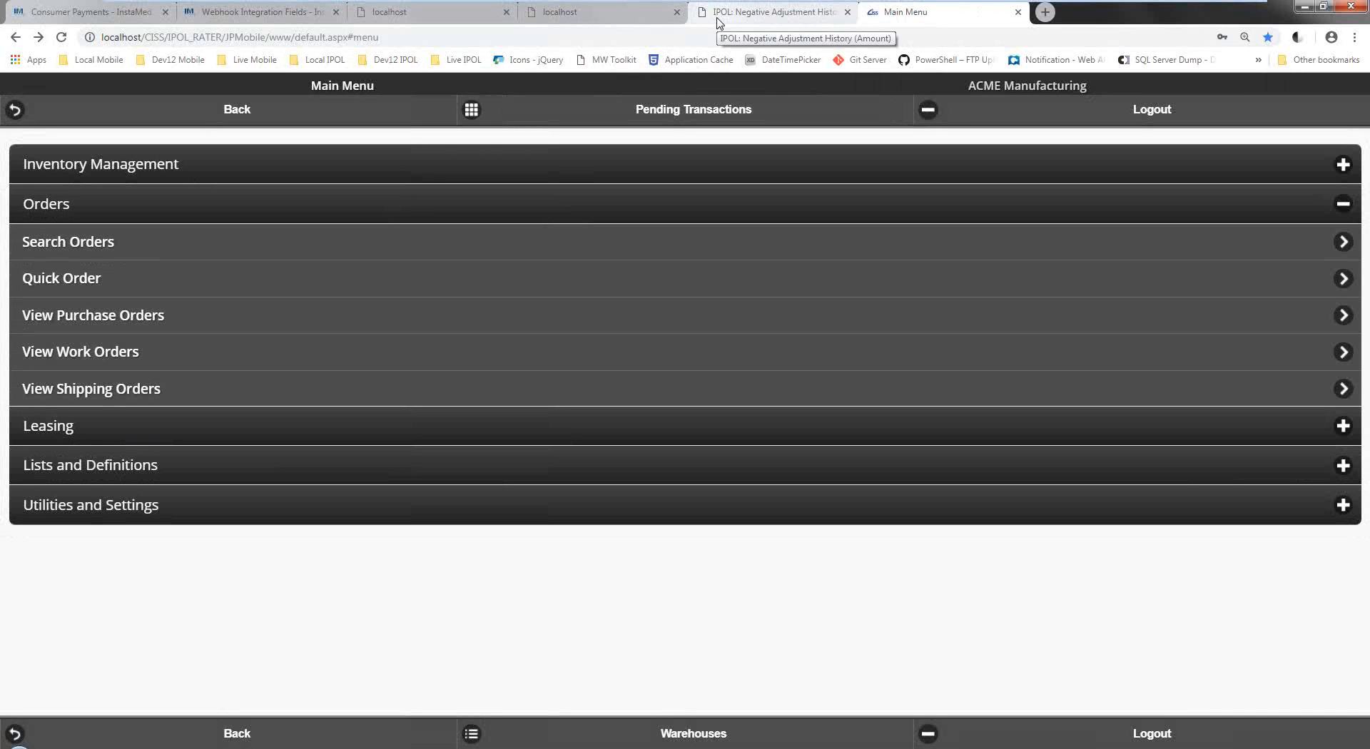
On the desktop Inventory Pro page, open the group permissions settings, keeping Inventory as the security type.
{"action": "left_click", "coordinate": [719, 14]}
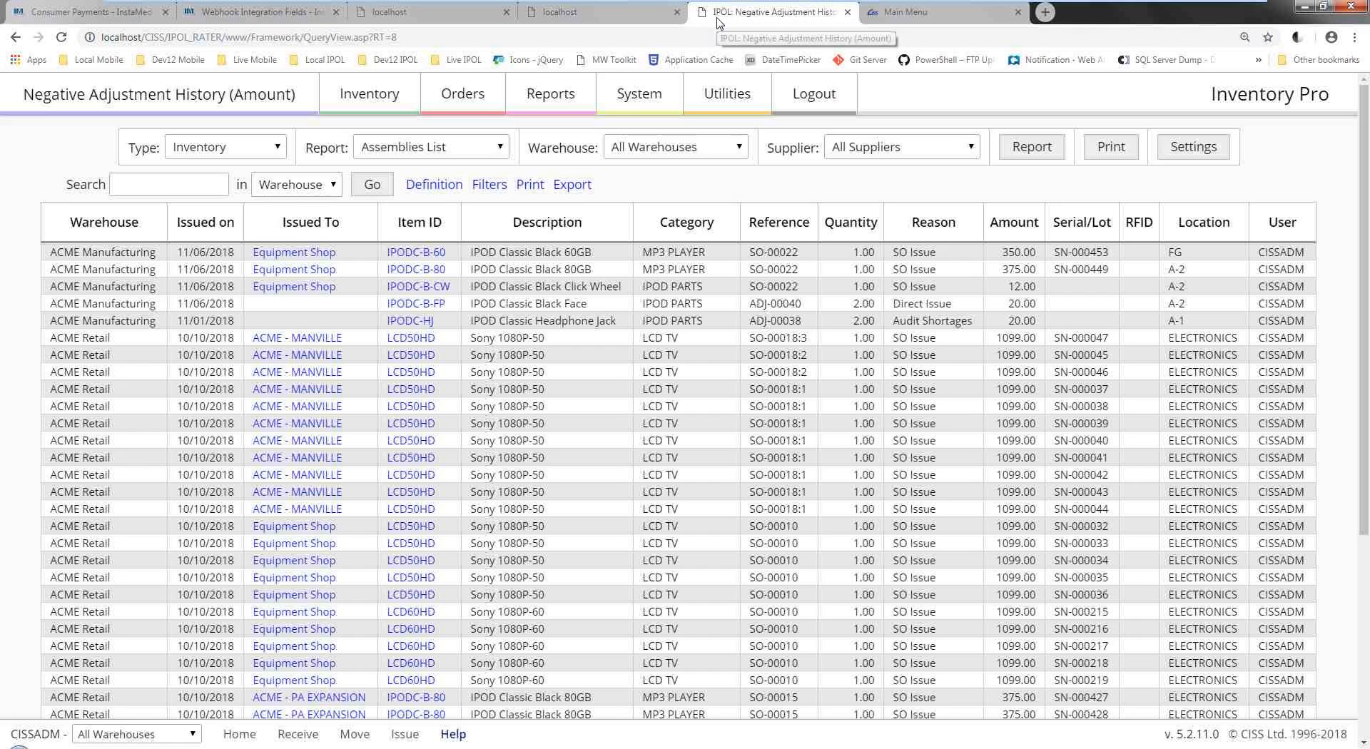
{"action": "mouse_move", "coordinate": [624, 101]}
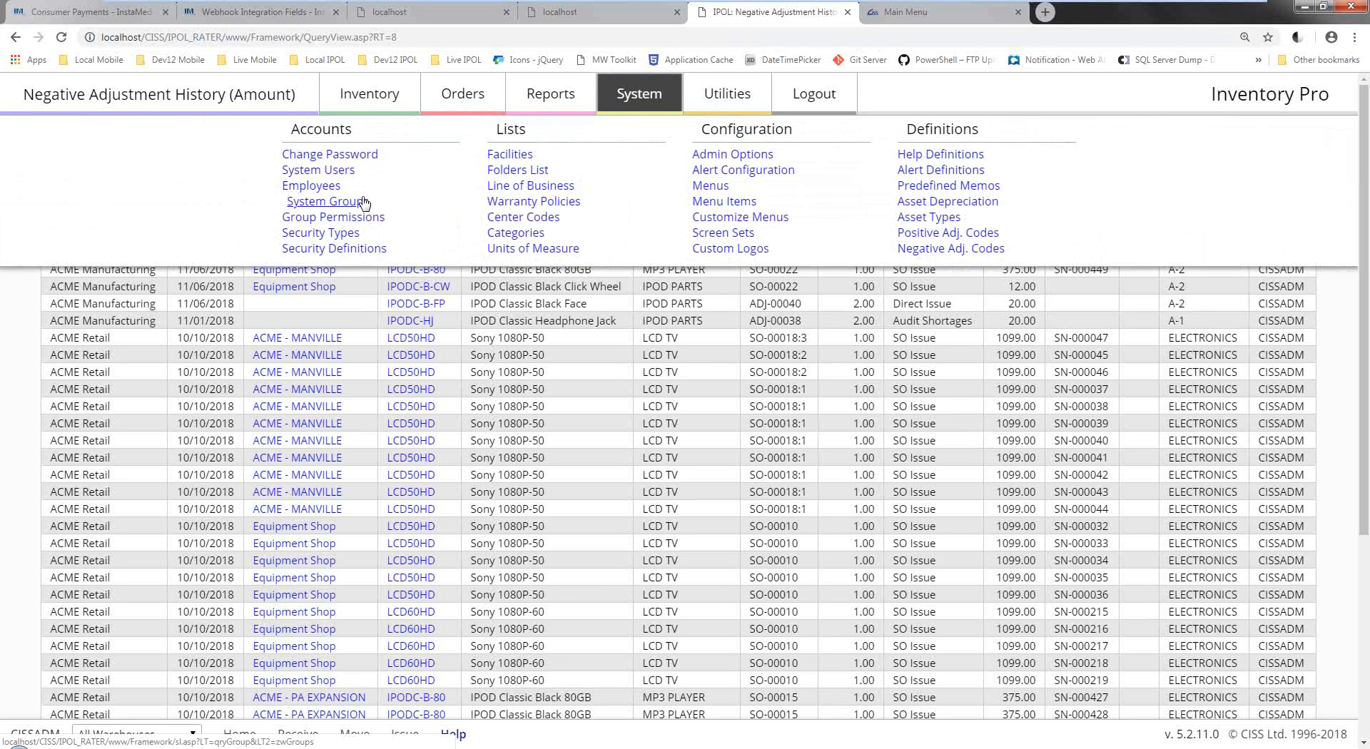
{"action": "left_click", "coordinate": [352, 224]}
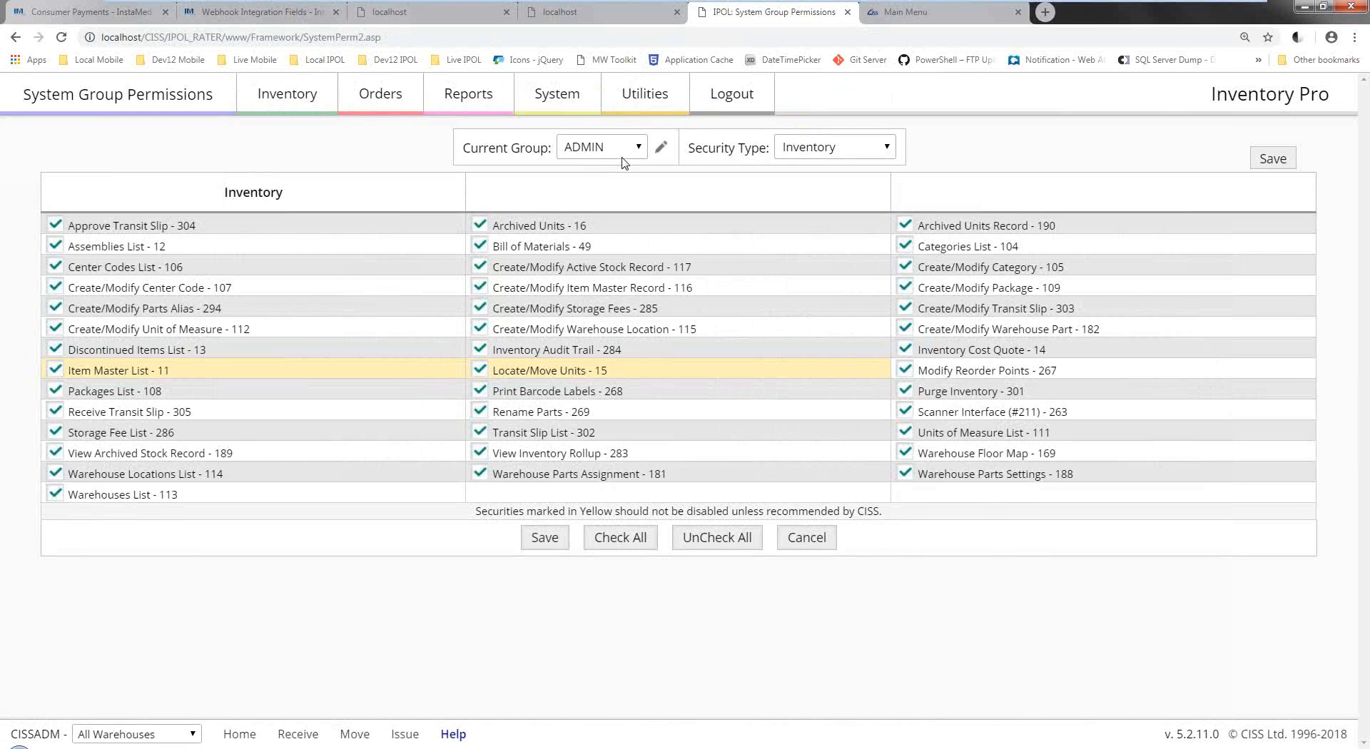
{"action": "left_click", "coordinate": [842, 158]}
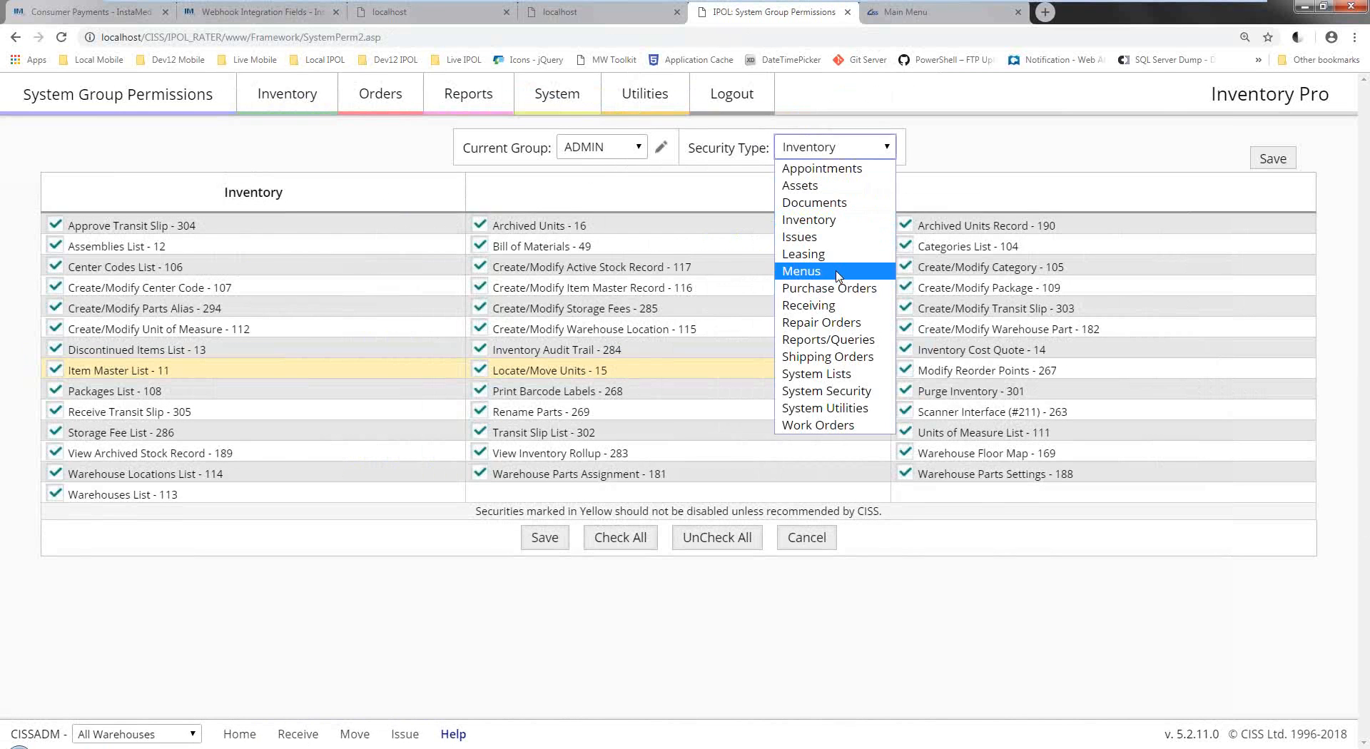
{"action": "left_click", "coordinate": [824, 221]}
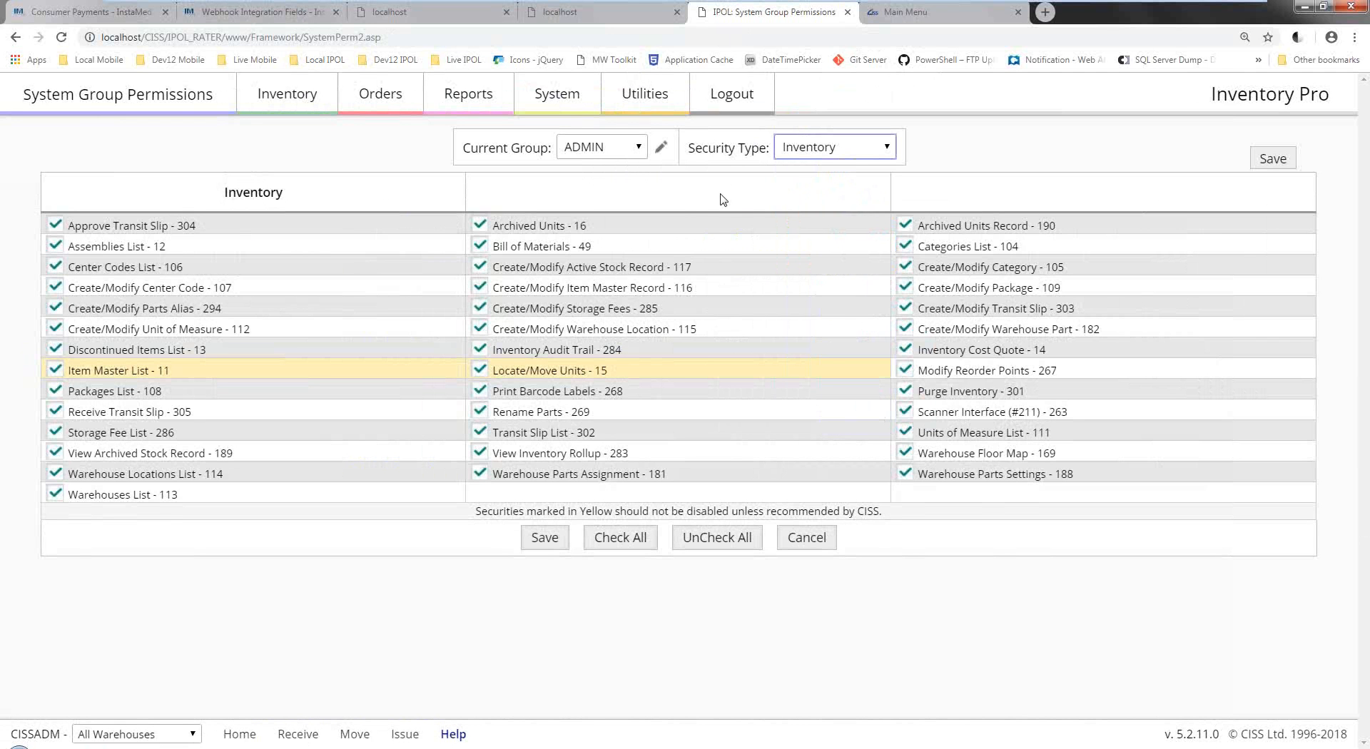
Load the EMPLOYEE group and show its Reports/Queries permissions.
{"action": "left_click", "coordinate": [630, 152]}
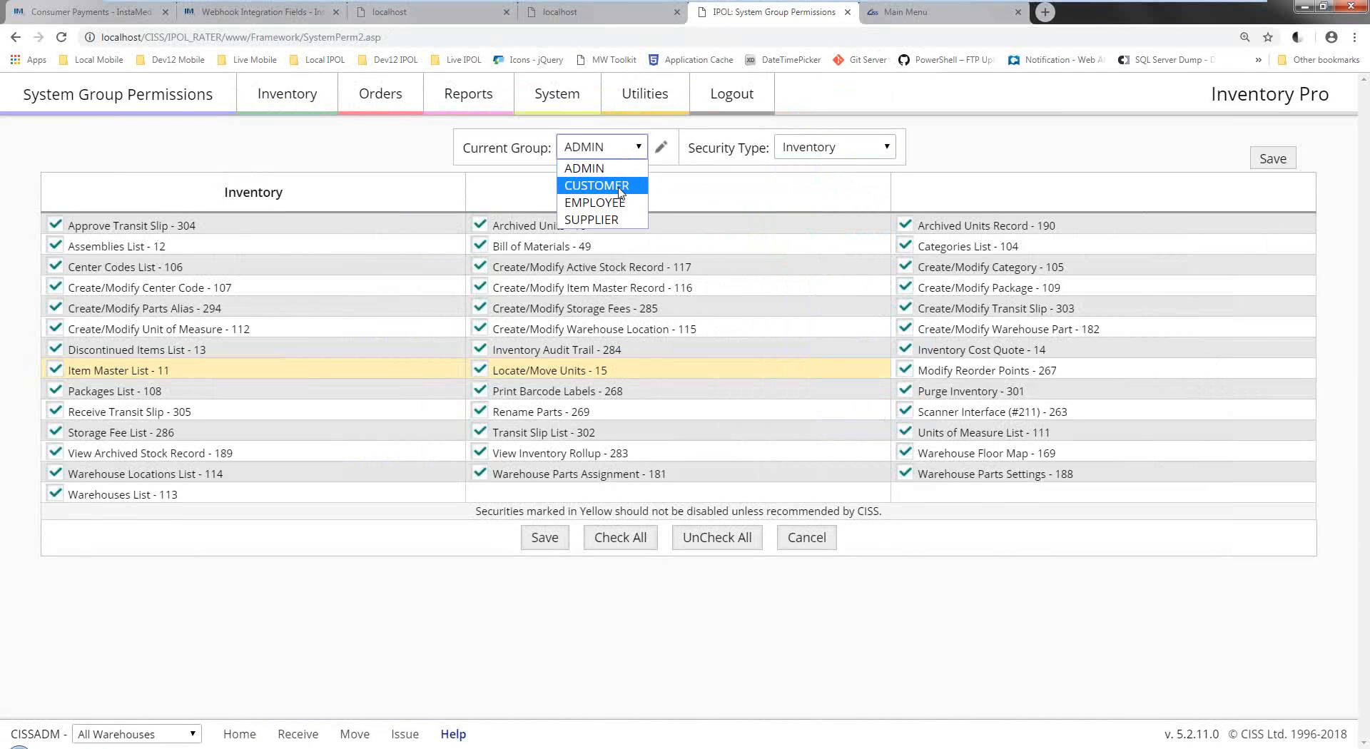
{"action": "left_click", "coordinate": [614, 203]}
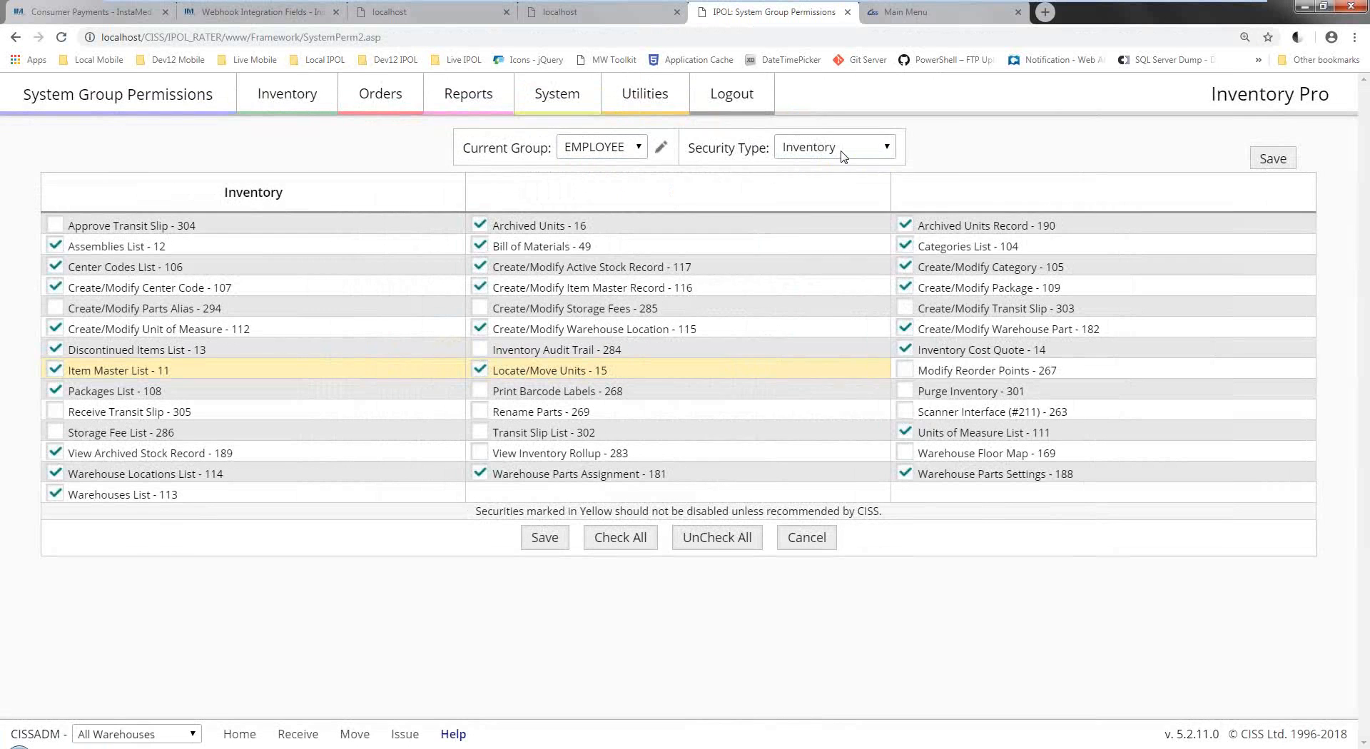
{"action": "left_click", "coordinate": [844, 156]}
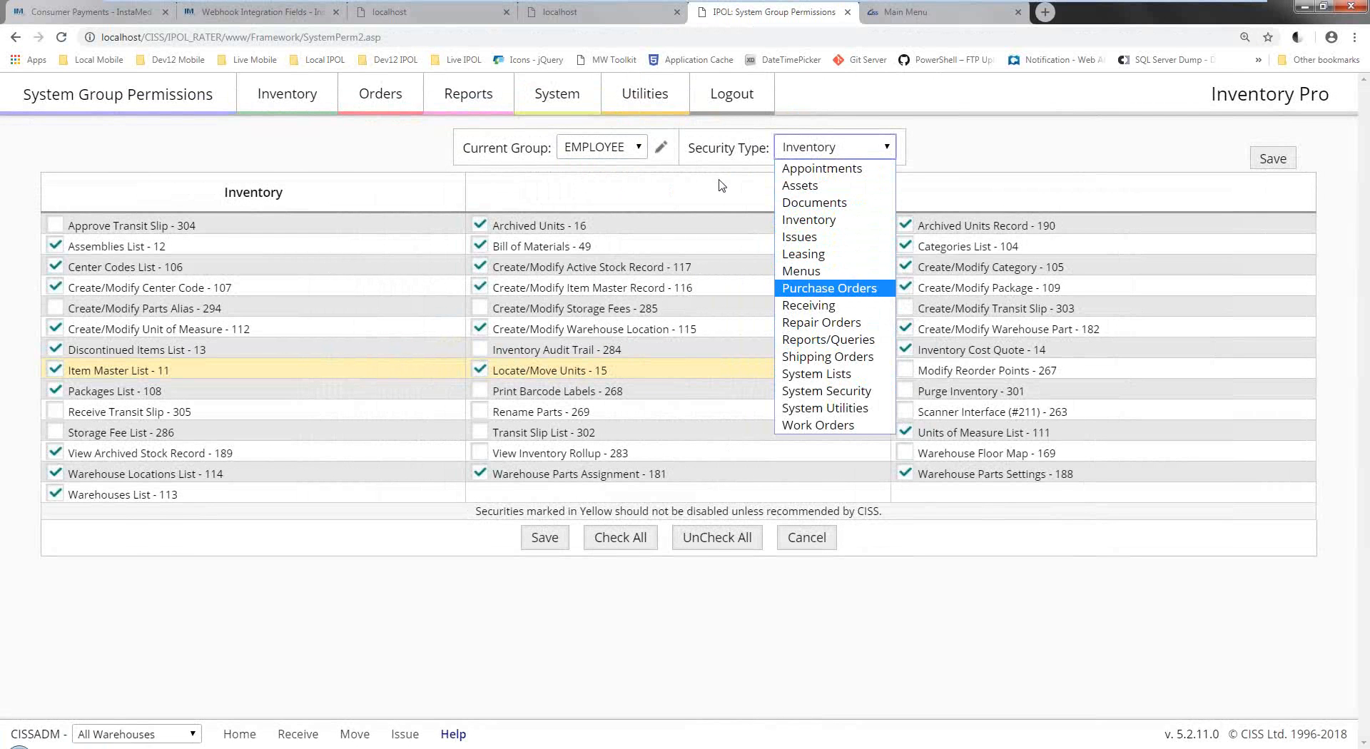
{"action": "left_click", "coordinate": [836, 346]}
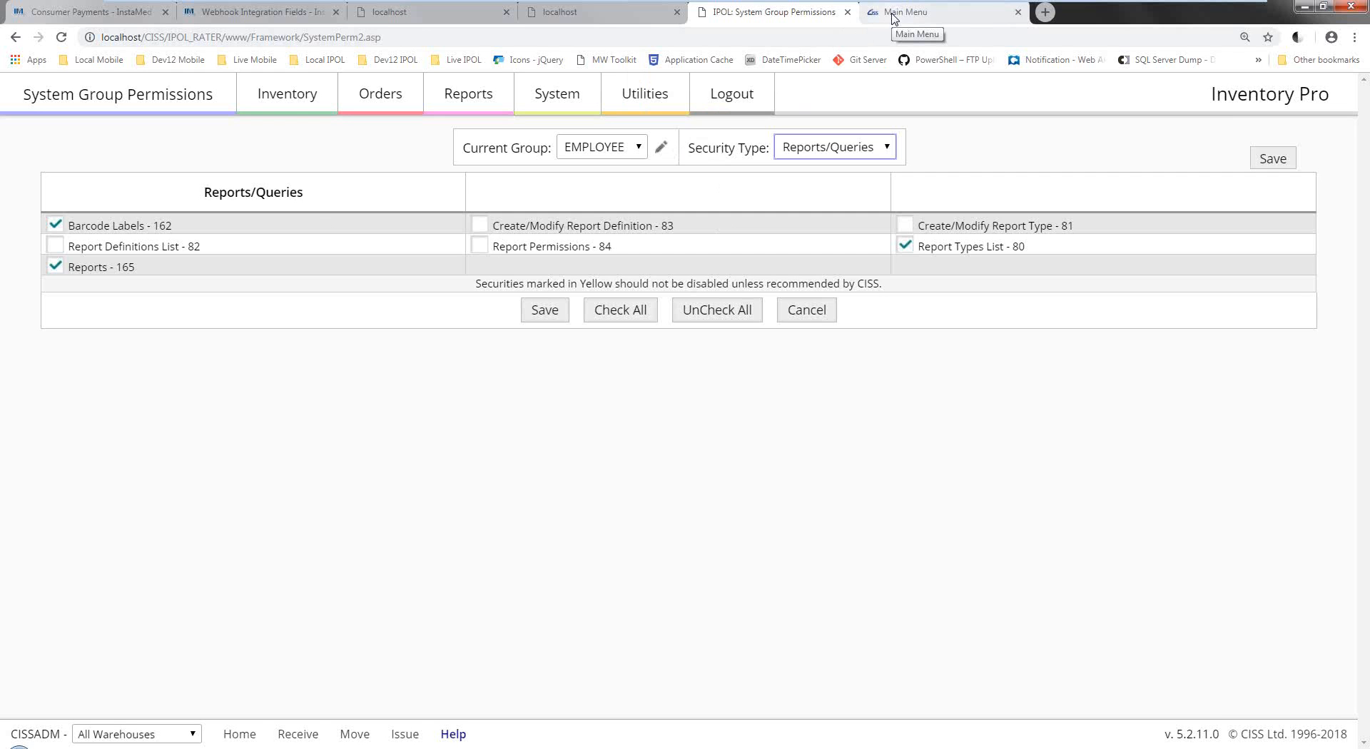
{"action": "left_click", "coordinate": [893, 17]}
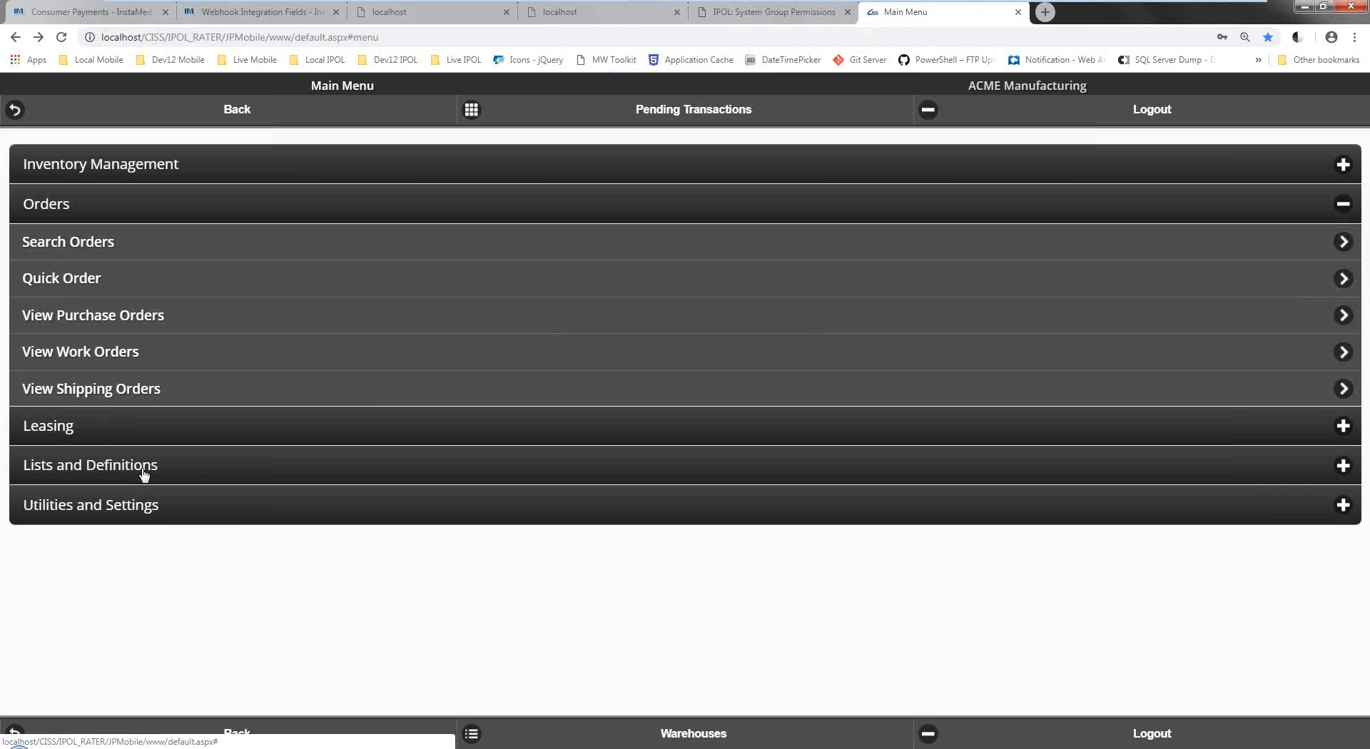
{"action": "mouse_move", "coordinate": [484, 748]}
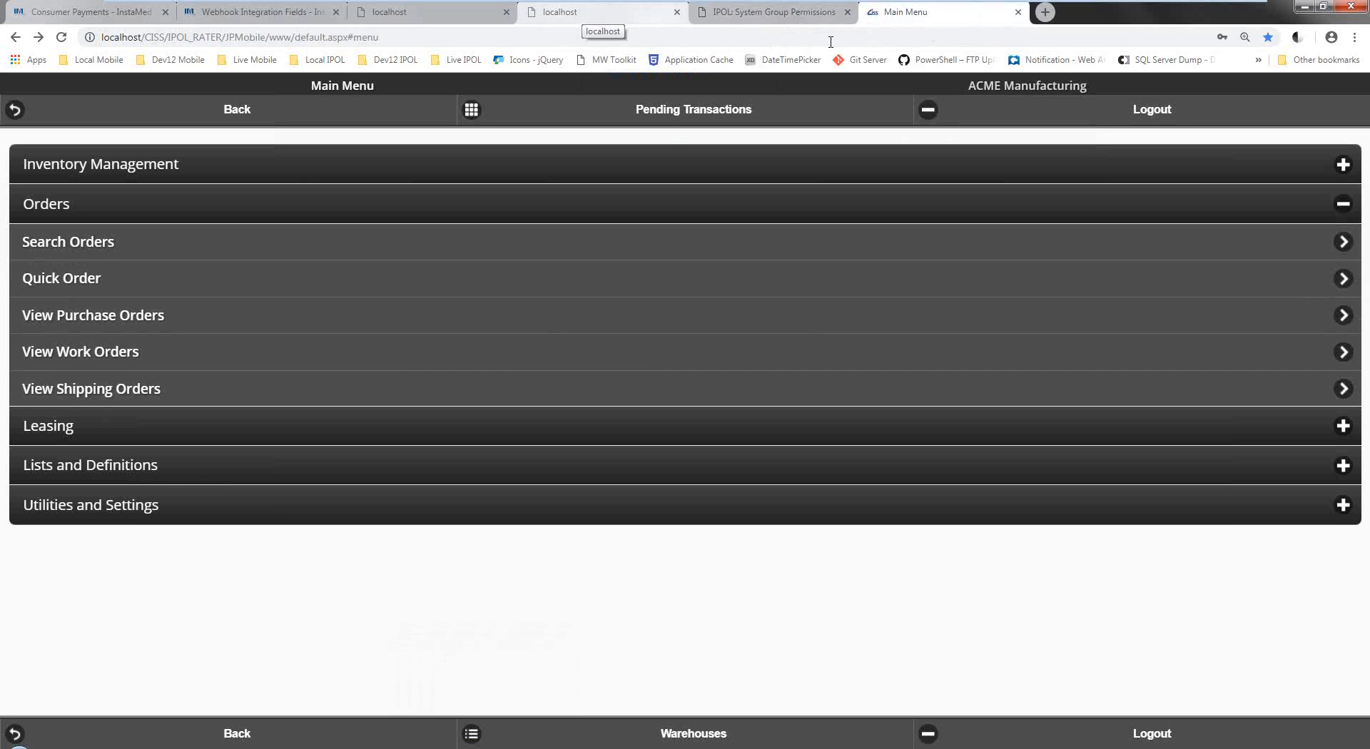
{"action": "left_click", "coordinate": [813, 12]}
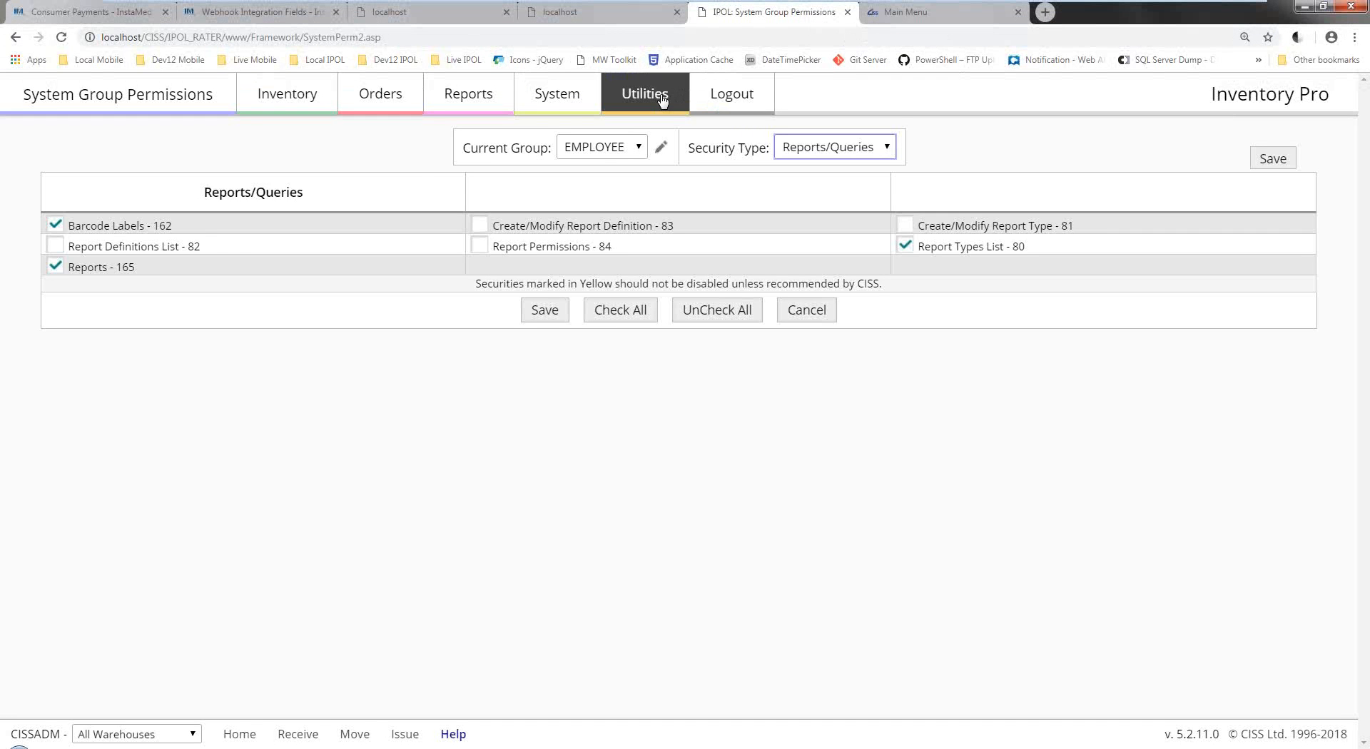
Open the Import and Export page, then place the Sage Interface log window to its right.
{"action": "mouse_move", "coordinate": [662, 100]}
{"action": "left_click", "coordinate": [640, 189]}
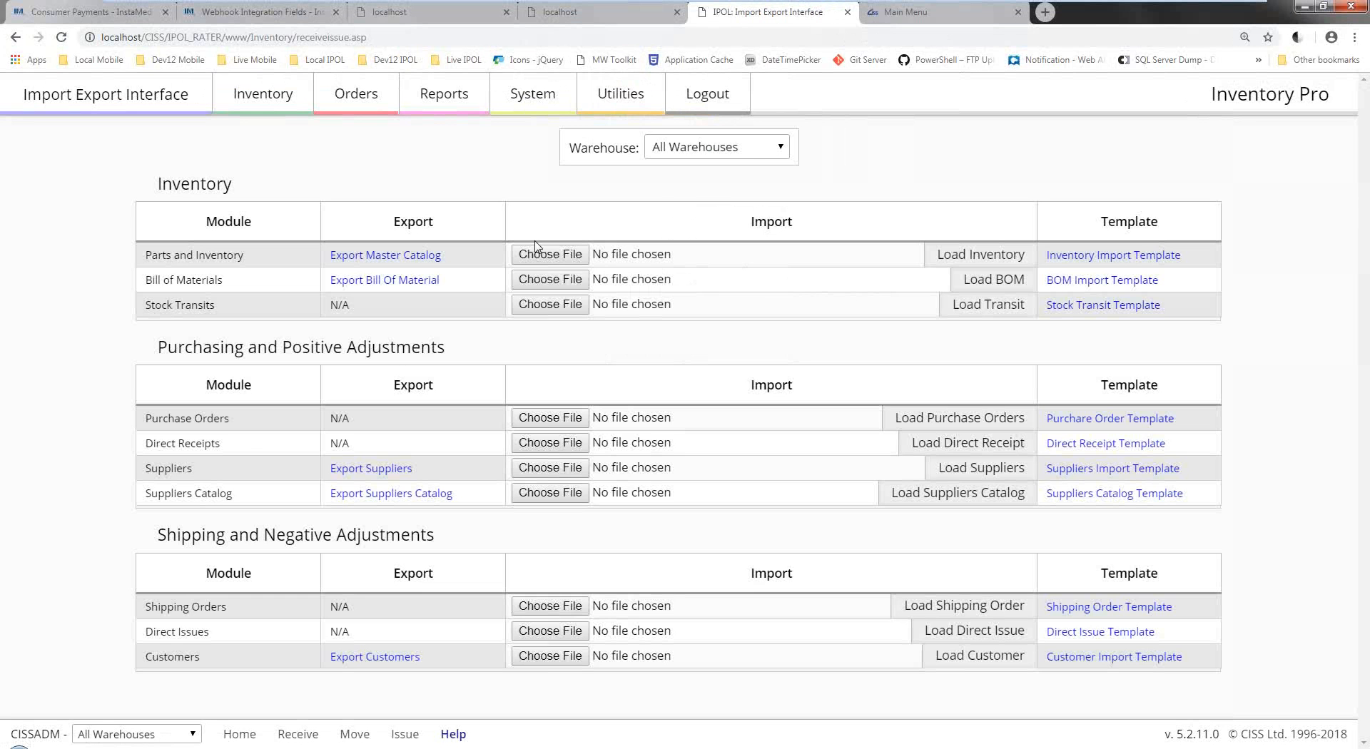
{"action": "left_click", "coordinate": [485, 748]}
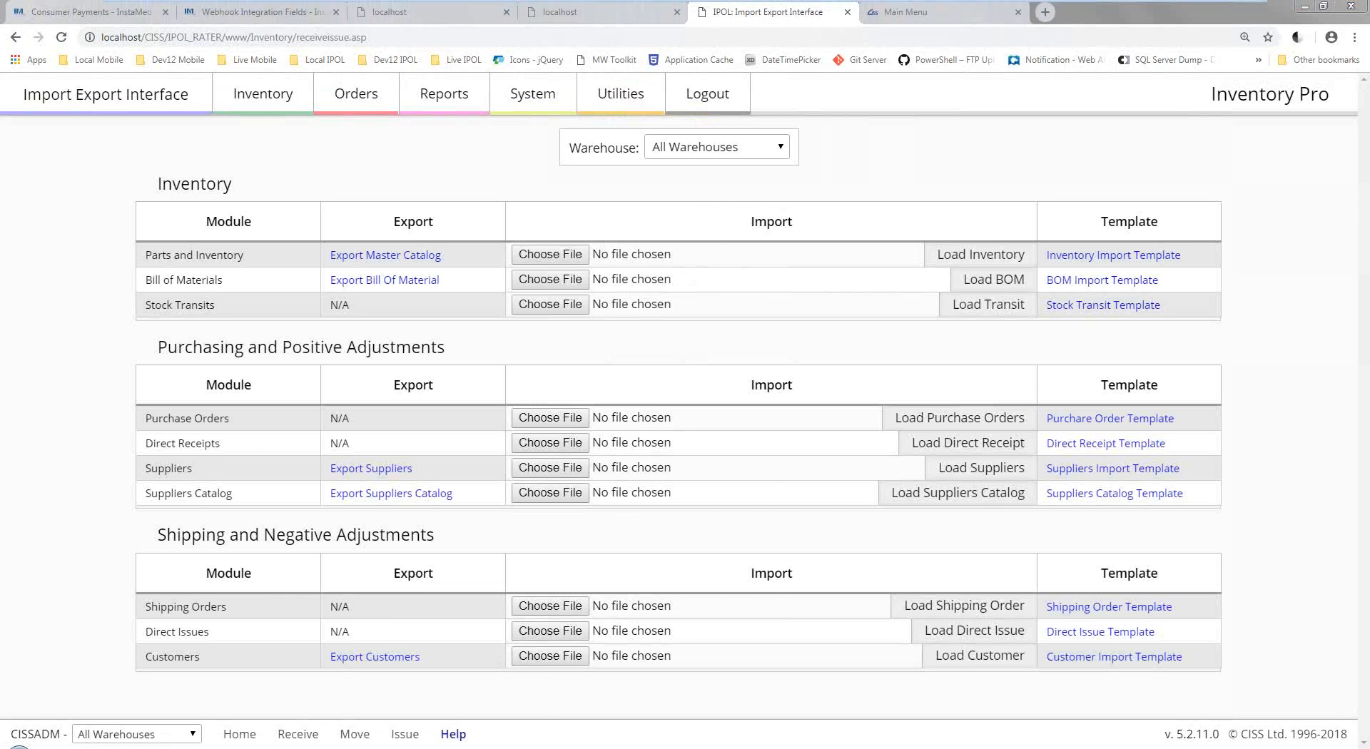
{"action": "left_click_drag", "start_coordinate": [842, 393], "coordinate": [872, 394]}
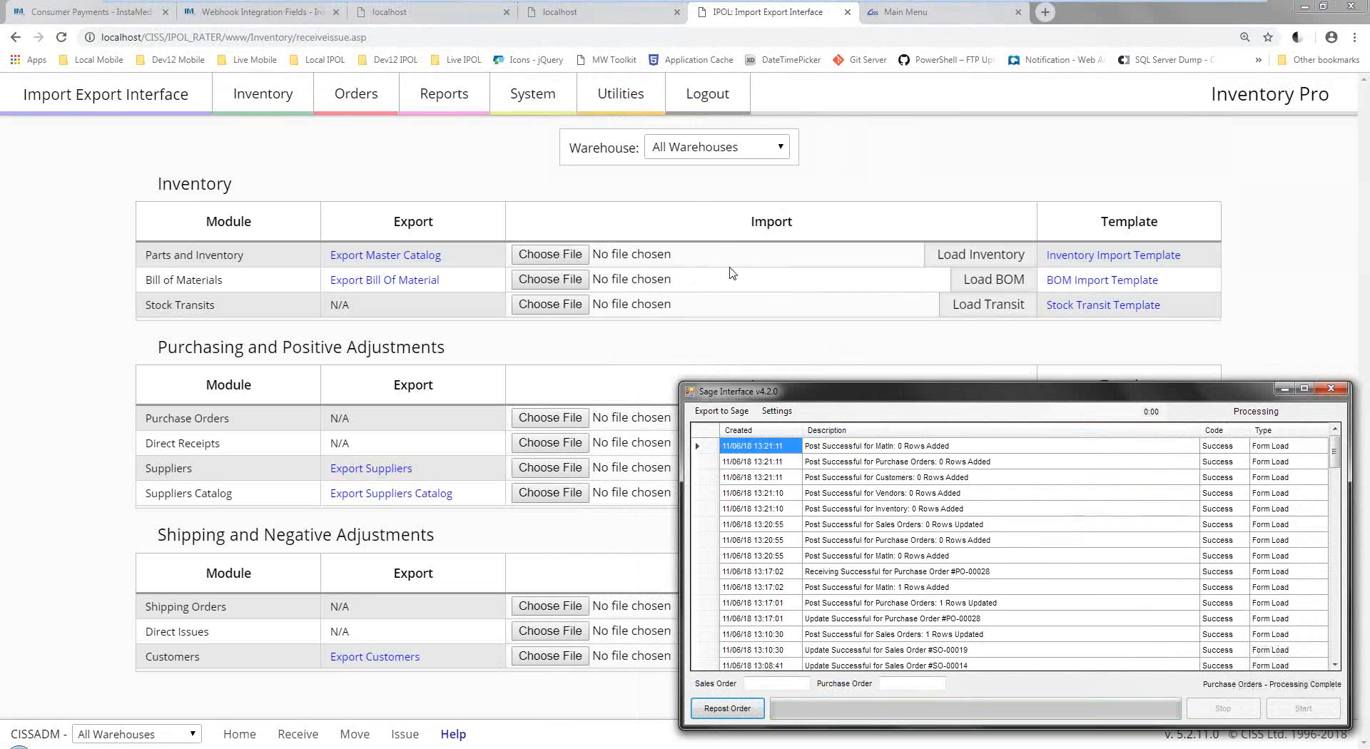
Send the Sage Interface window behind the browser to reveal the full Import Export Interface page.
{"action": "left_click", "coordinate": [718, 340]}
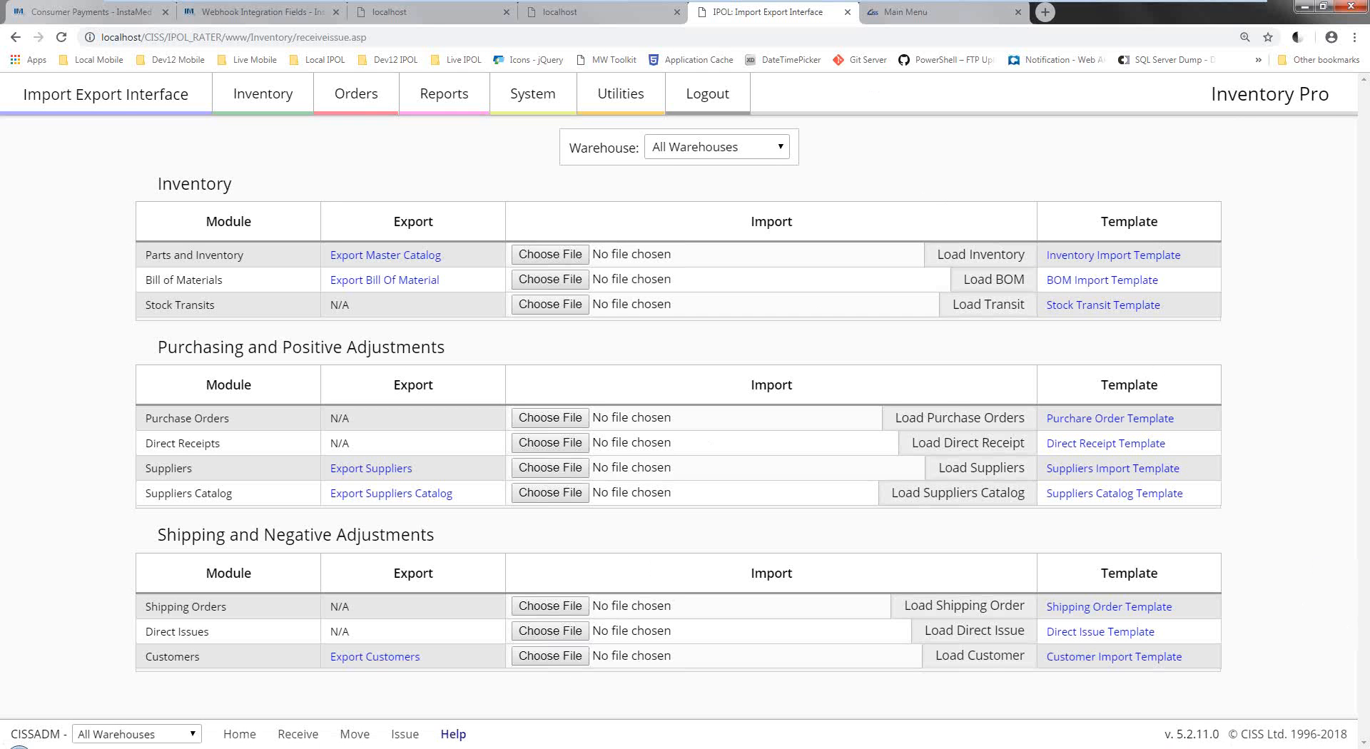
Switch to the Sage Interface log to see the completed cycle with posts at 13:22:30.
{"action": "key", "text": "alt+Tab"}
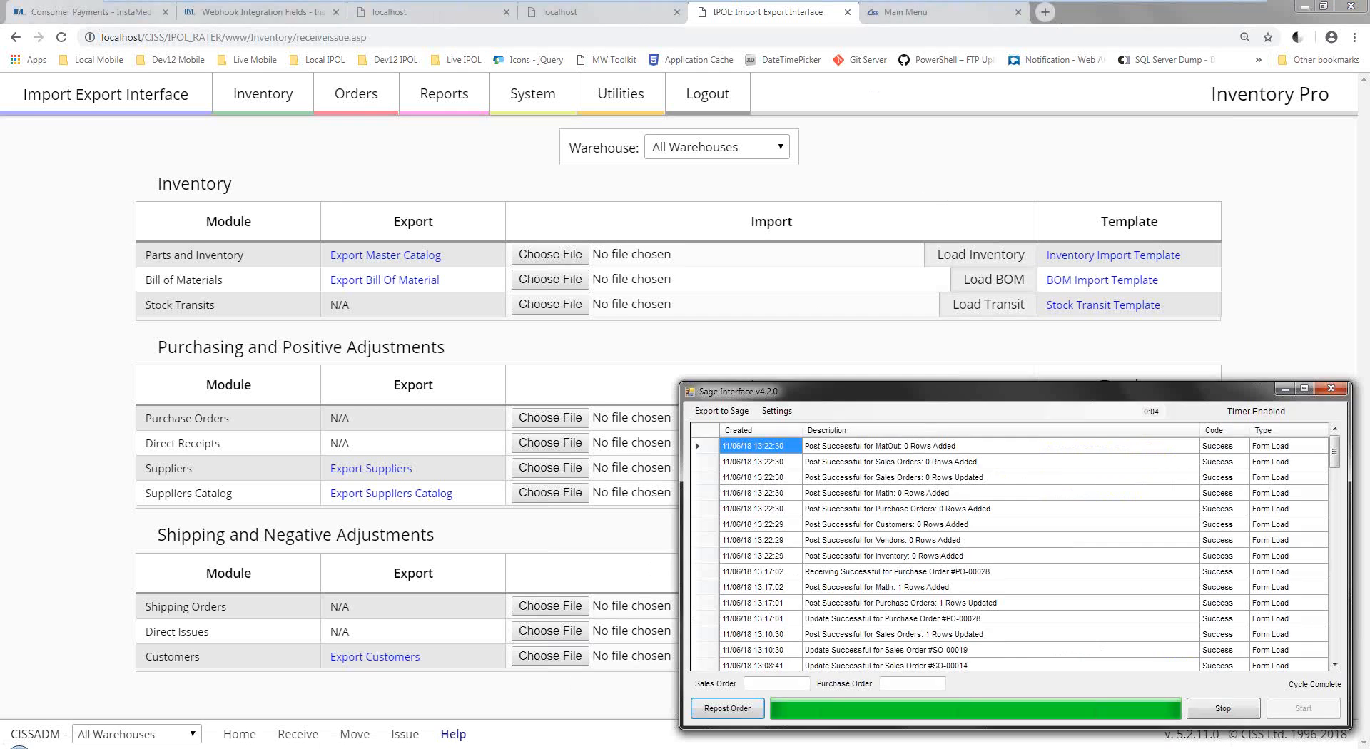
Minimize the browser, snap Sage 50 to the right half to review Customers, then return to Inventory Pro.
{"action": "left_click", "coordinate": [1308, 10]}
{"action": "left_click", "coordinate": [1309, 6]}
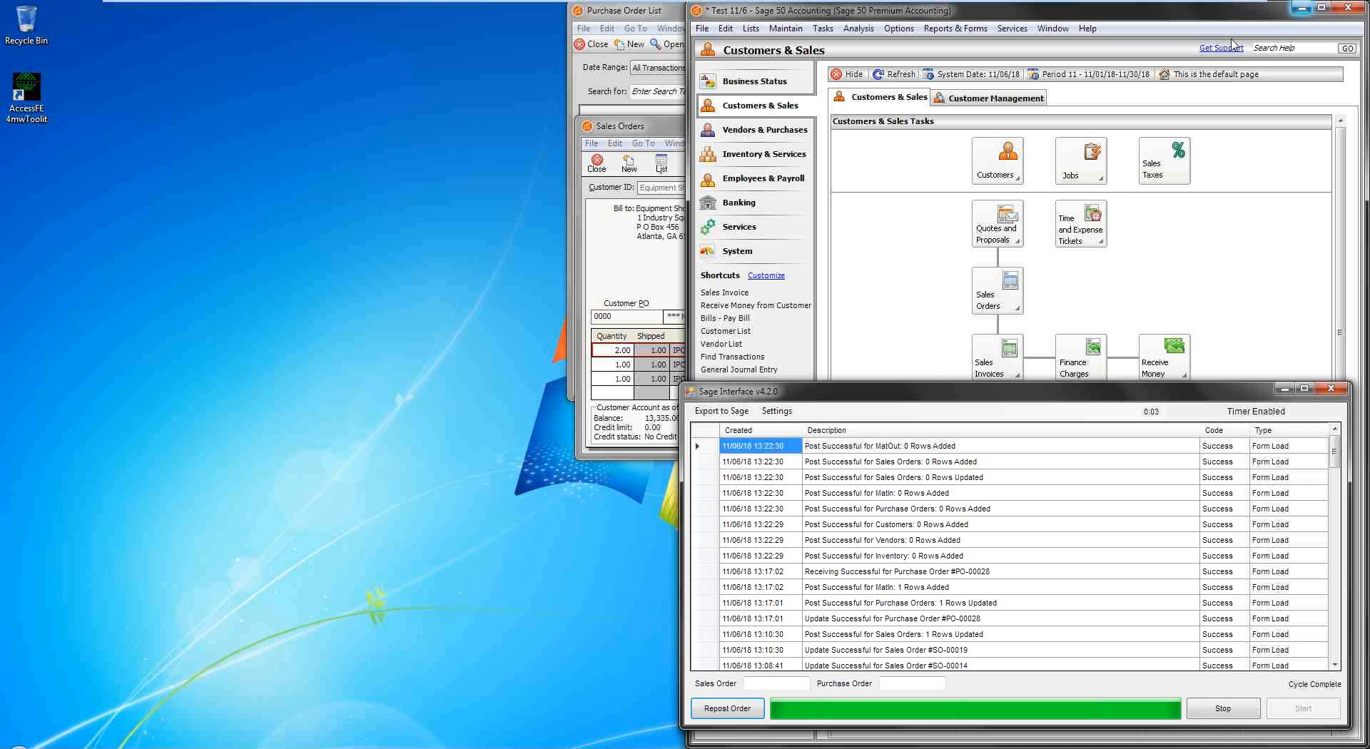
{"action": "left_click", "coordinate": [1036, 13]}
{"action": "left_click_drag", "start_coordinate": [1035, 13], "coordinate": [2, 133]}
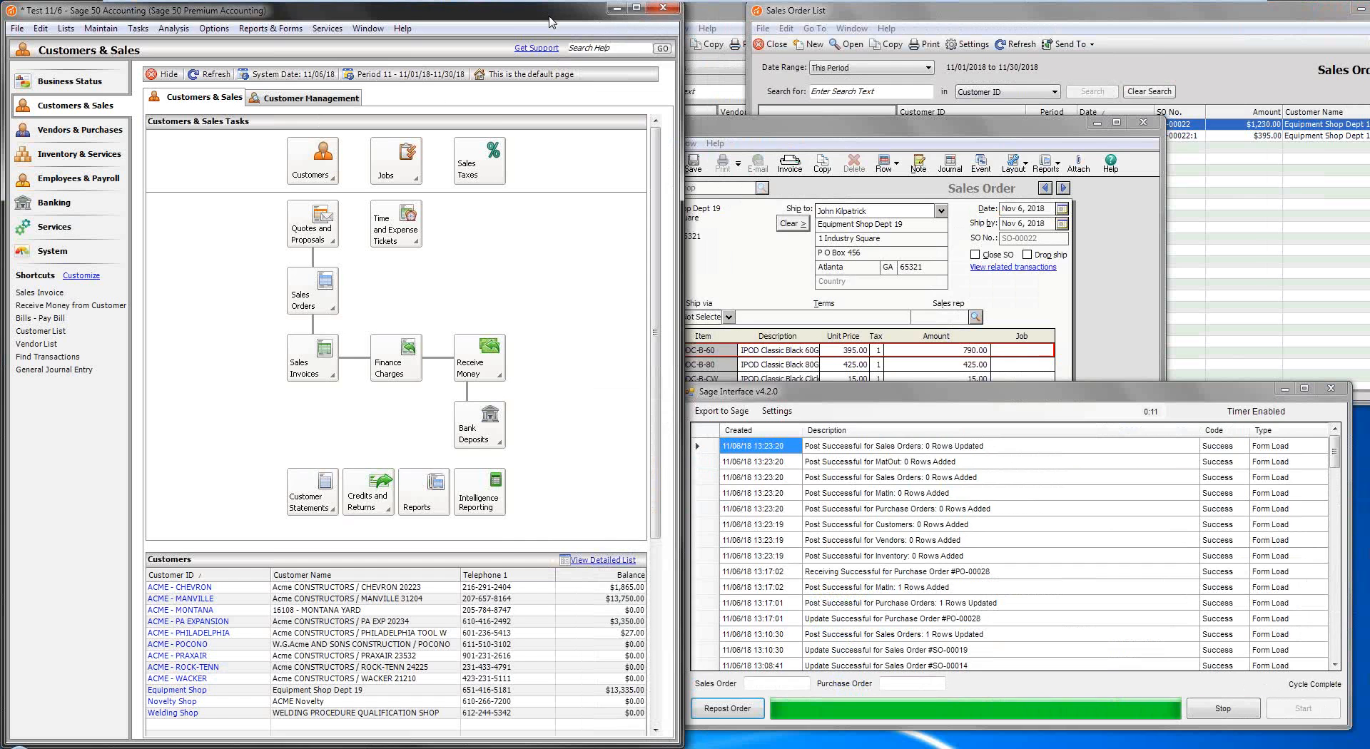
{"action": "key", "text": "super+Right"}
{"action": "key", "text": "super+Right"}
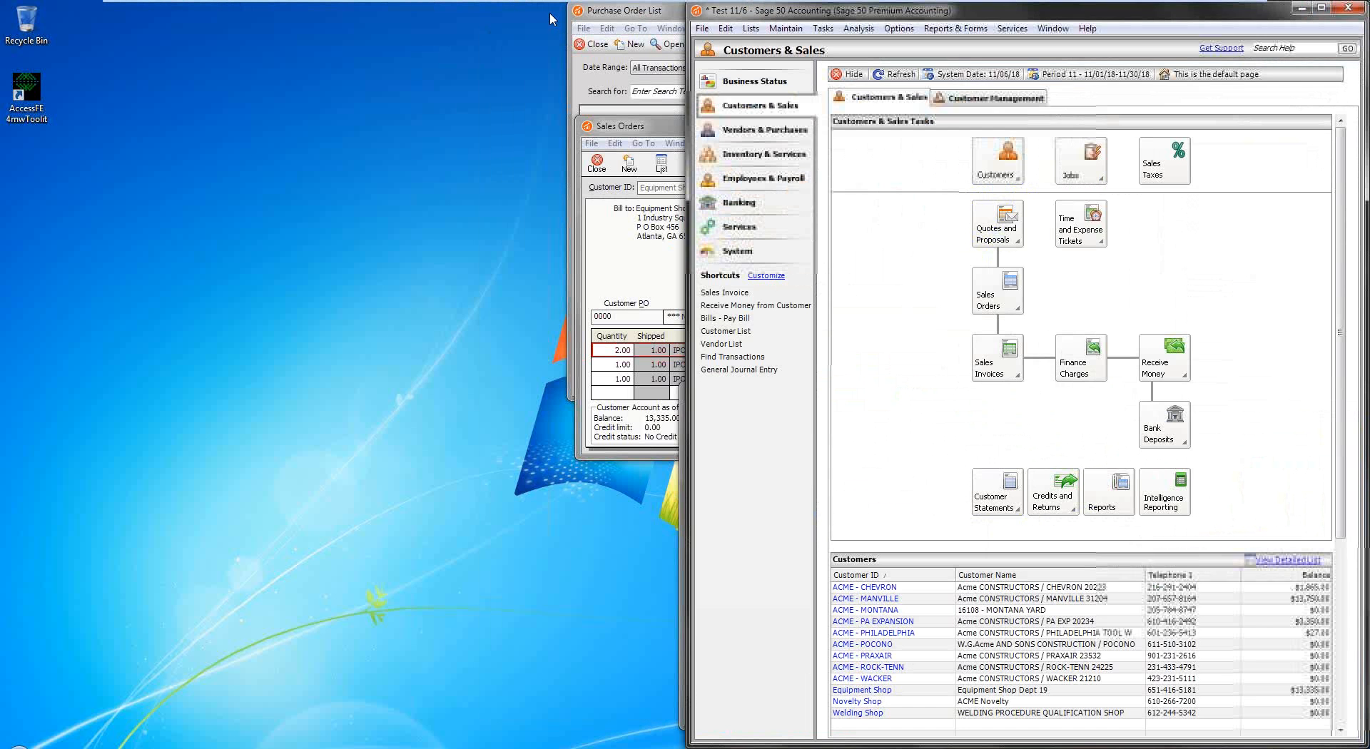
{"action": "left_click", "coordinate": [425, 190]}
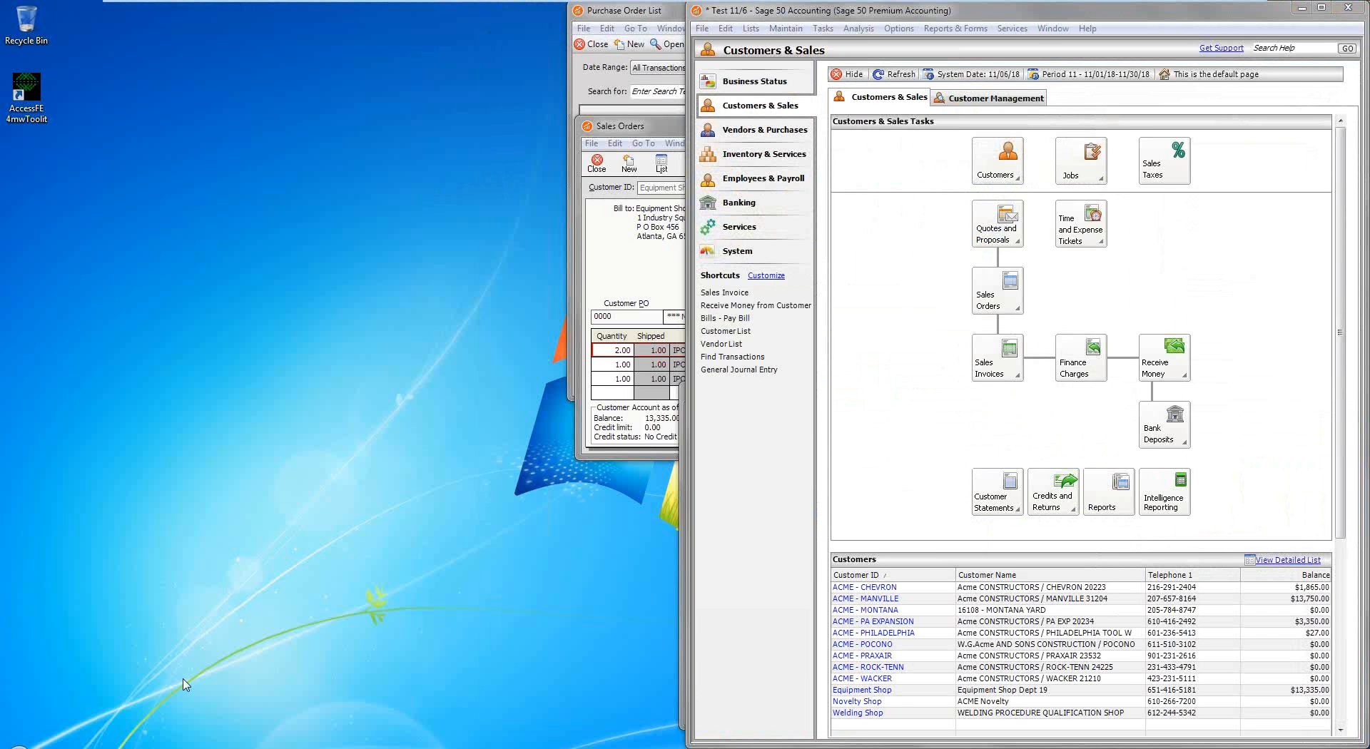
{"action": "left_click", "coordinate": [295, 666]}
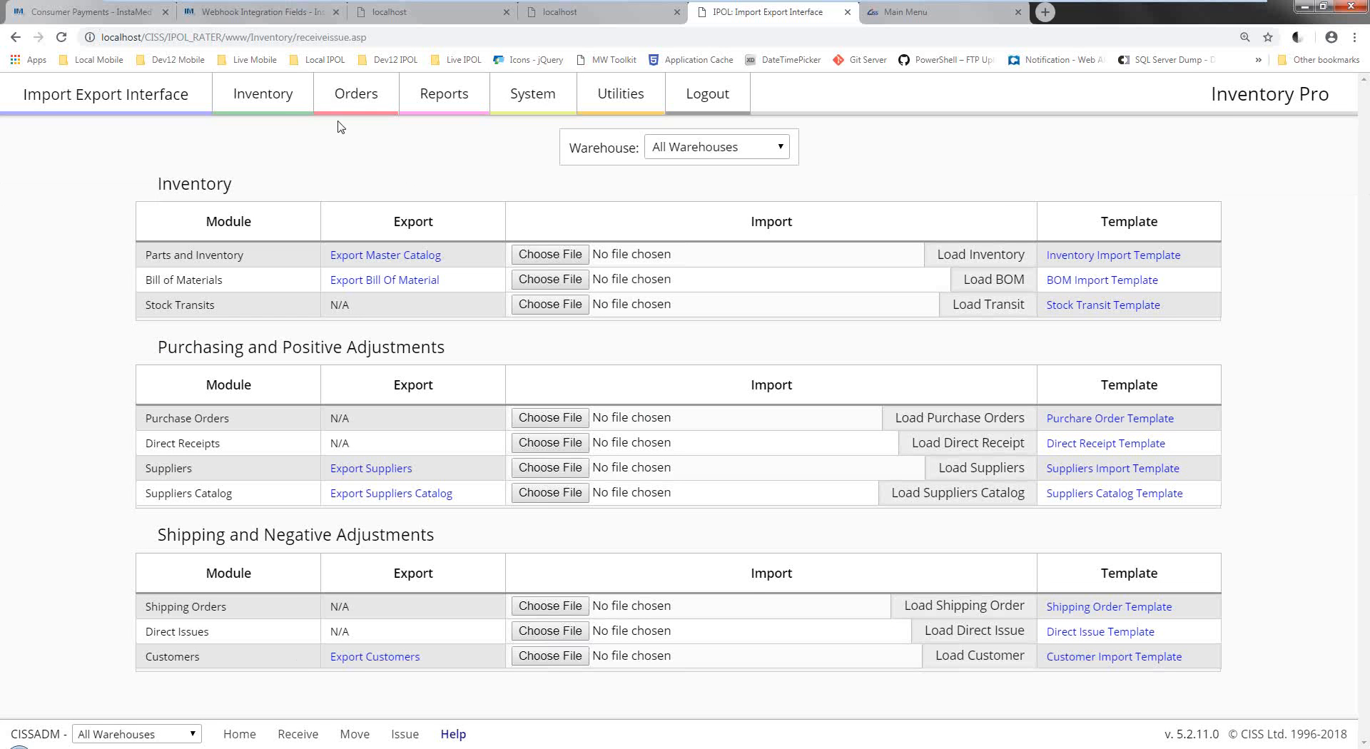
Move from the Item Master List to the Warehouses List showing five ACME warehouses.
{"action": "left_click", "coordinate": [289, 104]}
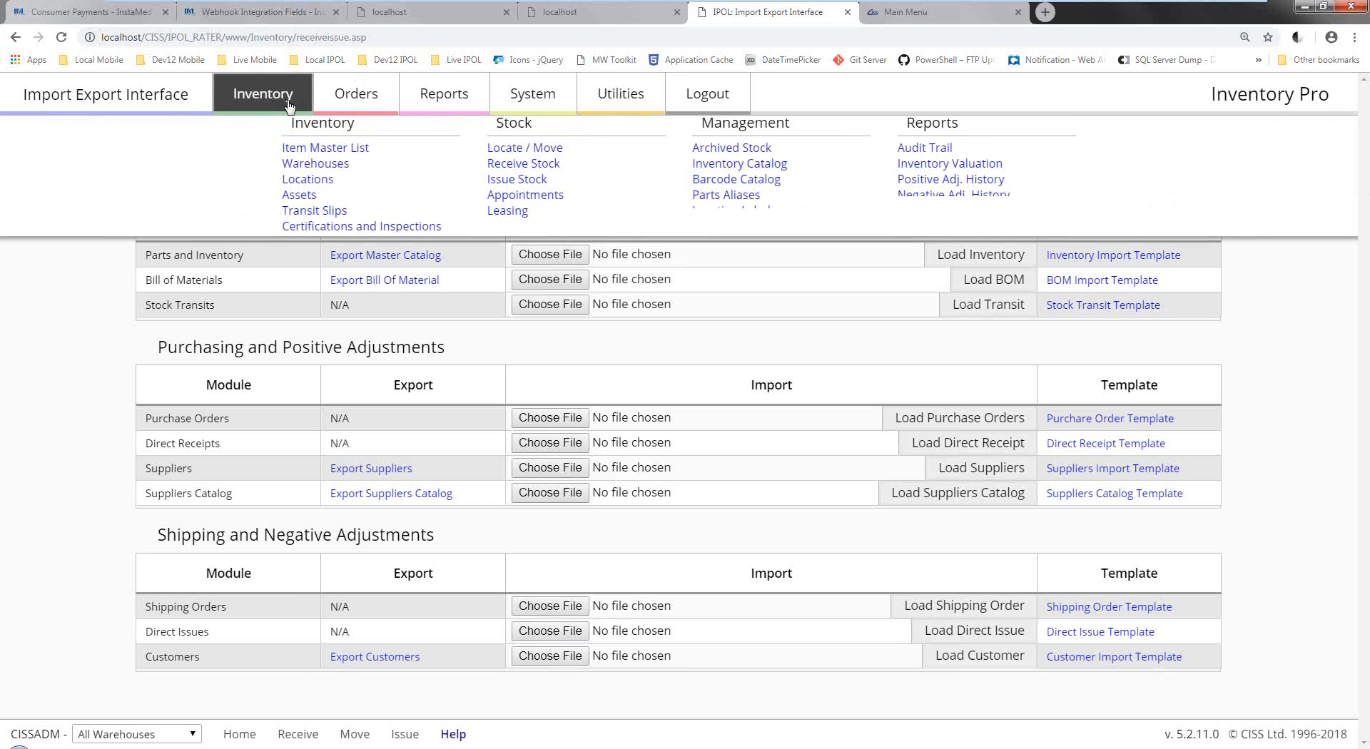
{"action": "left_click", "coordinate": [312, 161]}
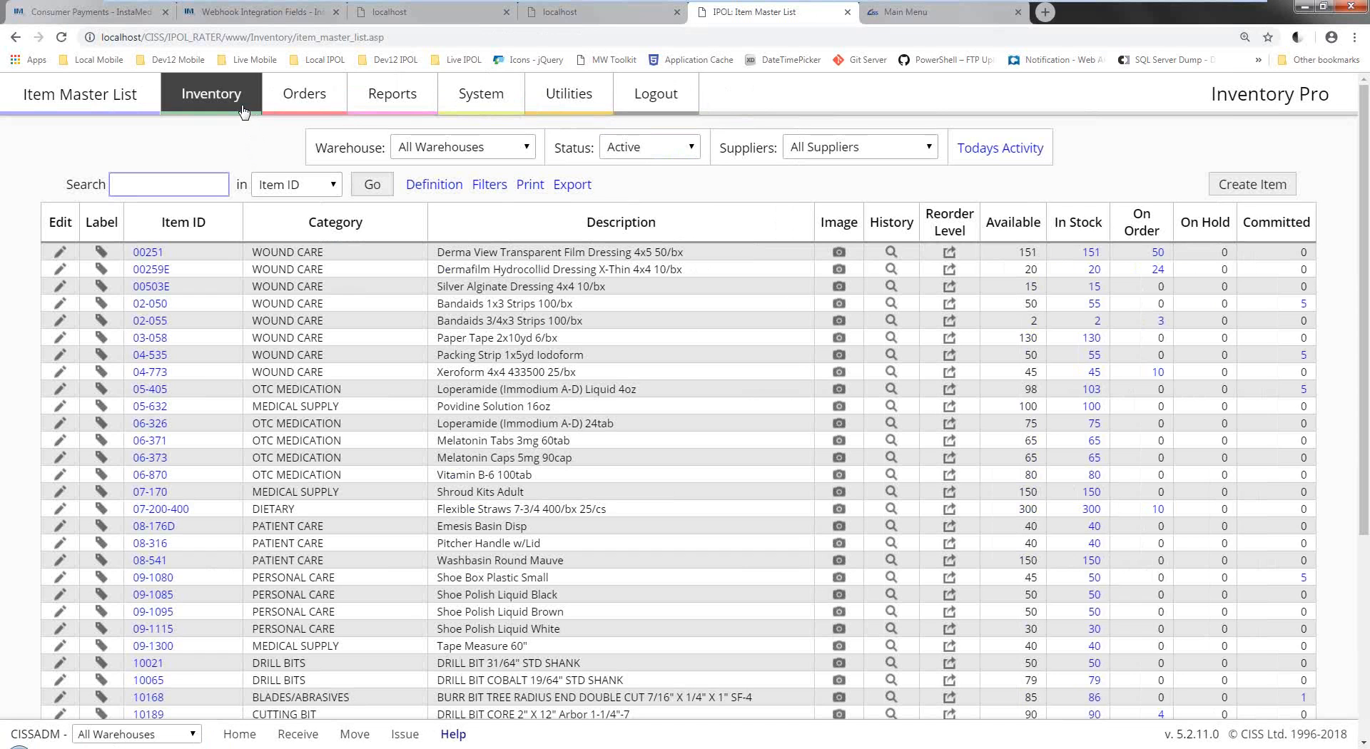
{"action": "left_click", "coordinate": [244, 107]}
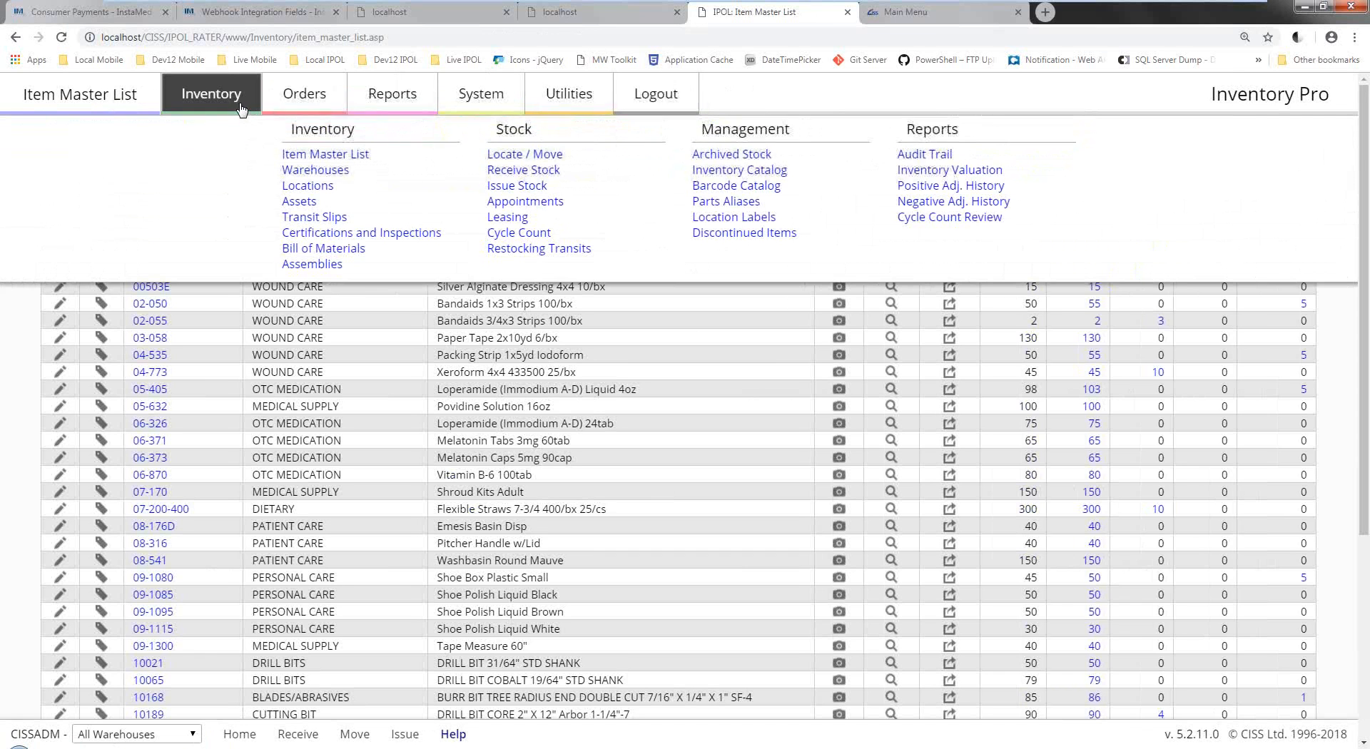
{"action": "left_click", "coordinate": [310, 171]}
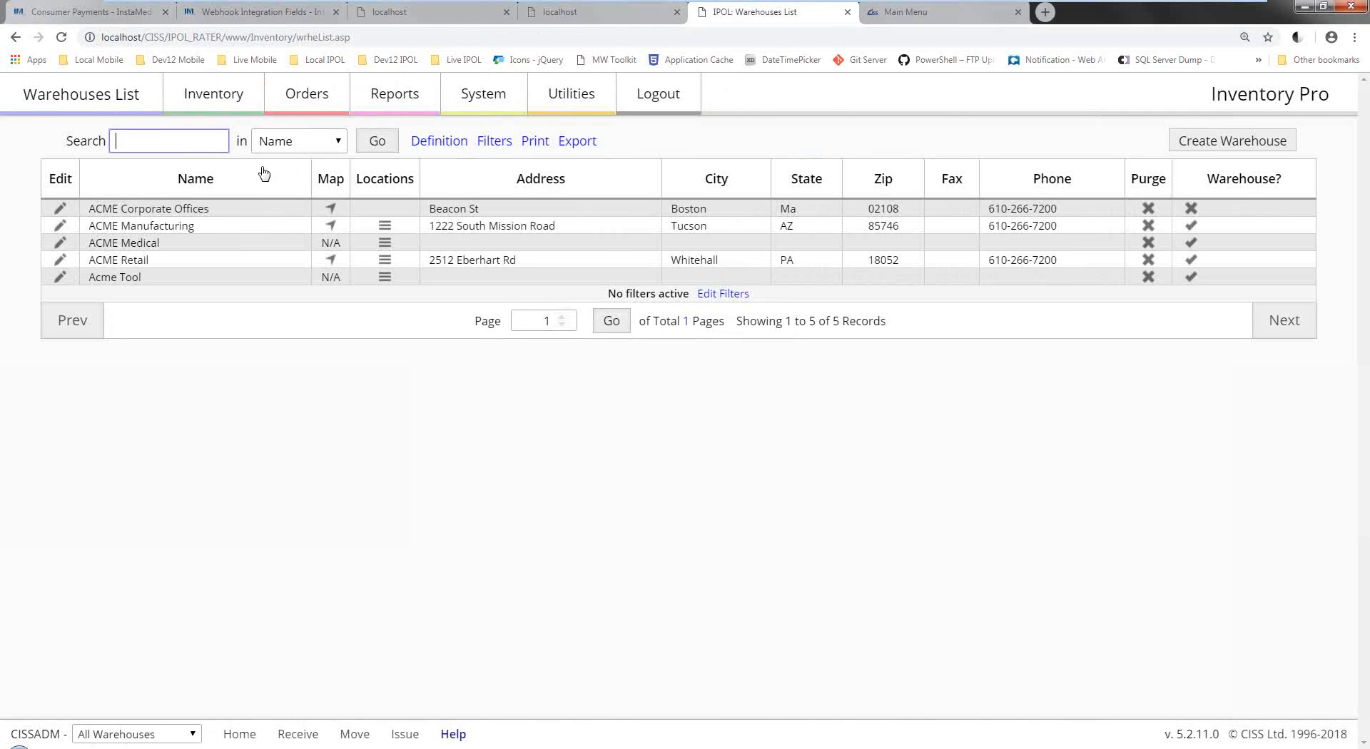
Go to Warehouse Locations, then open the Cycle Count Utility from the Inventory menu.
{"action": "left_click", "coordinate": [227, 113]}
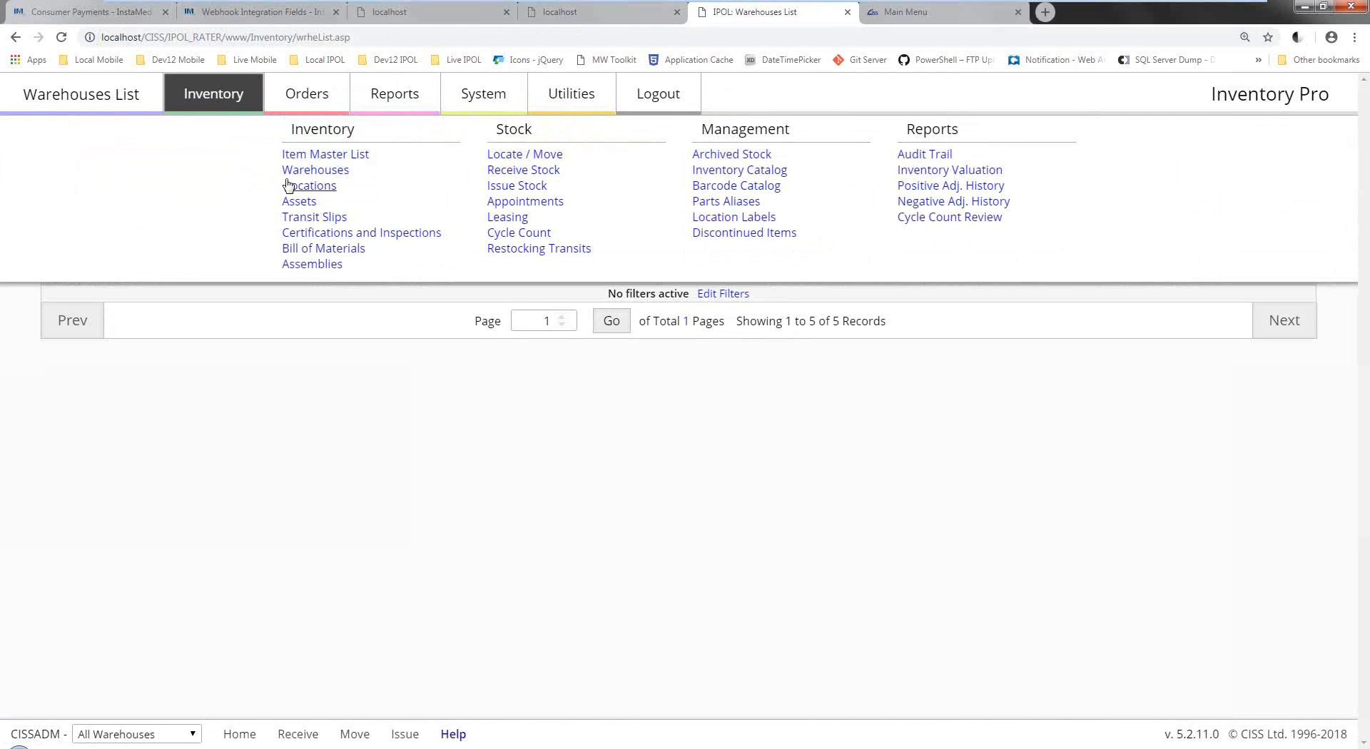
{"action": "left_click", "coordinate": [290, 185]}
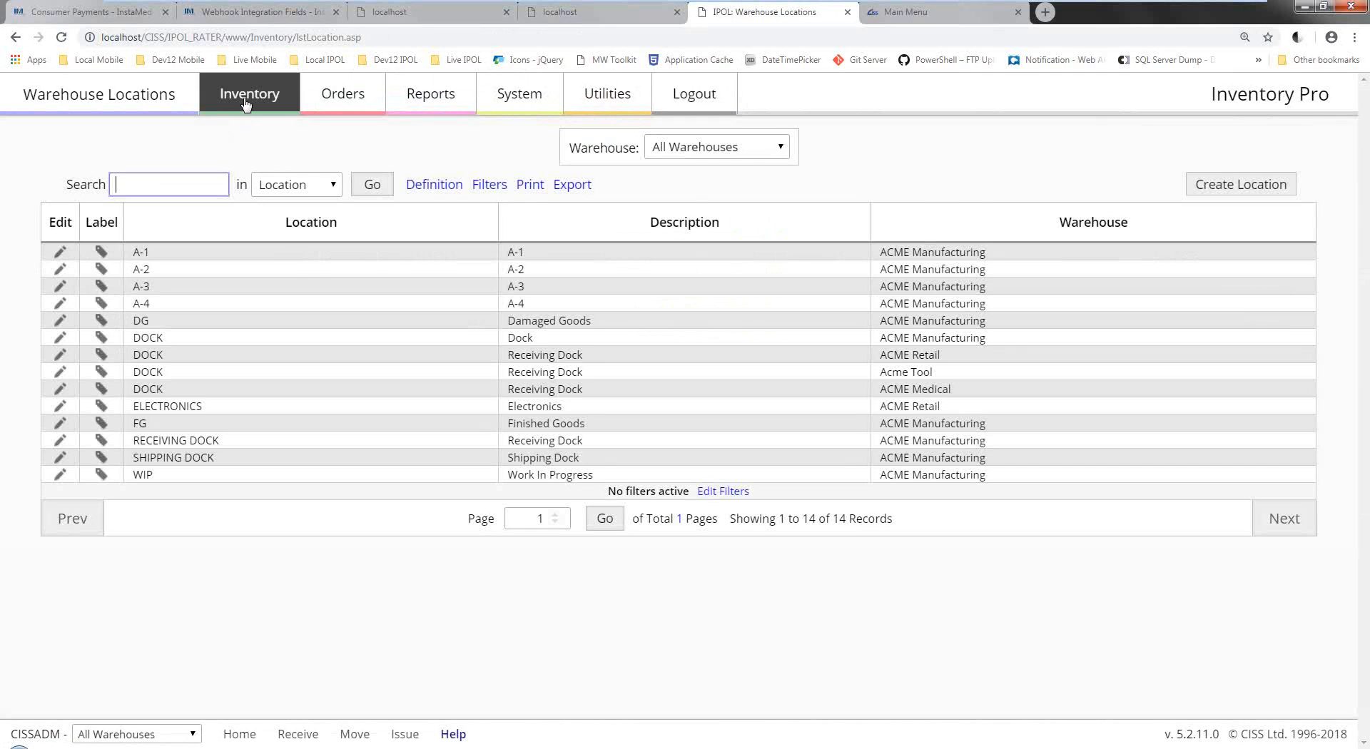
{"action": "mouse_move", "coordinate": [247, 104]}
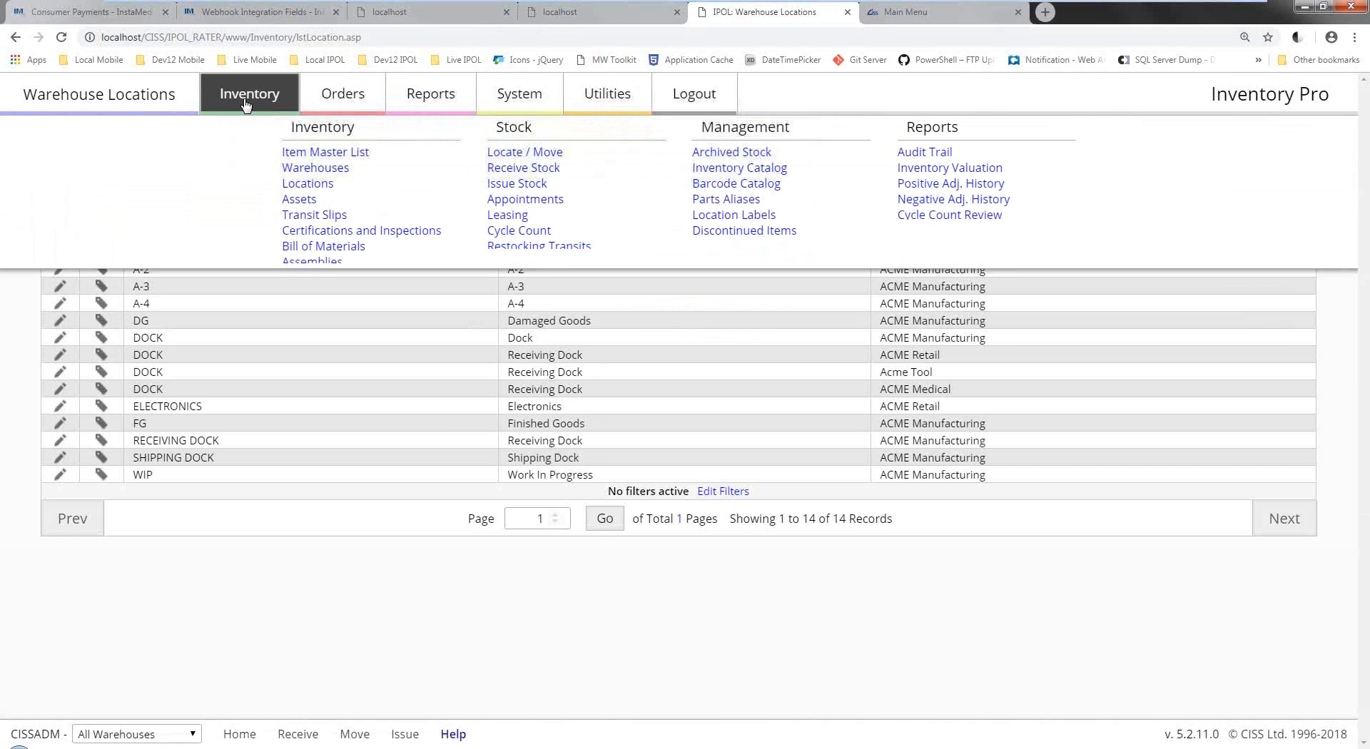
{"action": "left_click", "coordinate": [494, 233]}
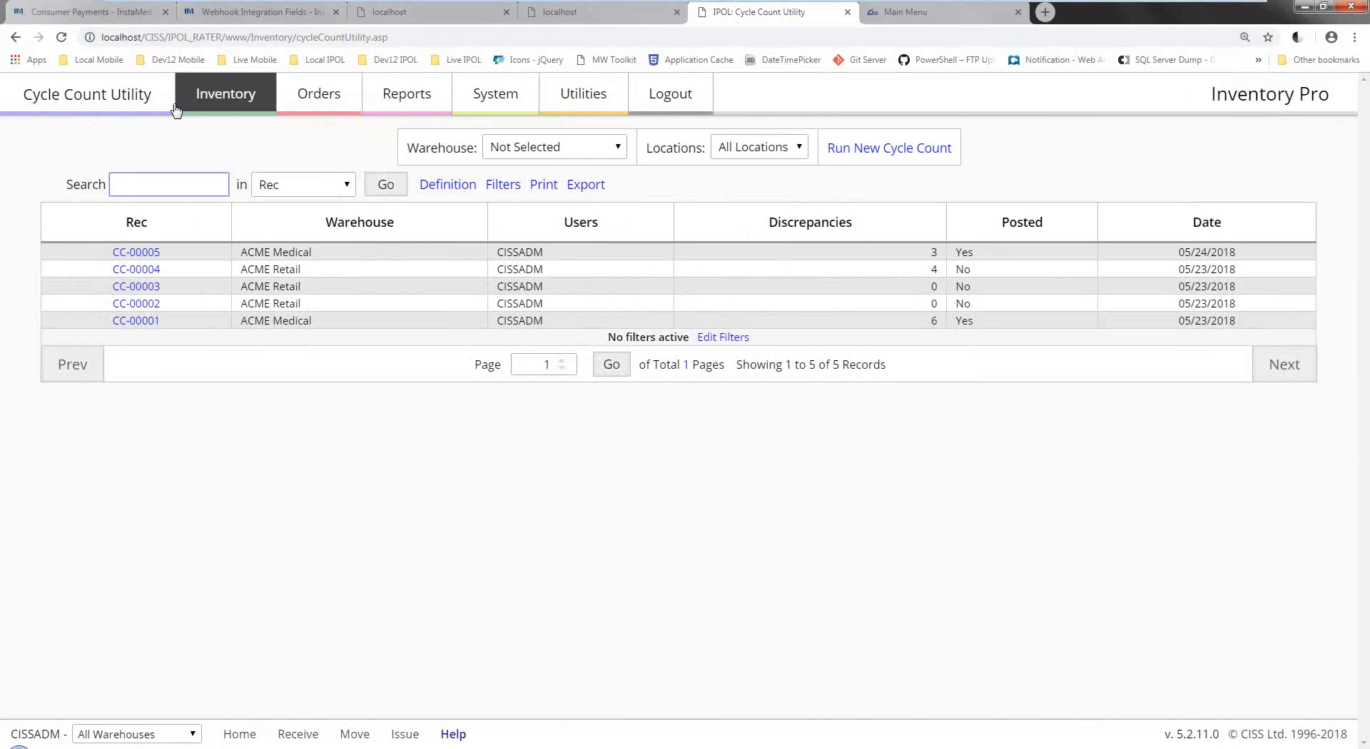
{"action": "left_click", "coordinate": [201, 95]}
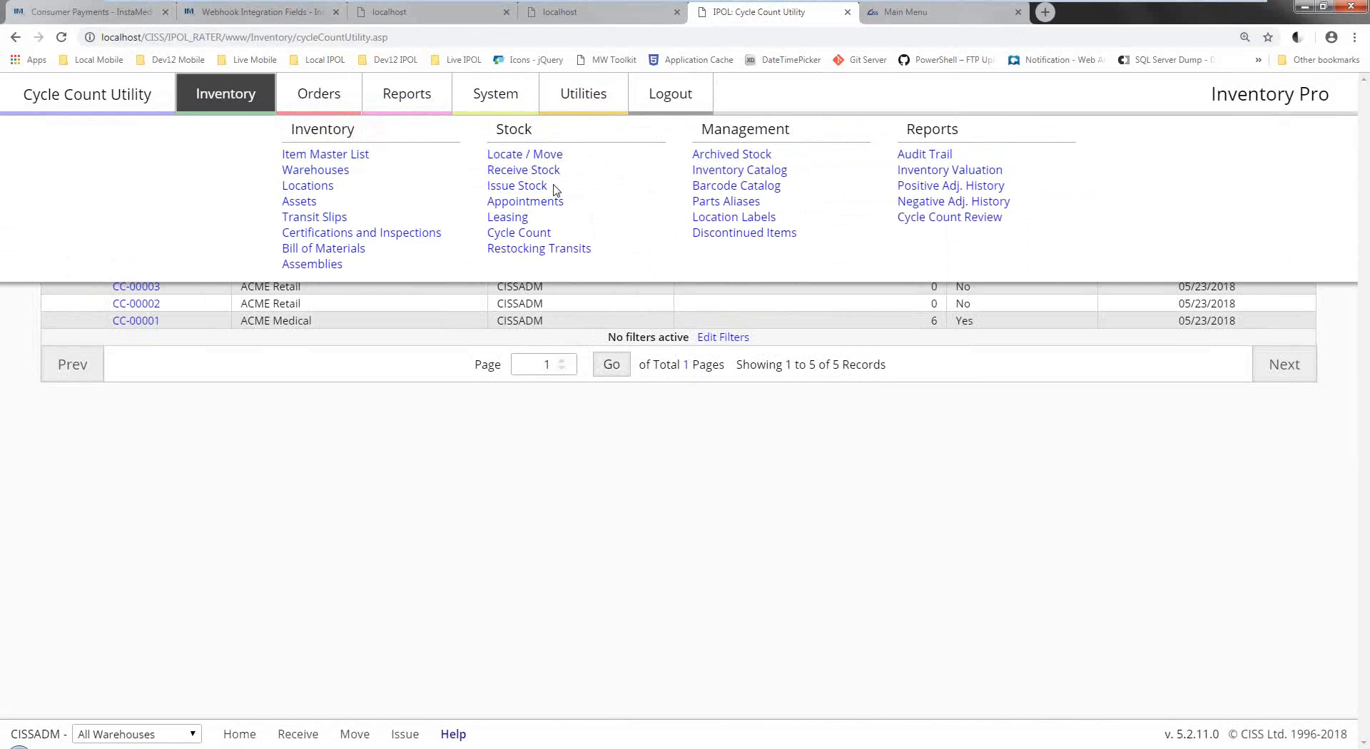
{"action": "left_click", "coordinate": [316, 83]}
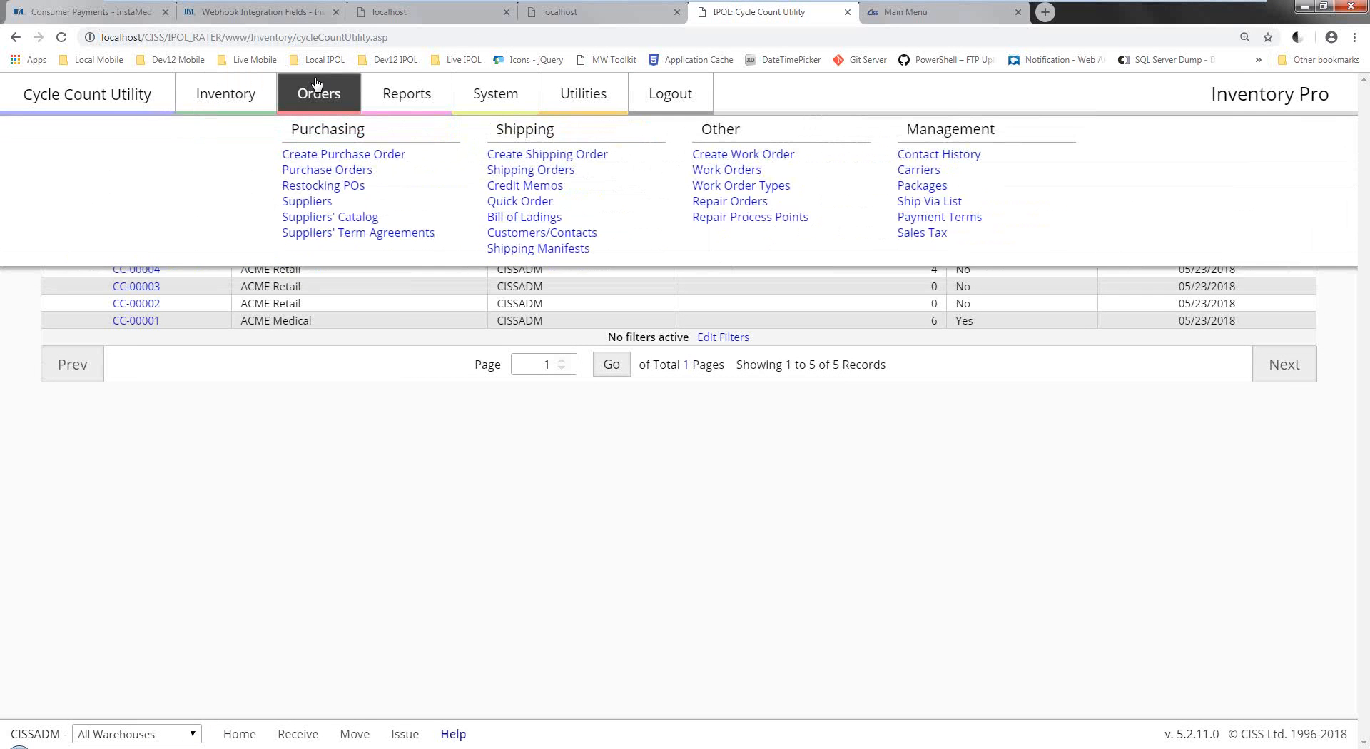
{"action": "left_click", "coordinate": [468, 95]}
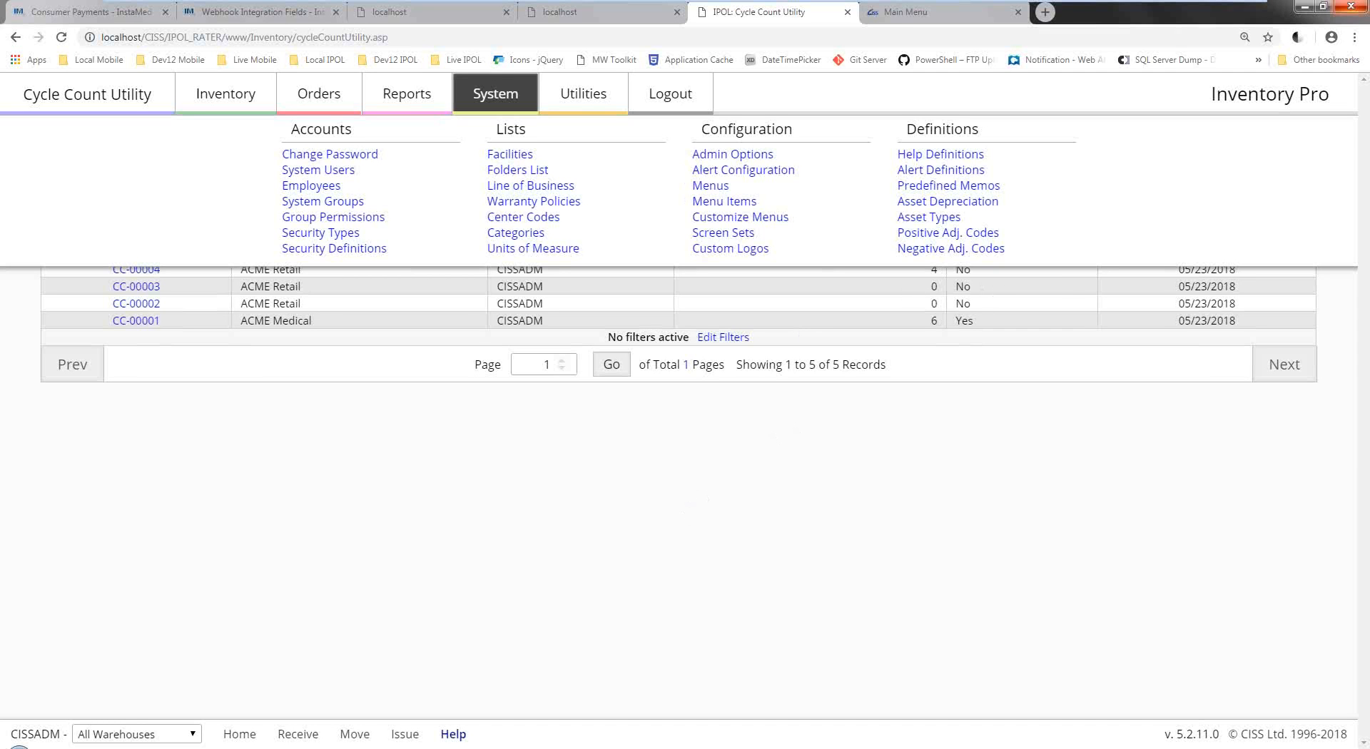
Close the System menu and open the Customer List via Orders > Customers/Contacts.
{"action": "left_click", "coordinate": [497, 106]}
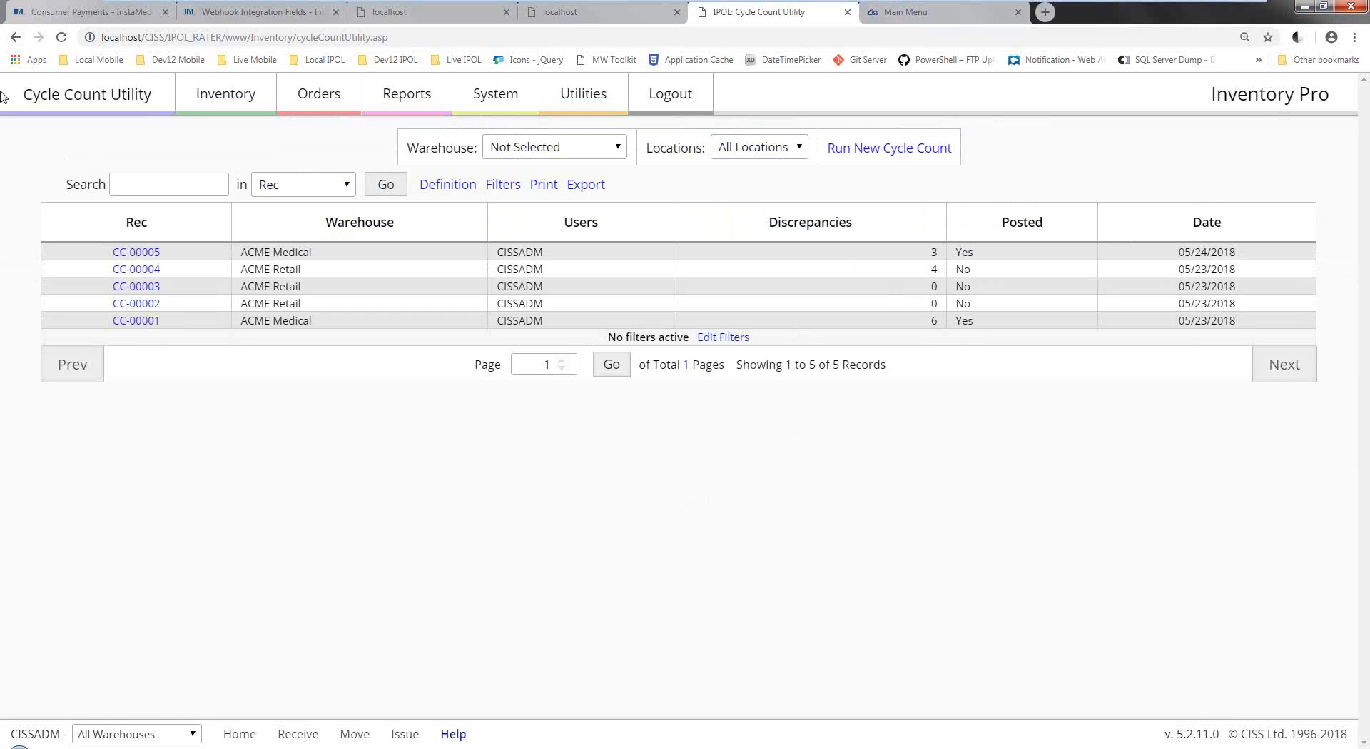
{"action": "left_click", "coordinate": [226, 93]}
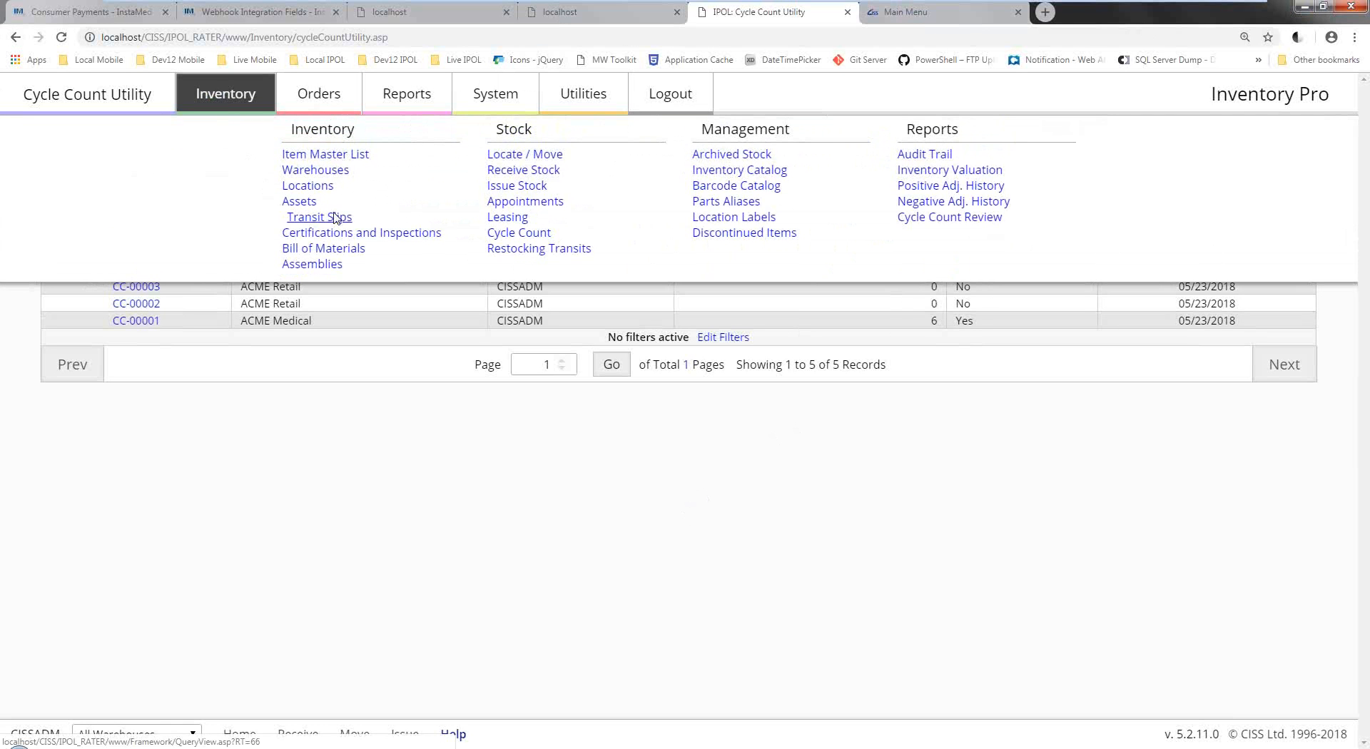
{"action": "left_click", "coordinate": [358, 118]}
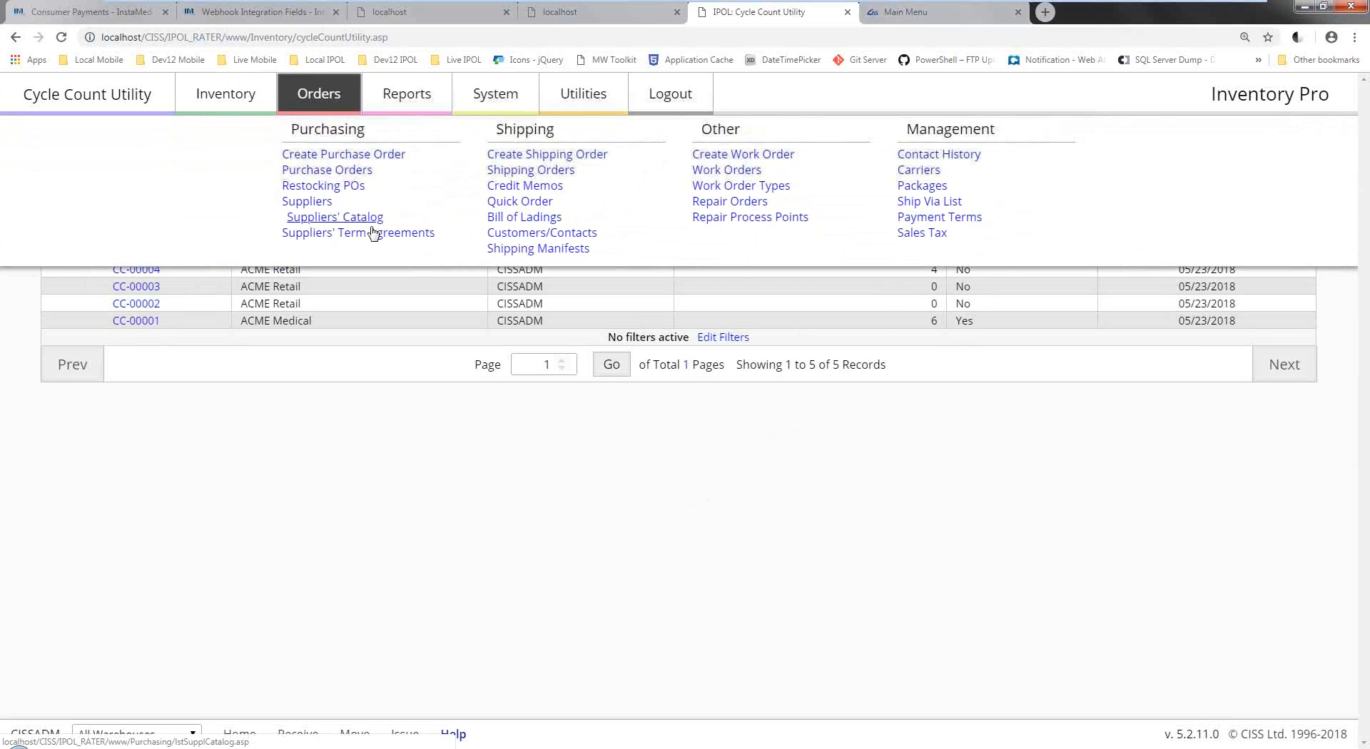
{"action": "left_click", "coordinate": [501, 233]}
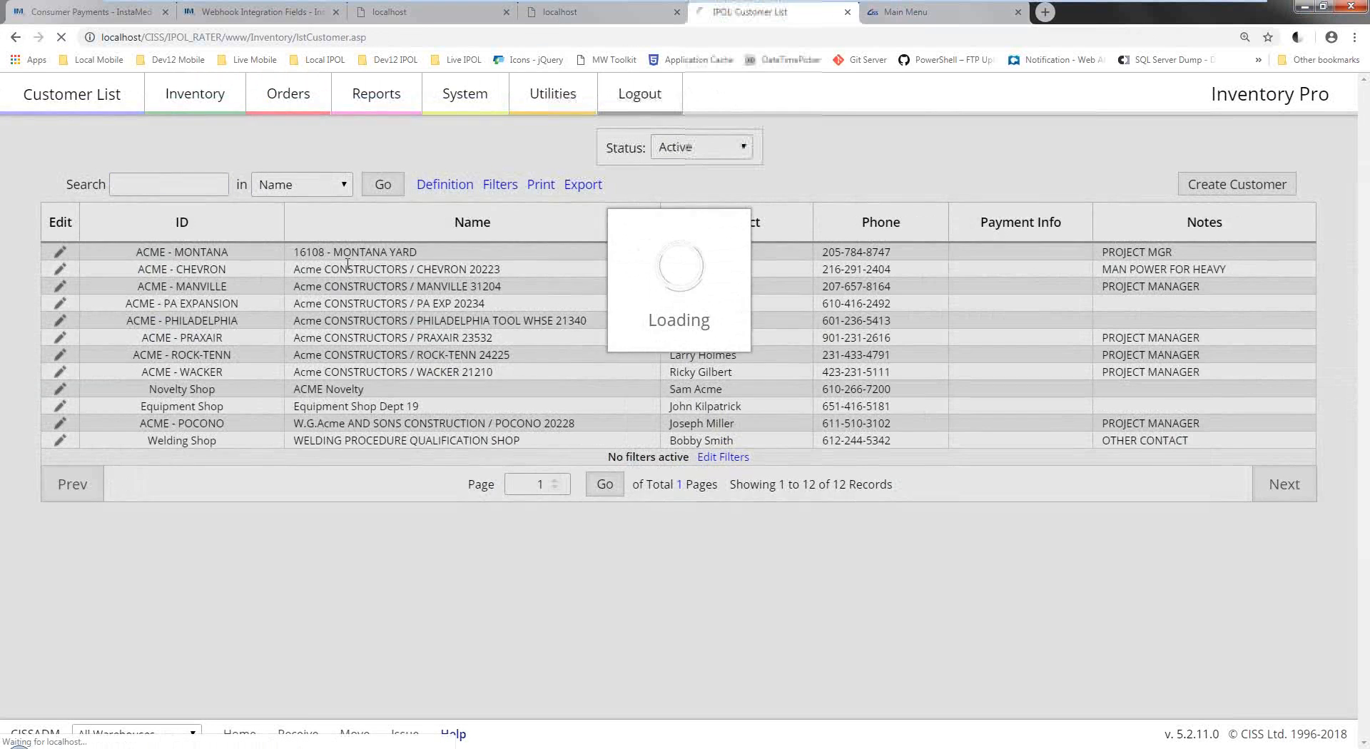
Create a customer with Customer ID 'Test' and Name 'Test', and save it.
{"action": "left_click", "coordinate": [526, 213]}
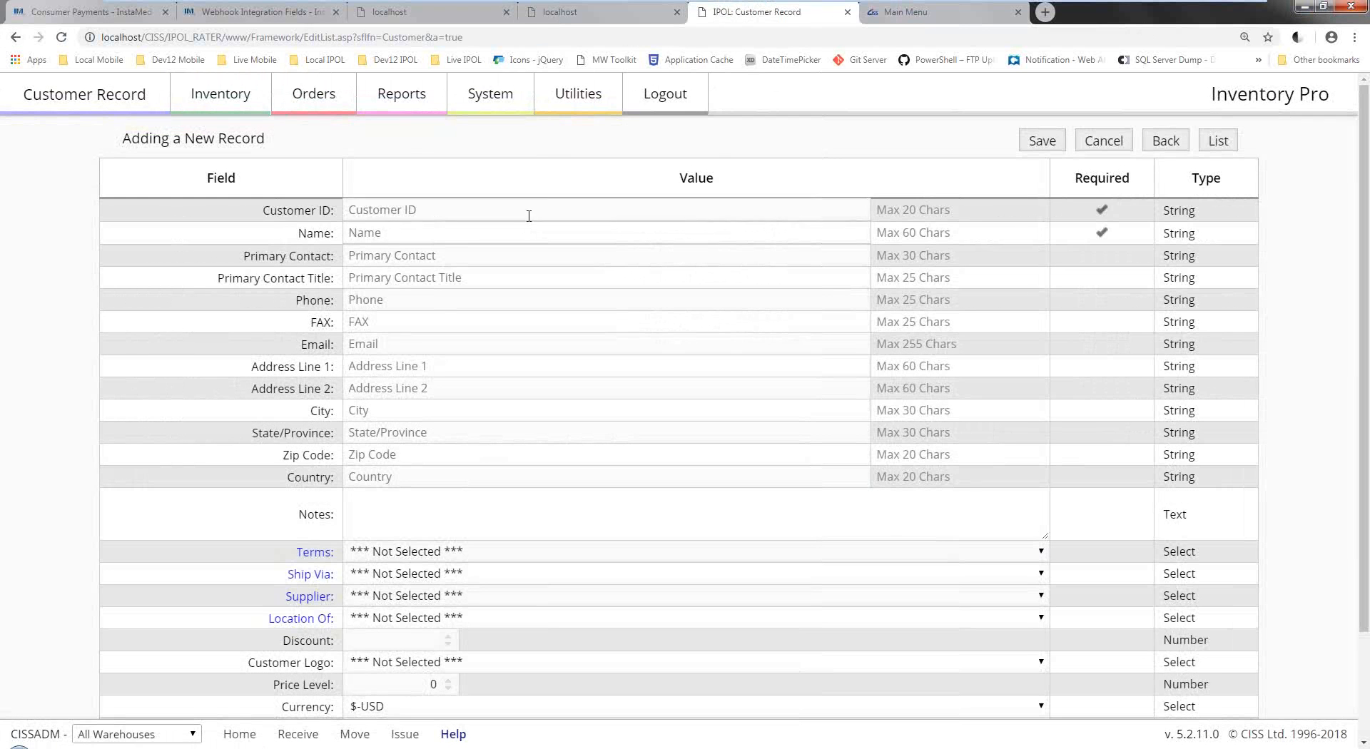
{"action": "type", "text": "Test"}
{"action": "left_click", "coordinate": [490, 234]}
{"action": "type", "text": "Test"}
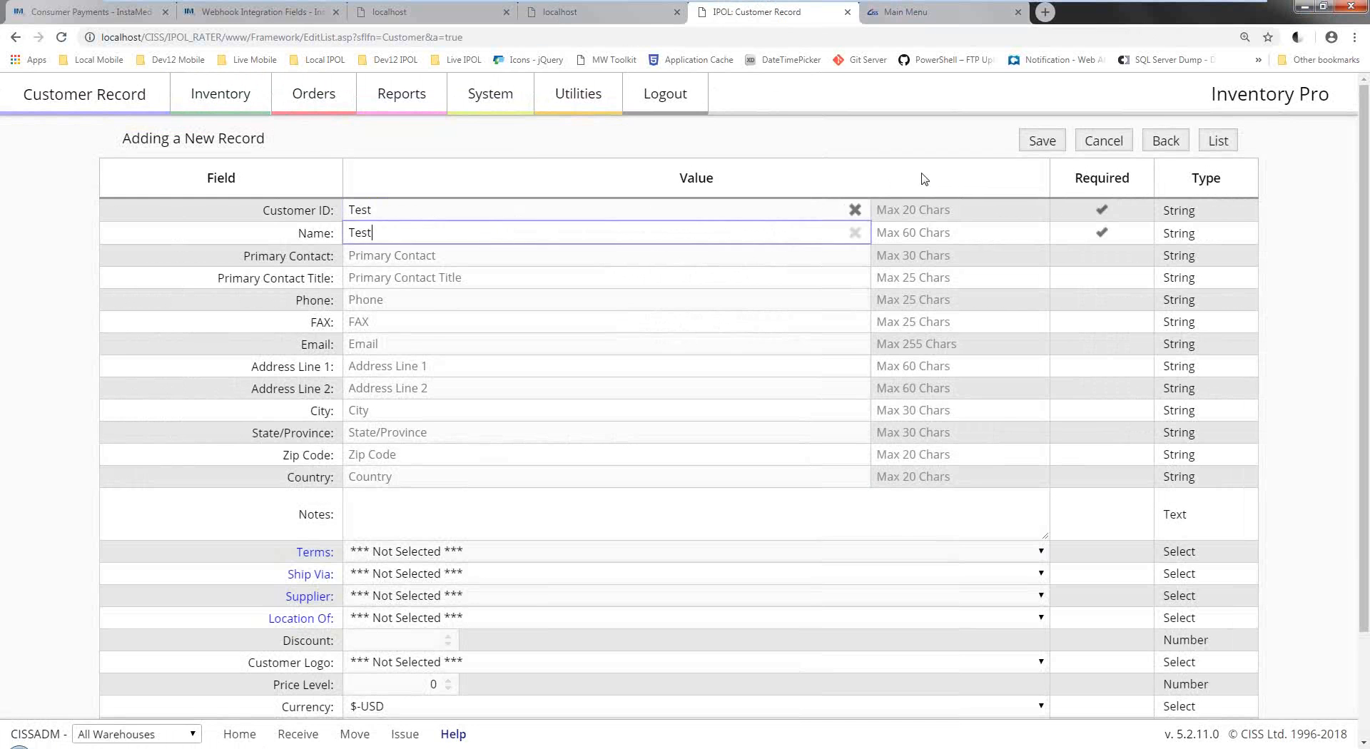
{"action": "left_click", "coordinate": [1039, 145]}
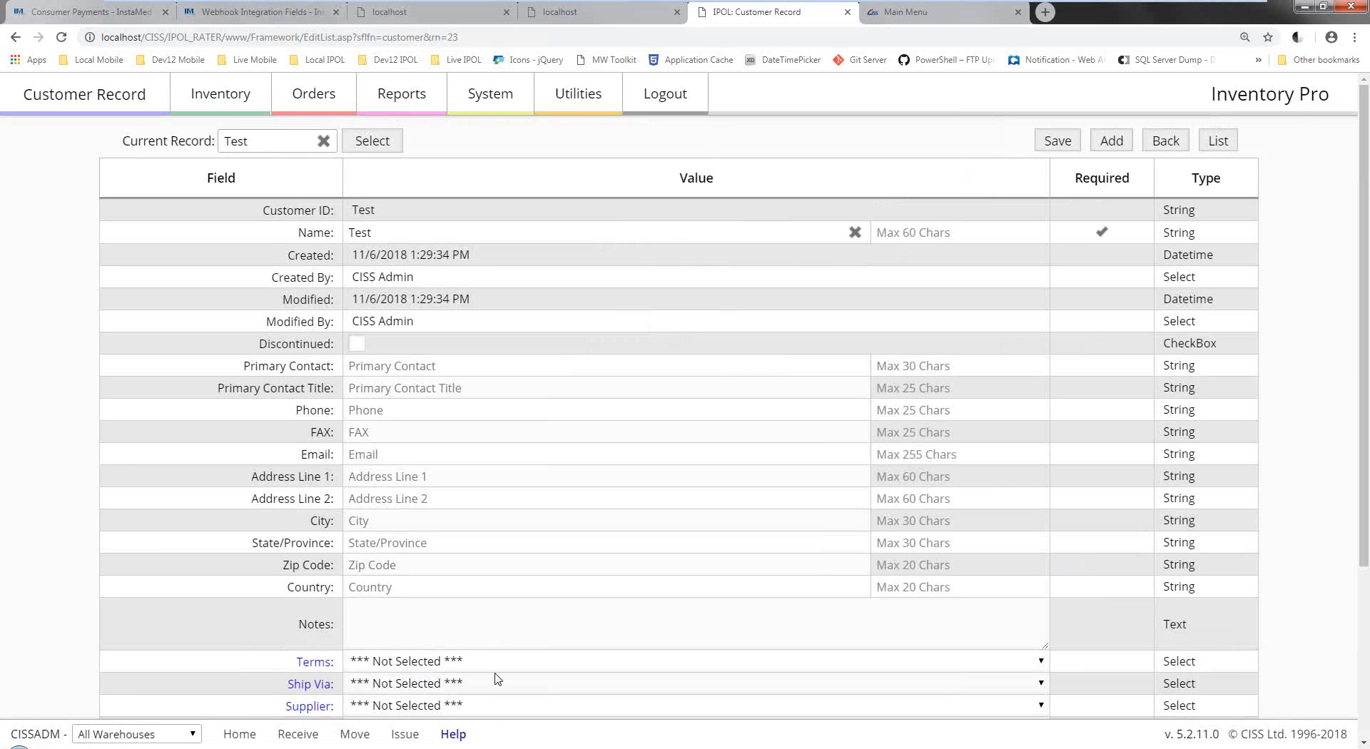
Confirm Sage Interface posted the new customer, close Sage 50's three order windows, and show Customers & Sales.
{"action": "mouse_move", "coordinate": [484, 748]}
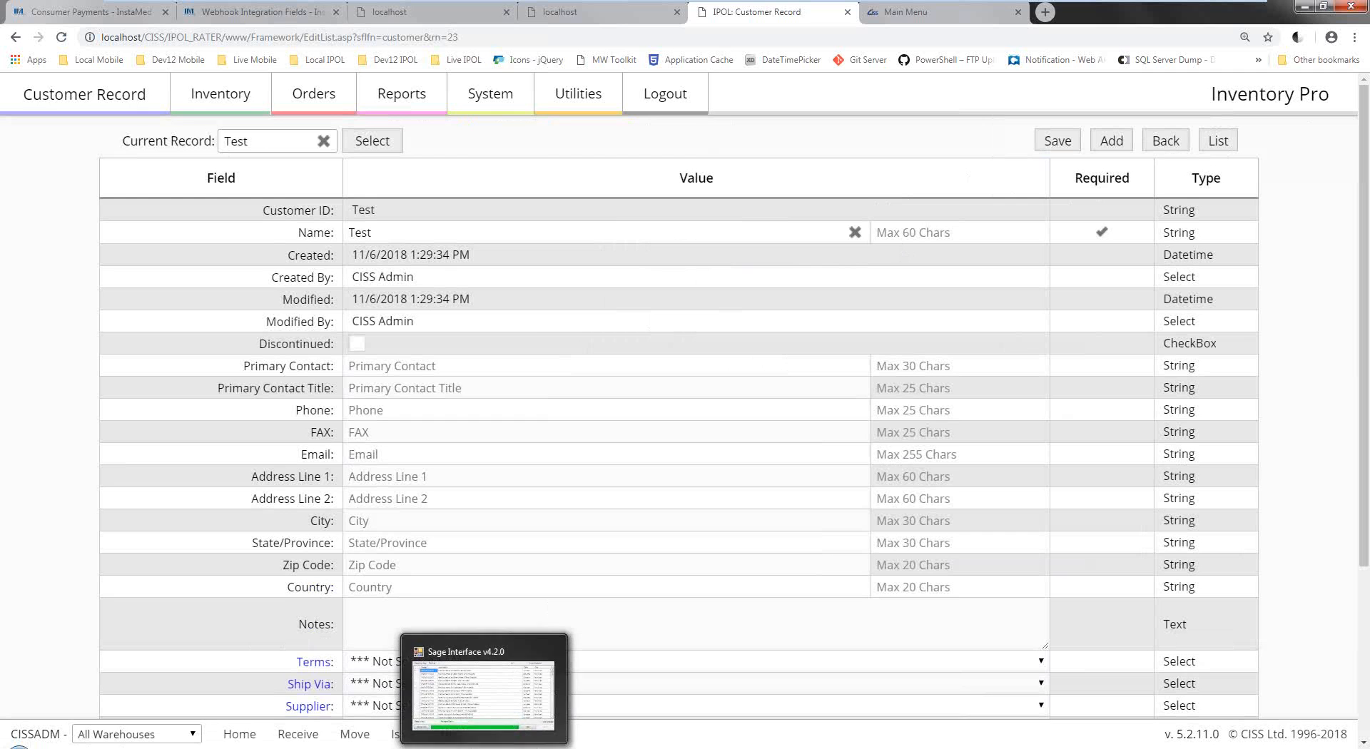
{"action": "left_click", "coordinate": [489, 710]}
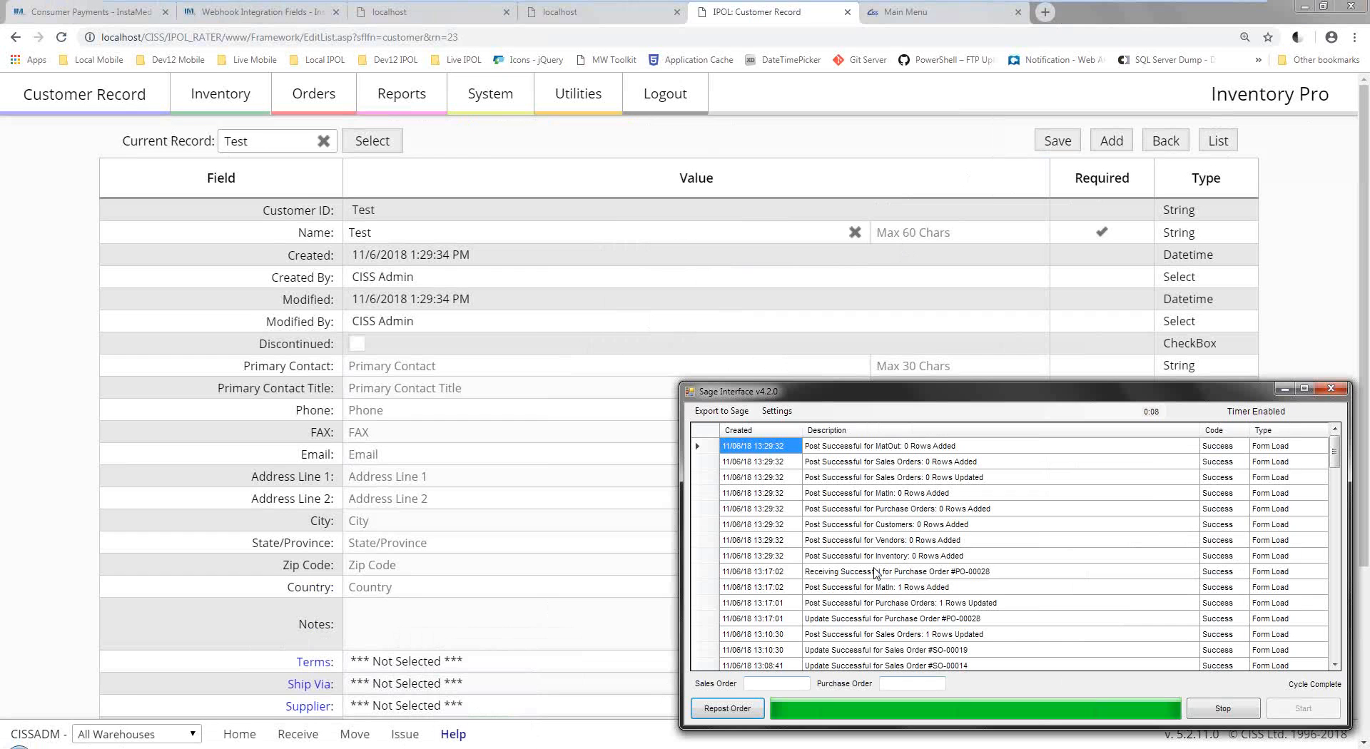
{"action": "mouse_move", "coordinate": [449, 746]}
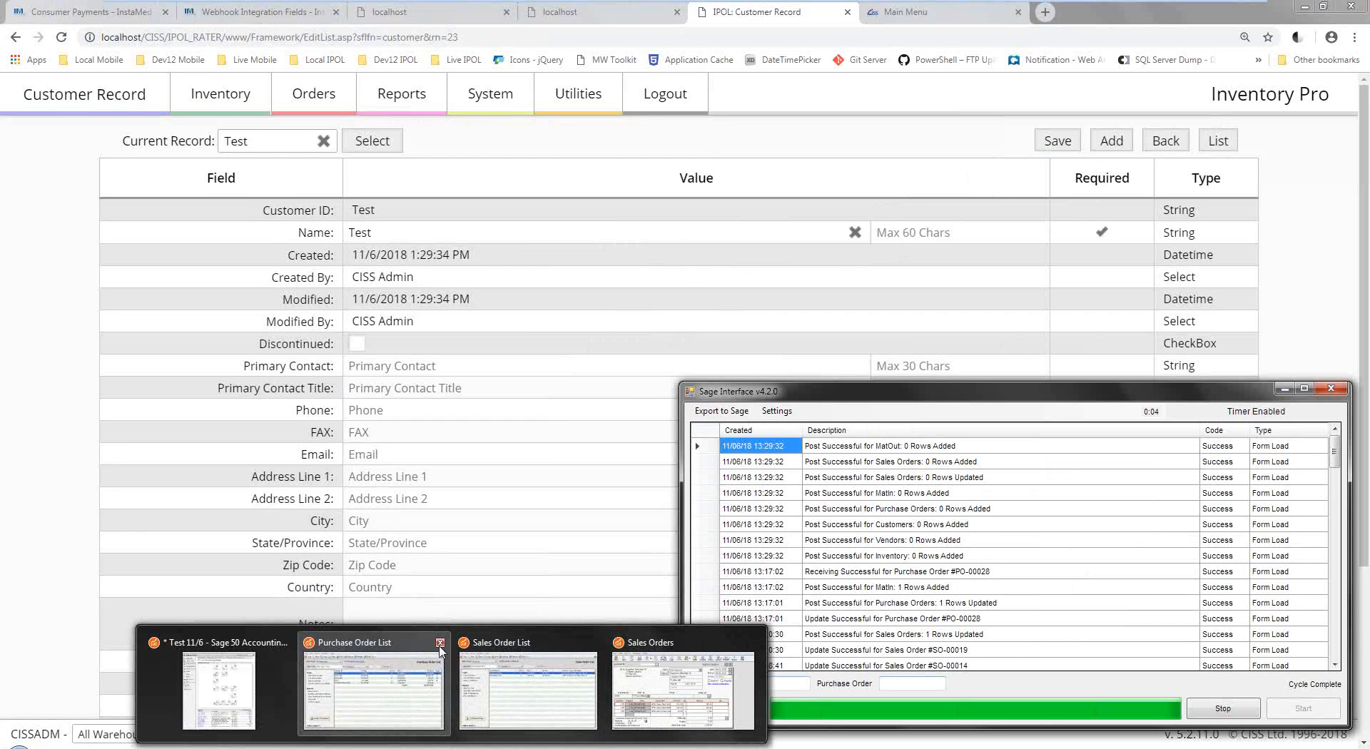
{"action": "left_click", "coordinate": [440, 643]}
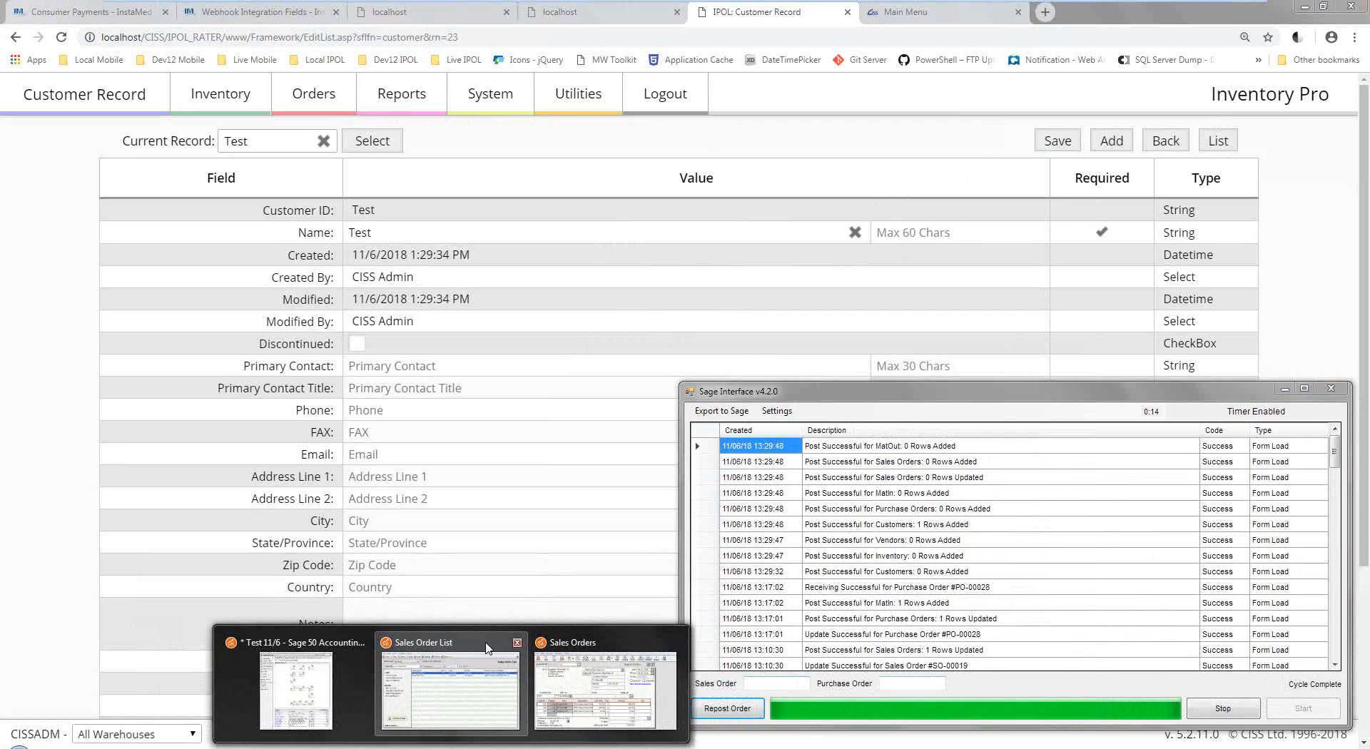
{"action": "left_click", "coordinate": [520, 643]}
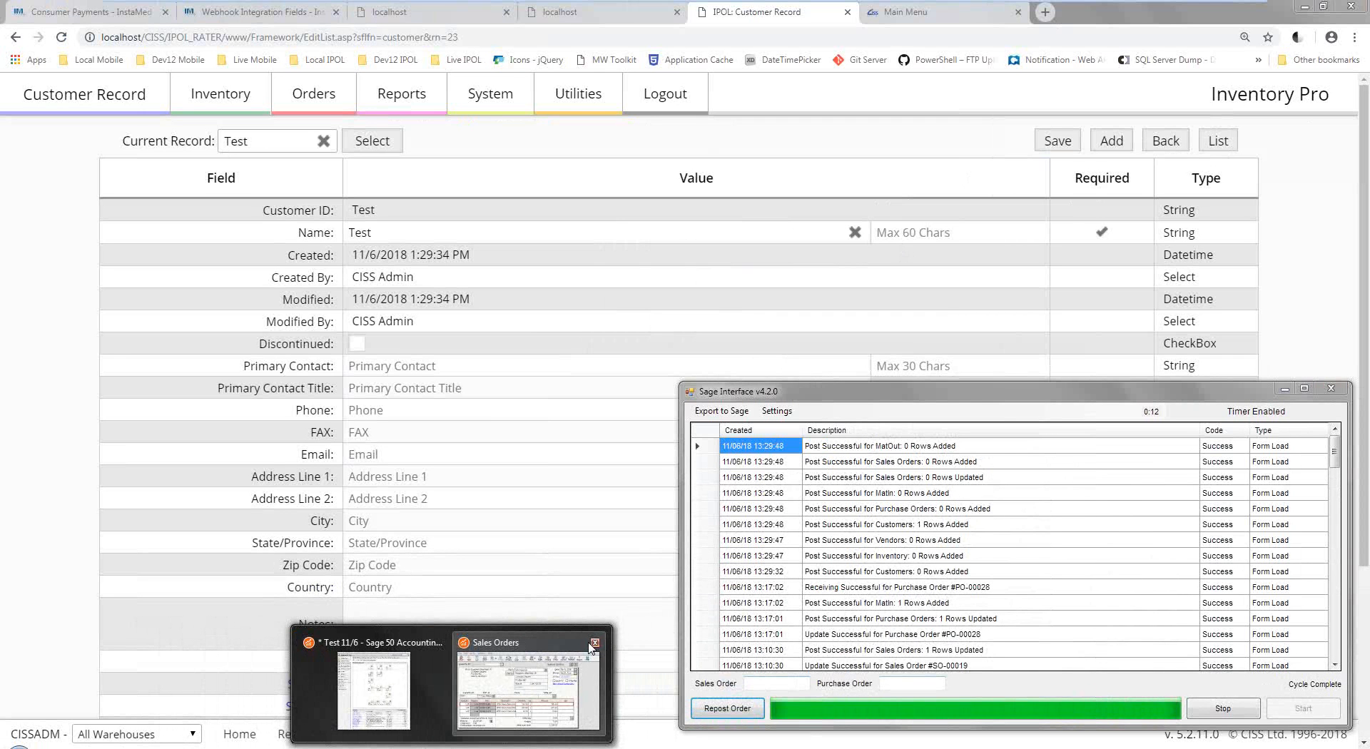
{"action": "left_click", "coordinate": [593, 643]}
{"action": "left_click", "coordinate": [497, 671]}
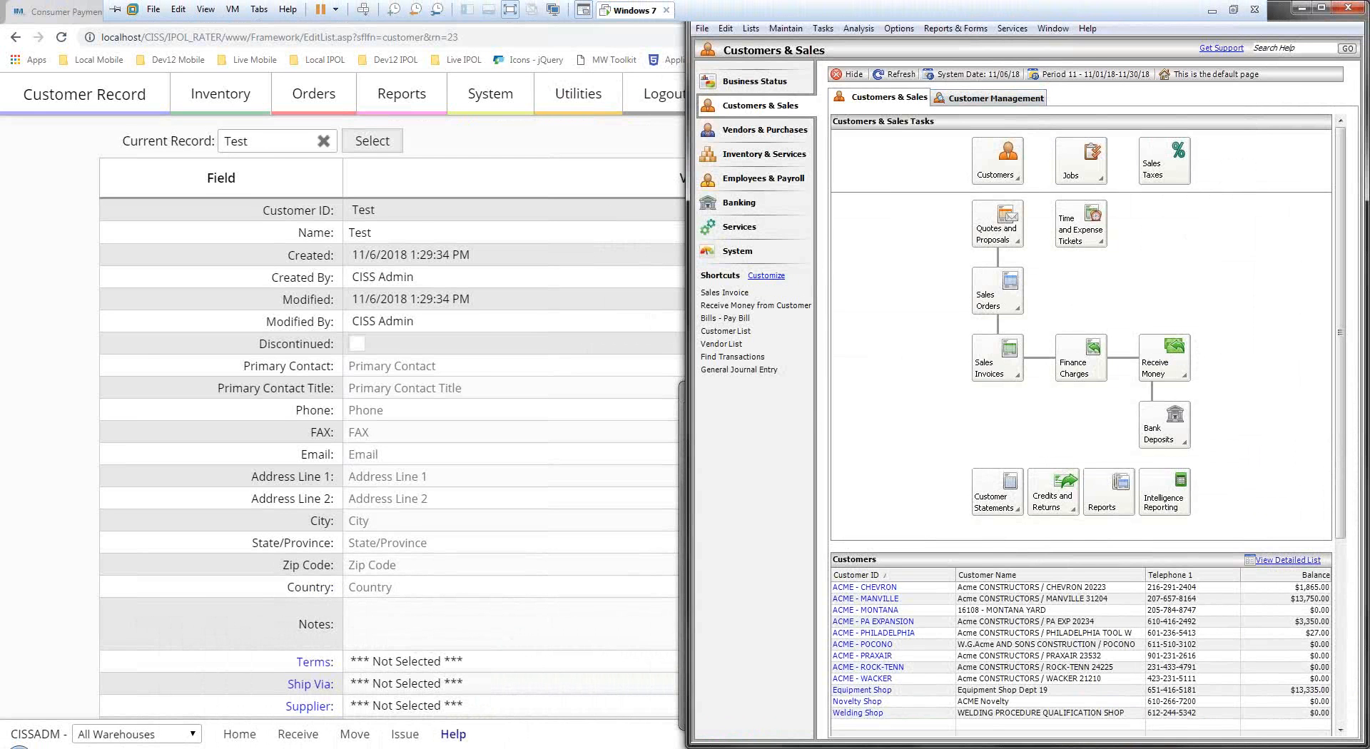
Snap Sage 50 left, open Customers > View and Edit Customers, and open the Test customer record.
{"action": "left_click_drag", "start_coordinate": [1274, 16], "coordinate": [1, 179]}
{"action": "left_click", "coordinate": [321, 175]}
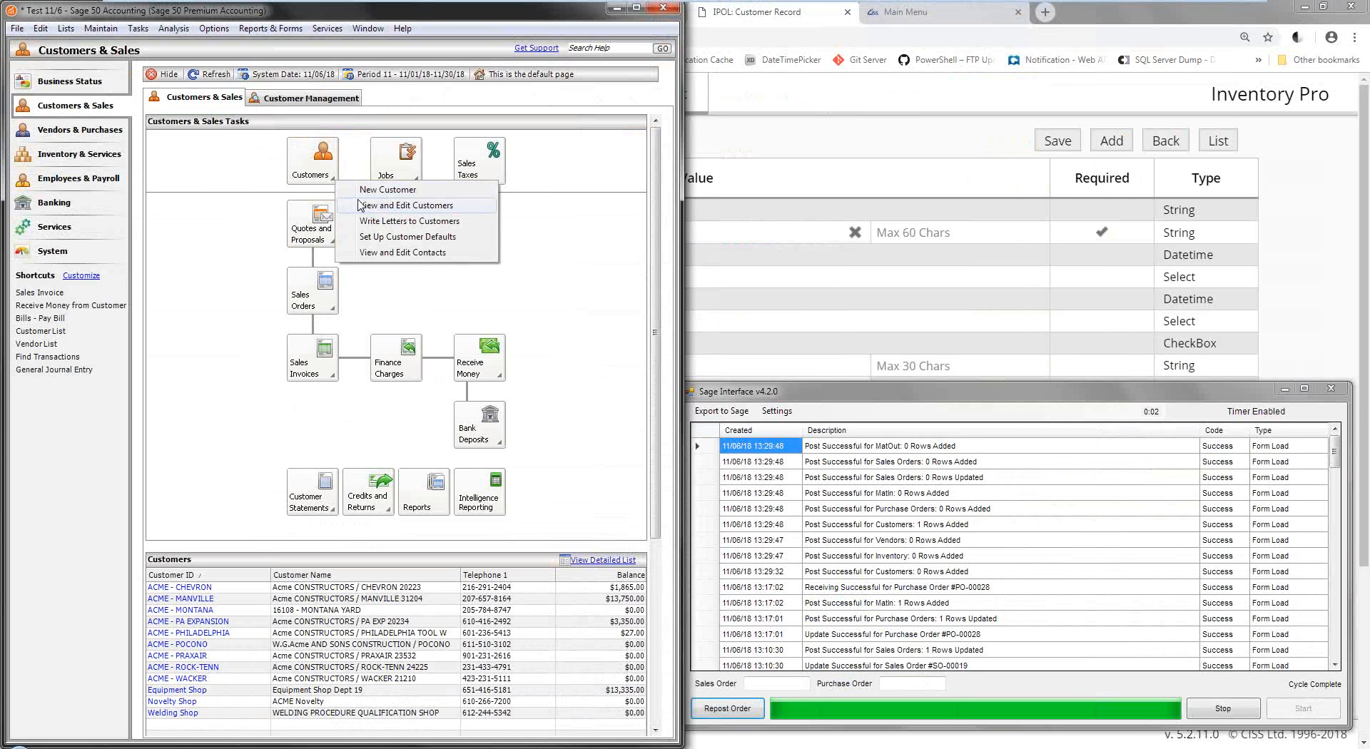
{"action": "left_click", "coordinate": [359, 204]}
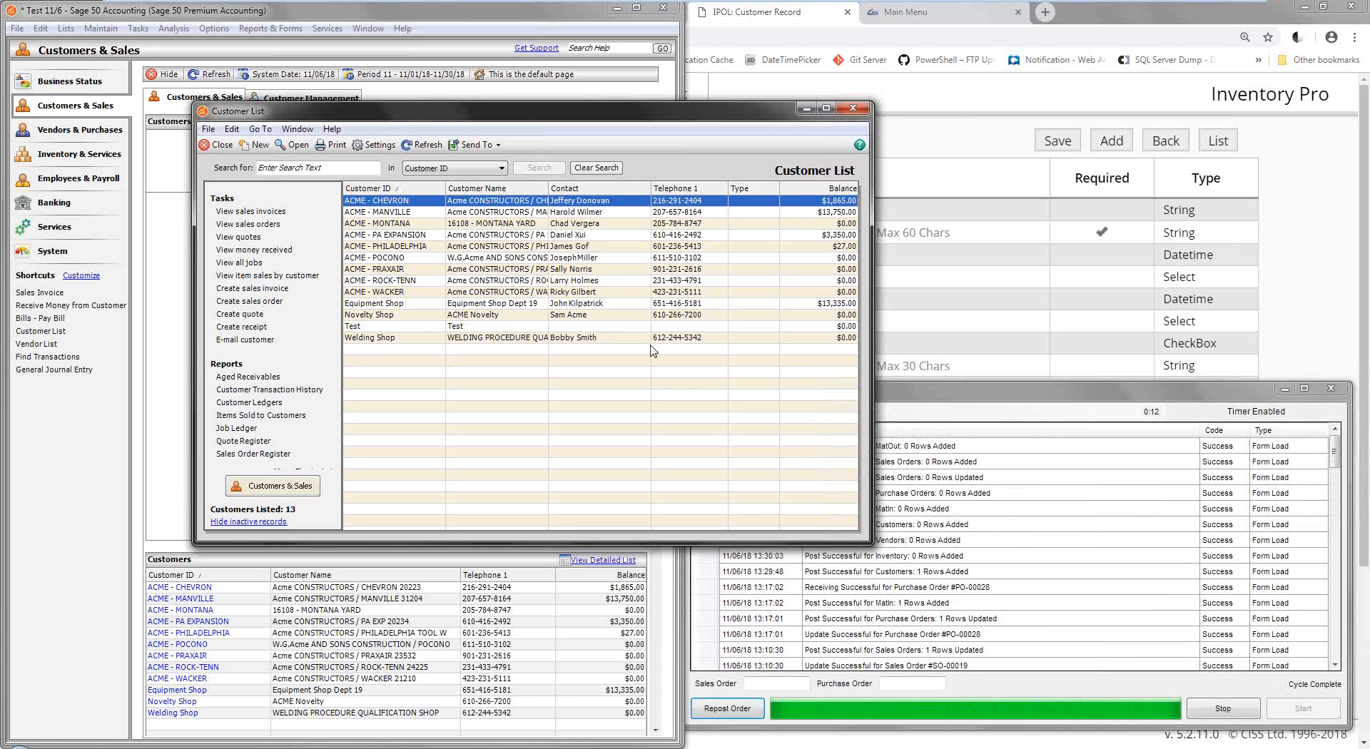
{"action": "double_click", "coordinate": [403, 326]}
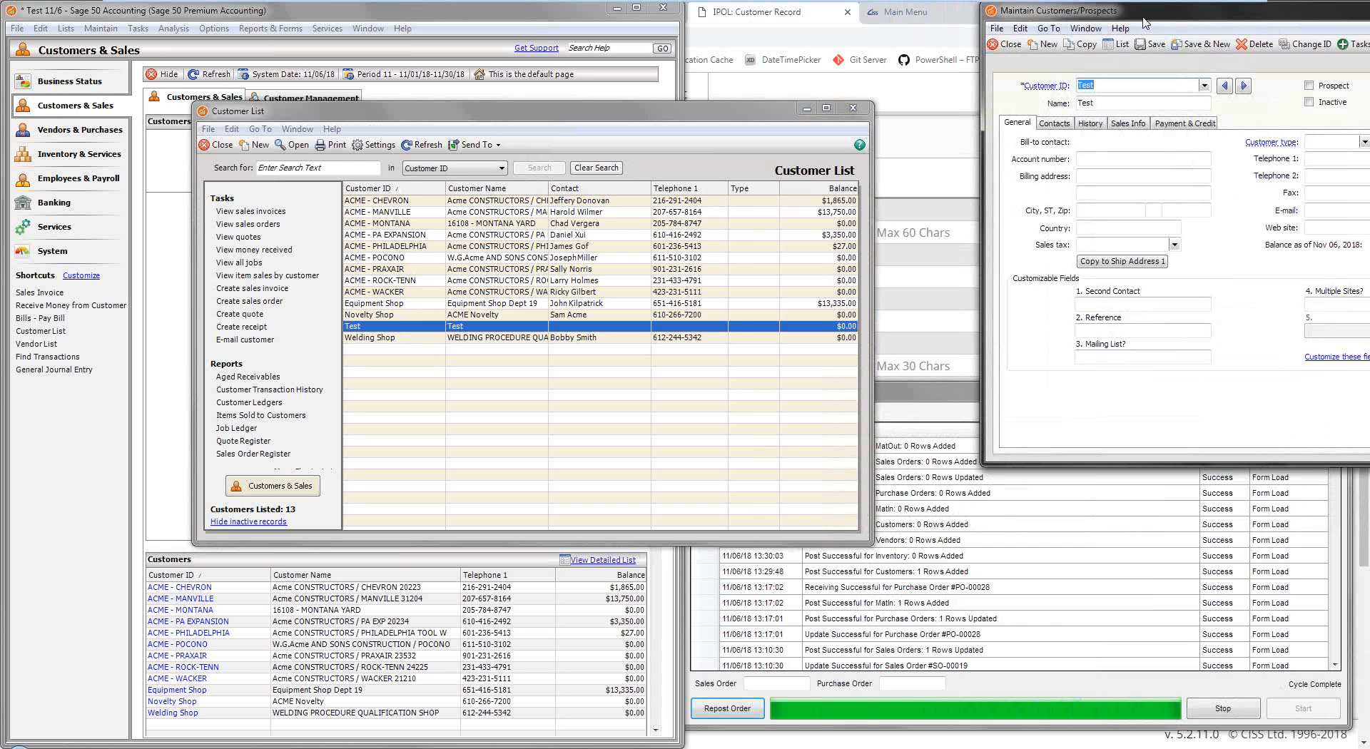
Place the Test Maintain Customers/Prospects window over the Customer List, then return to Inventory Pro's Test record.
{"action": "left_click_drag", "start_coordinate": [1145, 21], "coordinate": [870, 79]}
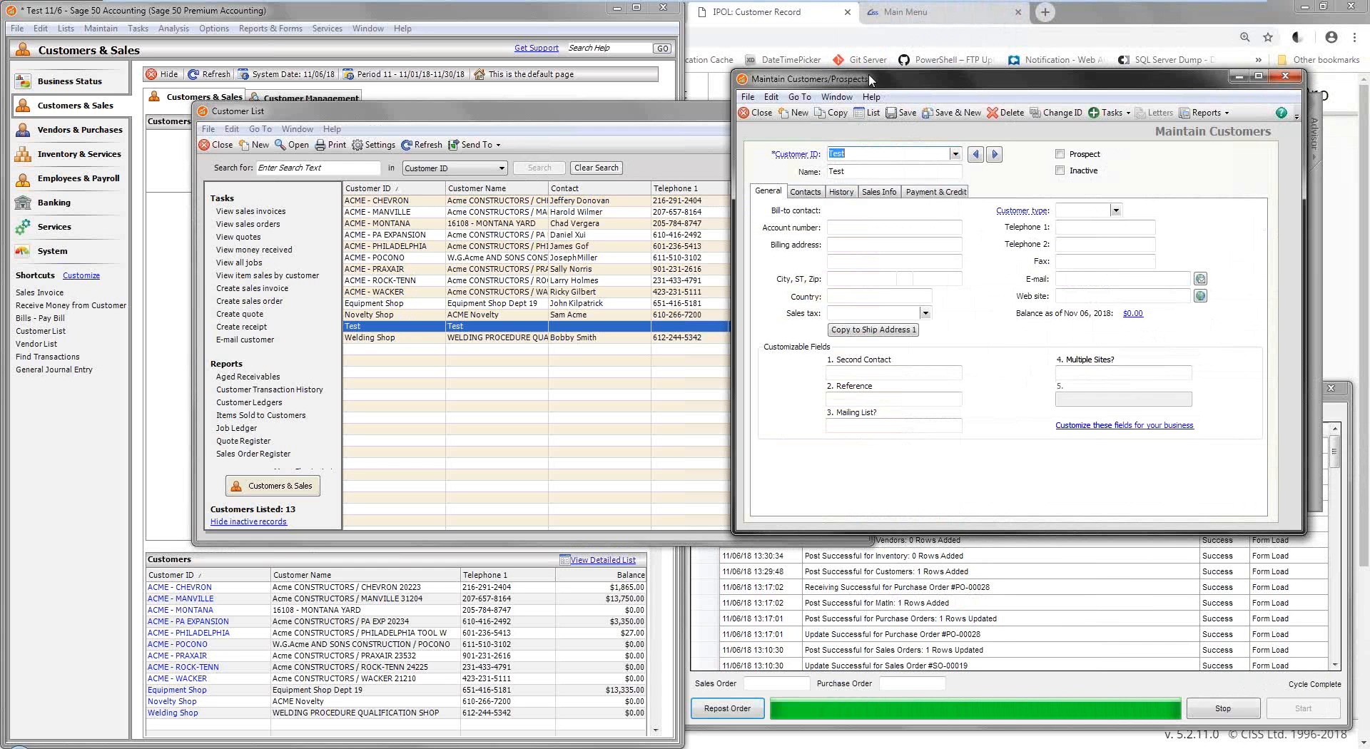
{"action": "mouse_move", "coordinate": [451, 748]}
{"action": "left_click", "coordinate": [719, 41]}
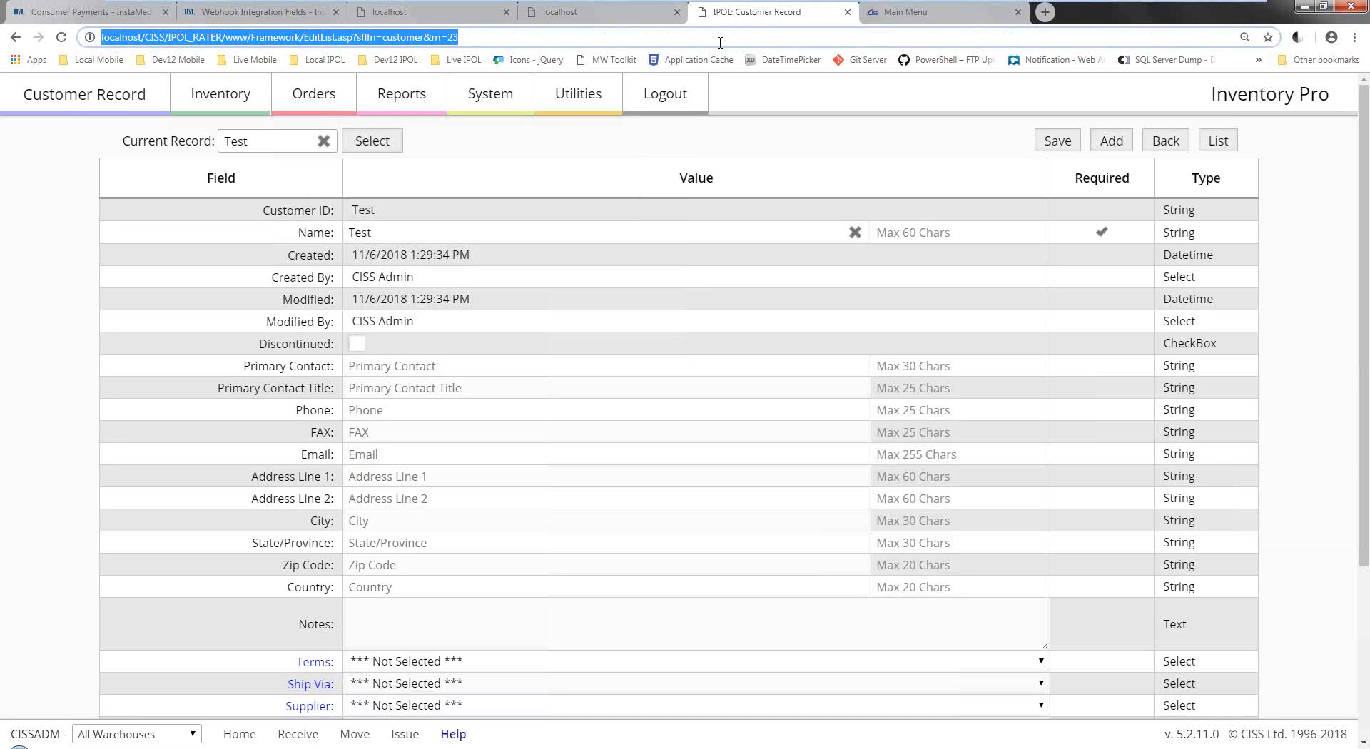